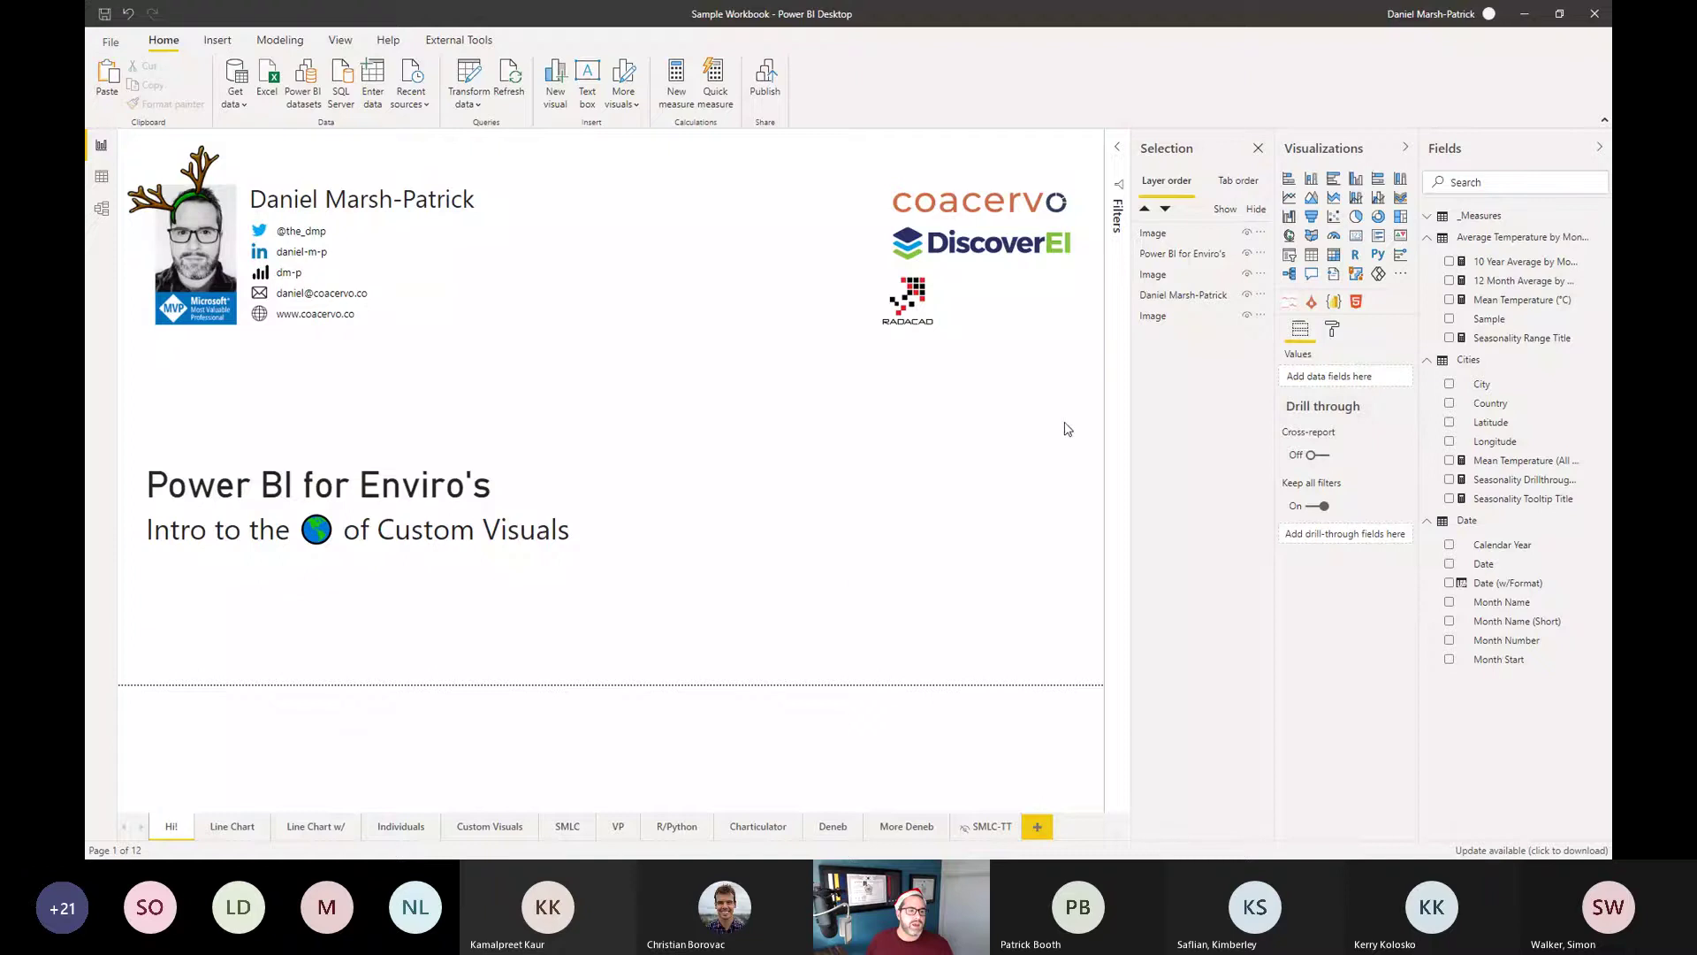
On the Line Chart page, view the DAX formula of the 10 Year Average by Month measure.
{"action": "left_click", "coordinate": [232, 829]}
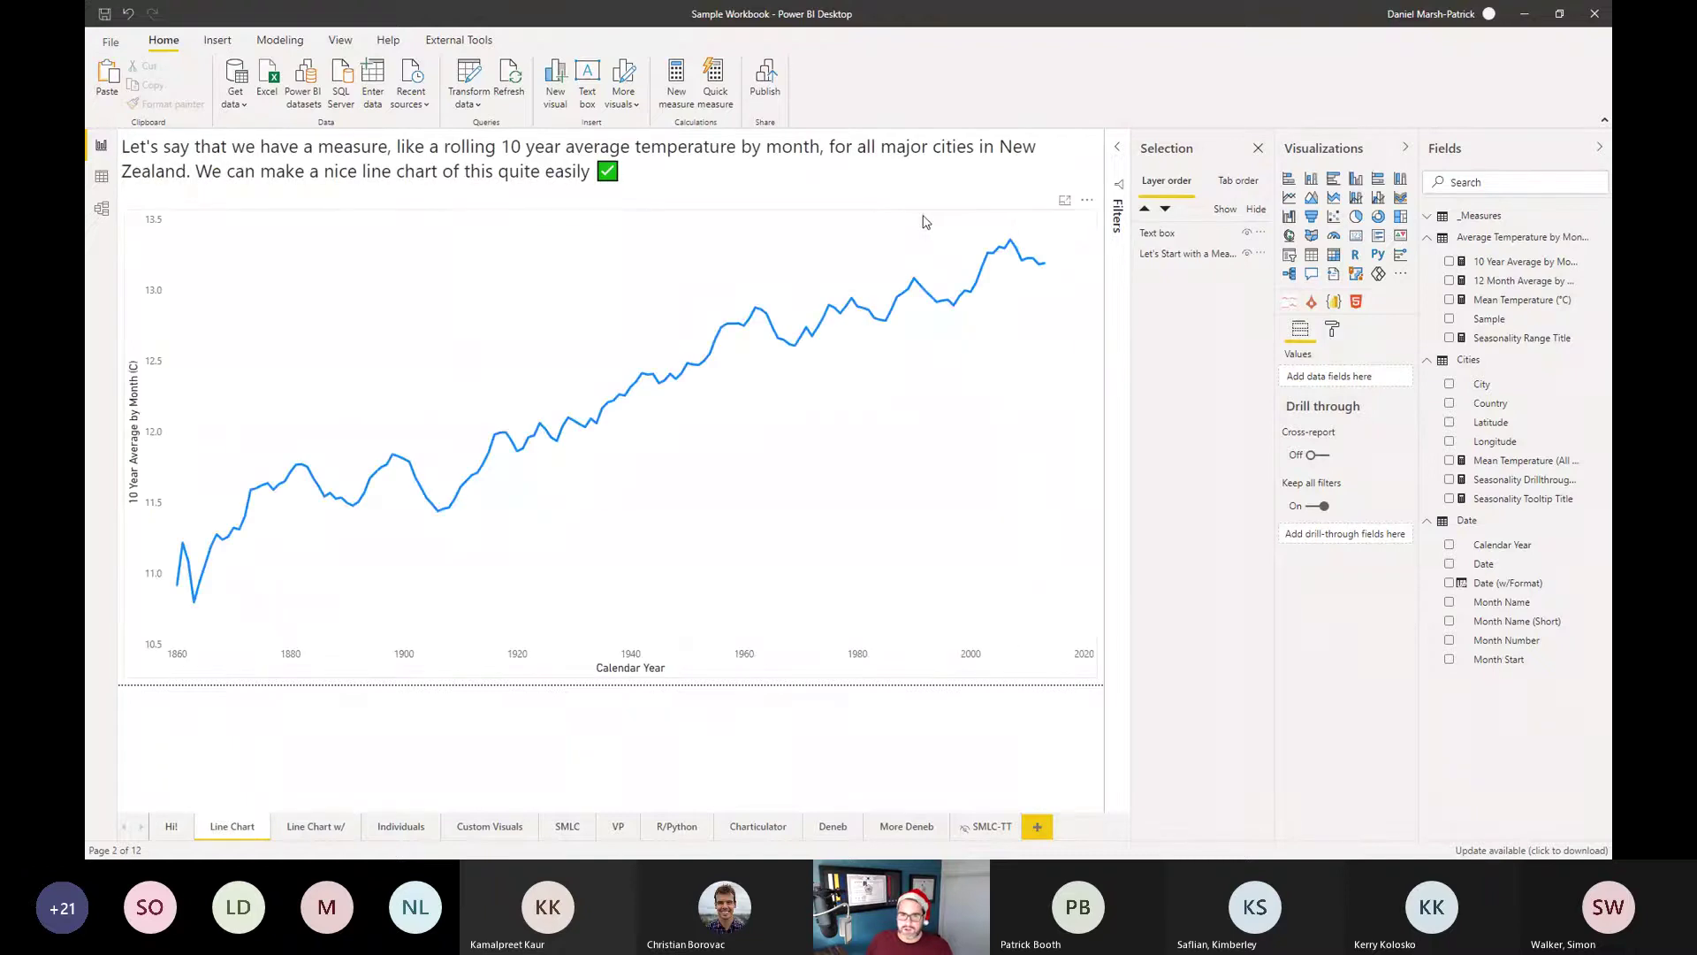
{"action": "left_click", "coordinate": [925, 224]}
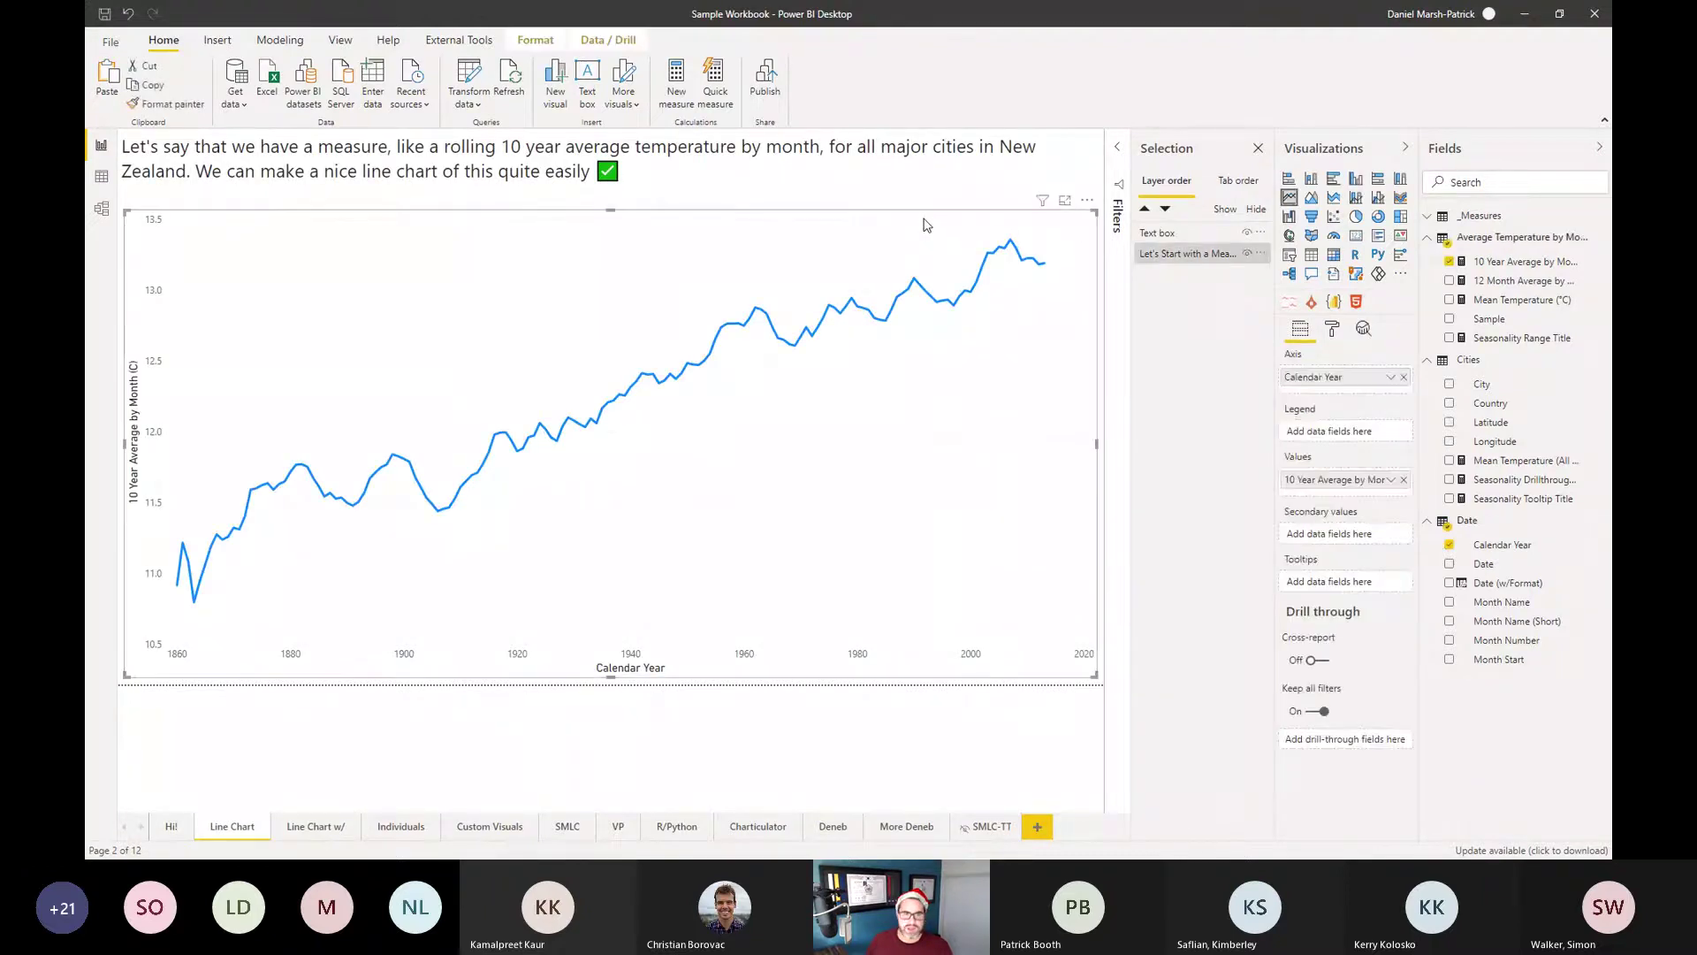
{"action": "left_click", "coordinate": [1522, 262]}
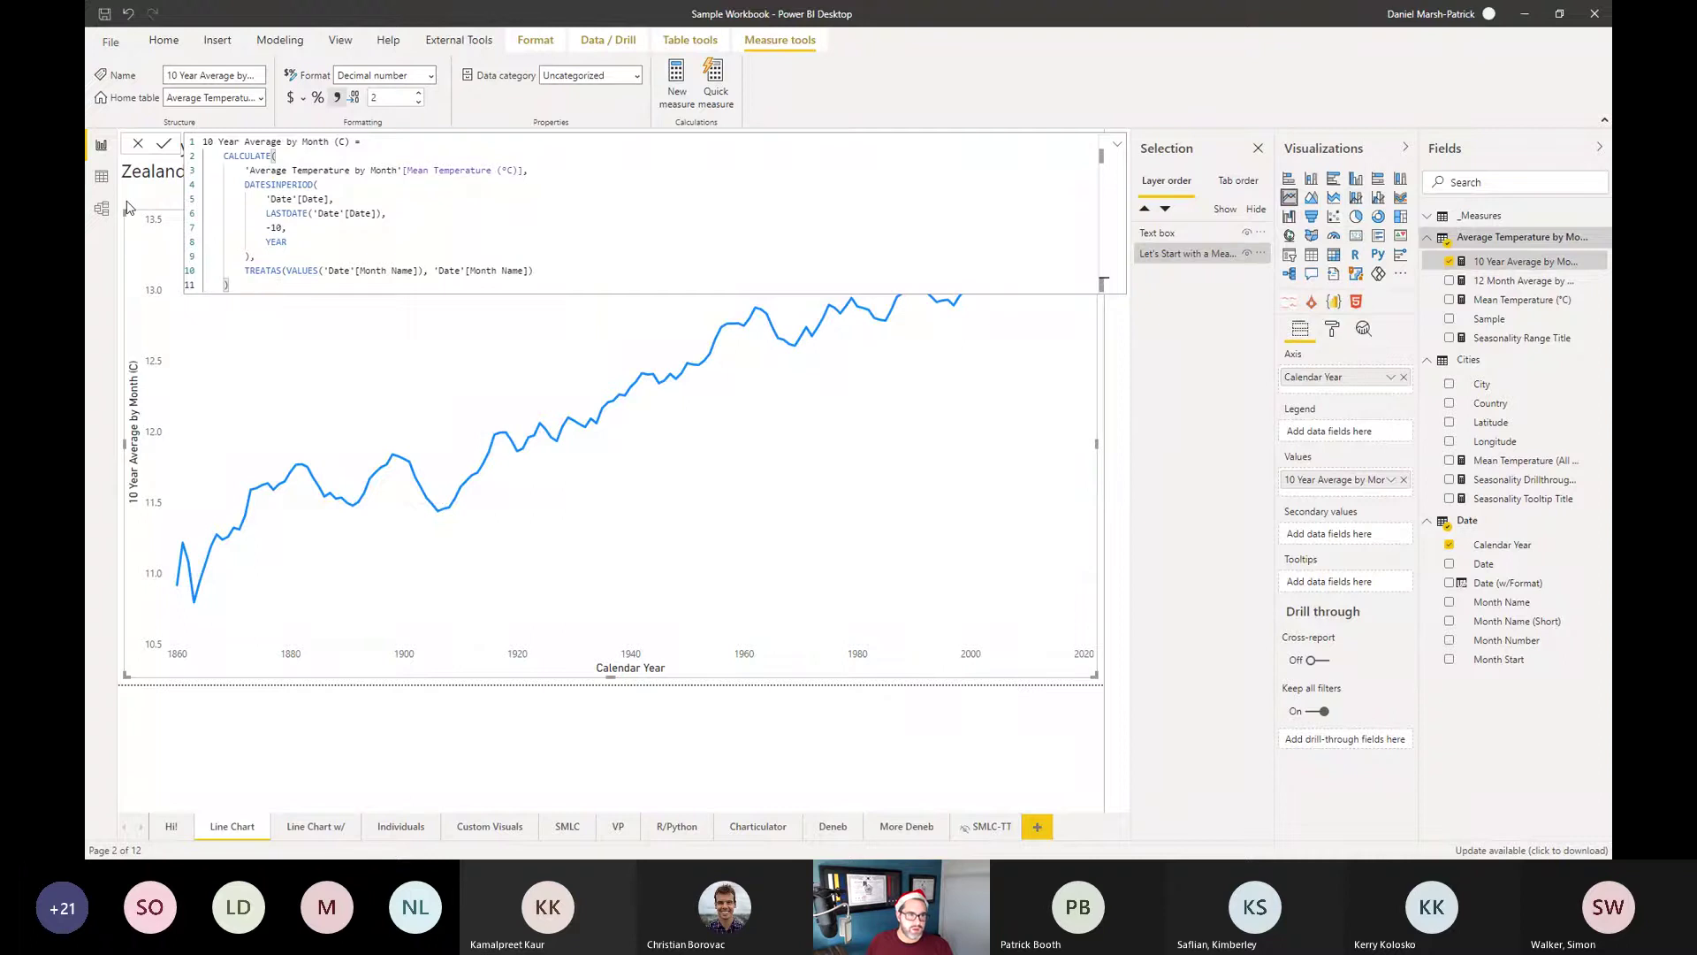
{"action": "left_click", "coordinate": [1070, 754]}
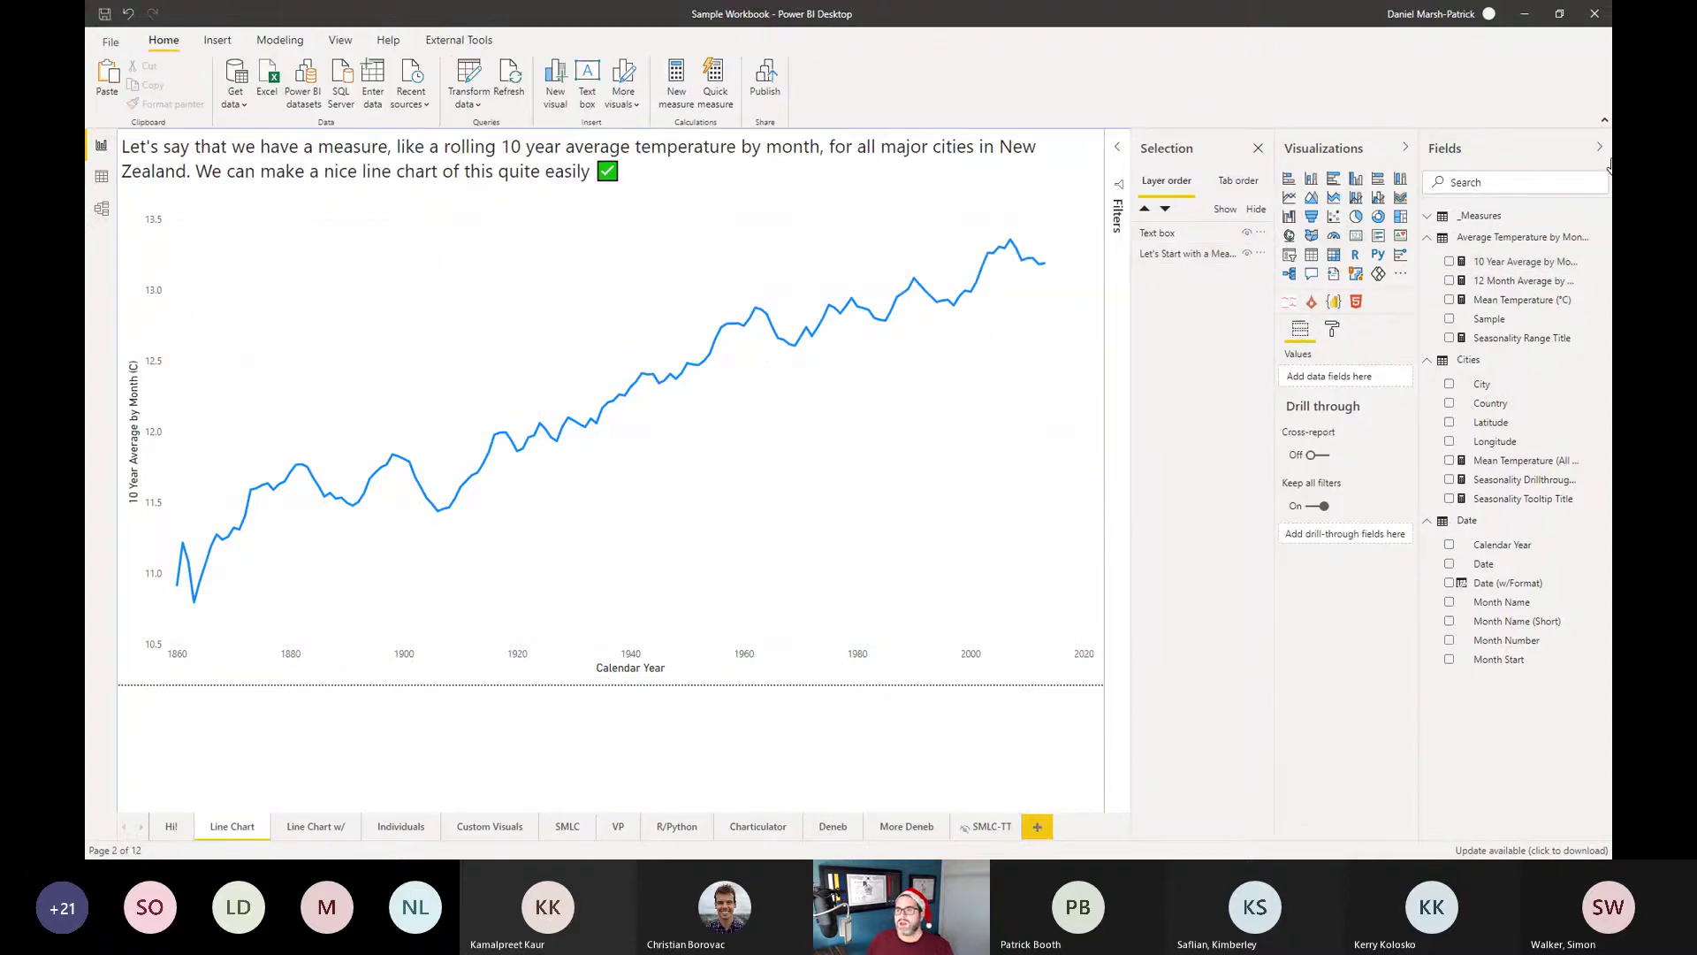
Select the line chart to review its fields, then go to the per-city Line Chart w/ page.
{"action": "left_click", "coordinate": [841, 557]}
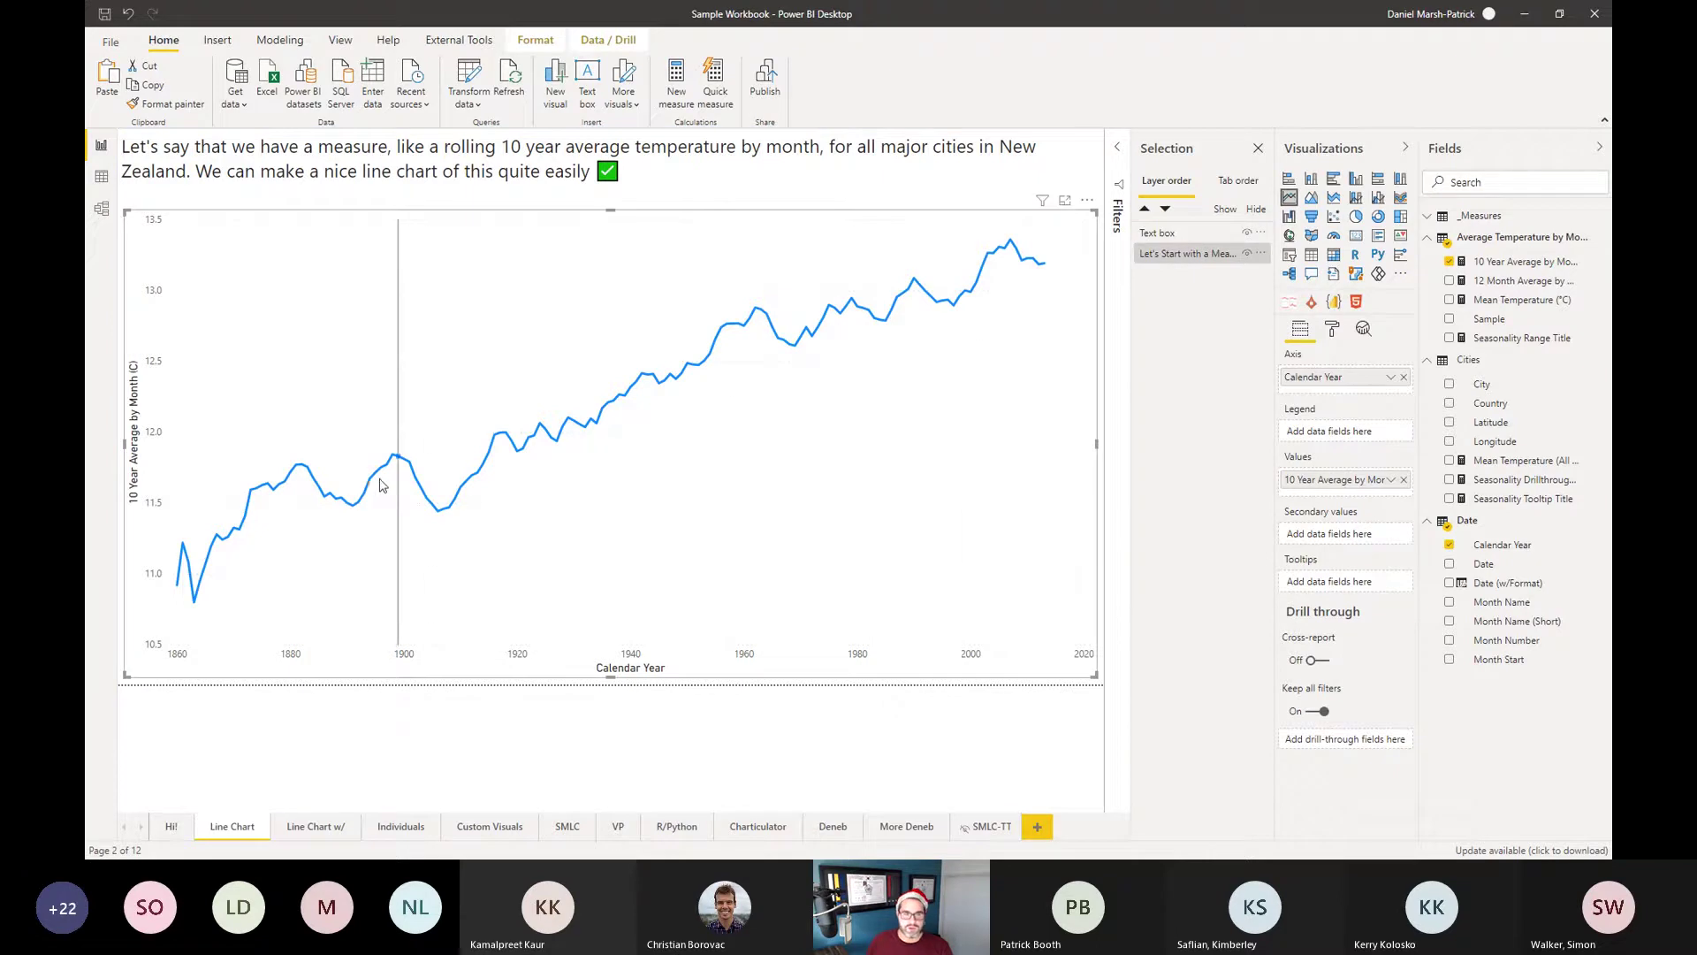
{"action": "mouse_move", "coordinate": [408, 478]}
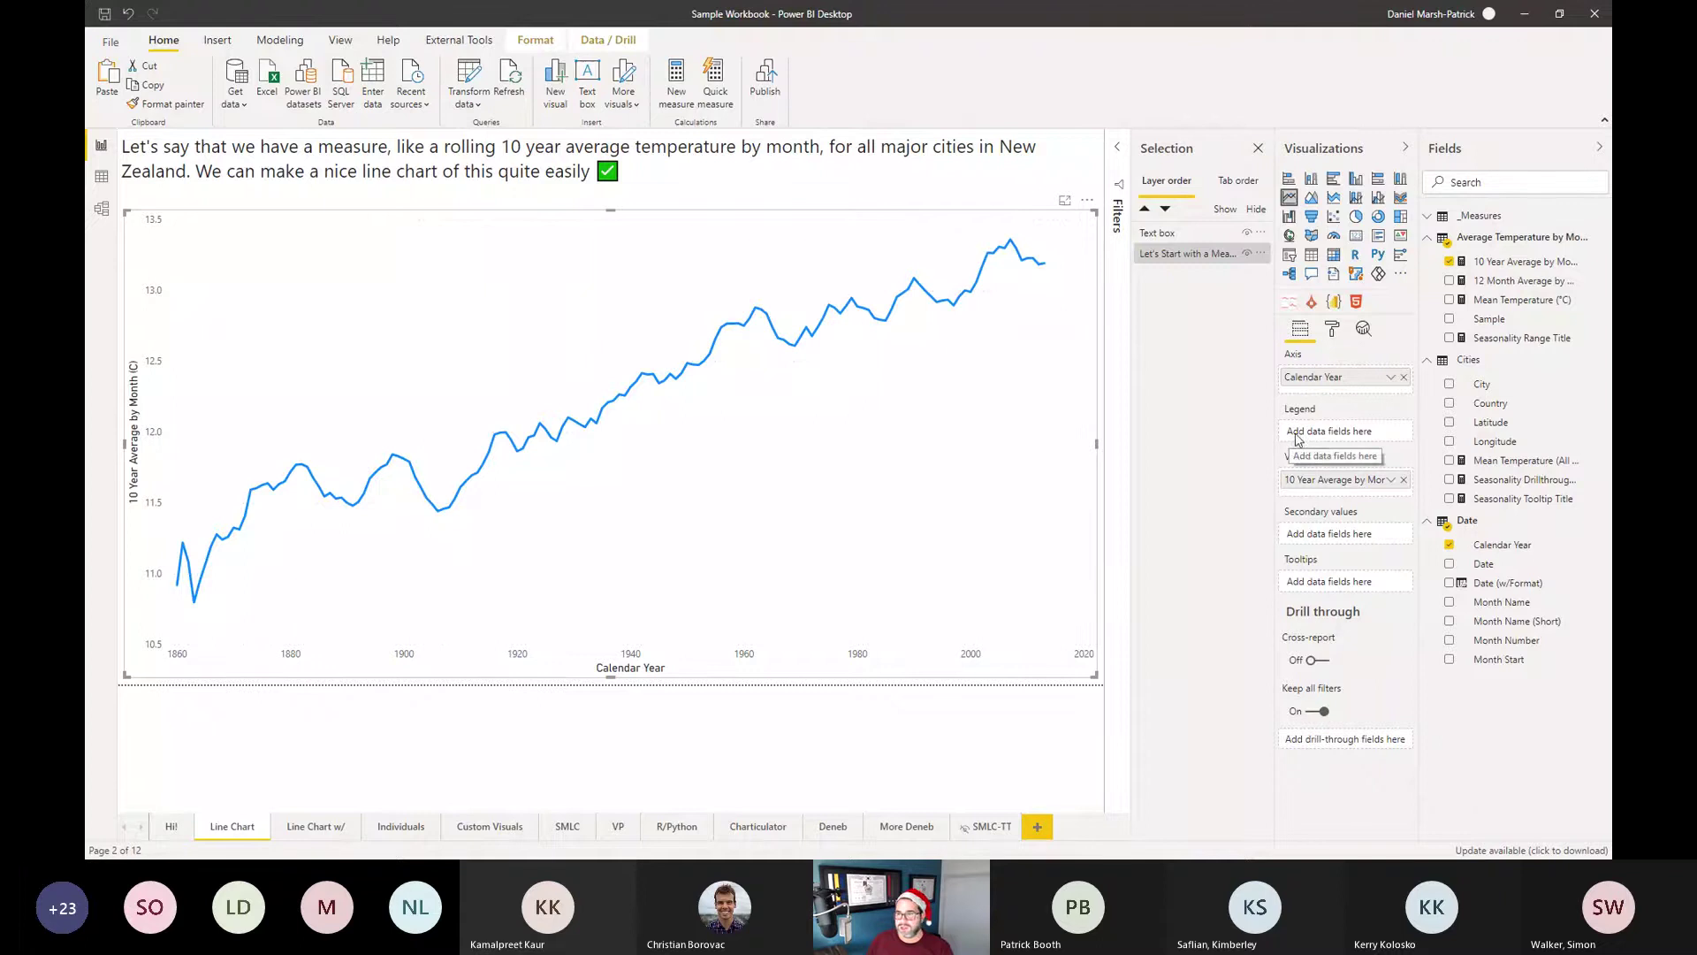
{"action": "left_click", "coordinate": [318, 827]}
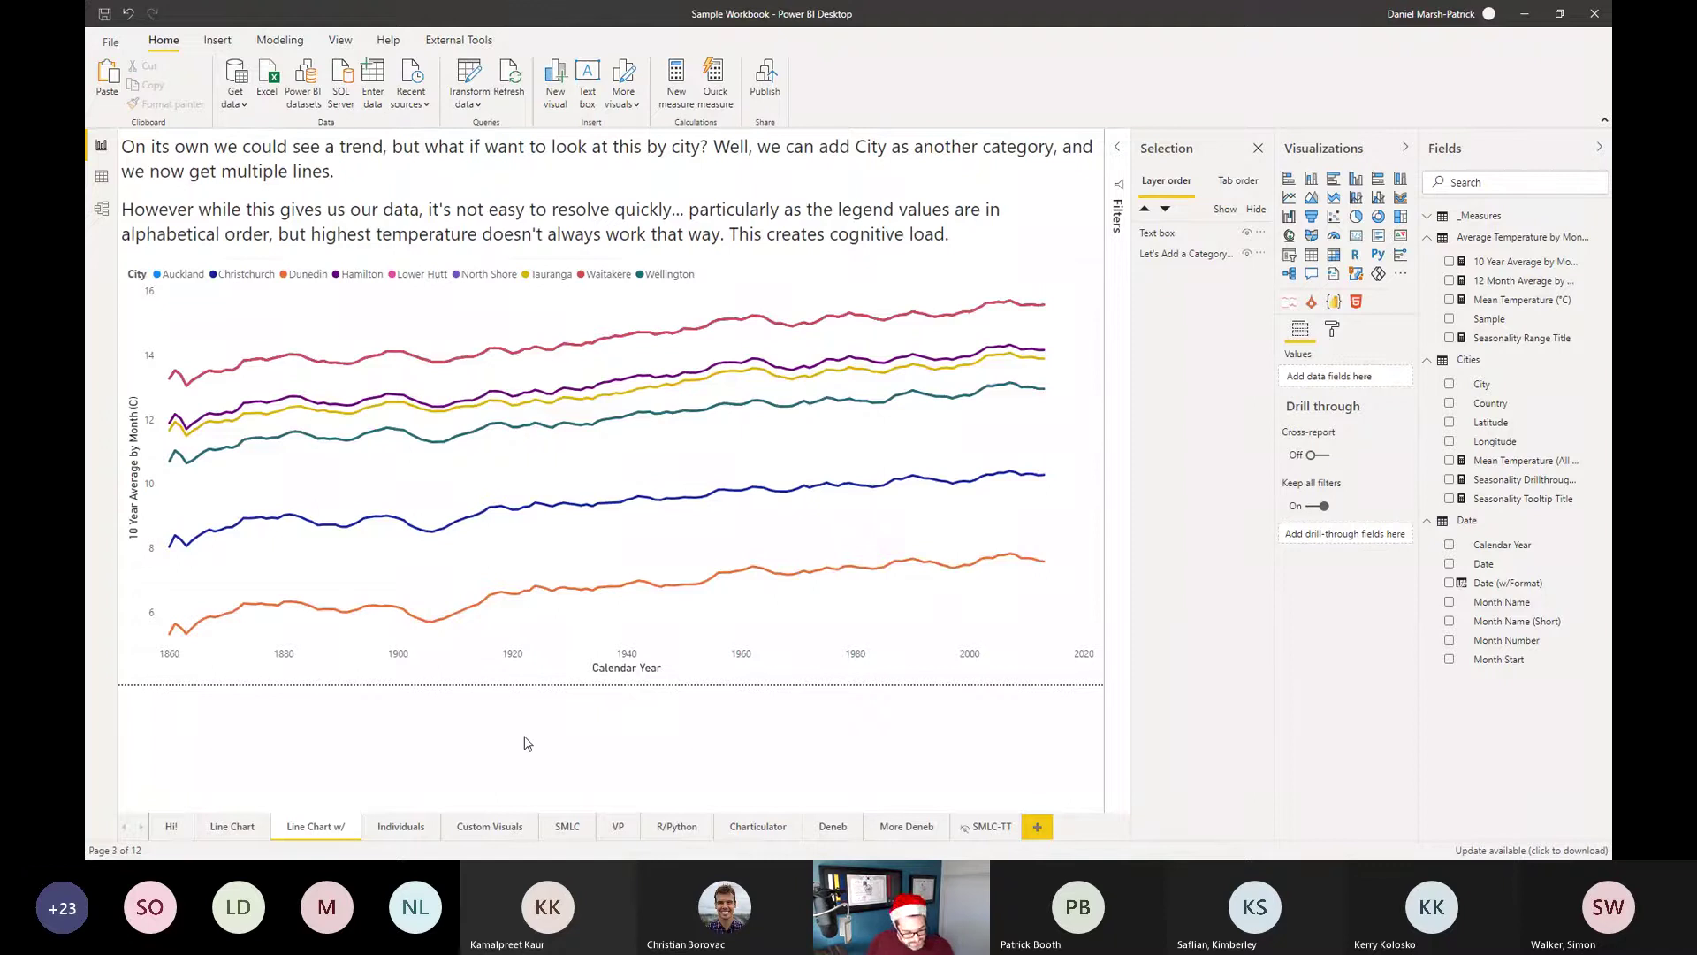
{"action": "left_click", "coordinate": [694, 665]}
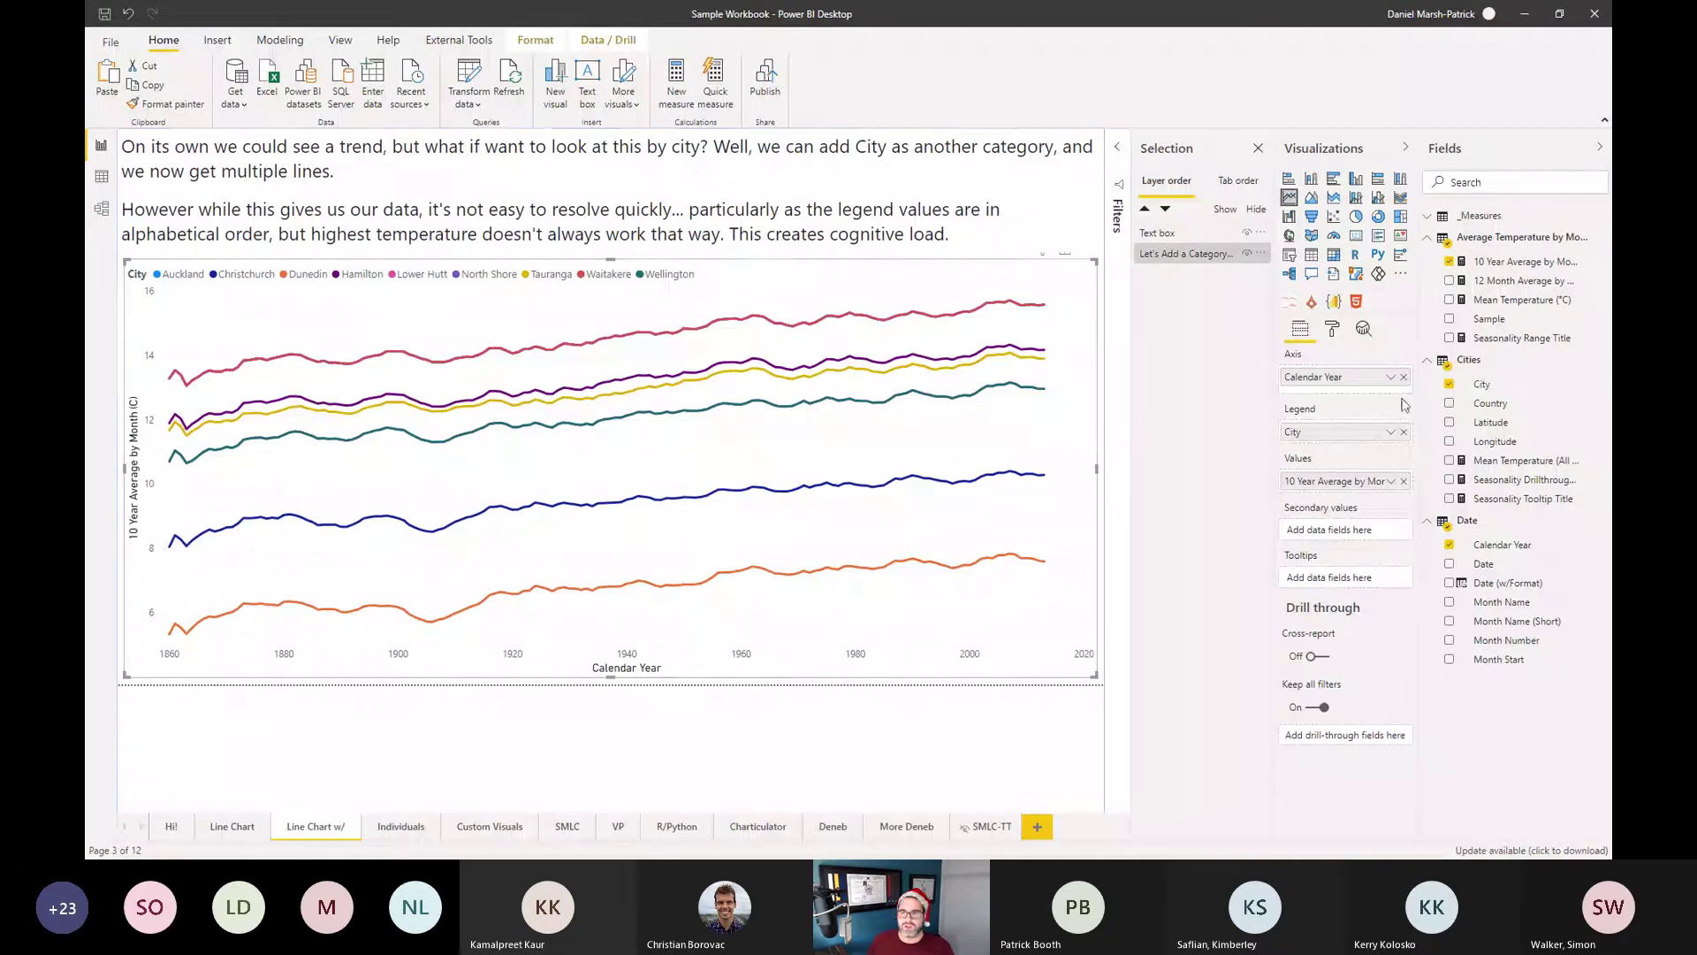
{"action": "right_click", "coordinate": [629, 663]}
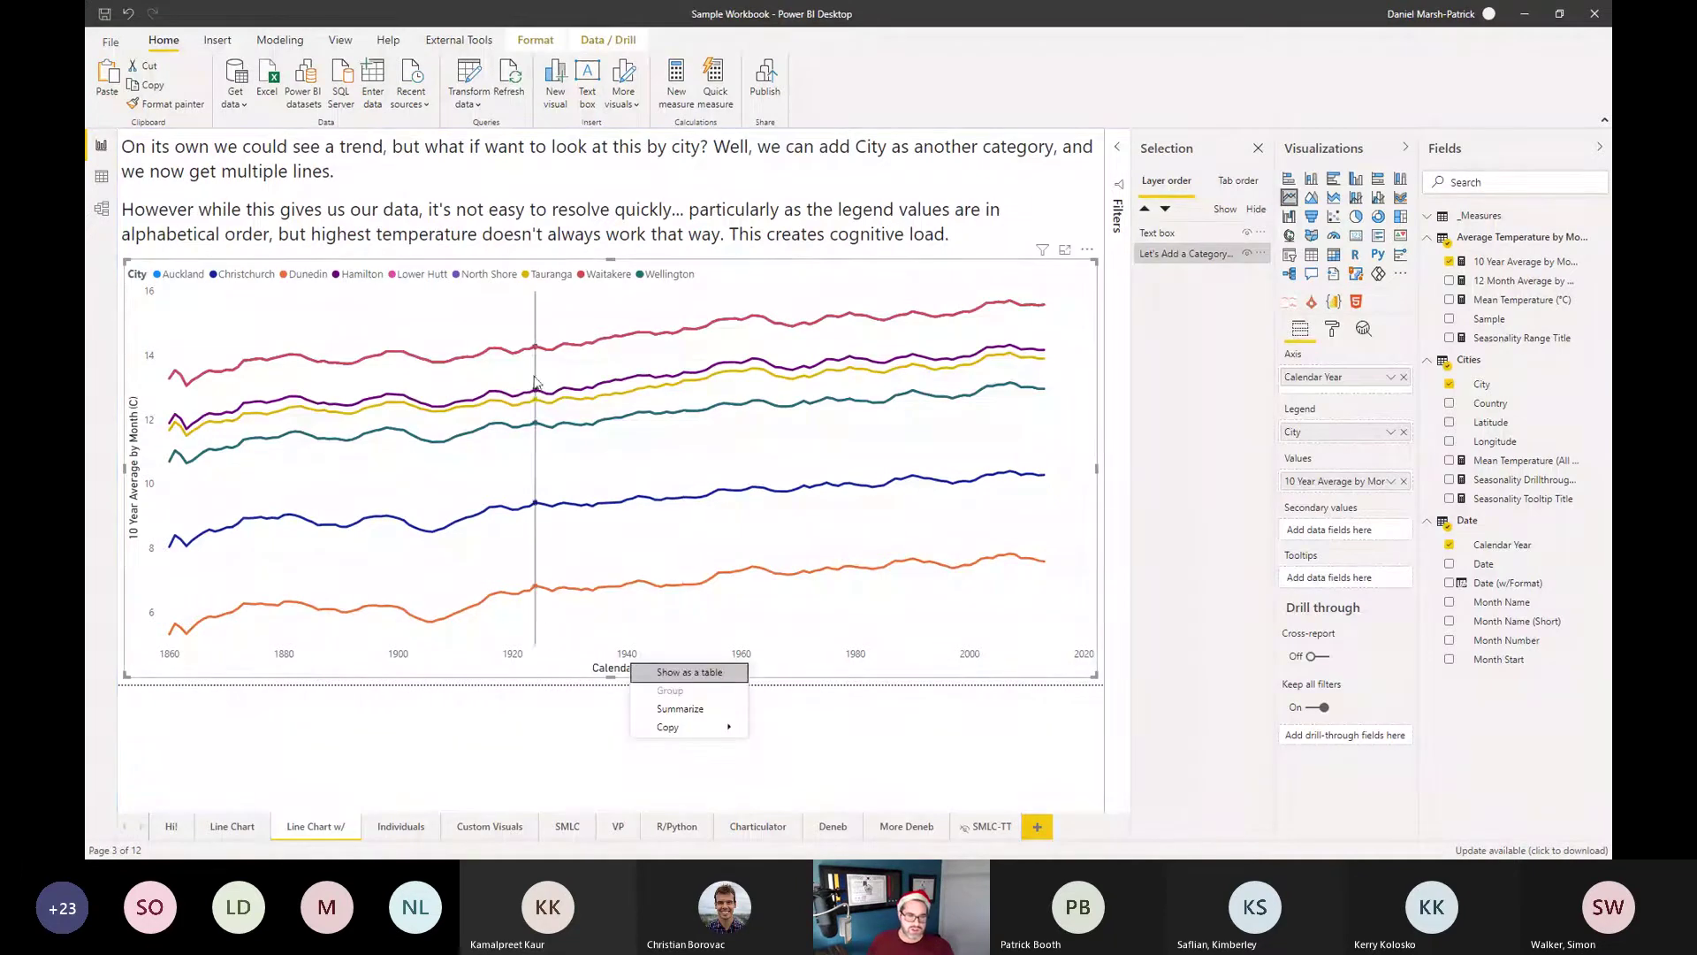
{"action": "left_click", "coordinate": [510, 758]}
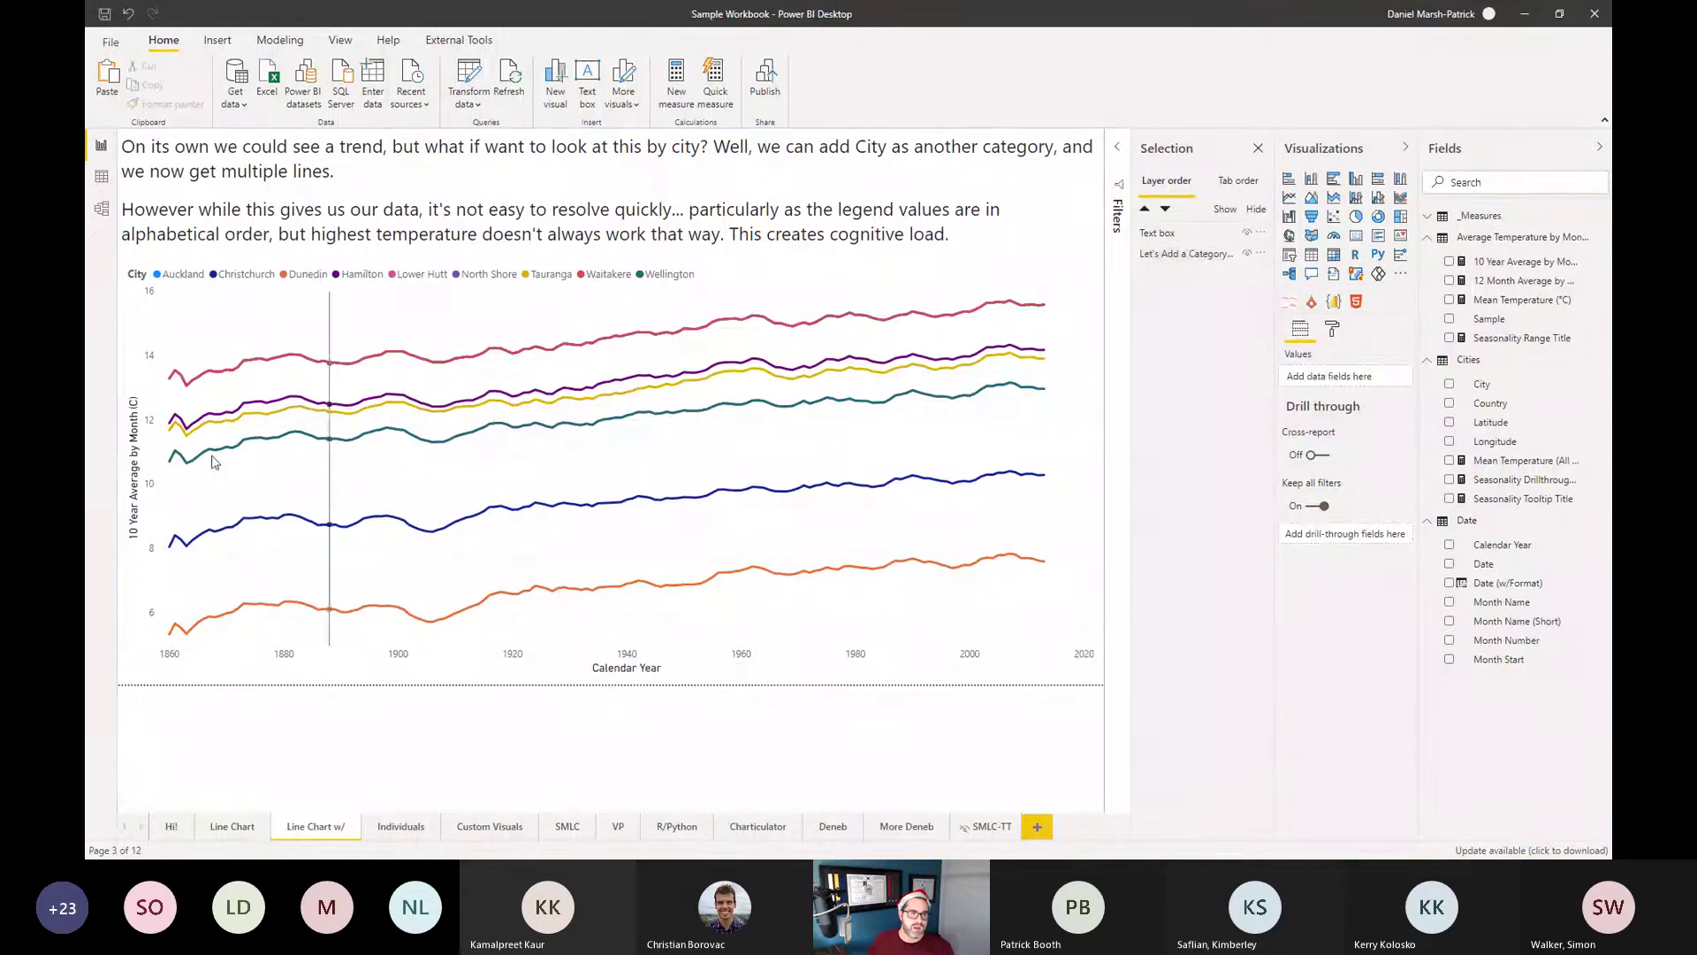
{"action": "mouse_move", "coordinate": [212, 465]}
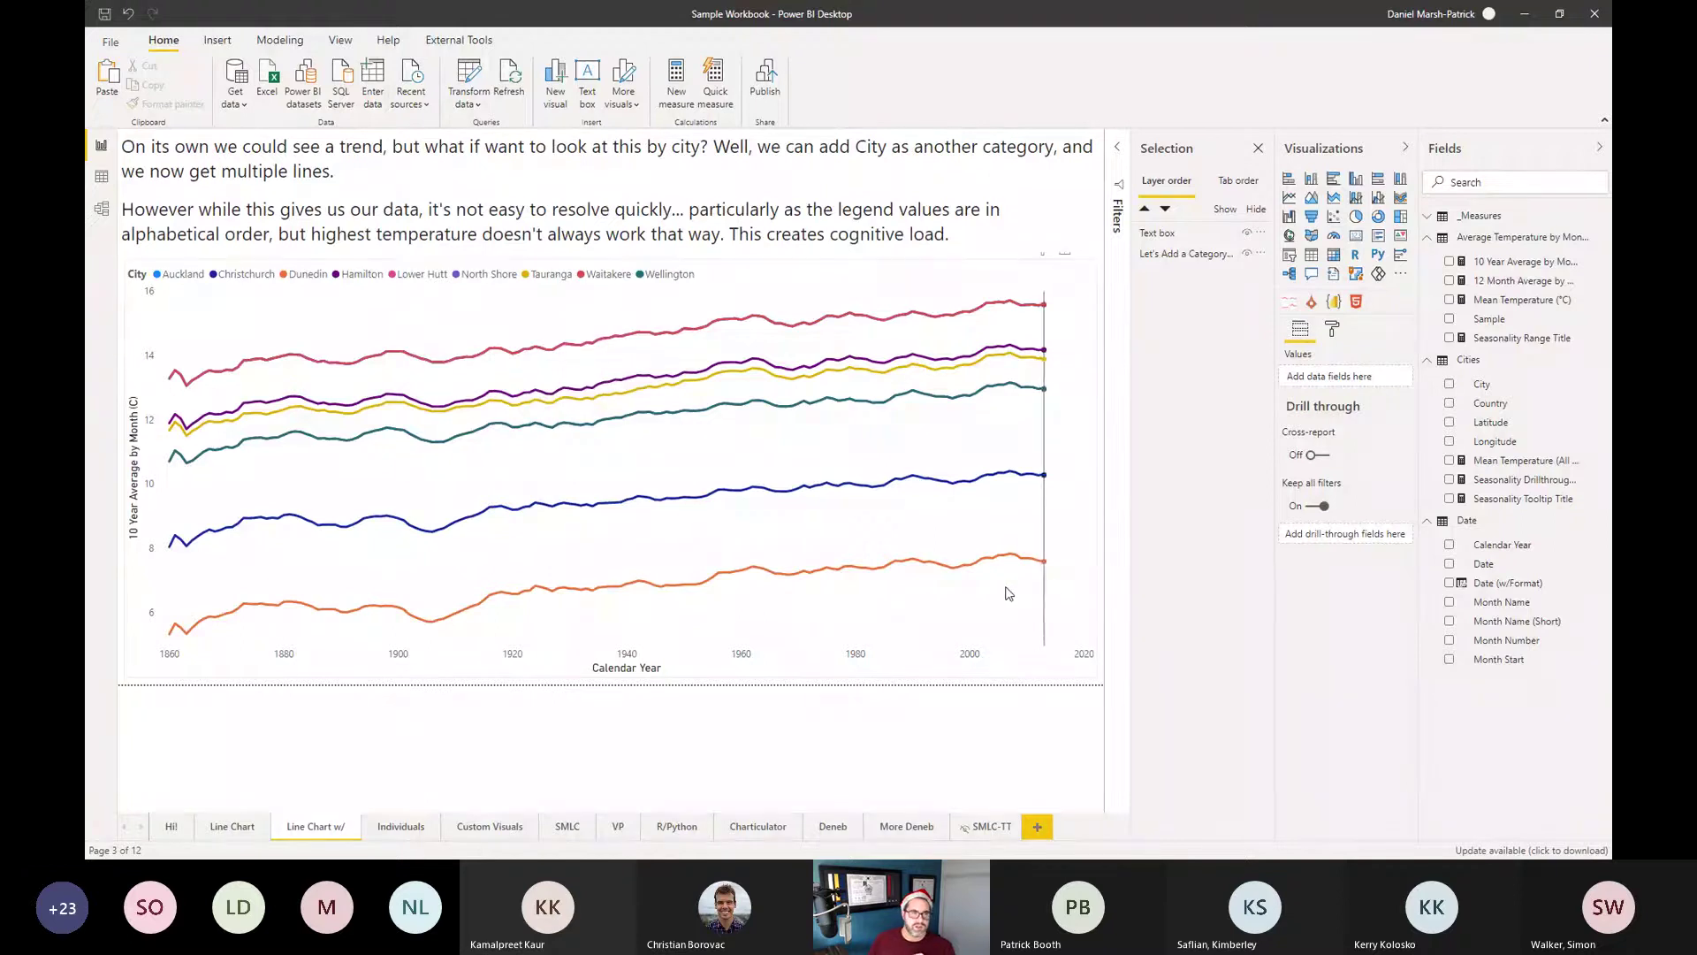
{"action": "mouse_move", "coordinate": [1009, 593]}
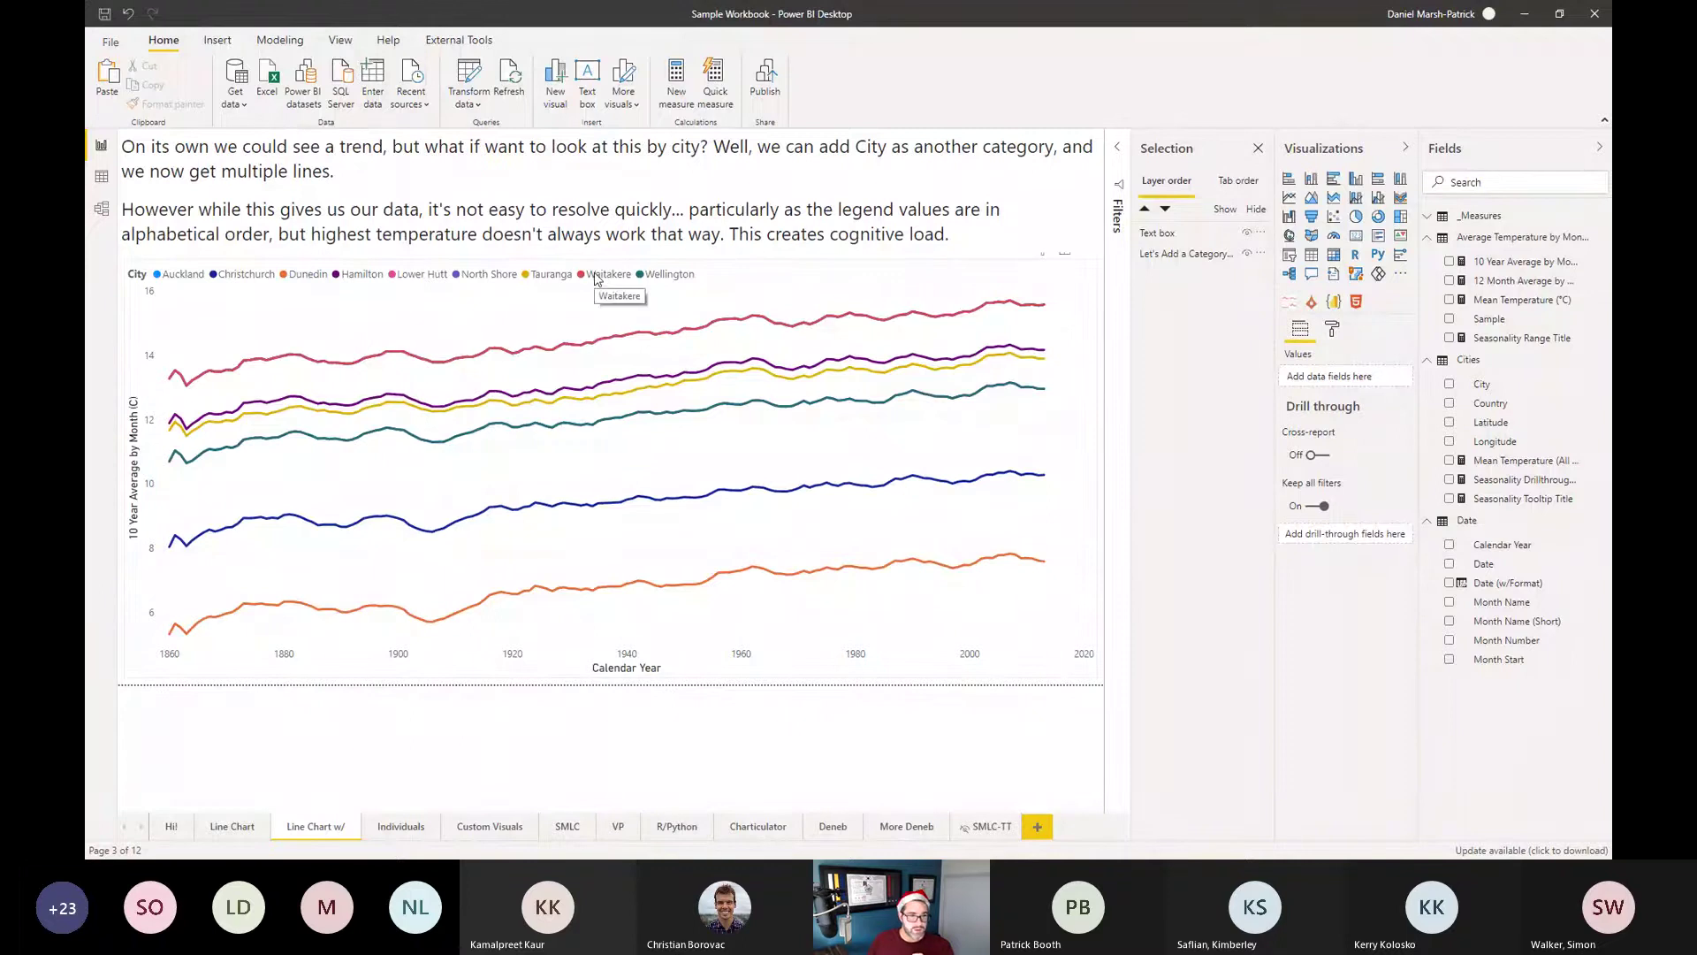
{"action": "mouse_move", "coordinate": [817, 465]}
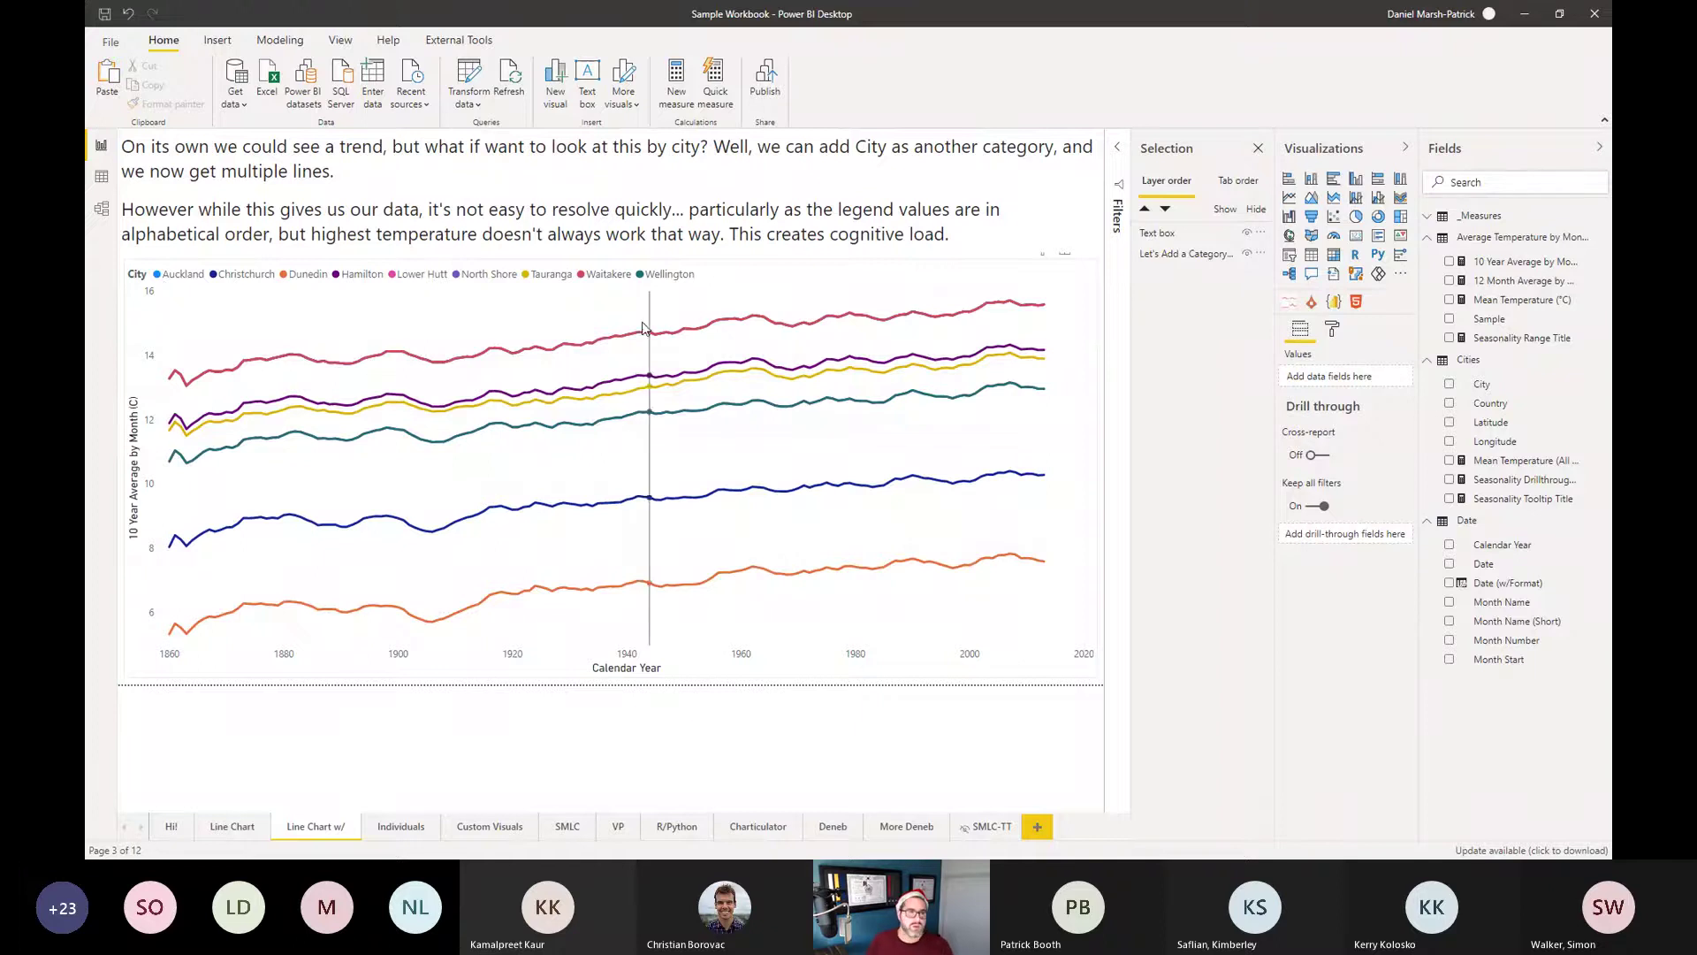
{"action": "mouse_move", "coordinate": [636, 336]}
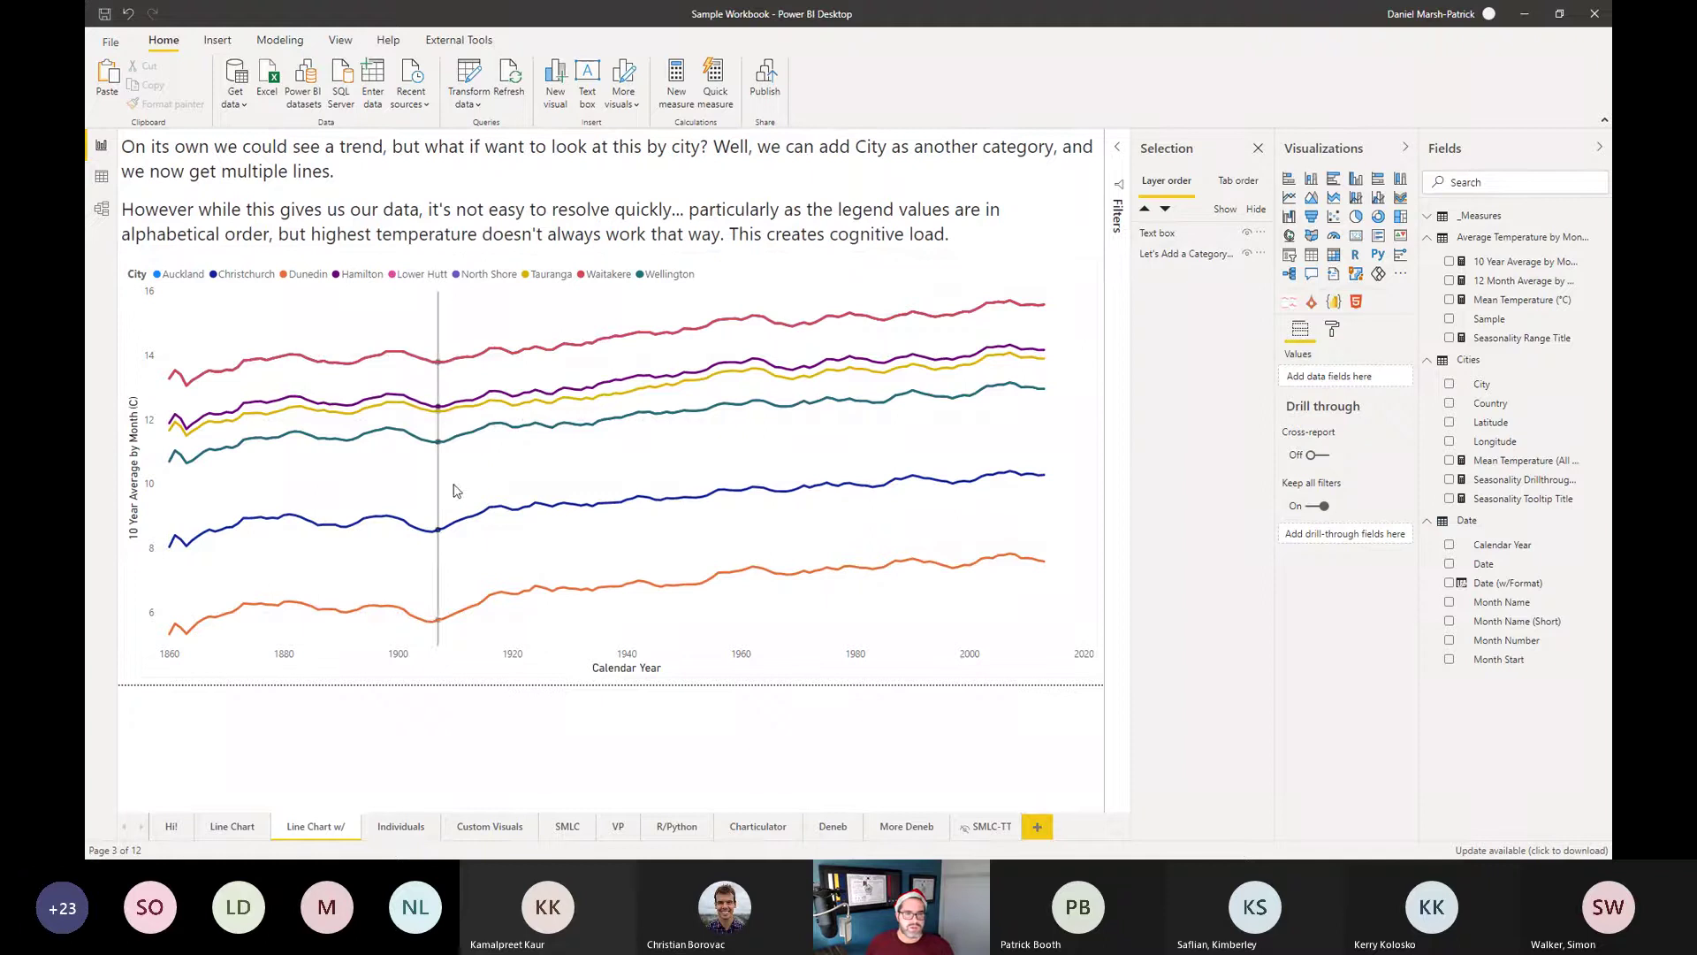
{"action": "mouse_move", "coordinate": [605, 469]}
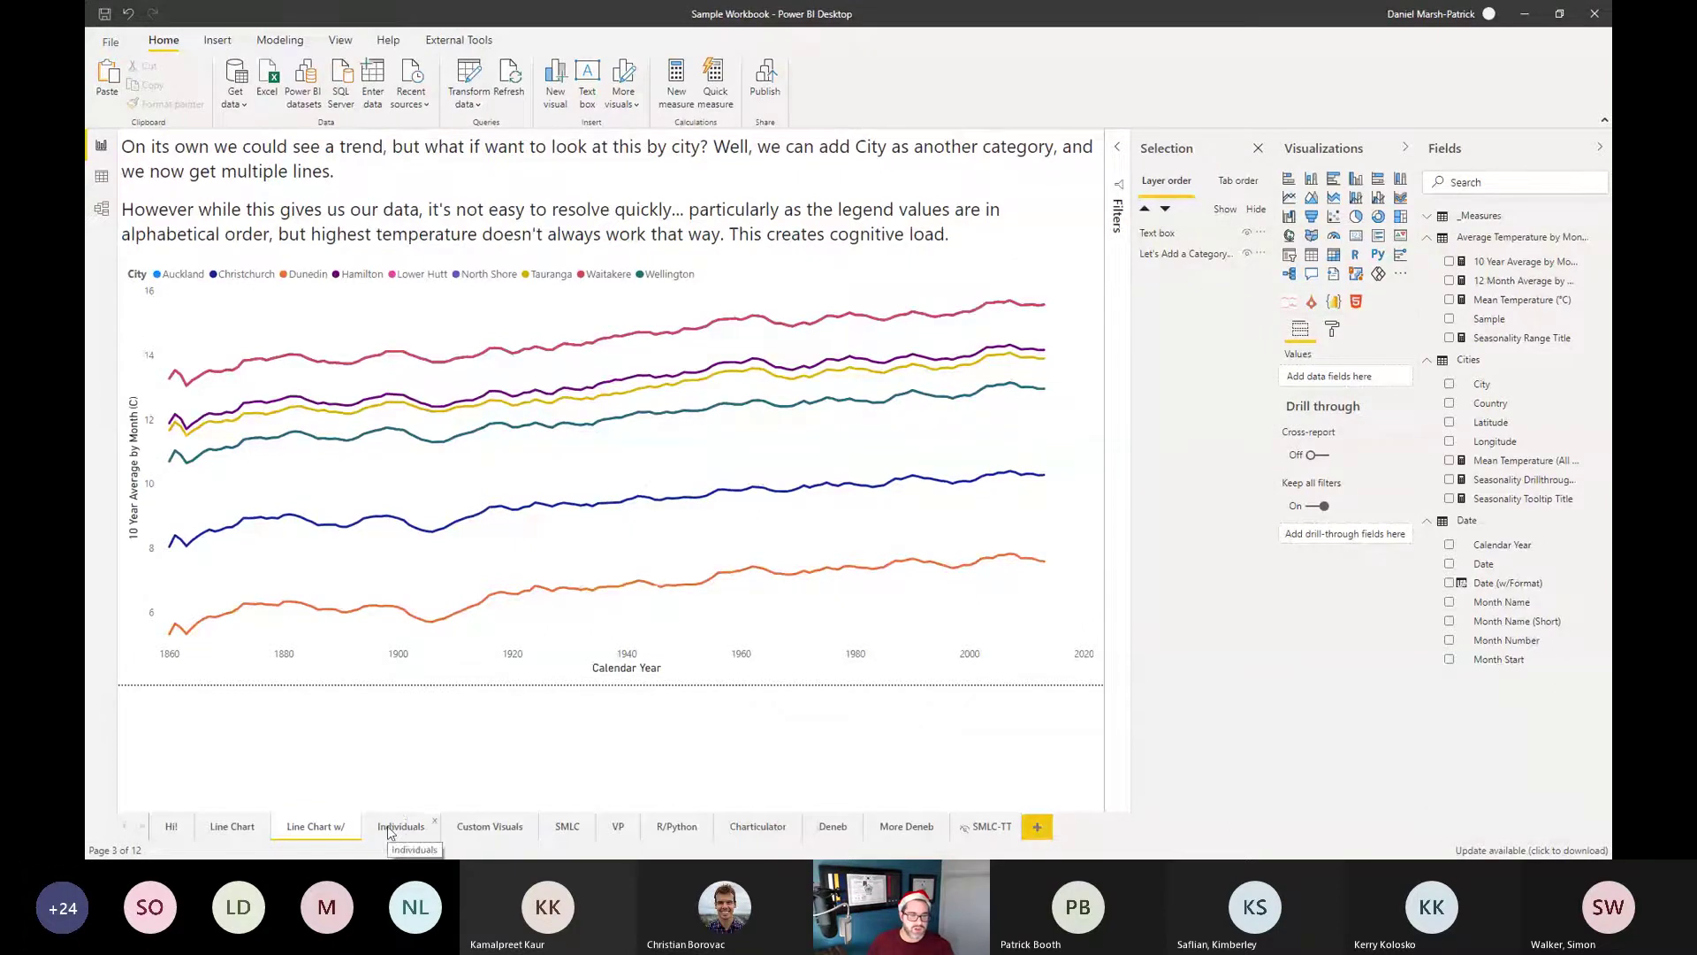
On the Individuals page, marquee-select all nine small city charts.
{"action": "left_click", "coordinate": [431, 821]}
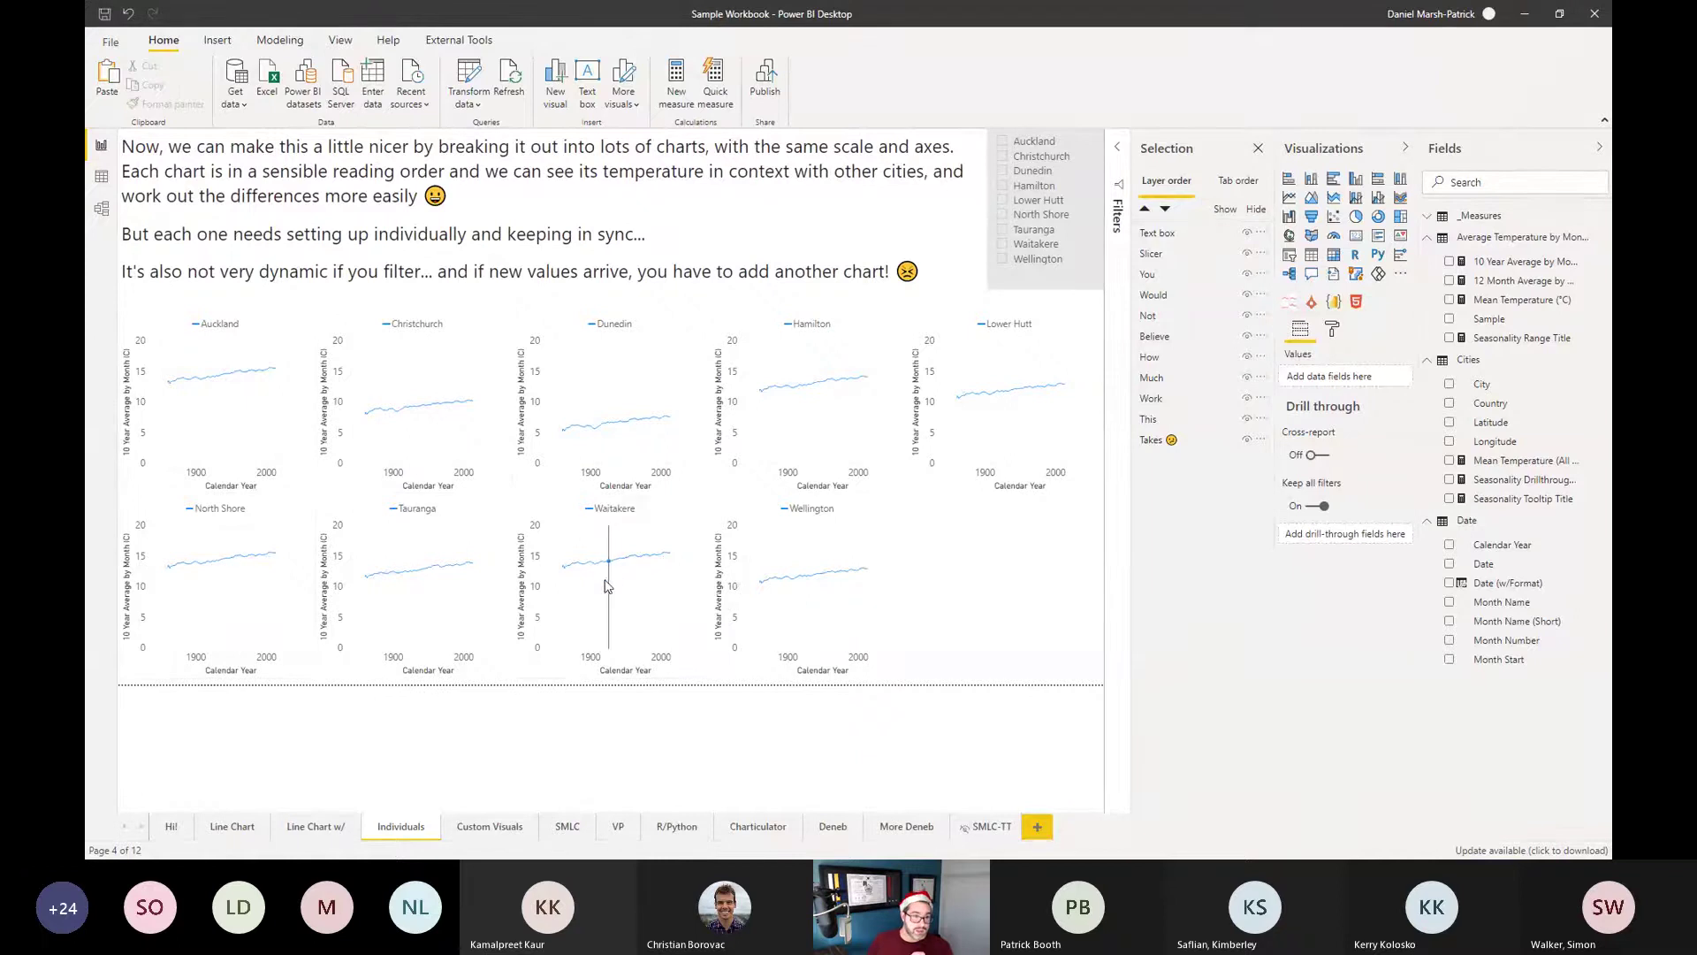
{"action": "mouse_move", "coordinate": [606, 583]}
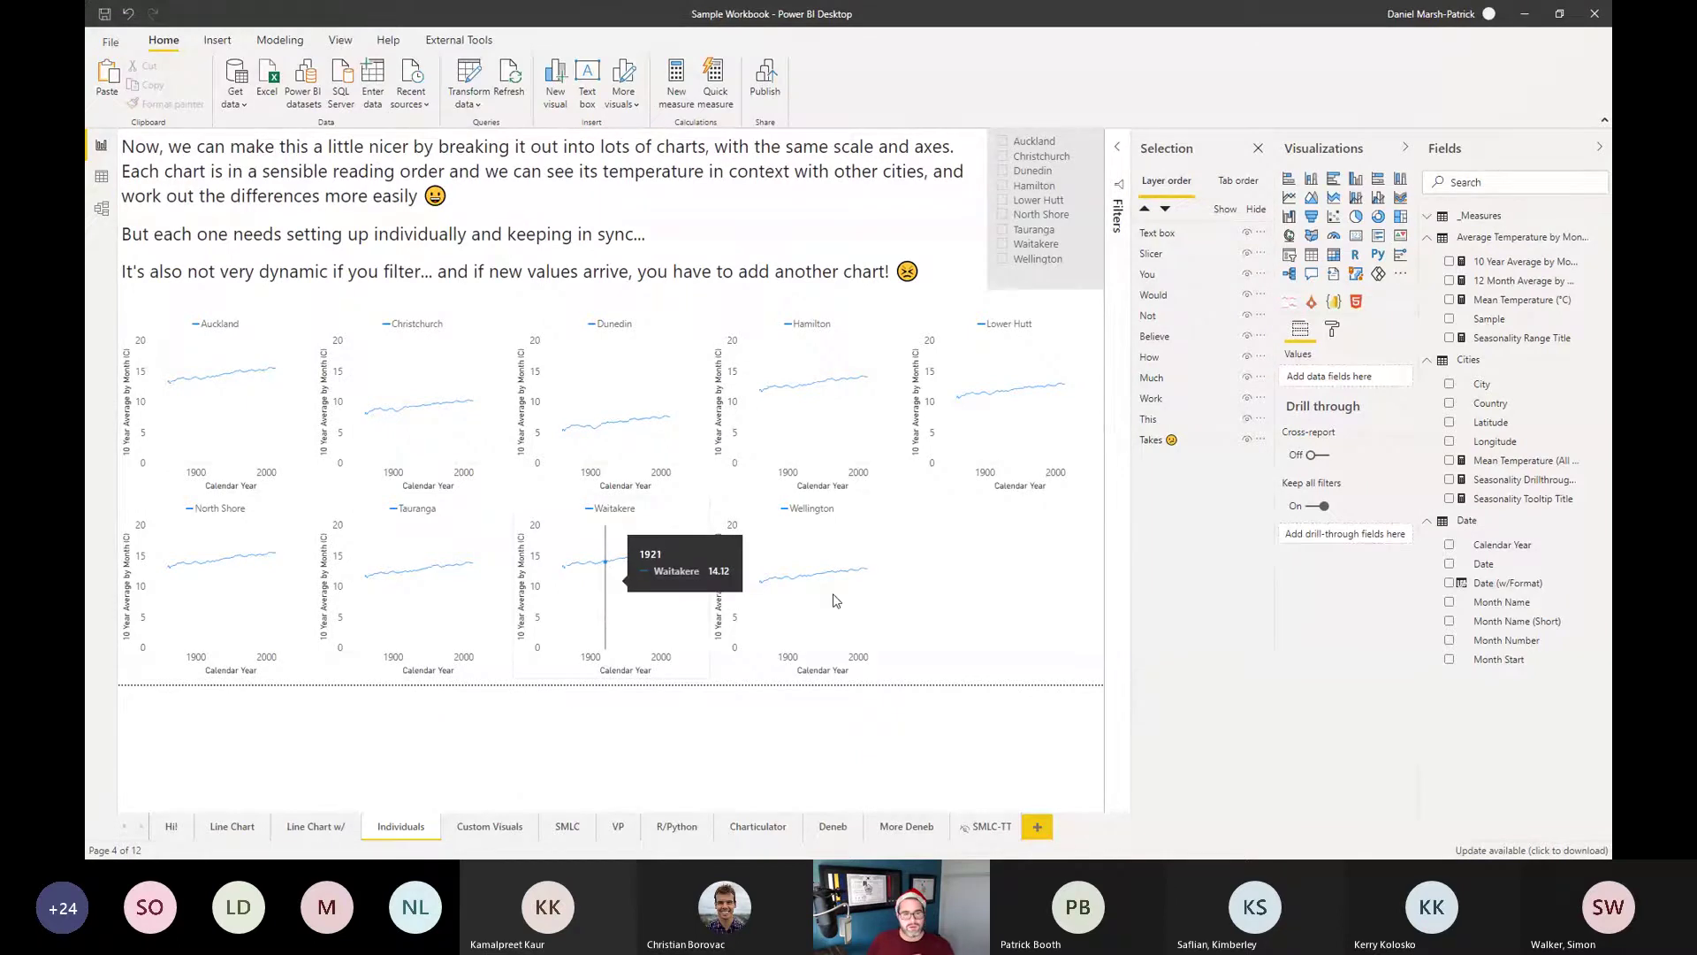
{"action": "left_click_drag", "start_coordinate": [1052, 659], "coordinate": [102, 308]}
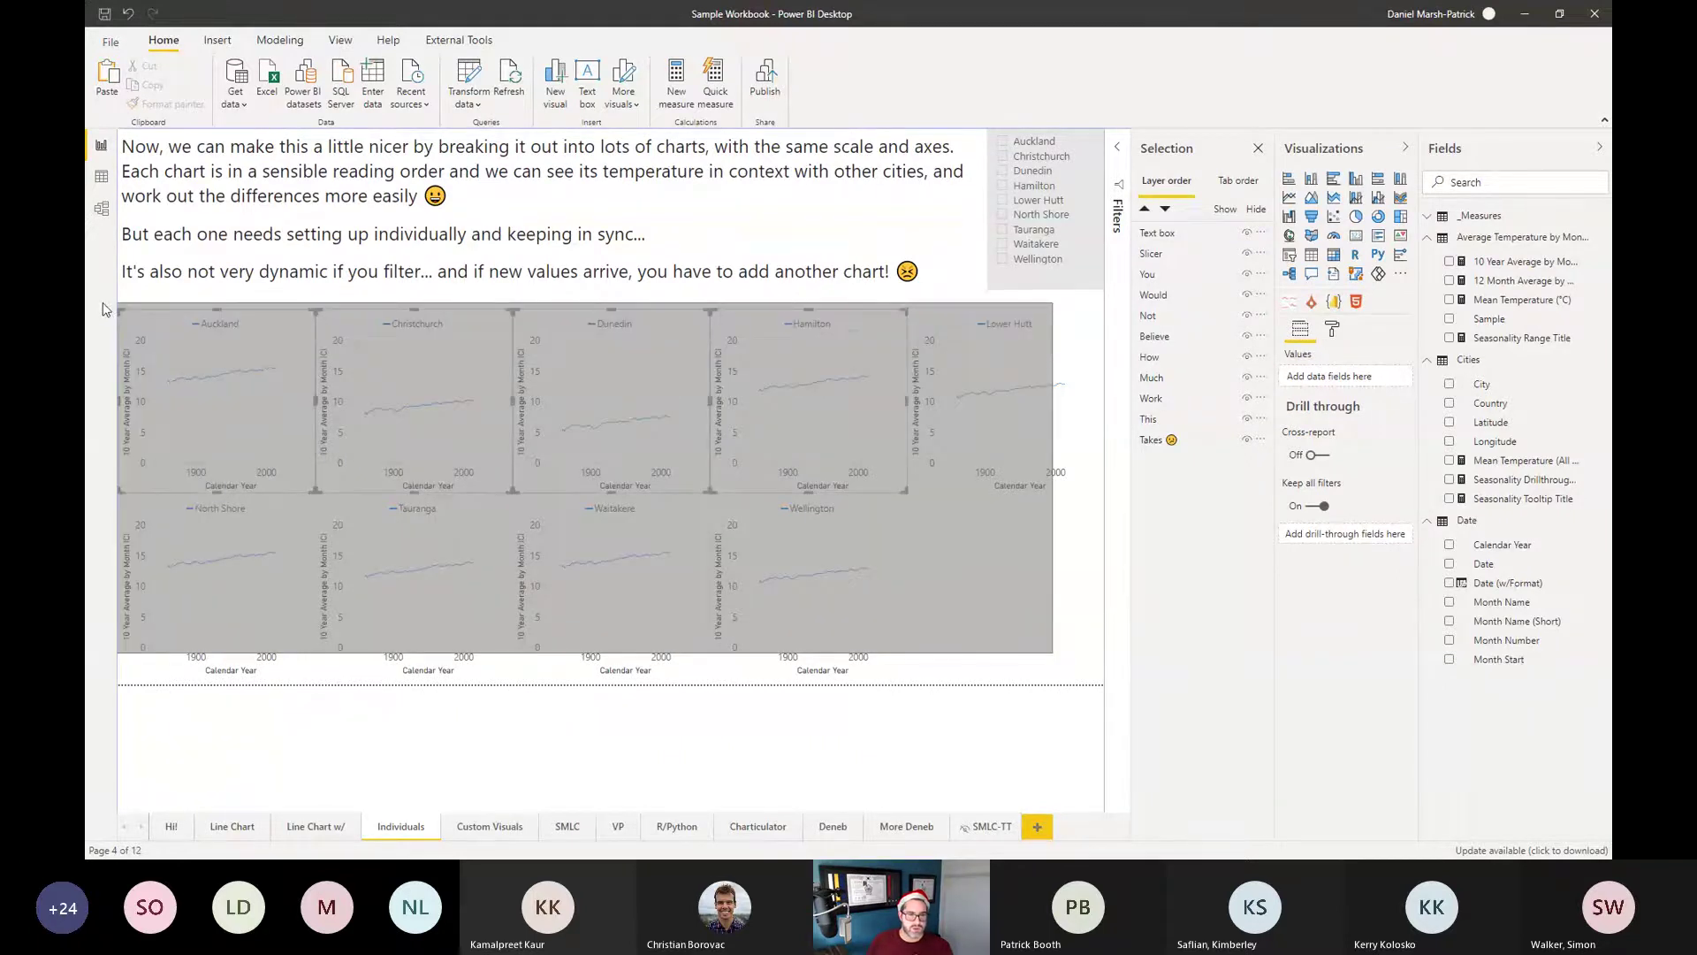
{"action": "left_click_drag", "start_coordinate": [942, 664], "coordinate": [1175, 283]}
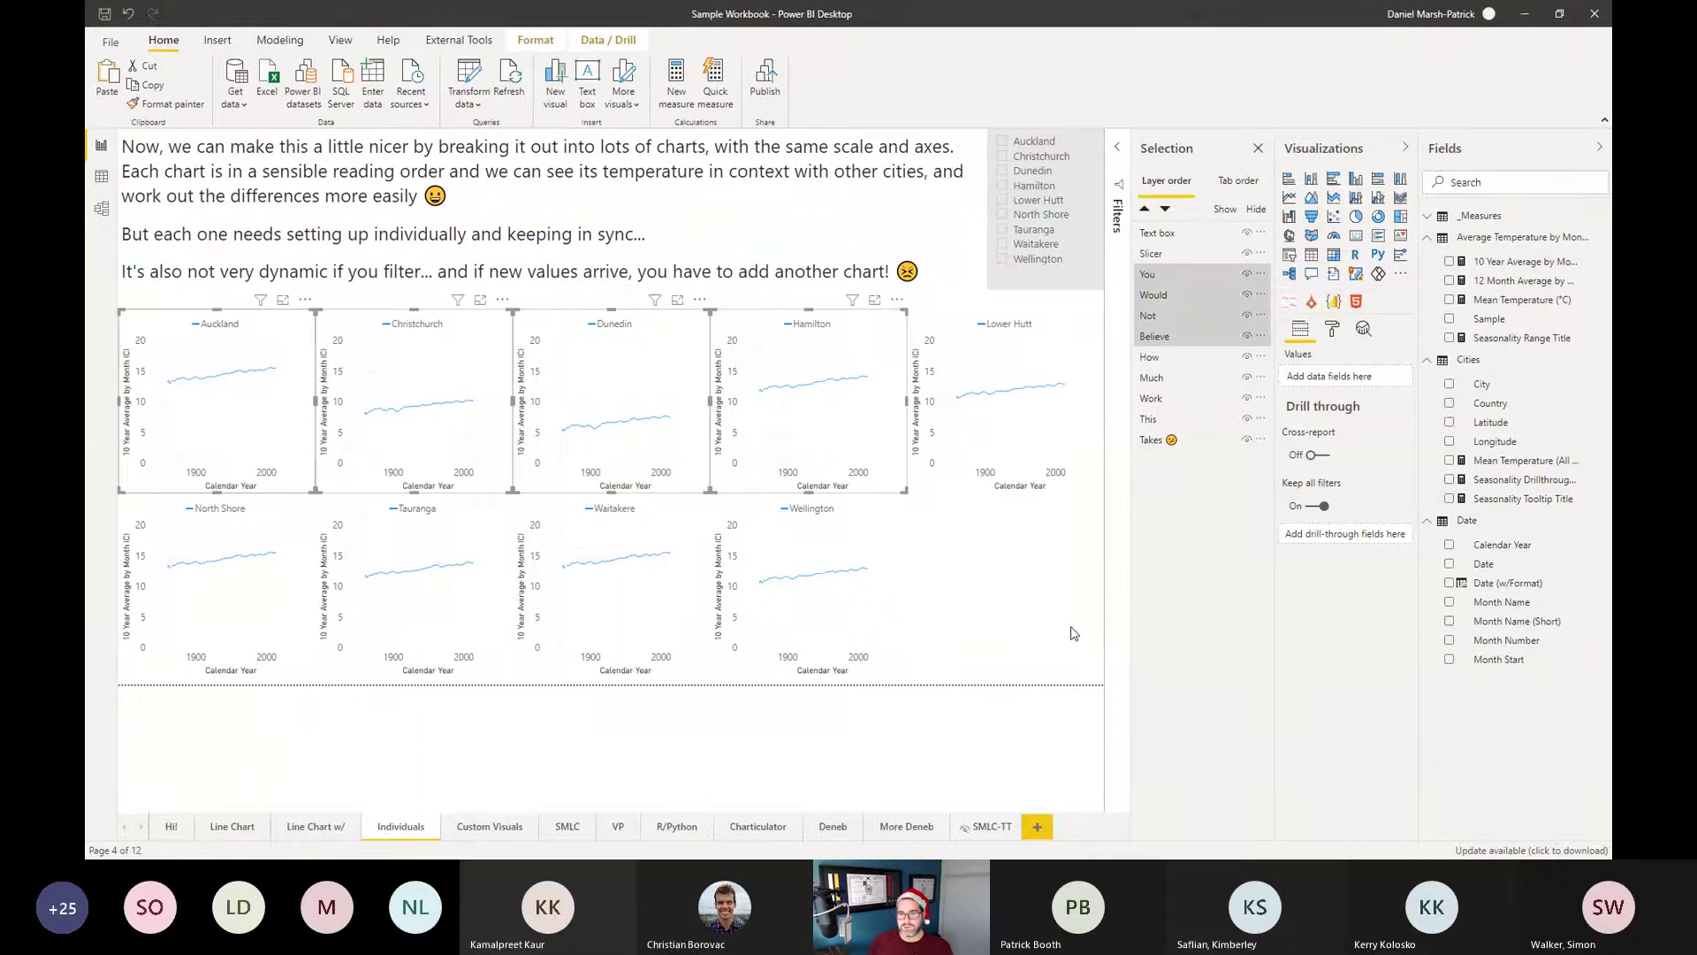
Step through the Auckland, Dunedin, Lower Hutt and North Shore chart layers in the Selection pane.
{"action": "left_click", "coordinate": [1185, 280]}
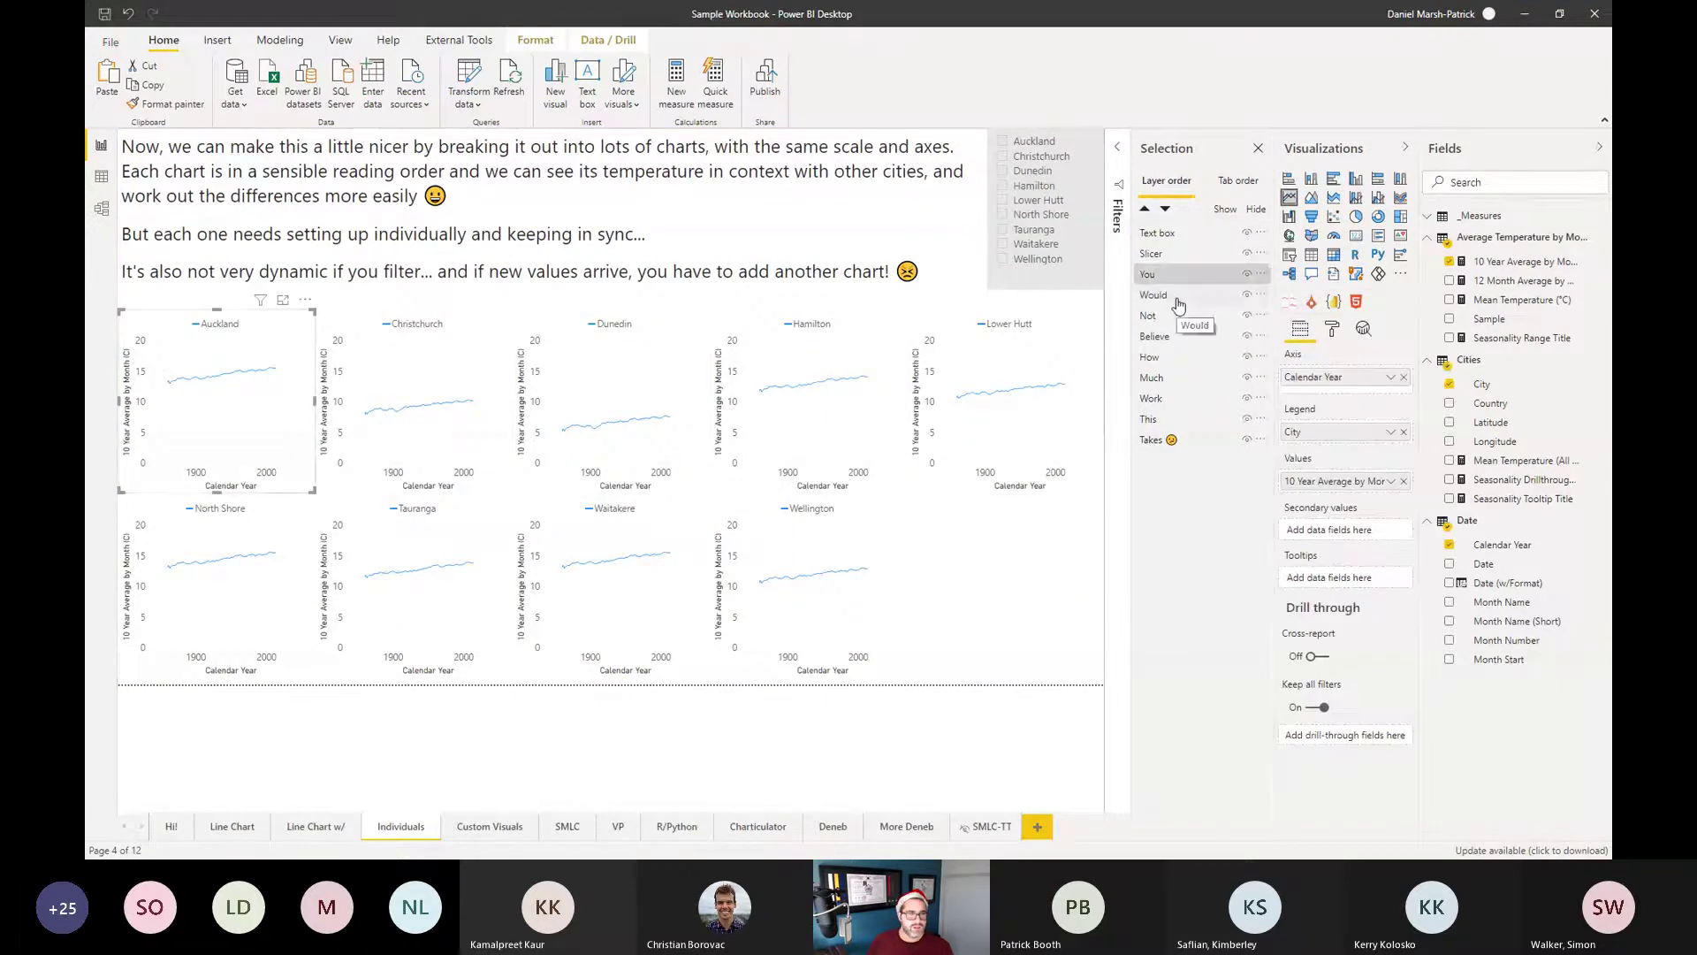
{"action": "left_click", "coordinate": [1175, 316]}
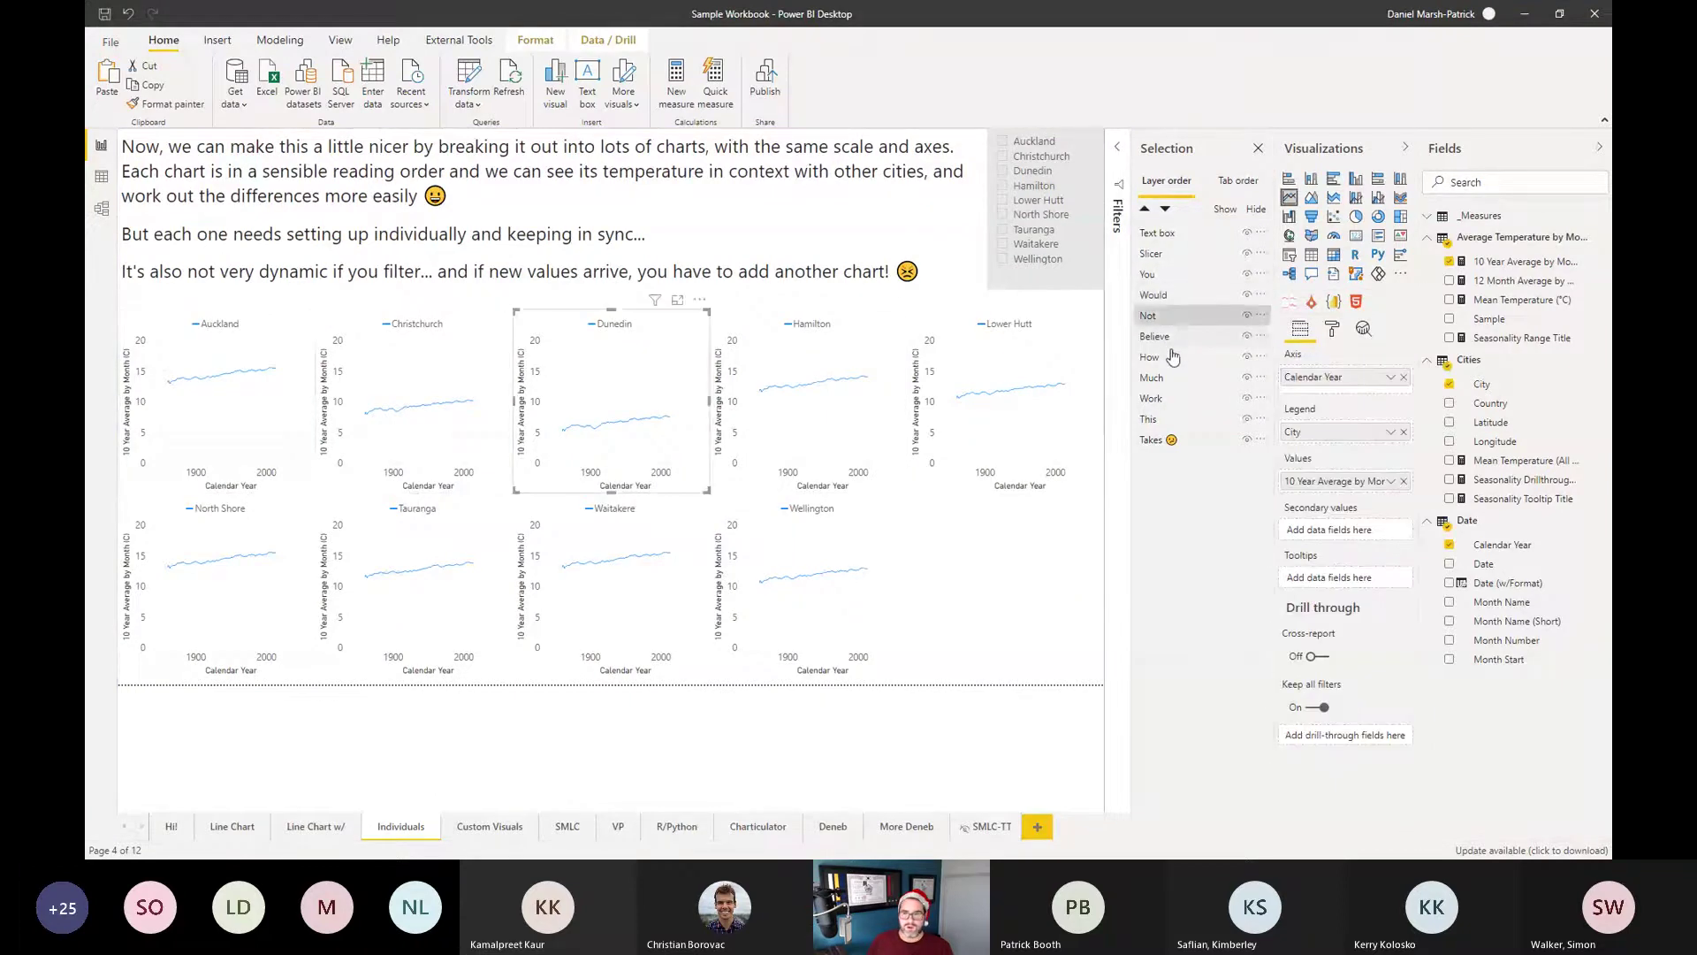
{"action": "left_click", "coordinate": [1171, 347]}
{"action": "left_click", "coordinate": [1174, 359]}
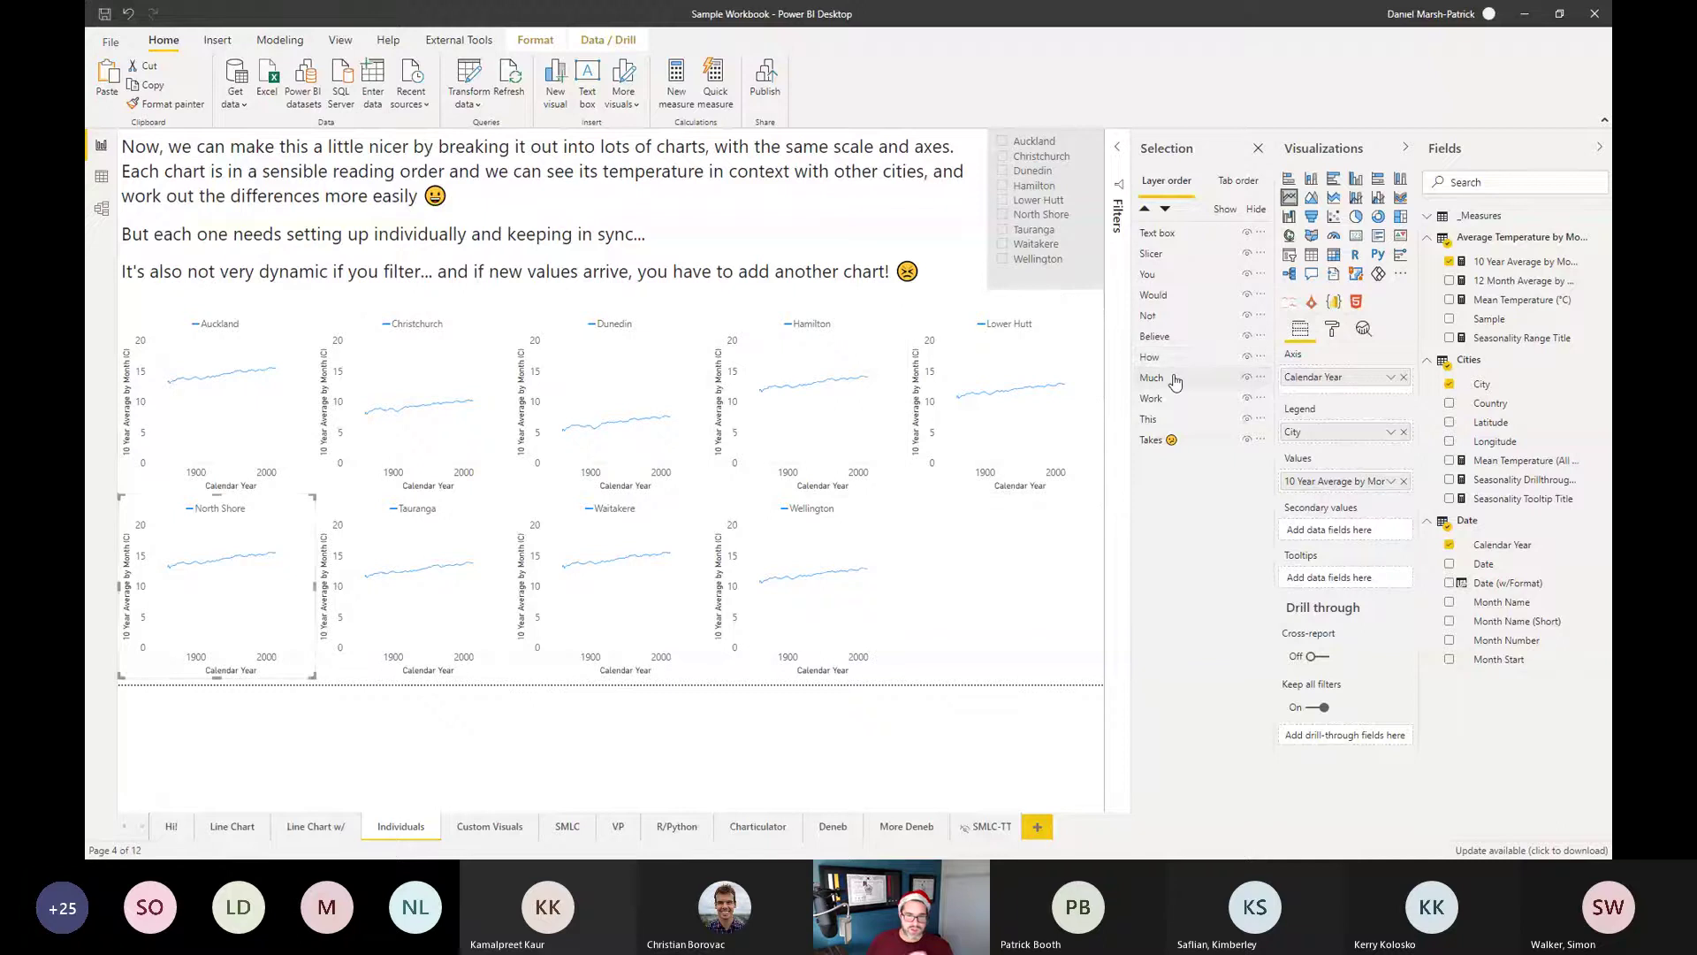
{"action": "left_click", "coordinate": [1172, 379]}
Filter the charts to Auckland, clear the filter, then go to the Custom Visuals page.
{"action": "mouse_move", "coordinate": [1059, 417]}
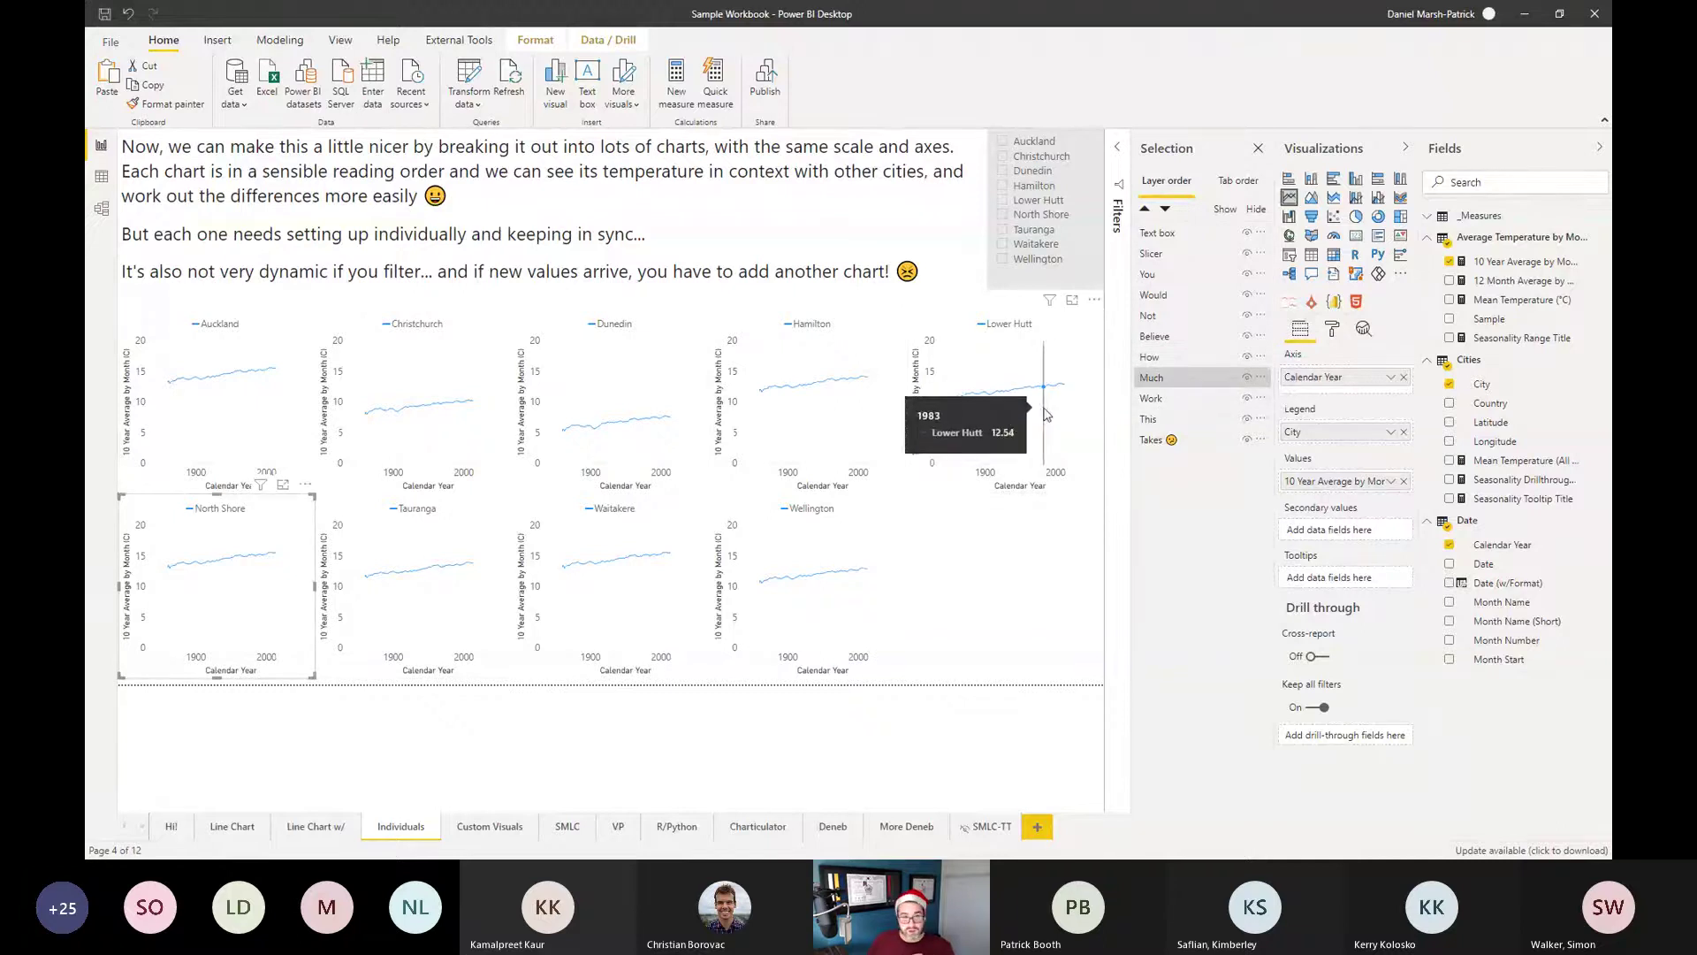
{"action": "left_click", "coordinate": [1024, 144]}
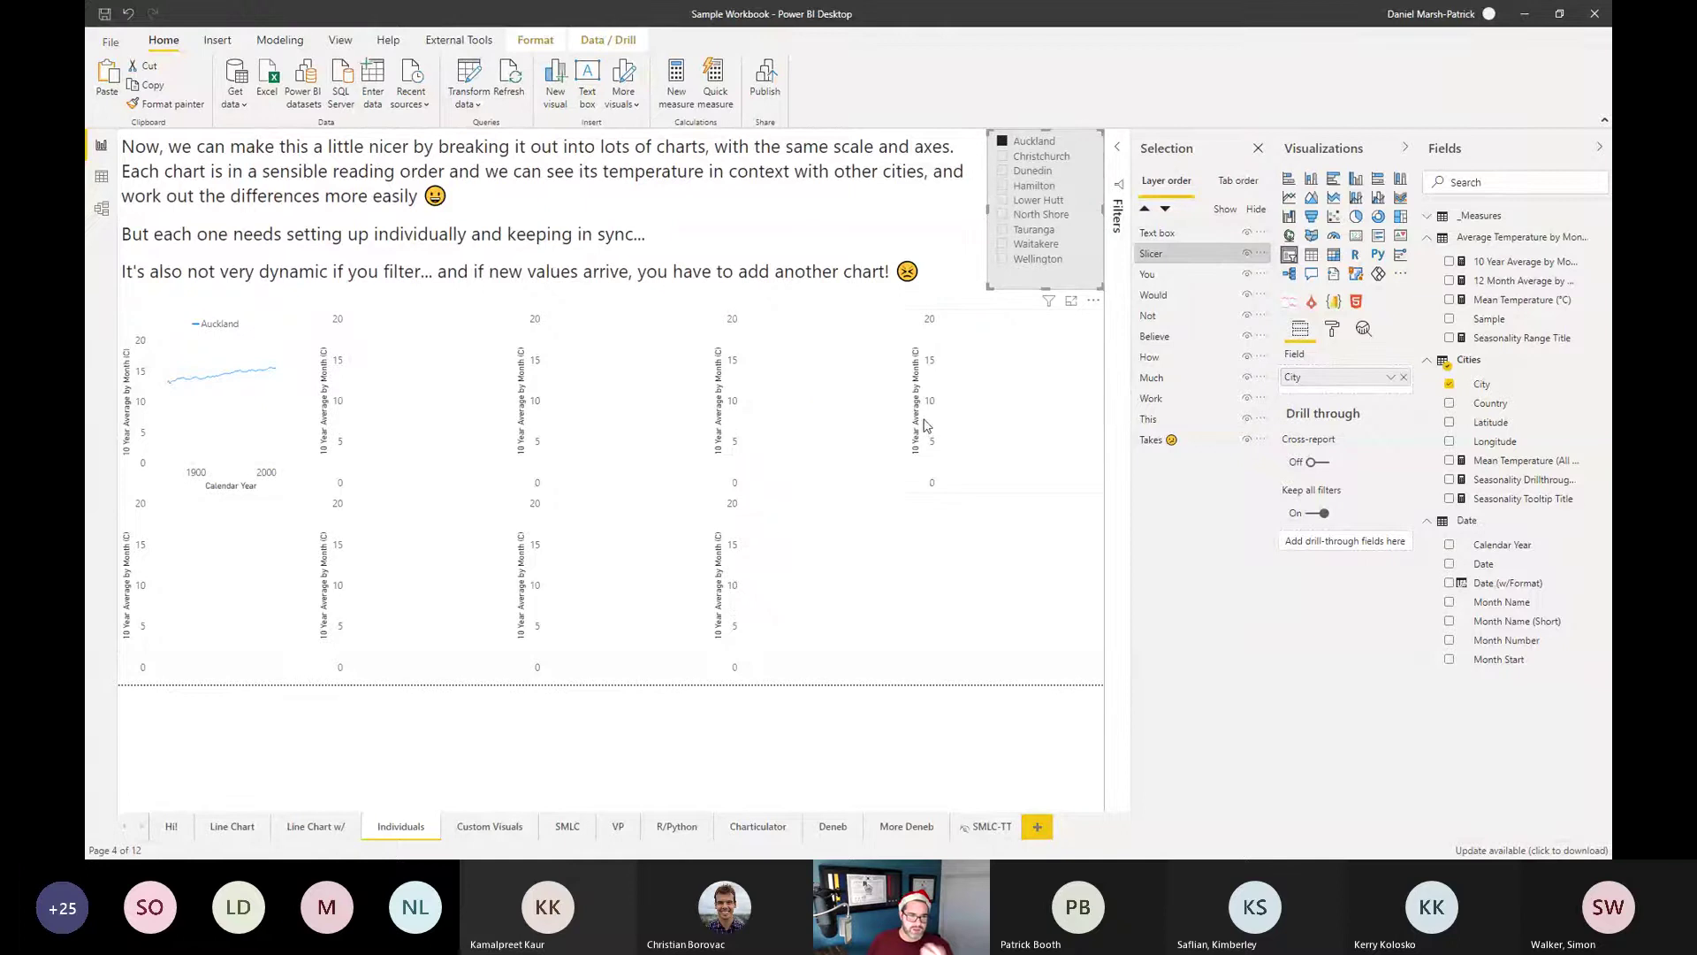
{"action": "left_click", "coordinate": [1036, 144]}
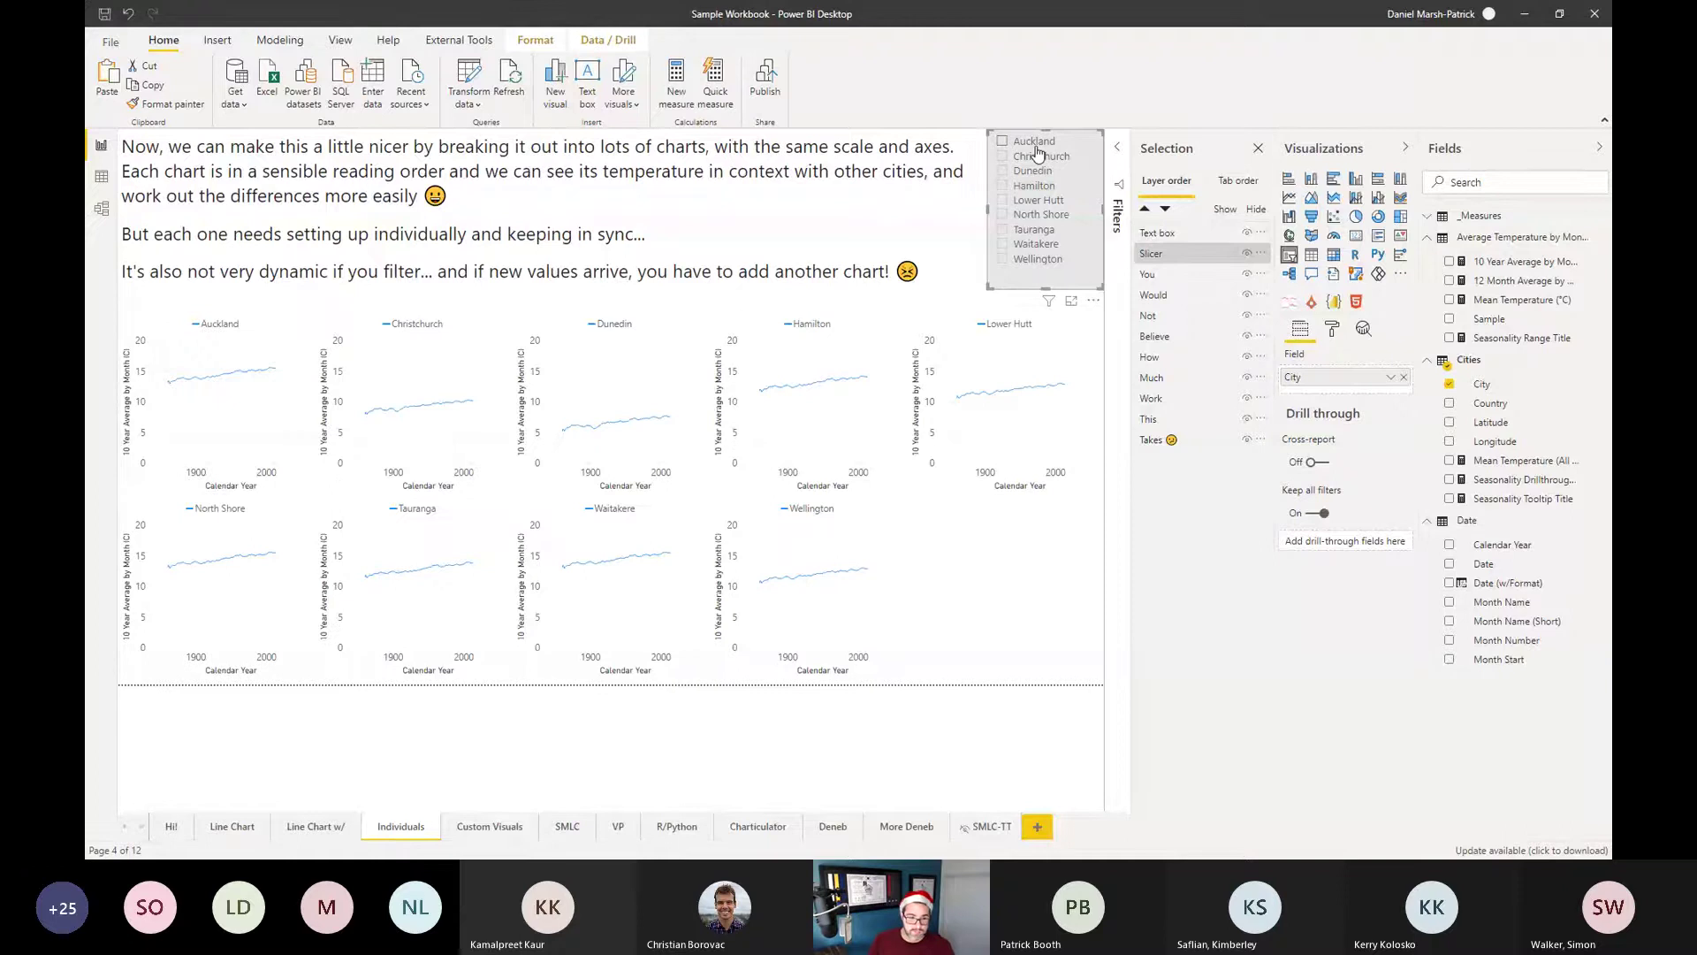
{"action": "left_click", "coordinate": [469, 826]}
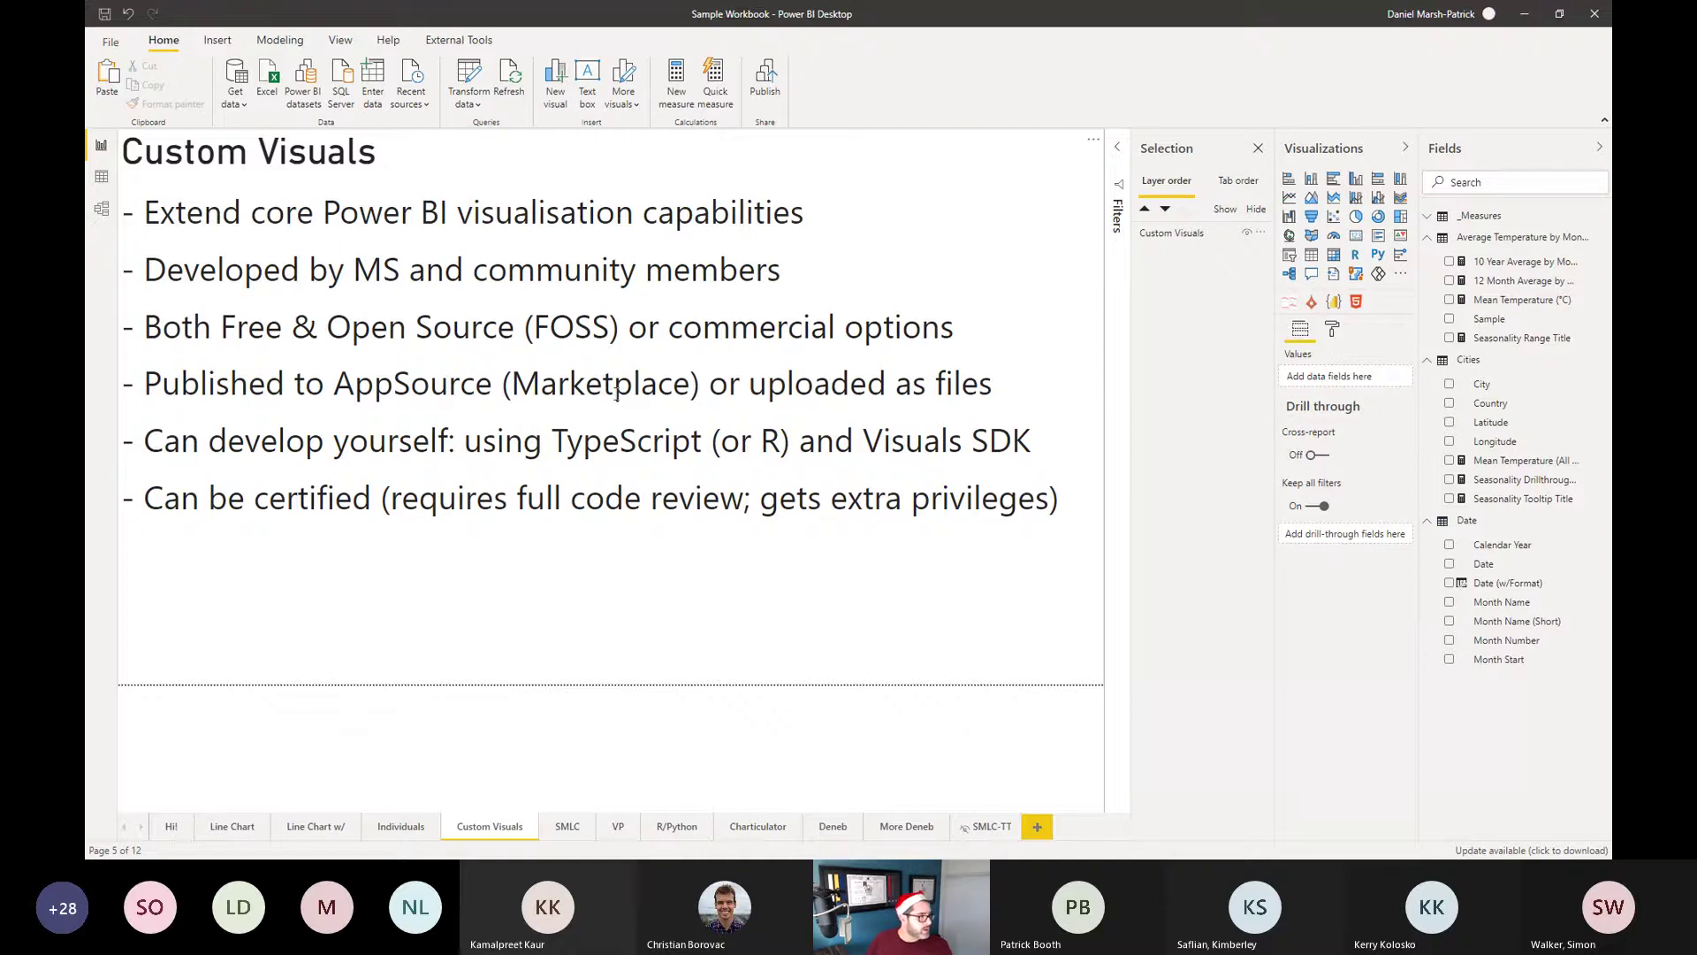
{"action": "key", "text": "alt+Tab"}
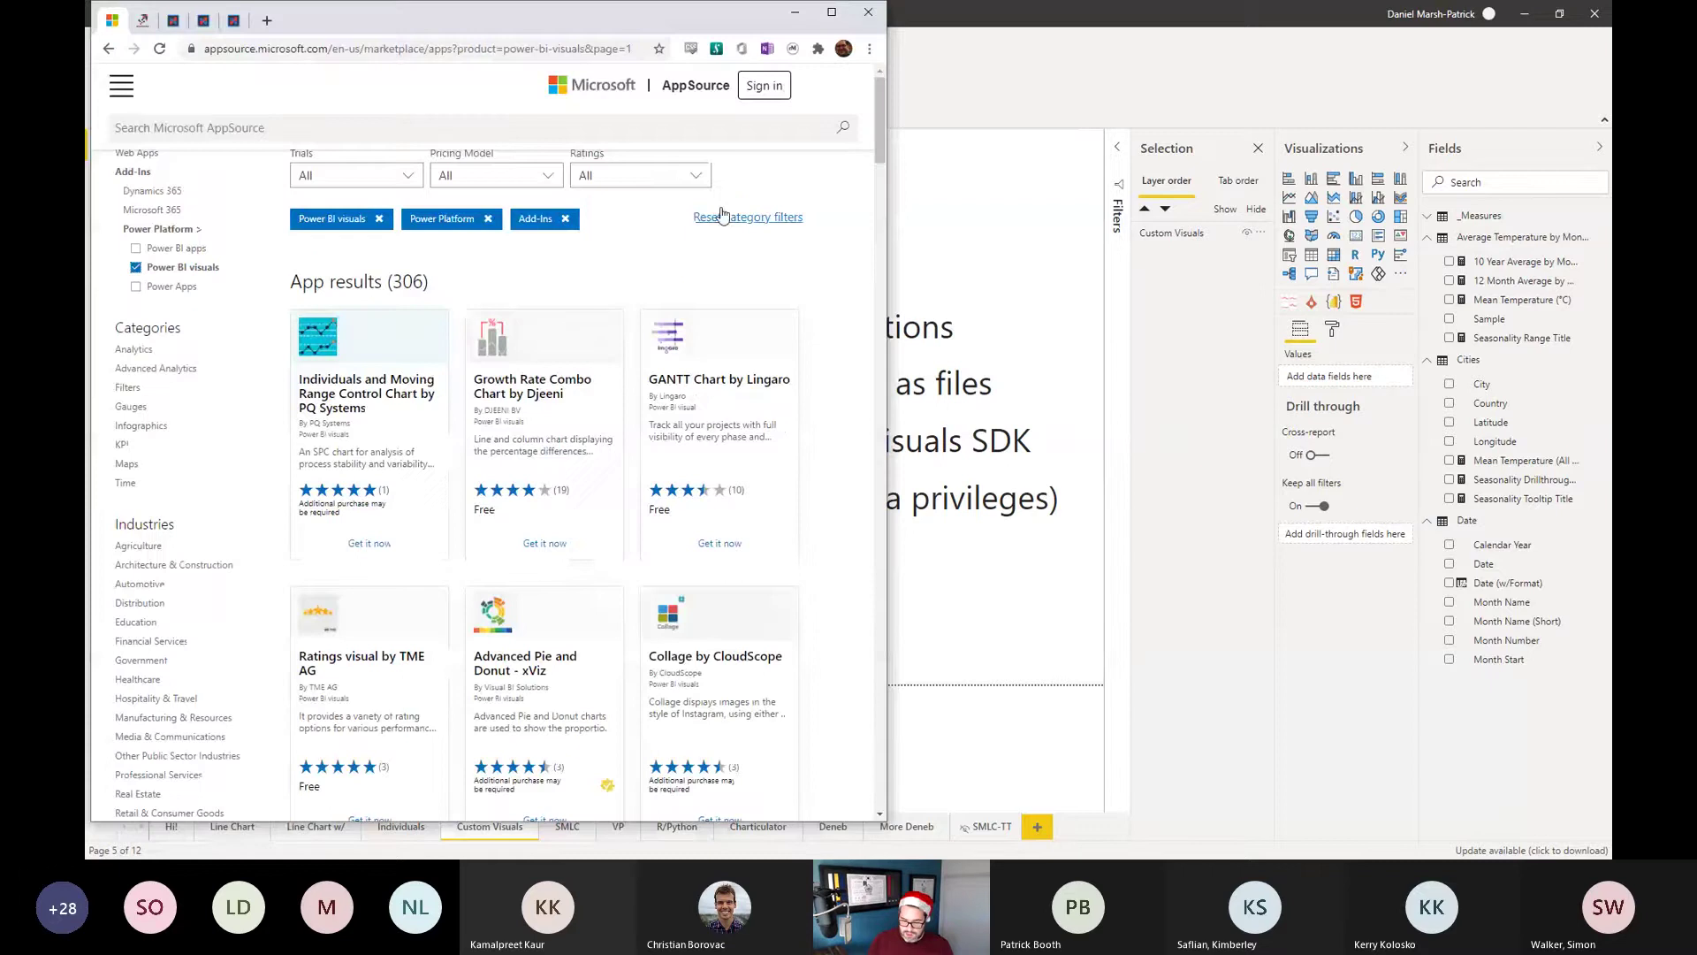
{"action": "key", "text": "super+Up"}
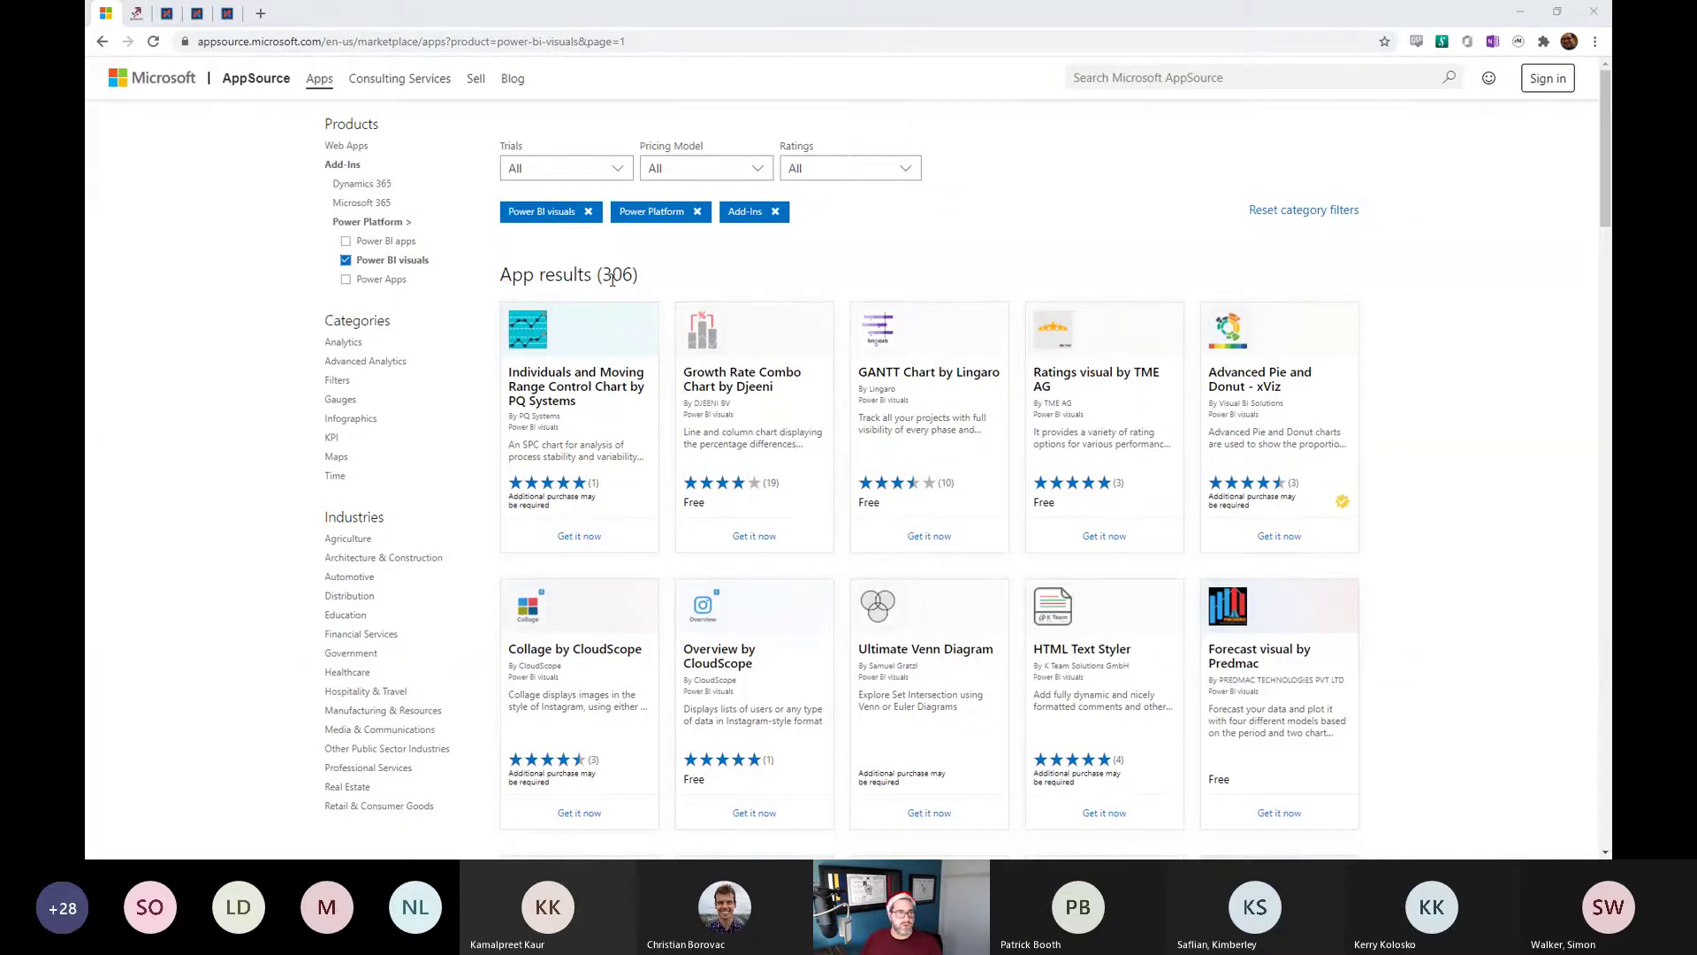
{"action": "key", "text": "alt+Tab"}
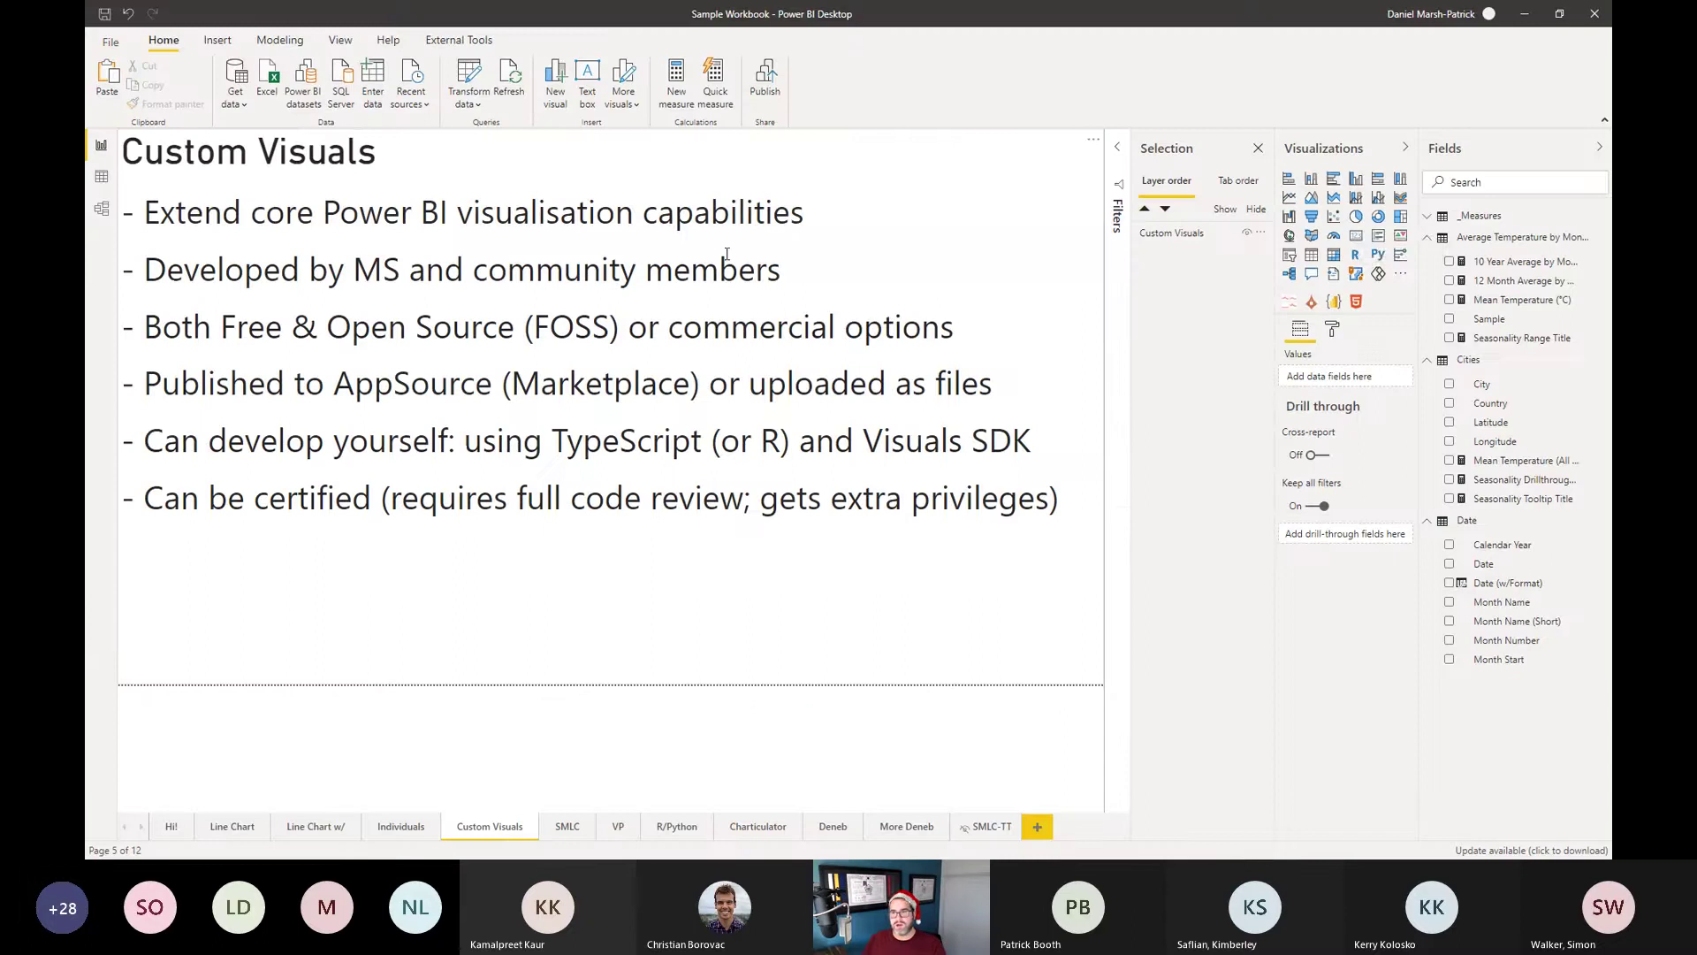
Open the Get more visuals catalogue and browse the available Power BI visuals.
{"action": "left_click", "coordinate": [1400, 275]}
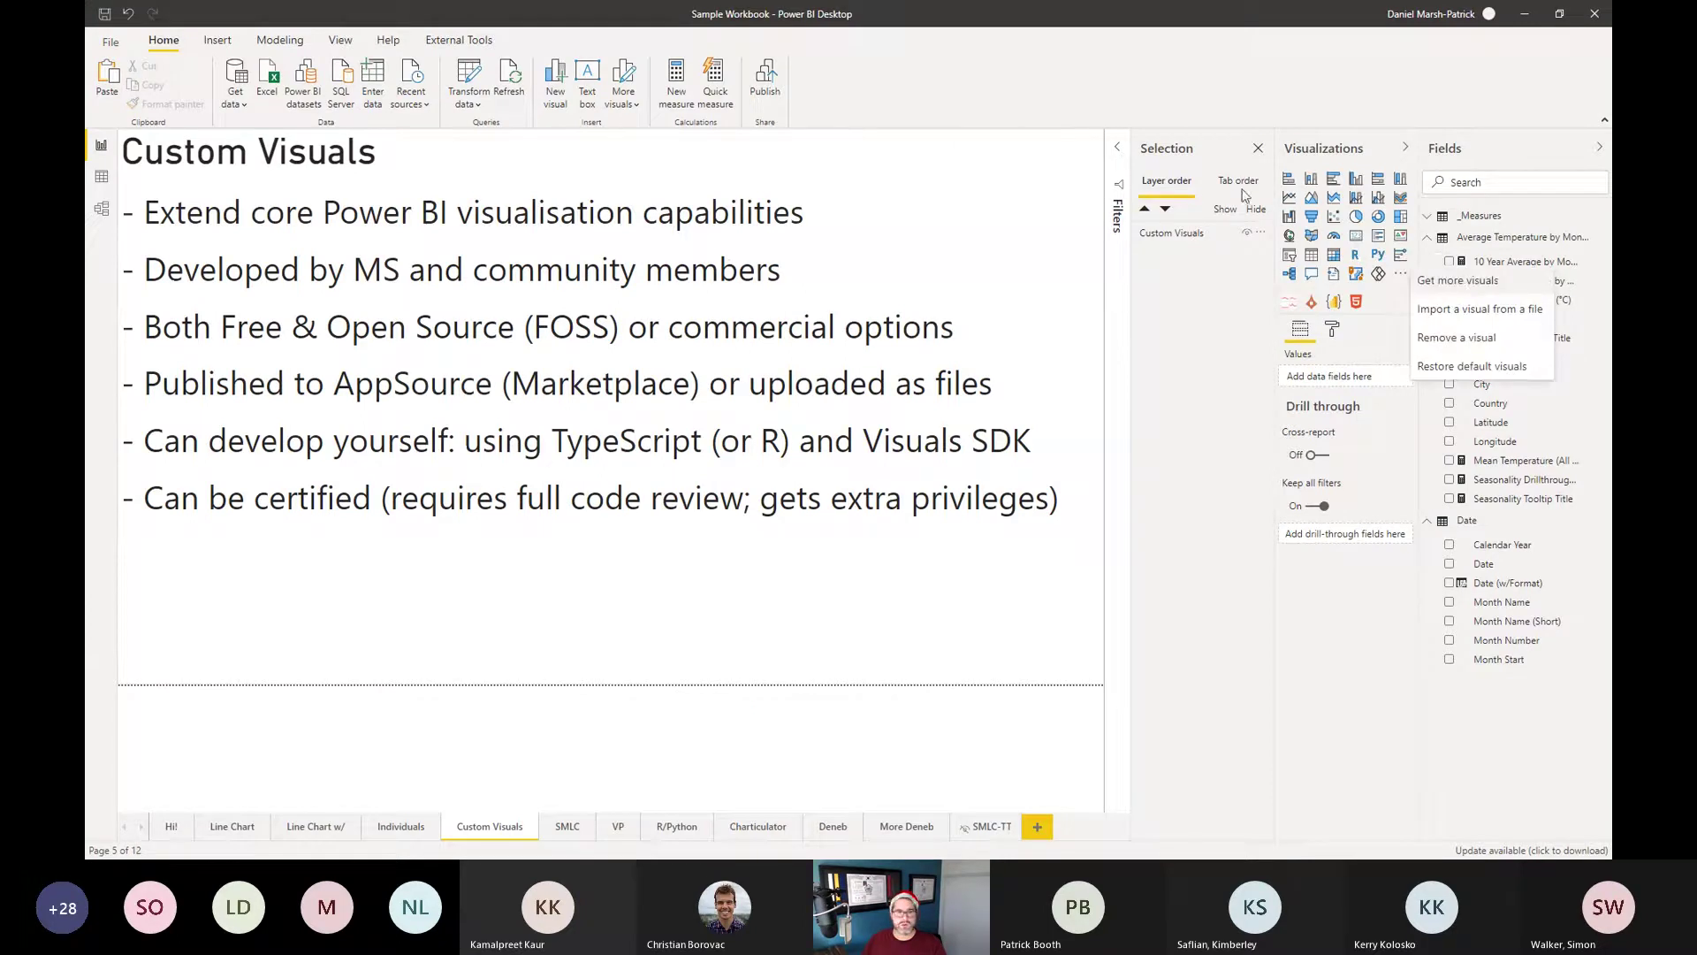
{"action": "key", "text": "Escape"}
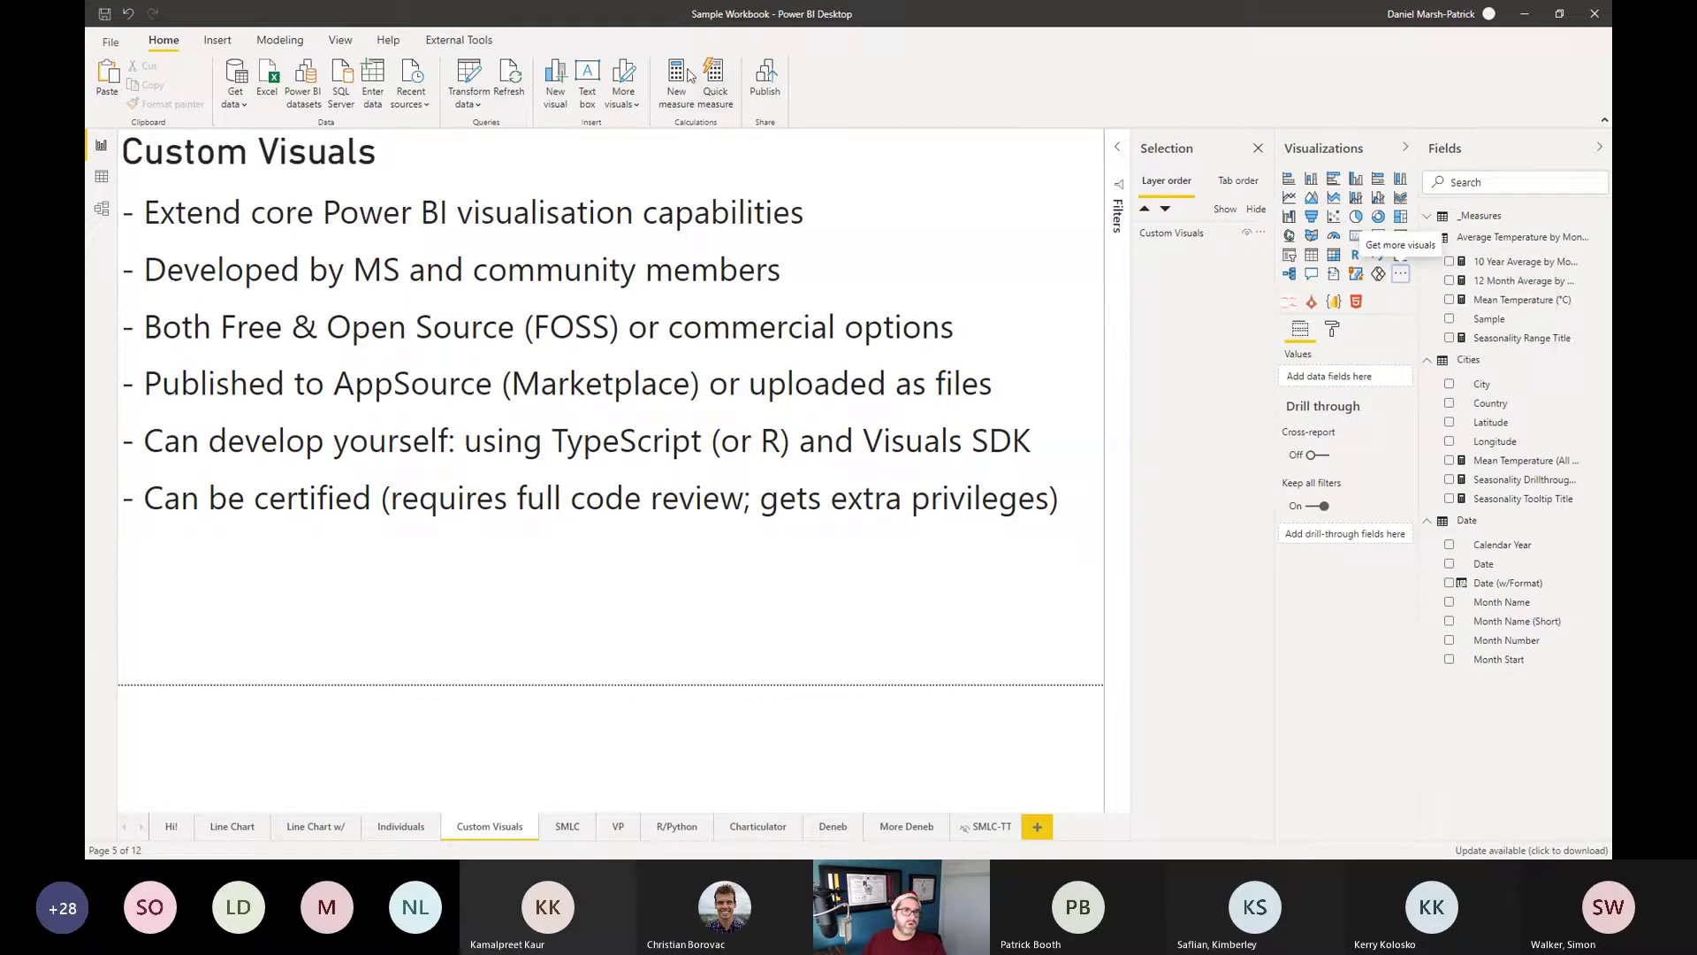
{"action": "left_click", "coordinate": [624, 82]}
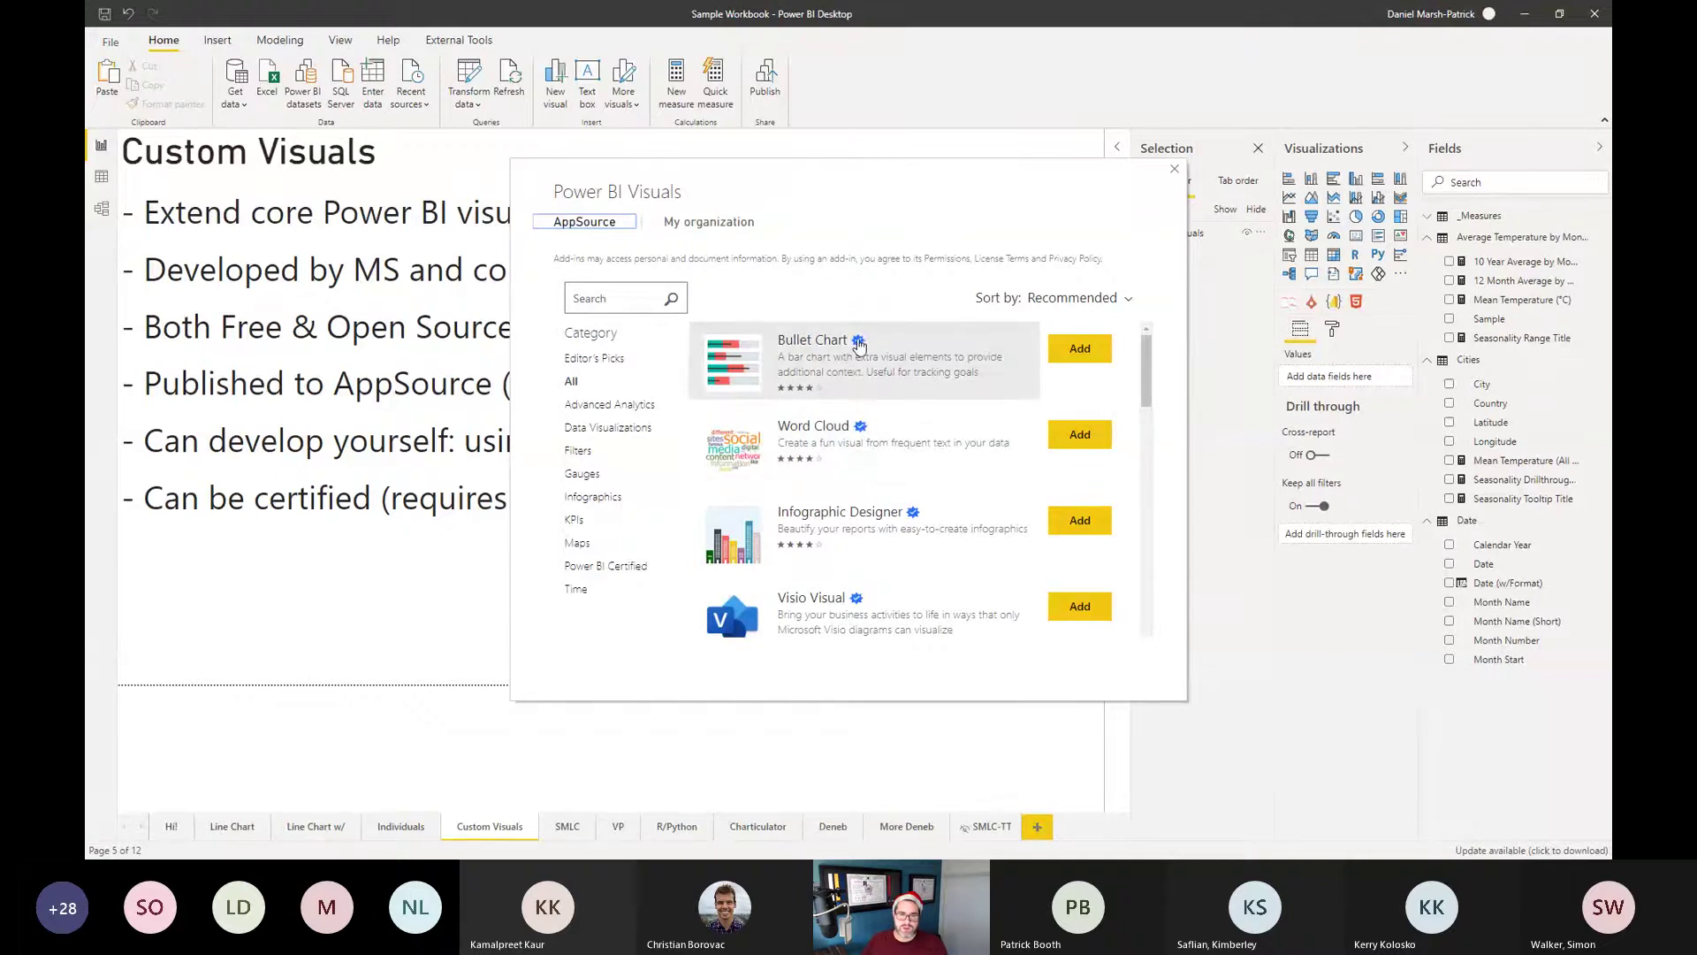
{"action": "mouse_move", "coordinate": [862, 348]}
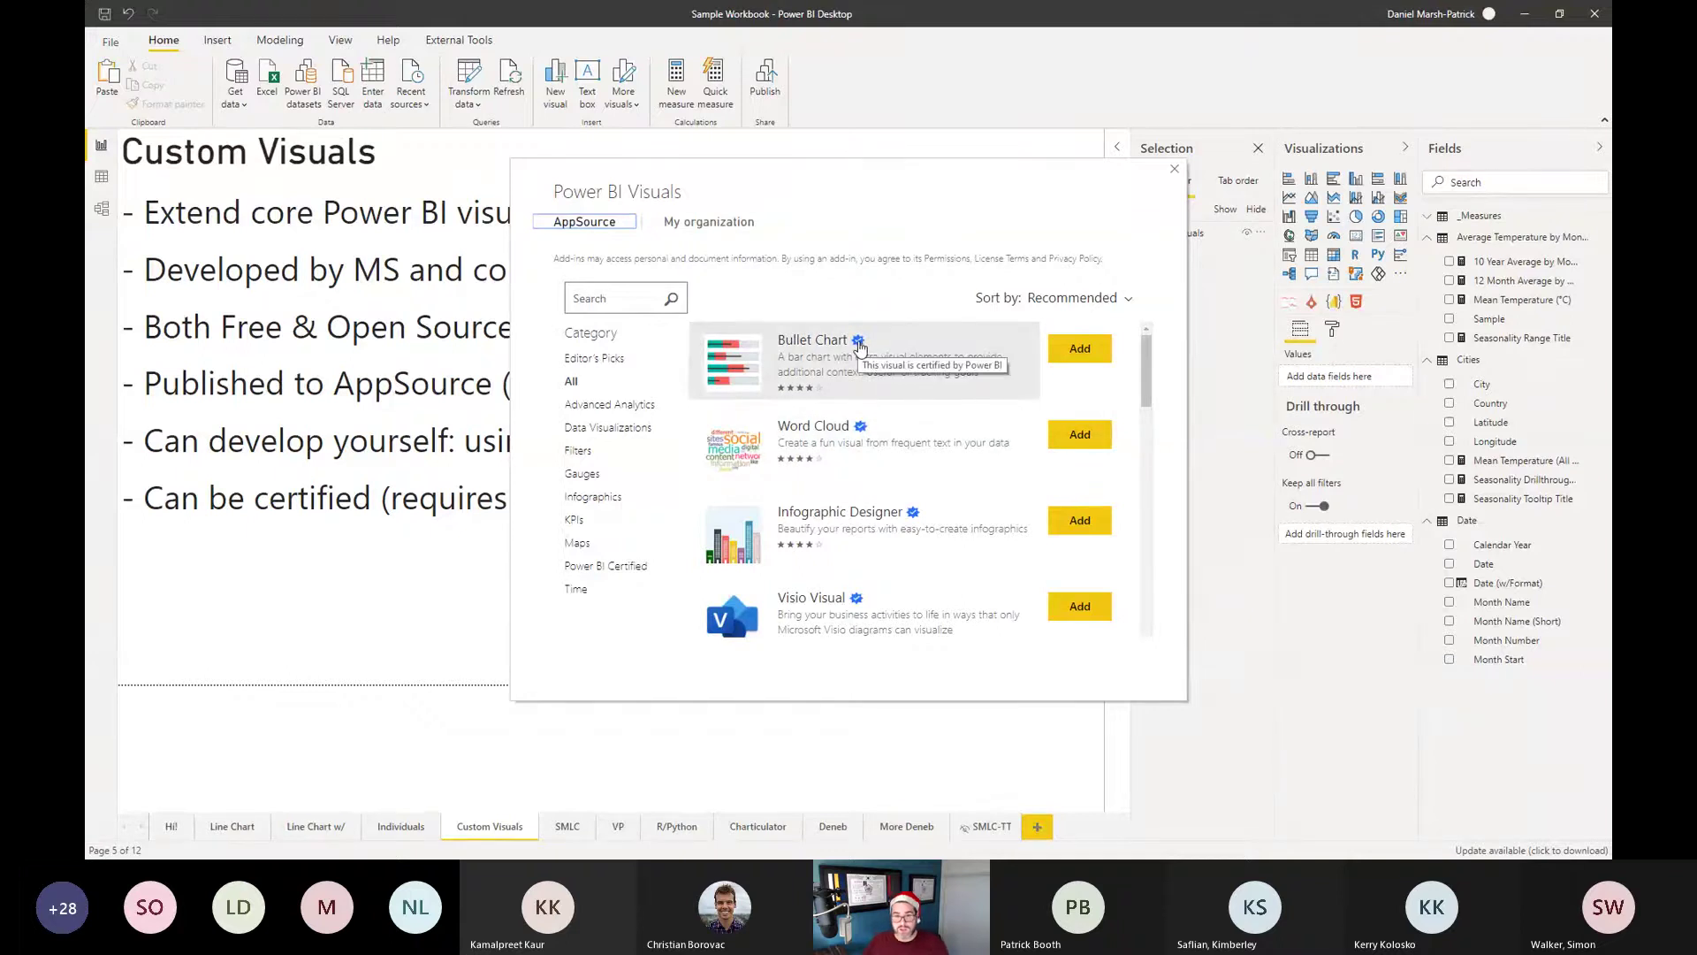
{"action": "scroll", "coordinate": [884, 420], "scroll_direction": "down", "scroll_amount": 2}
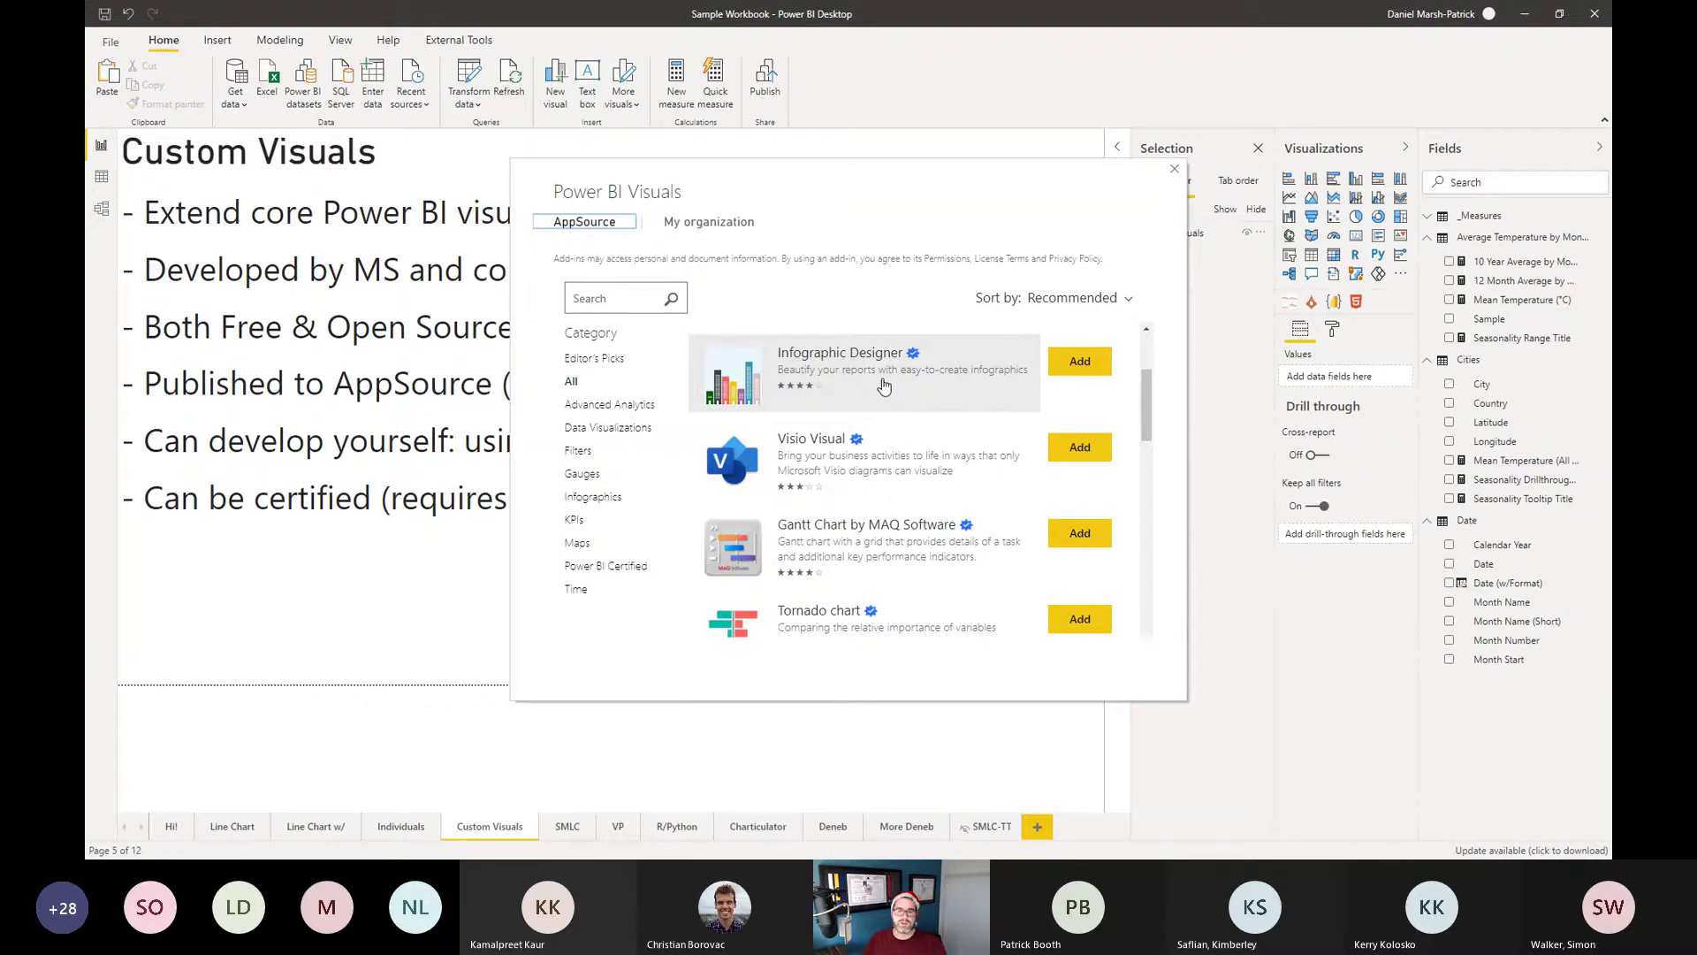
{"action": "scroll", "coordinate": [884, 386], "scroll_direction": "down", "scroll_amount": 5}
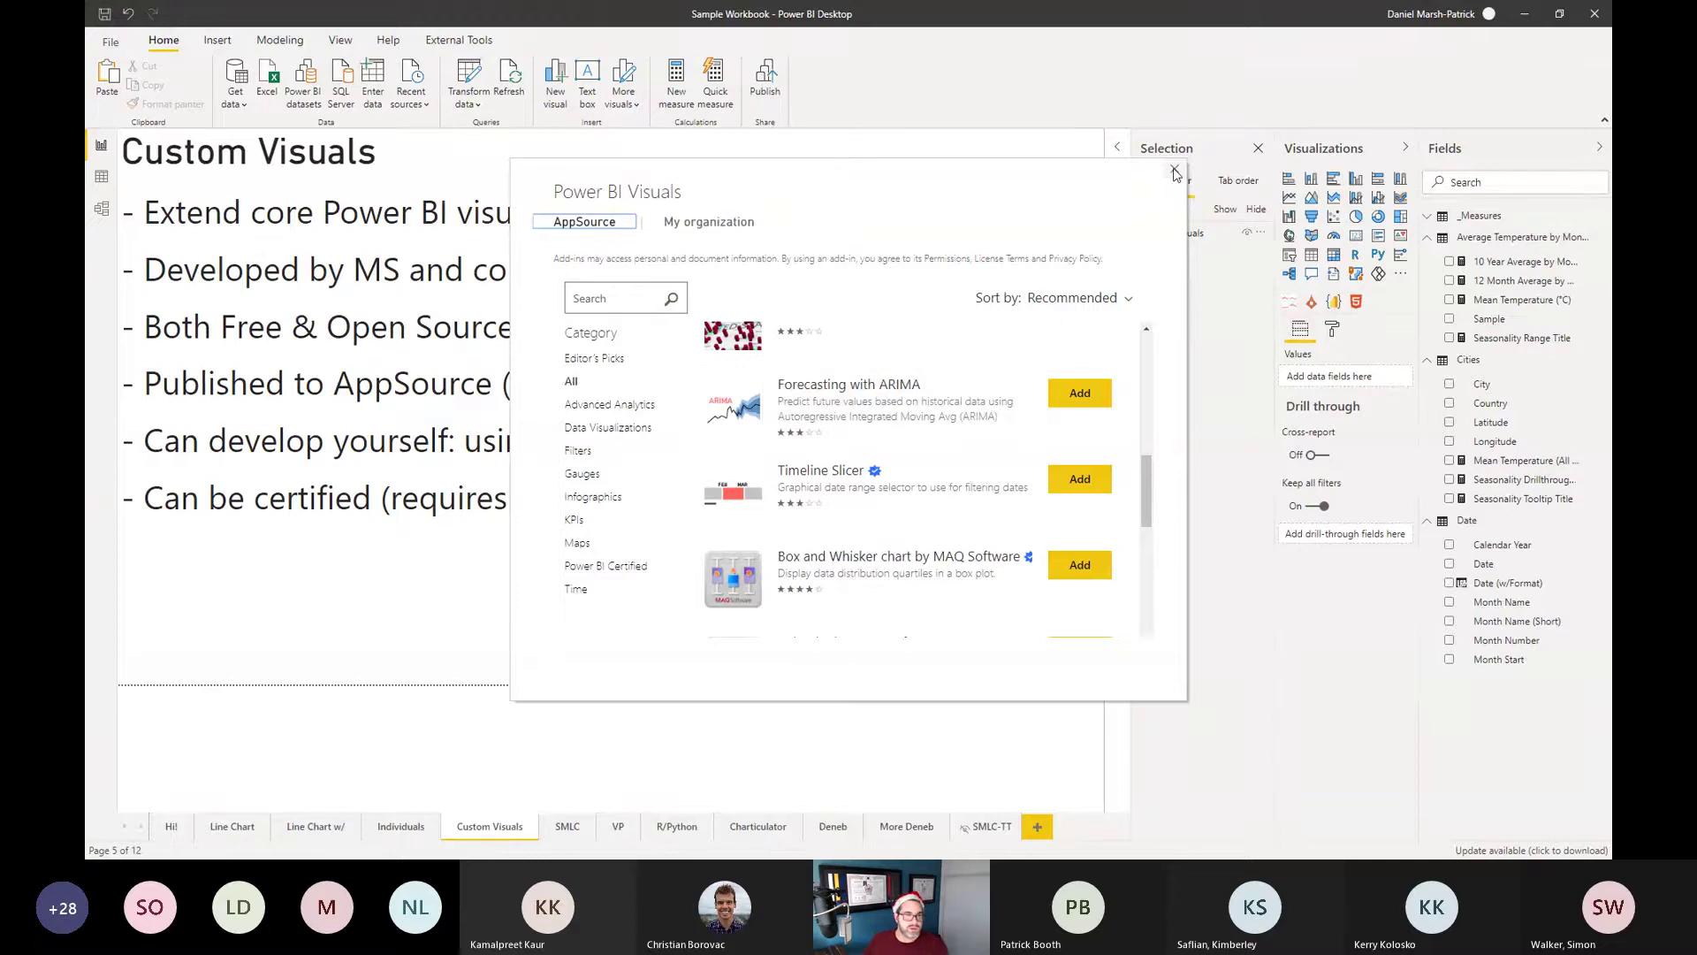
Search 'small' and add Small Multiple Line Chart, updating the existing copy.
{"action": "left_click", "coordinate": [629, 301]}
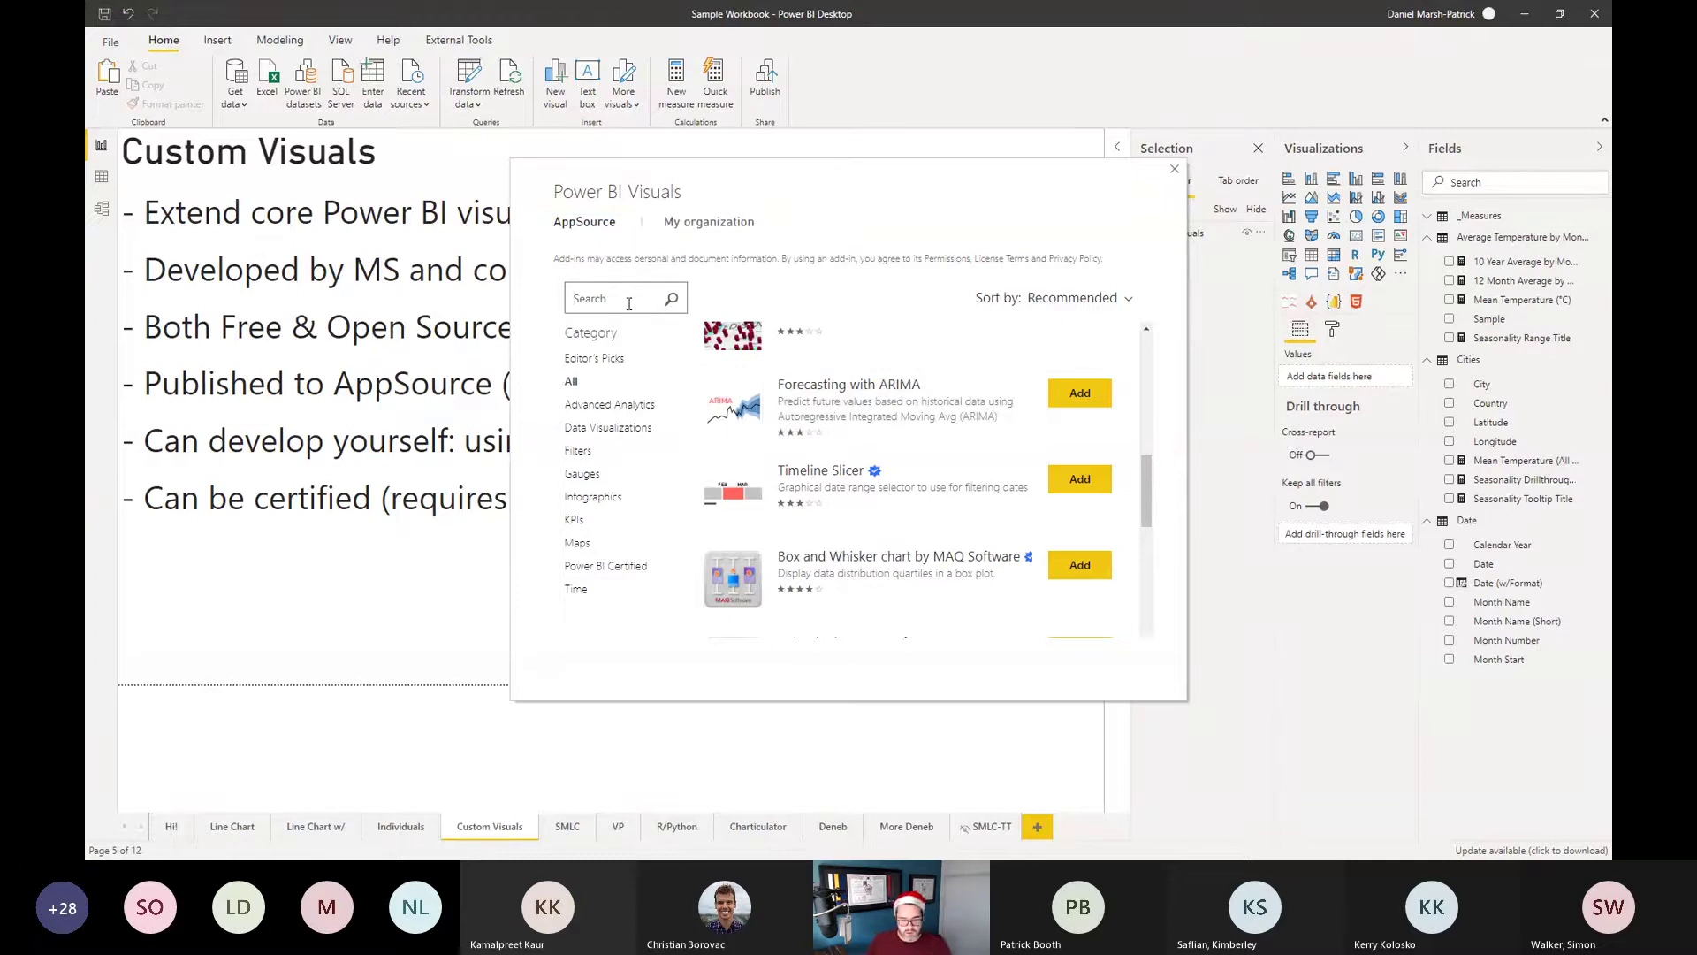
{"action": "type", "text": "small"}
{"action": "key", "text": "Return"}
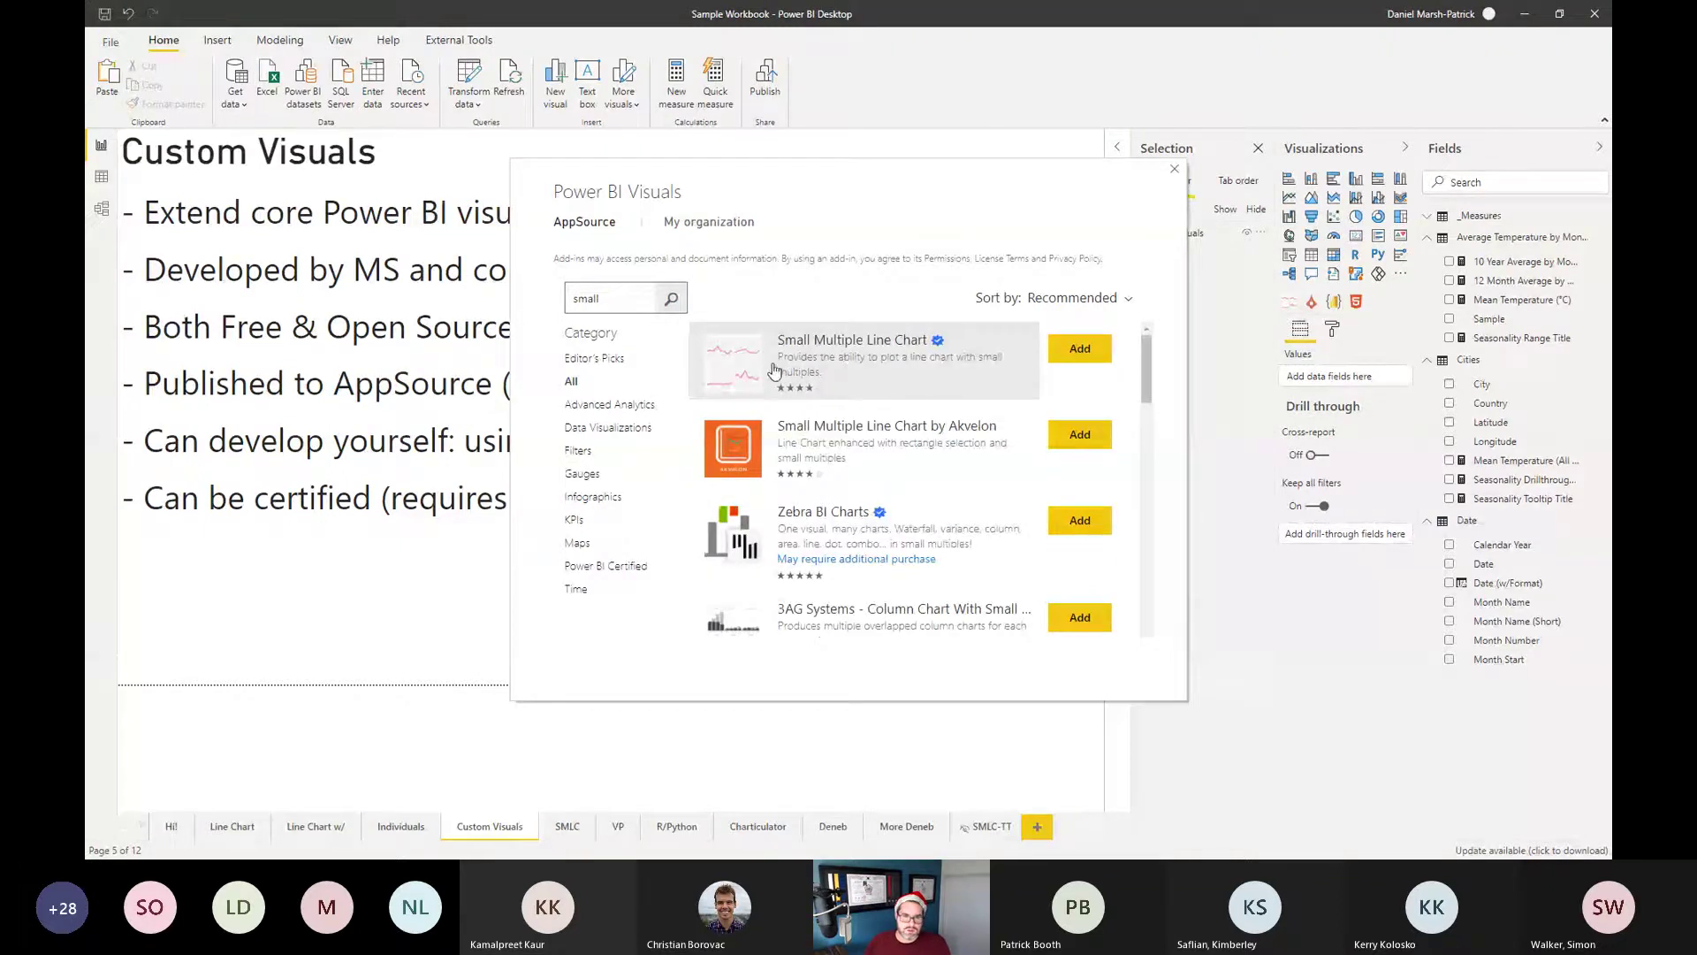
{"action": "left_click", "coordinate": [1078, 351]}
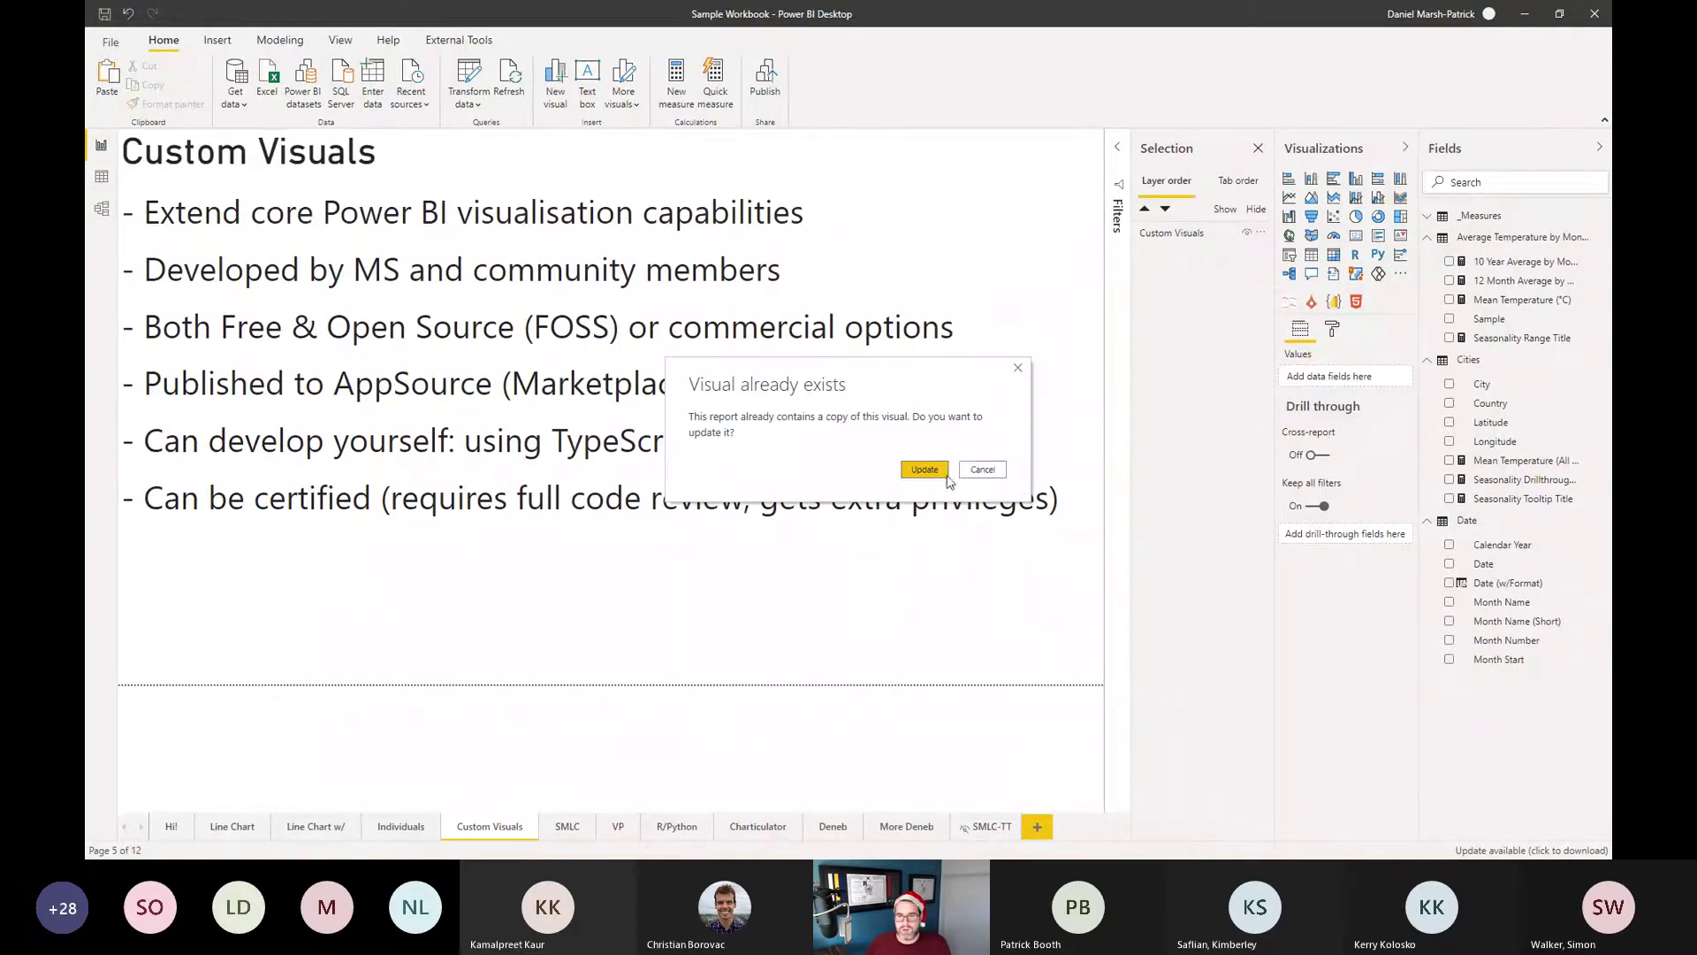
{"action": "left_click", "coordinate": [924, 470]}
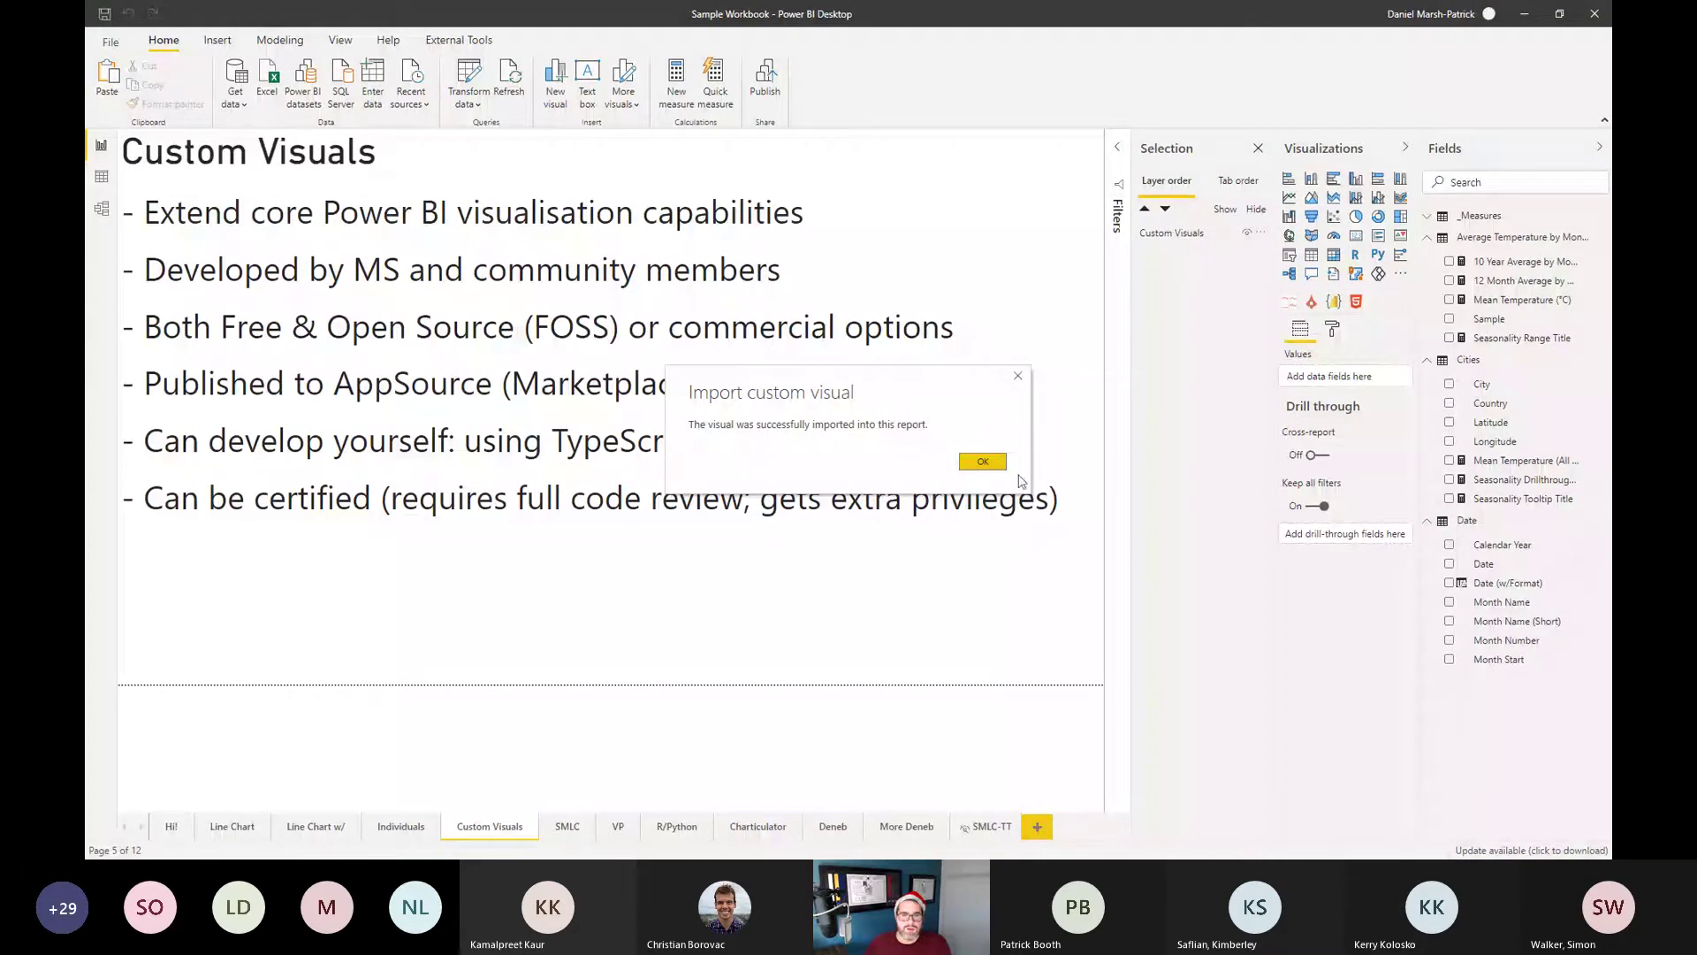
{"action": "left_click", "coordinate": [983, 464]}
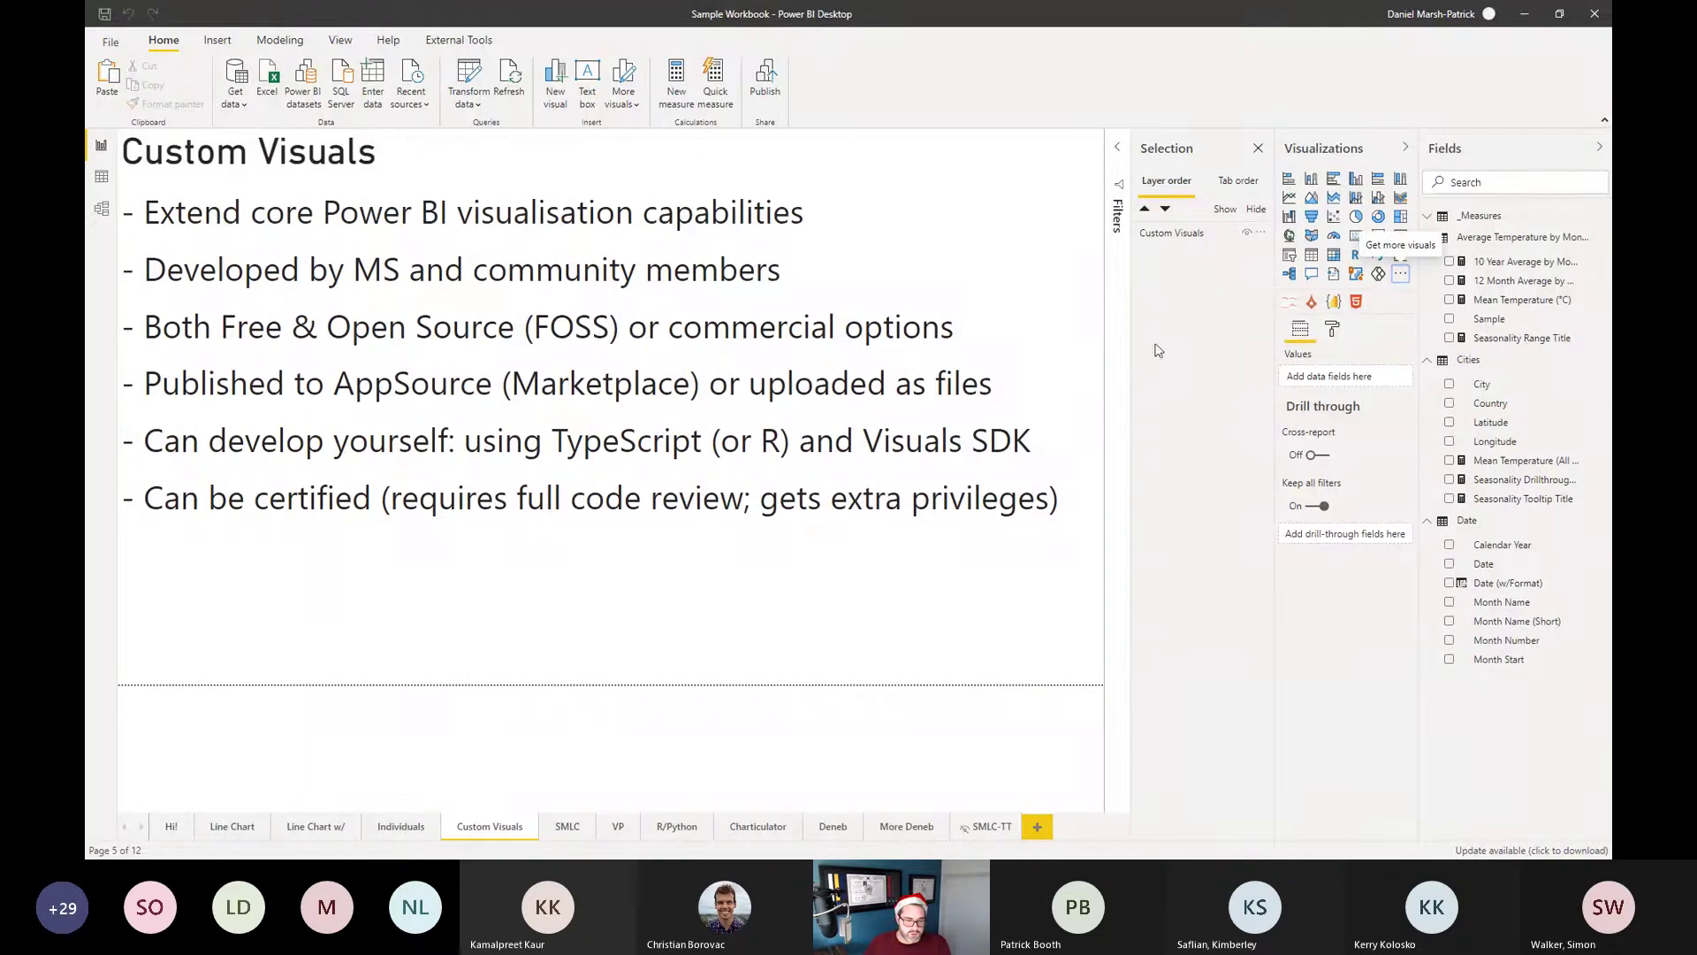
On SMLC, add a Small Multiple Line Chart of 10 Year Average by Calendar Year per City, sized to 3x3.
{"action": "left_click", "coordinate": [559, 836]}
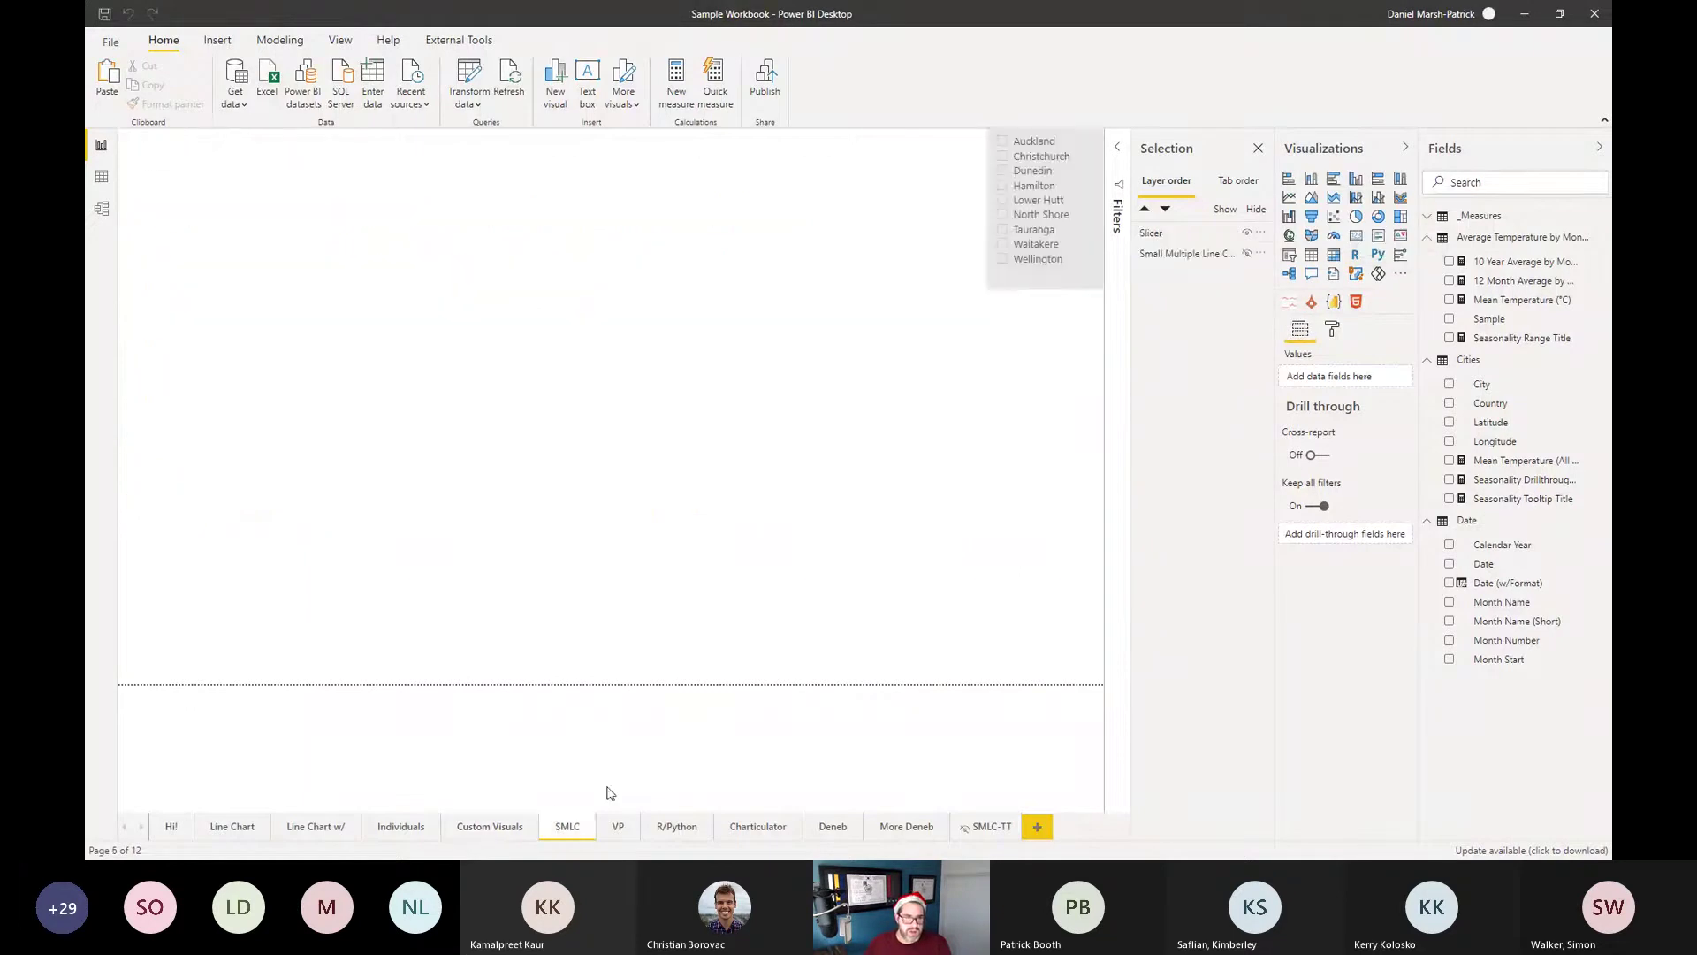
{"action": "left_click", "coordinate": [1291, 302]}
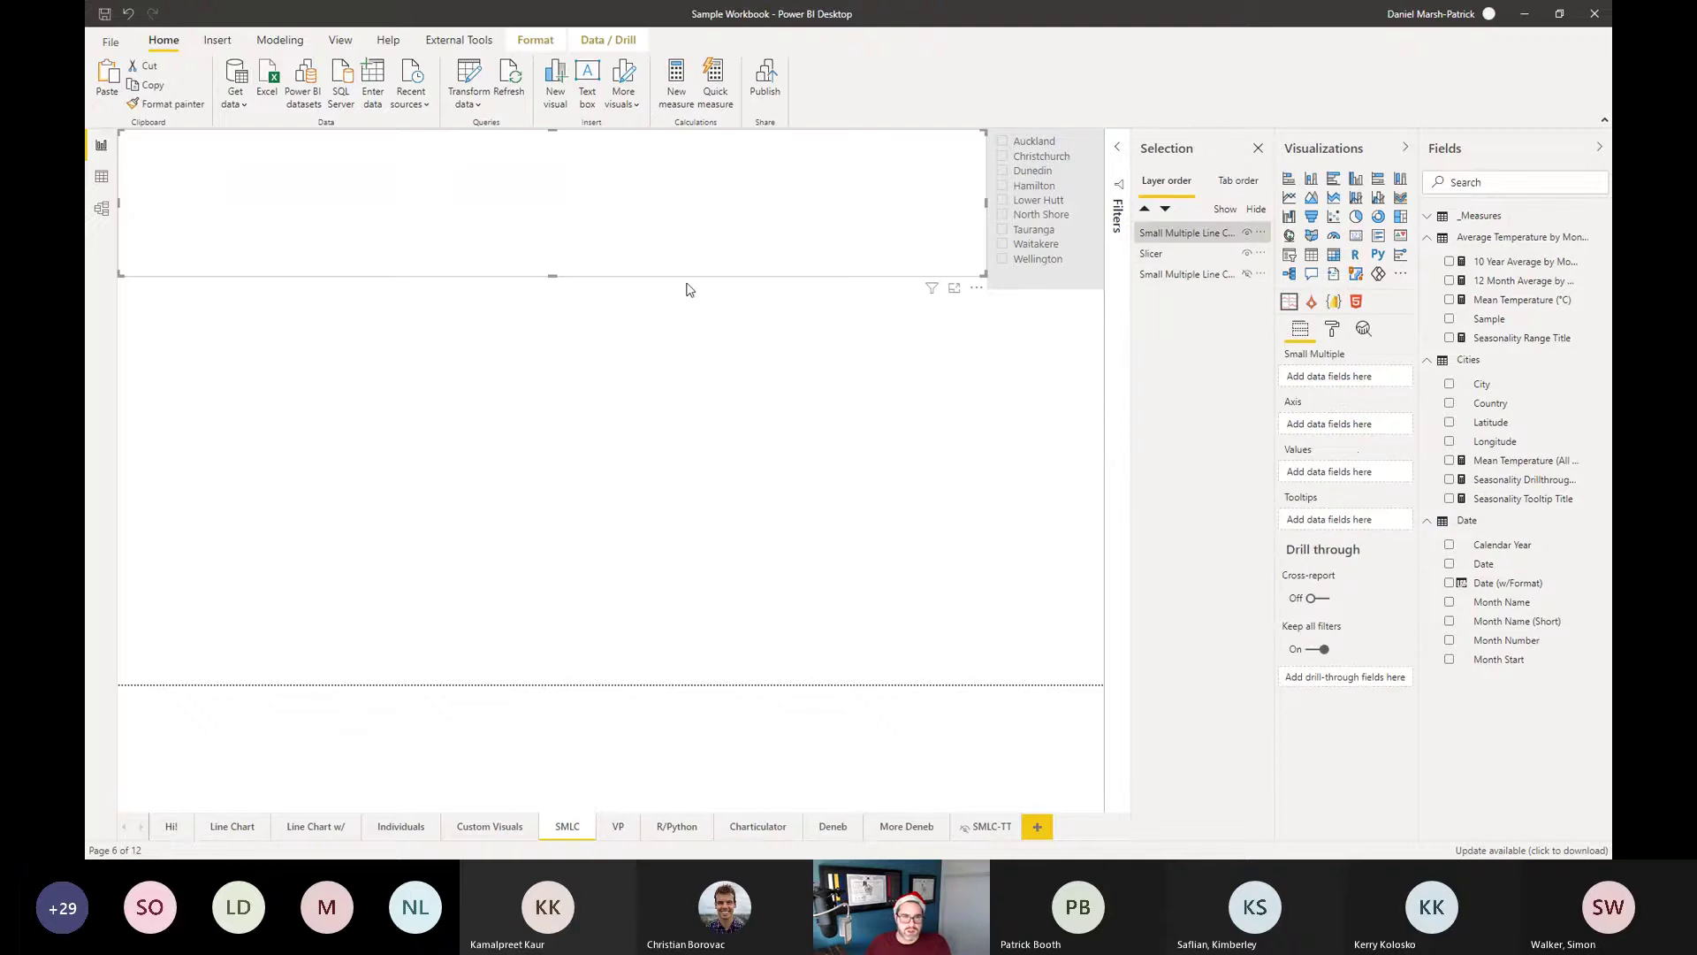
{"action": "left_click_drag", "start_coordinate": [552, 276], "coordinate": [568, 610]}
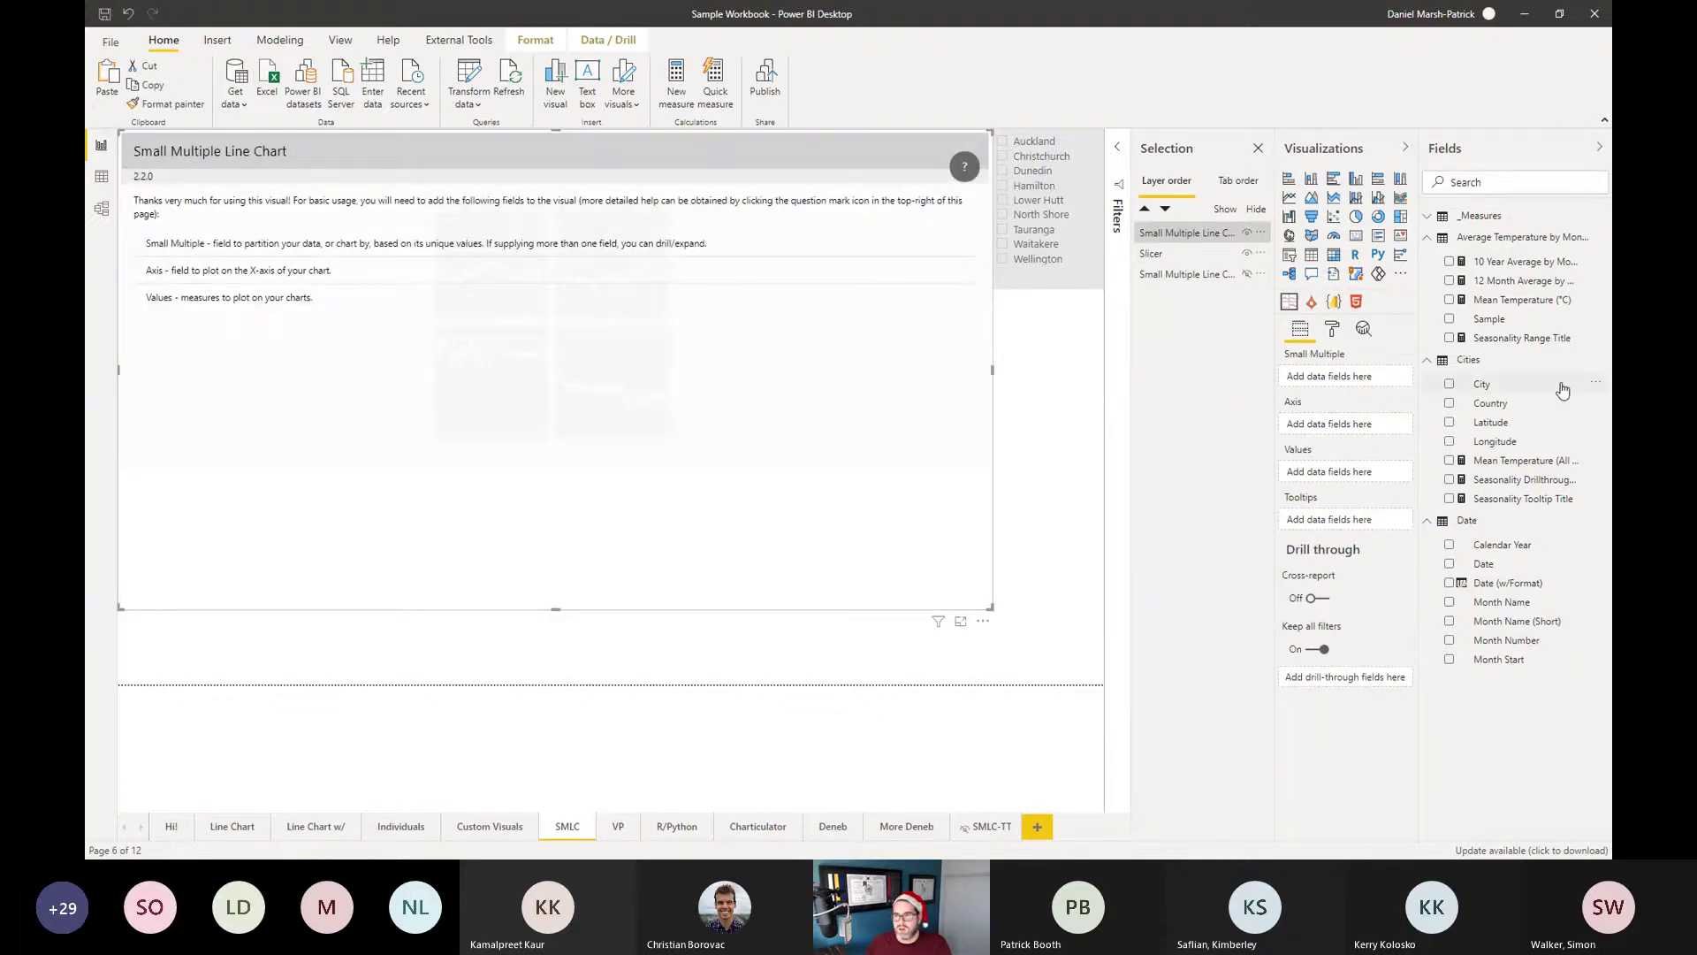
{"action": "left_click", "coordinate": [1451, 384]}
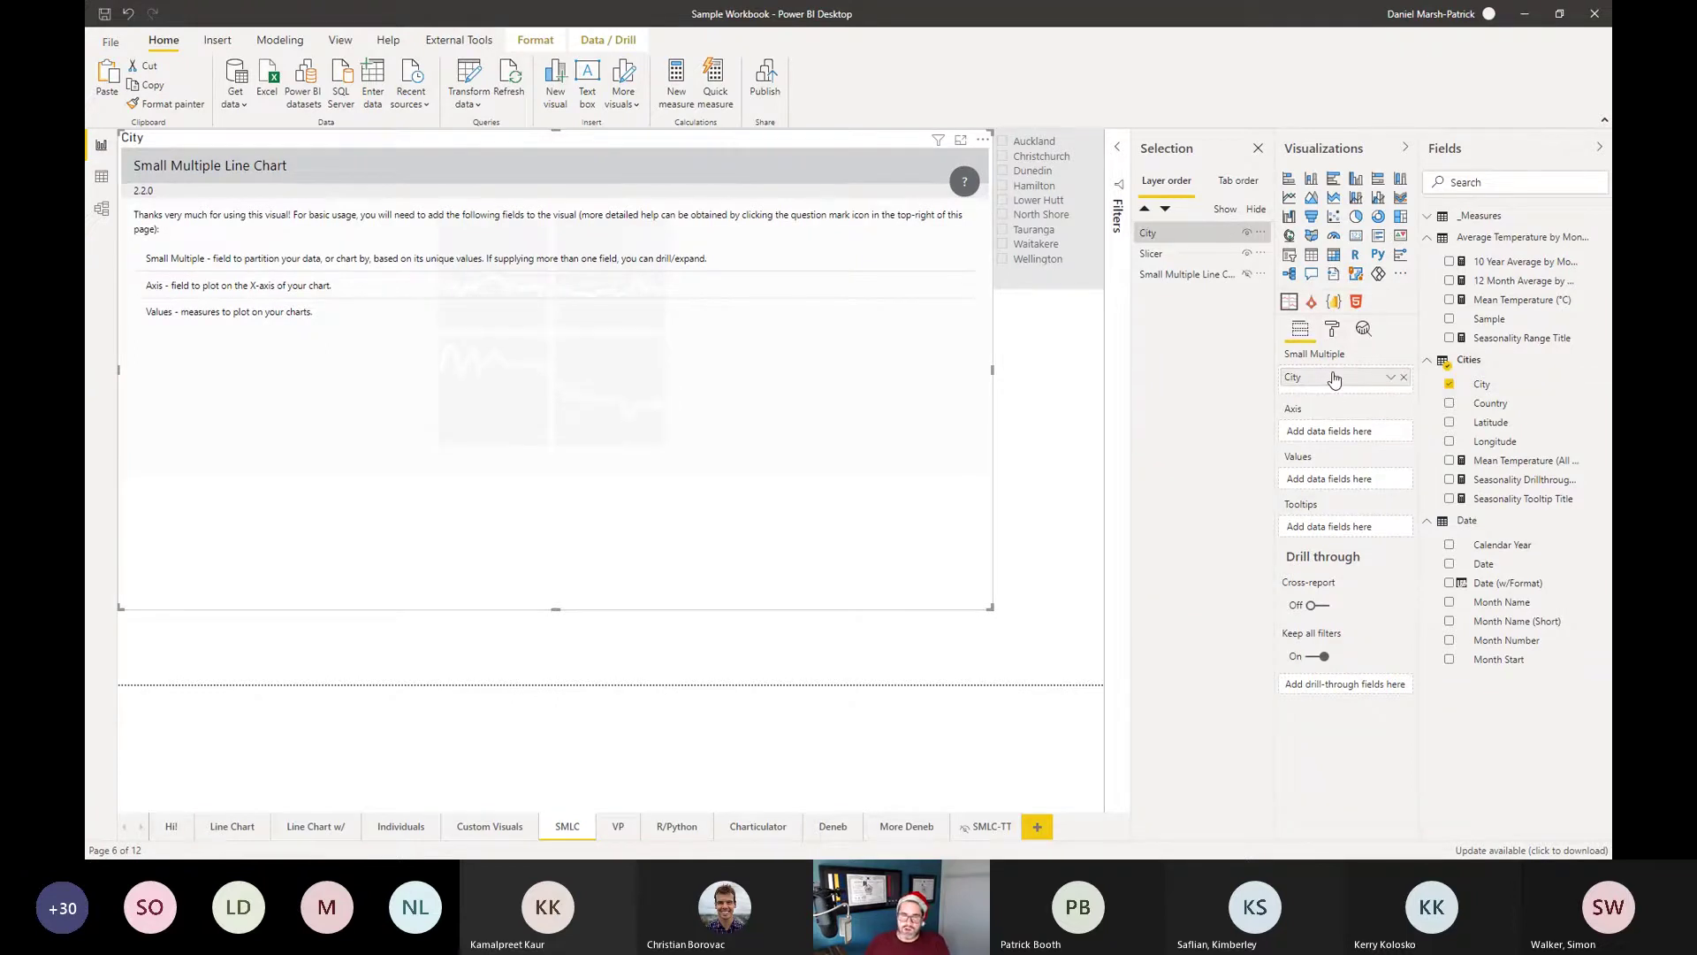
{"action": "left_click", "coordinate": [1449, 261]}
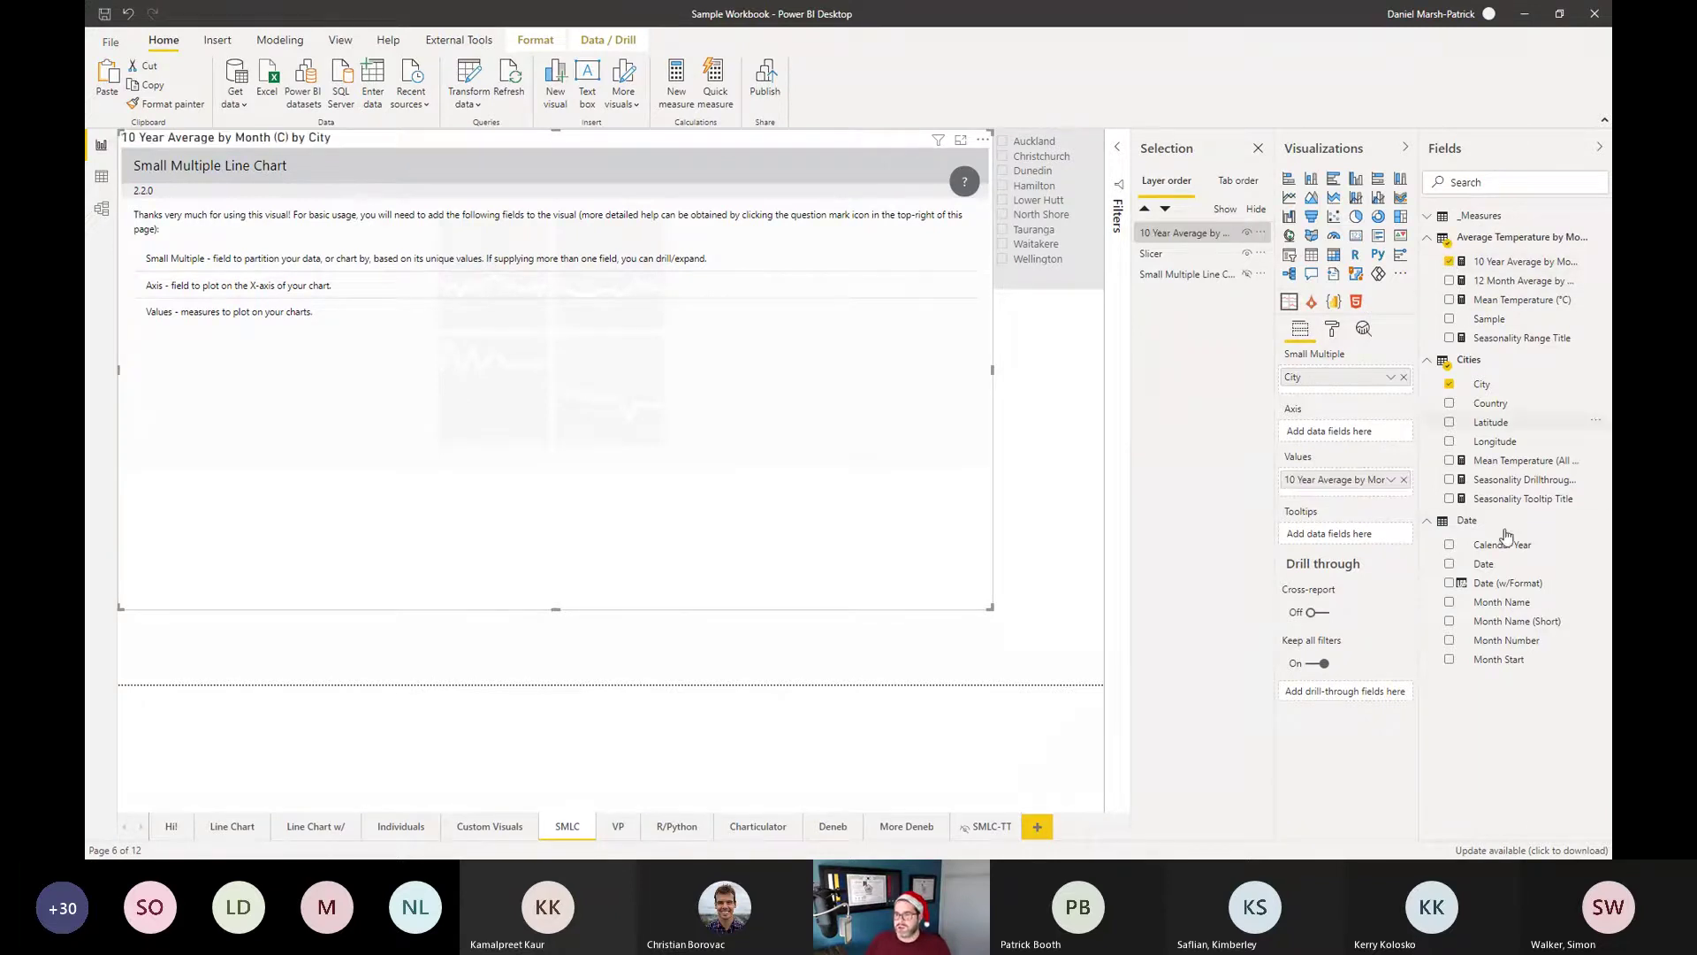
{"action": "left_click", "coordinate": [1450, 545]}
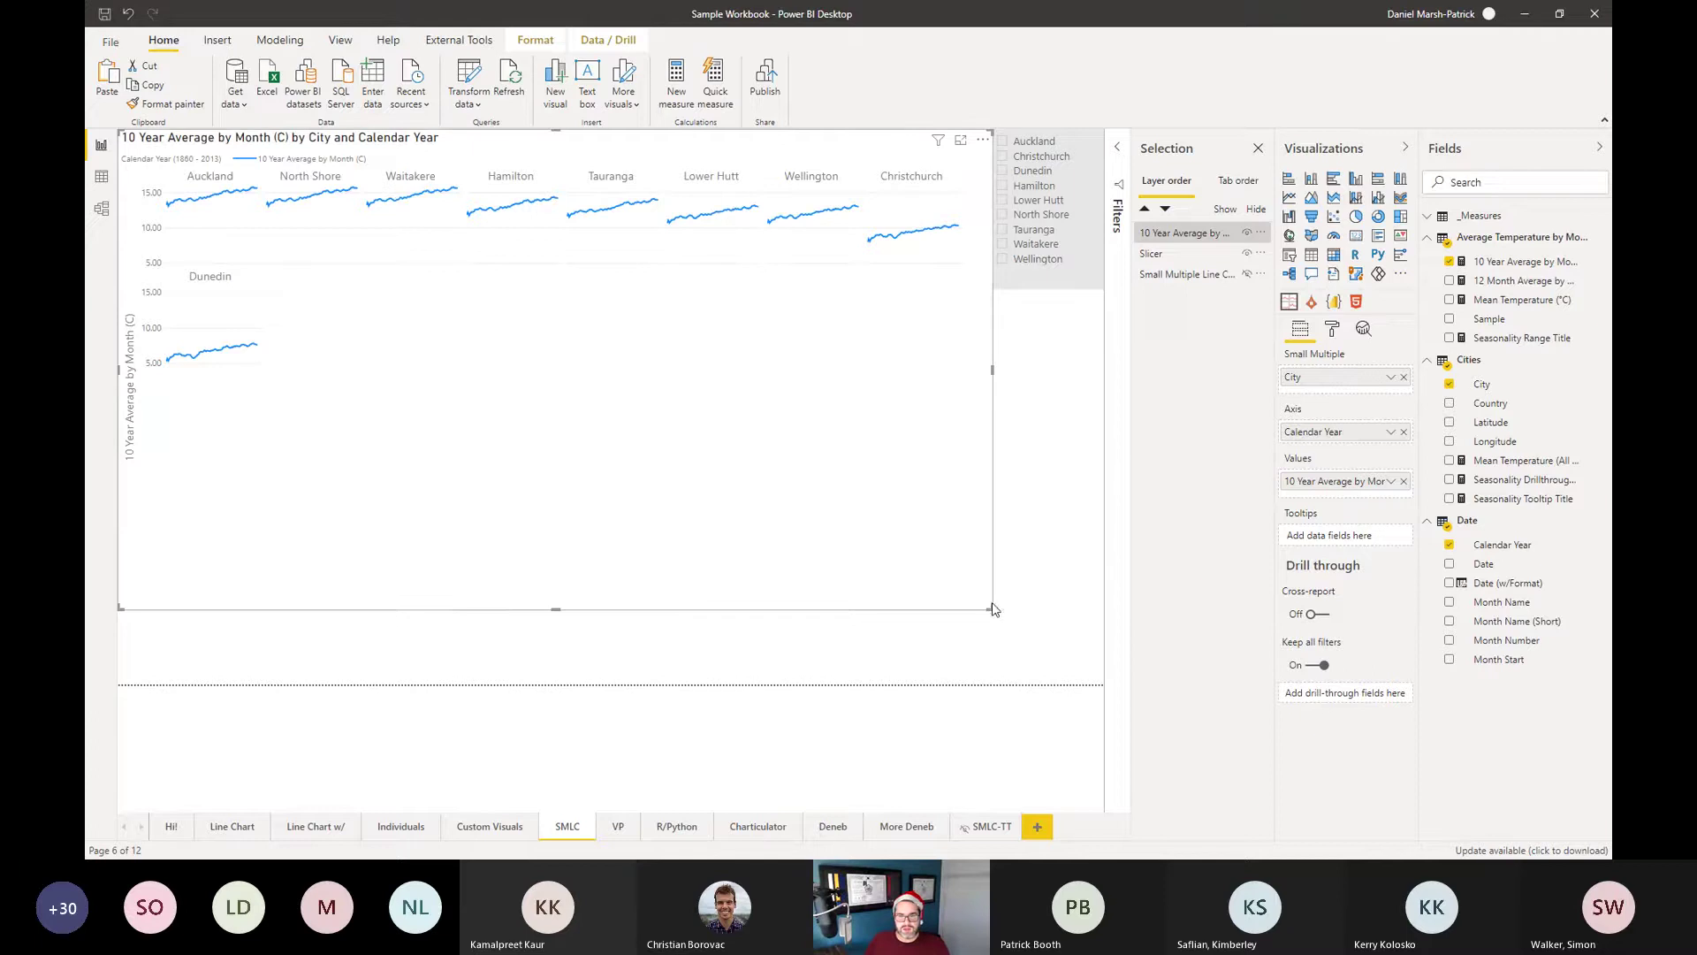
{"action": "left_click_drag", "start_coordinate": [988, 606], "coordinate": [522, 518]}
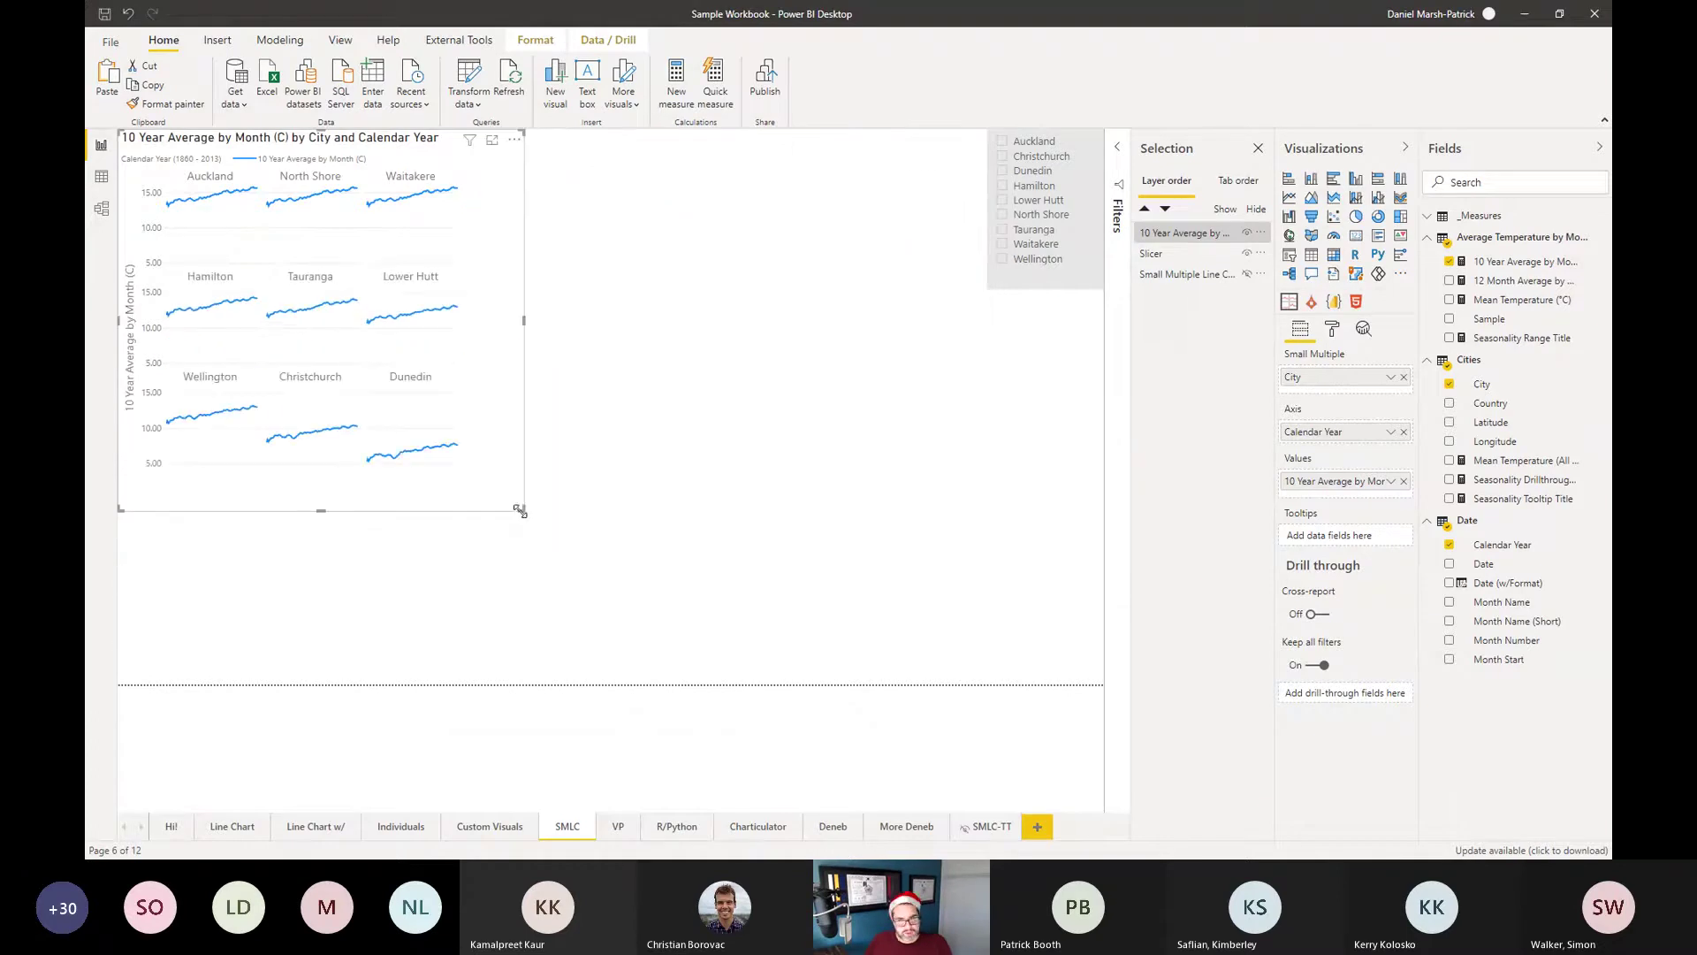
Turn on SM Styling borders around each small-multiple panel.
{"action": "left_click", "coordinate": [1333, 334]}
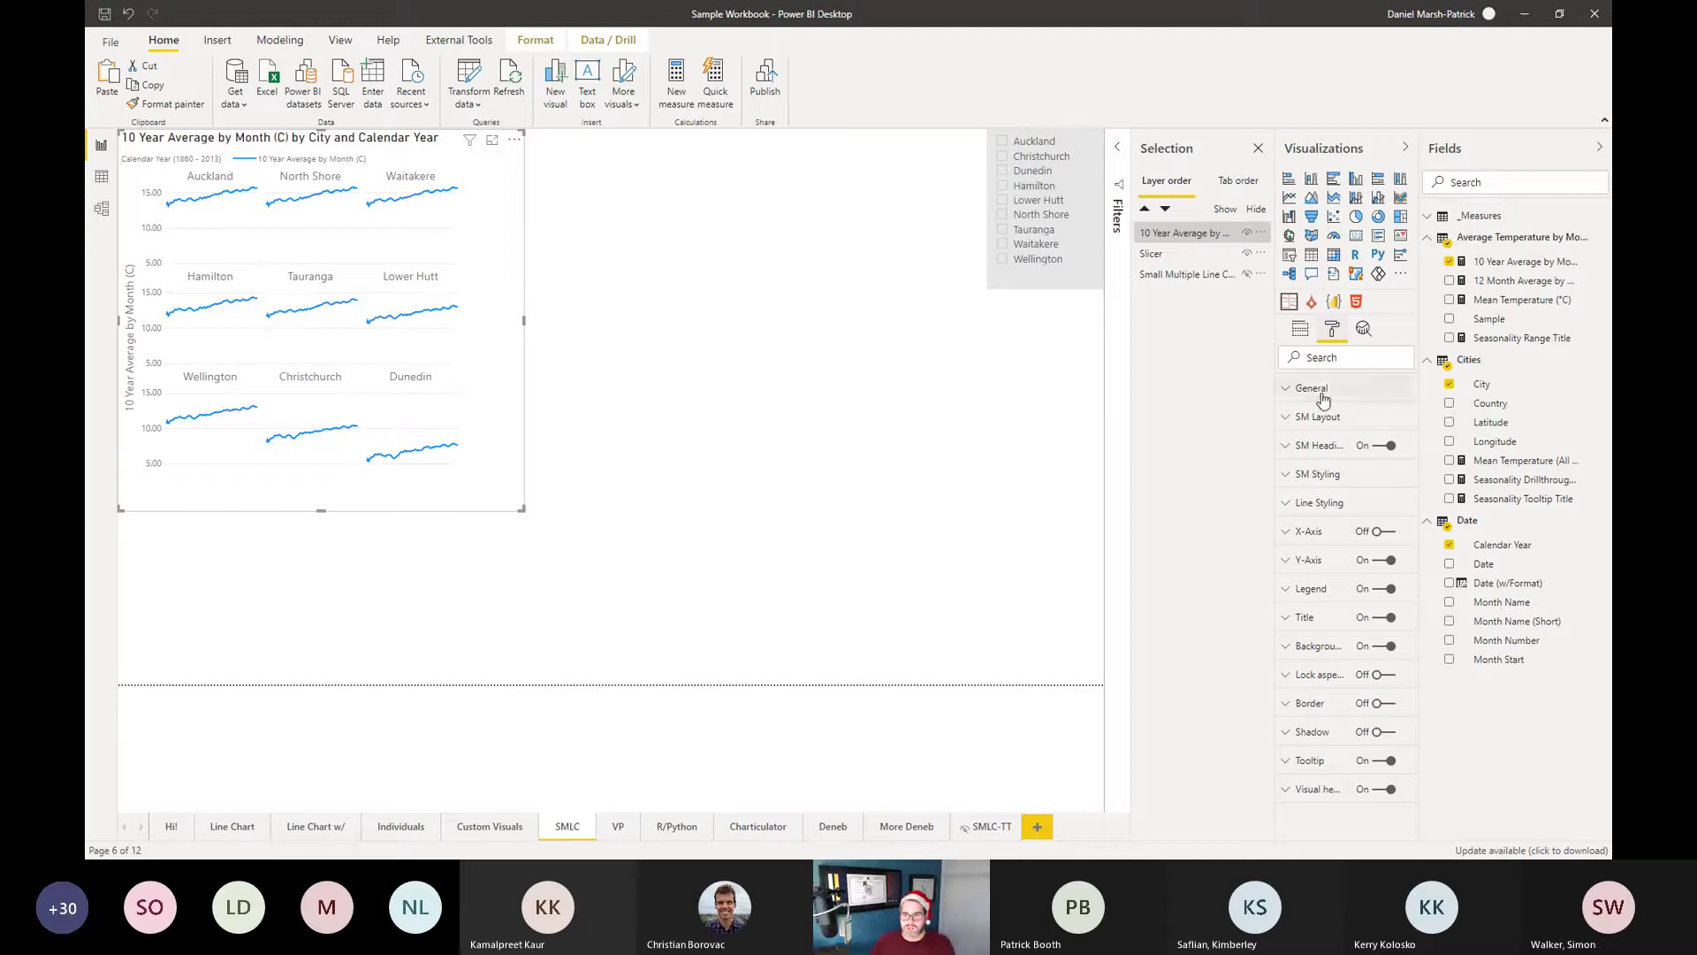
{"action": "left_click", "coordinate": [1317, 478]}
{"action": "left_click", "coordinate": [1317, 692]}
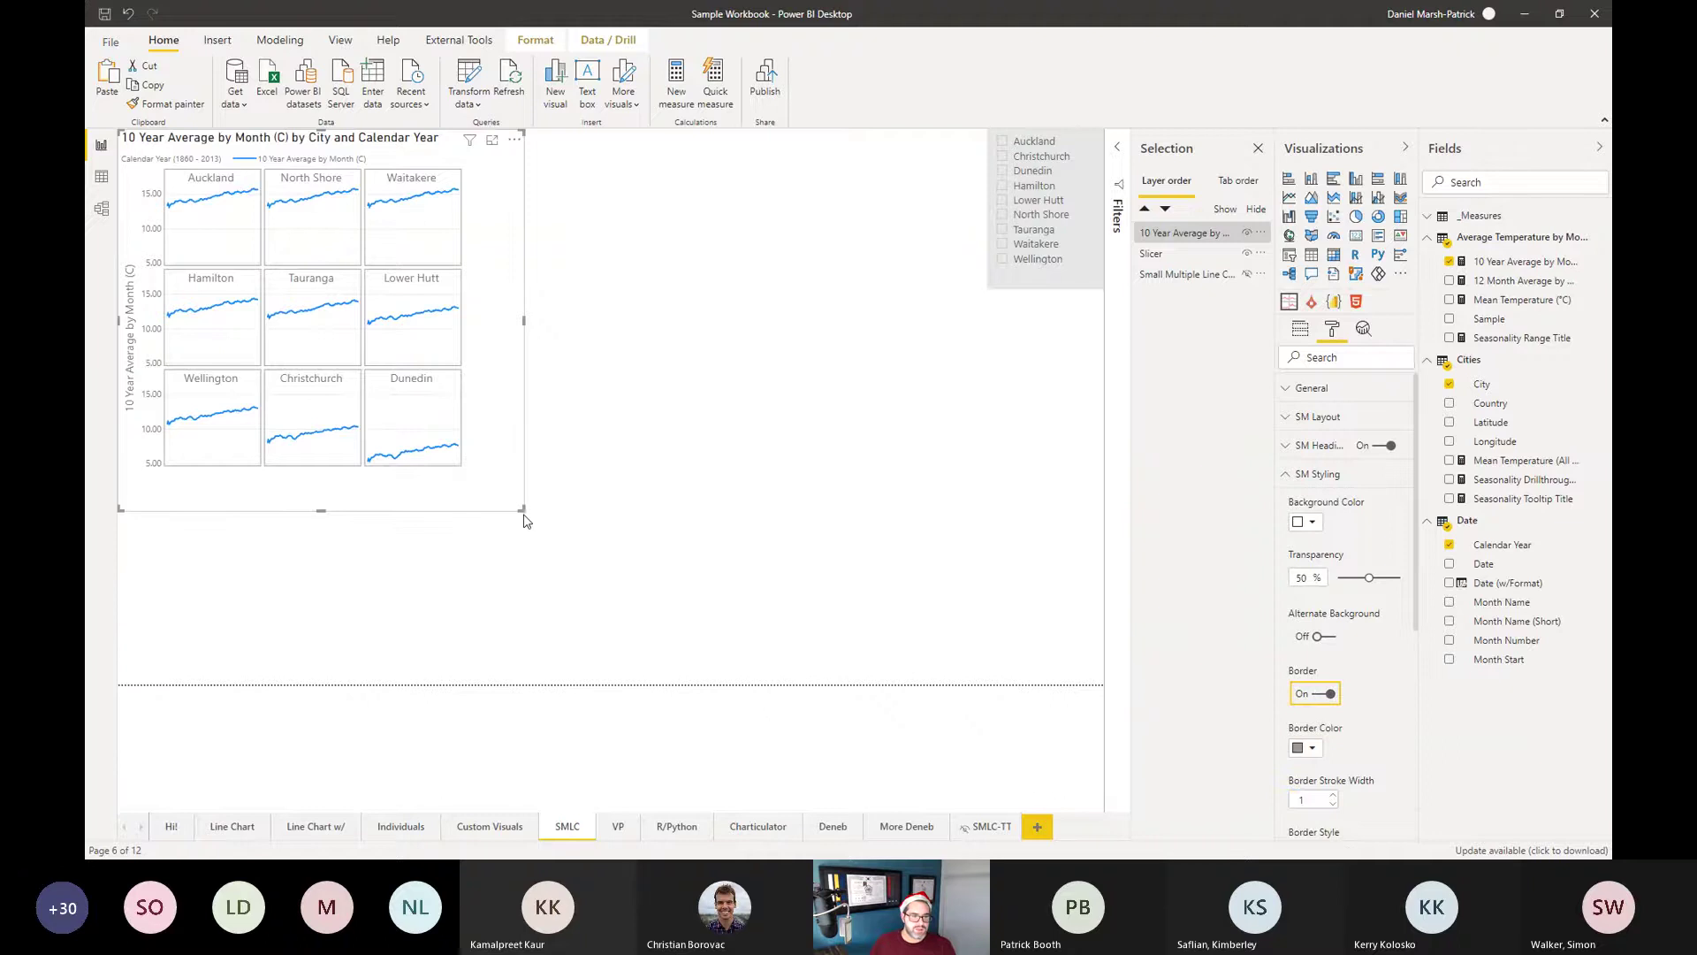
Check the bordered panels, then delete the demo small-multiple chart.
{"action": "left_click", "coordinate": [725, 467]}
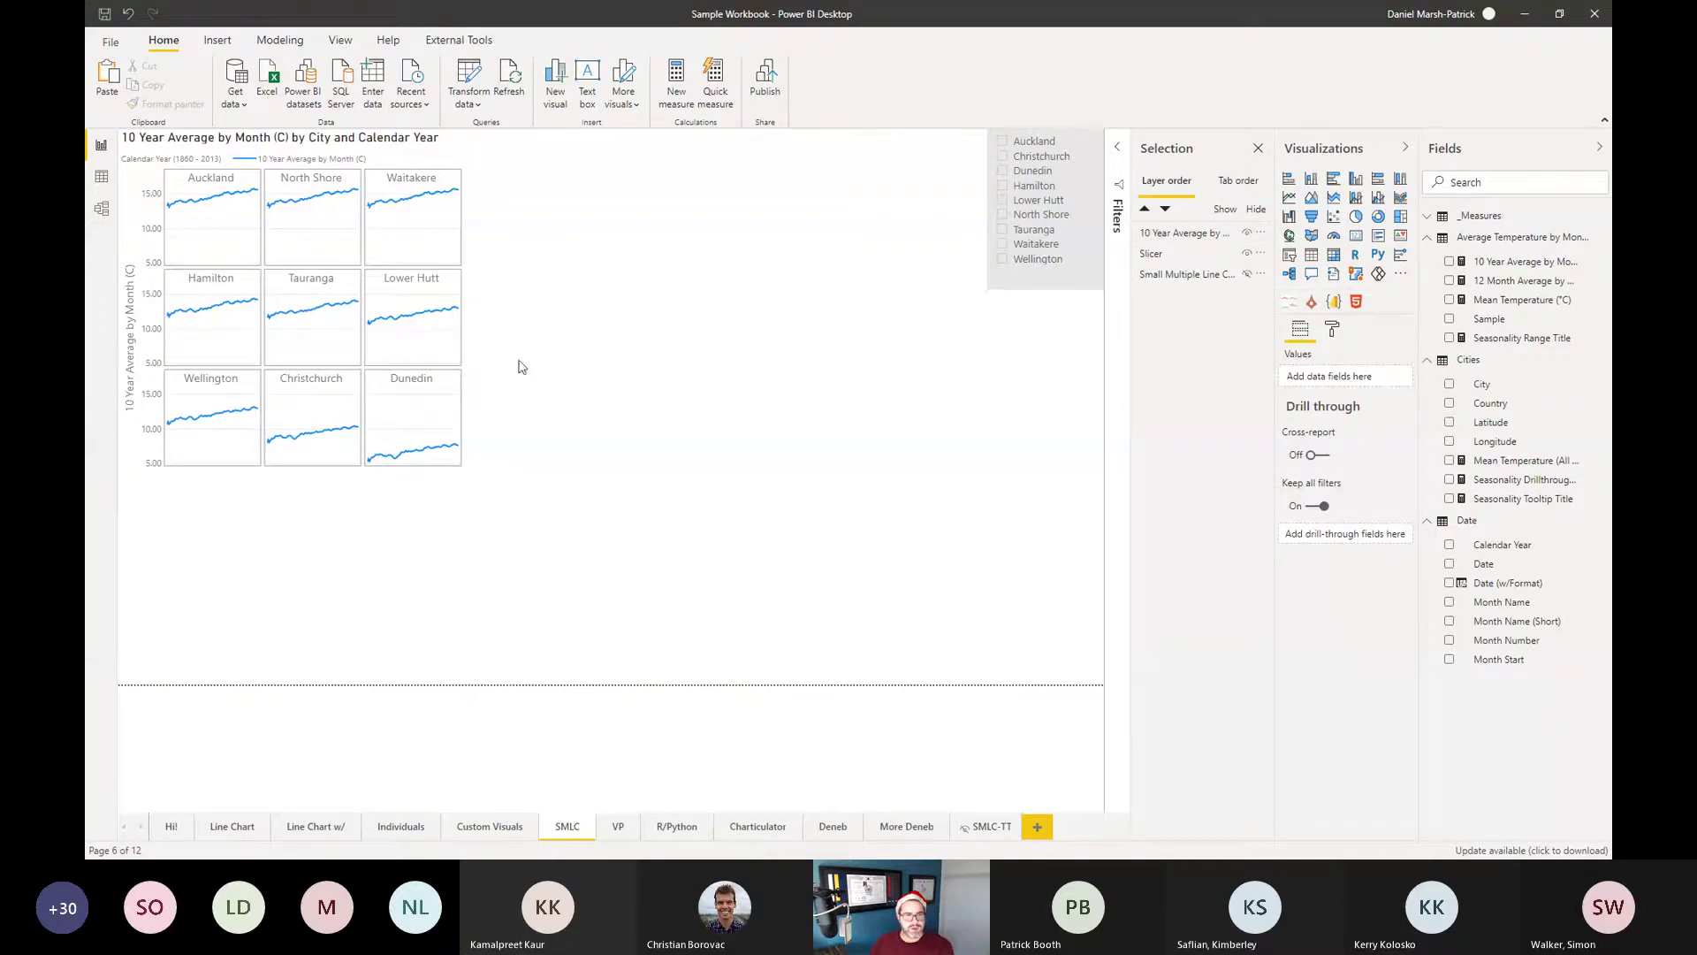
{"action": "left_click", "coordinate": [443, 515]}
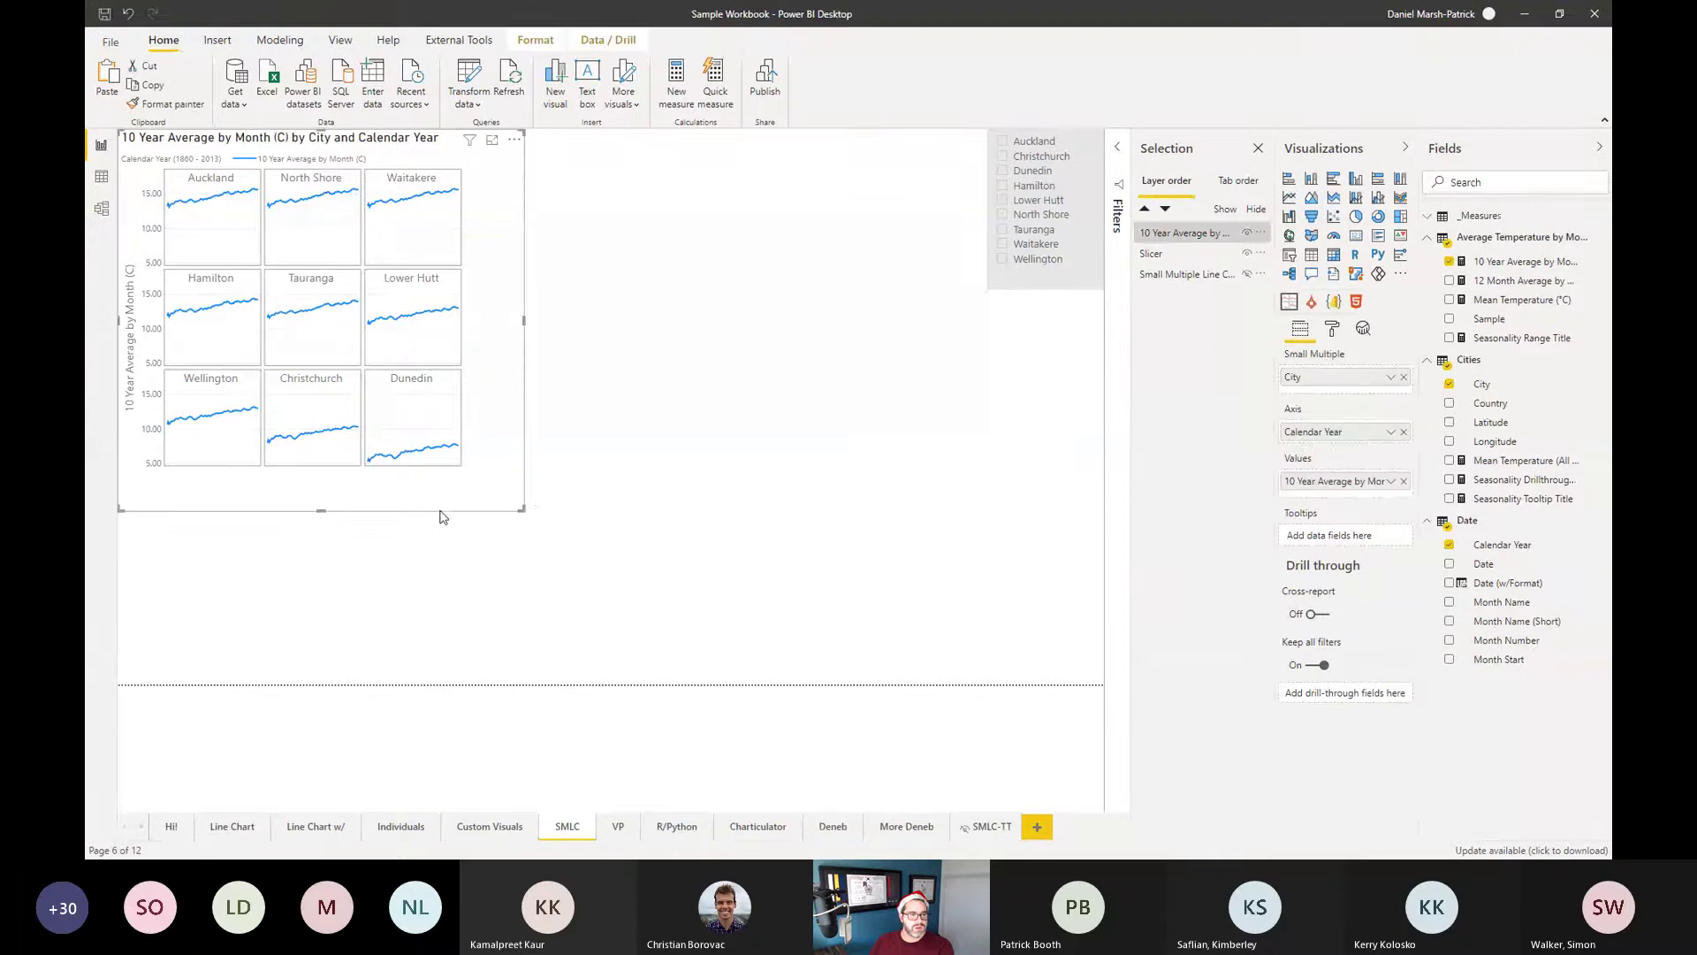
{"action": "key", "text": "Delete"}
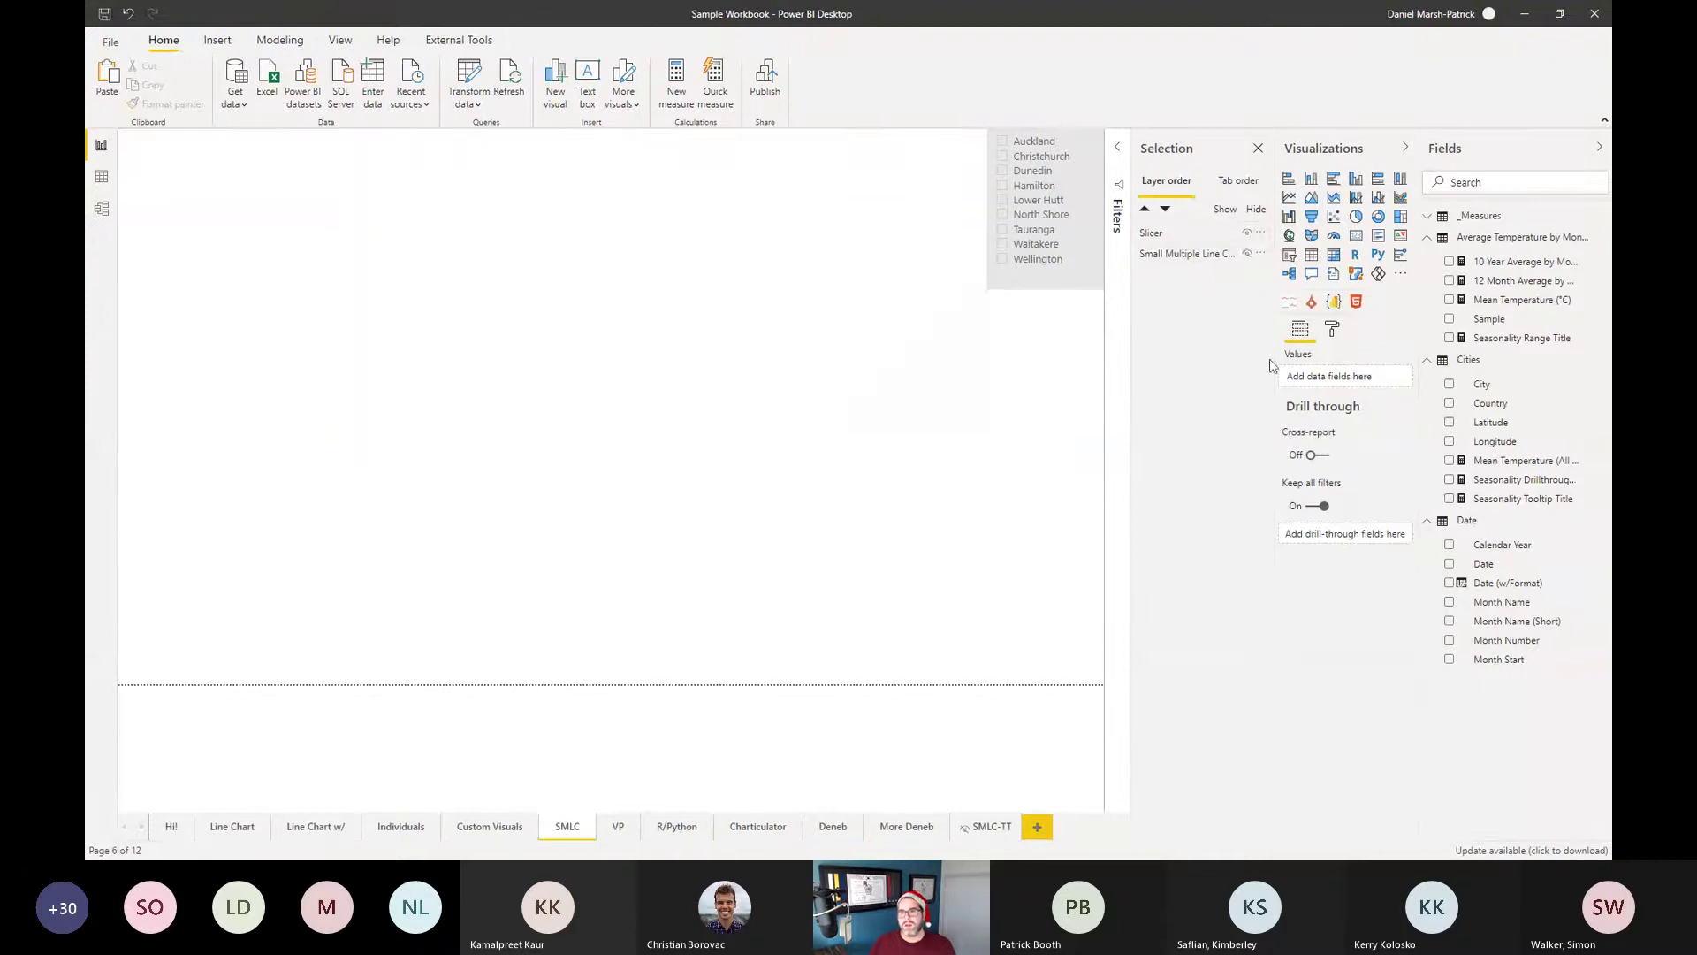
Unhide the Average Land Temperature by Month chart and filter it to Auckland, North Shore and Tauranga.
{"action": "left_click", "coordinate": [1247, 254]}
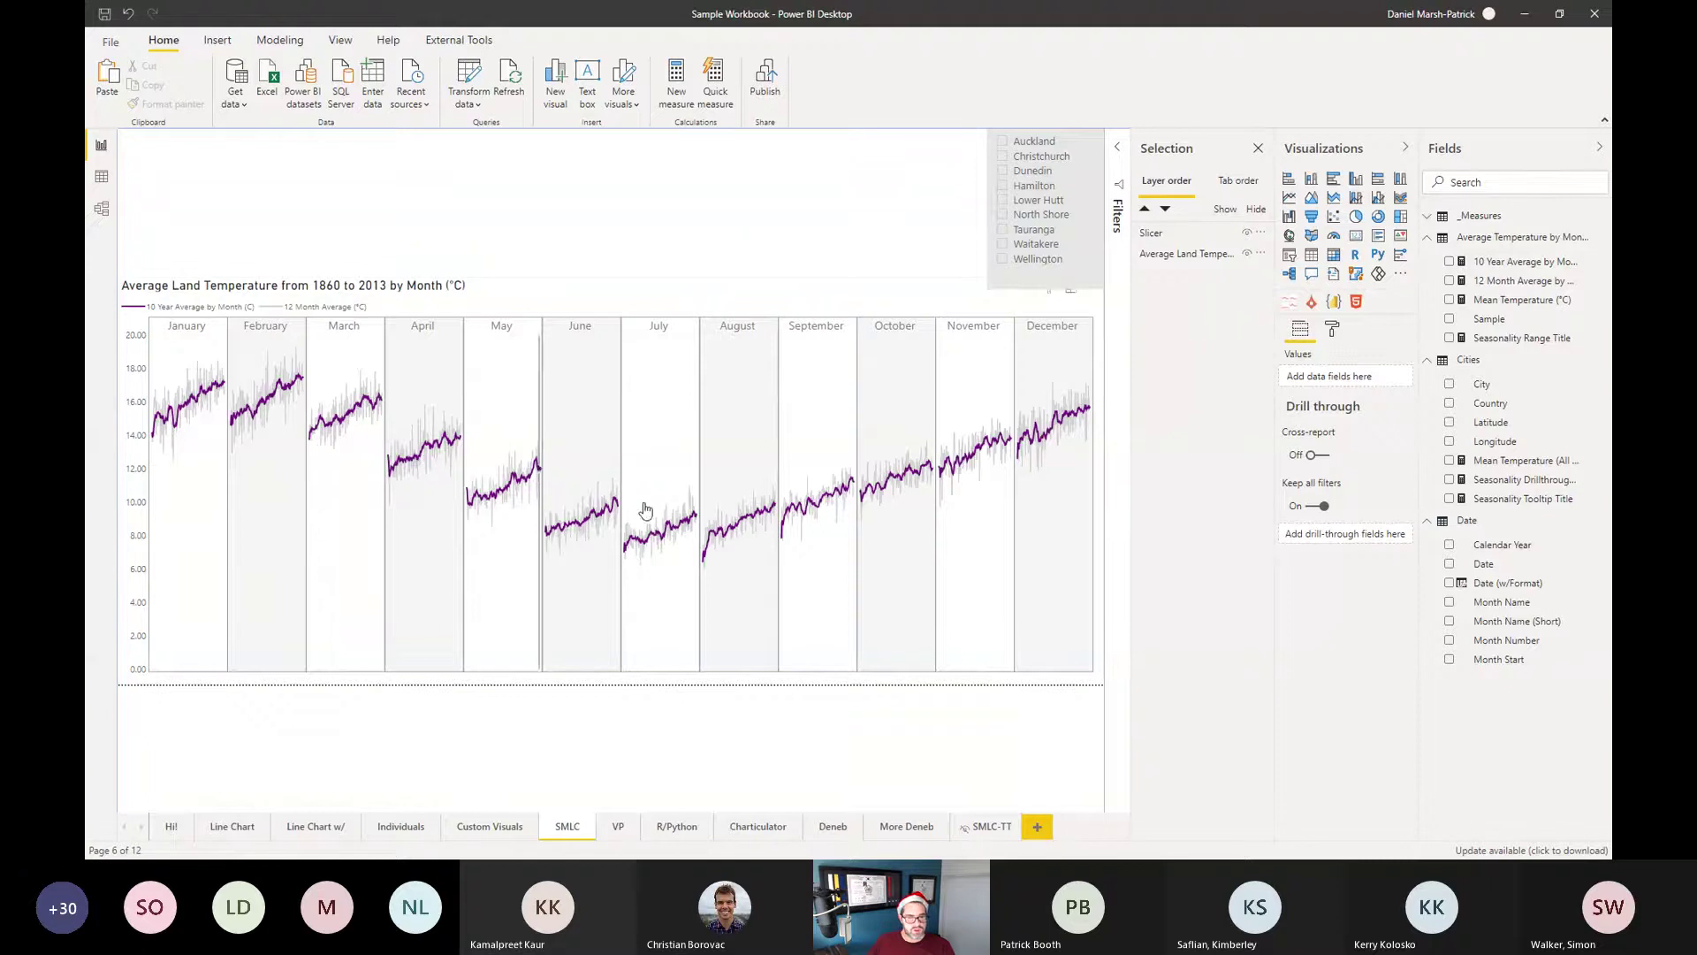
{"action": "mouse_move", "coordinate": [665, 530]}
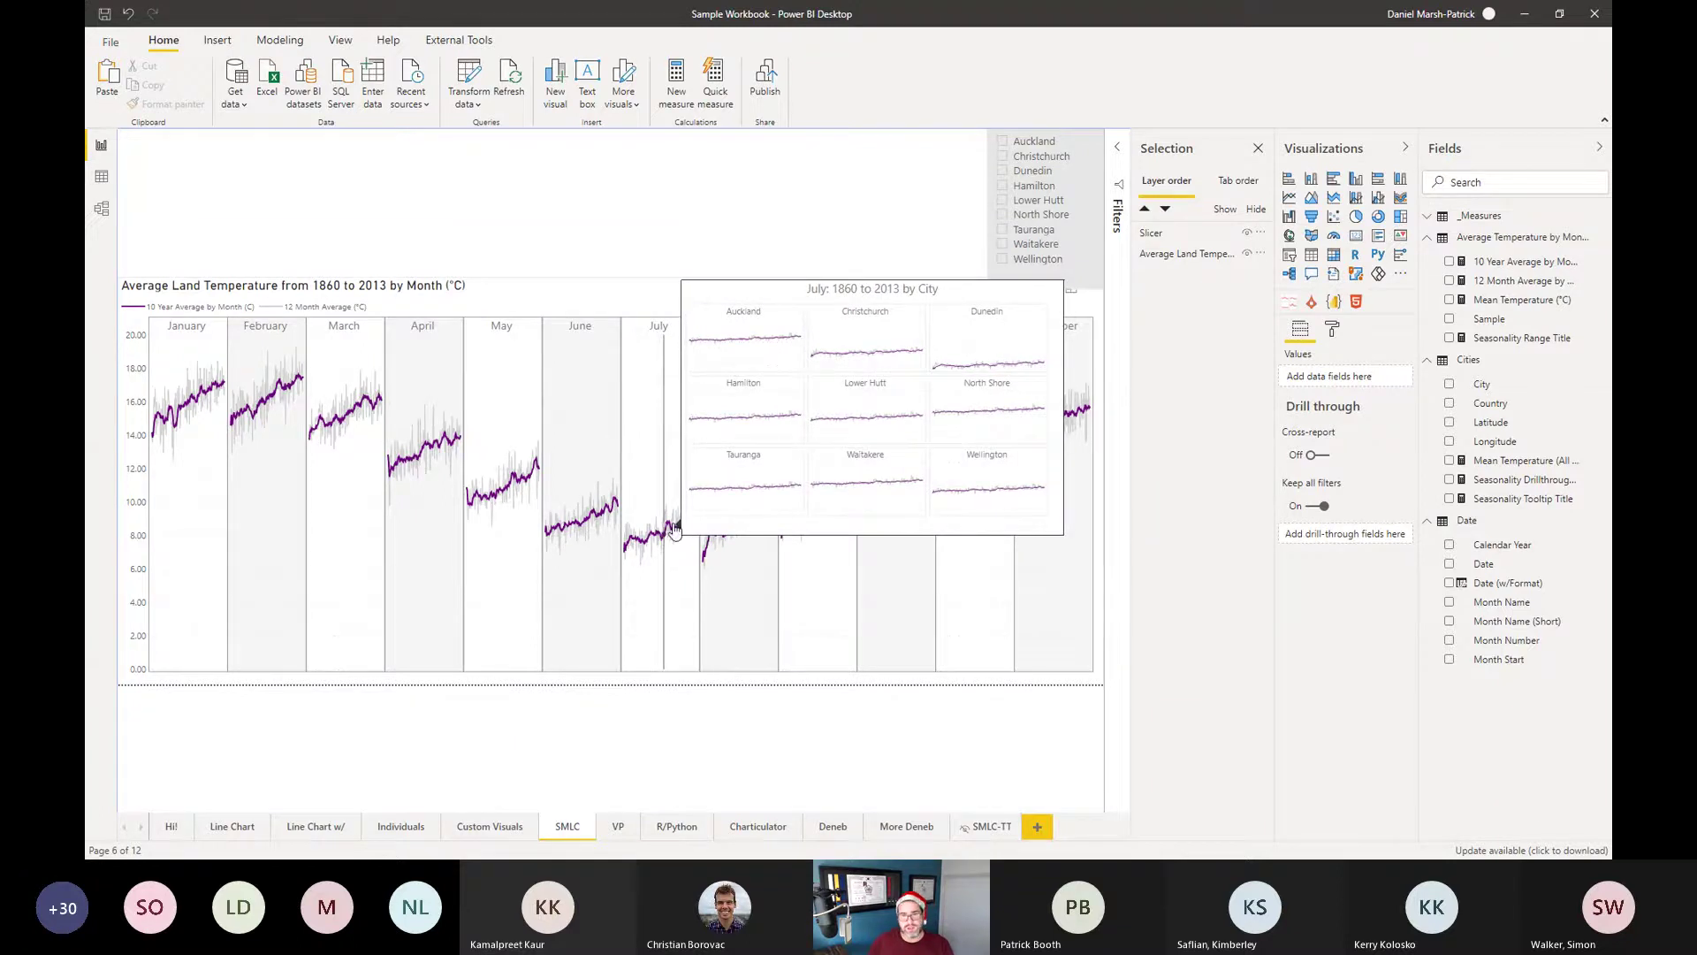
{"action": "left_click", "coordinate": [1006, 142]}
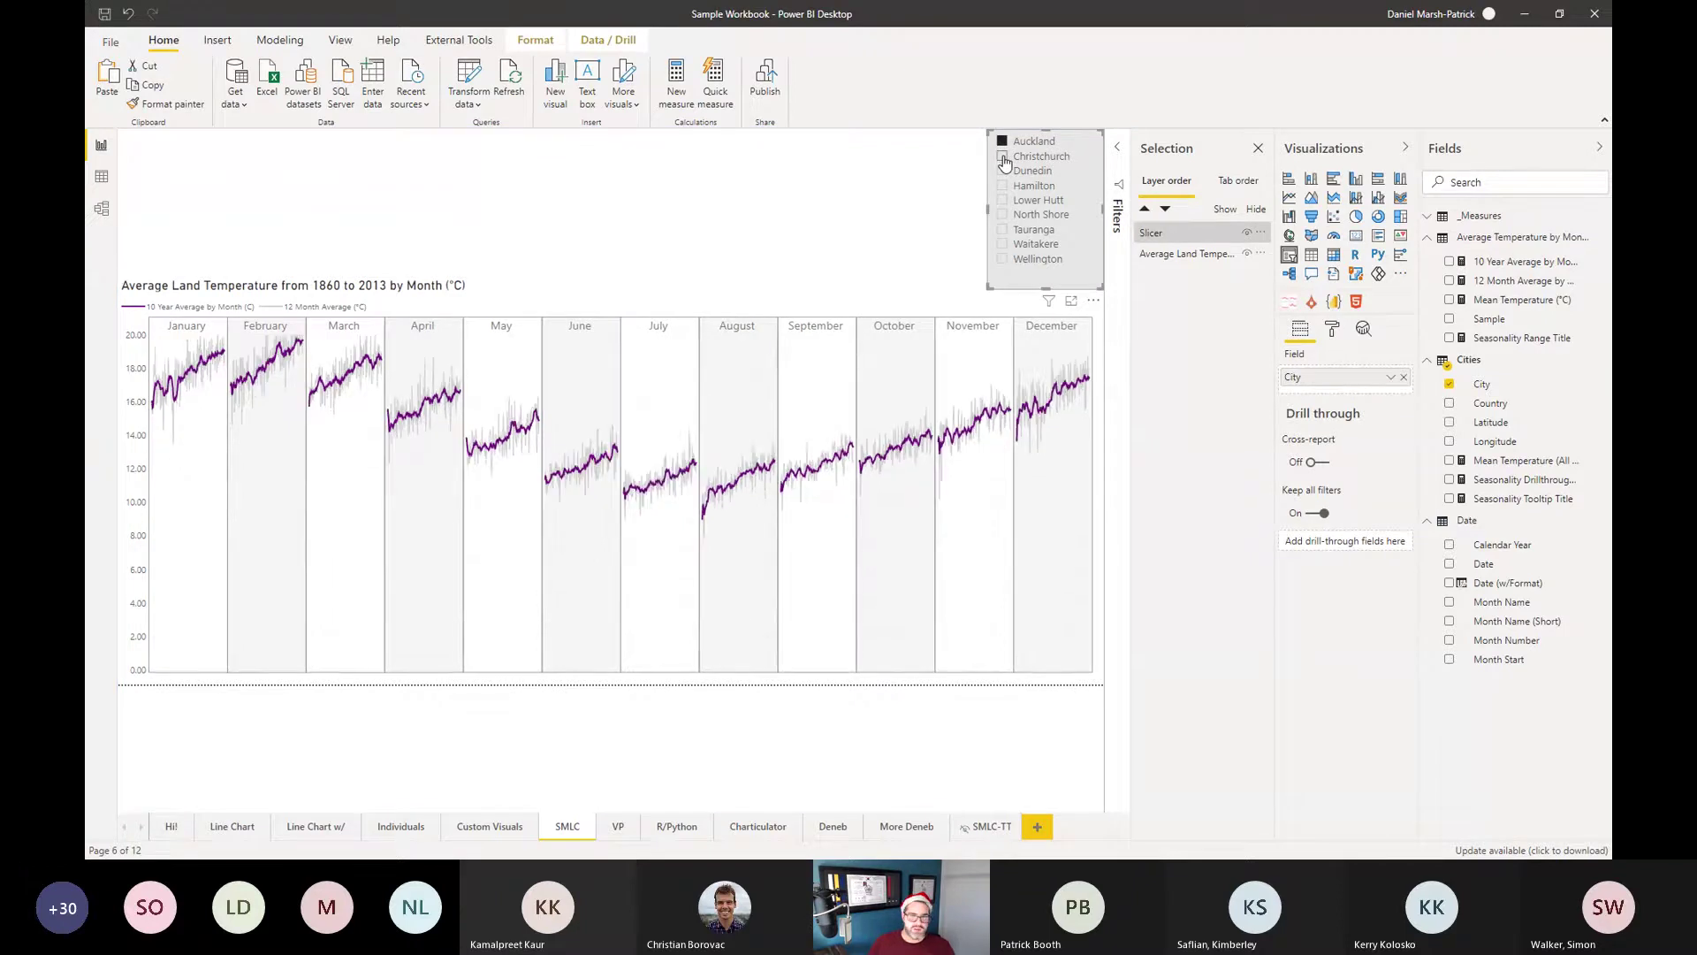
{"action": "left_click", "coordinate": [1002, 214], "text": "ctrl"}
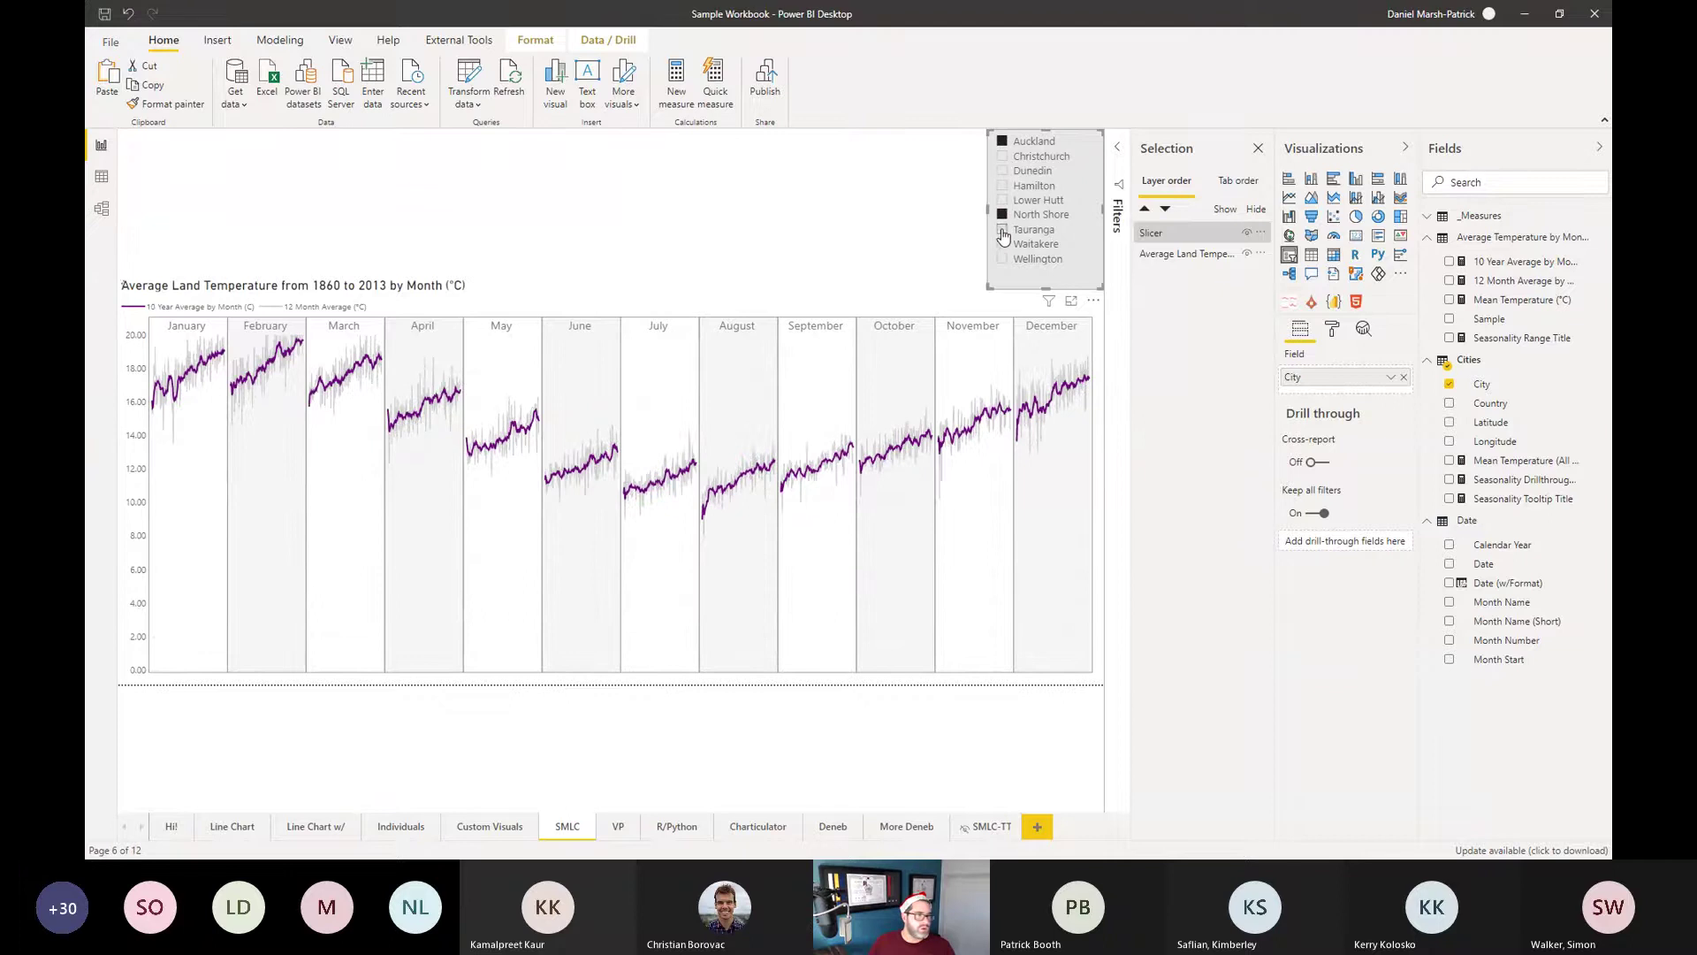
{"action": "left_click", "coordinate": [1004, 235], "text": "ctrl"}
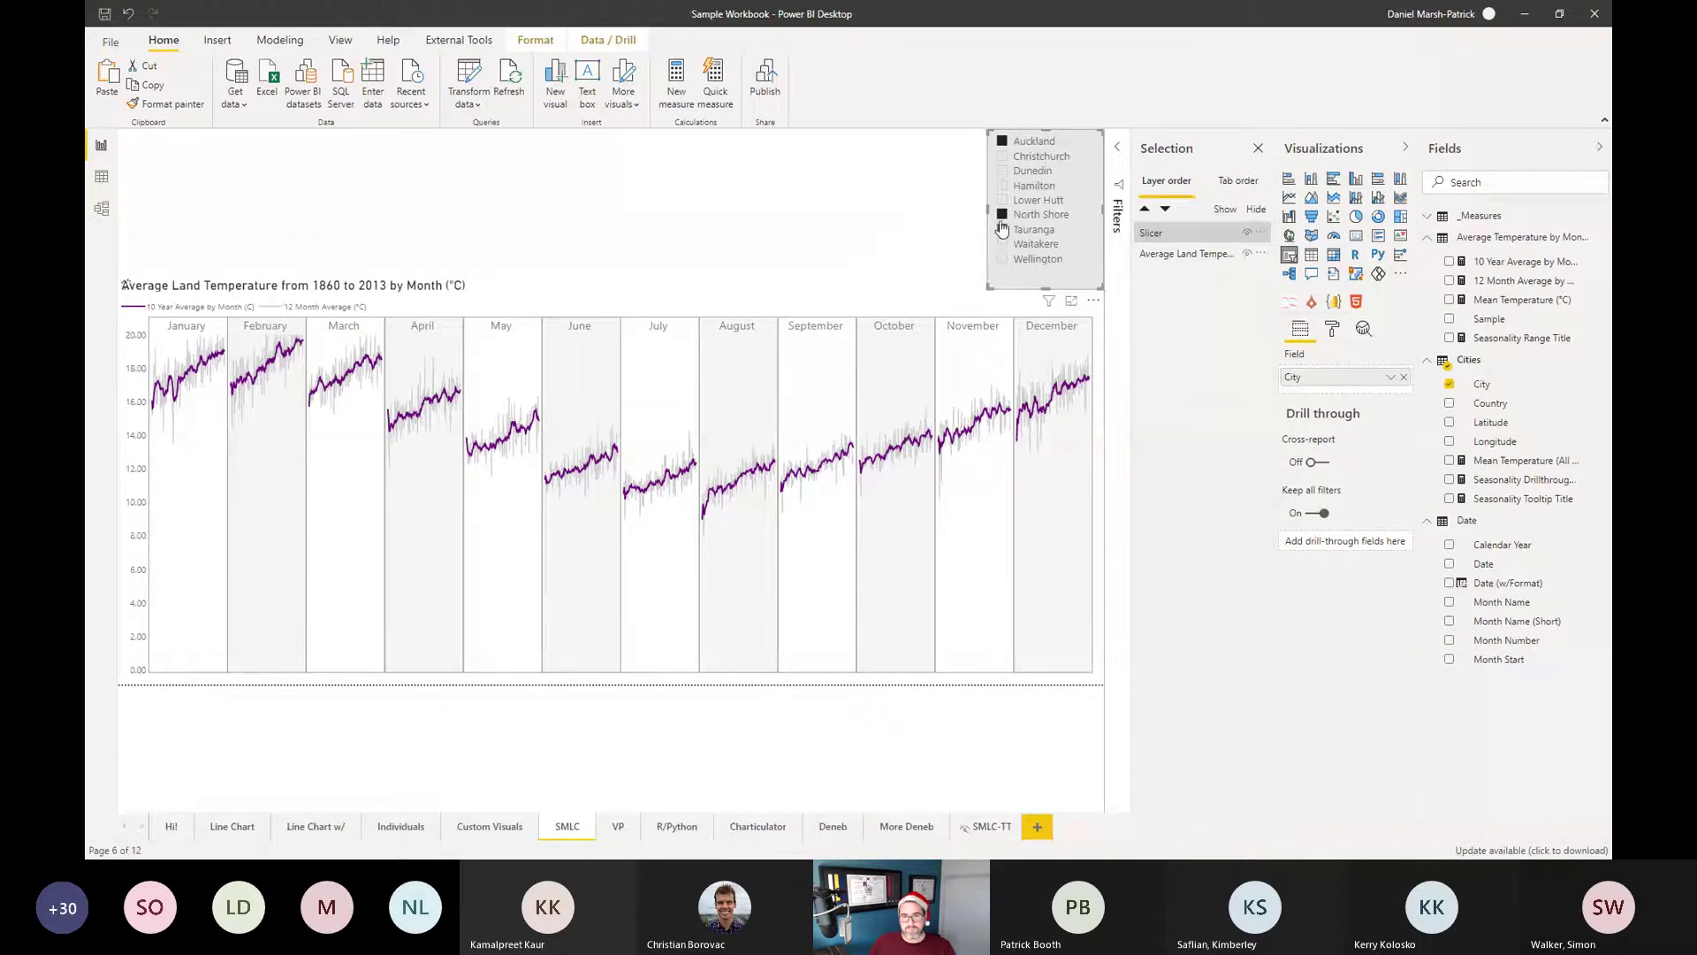
Clear the city slicer selections and go to the VP page.
{"action": "left_click", "coordinate": [1002, 149]}
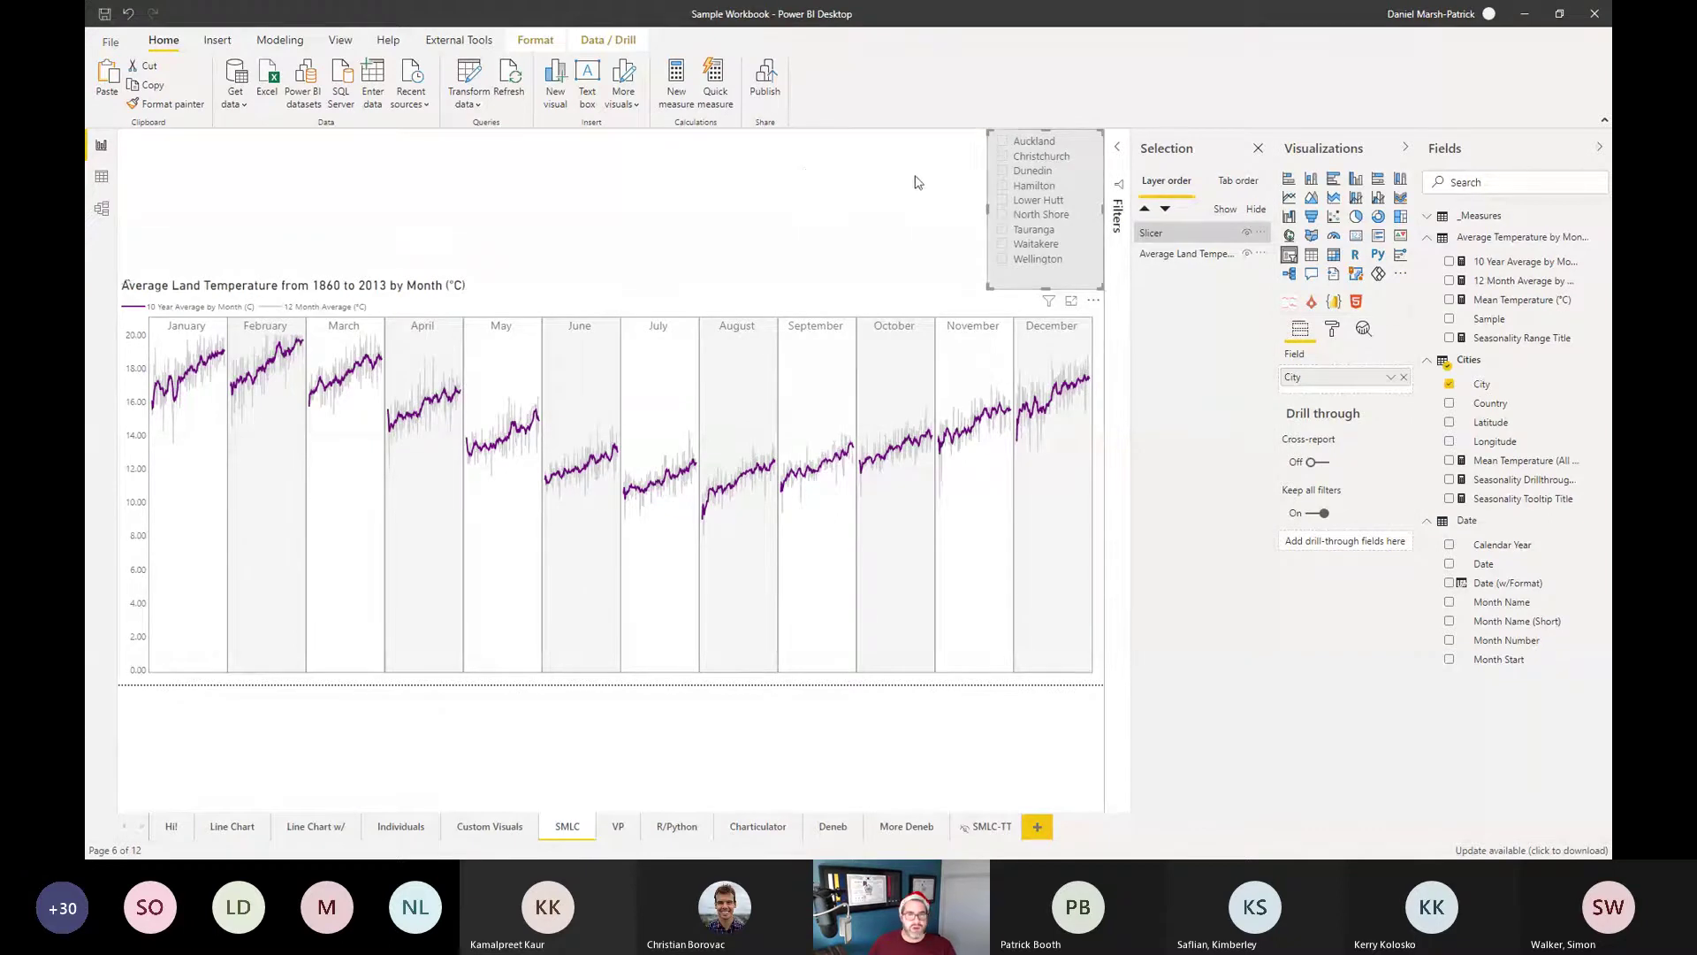
{"action": "left_click", "coordinate": [788, 162]}
{"action": "left_click", "coordinate": [621, 827]}
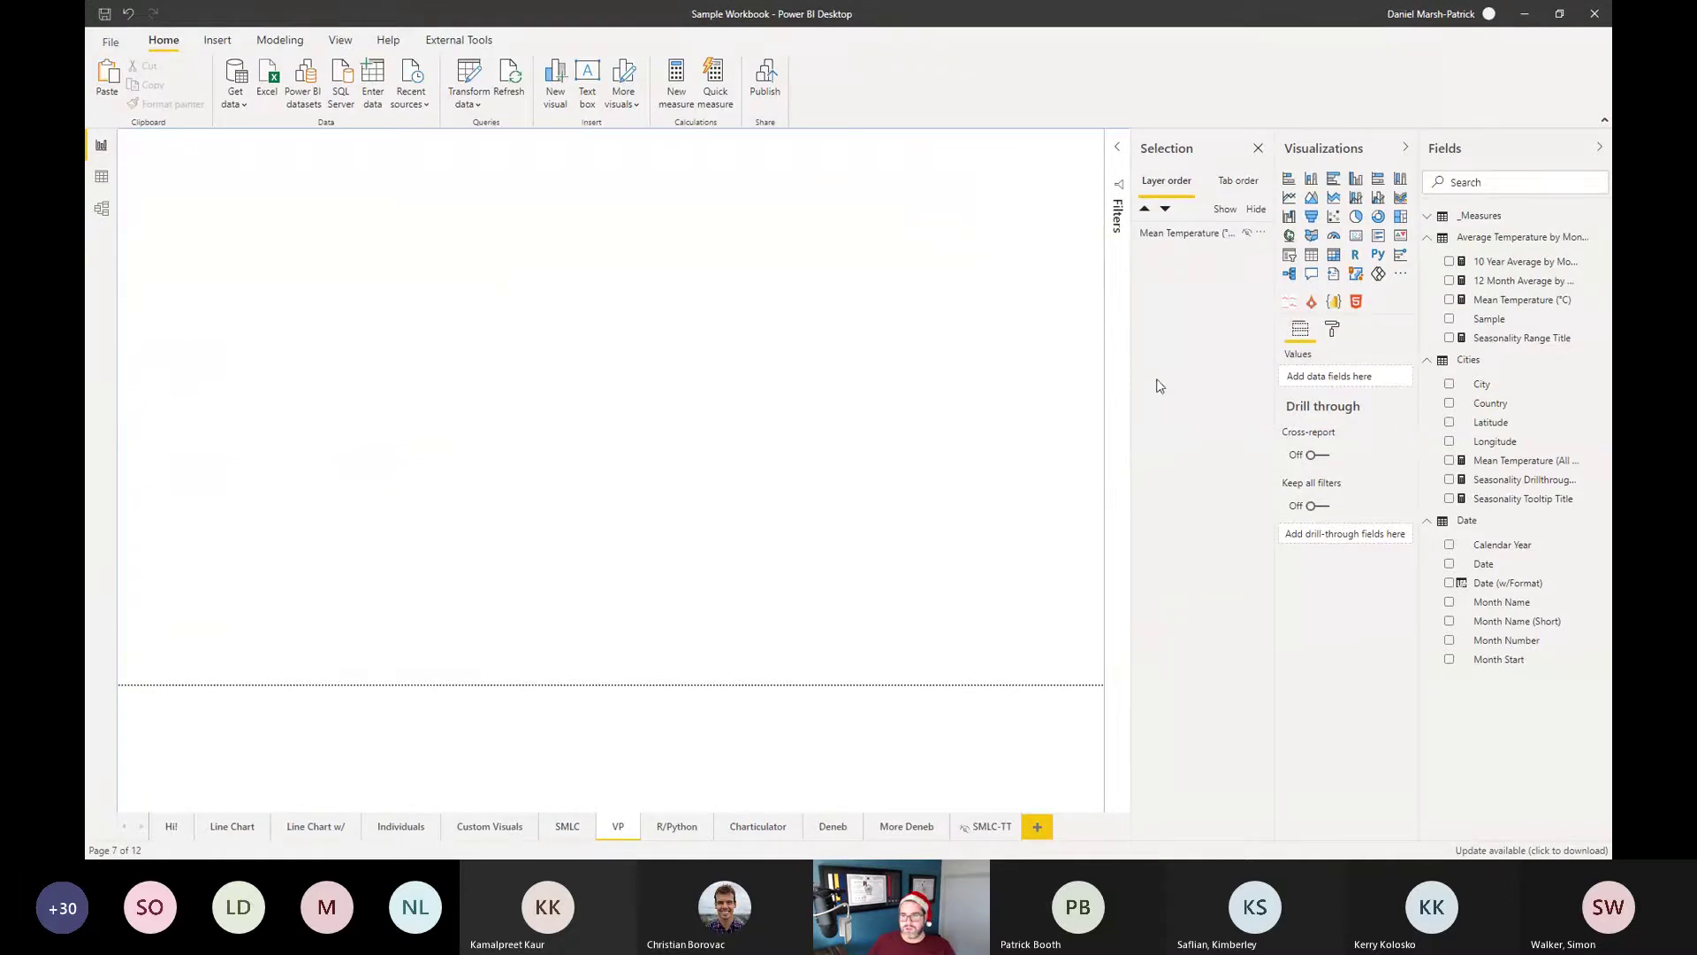
Add a Violin Plot visual and enlarge it across most of the page.
{"action": "left_click", "coordinate": [1311, 301]}
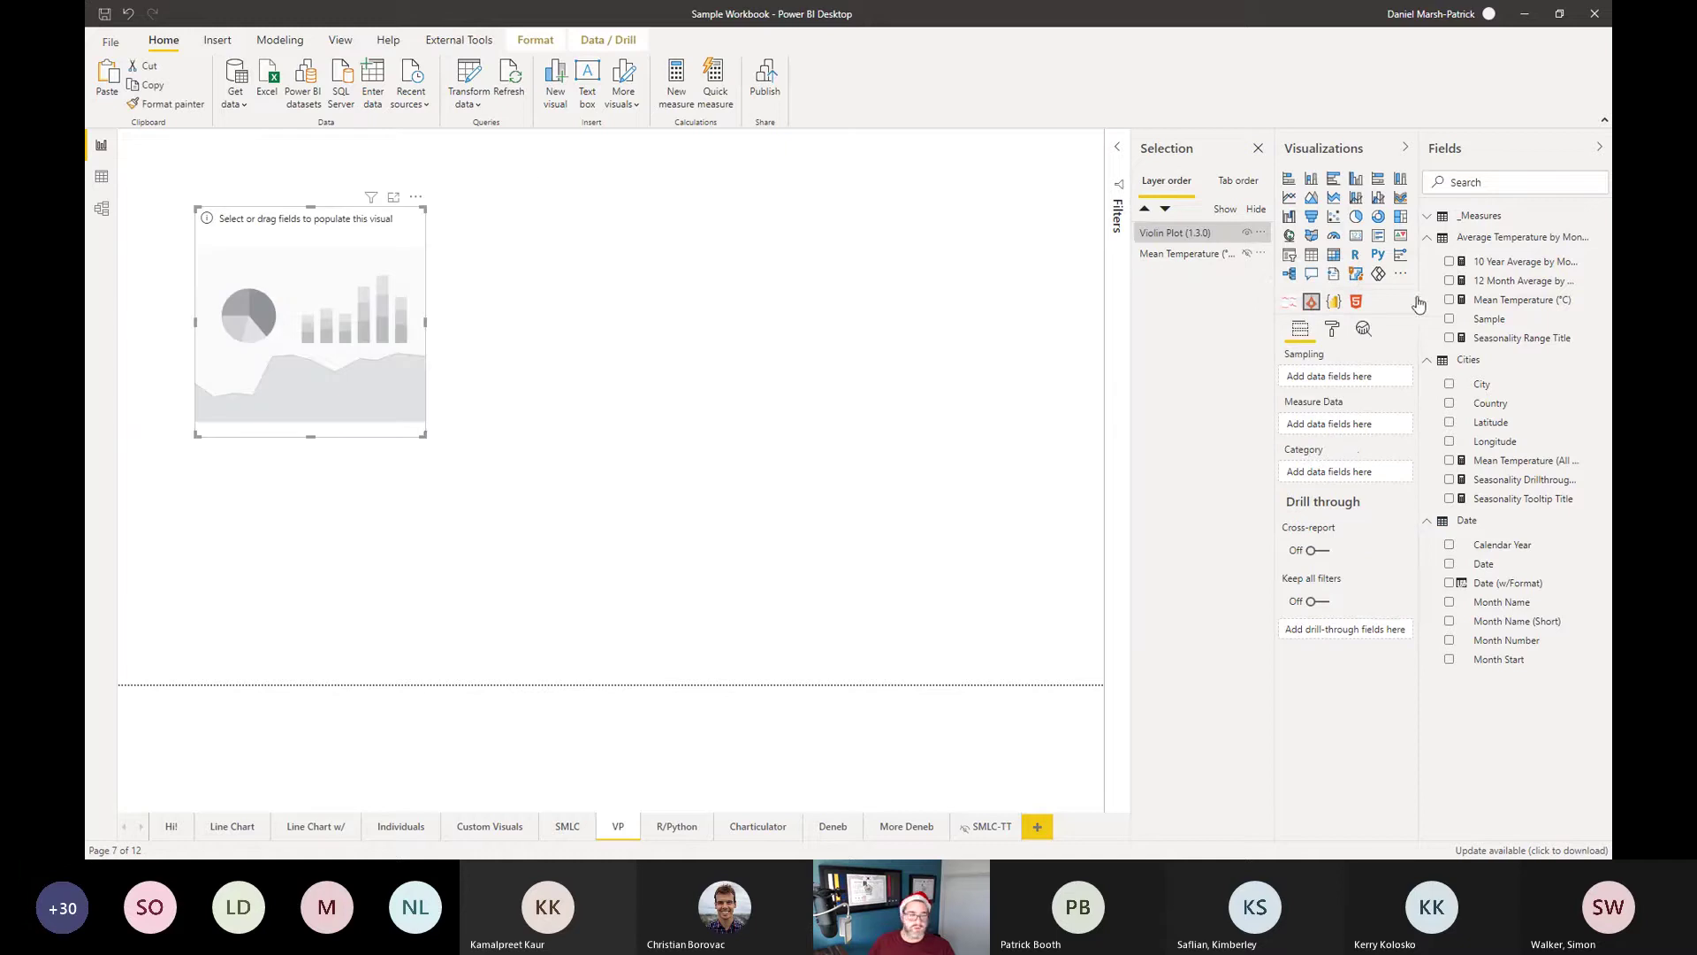
{"action": "left_click_drag", "start_coordinate": [425, 435], "coordinate": [697, 511]}
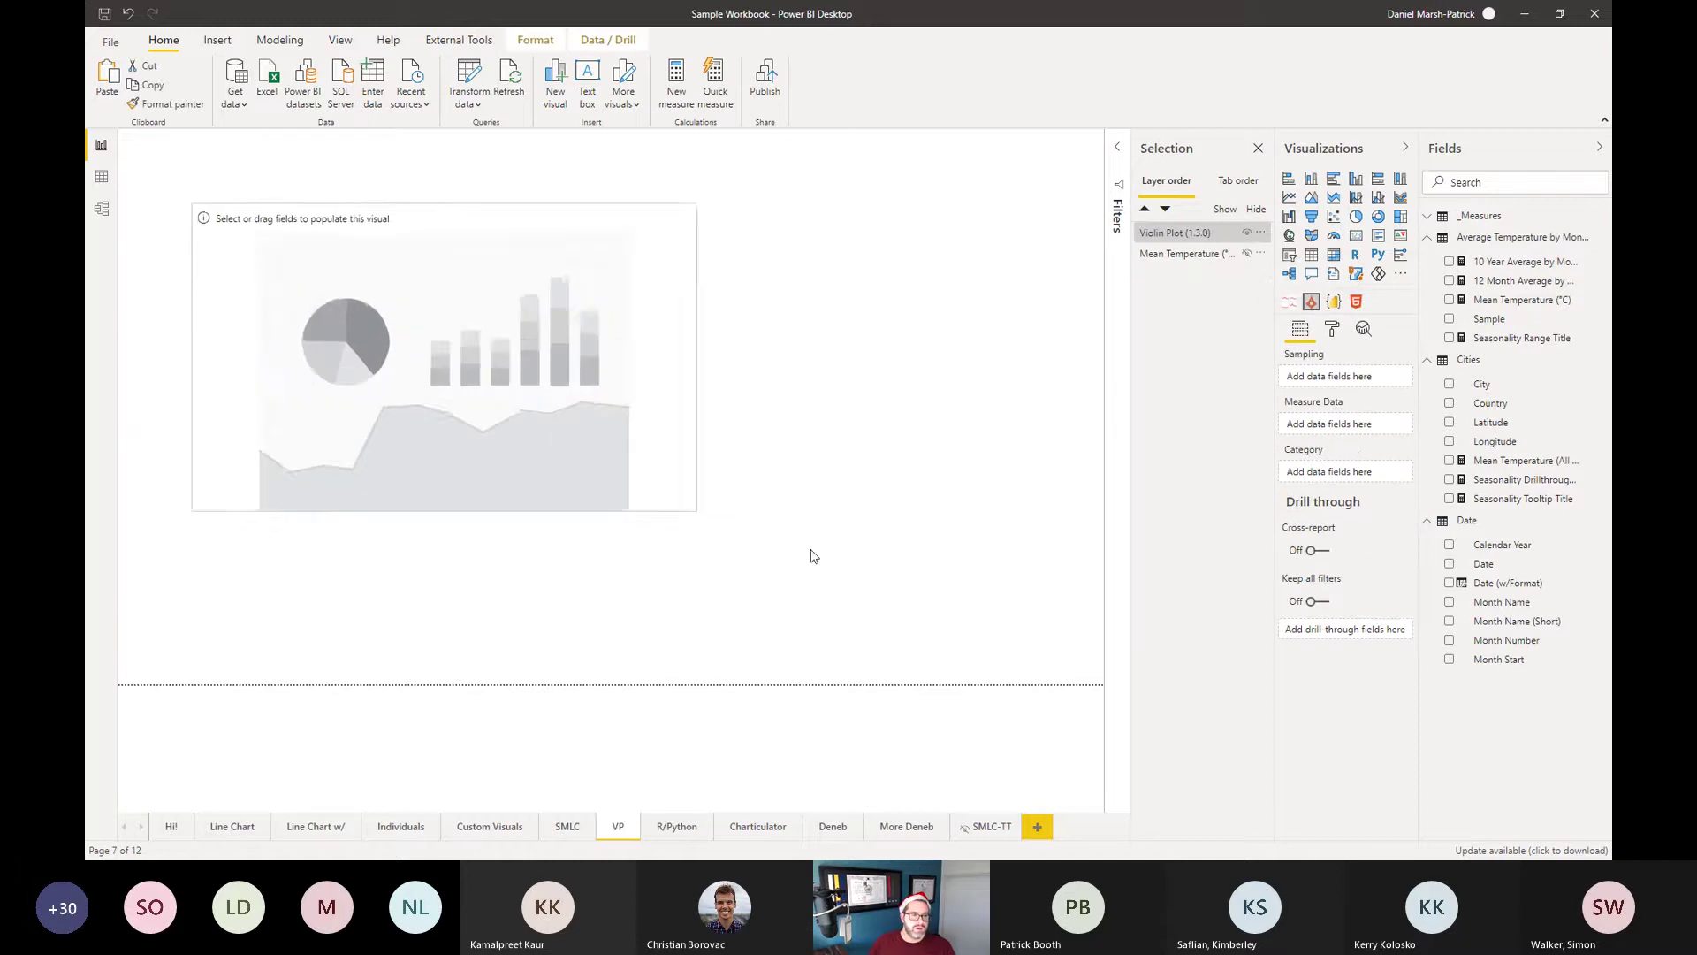
{"action": "left_click_drag", "start_coordinate": [814, 556], "coordinate": [1056, 610]}
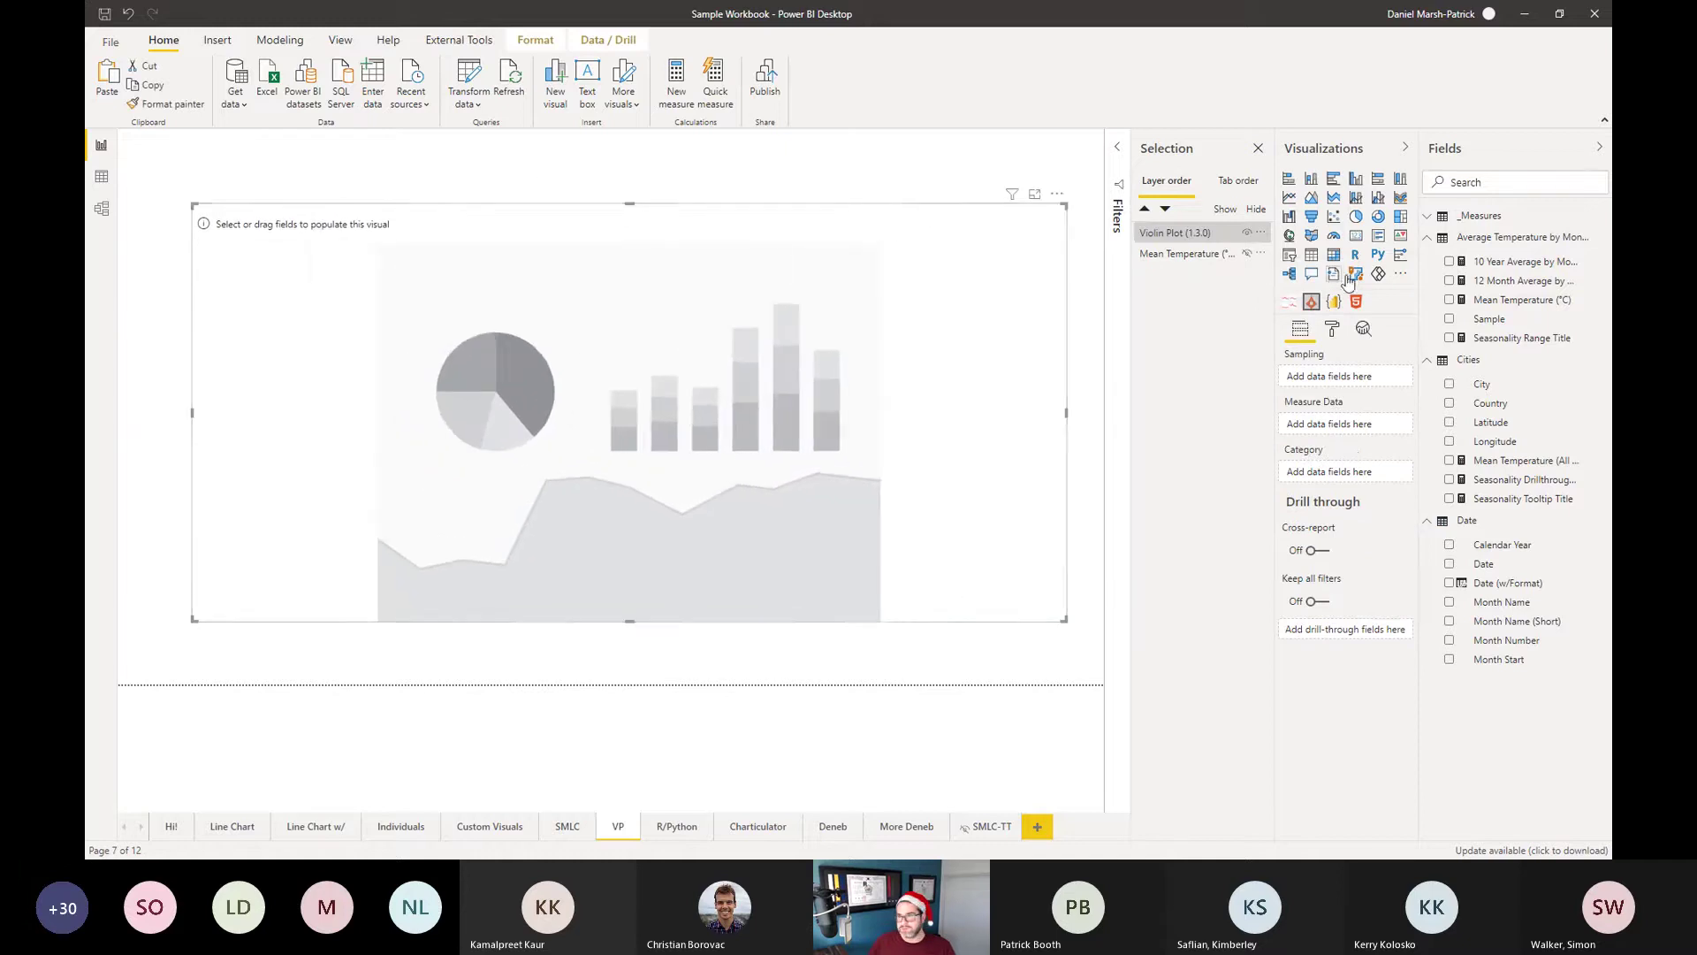
Plot Mean Temperature (°C) by Sample, split into violins by City, and widen the visual.
{"action": "left_click", "coordinate": [1498, 320]}
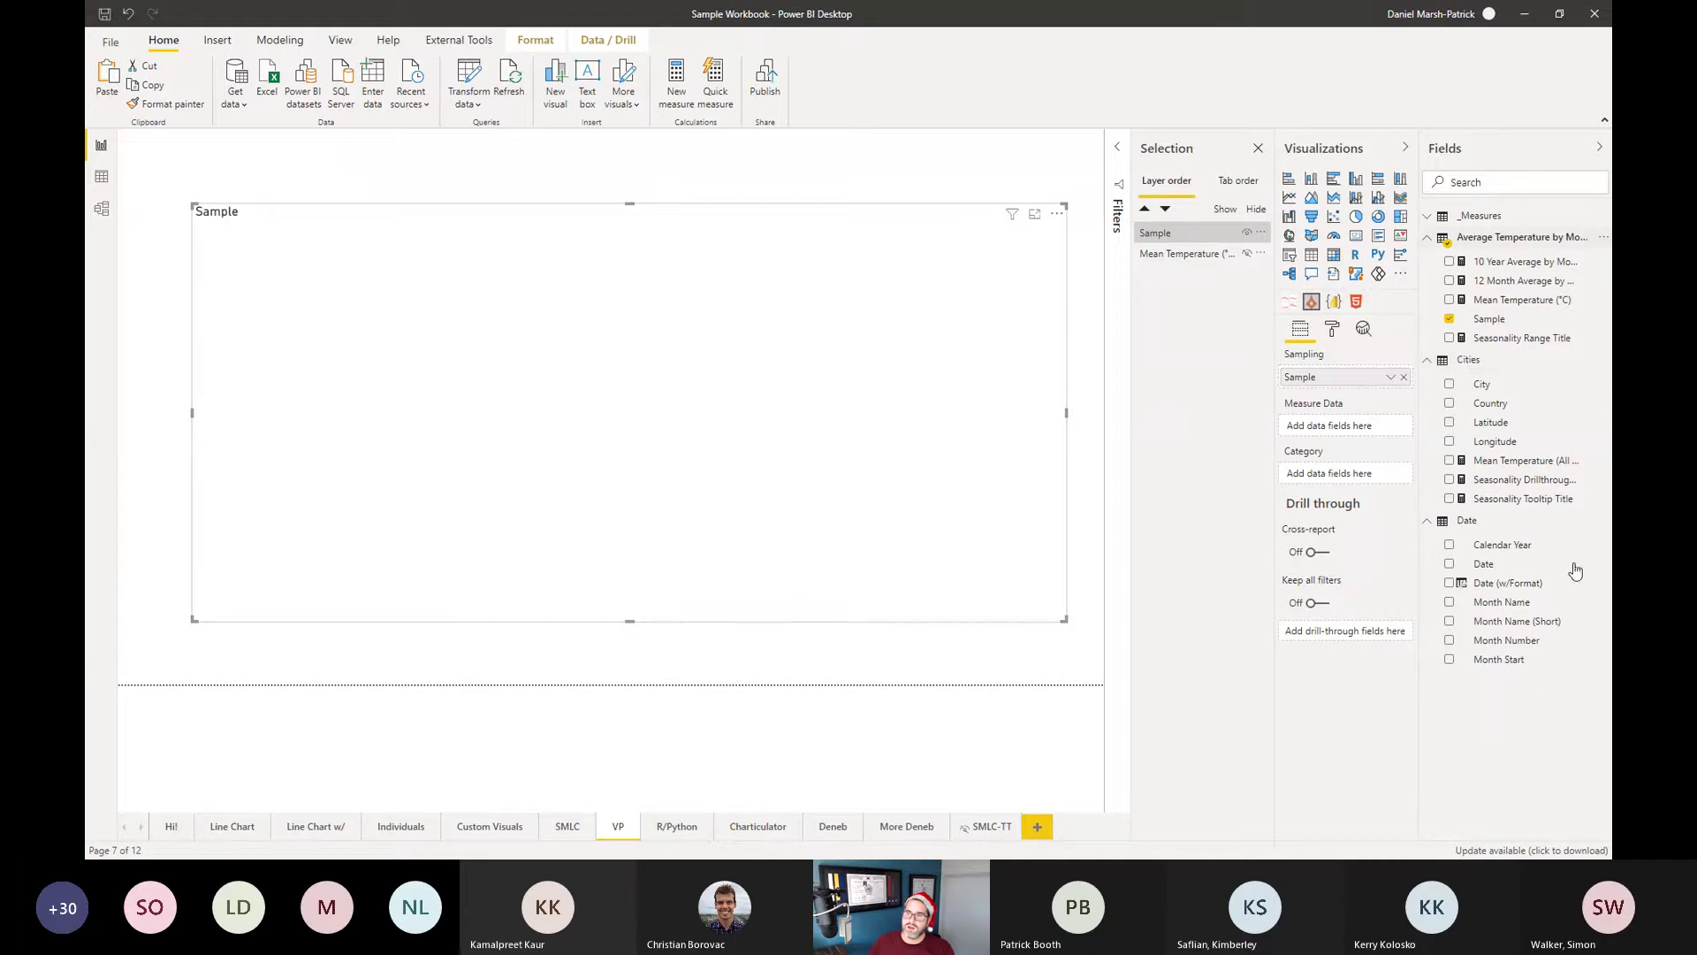
{"action": "left_click", "coordinate": [1449, 301]}
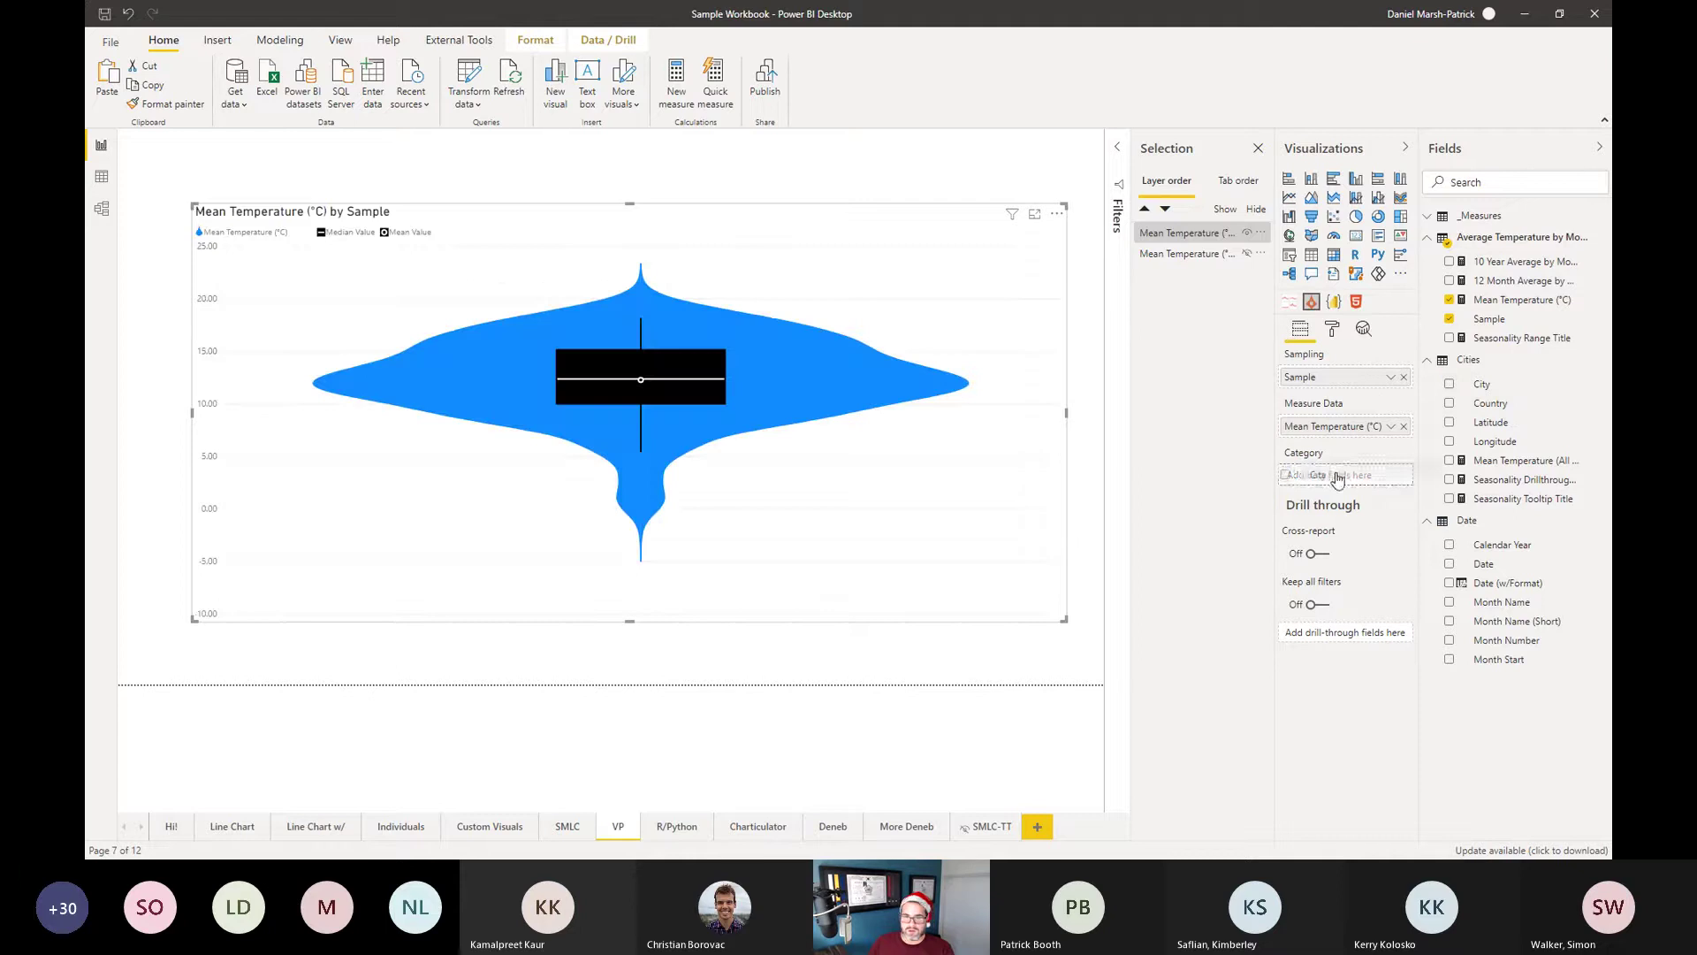
{"action": "left_click_drag", "start_coordinate": [1482, 384], "coordinate": [1337, 478]}
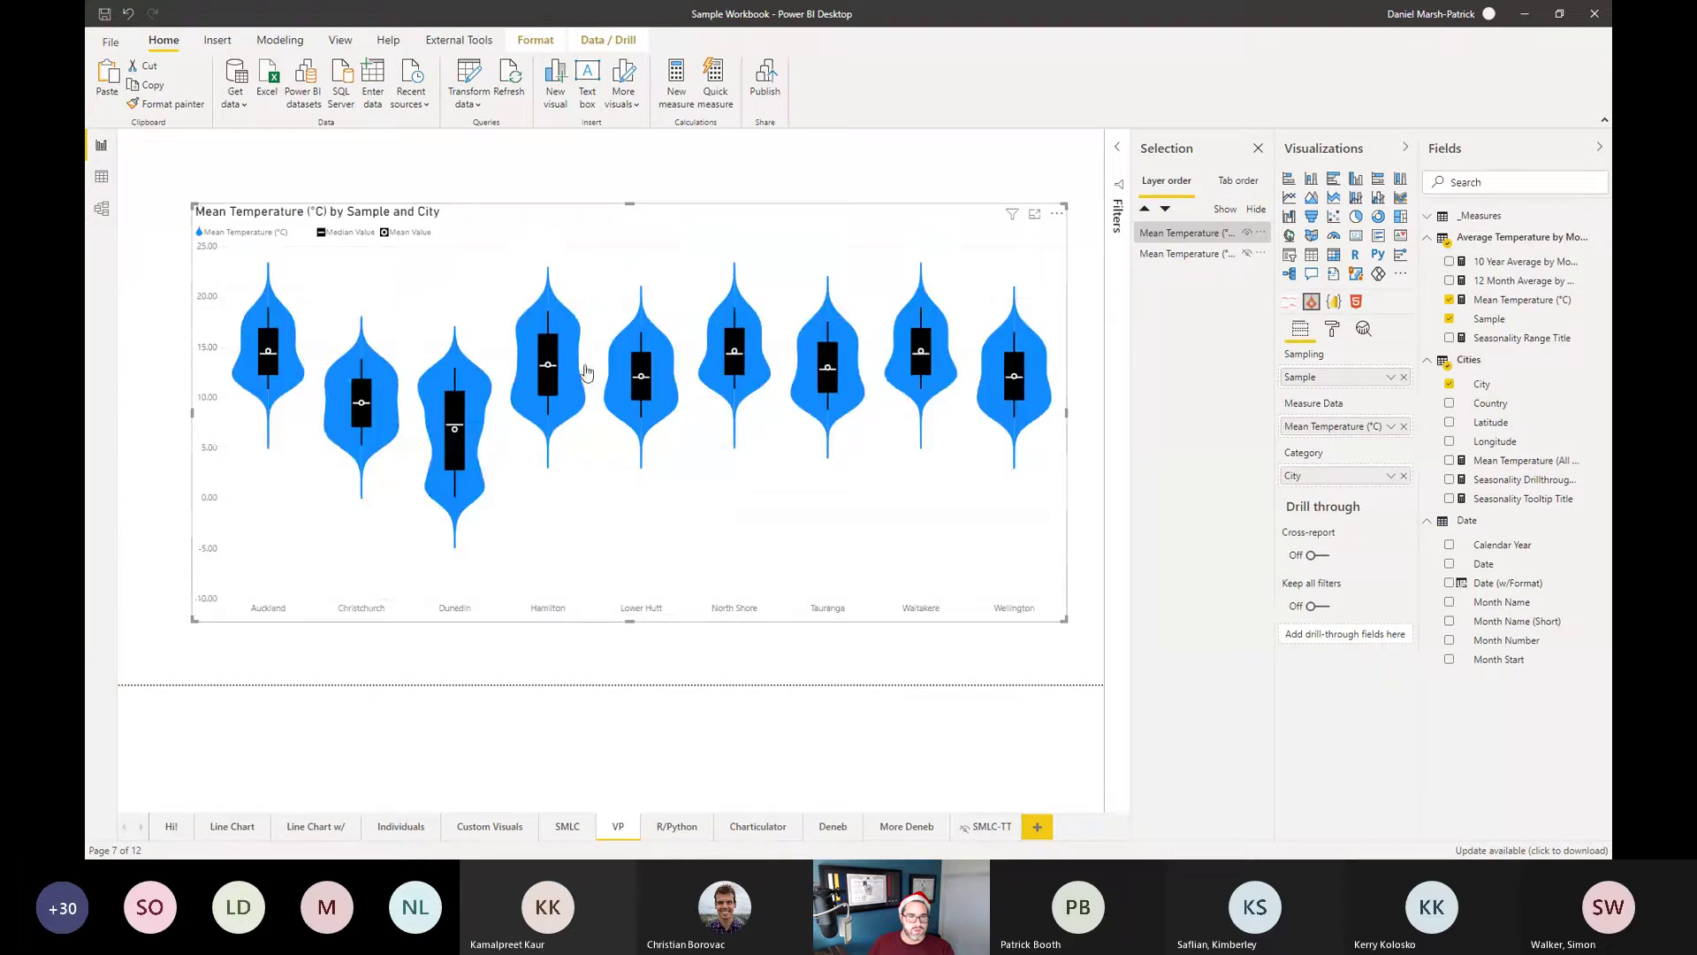
{"action": "left_click_drag", "start_coordinate": [192, 412], "coordinate": [142, 412]}
{"action": "mouse_move", "coordinate": [213, 347]}
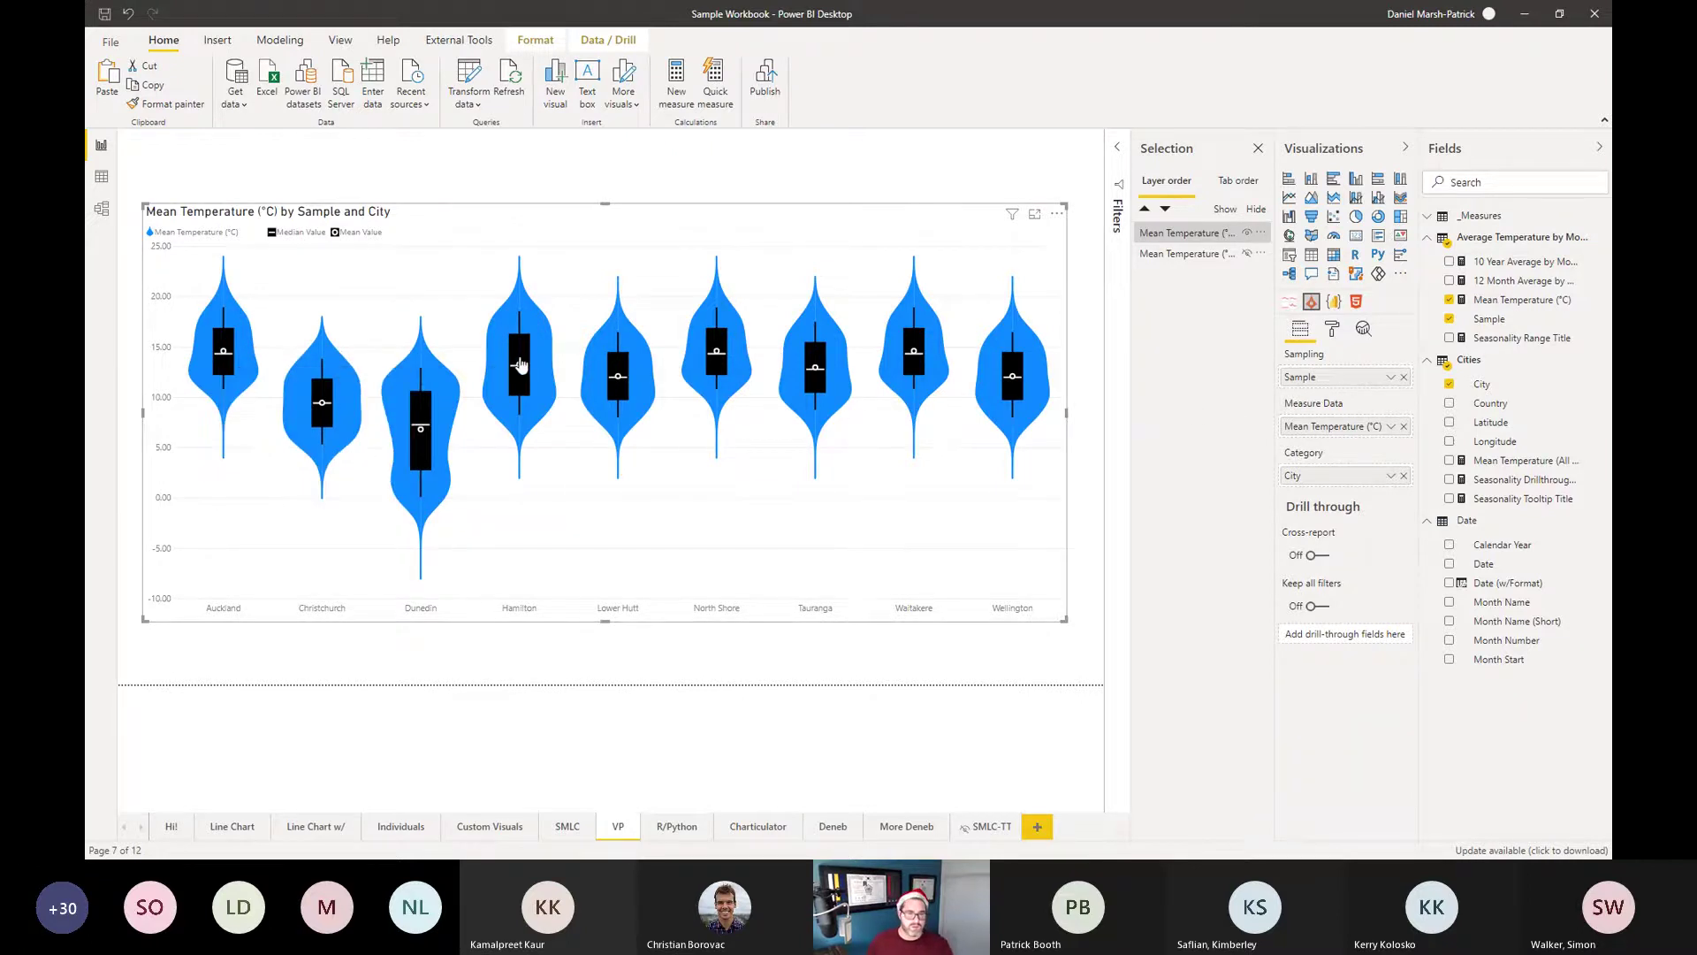
Read the violin tooltips, then go to the R/Python report page.
{"action": "mouse_move", "coordinate": [523, 365]}
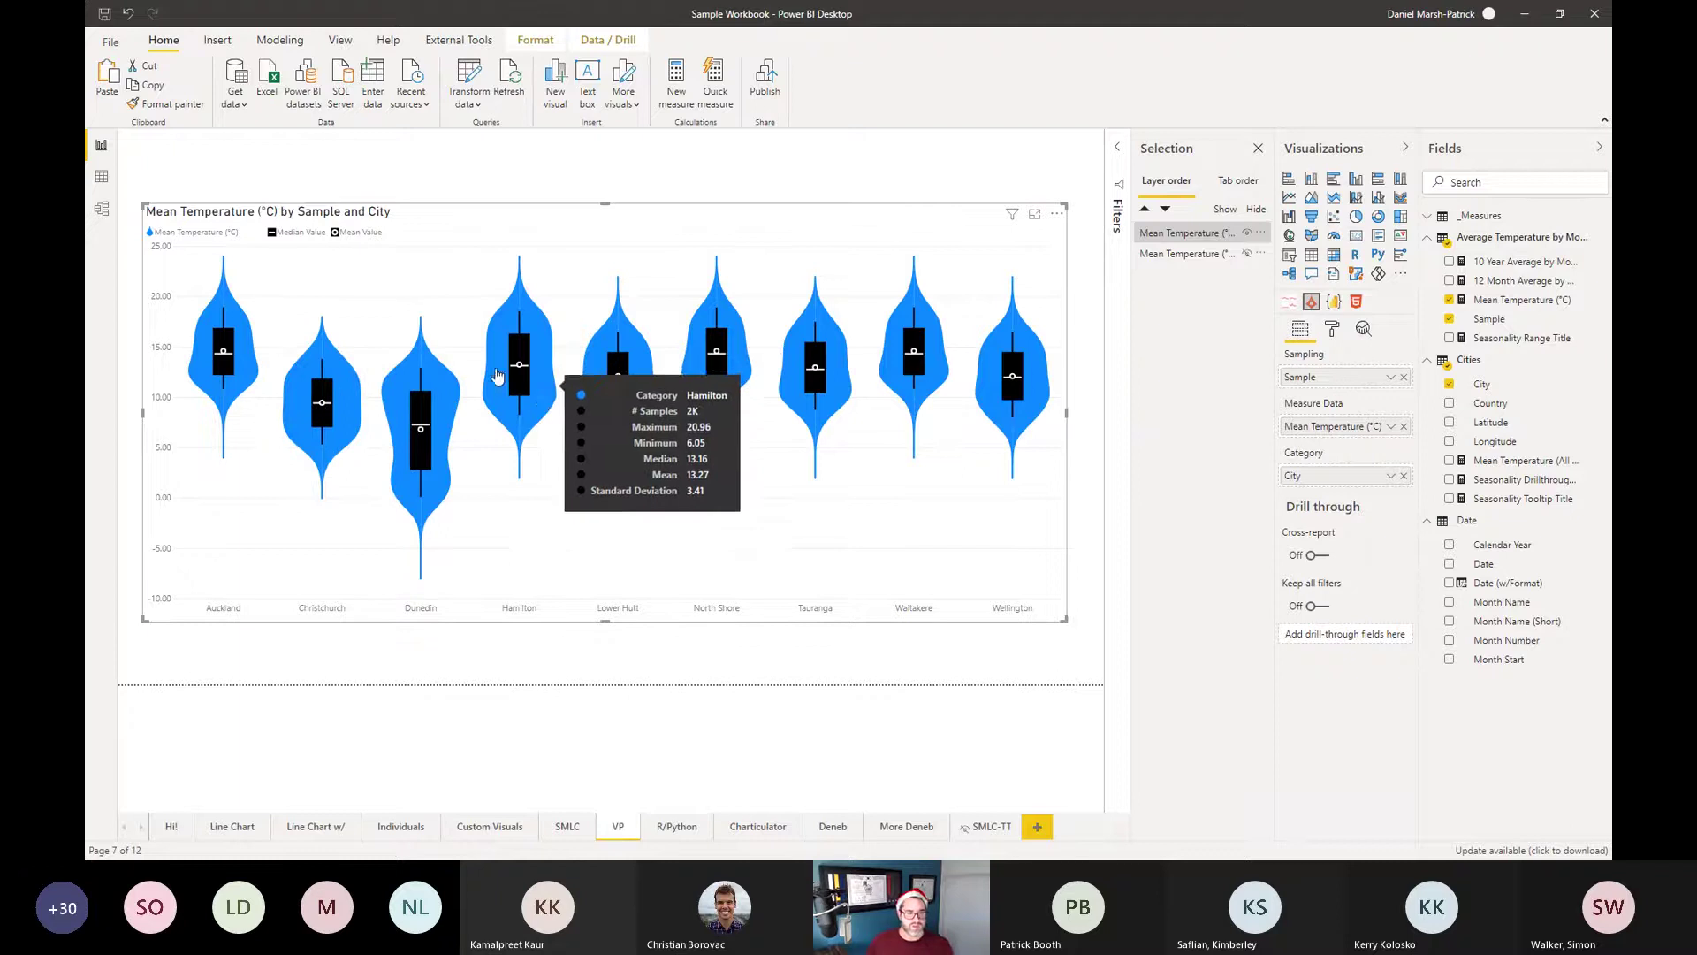
{"action": "mouse_move", "coordinate": [495, 442]}
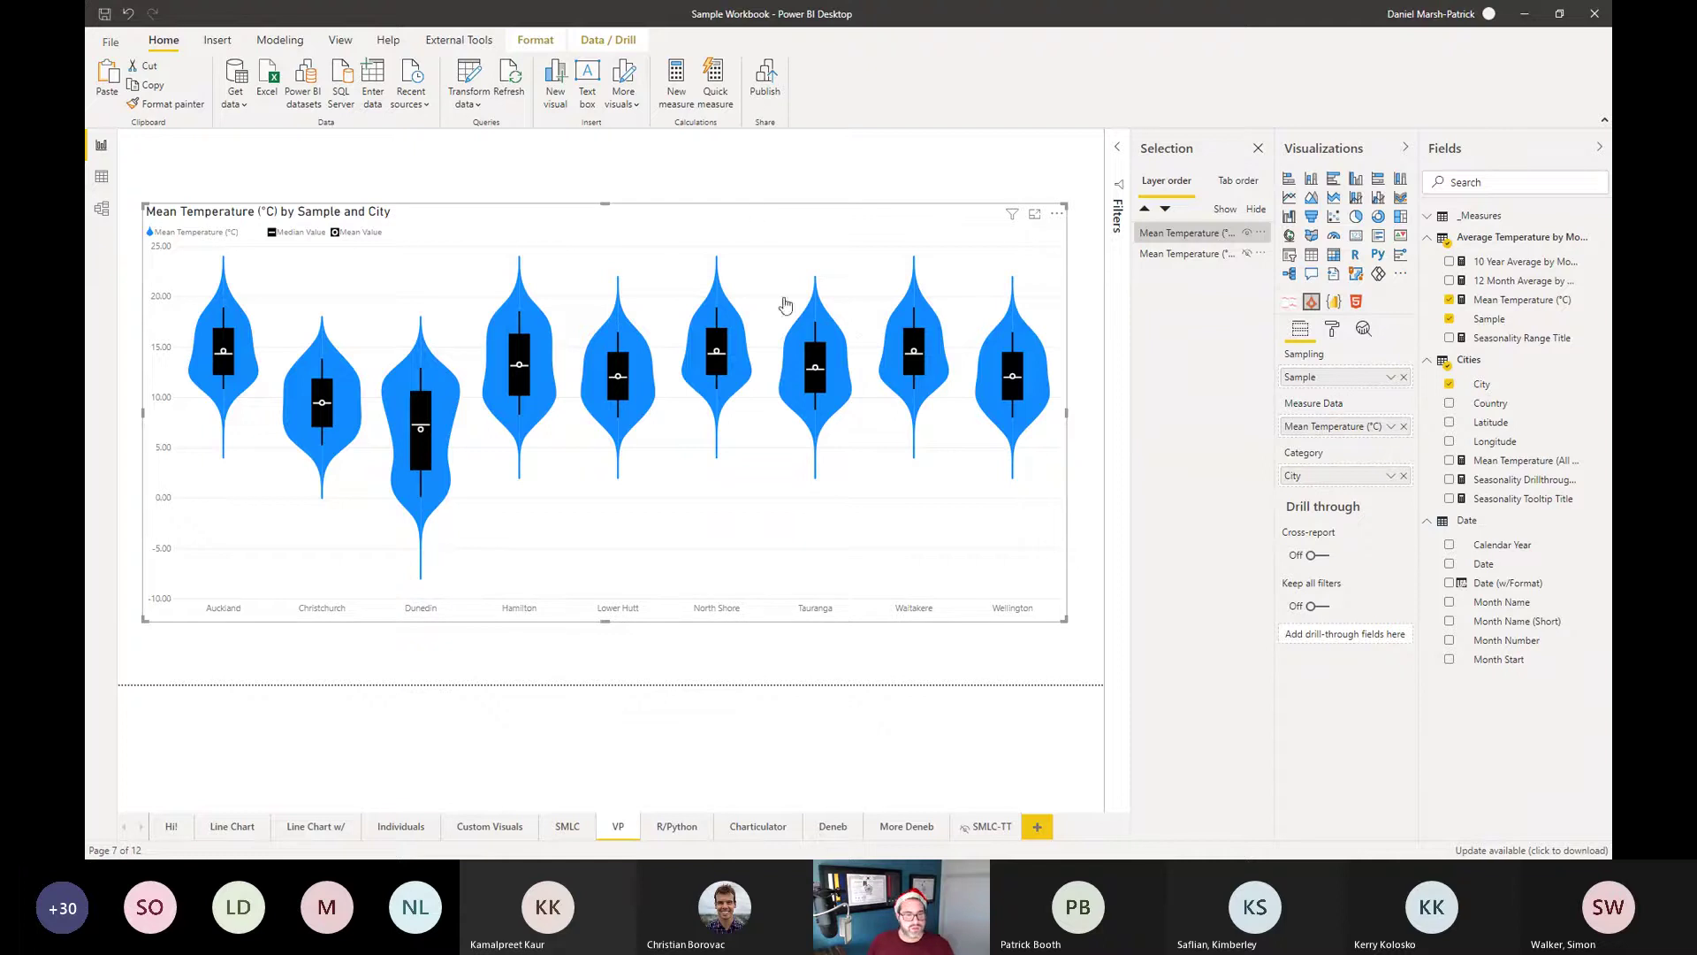
{"action": "left_click", "coordinate": [672, 827]}
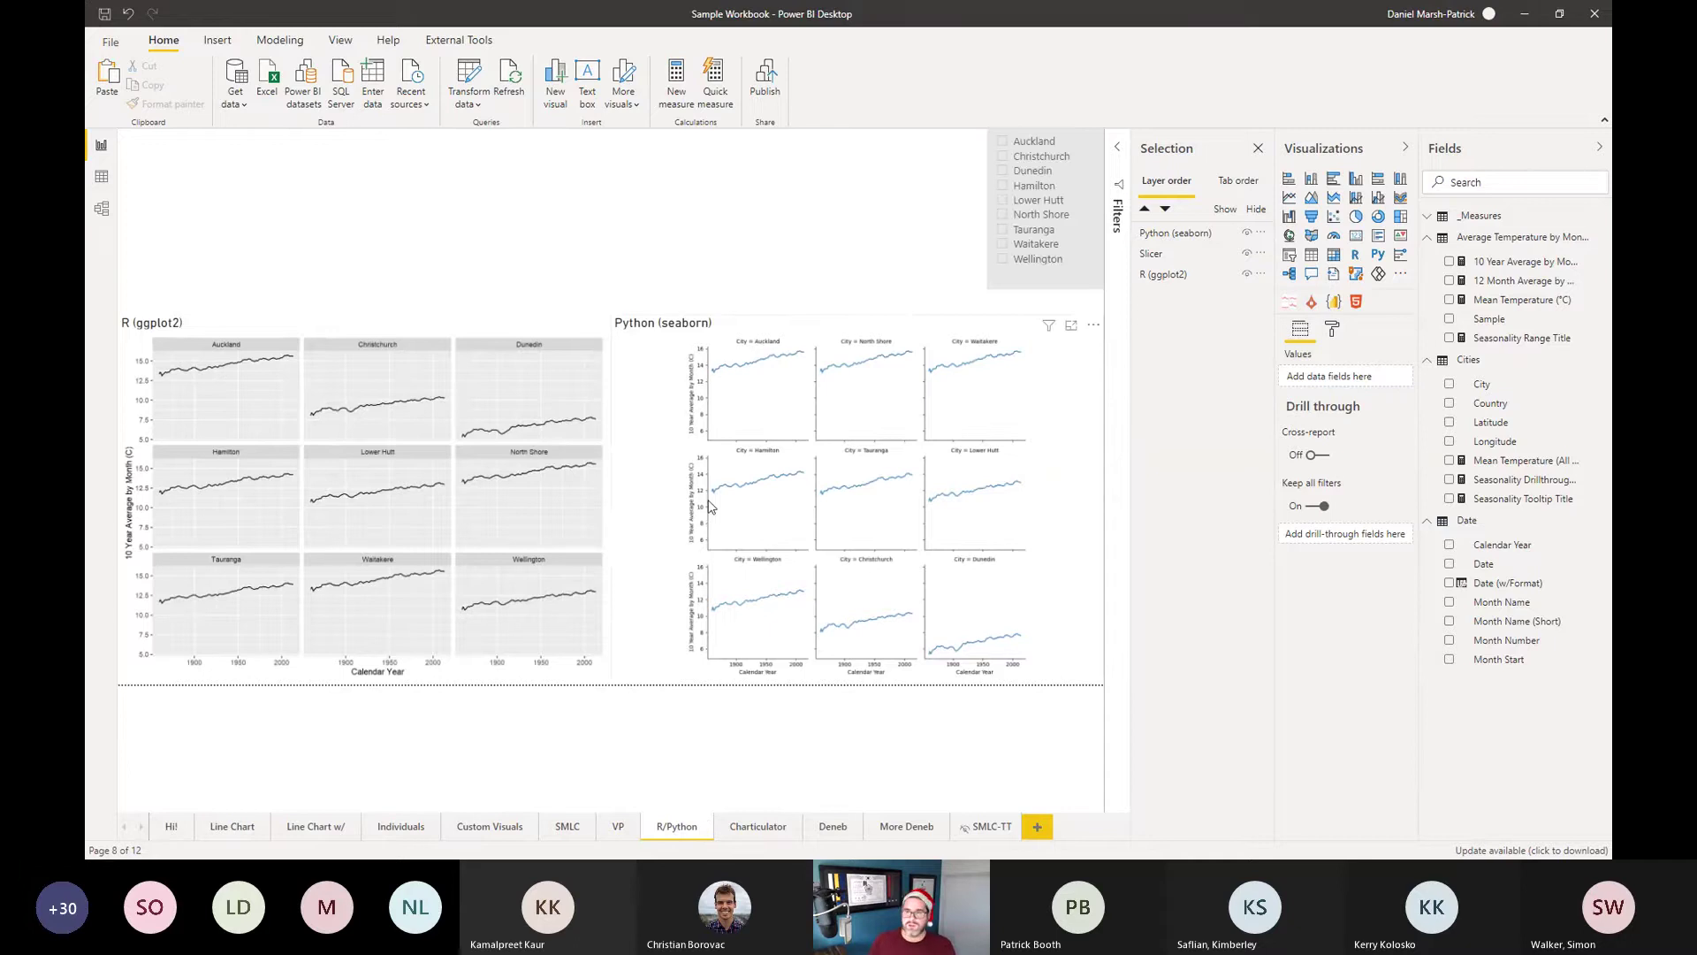
Remove the accidentally added blank R script visual and undo back to the ggplot2 visual.
{"action": "left_click", "coordinate": [1354, 253]}
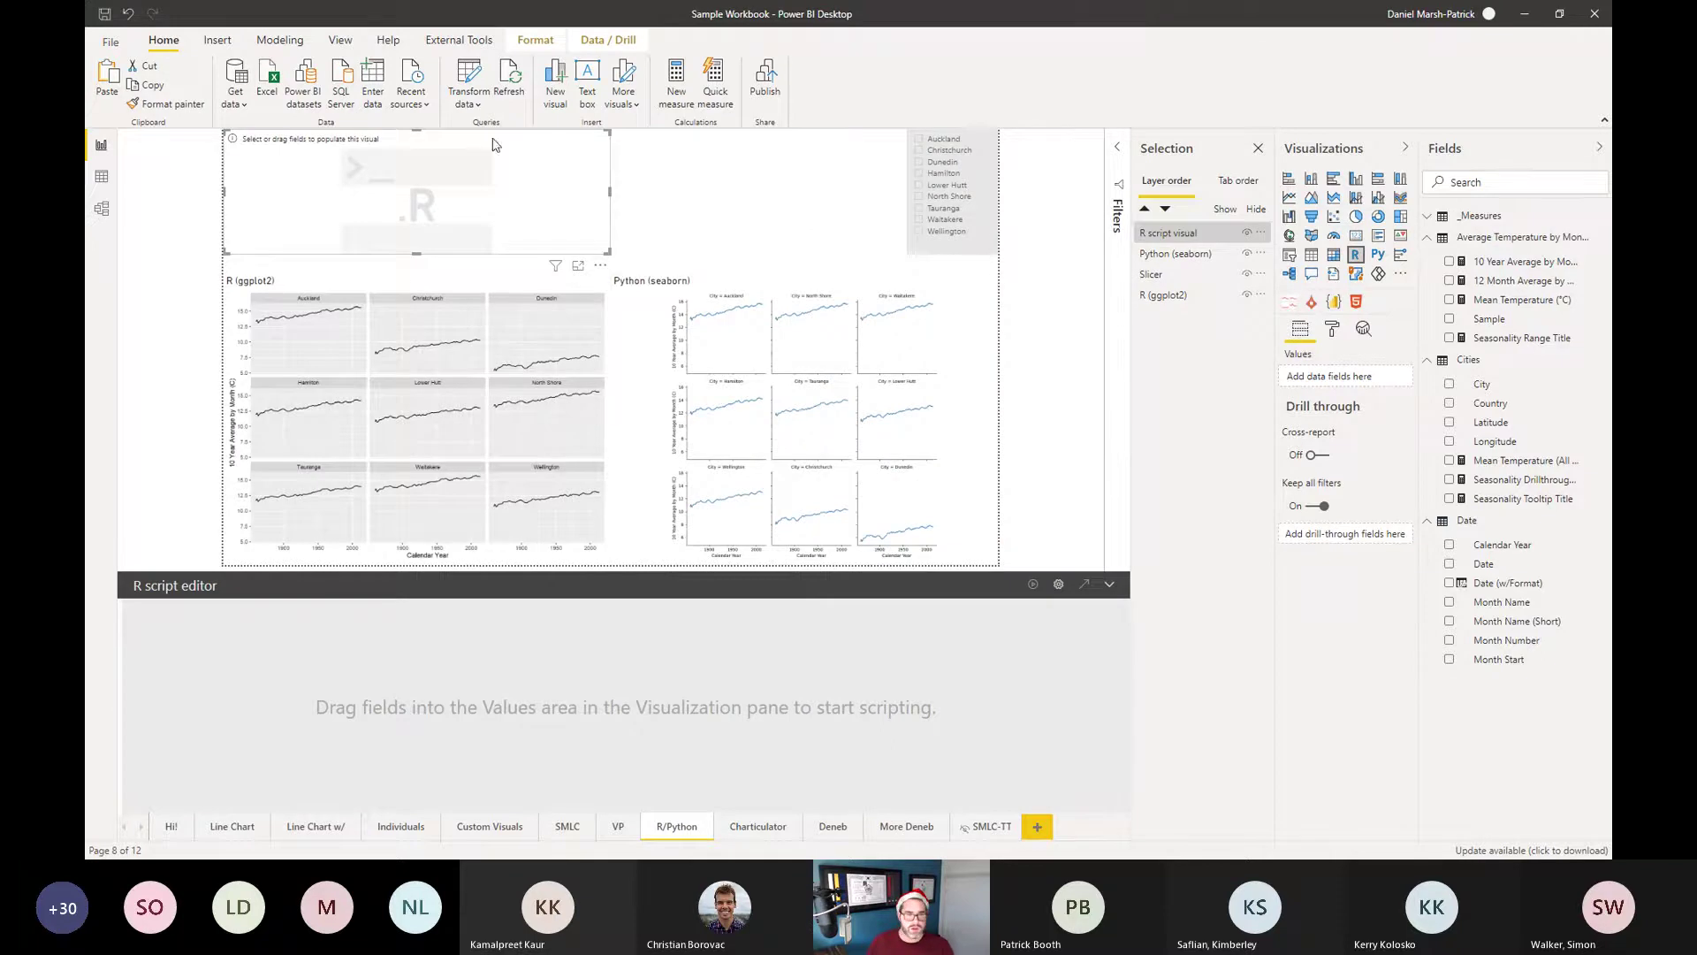
{"action": "key", "text": "Delete"}
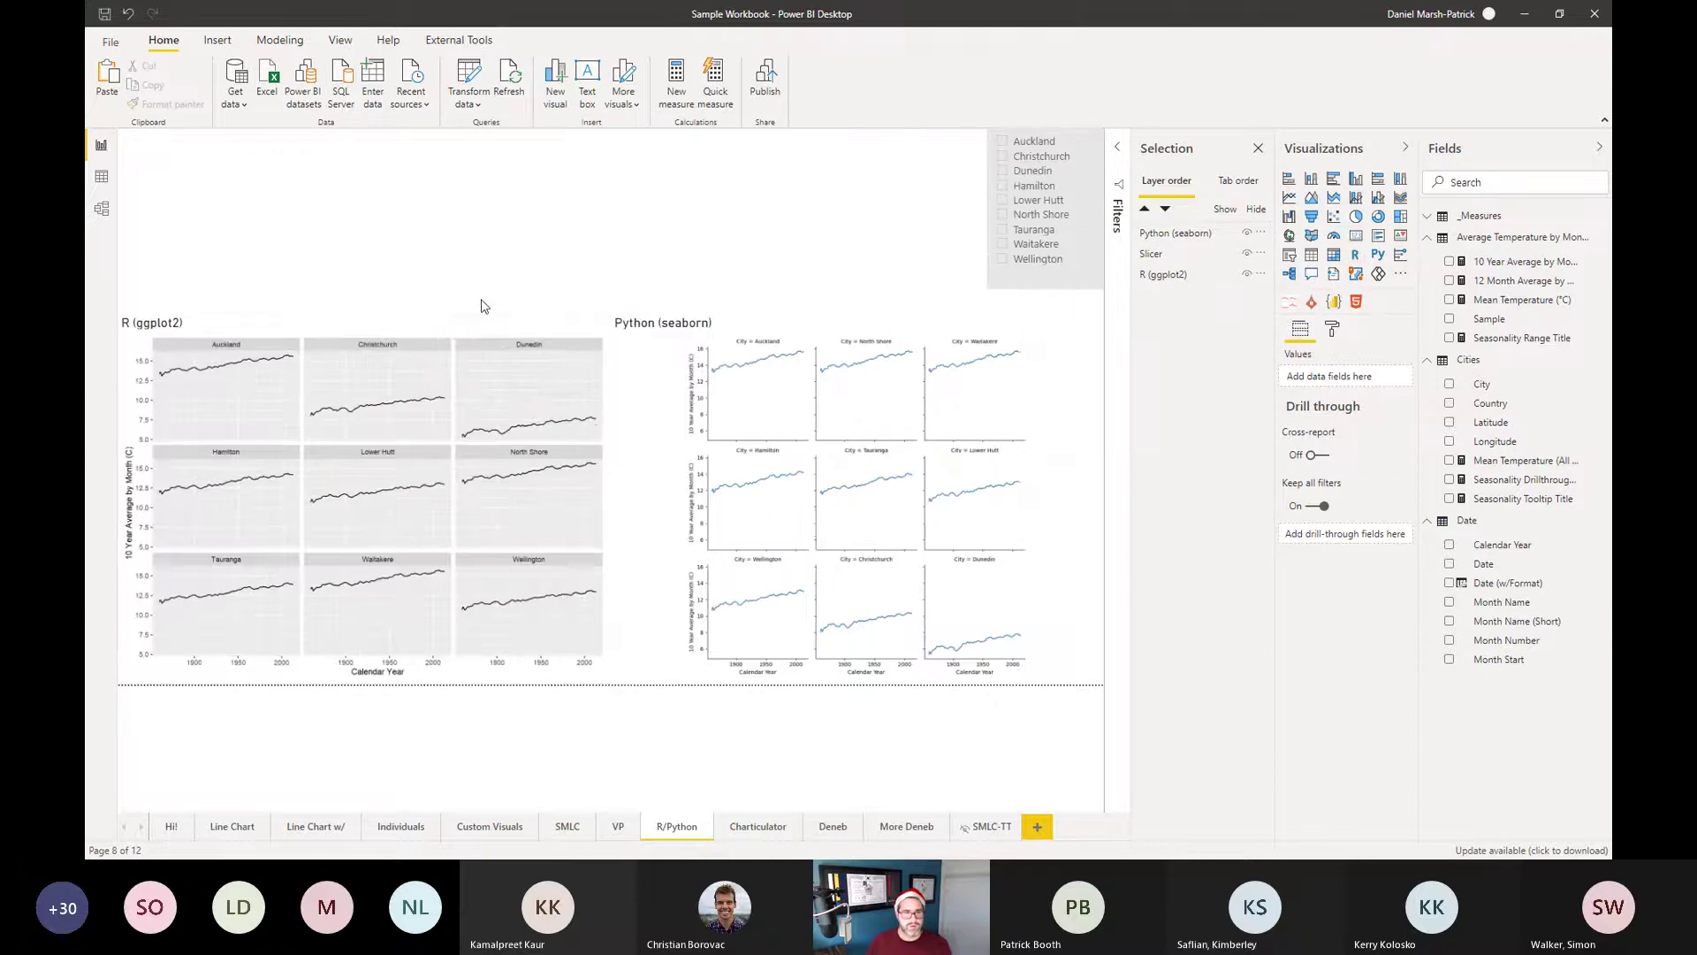
{"action": "key", "text": "ctrl+z"}
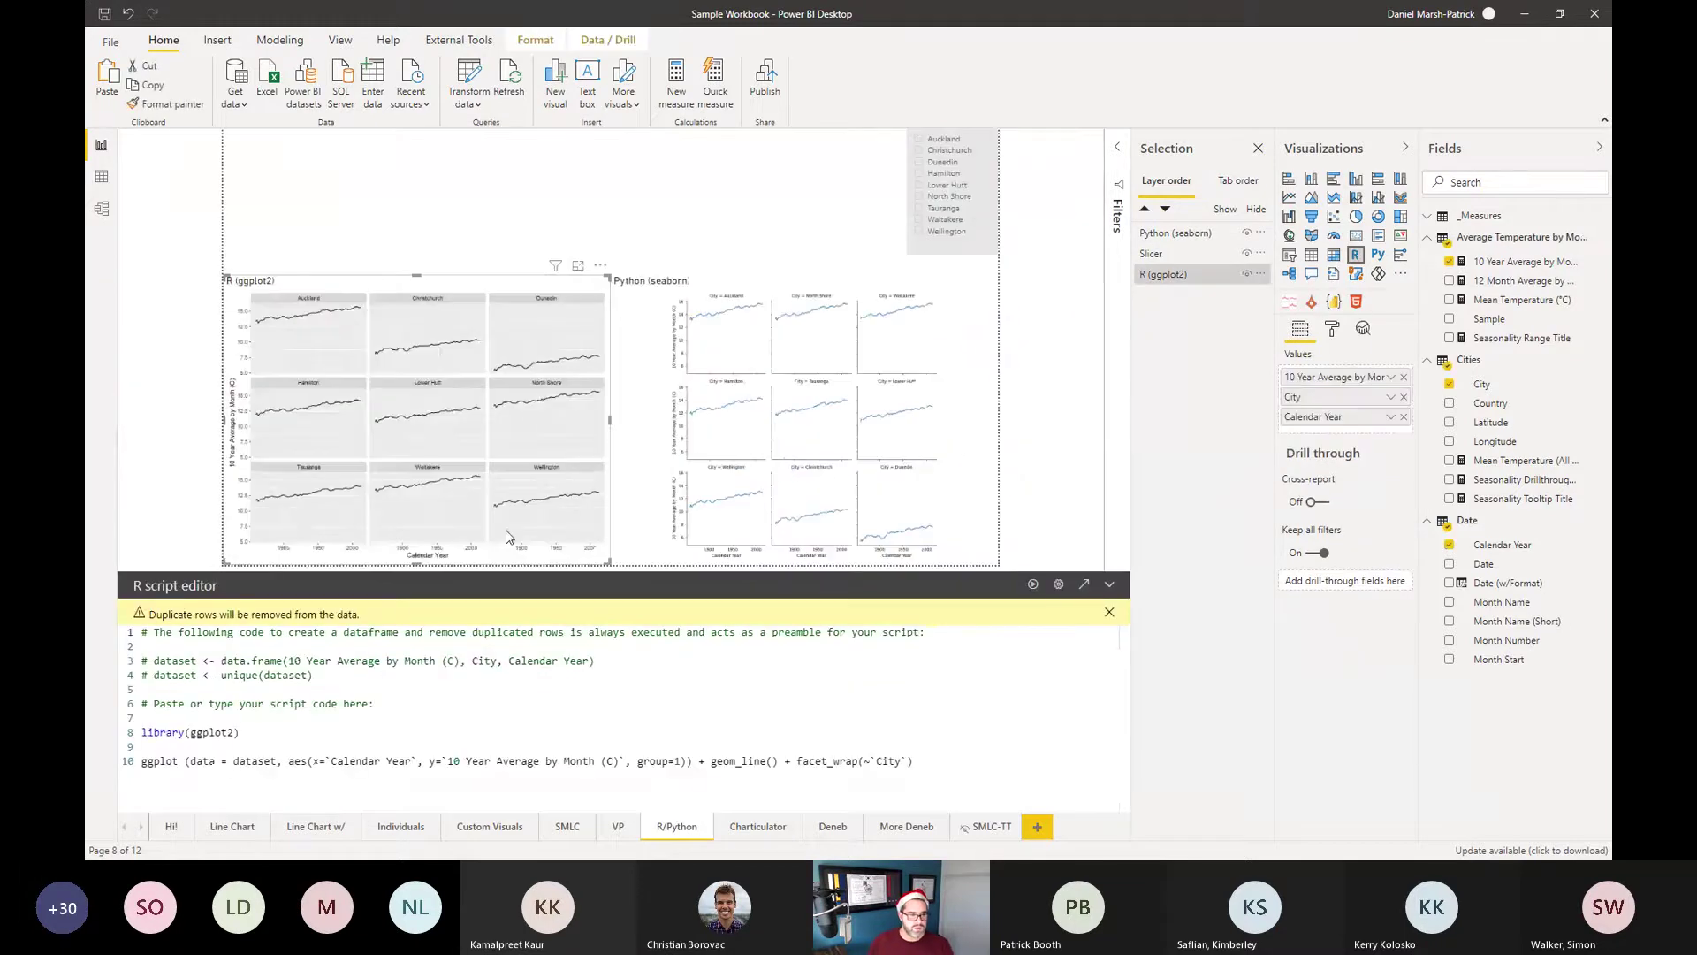
Highlight the ggplot2 library and faceted-plot lines in the R script, then view the seaborn Python script.
{"action": "left_click_drag", "start_coordinate": [257, 733], "coordinate": [143, 733]}
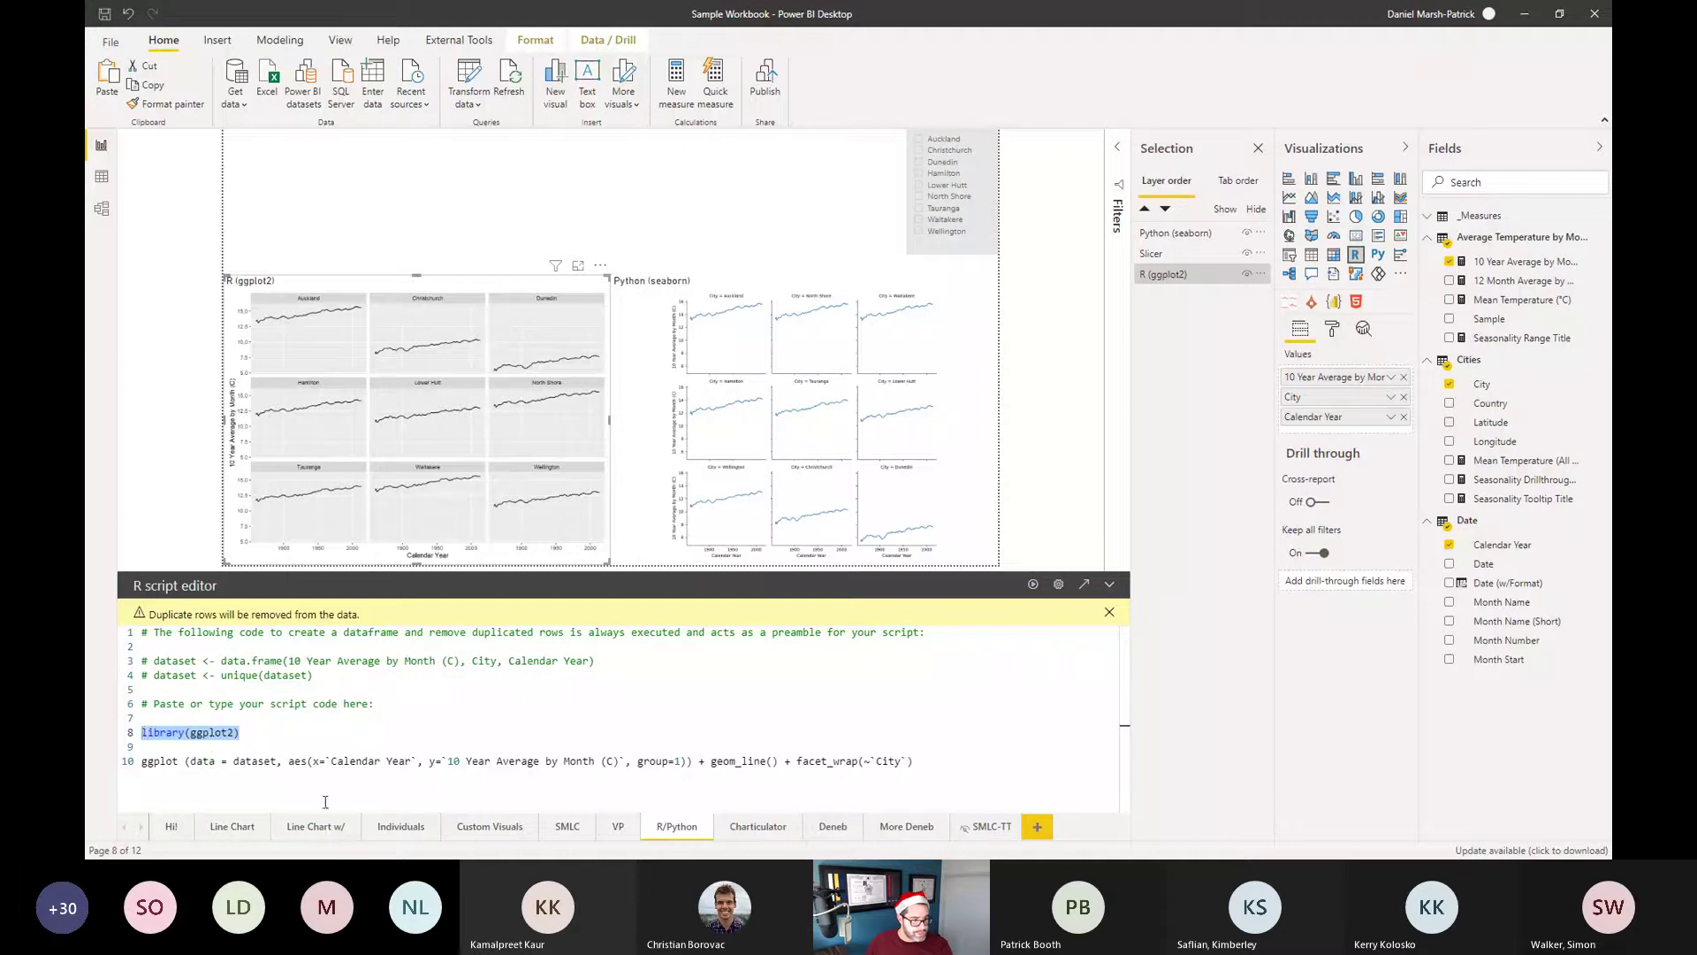
{"action": "left_click_drag", "start_coordinate": [934, 765], "coordinate": [144, 769]}
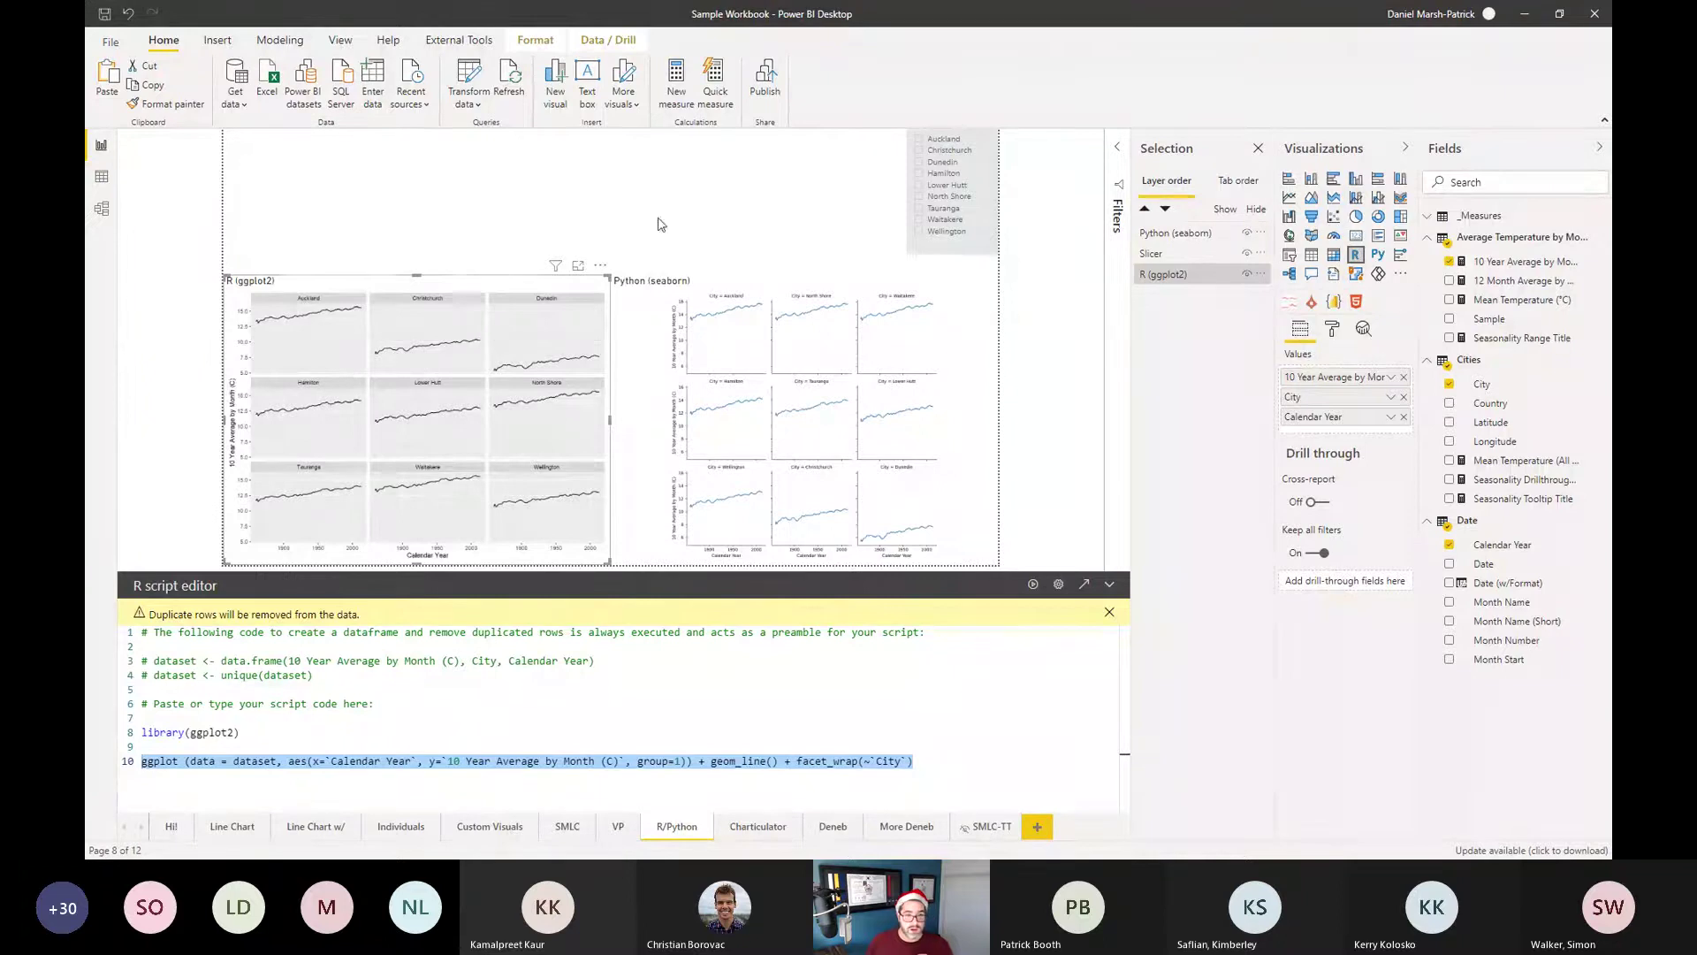
{"action": "left_click", "coordinate": [684, 213]}
{"action": "left_click", "coordinate": [856, 390]}
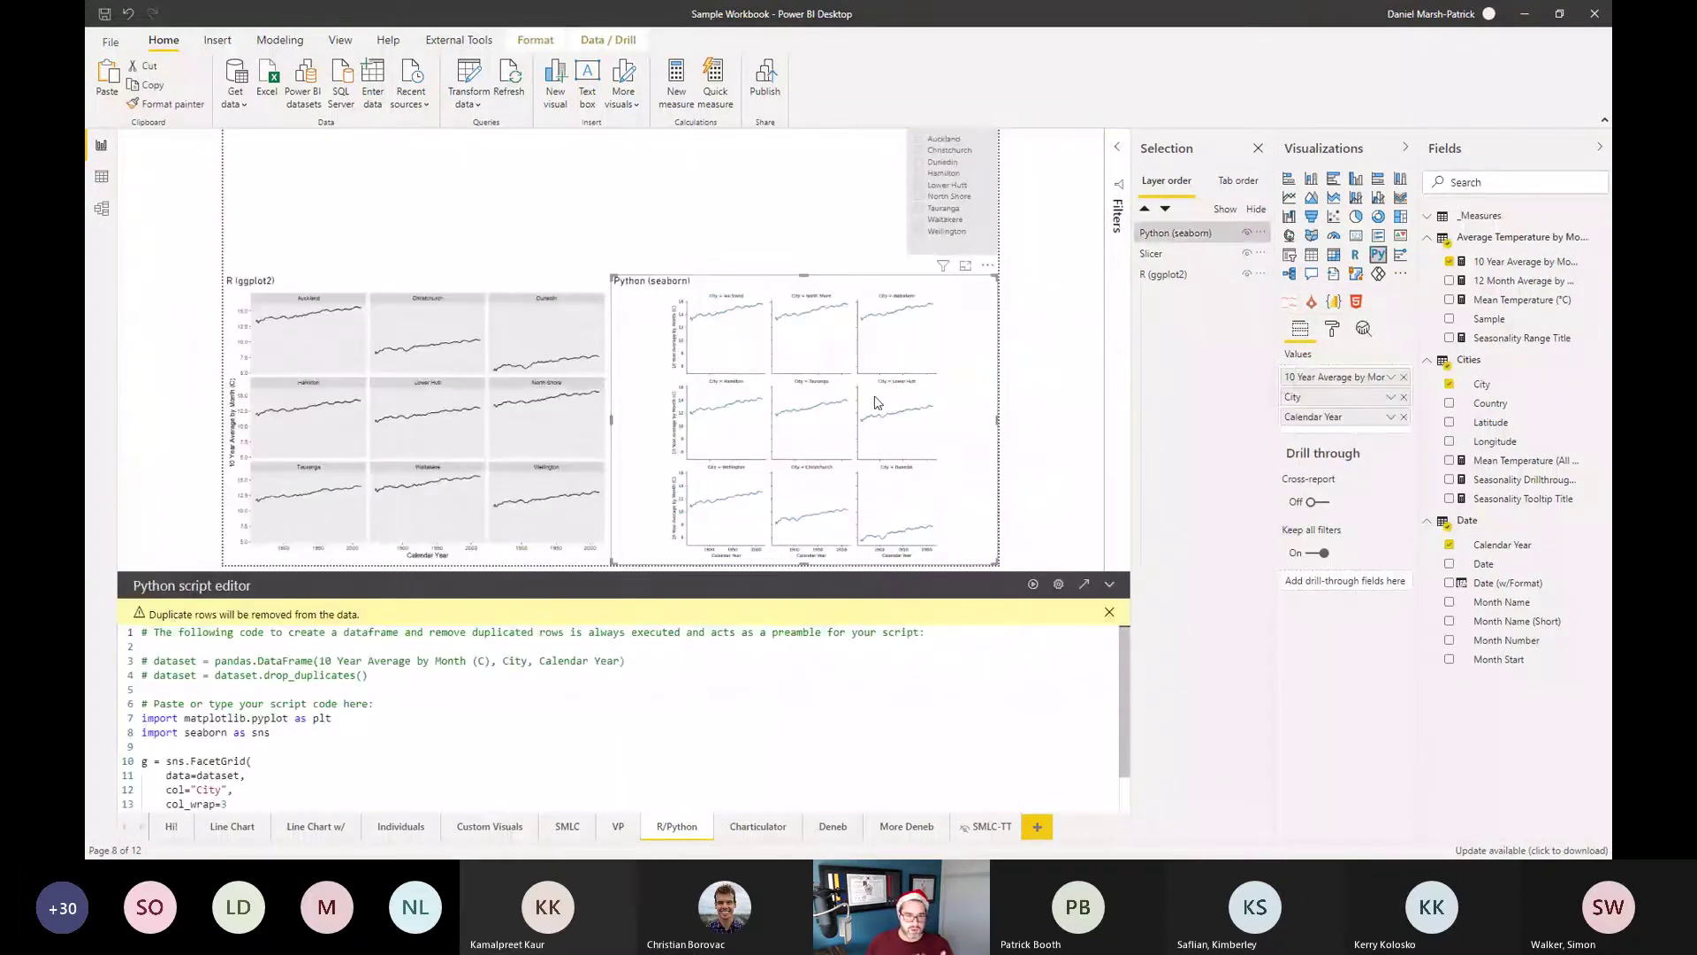
Highlight the seaborn import line in the Python script, then filter the City slicer to Lower Hutt.
{"action": "left_click_drag", "start_coordinate": [286, 736], "coordinate": [137, 747]}
{"action": "left_click", "coordinate": [358, 754]}
{"action": "scroll", "coordinate": [336, 747], "scroll_direction": "down", "scroll_amount": 1}
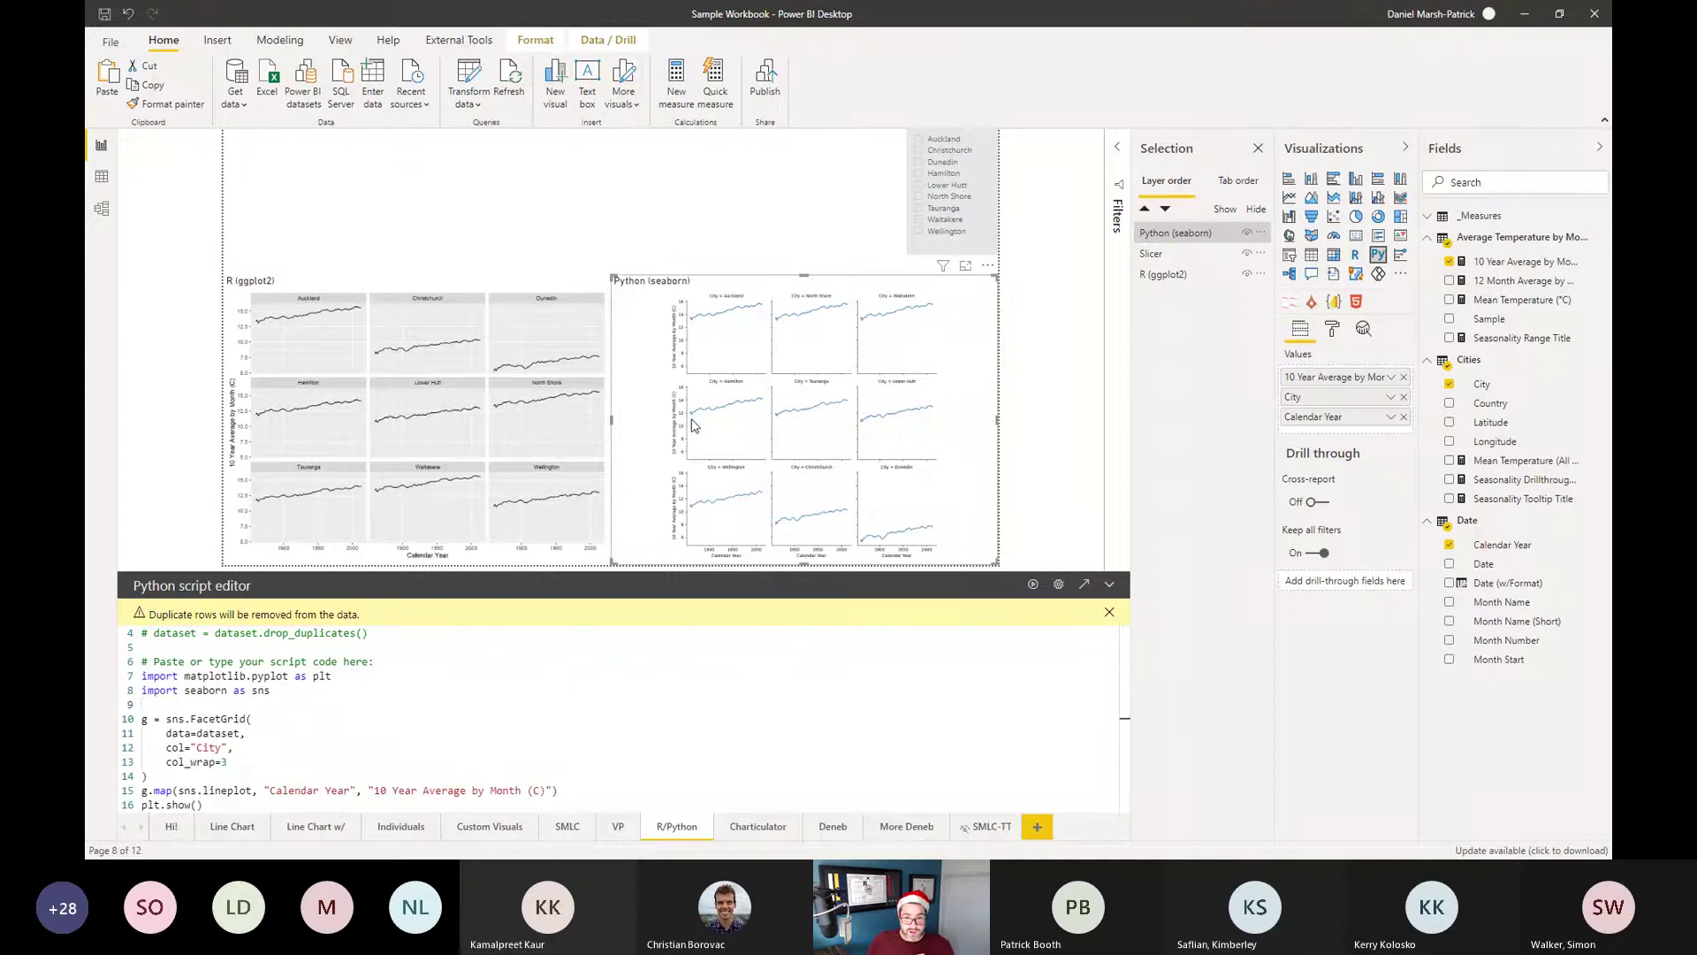
{"action": "left_click", "coordinate": [938, 198]}
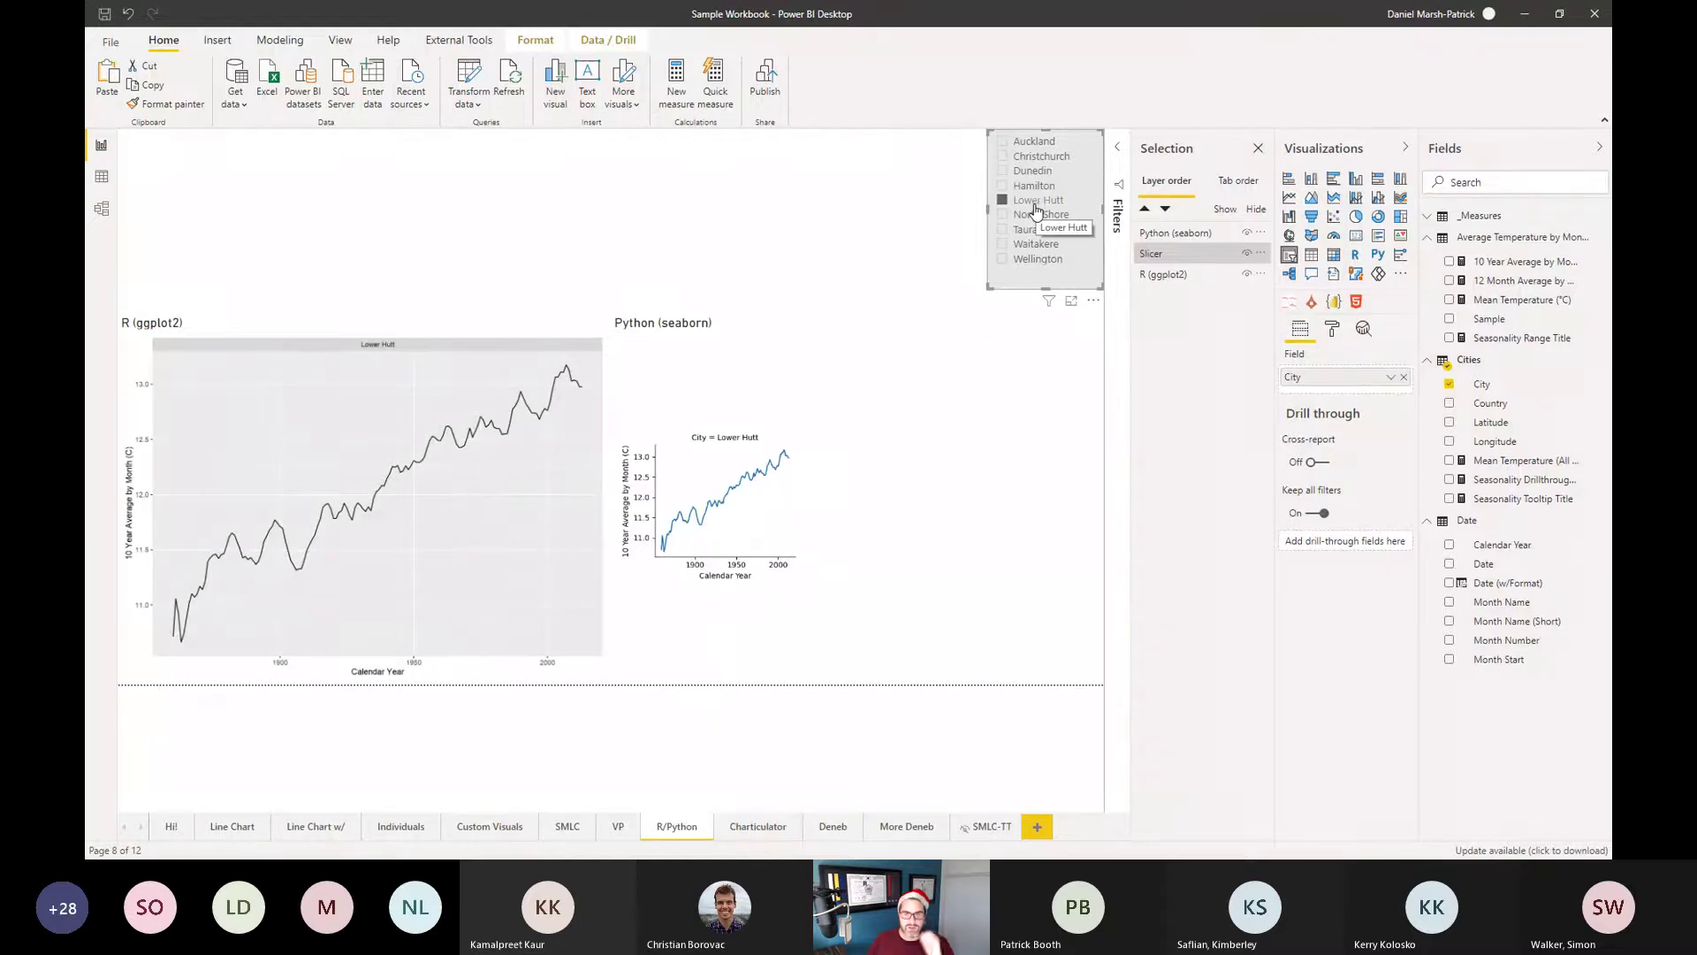
Clear the Lower Hutt slicer selection, open the Charticulator page, and switch to Chrome.
{"action": "left_click", "coordinate": [1036, 204]}
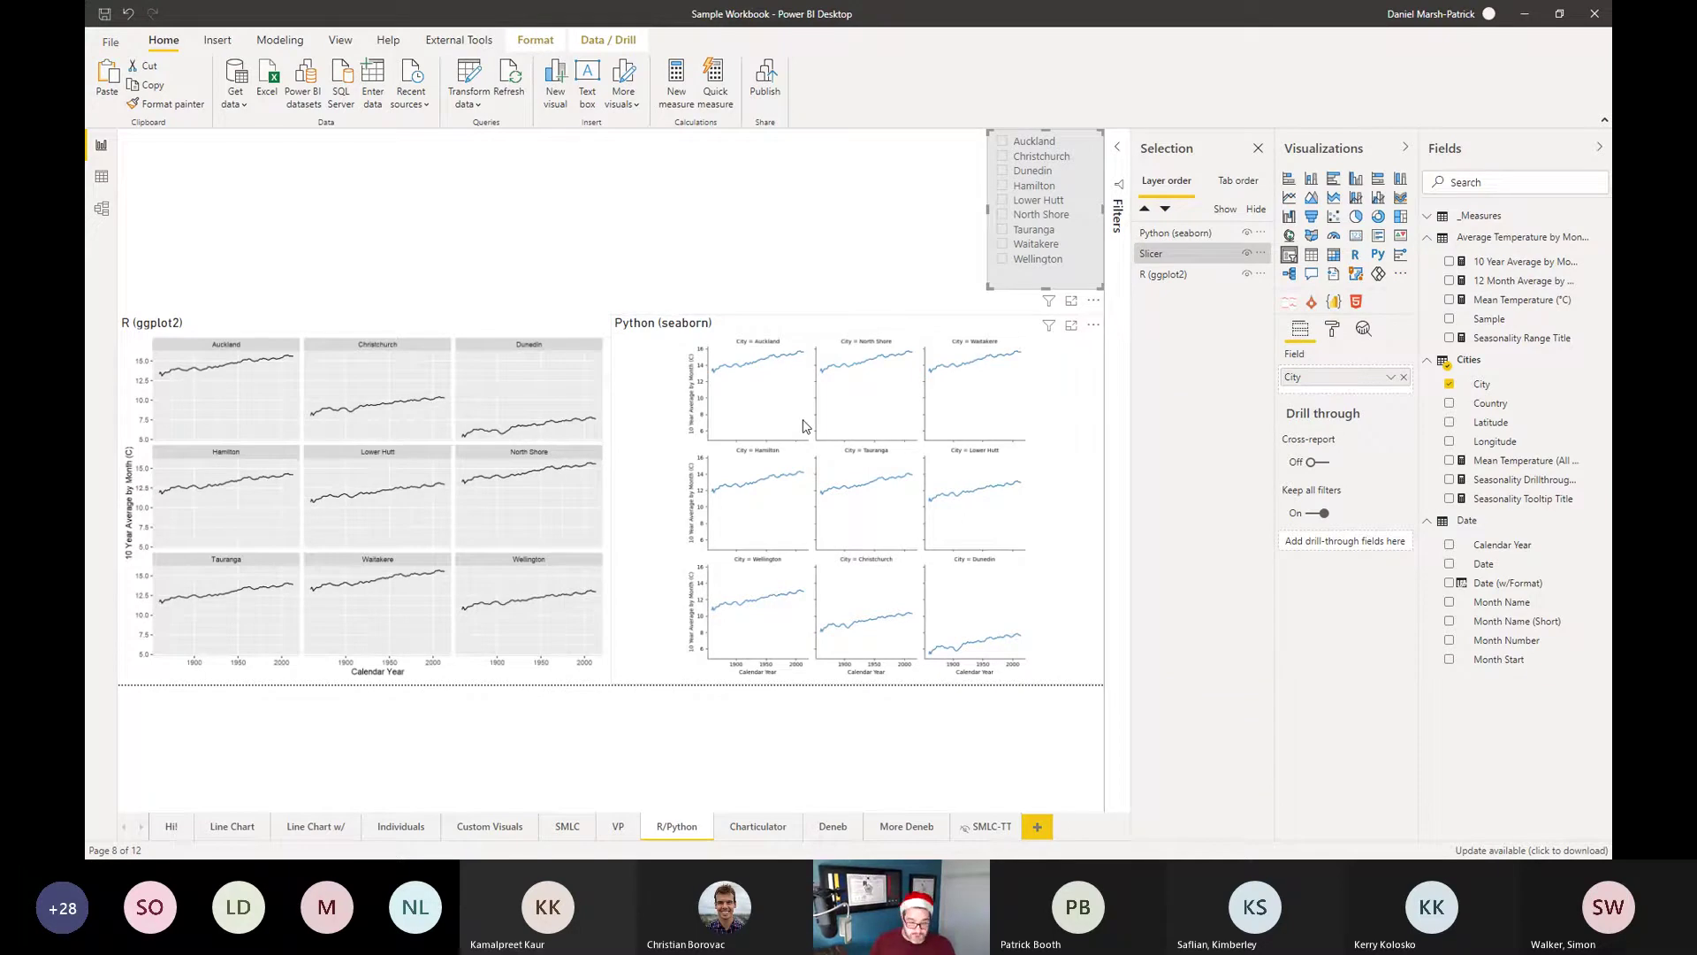
{"action": "left_click", "coordinate": [756, 826]}
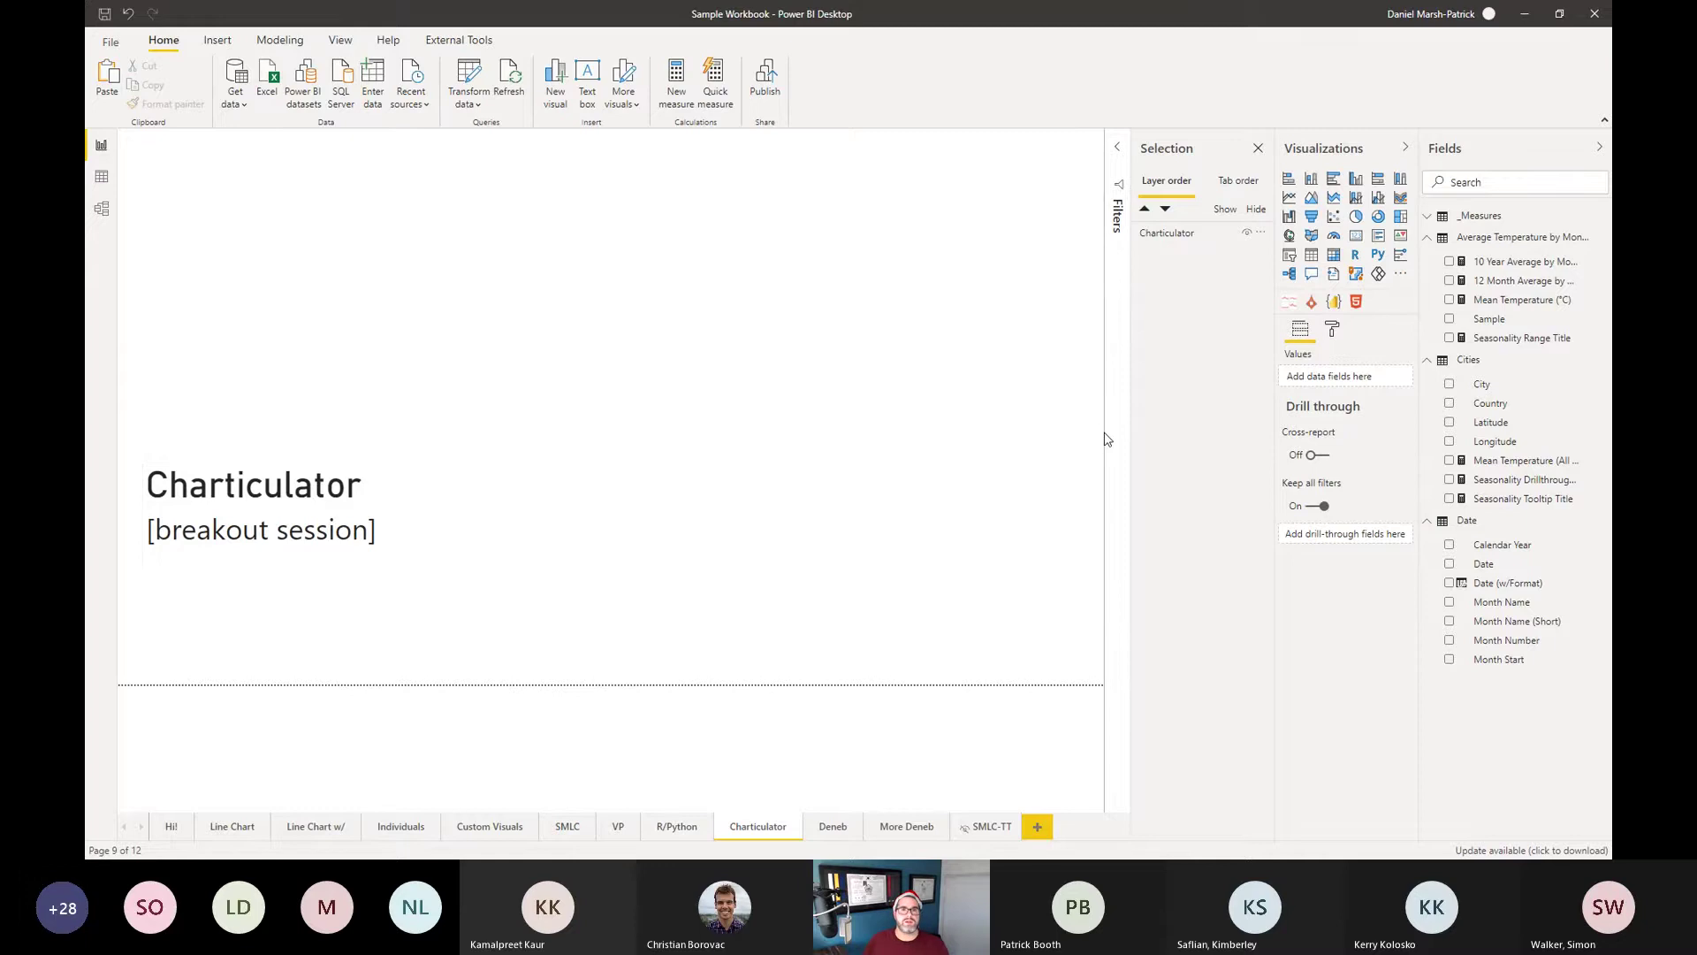
{"action": "key", "text": "alt+Tab"}
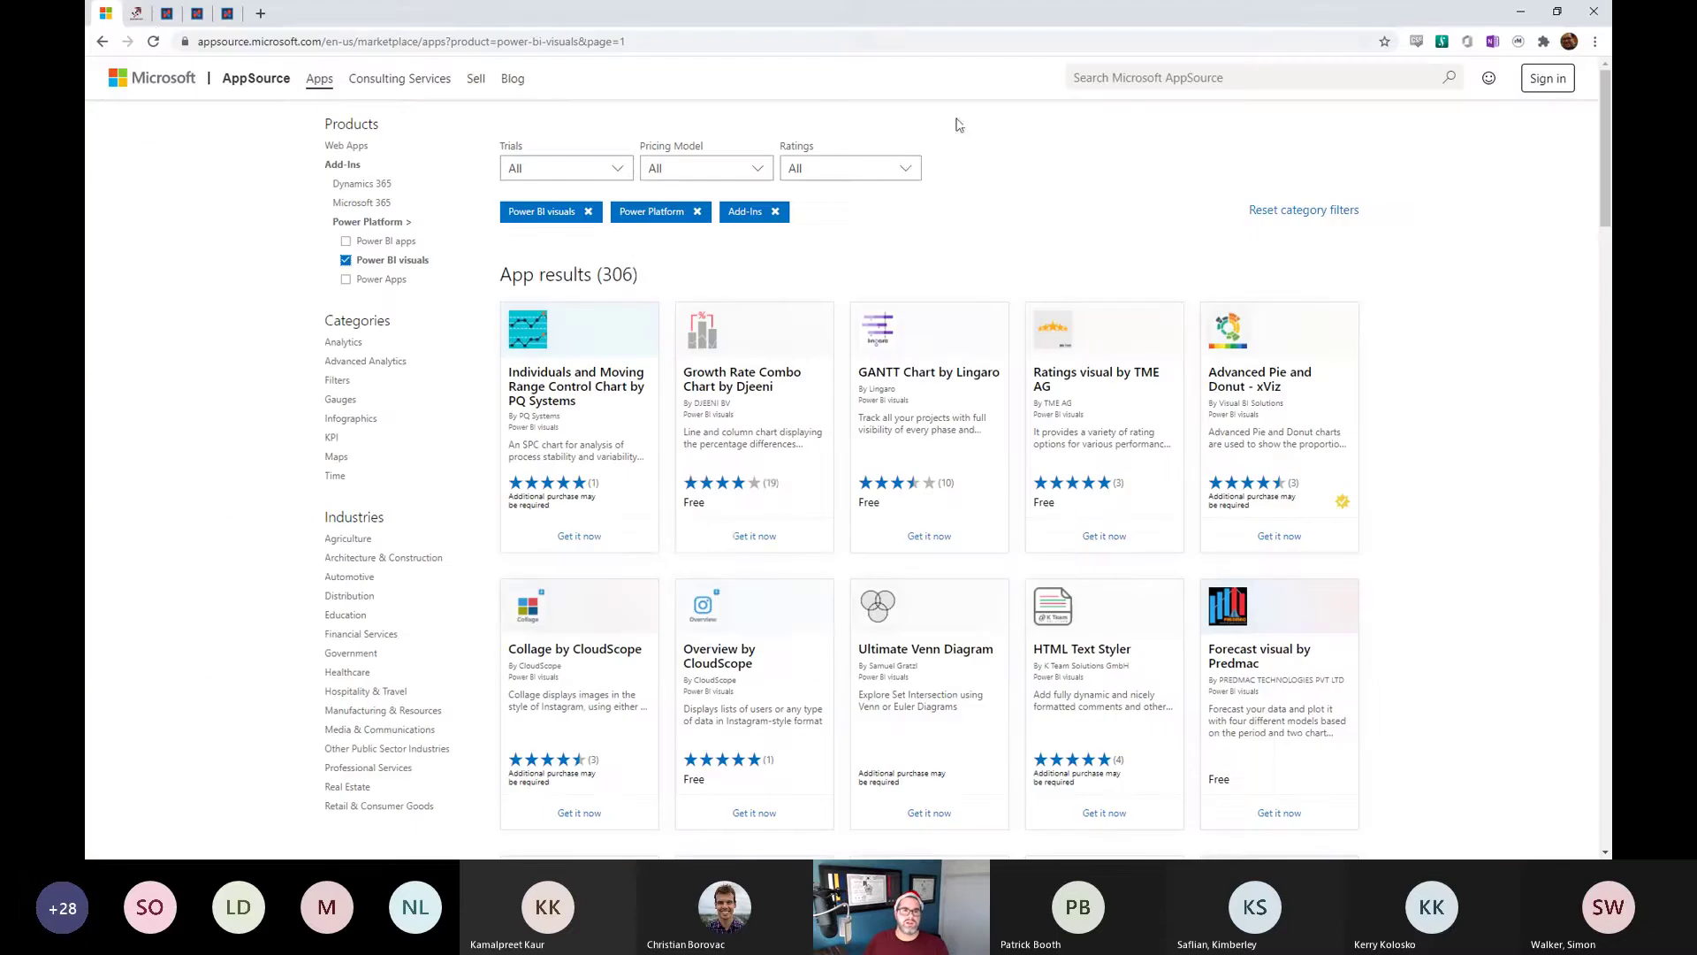
Select the radial design's plot segment in Charticulator, check its dataset column types, then return to Power BI.
{"action": "left_click", "coordinate": [168, 14]}
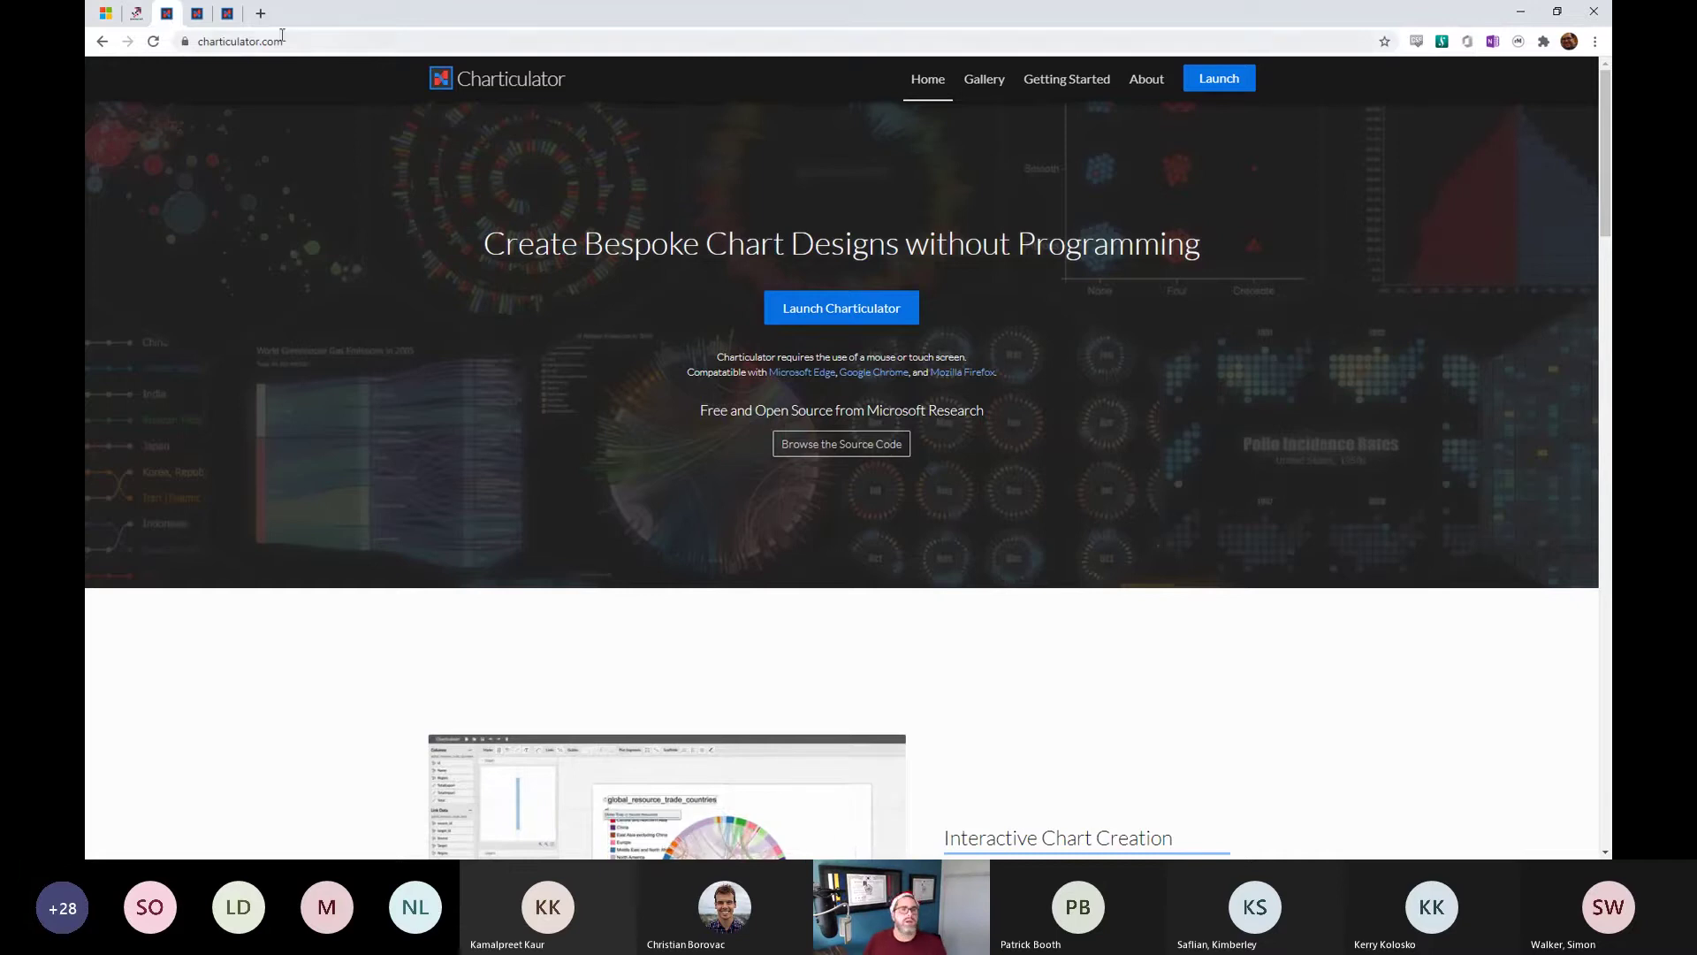
{"action": "left_click", "coordinate": [196, 17]}
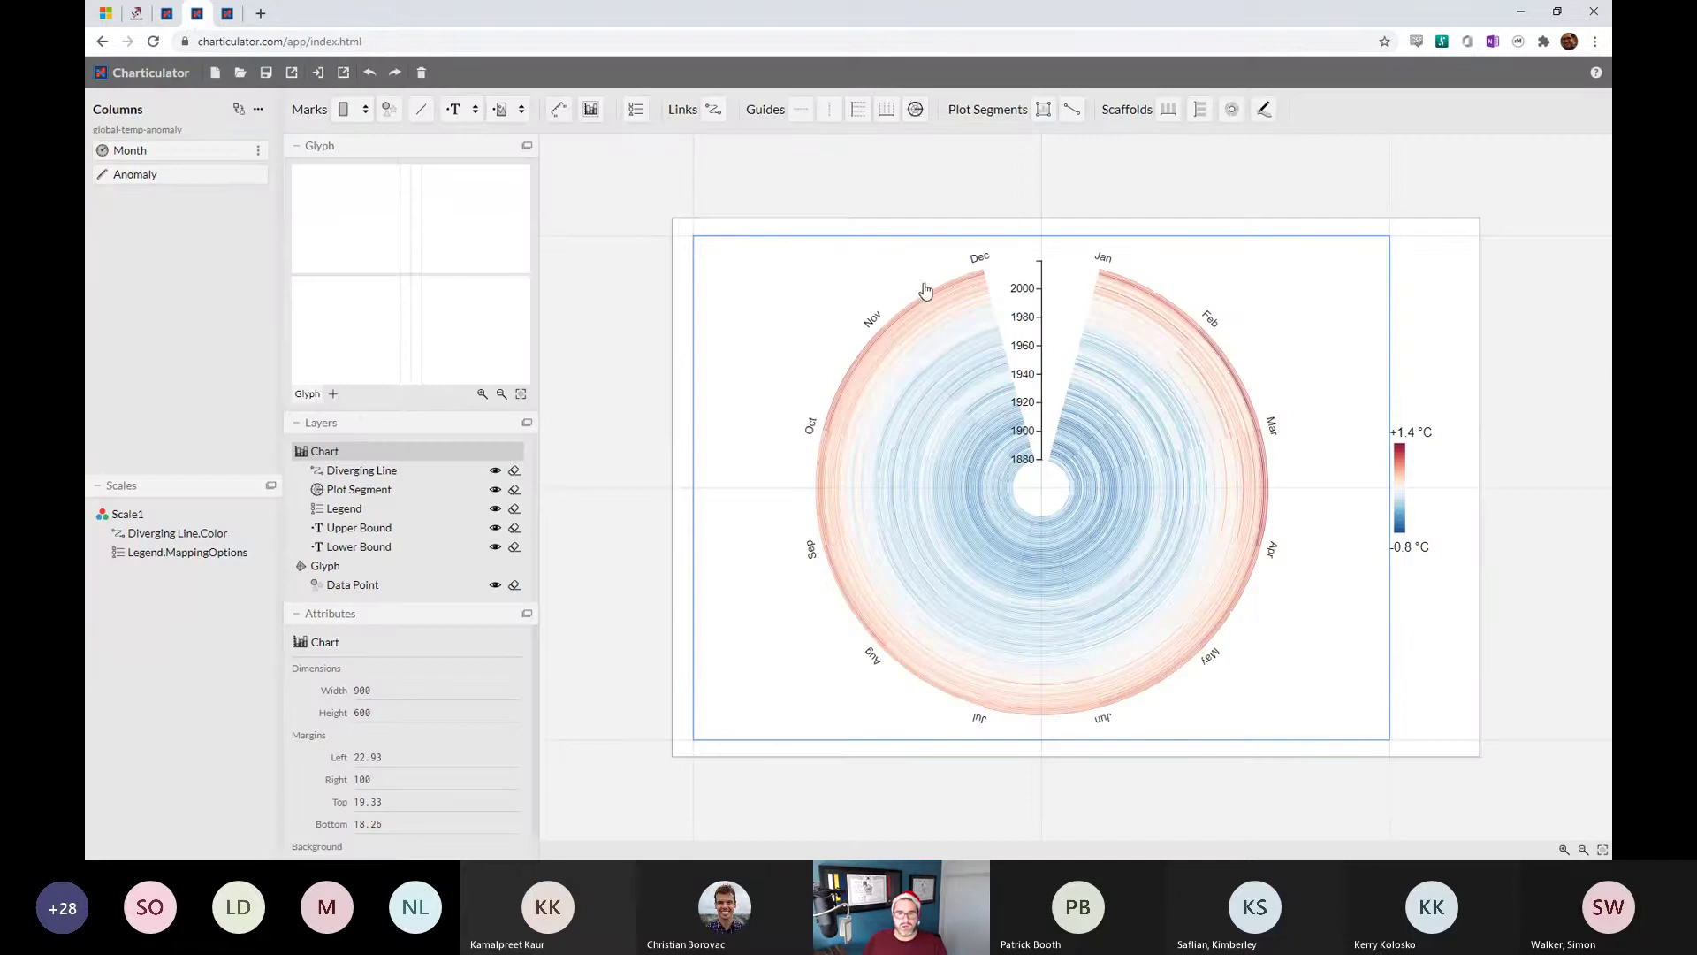
{"action": "left_click", "coordinate": [928, 342]}
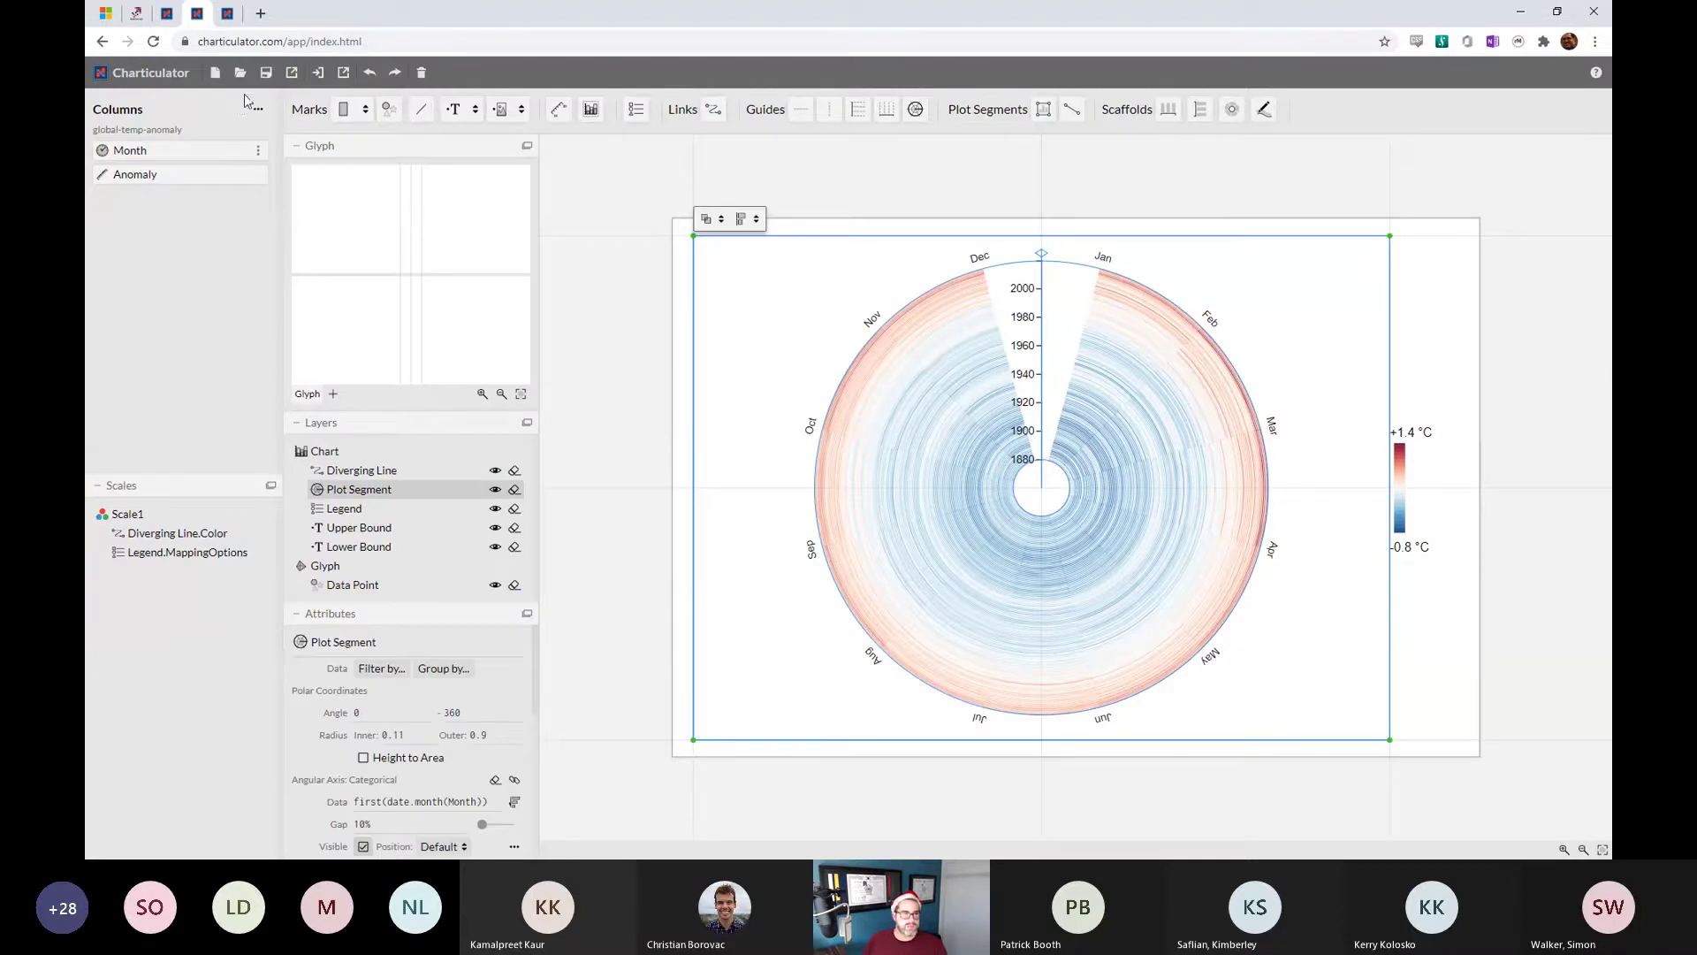
{"action": "left_click", "coordinate": [227, 16]}
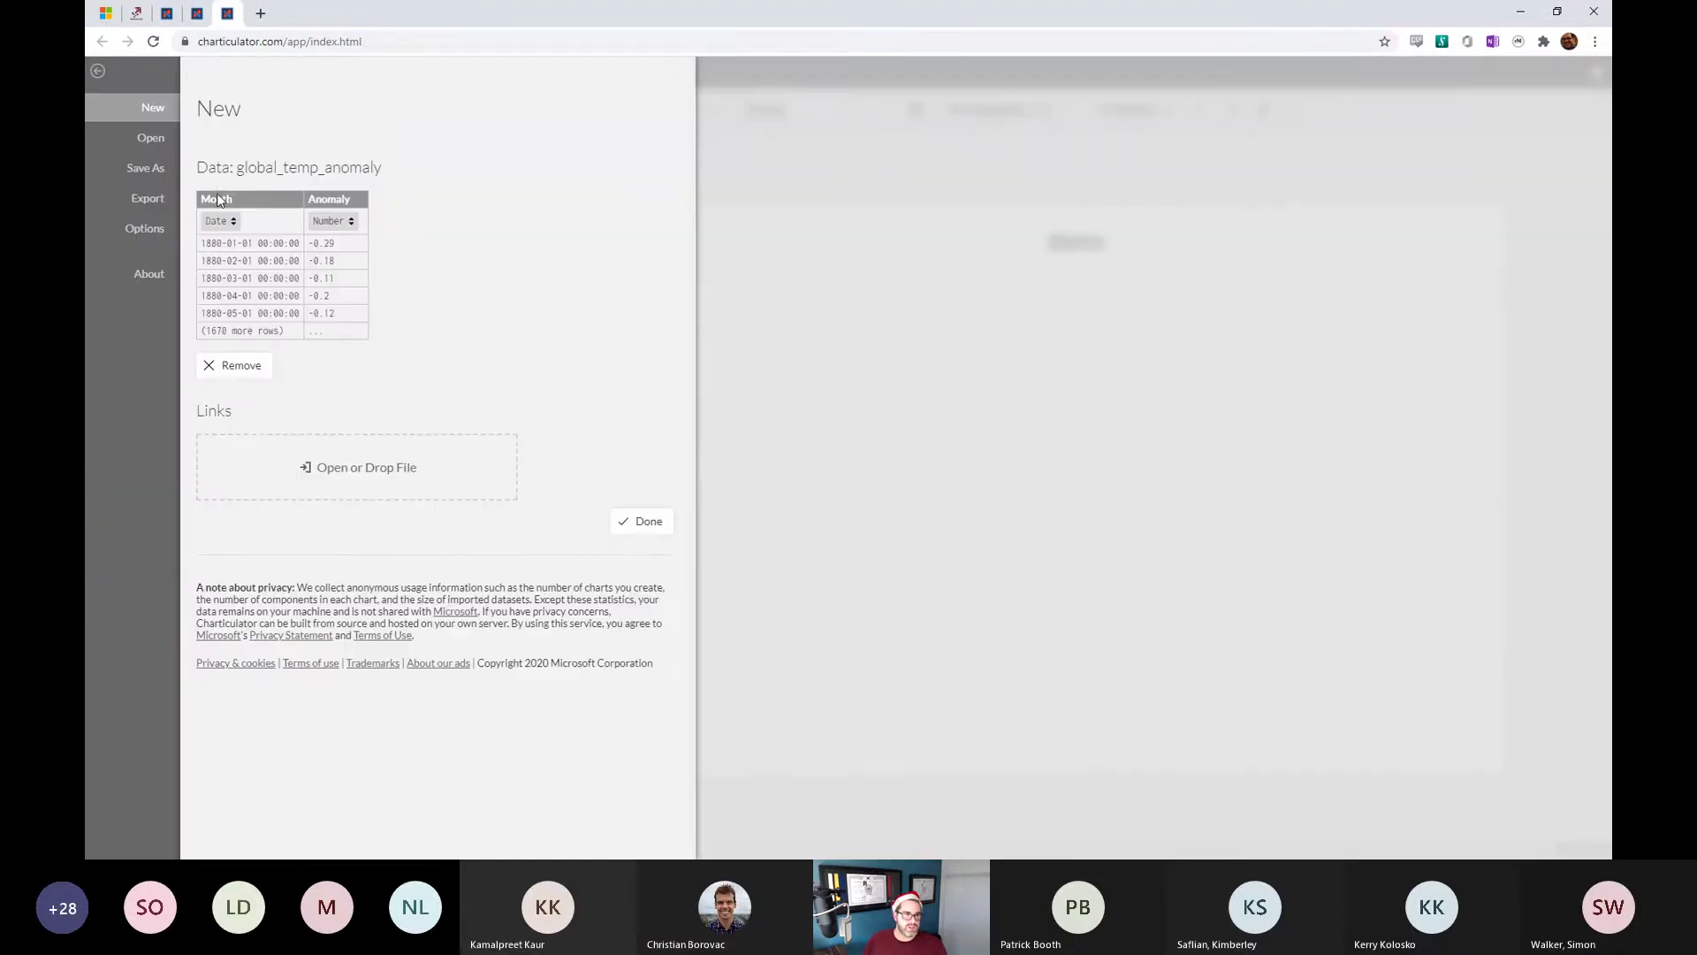
{"action": "left_click_drag", "start_coordinate": [218, 252], "coordinate": [336, 250]}
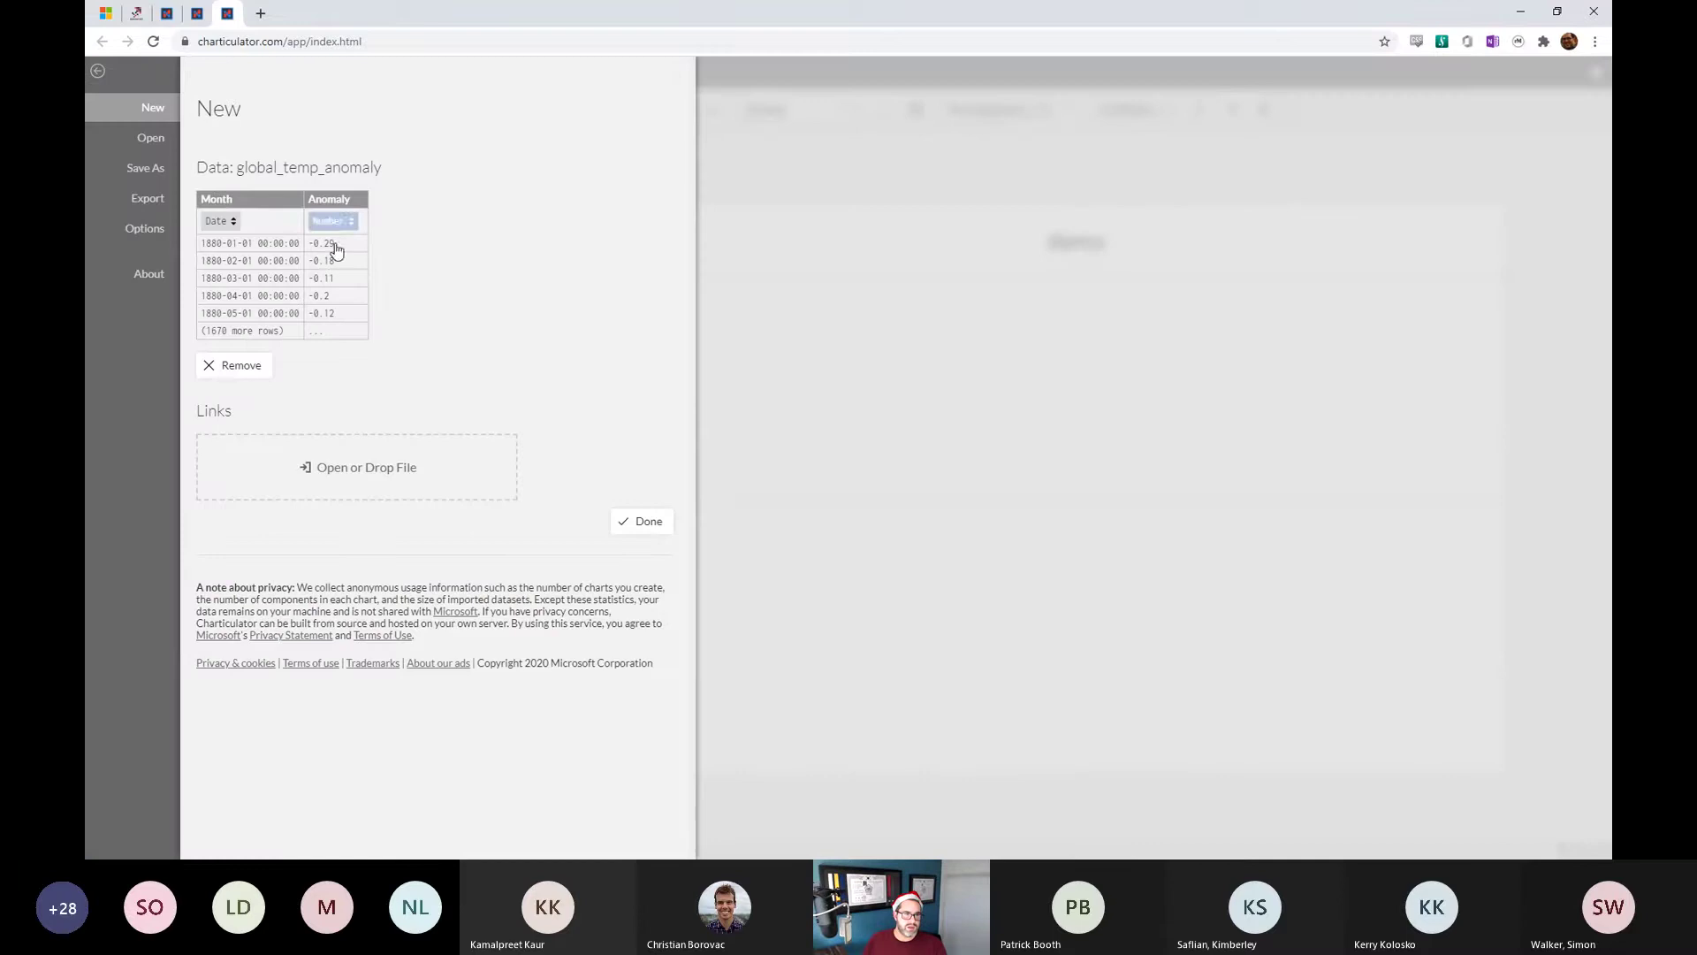
{"action": "left_click", "coordinate": [201, 14]}
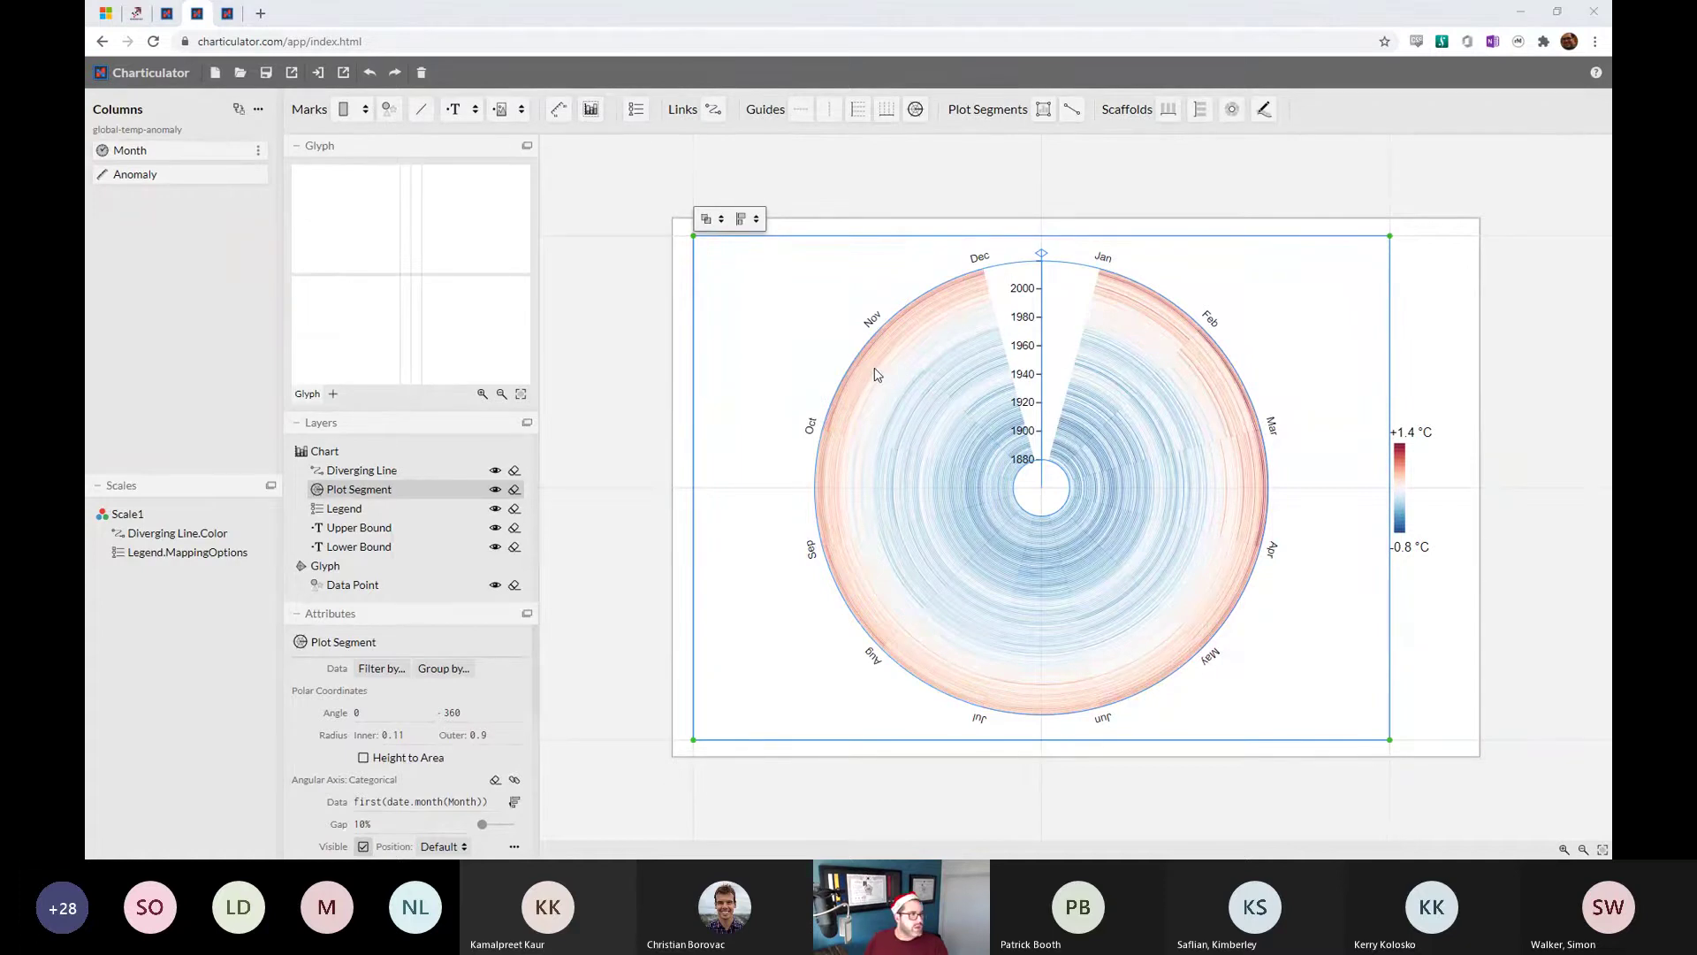
{"action": "key", "text": "alt+Tab"}
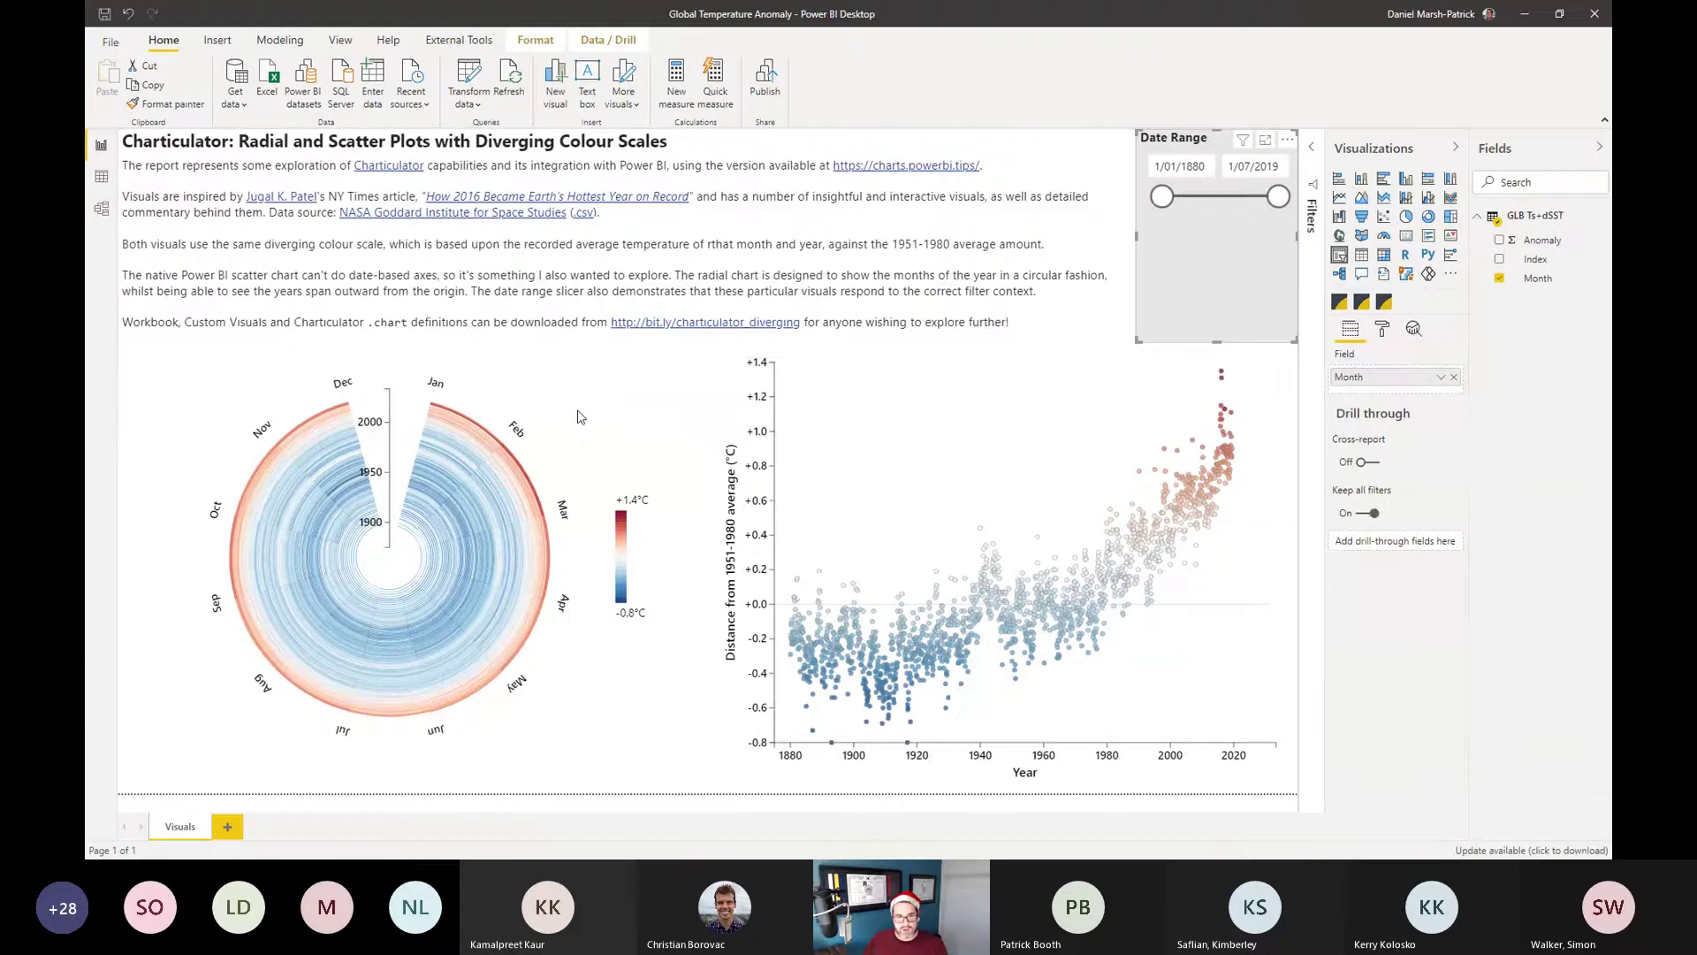
Select the radial chart and test the Date Range slider: end at 1962, back to 2019, start at 1925.
{"action": "left_click", "coordinate": [400, 426]}
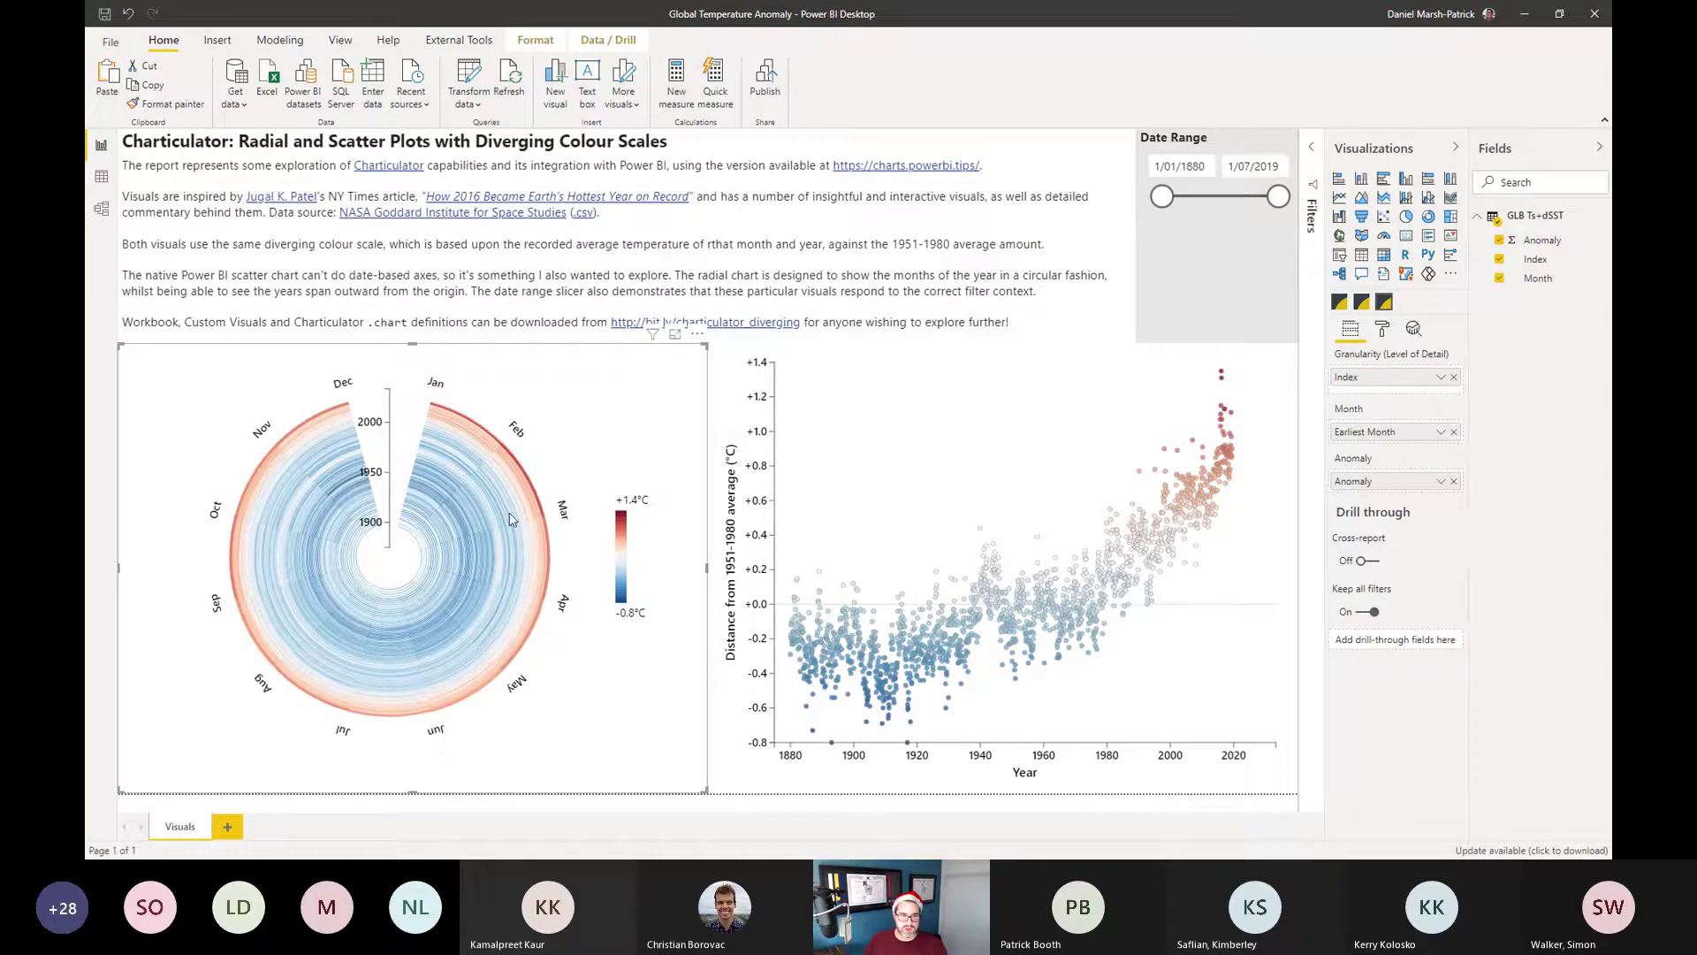
{"action": "left_click_drag", "start_coordinate": [1275, 209], "coordinate": [1225, 209]}
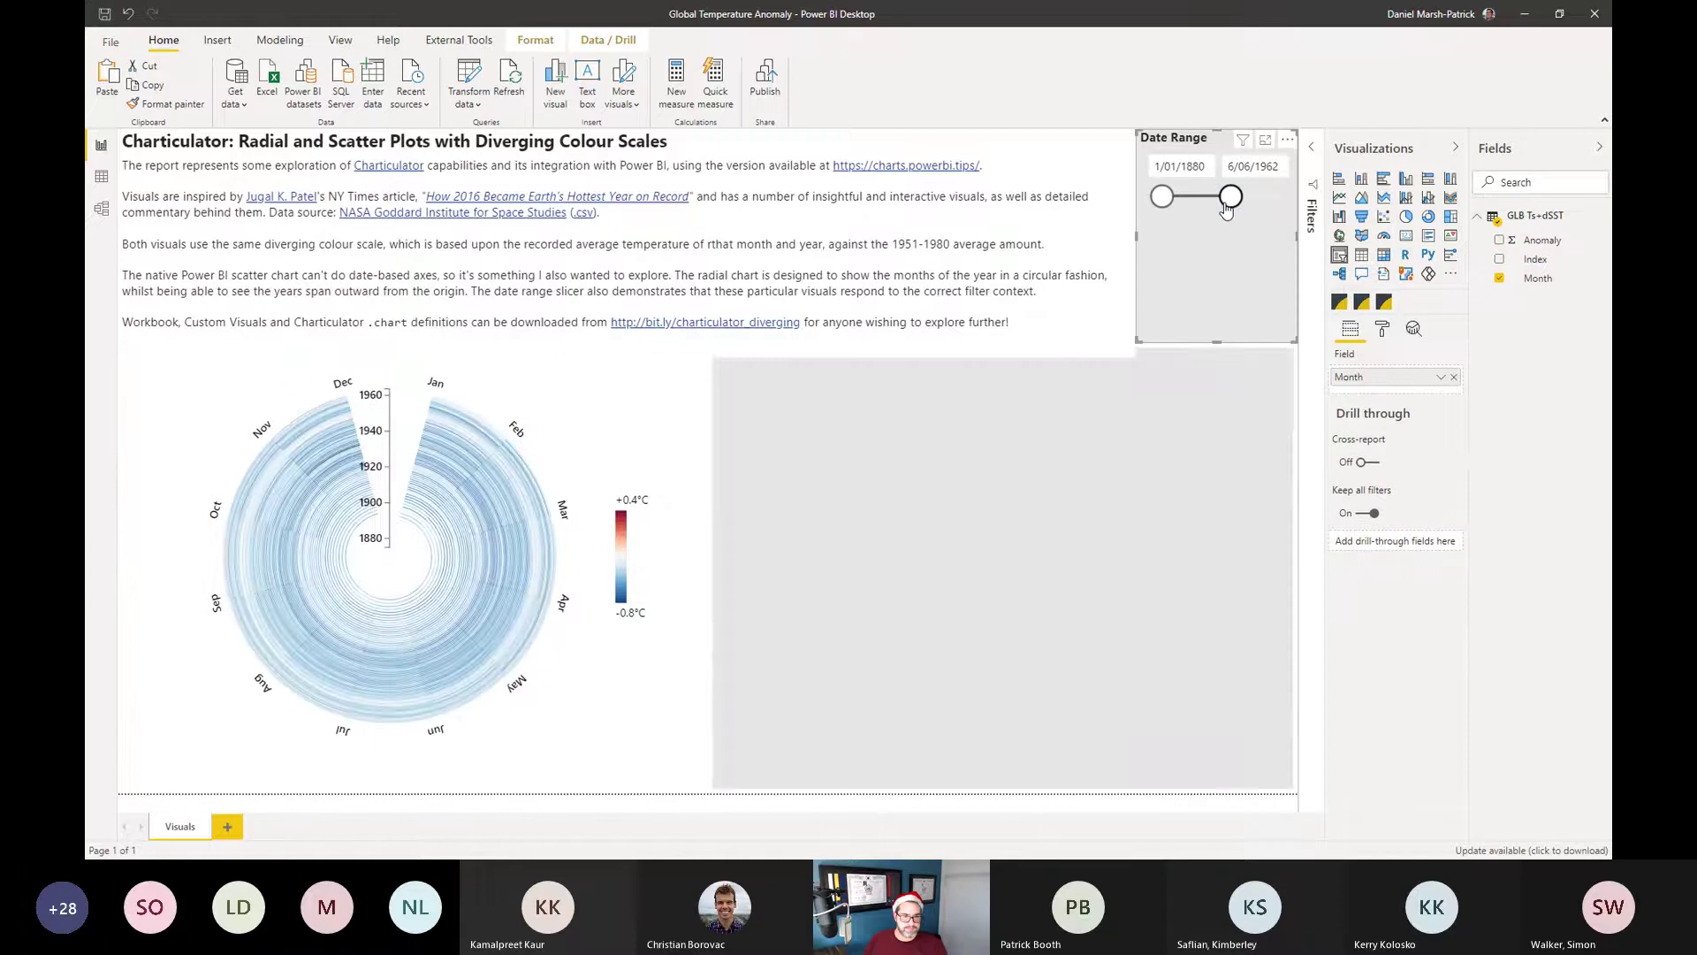
{"action": "left_click_drag", "start_coordinate": [1240, 206], "coordinate": [1281, 205]}
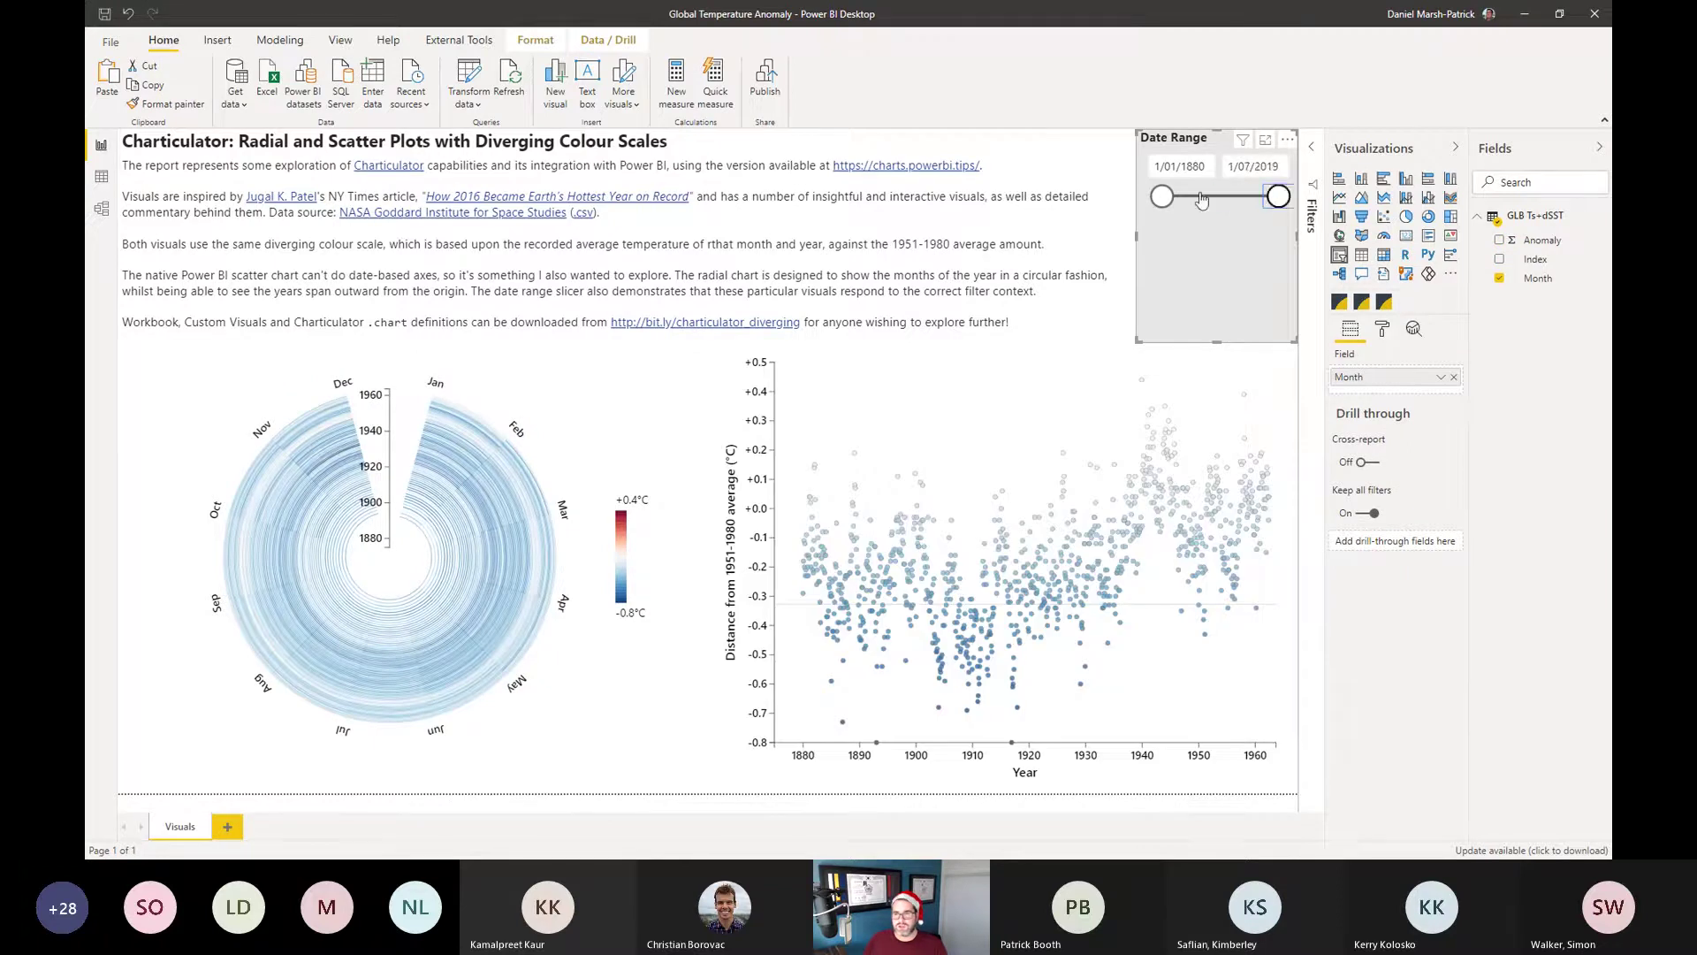
{"action": "mouse_move", "coordinate": [1164, 202]}
{"action": "left_mouse_down"}
{"action": "mouse_move", "coordinate": [1200, 202]}
{"action": "mouse_move", "coordinate": [1154, 201]}
{"action": "left_mouse_up"}
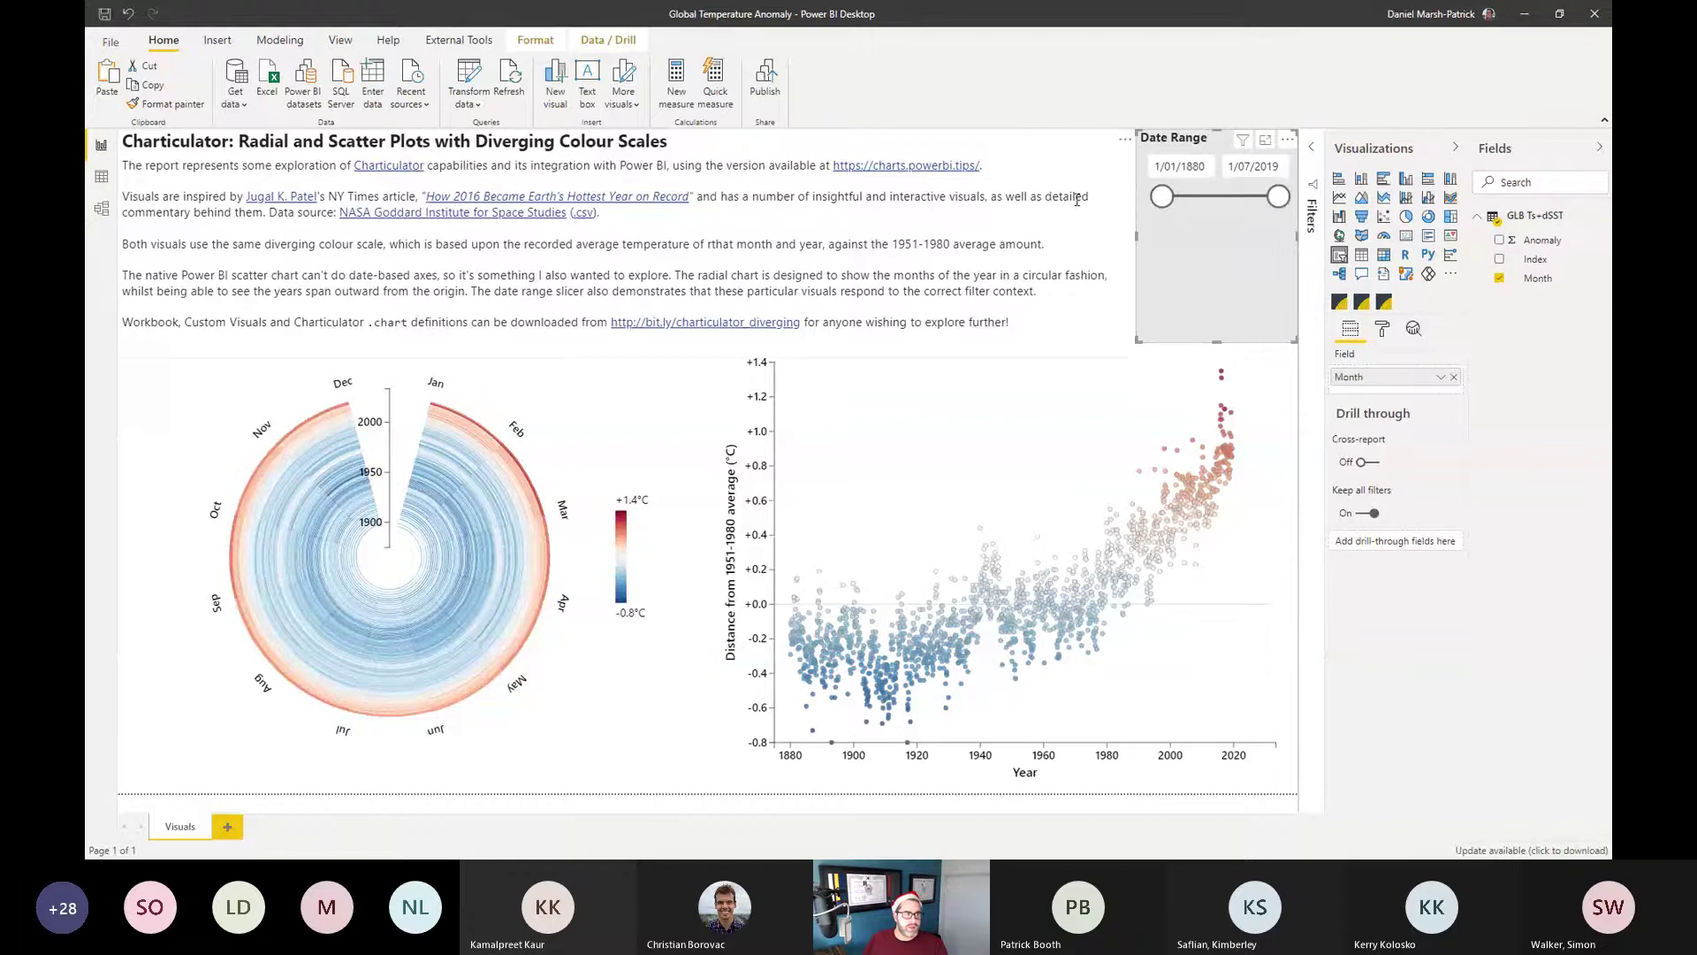
{"action": "key", "text": "alt+Tab"}
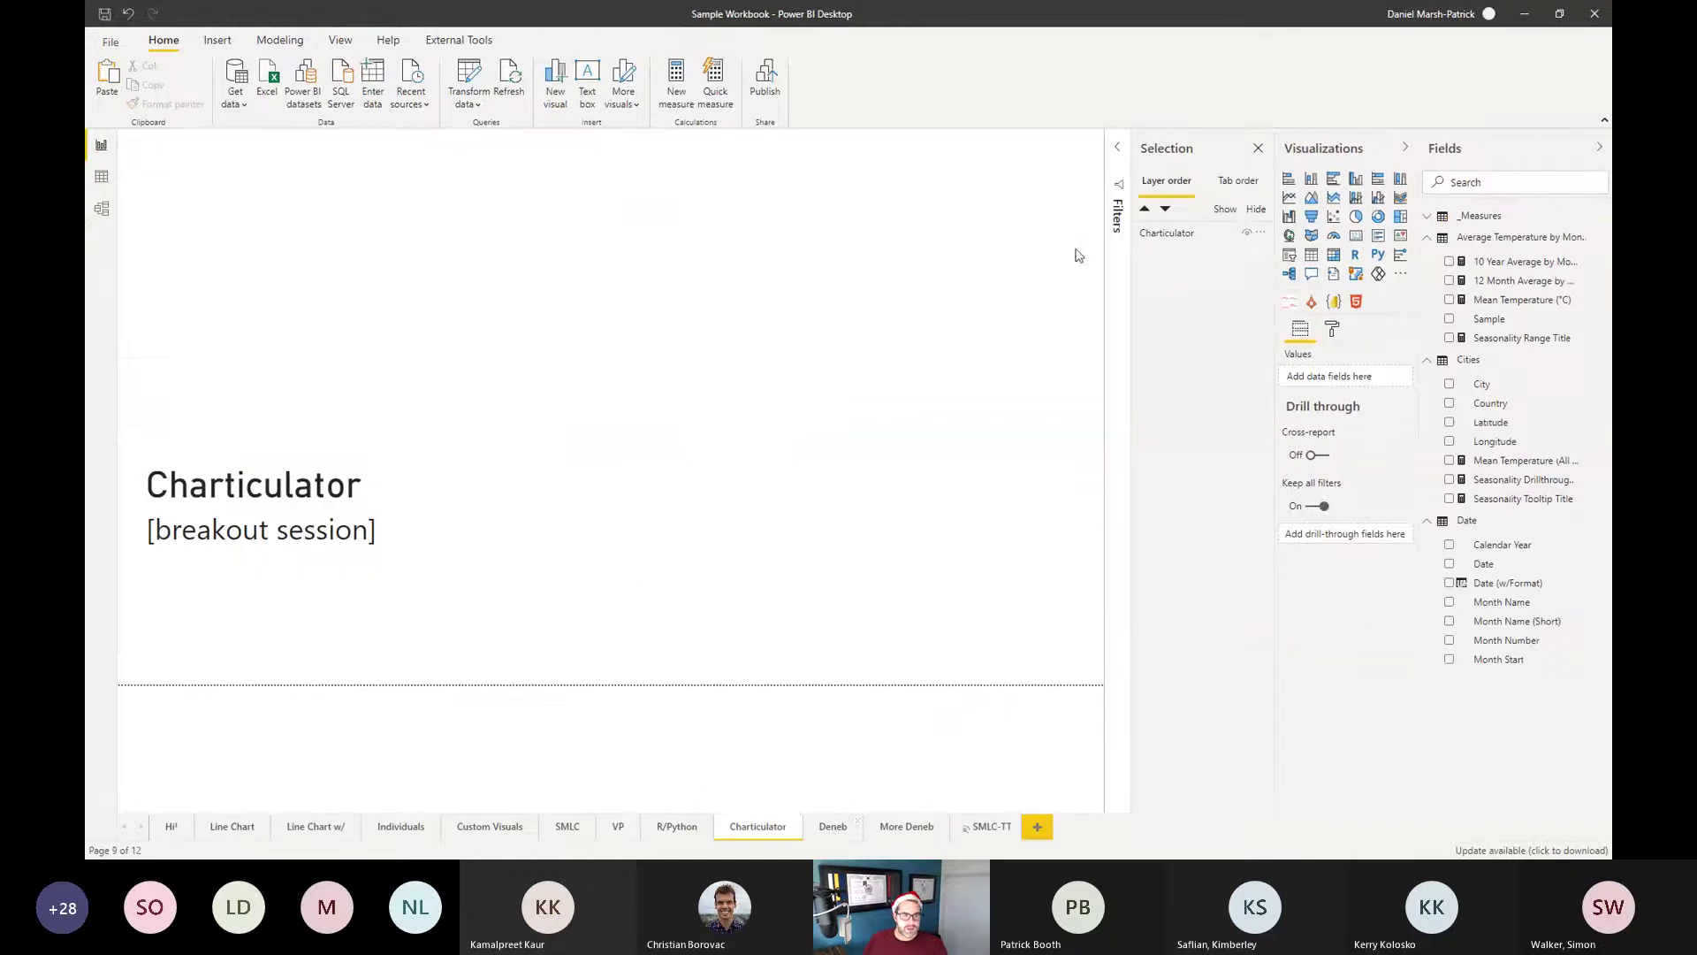
Go to the Deneb report page, page 10 of 12.
{"action": "left_click", "coordinate": [831, 828]}
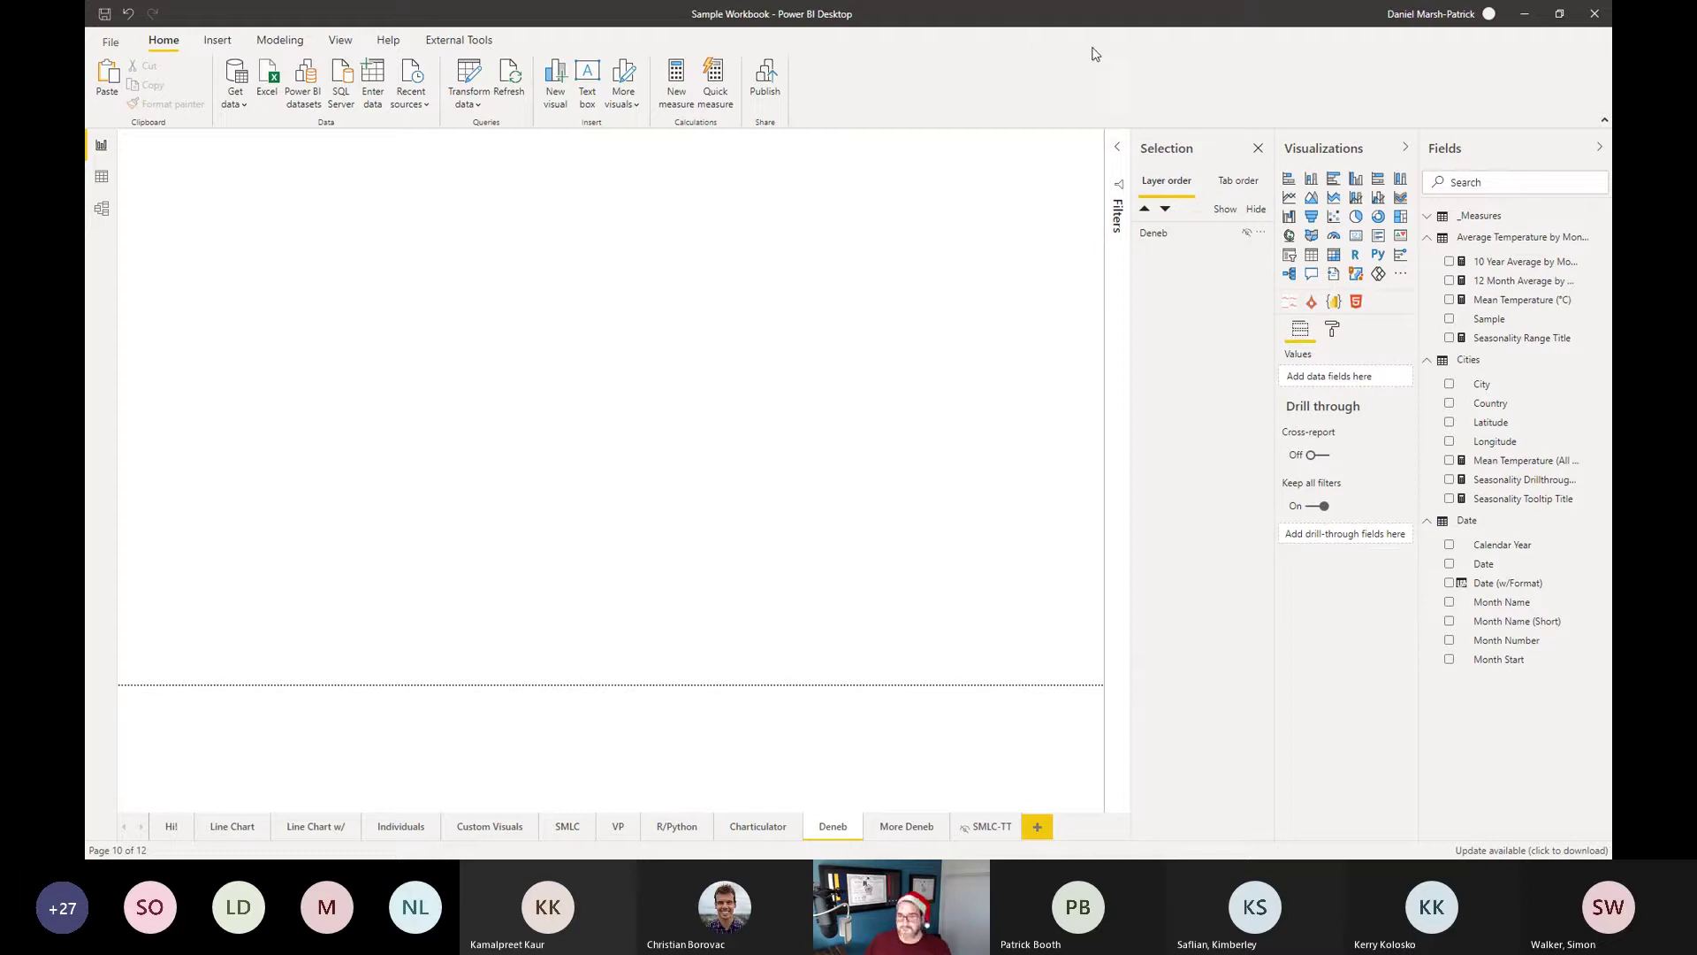
Add an enlarged Deneb visual with City and Mean Temperature (°C), and open its specification editor.
{"action": "left_click", "coordinate": [1335, 304]}
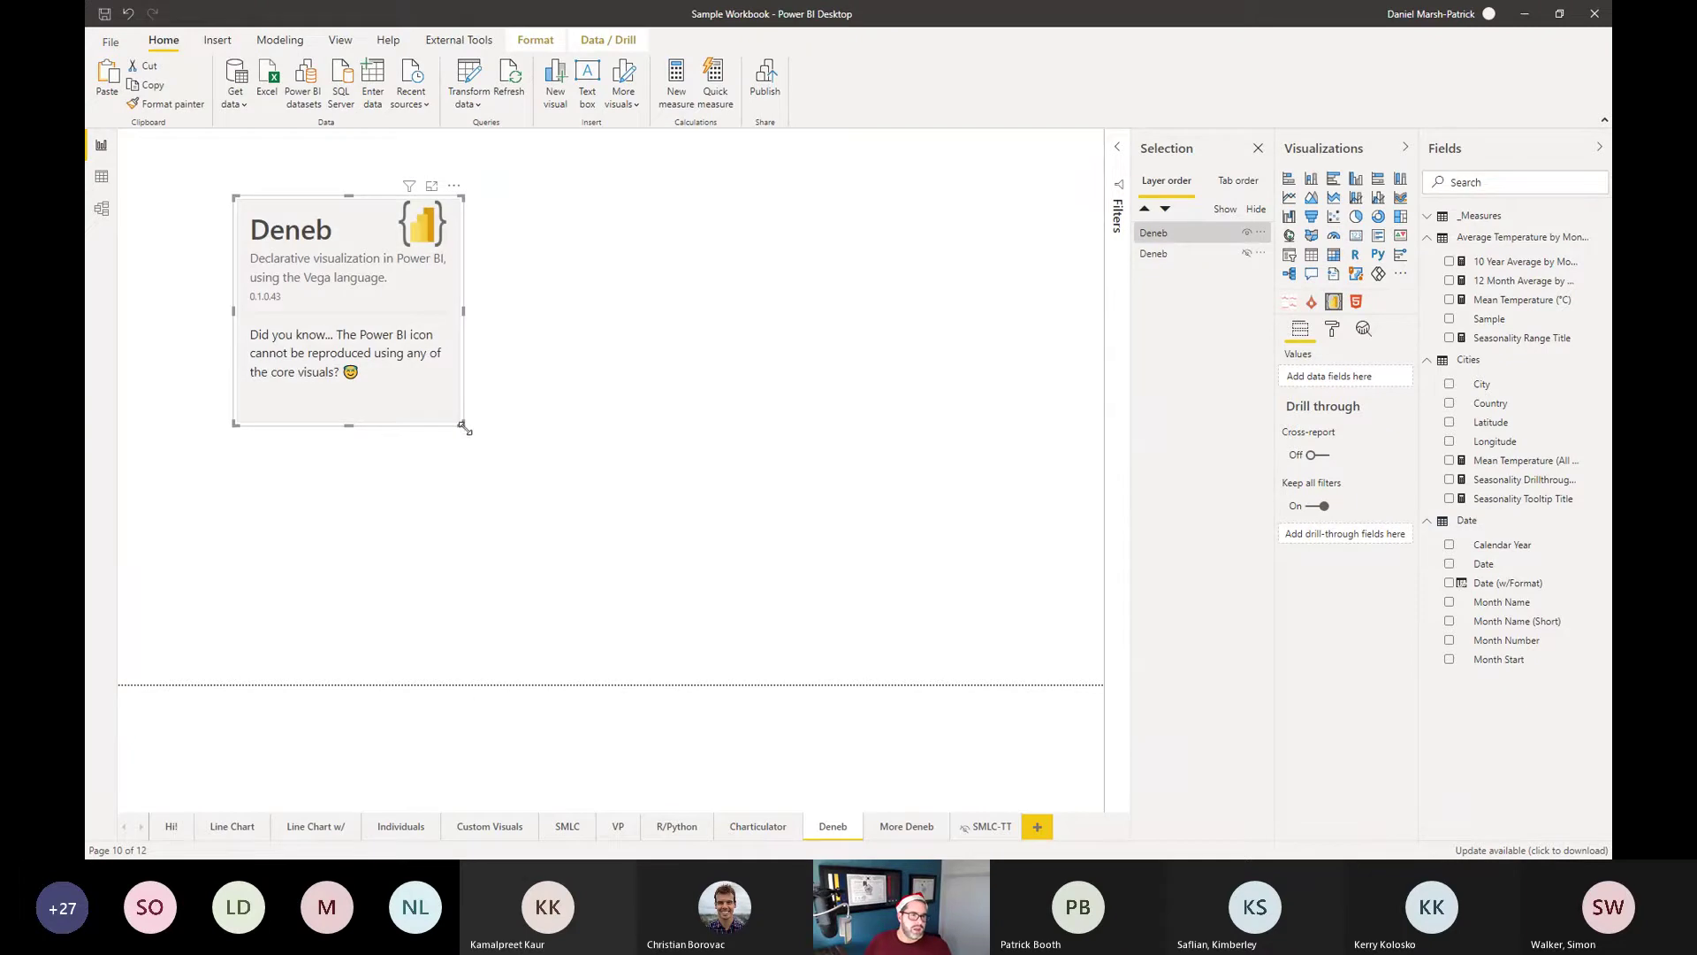
{"action": "left_click_drag", "start_coordinate": [461, 433], "coordinate": [642, 502]}
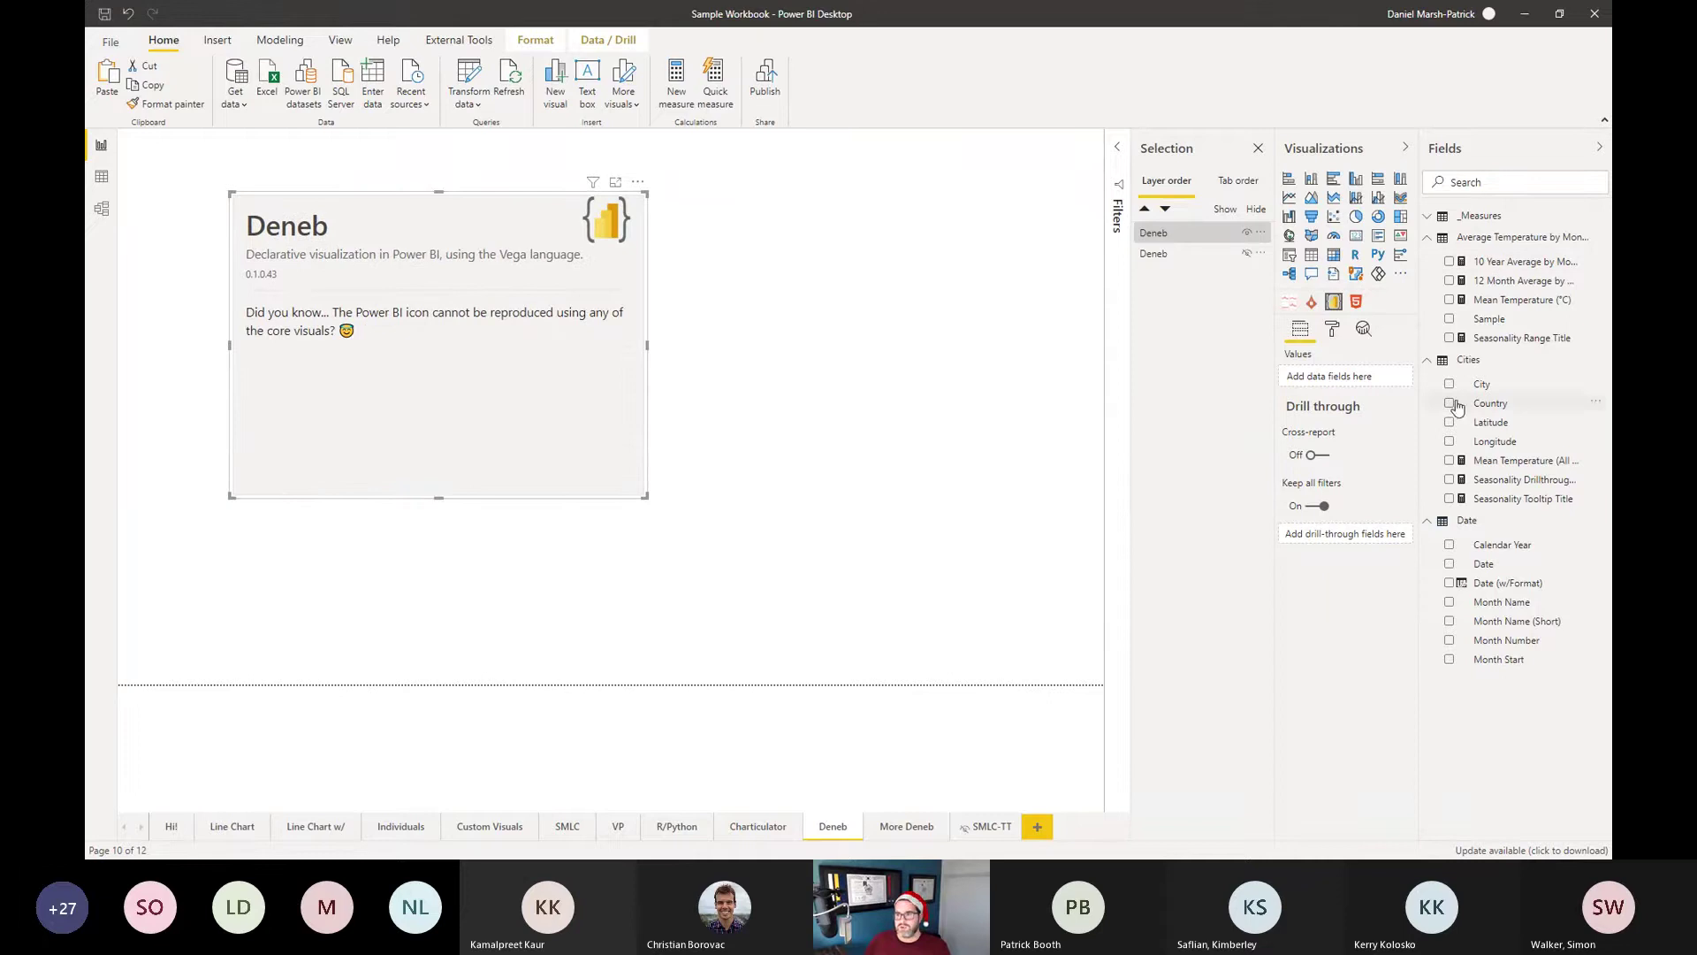
{"action": "left_click_drag", "start_coordinate": [1483, 389], "coordinate": [1326, 375]}
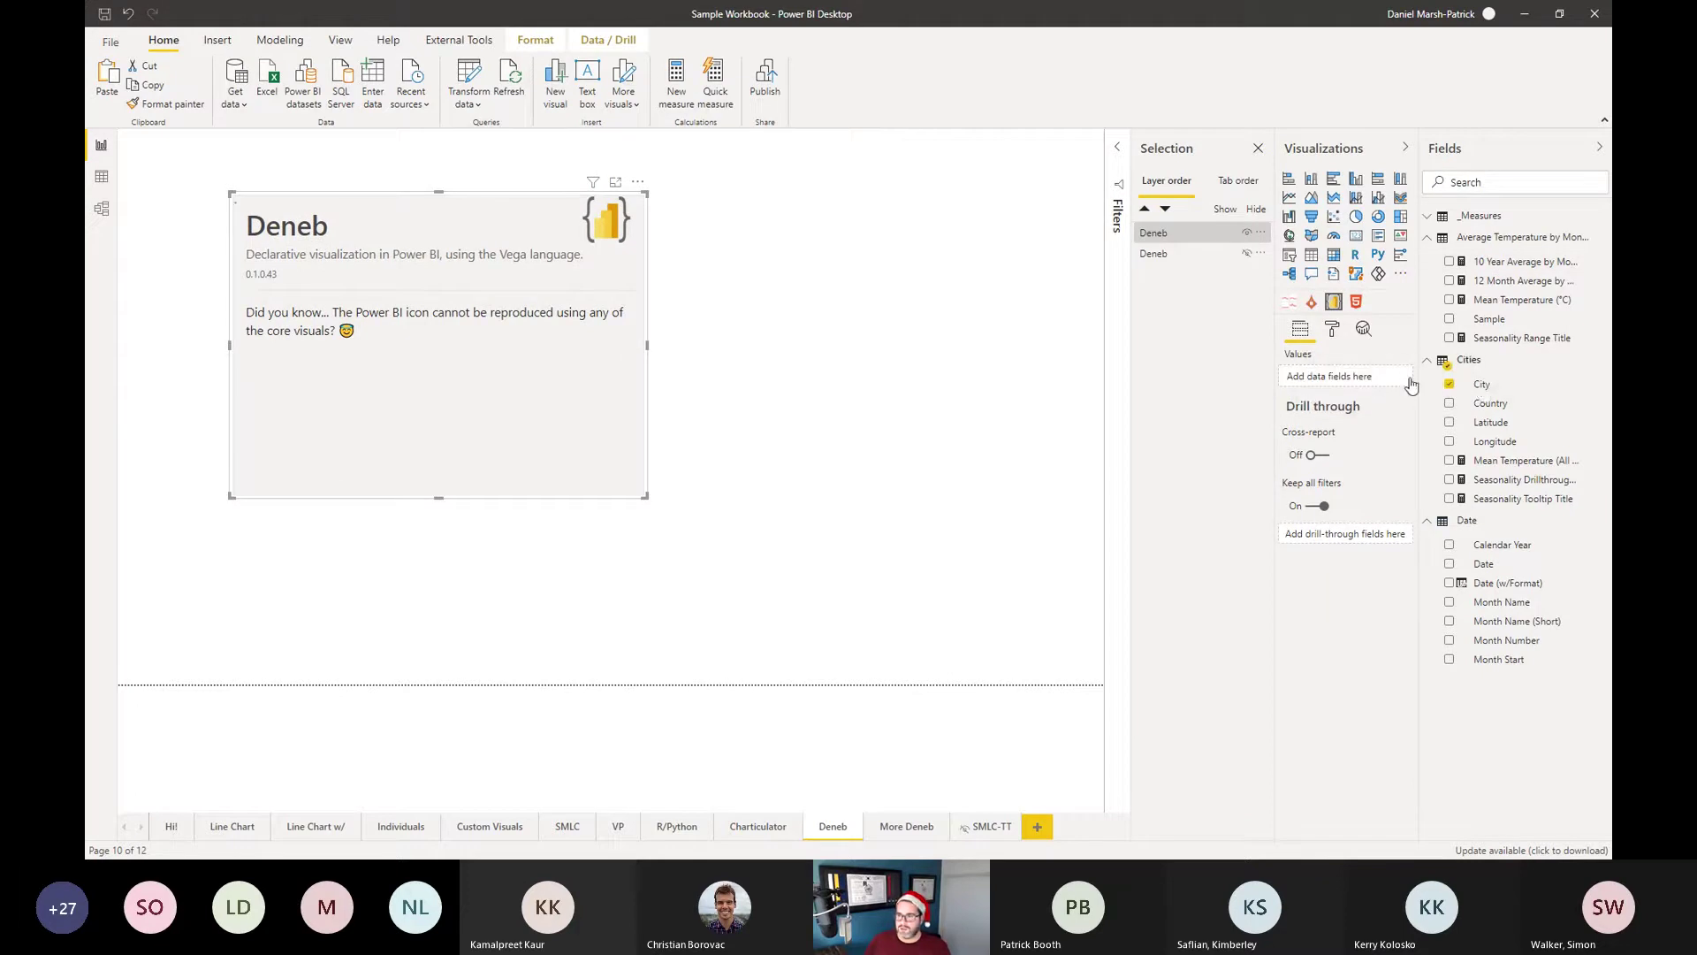
{"action": "left_click", "coordinate": [1450, 299]}
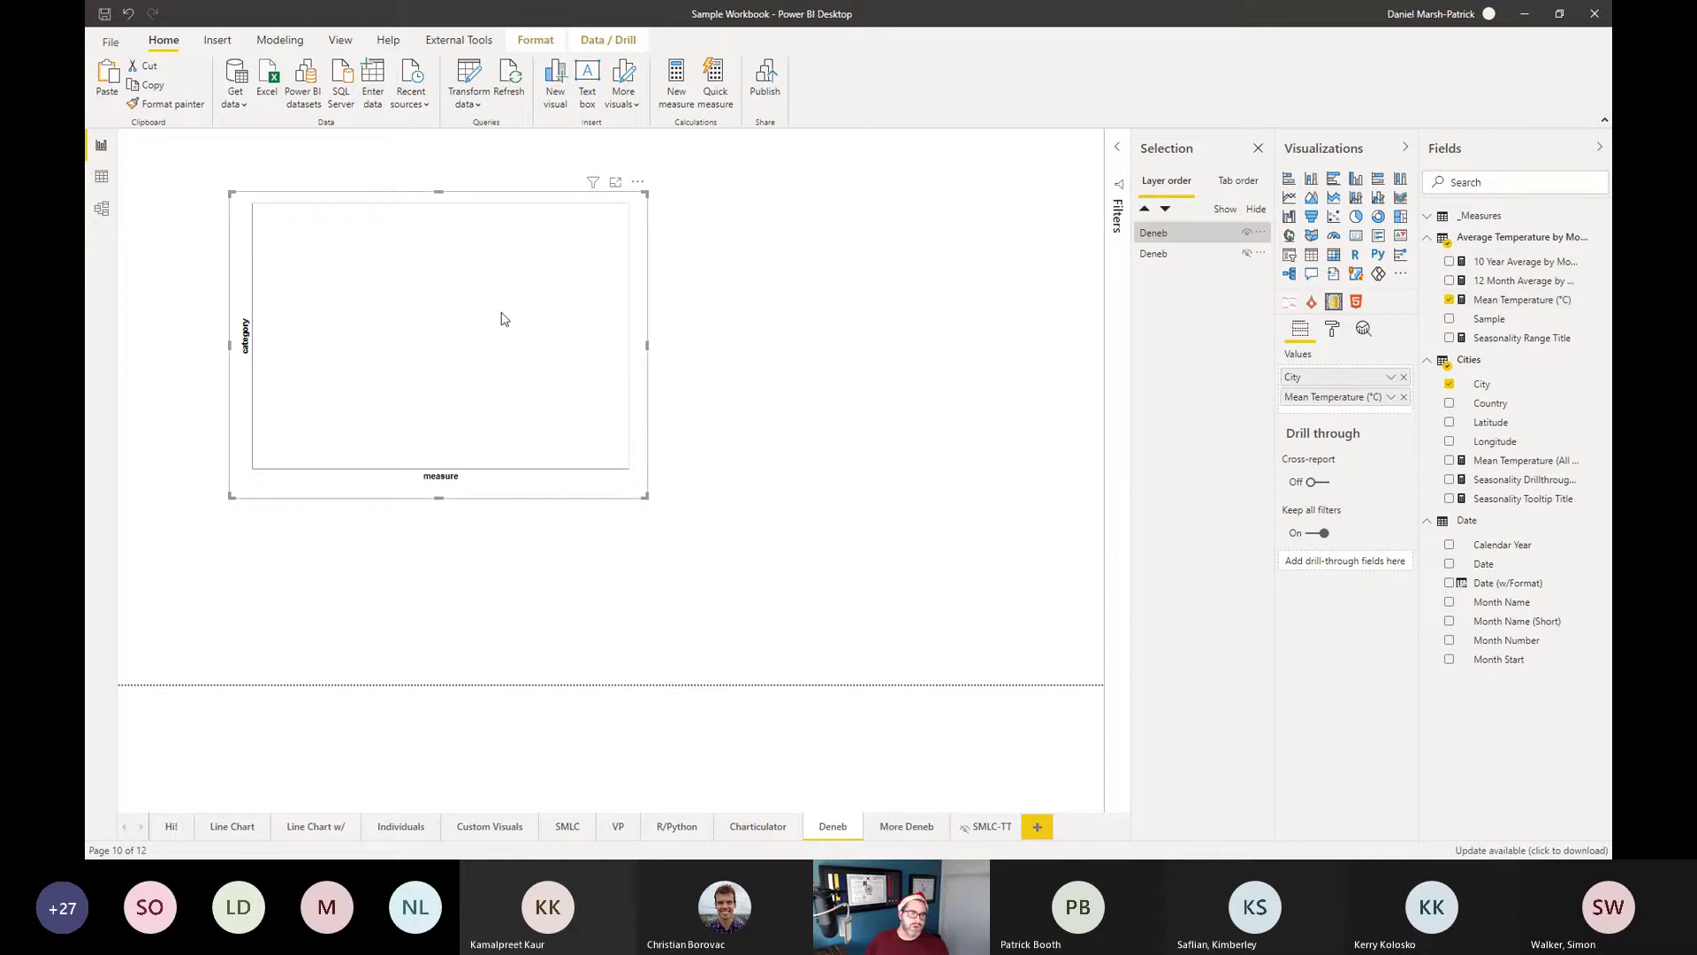
{"action": "left_click", "coordinate": [617, 189]}
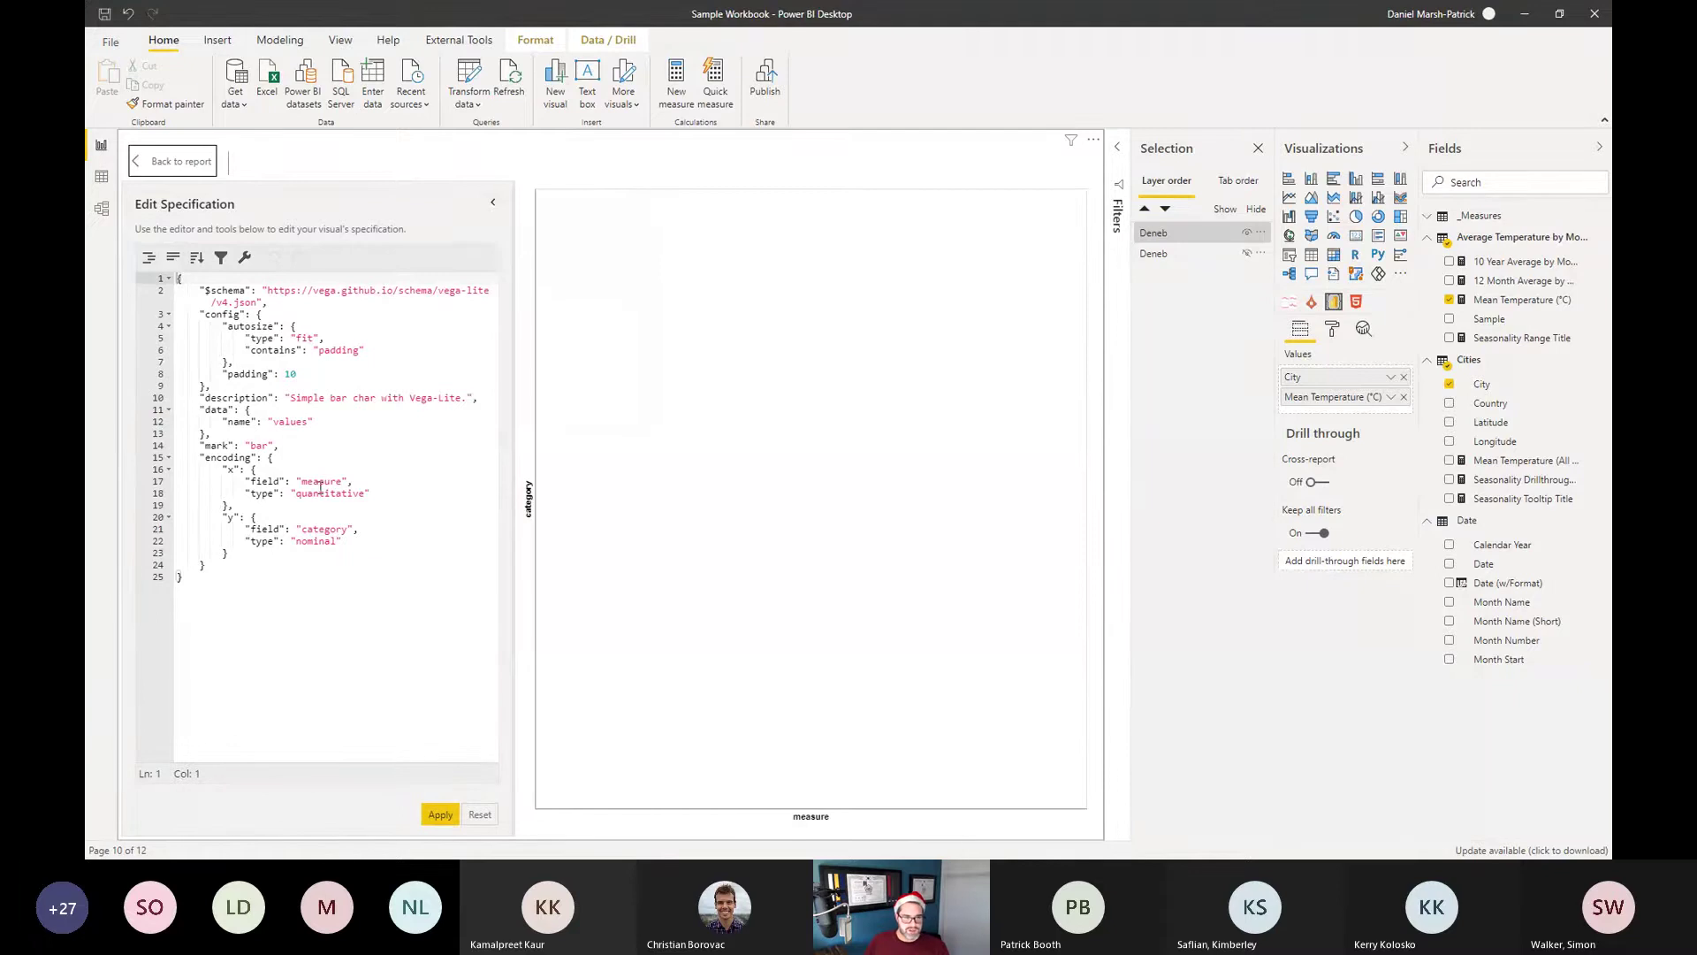
Replace the spec placeholders: measure with Mean Temperature (°C) and category with City.
{"action": "left_click_drag", "start_coordinate": [198, 289], "coordinate": [311, 558]}
{"action": "left_click", "coordinate": [320, 512]}
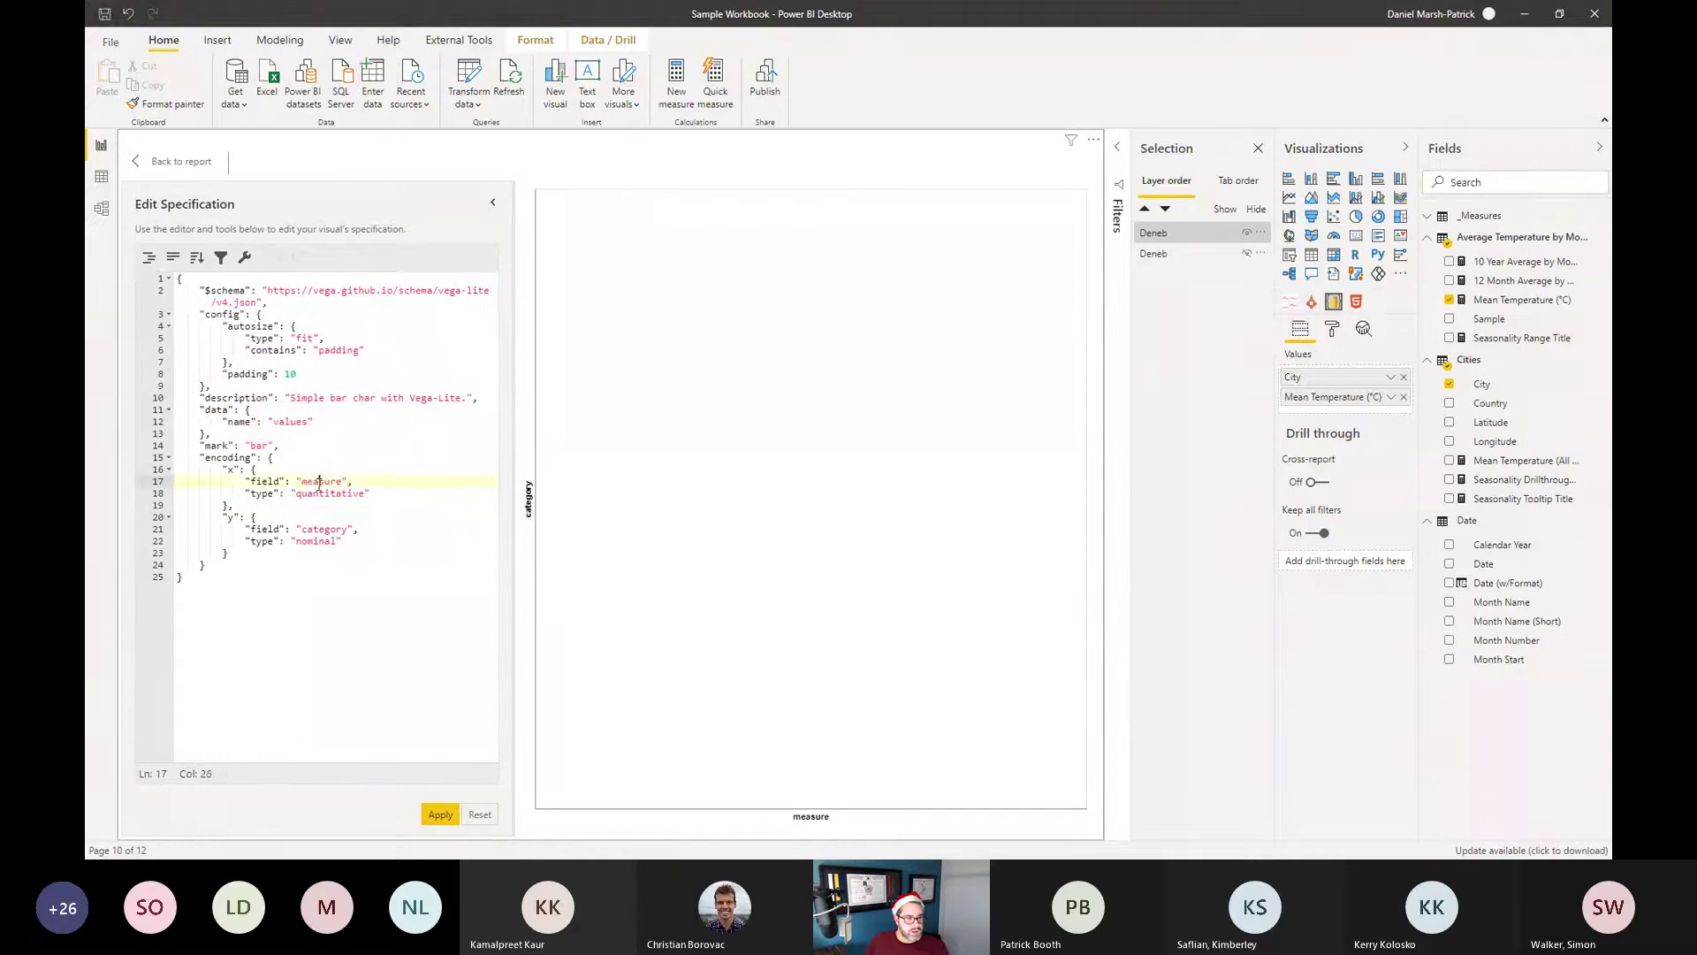
{"action": "double_click", "coordinate": [320, 480]}
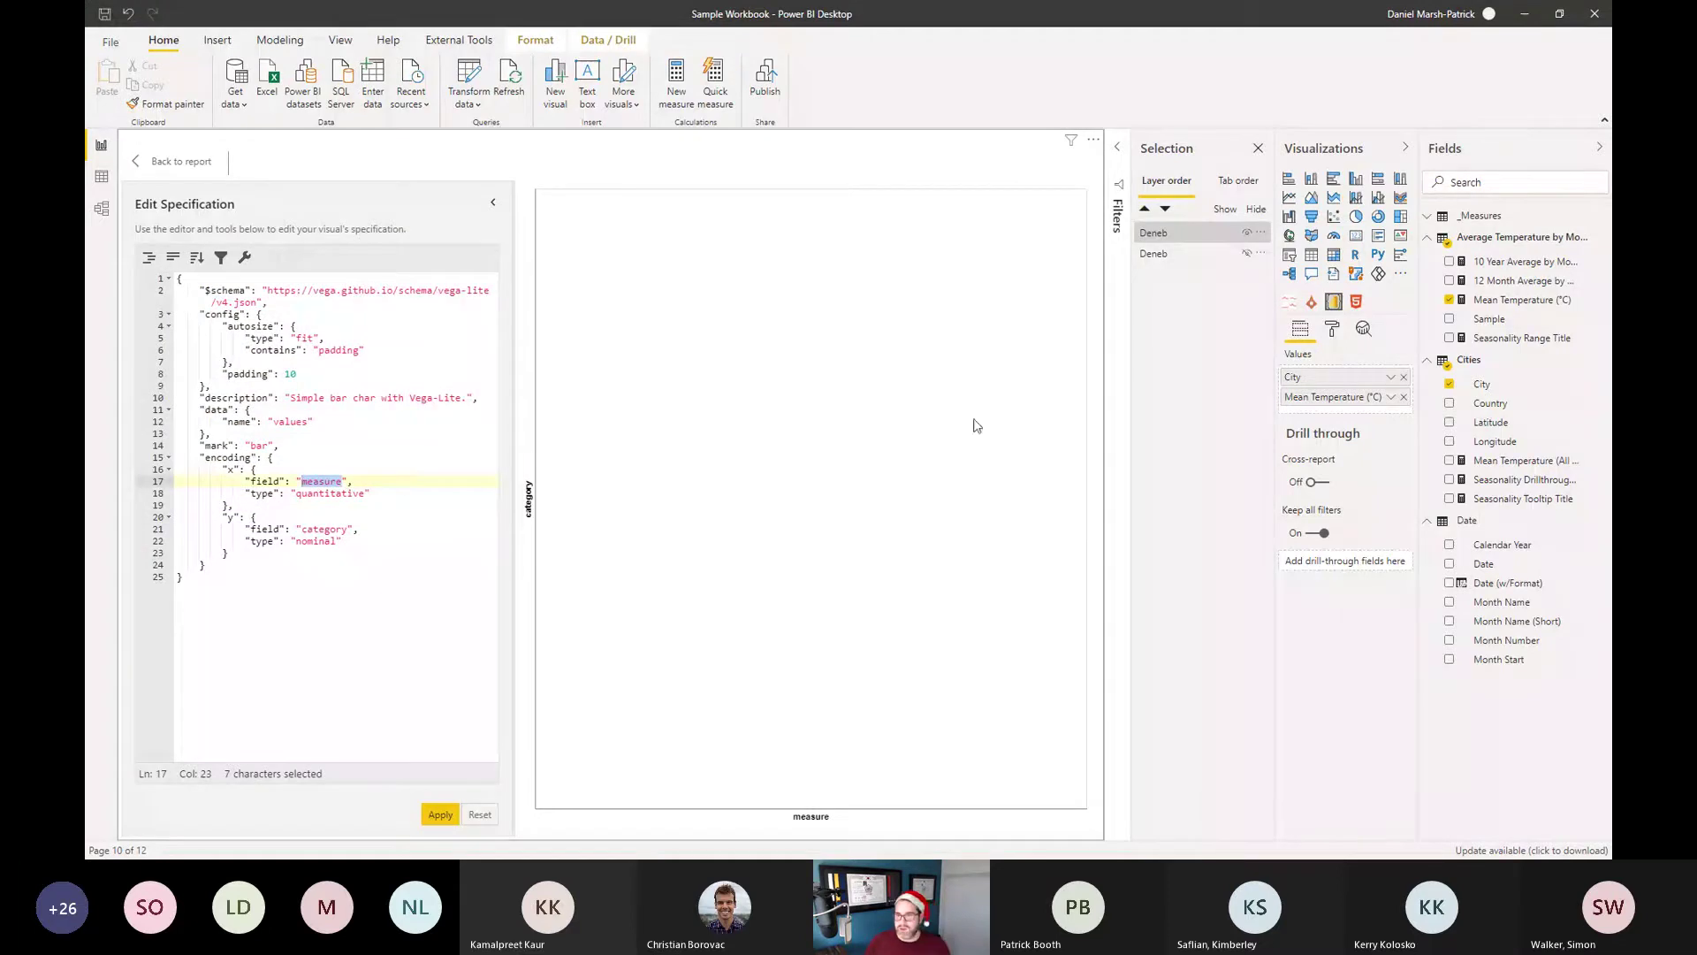
{"action": "double_click", "coordinate": [1350, 397]}
{"action": "key", "text": "ctrl+c"}
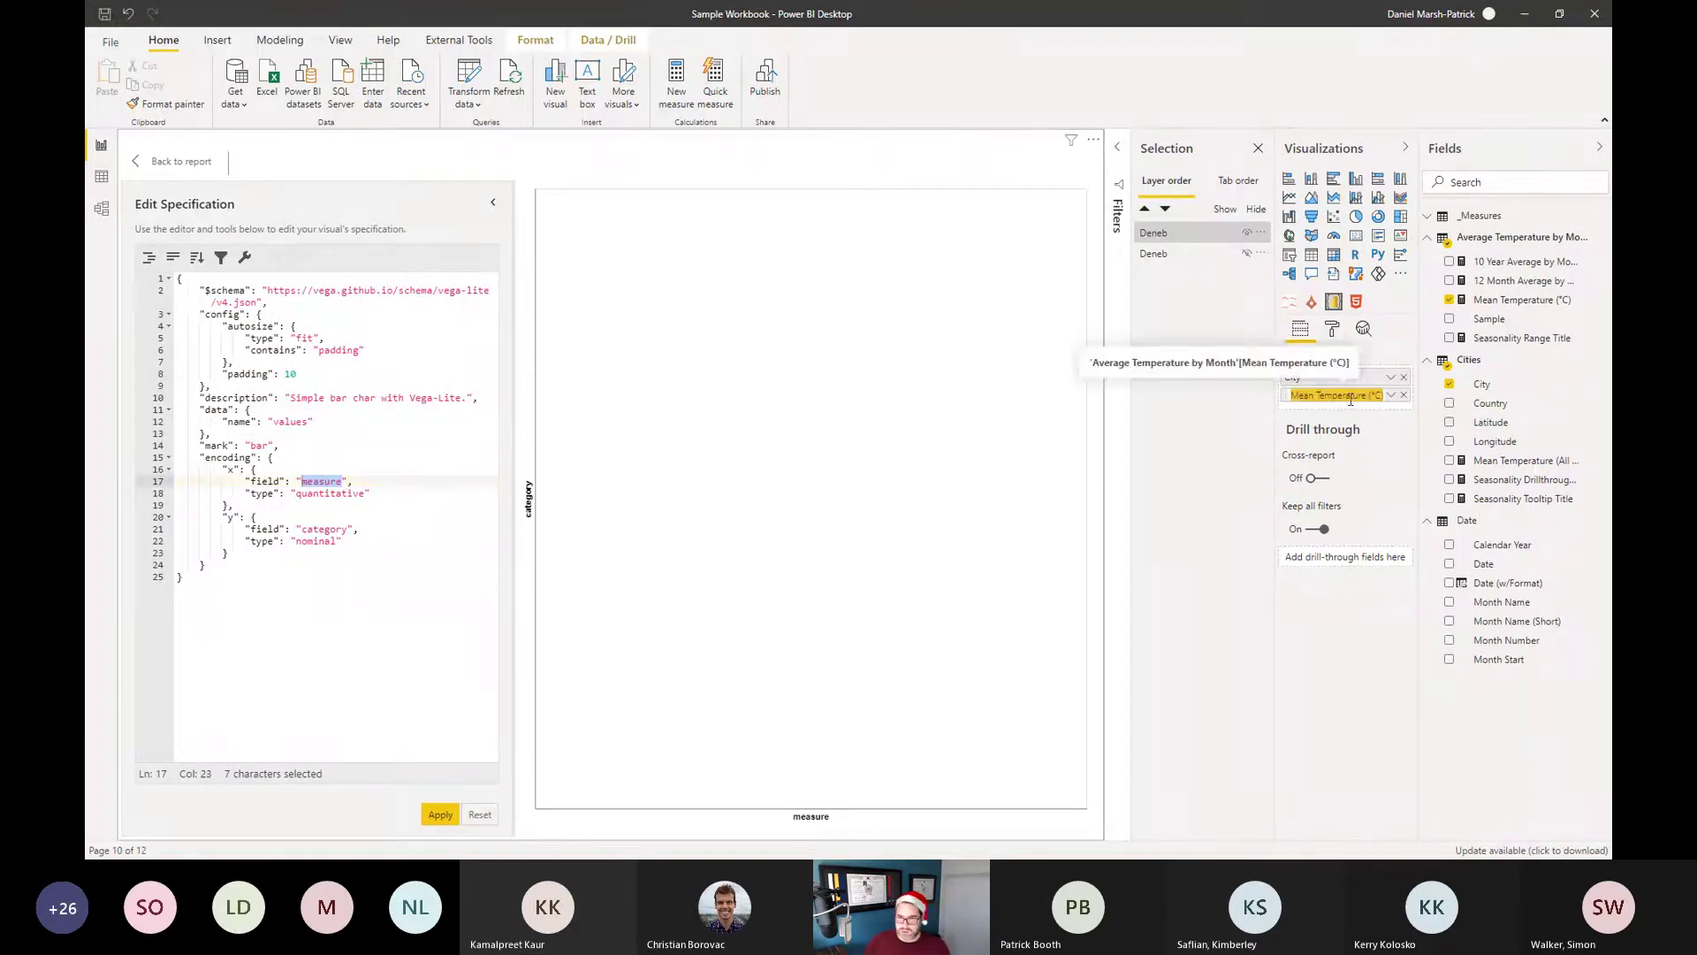
{"action": "key", "text": "Escape"}
{"action": "left_click", "coordinate": [313, 483]}
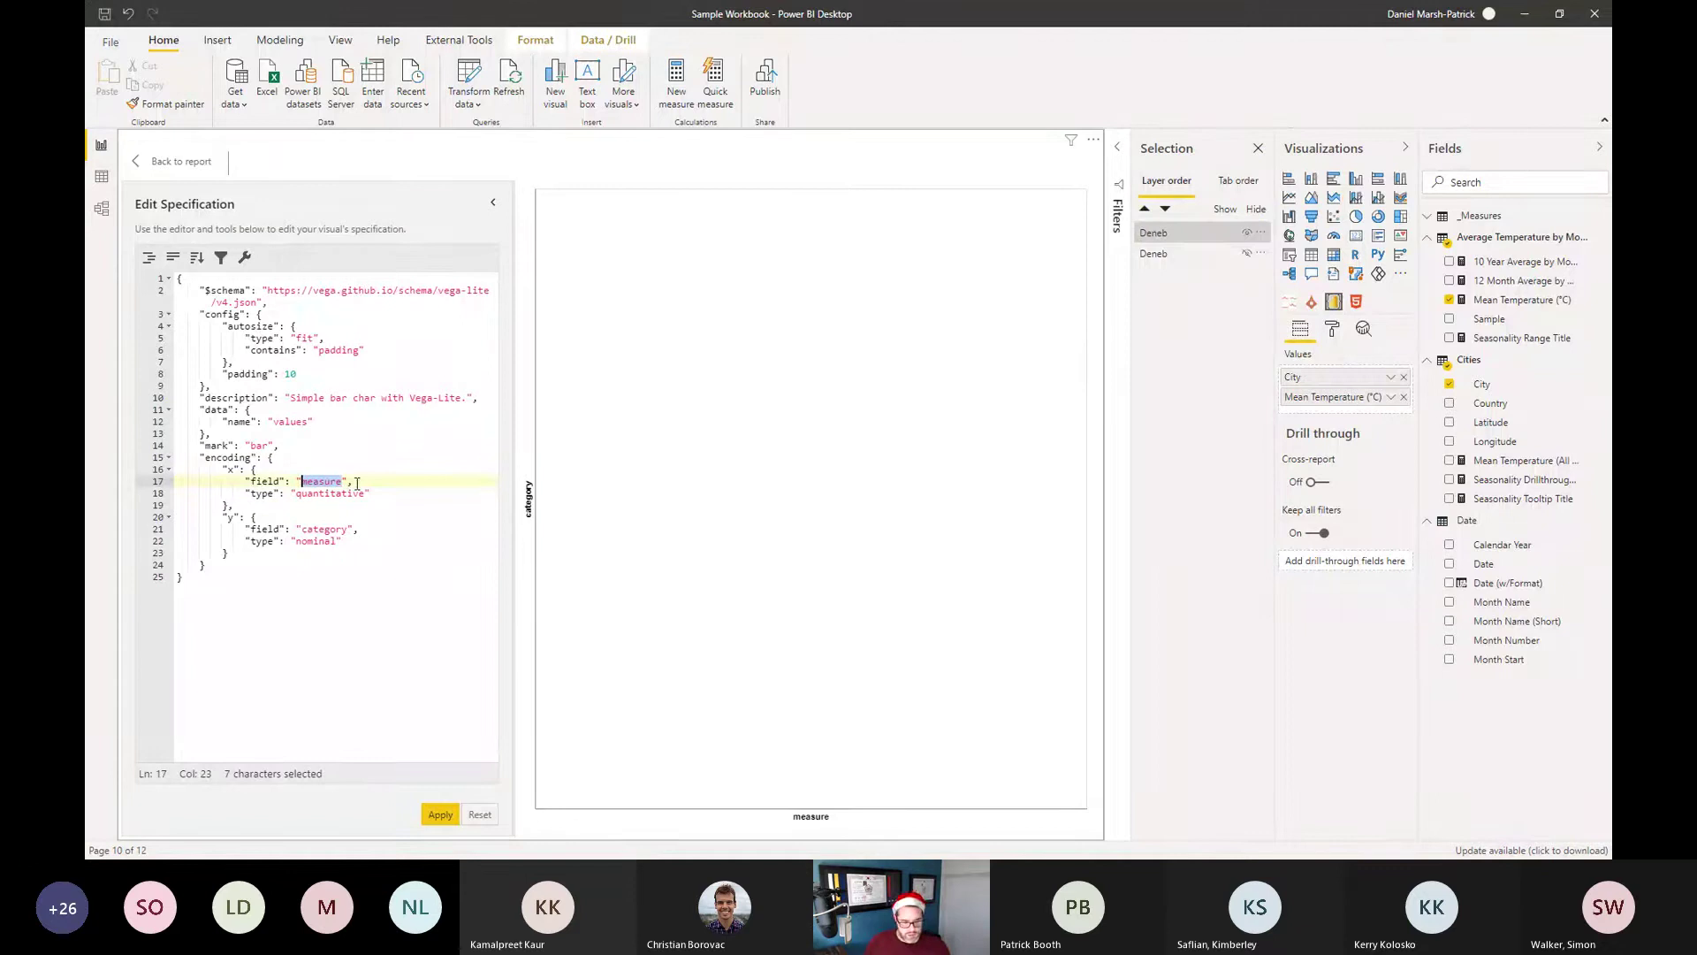
{"action": "key", "text": "ctrl+v"}
{"action": "double_click", "coordinate": [1296, 376]}
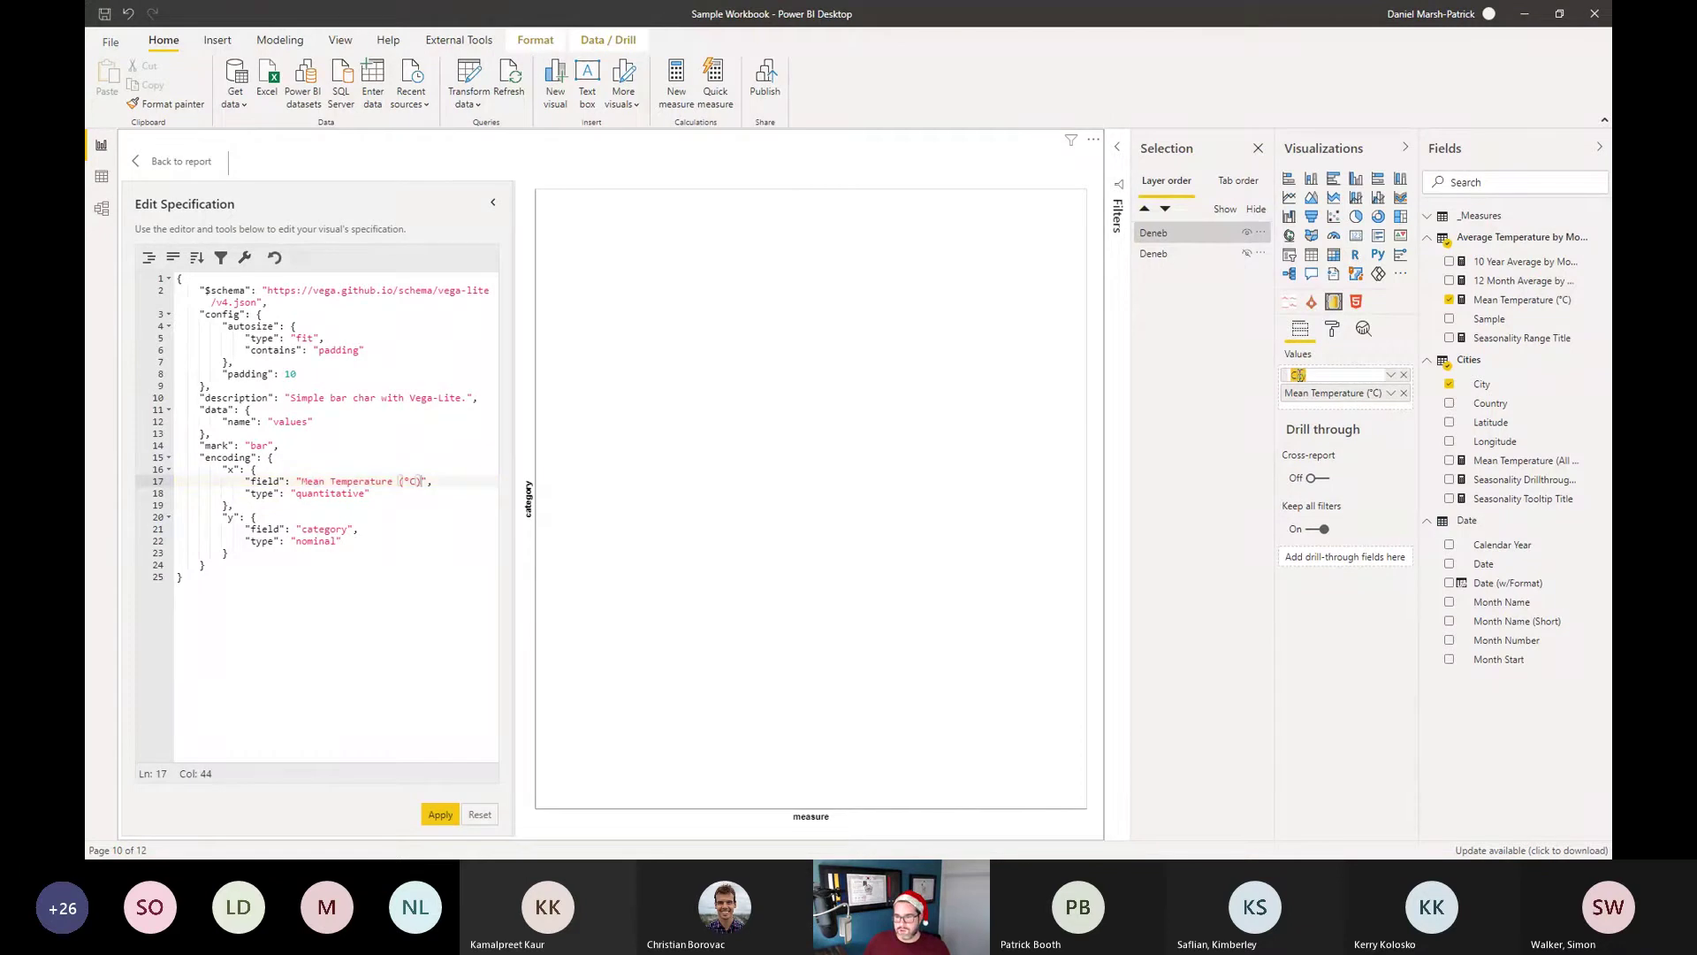
{"action": "double_click", "coordinate": [316, 530]}
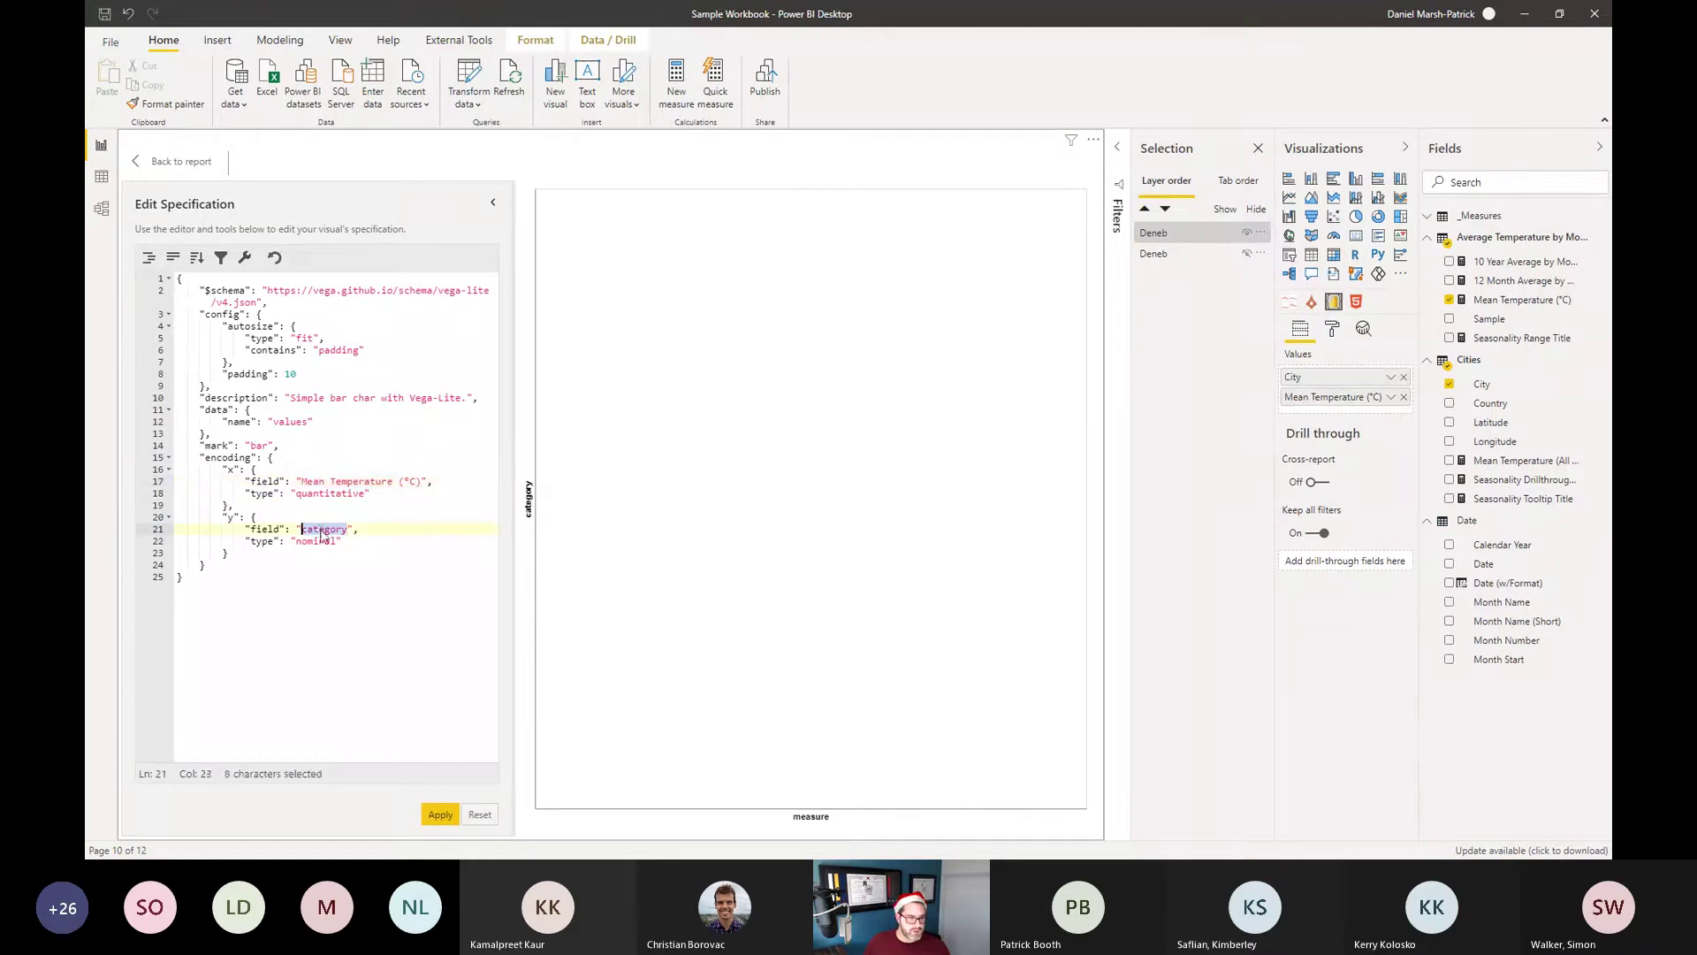
{"action": "type", "text": "City"}
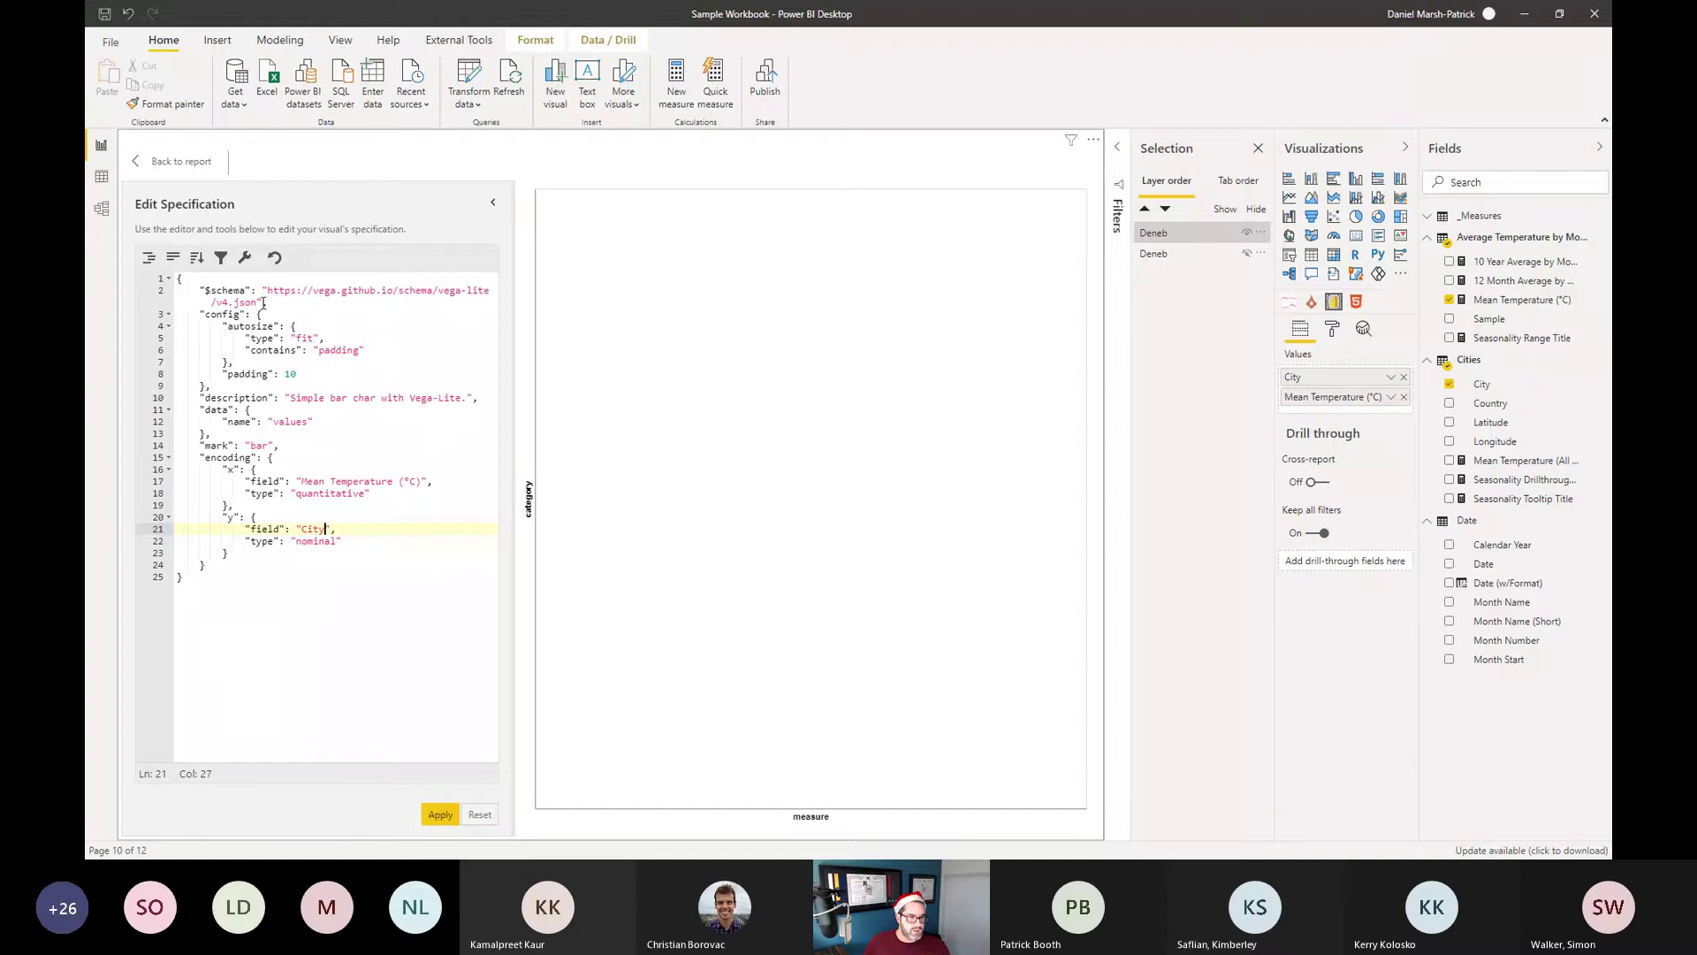
Apply the spec to render the horizontal city bar chart, then widen the editor beside it.
{"action": "left_click", "coordinate": [437, 814]}
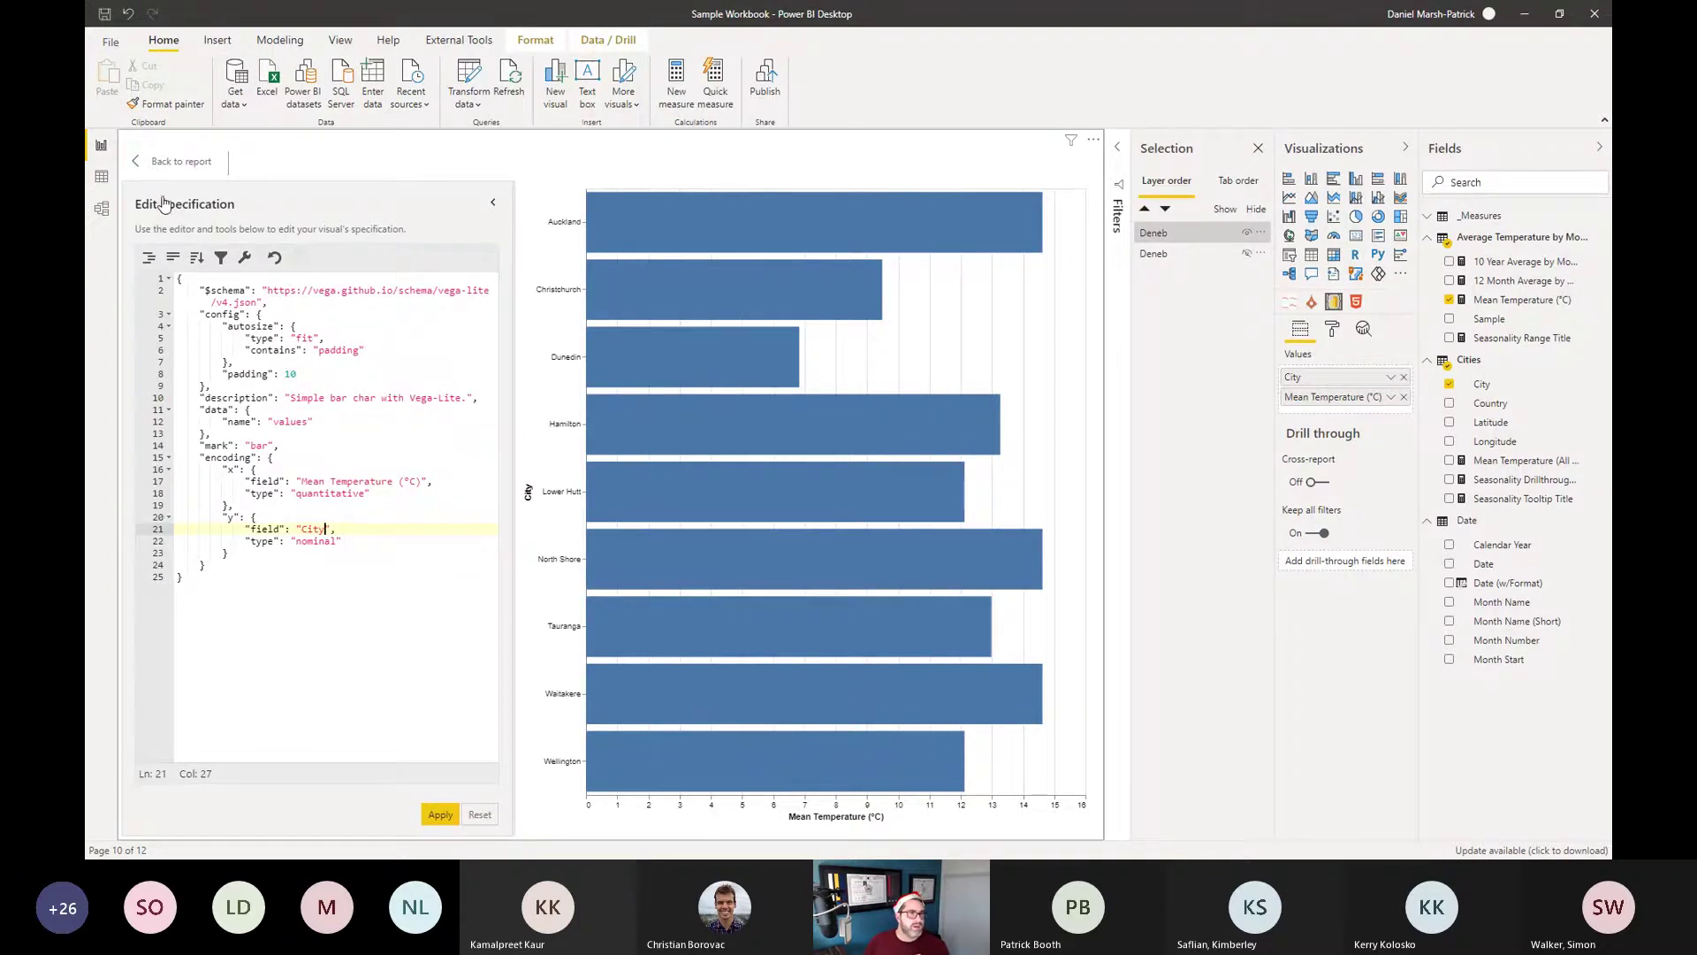
{"action": "left_click", "coordinate": [492, 203]}
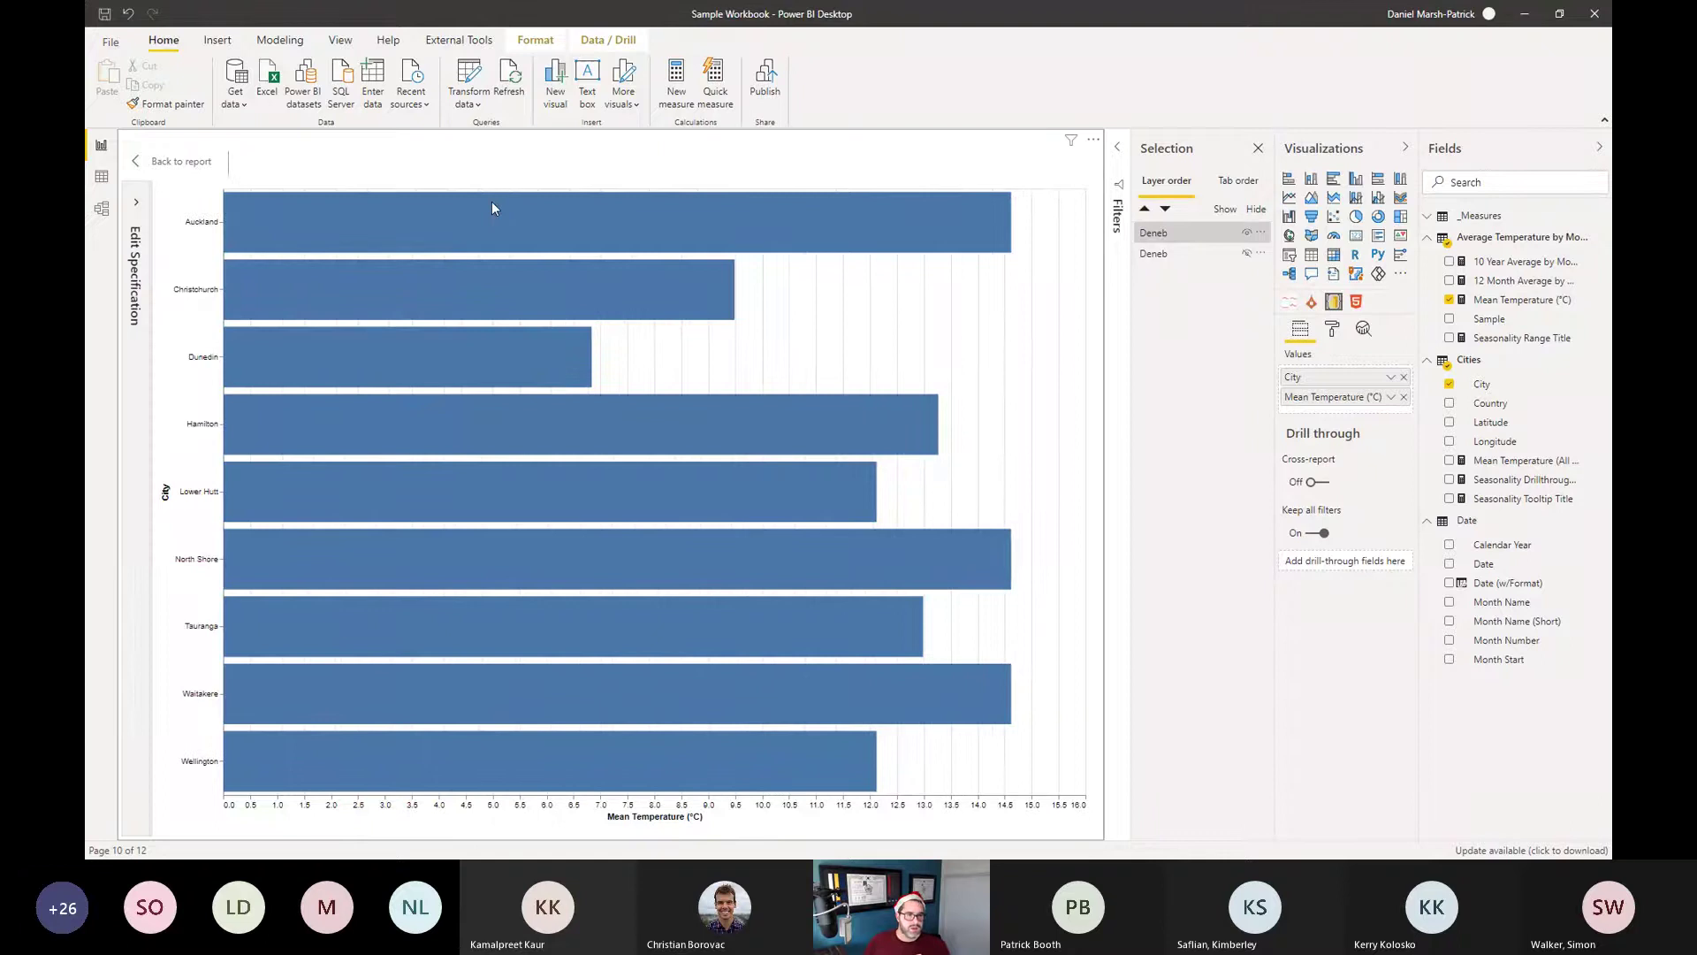
{"action": "left_click", "coordinate": [136, 201]}
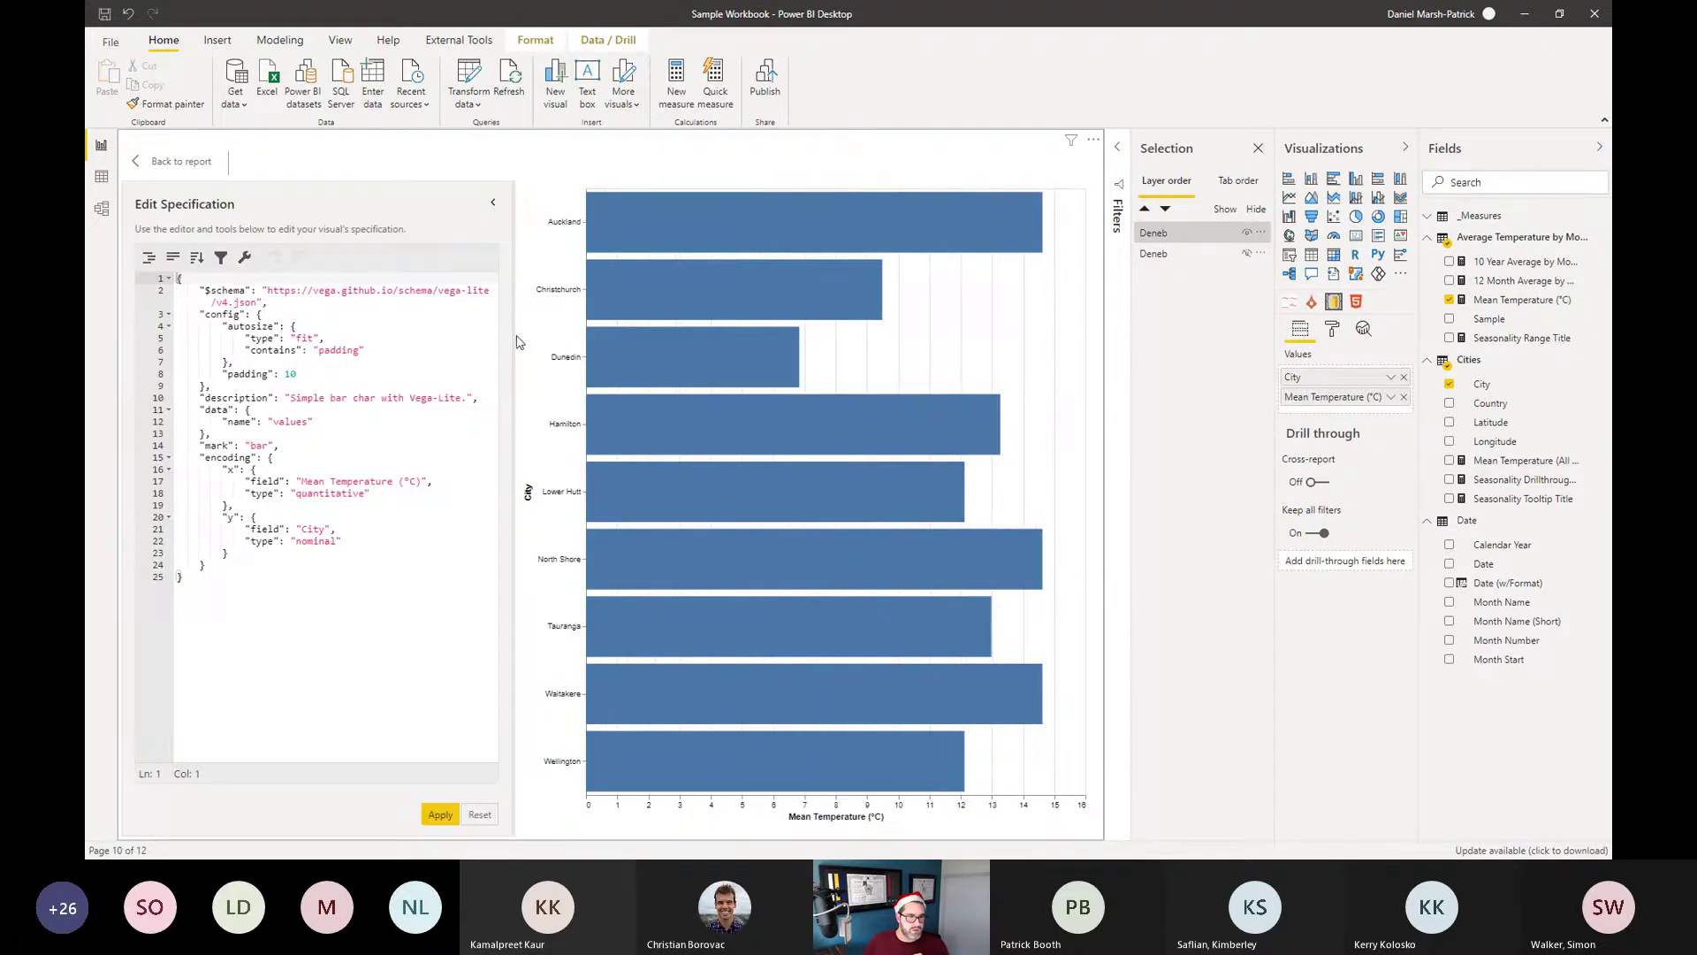
{"action": "mouse_move", "coordinate": [514, 343]}
{"action": "left_mouse_down"}
{"action": "mouse_move", "coordinate": [686, 341]}
{"action": "mouse_move", "coordinate": [456, 343]}
{"action": "mouse_move", "coordinate": [590, 350]}
{"action": "mouse_move", "coordinate": [534, 343]}
{"action": "left_mouse_up"}
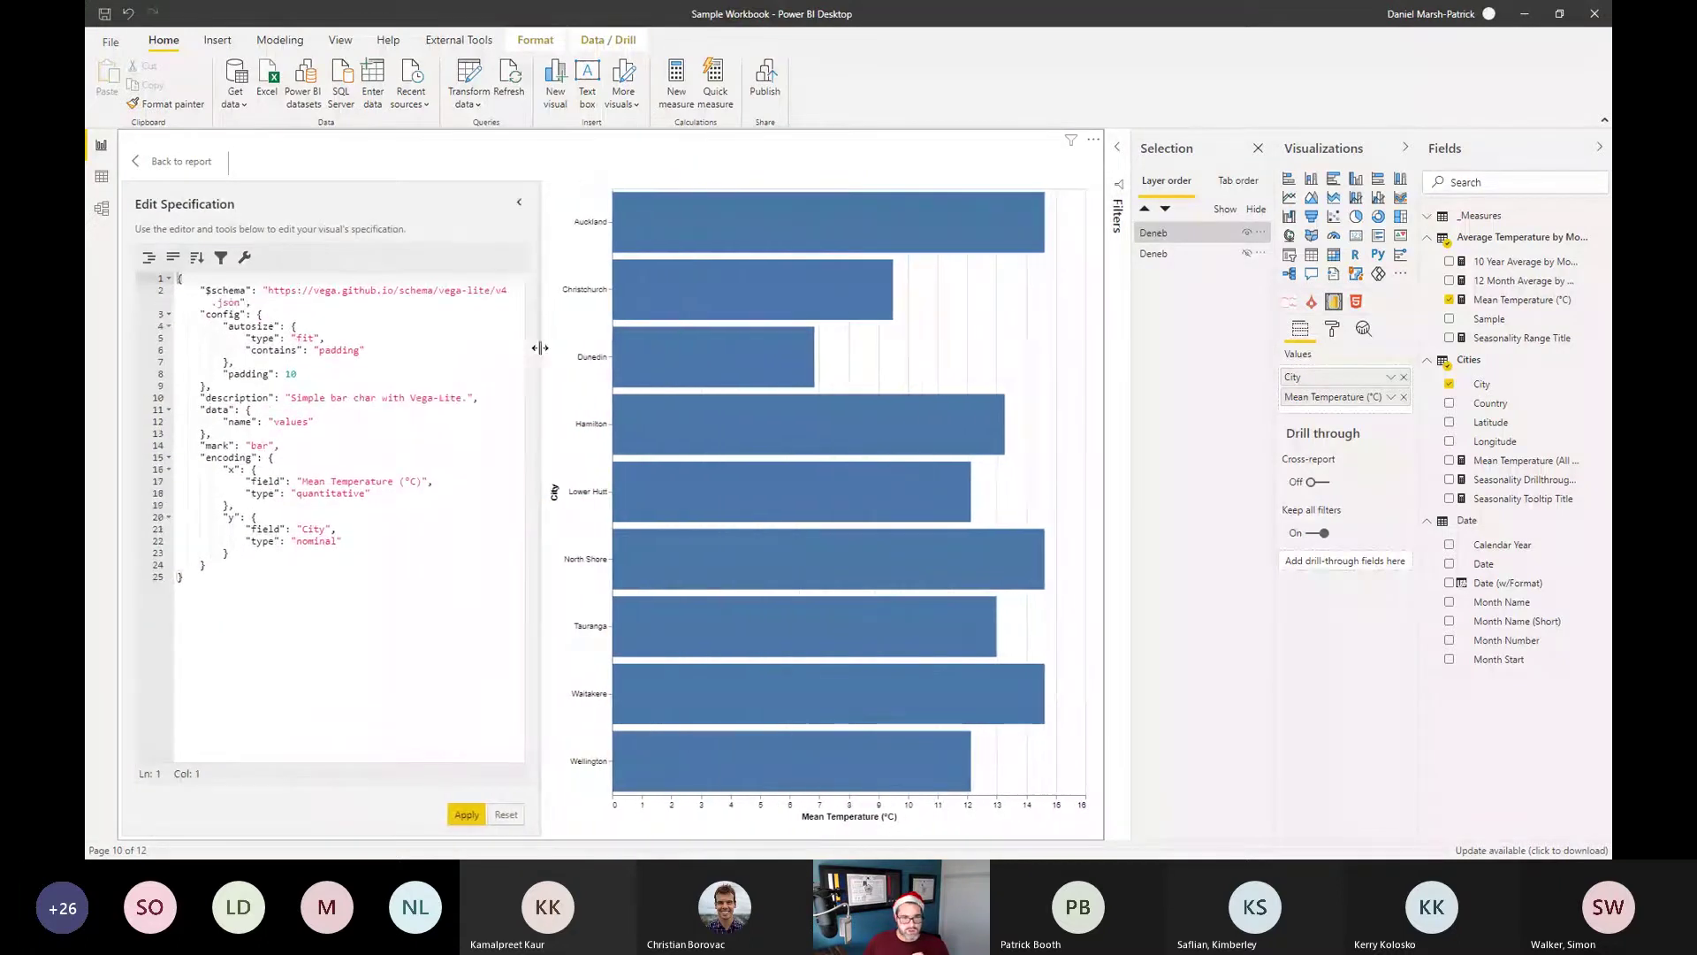
Shrink the city temperature bar chart, preview it enlarged, then go to the More Deneb page.
{"action": "left_click", "coordinate": [181, 165]}
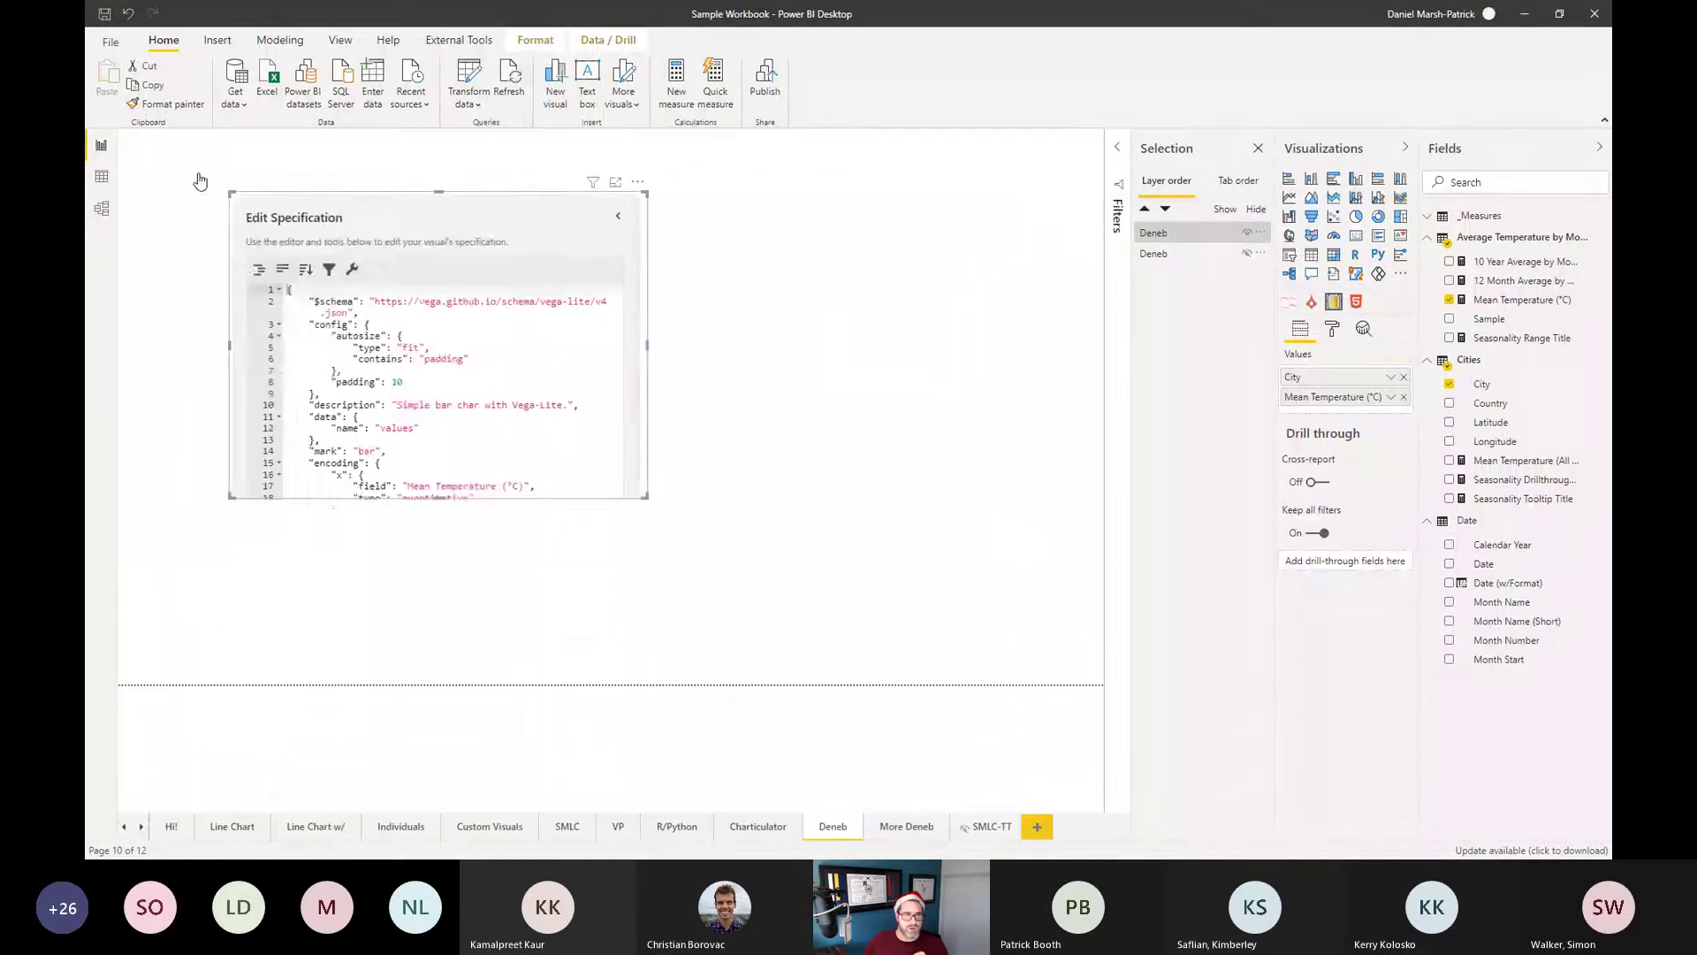
{"action": "left_click_drag", "start_coordinate": [643, 495], "coordinate": [888, 416]}
{"action": "left_click", "coordinate": [948, 185]}
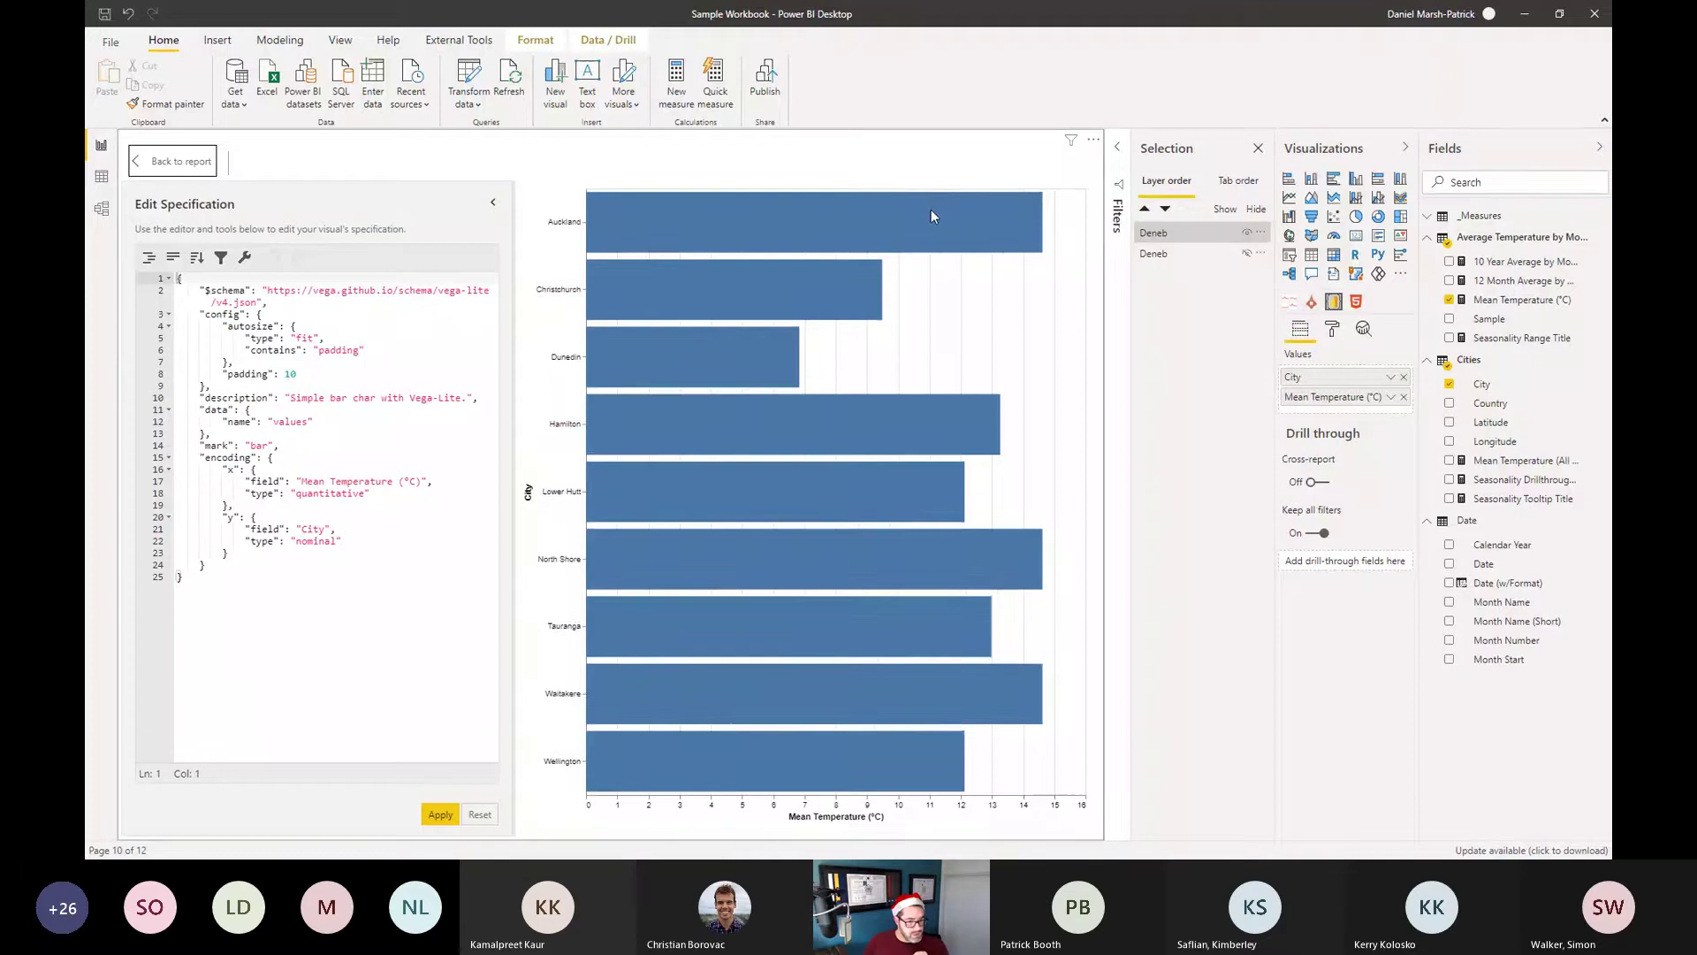
{"action": "left_click", "coordinate": [164, 164]}
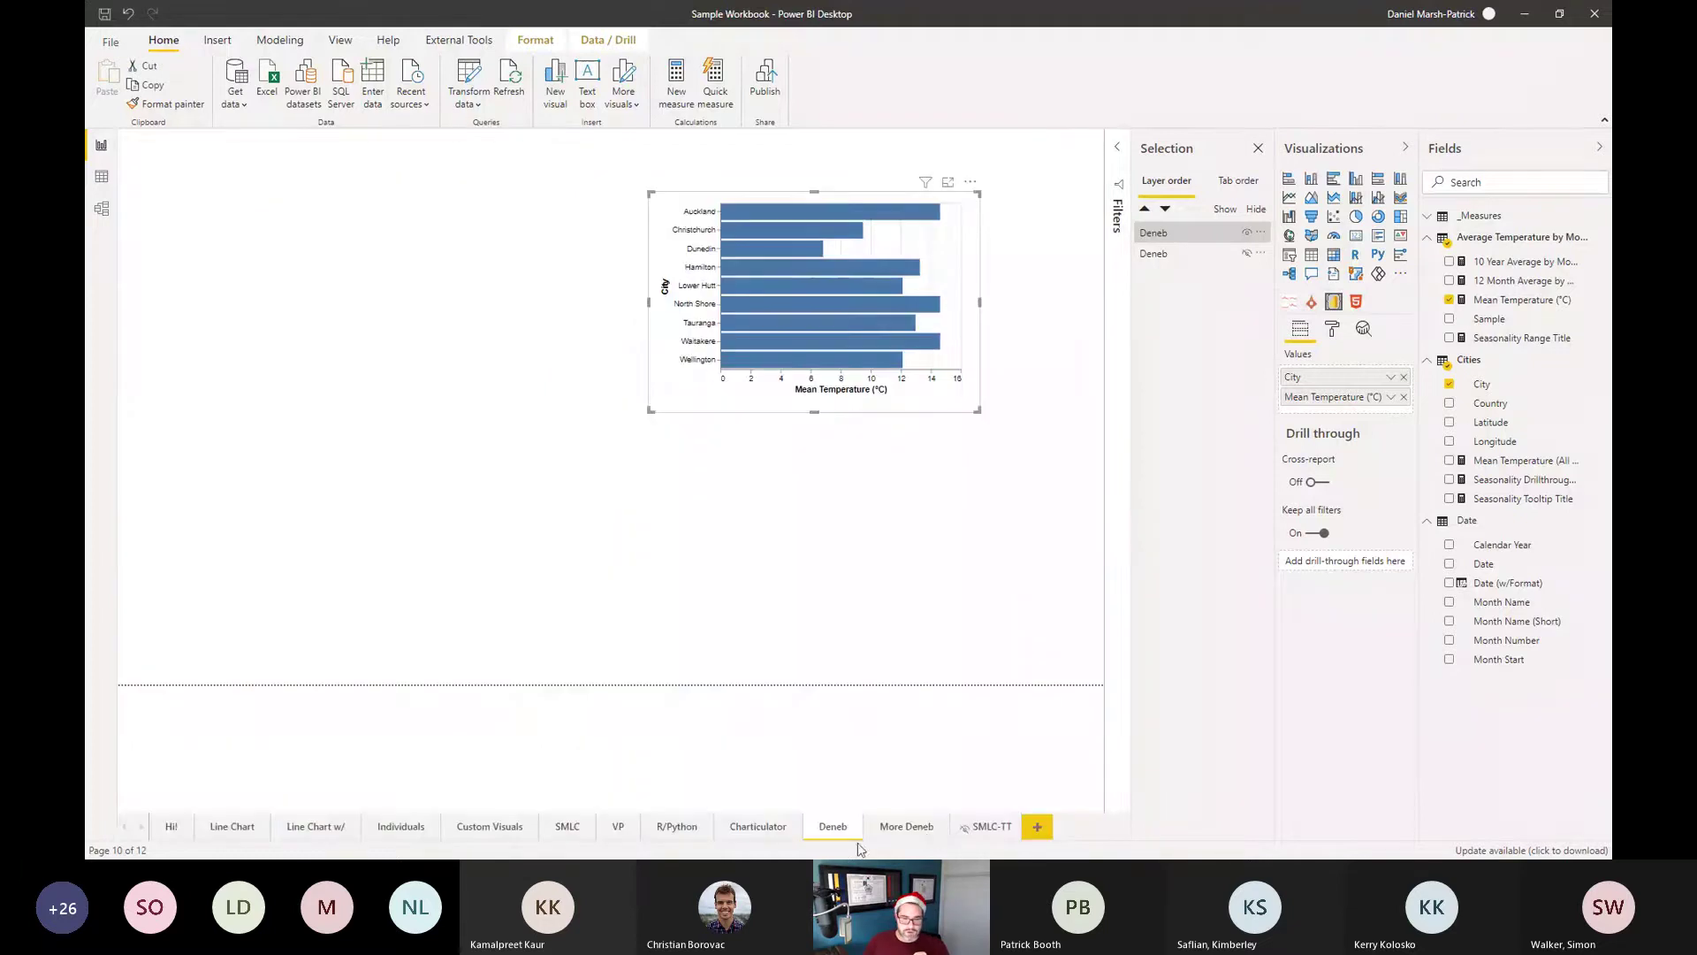
{"action": "left_click", "coordinate": [904, 826]}
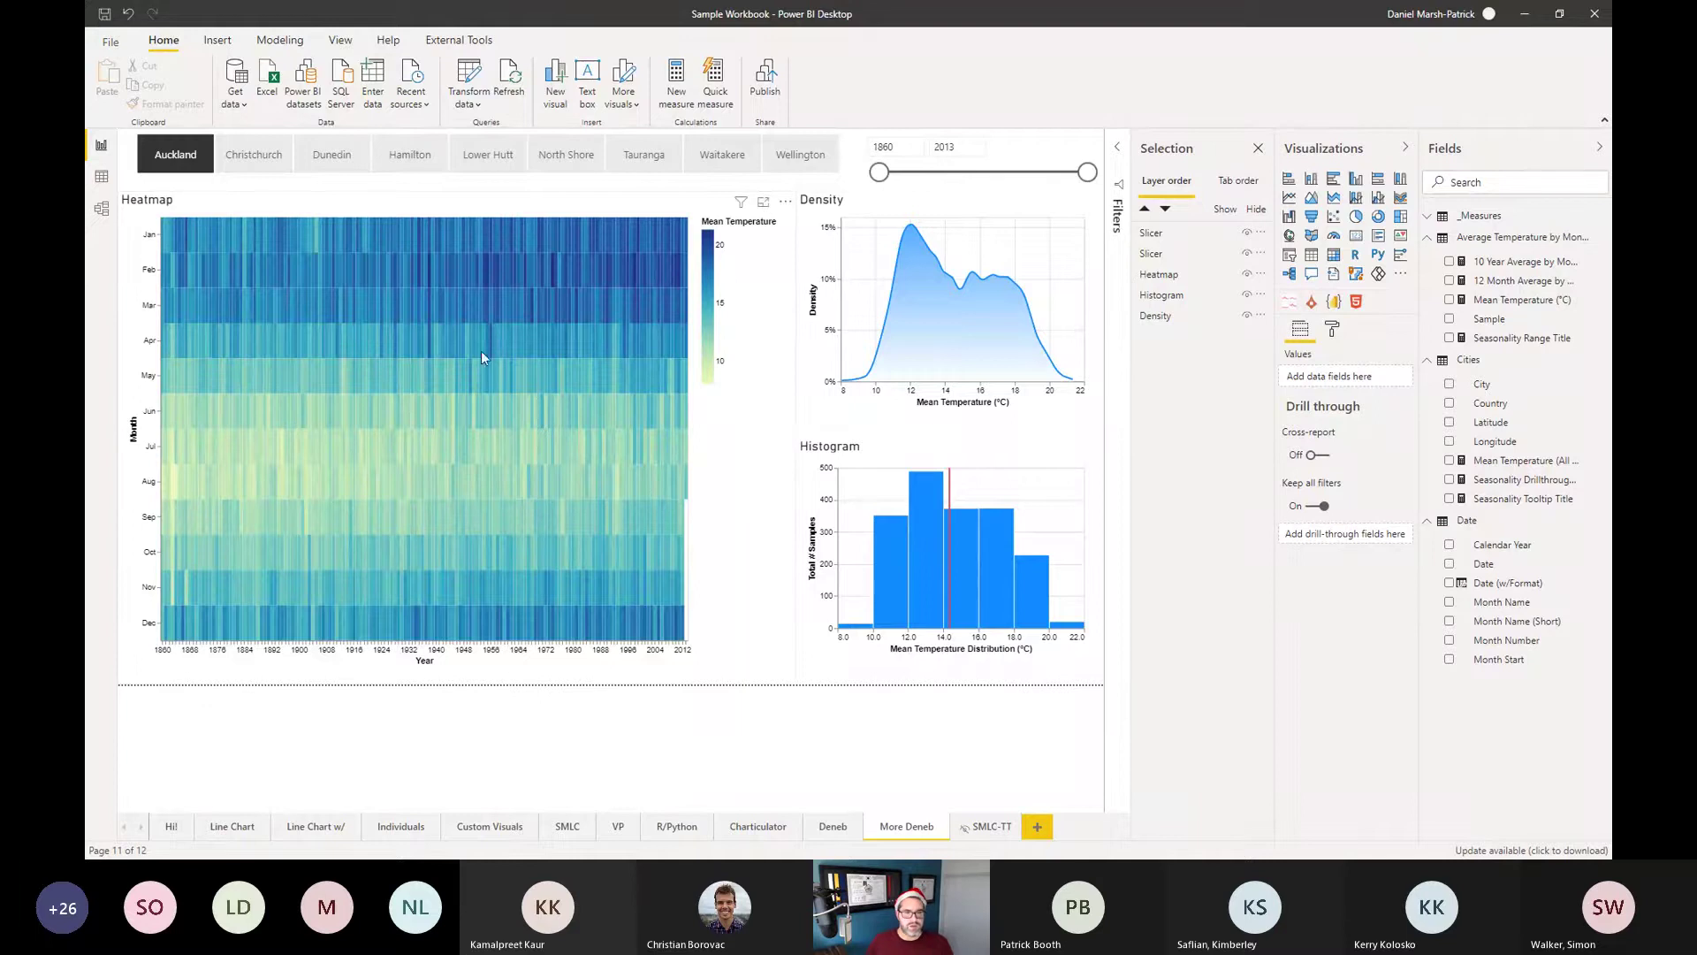
Change the heatmap's y-axis title from Month to Monthly Results and apply the spec.
{"action": "left_click", "coordinate": [762, 202]}
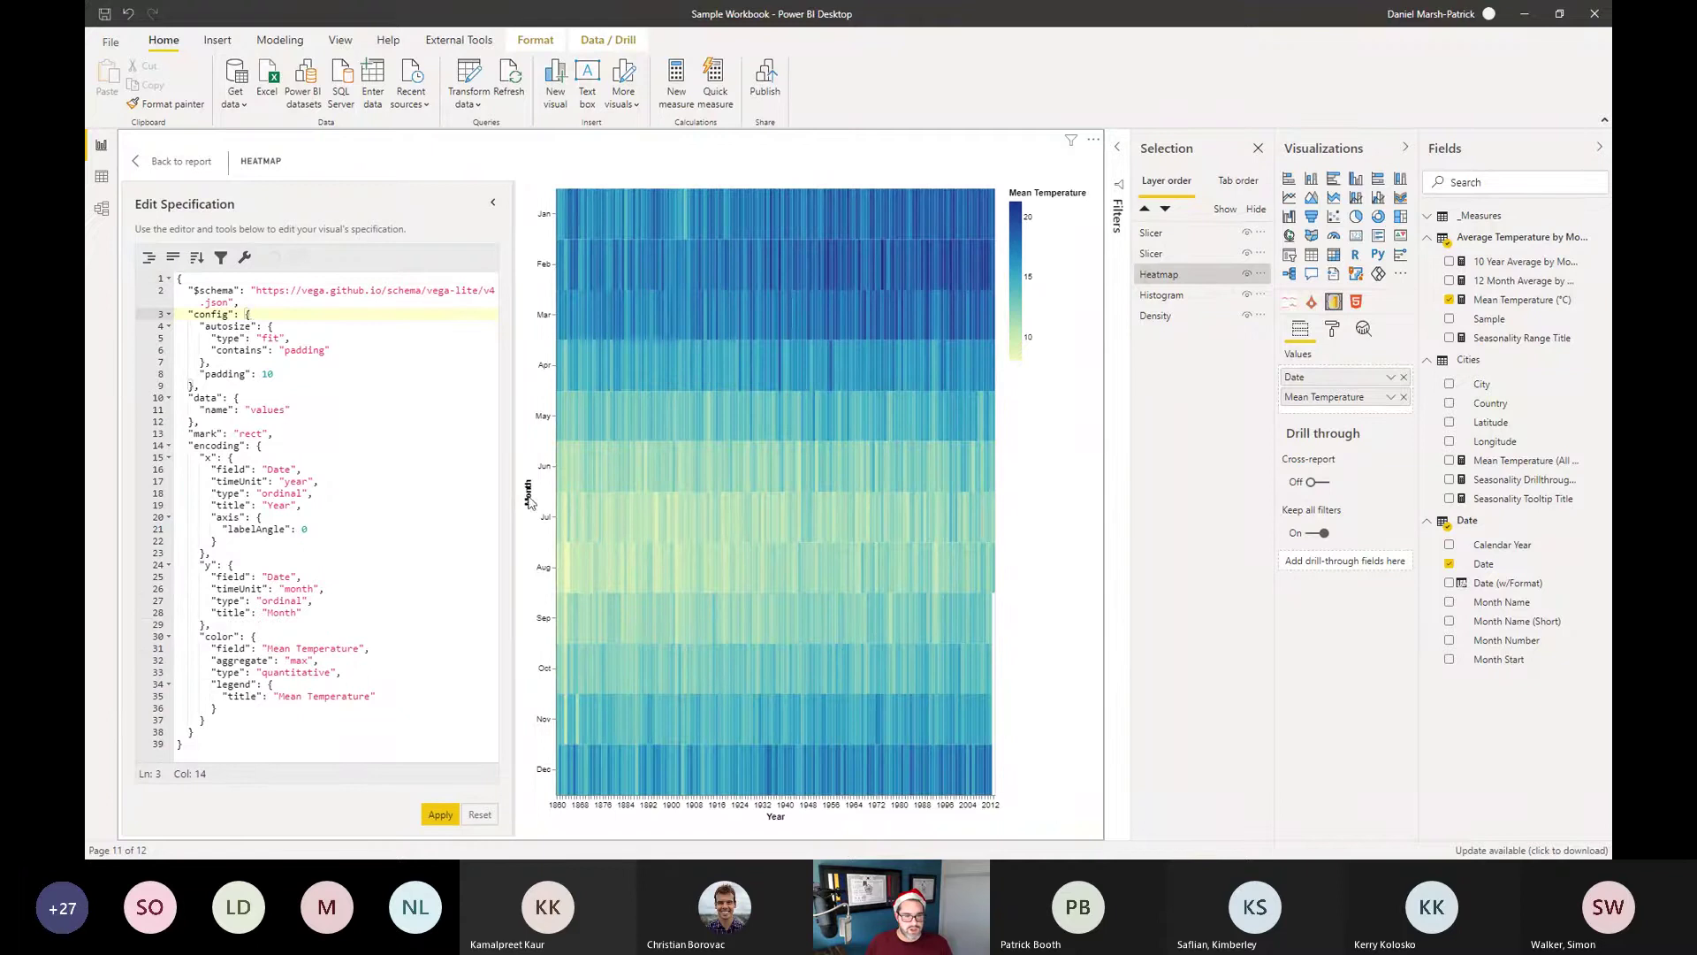
{"action": "left_click", "coordinate": [299, 613]}
{"action": "type", "text": "ly Results"}
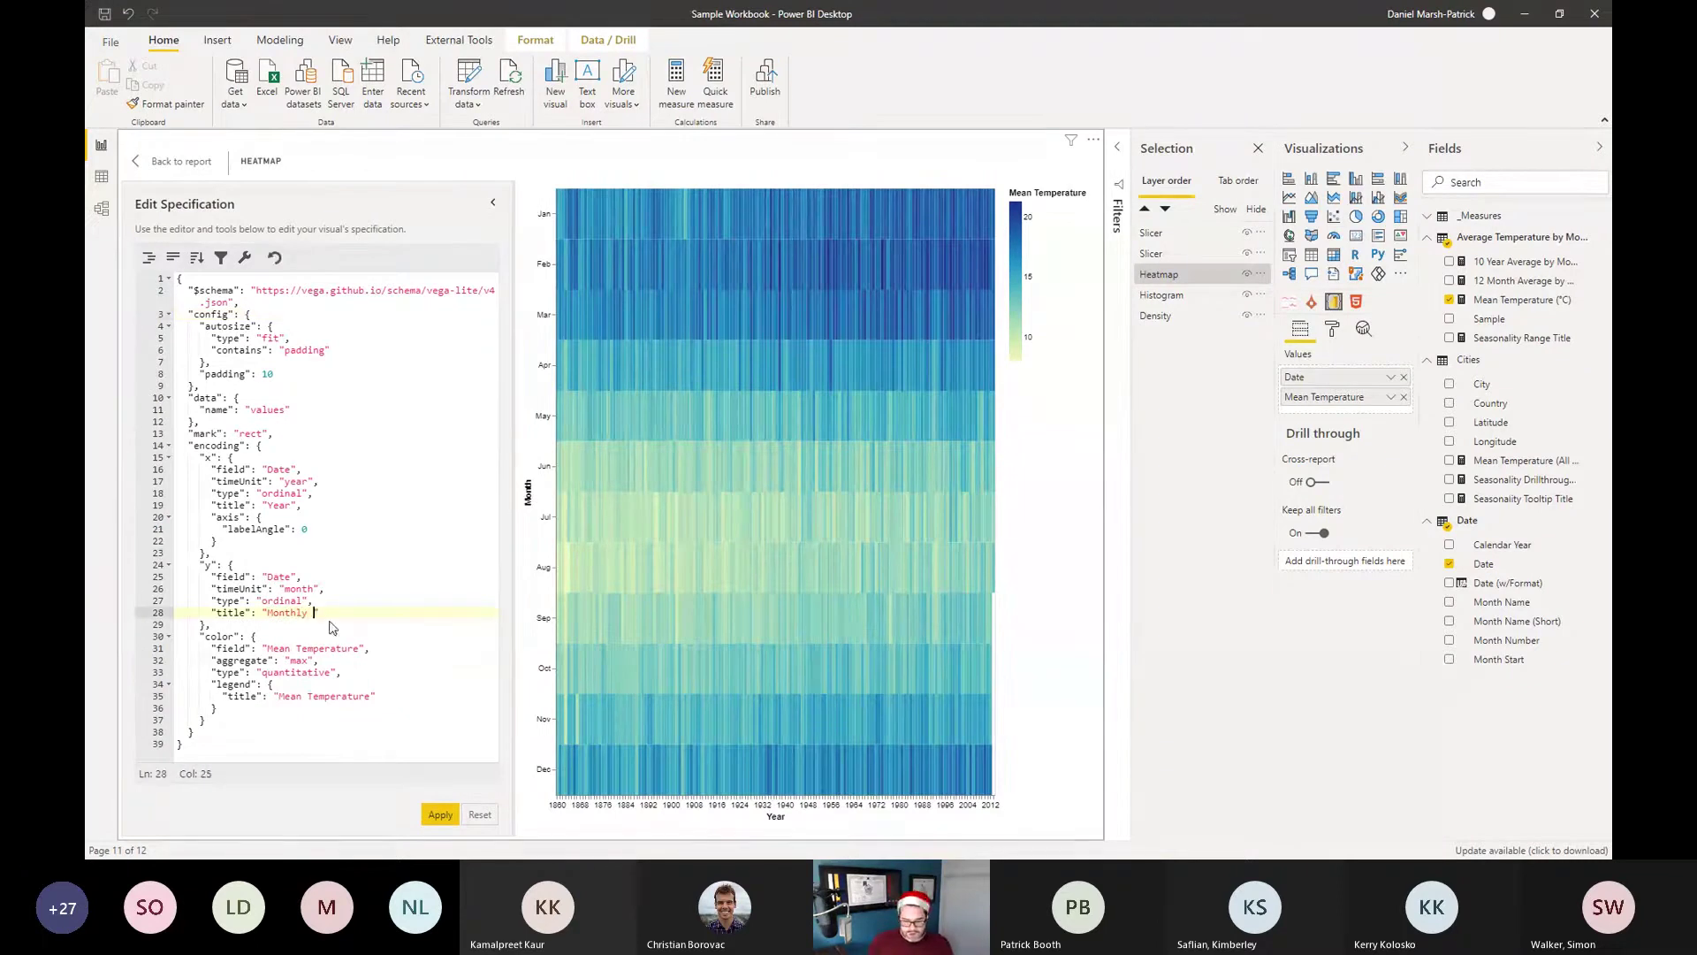
{"action": "left_click", "coordinate": [440, 814]}
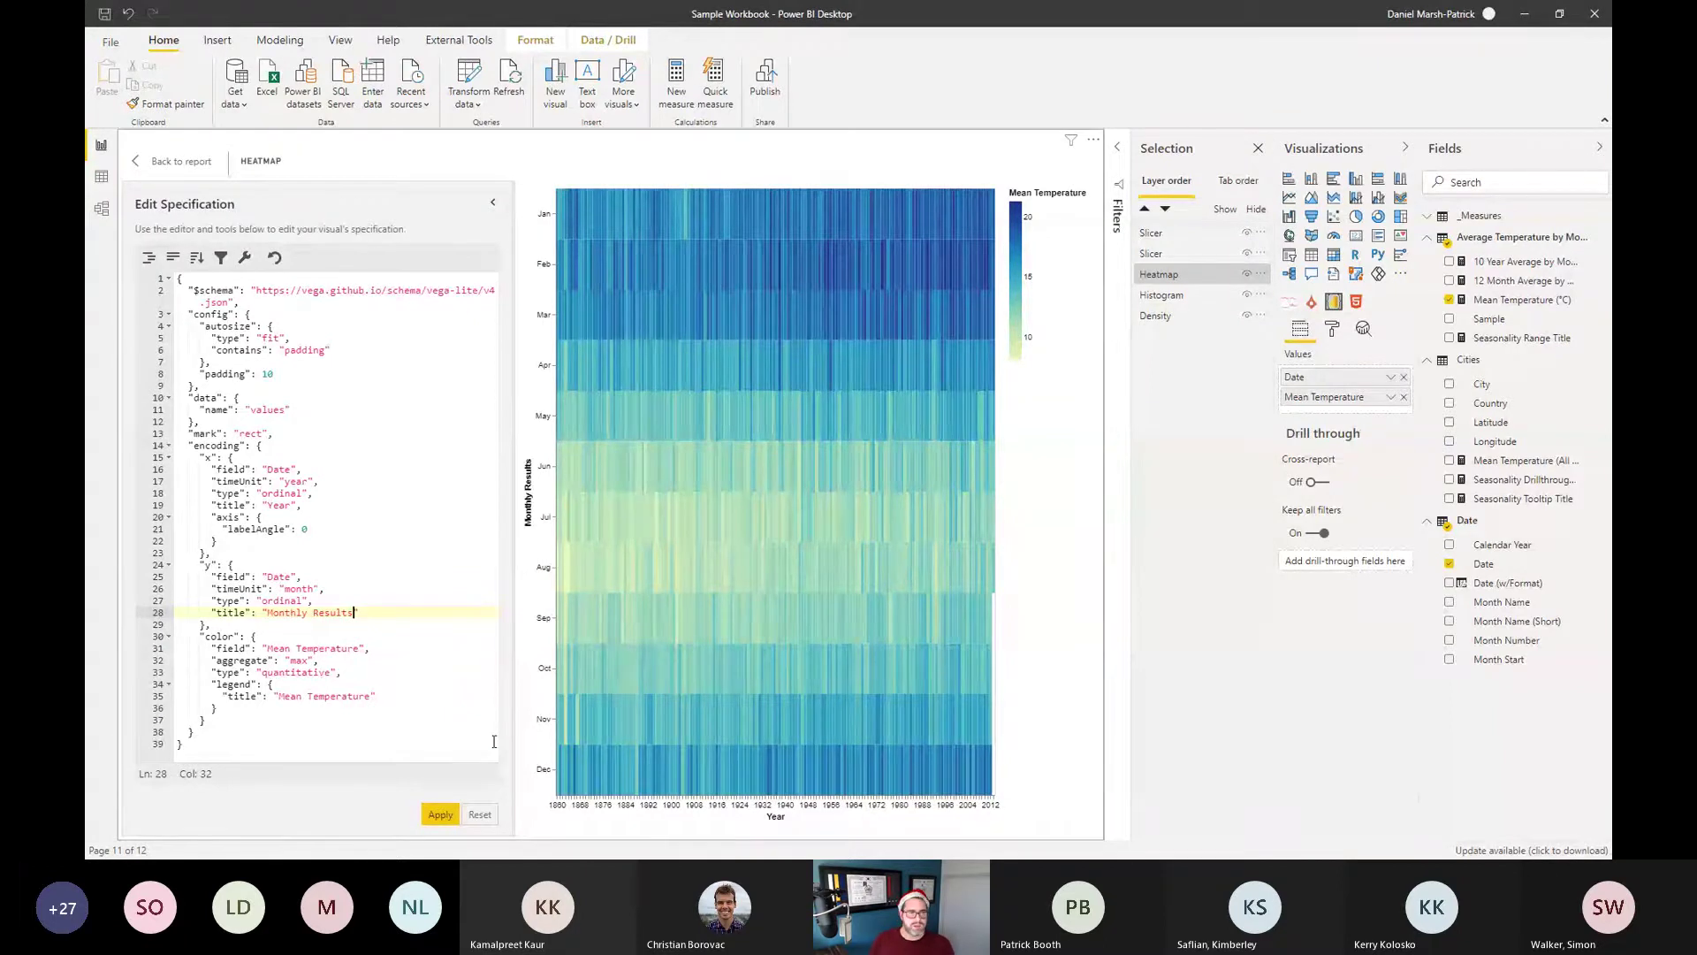
{"action": "left_click", "coordinate": [182, 162]}
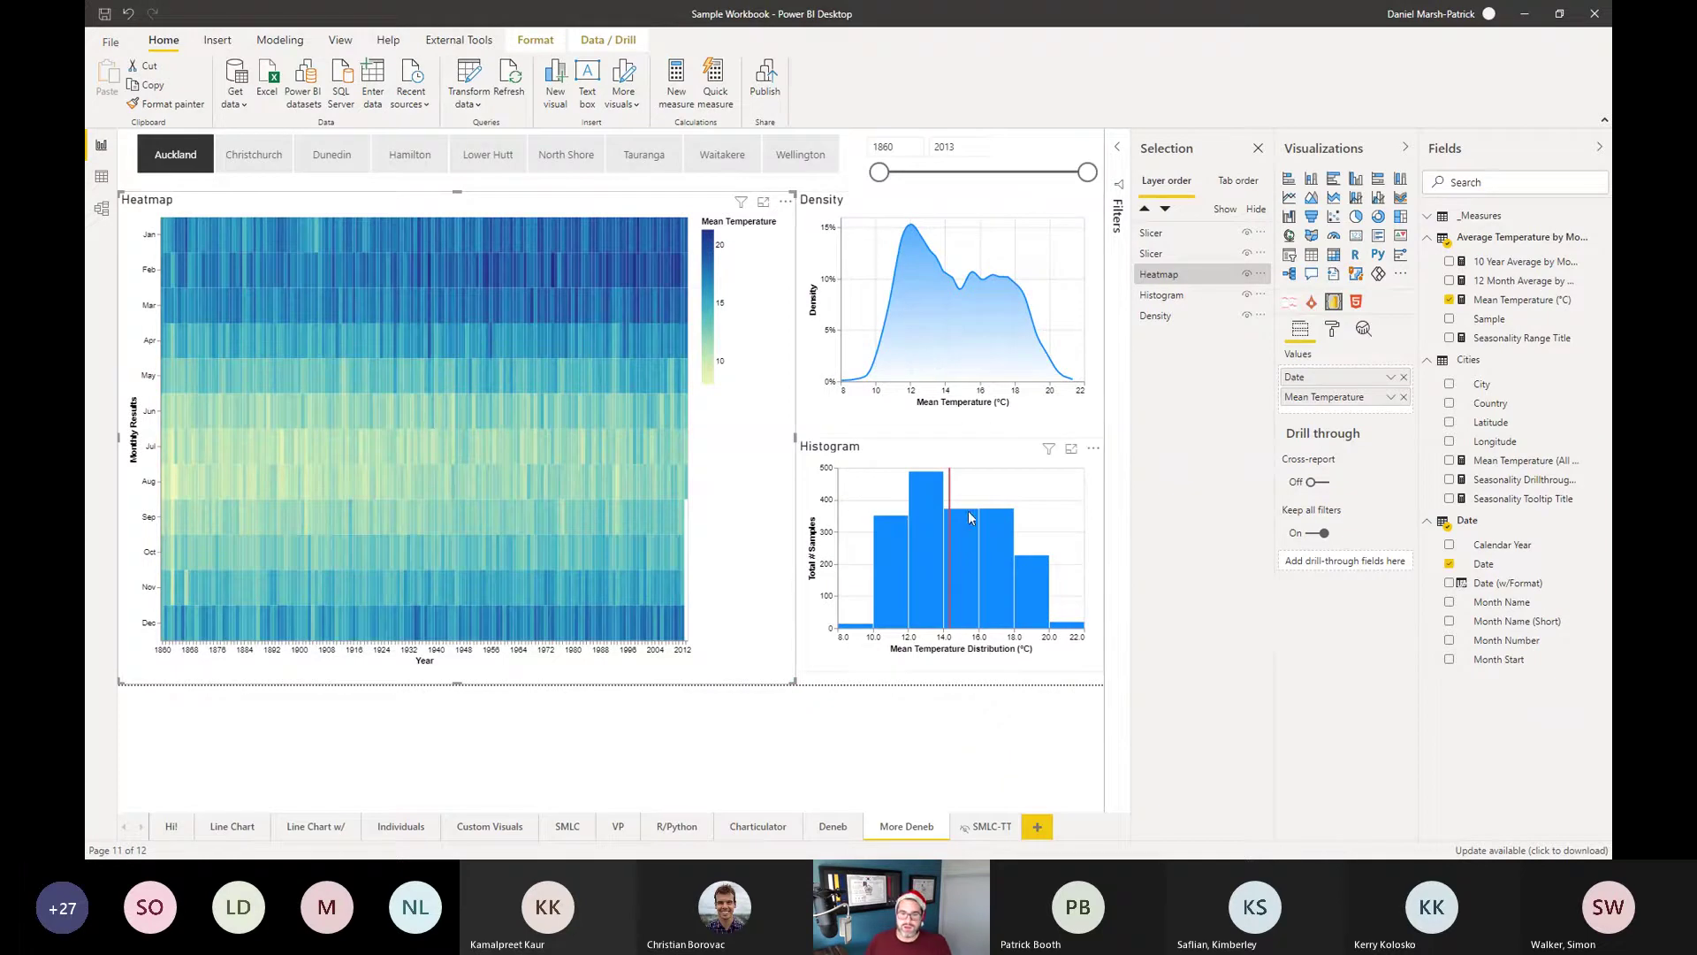
{"action": "left_click", "coordinate": [956, 578]}
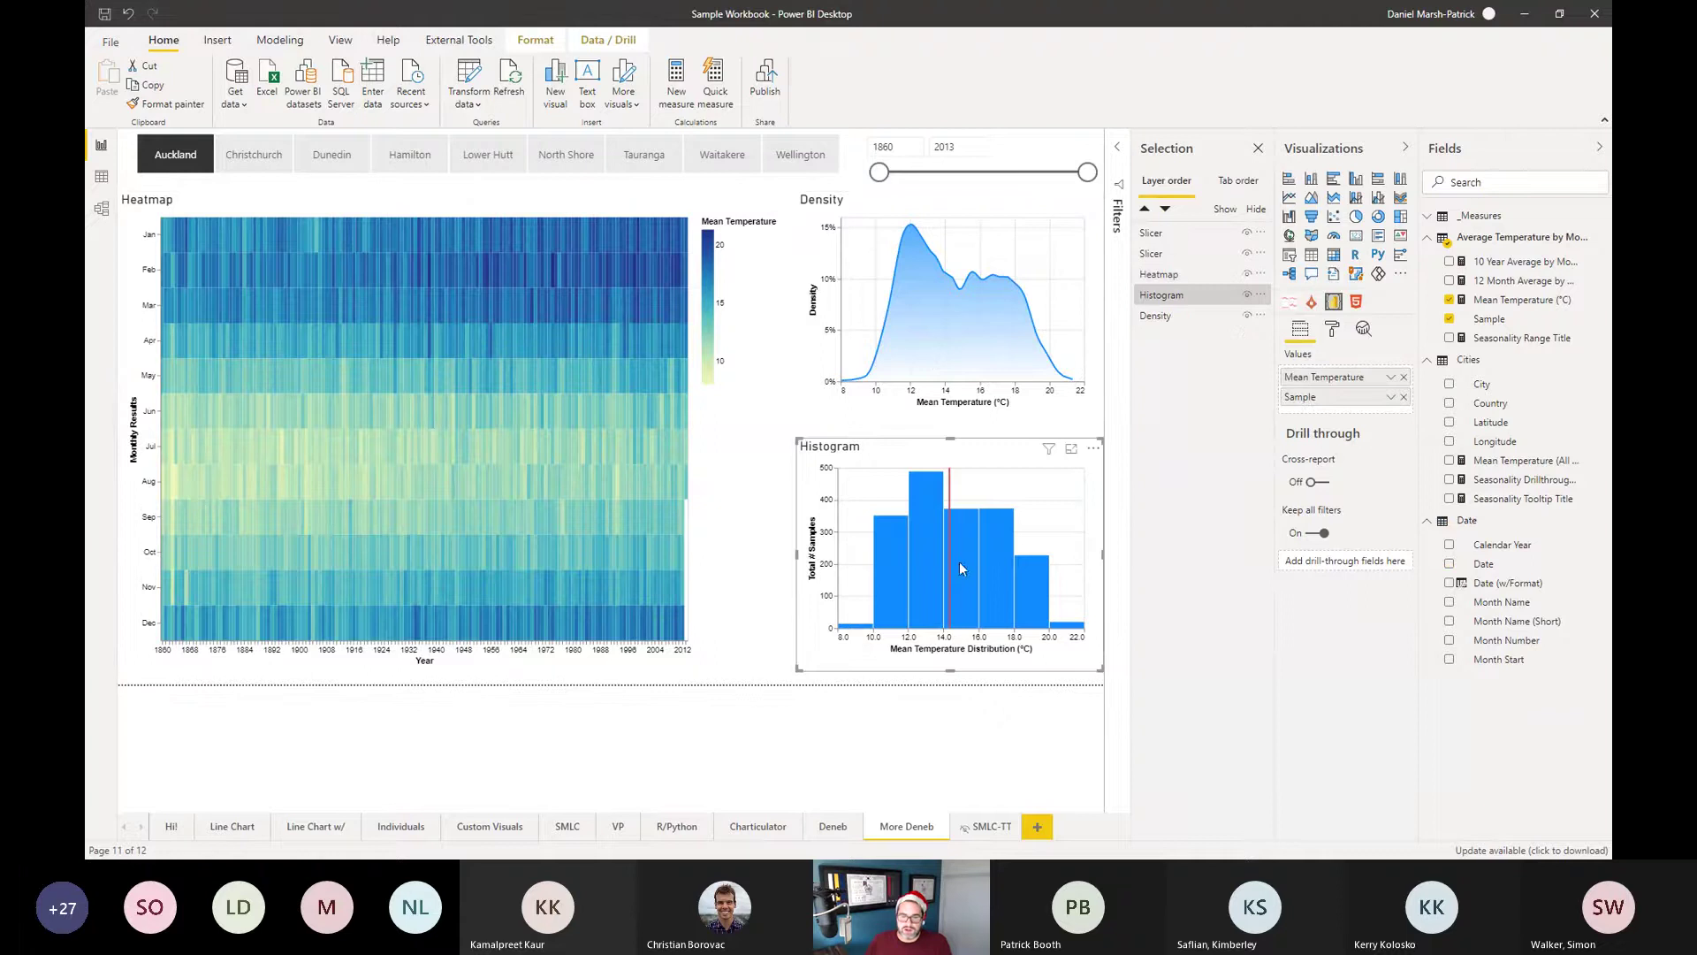
{"action": "left_click", "coordinate": [1071, 449]}
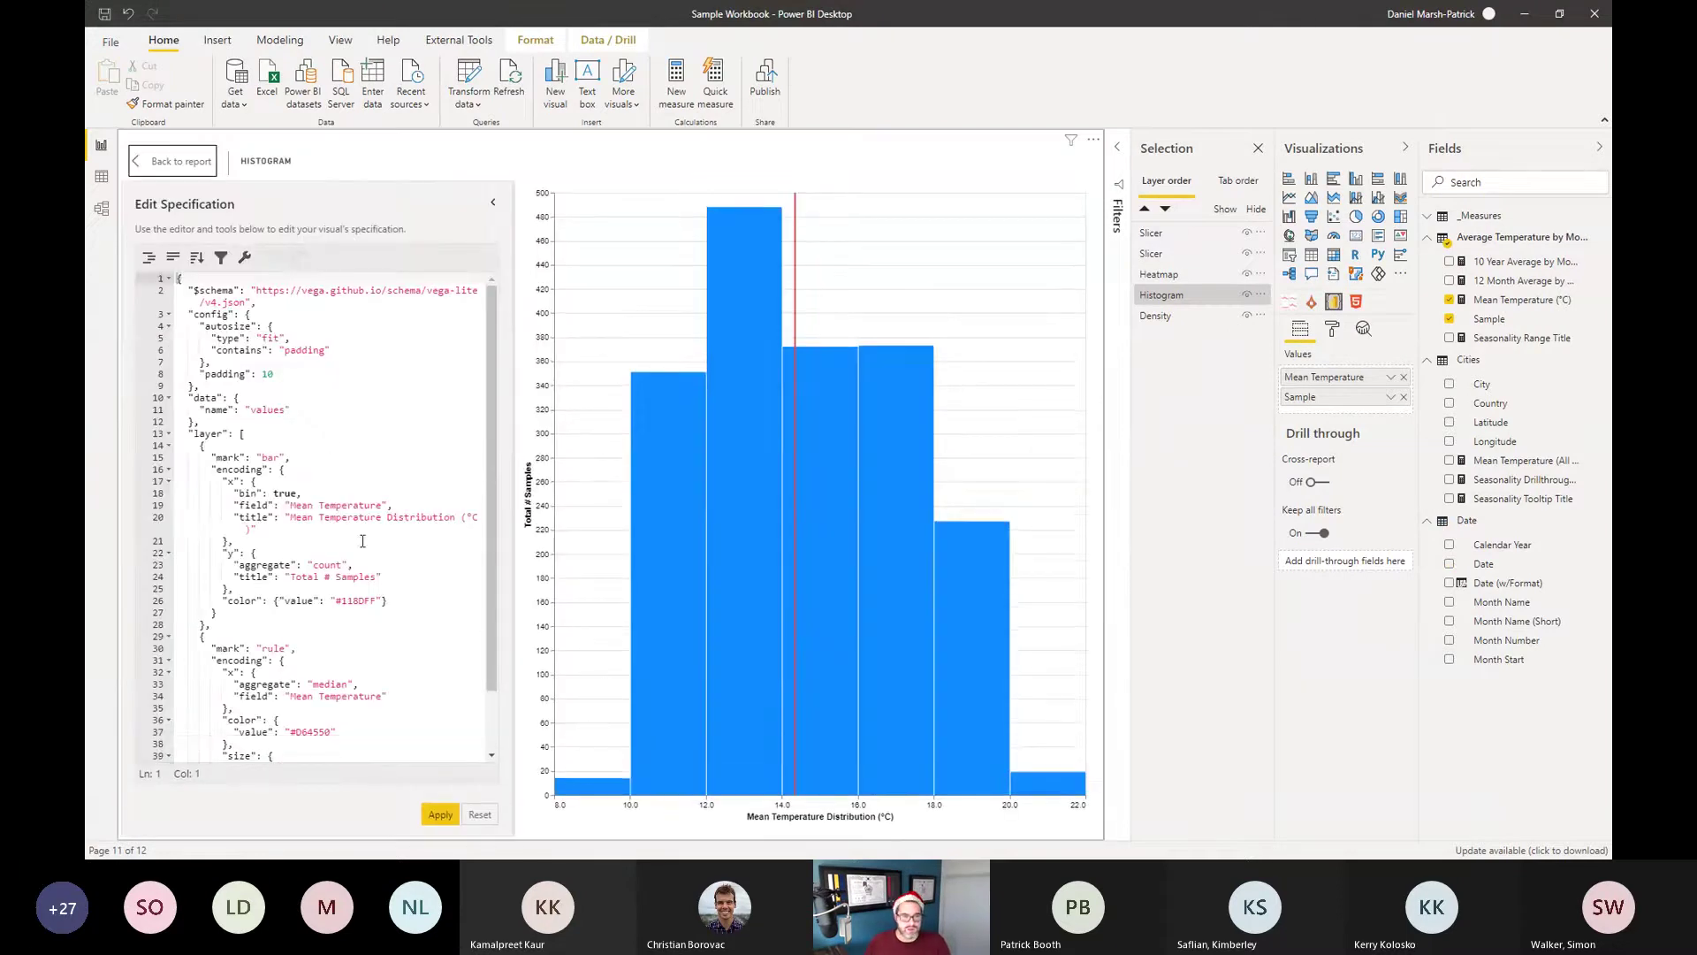
{"action": "scroll", "coordinate": [270, 461], "scroll_direction": "down", "scroll_amount": 1}
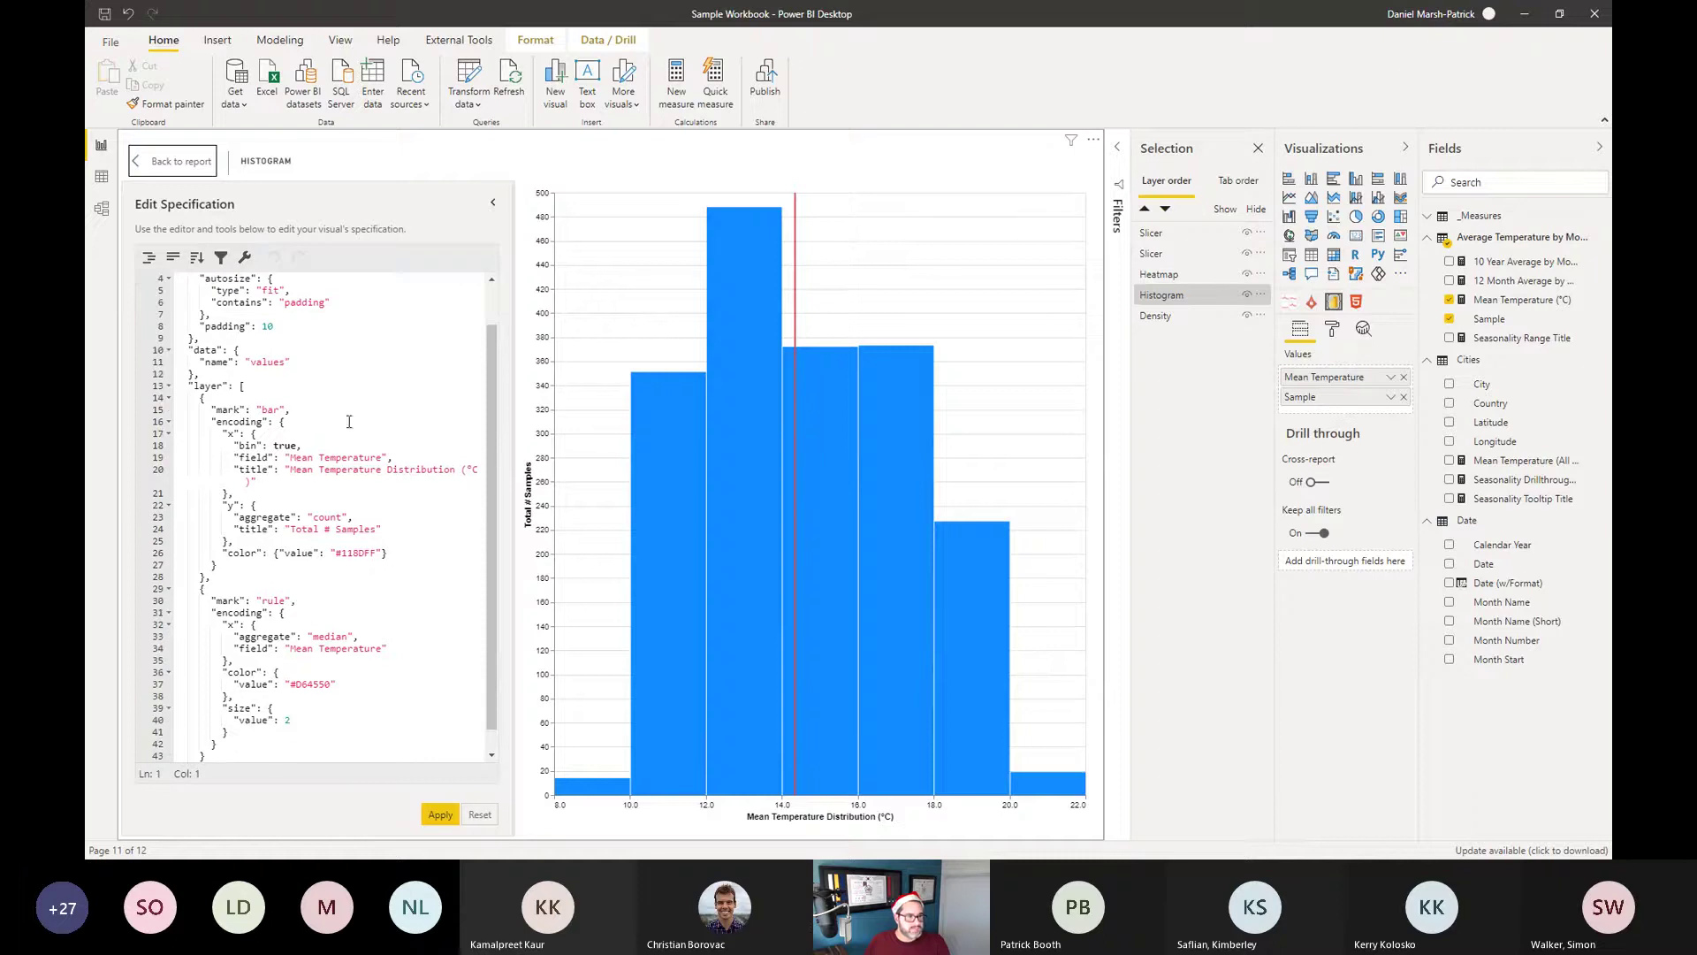
{"action": "scroll", "coordinate": [301, 442], "scroll_direction": "down", "scroll_amount": 1}
{"action": "left_click_drag", "start_coordinate": [232, 481], "coordinate": [417, 506]}
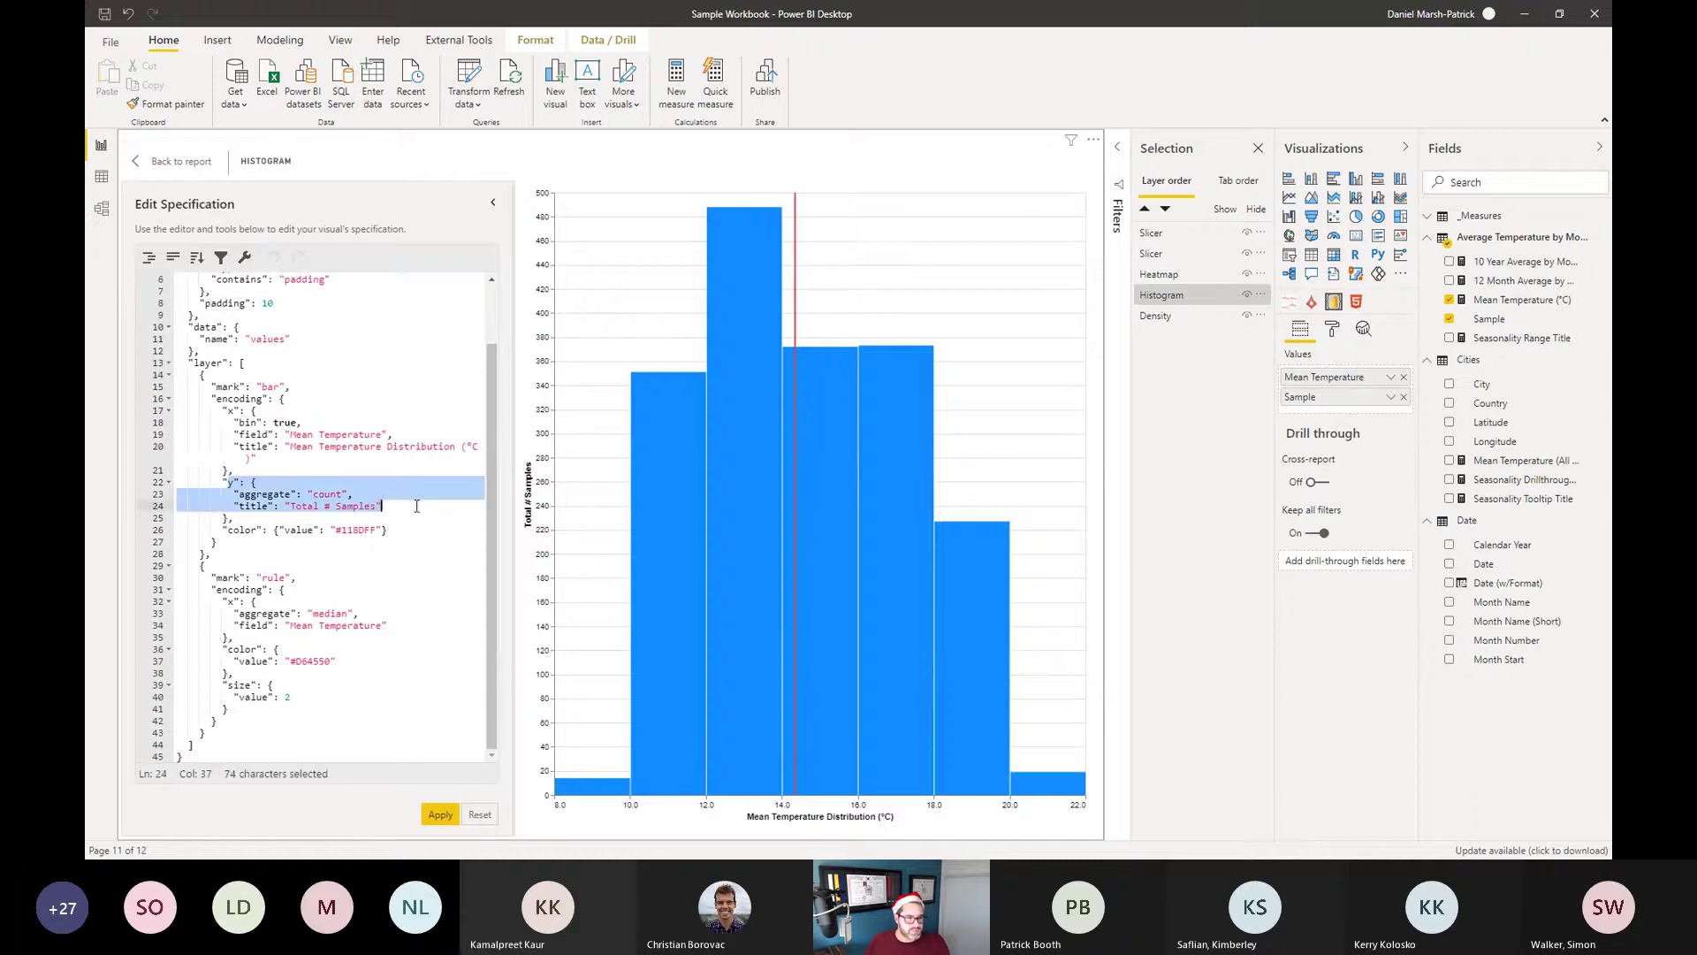
{"action": "left_click", "coordinate": [385, 511]}
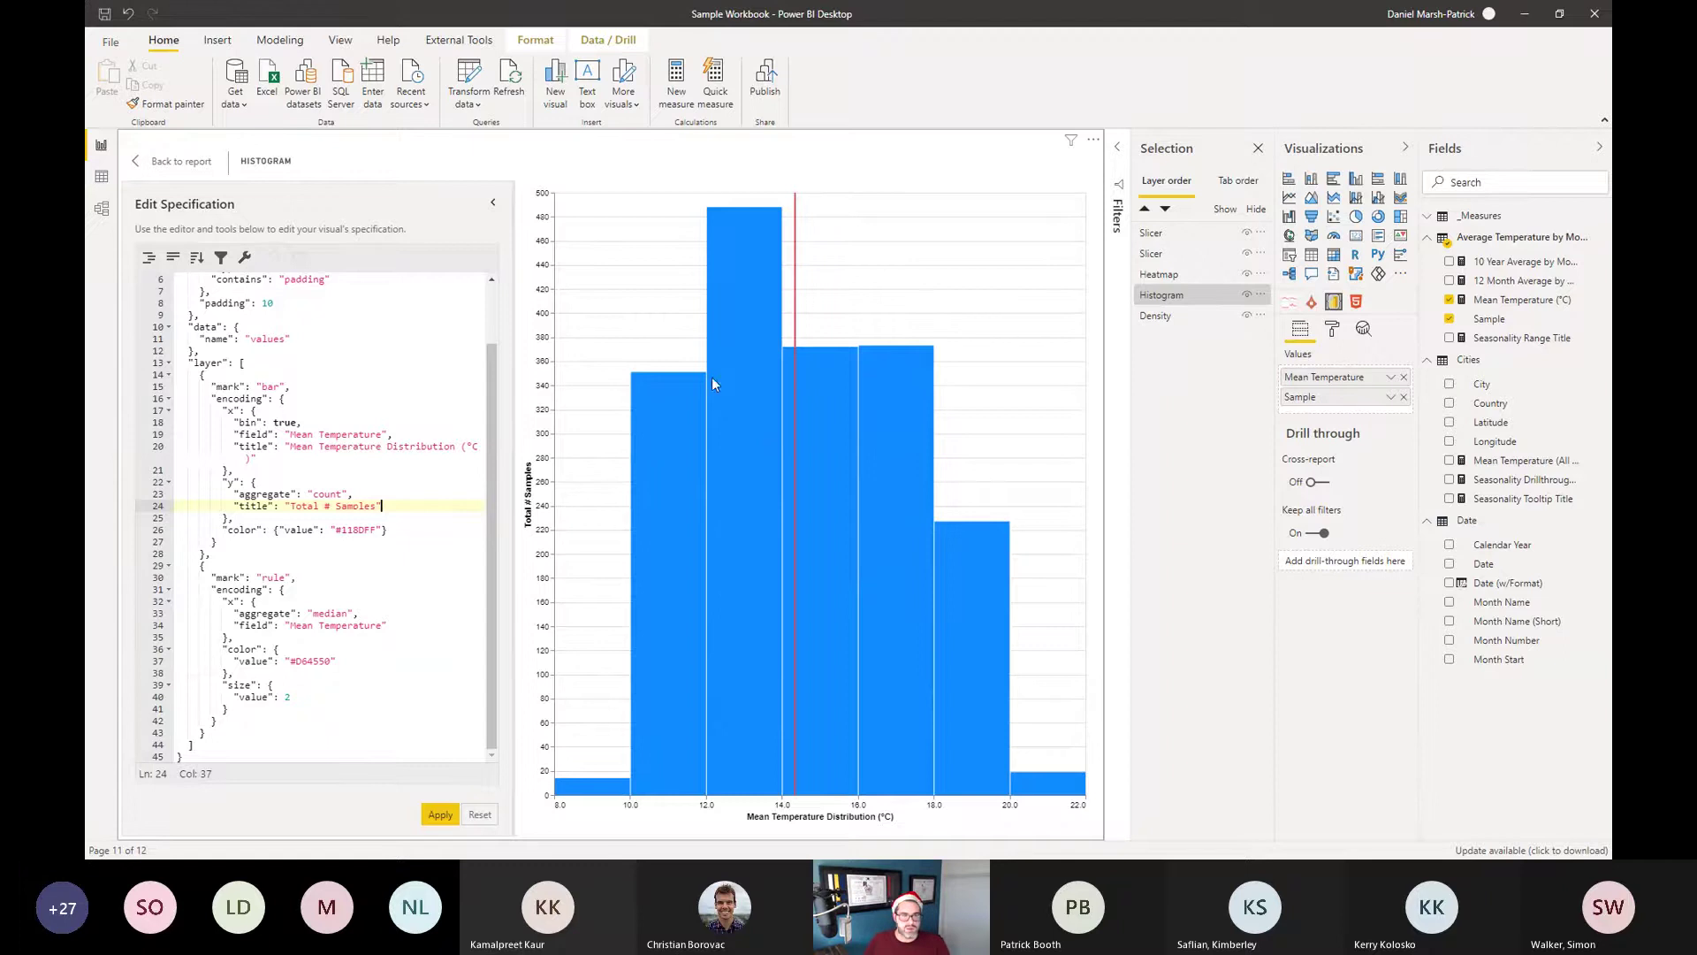
{"action": "left_click", "coordinate": [186, 162]}
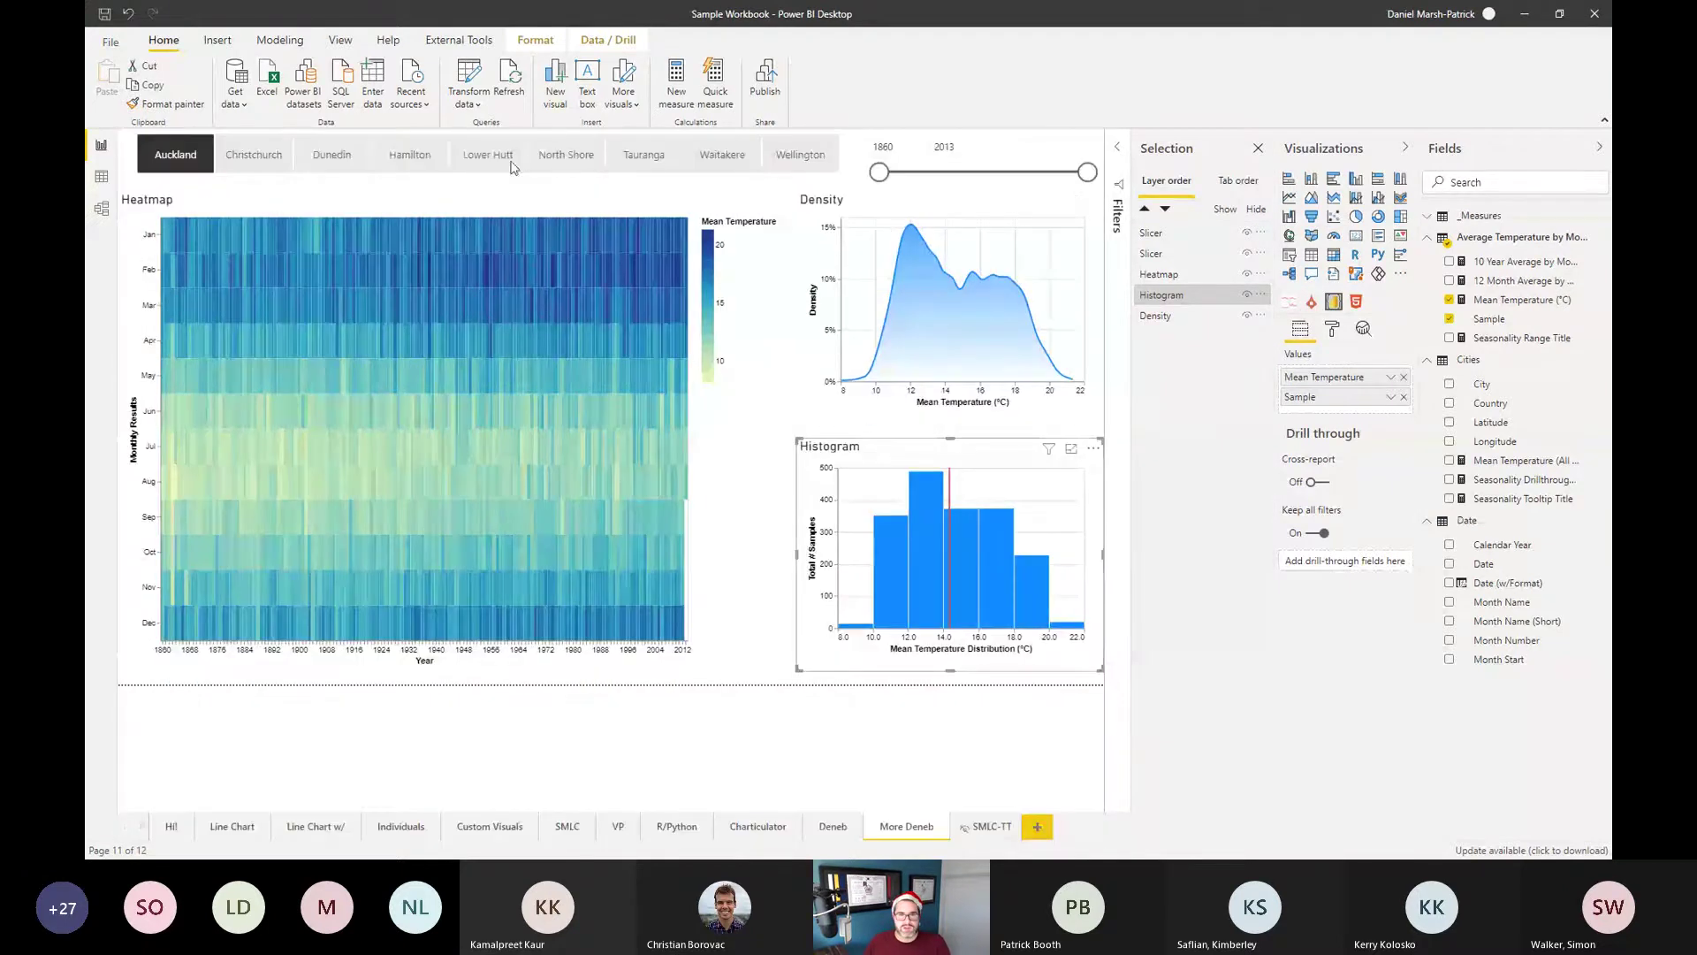
Step the city slicer through Christchurch and Dunedin to Lower Hutt, then set years to 1900 and back to 2013.
{"action": "left_click", "coordinate": [264, 161]}
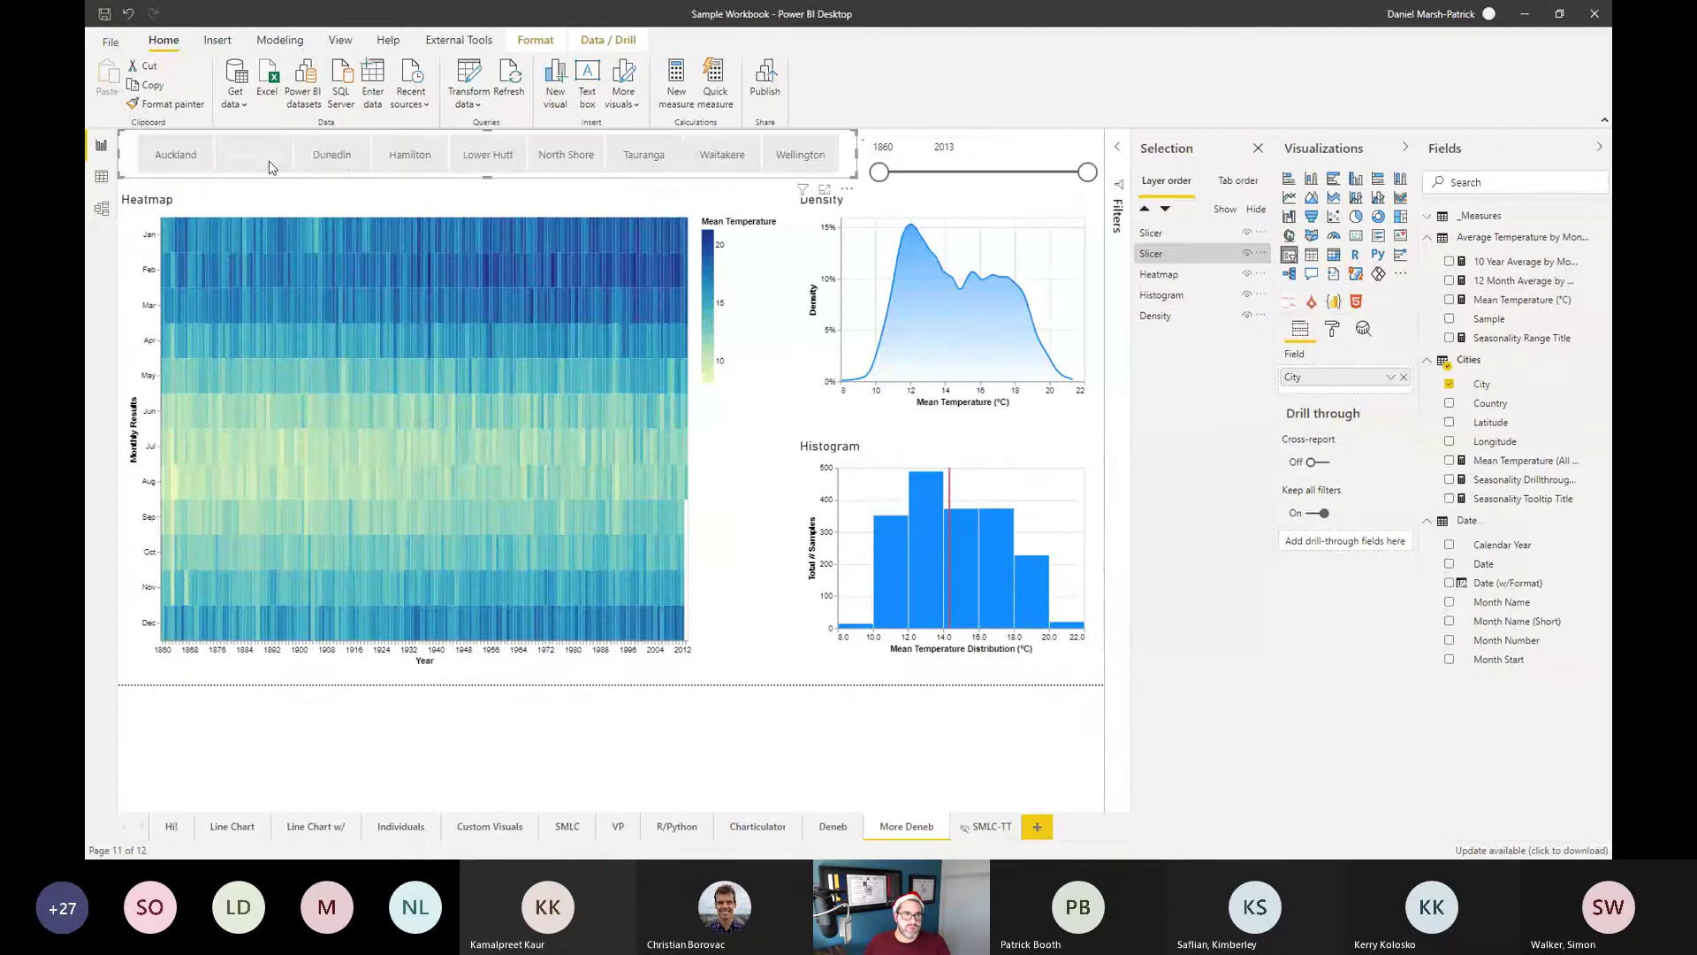
{"action": "left_click", "coordinate": [334, 155]}
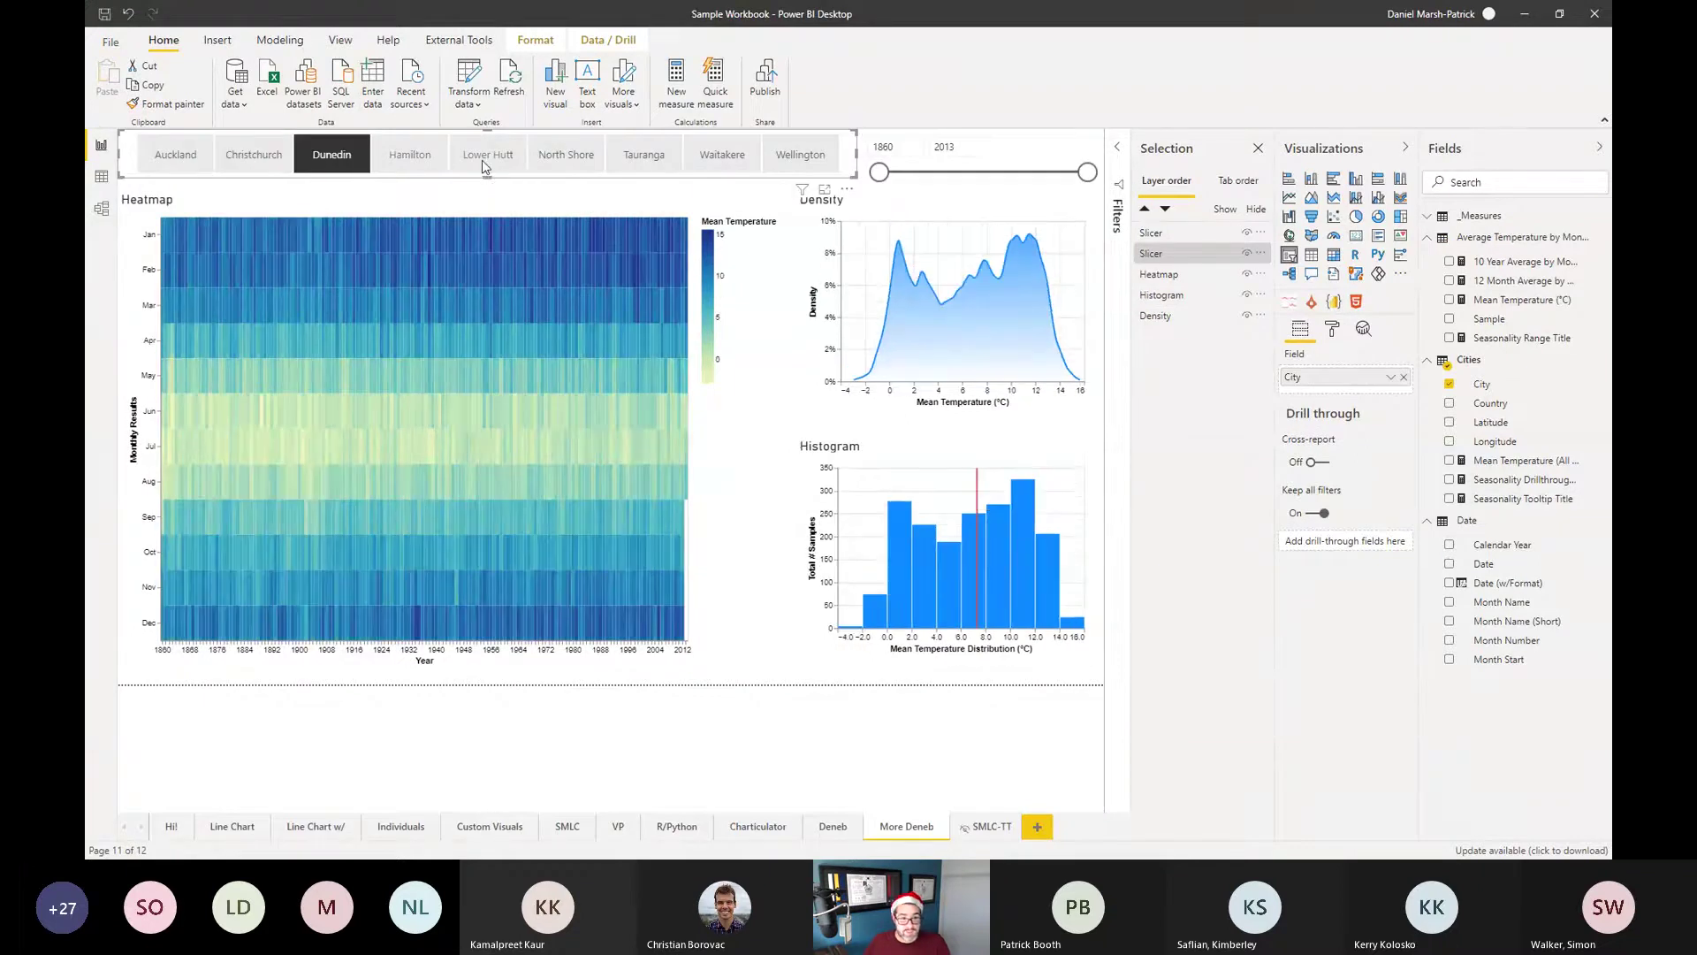
{"action": "left_click", "coordinate": [485, 165]}
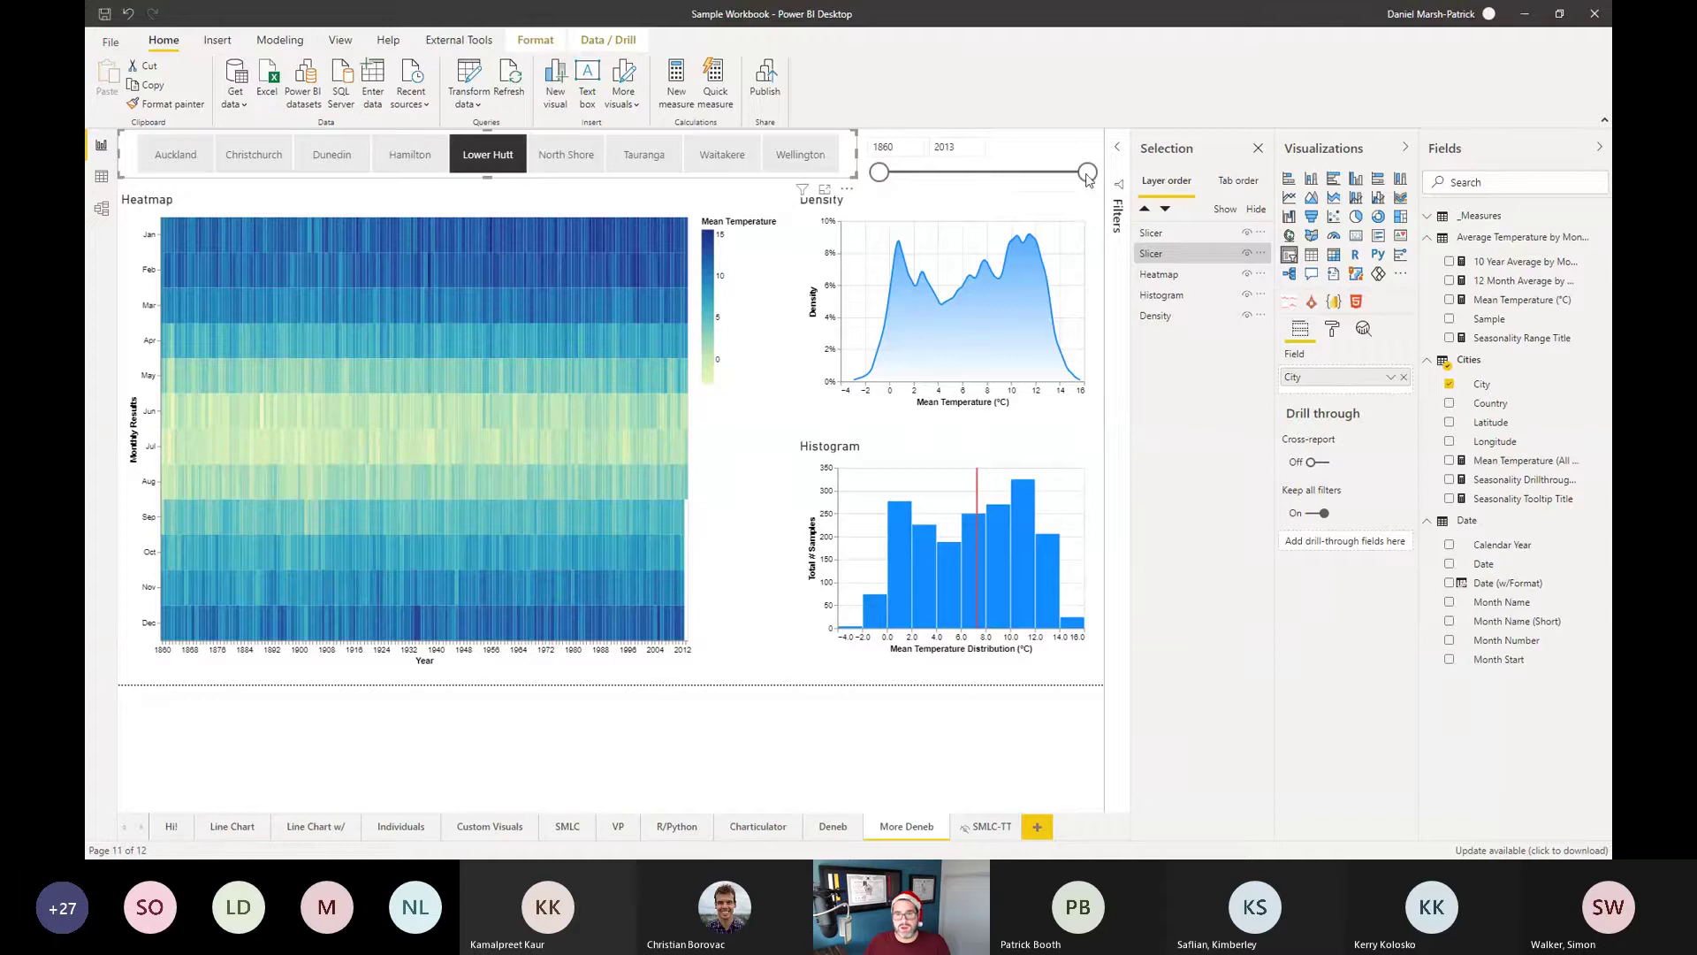
{"action": "left_click_drag", "start_coordinate": [1046, 180], "coordinate": [934, 181]}
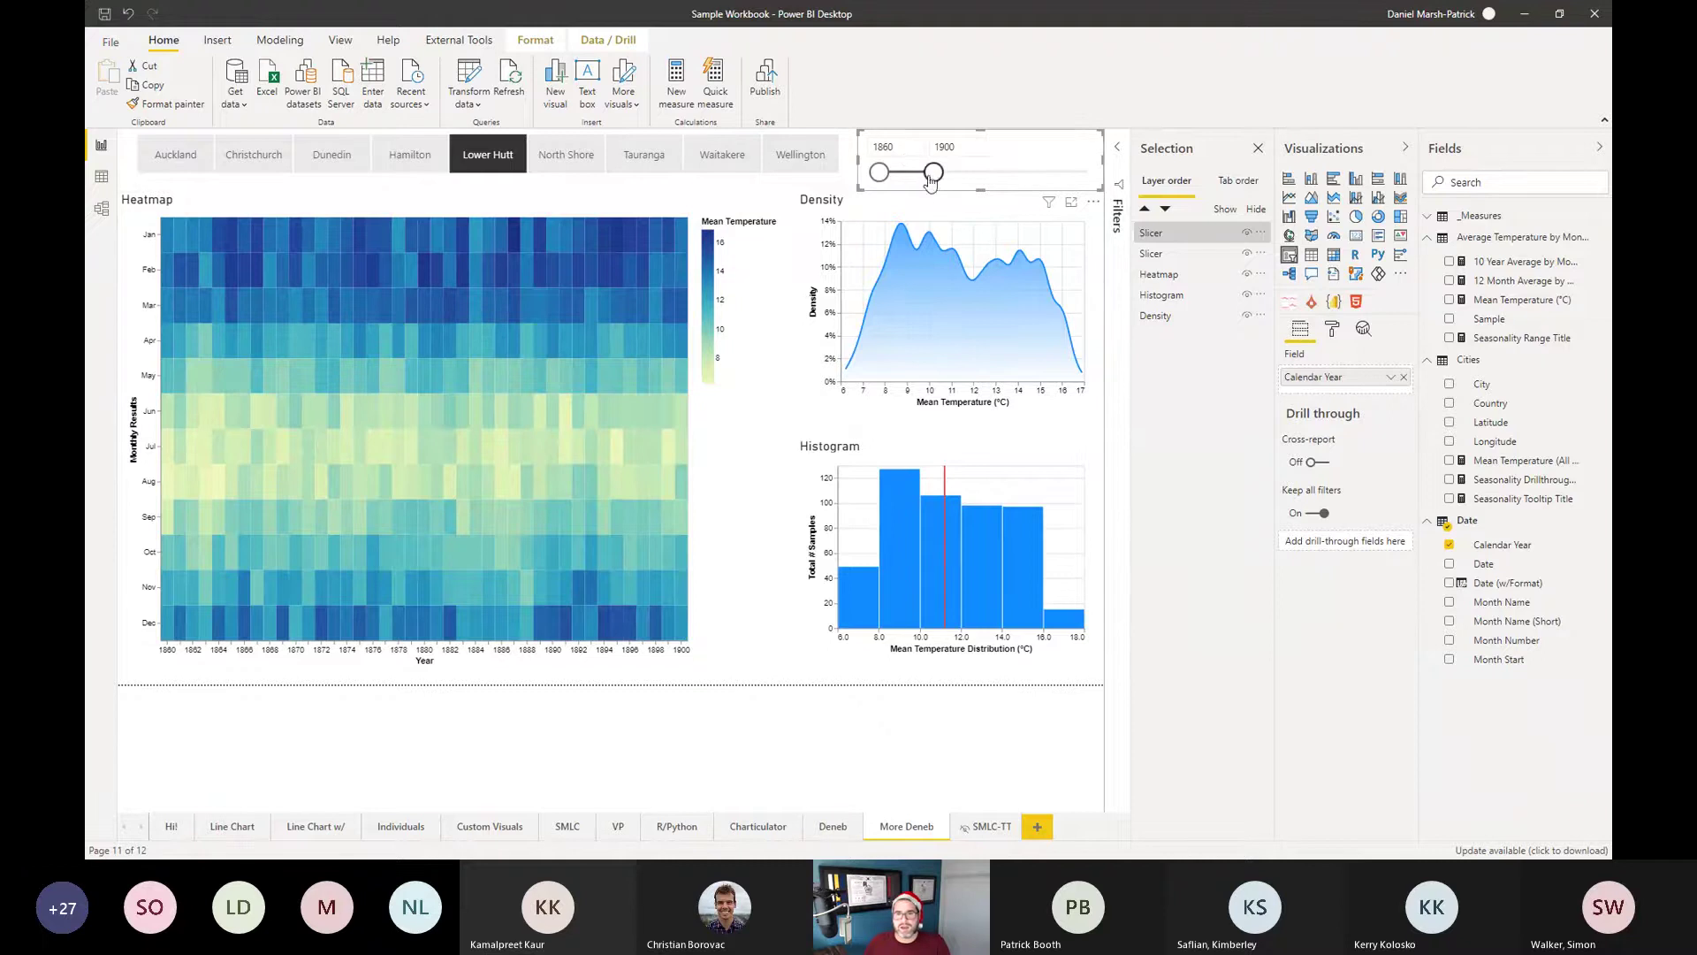
{"action": "left_click_drag", "start_coordinate": [933, 172], "coordinate": [1105, 183]}
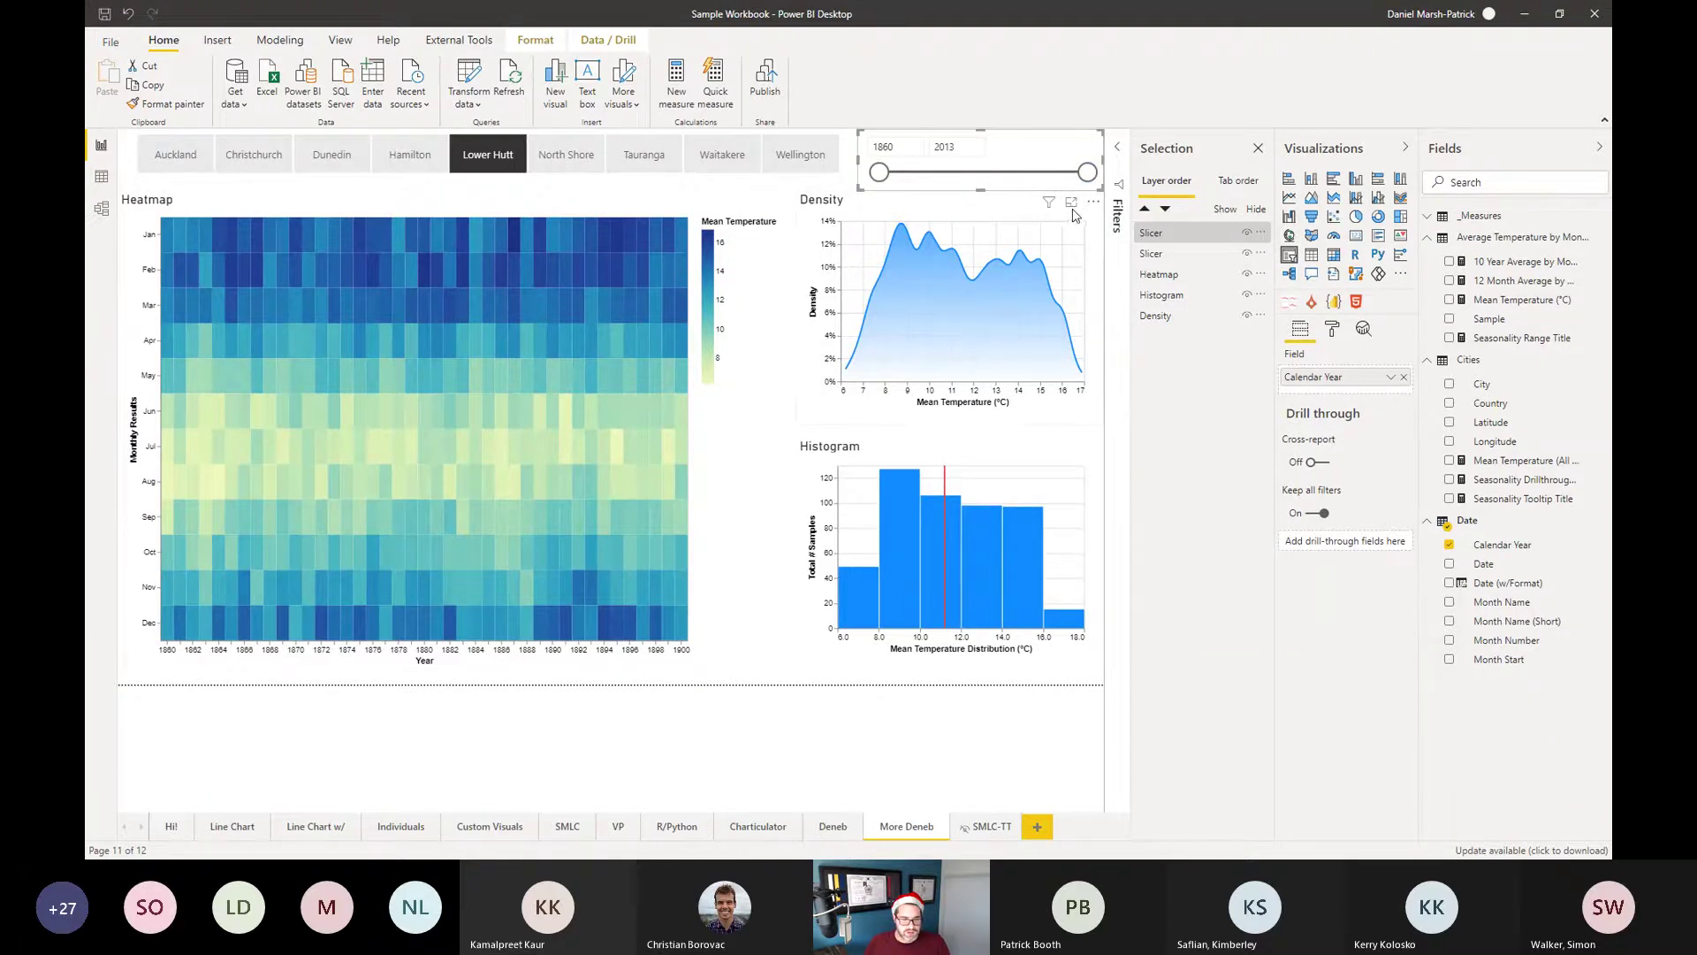
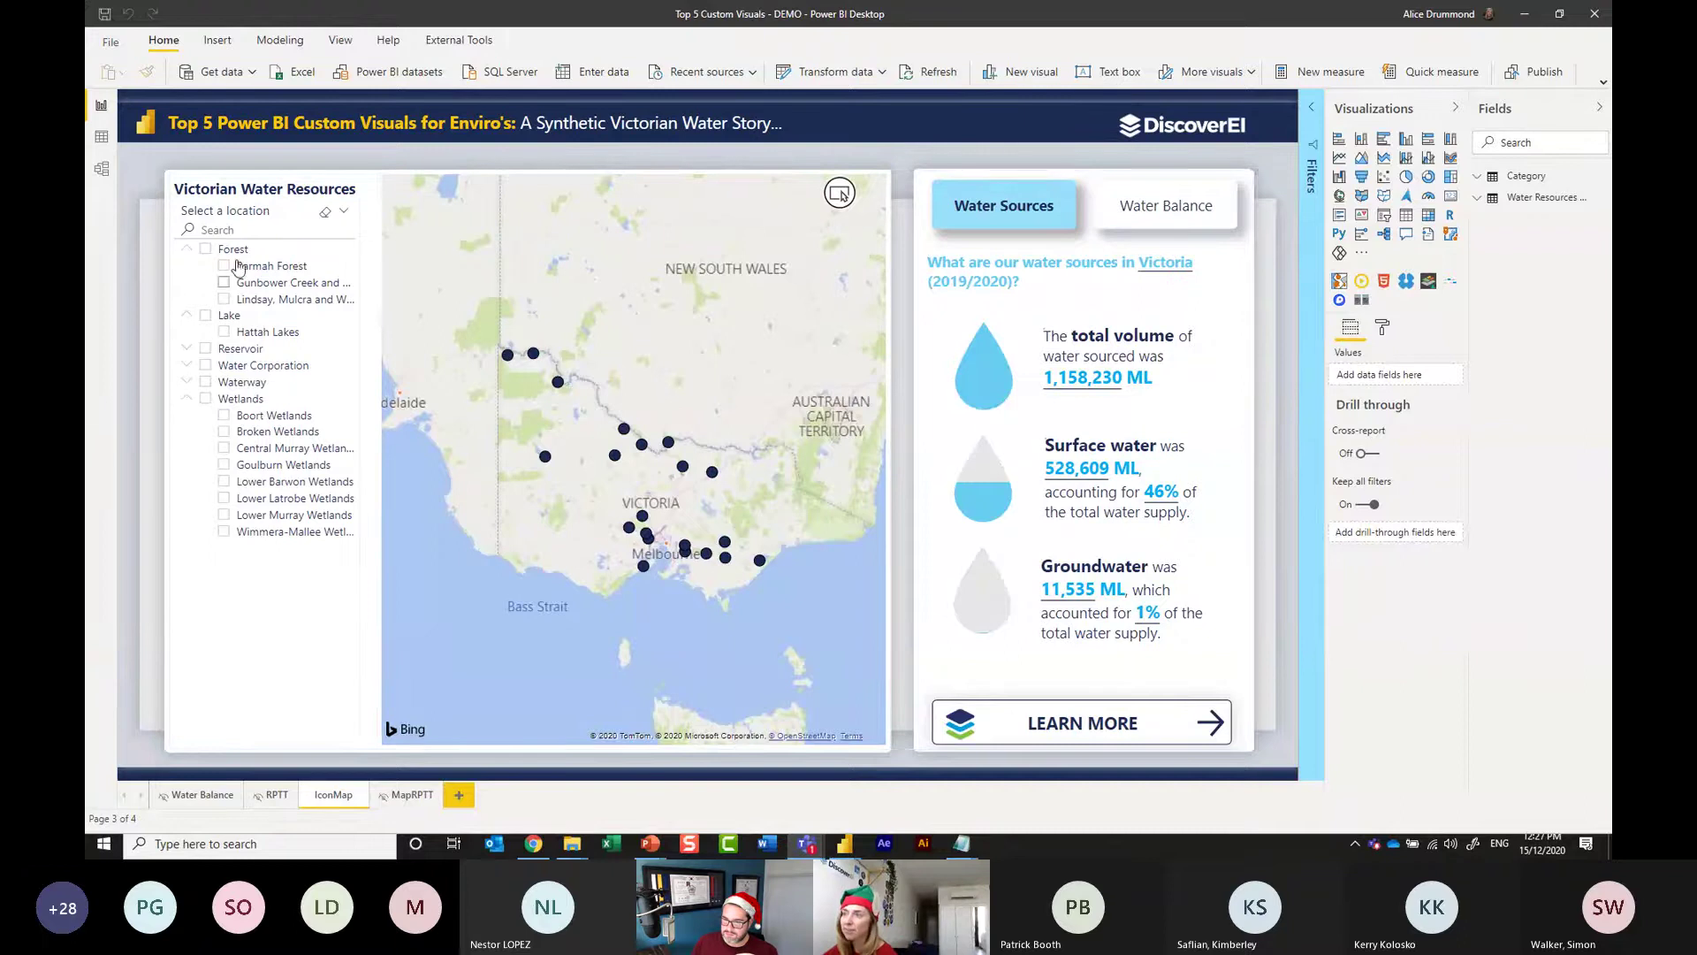
Filter the location slicer to Forest, then Wetlands, then clear it to show all sites.
{"action": "left_click", "coordinate": [205, 250]}
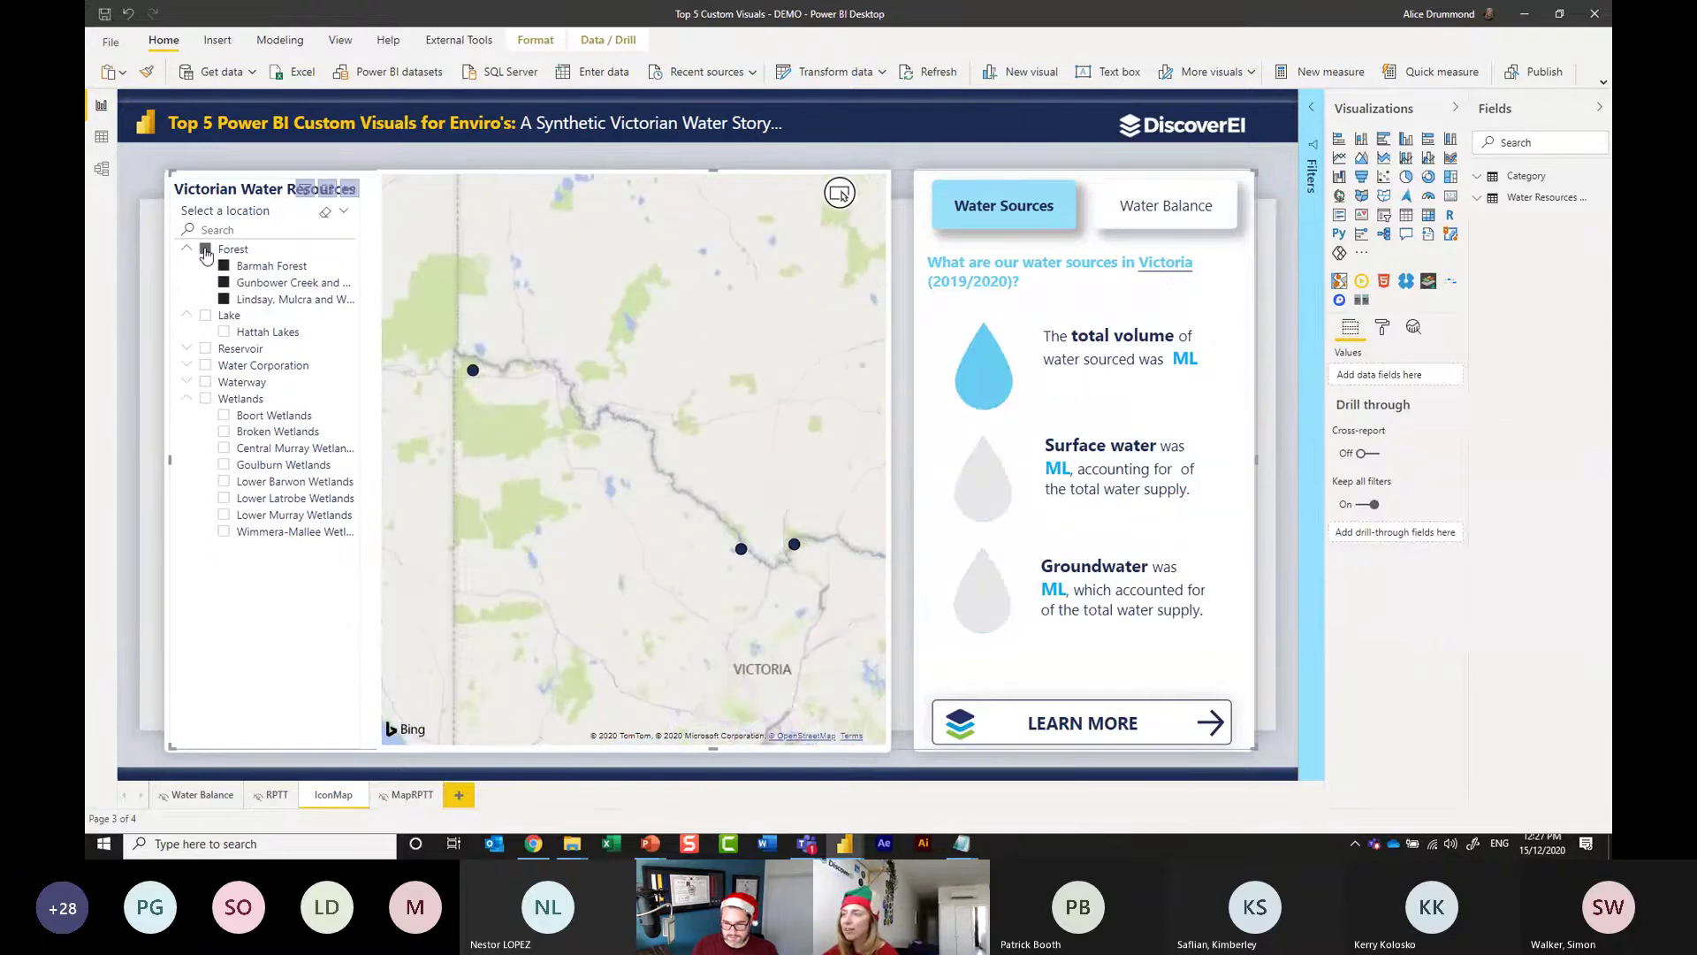
{"action": "left_click", "coordinate": [204, 400]}
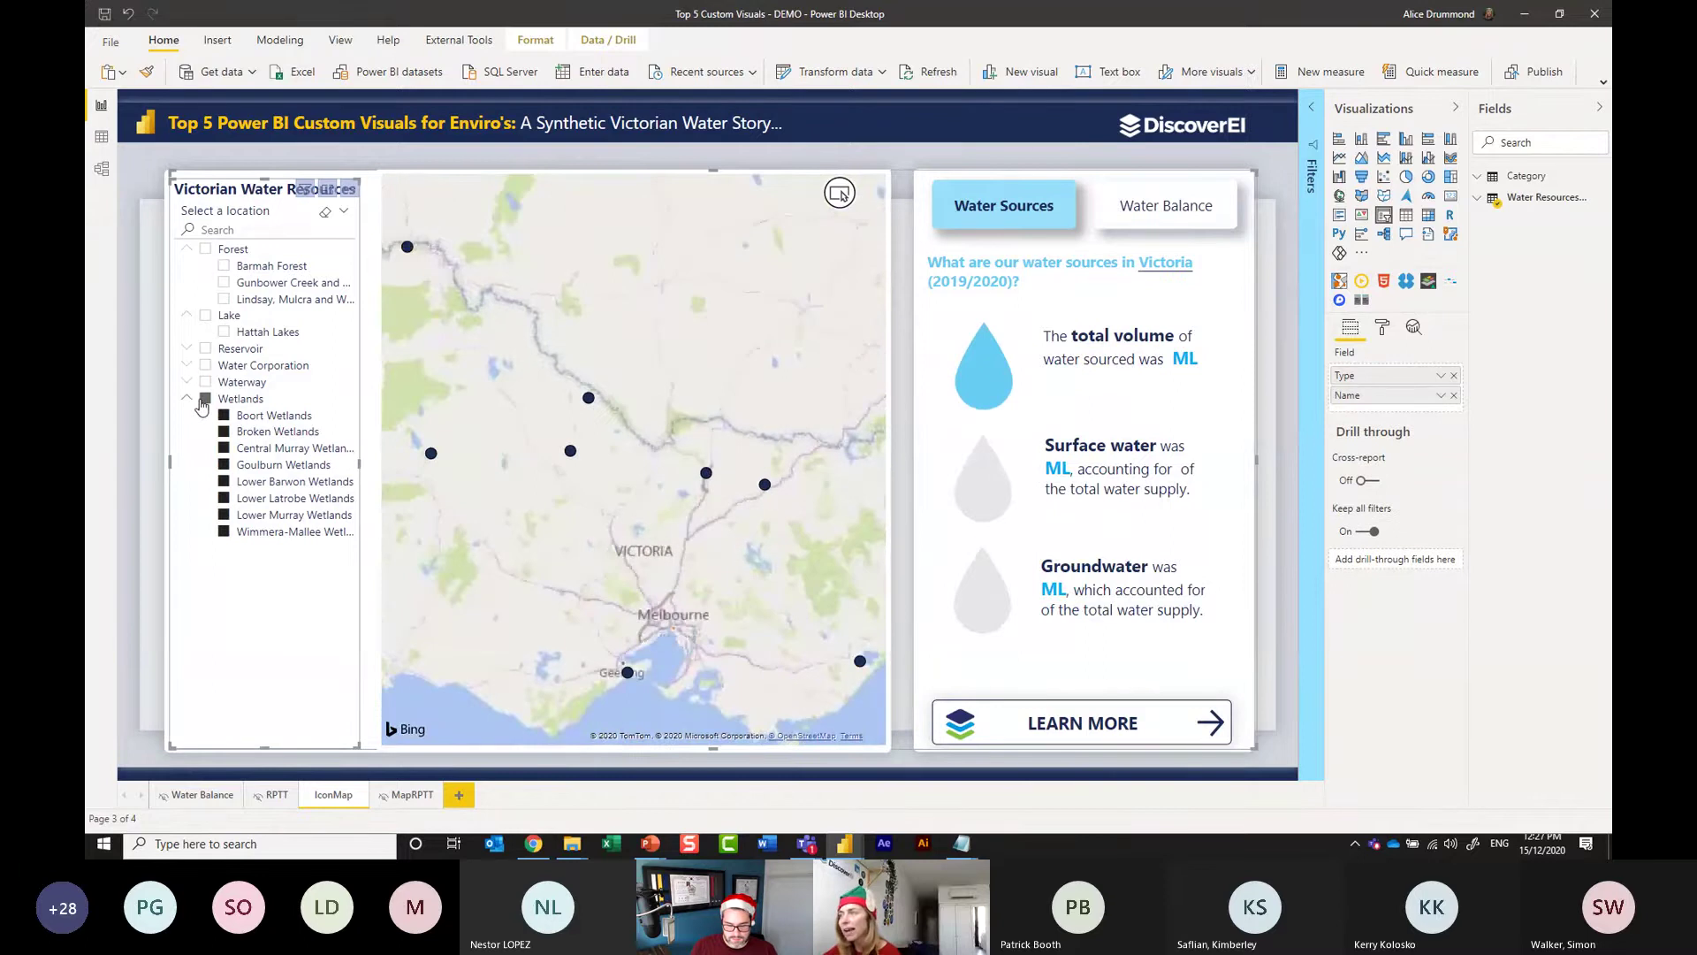
{"action": "left_click", "coordinate": [204, 399]}
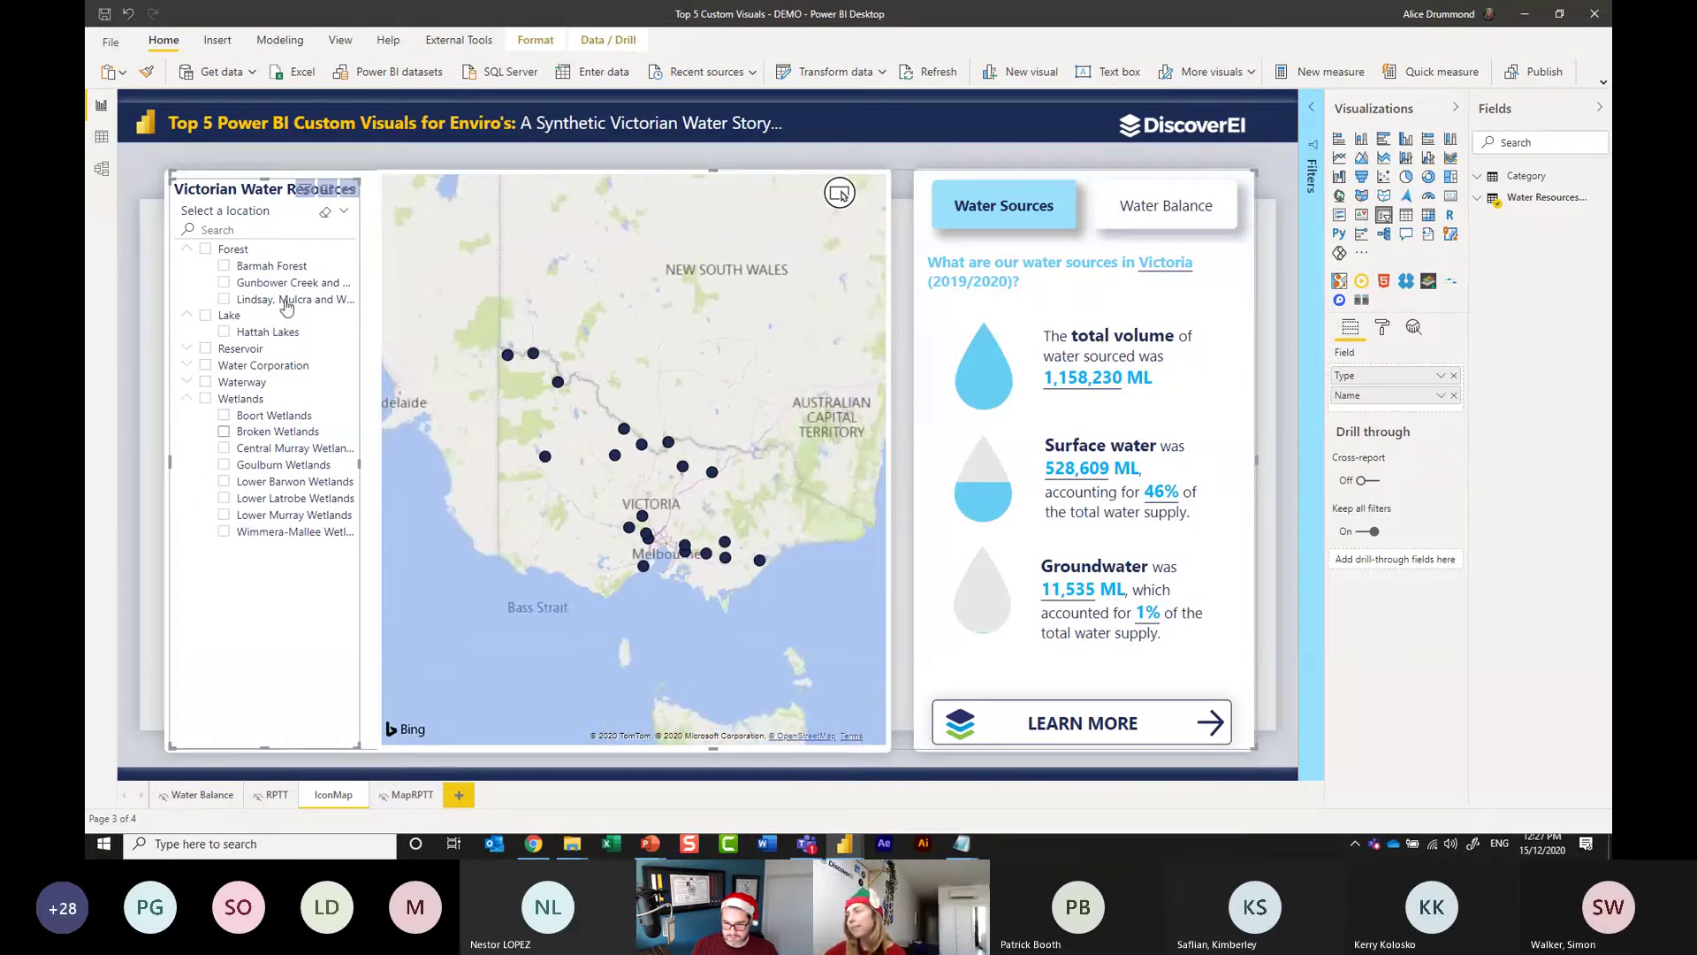
Select the map and expand the Waterway and Water Corporation slicer groups.
{"action": "left_click", "coordinate": [679, 272]}
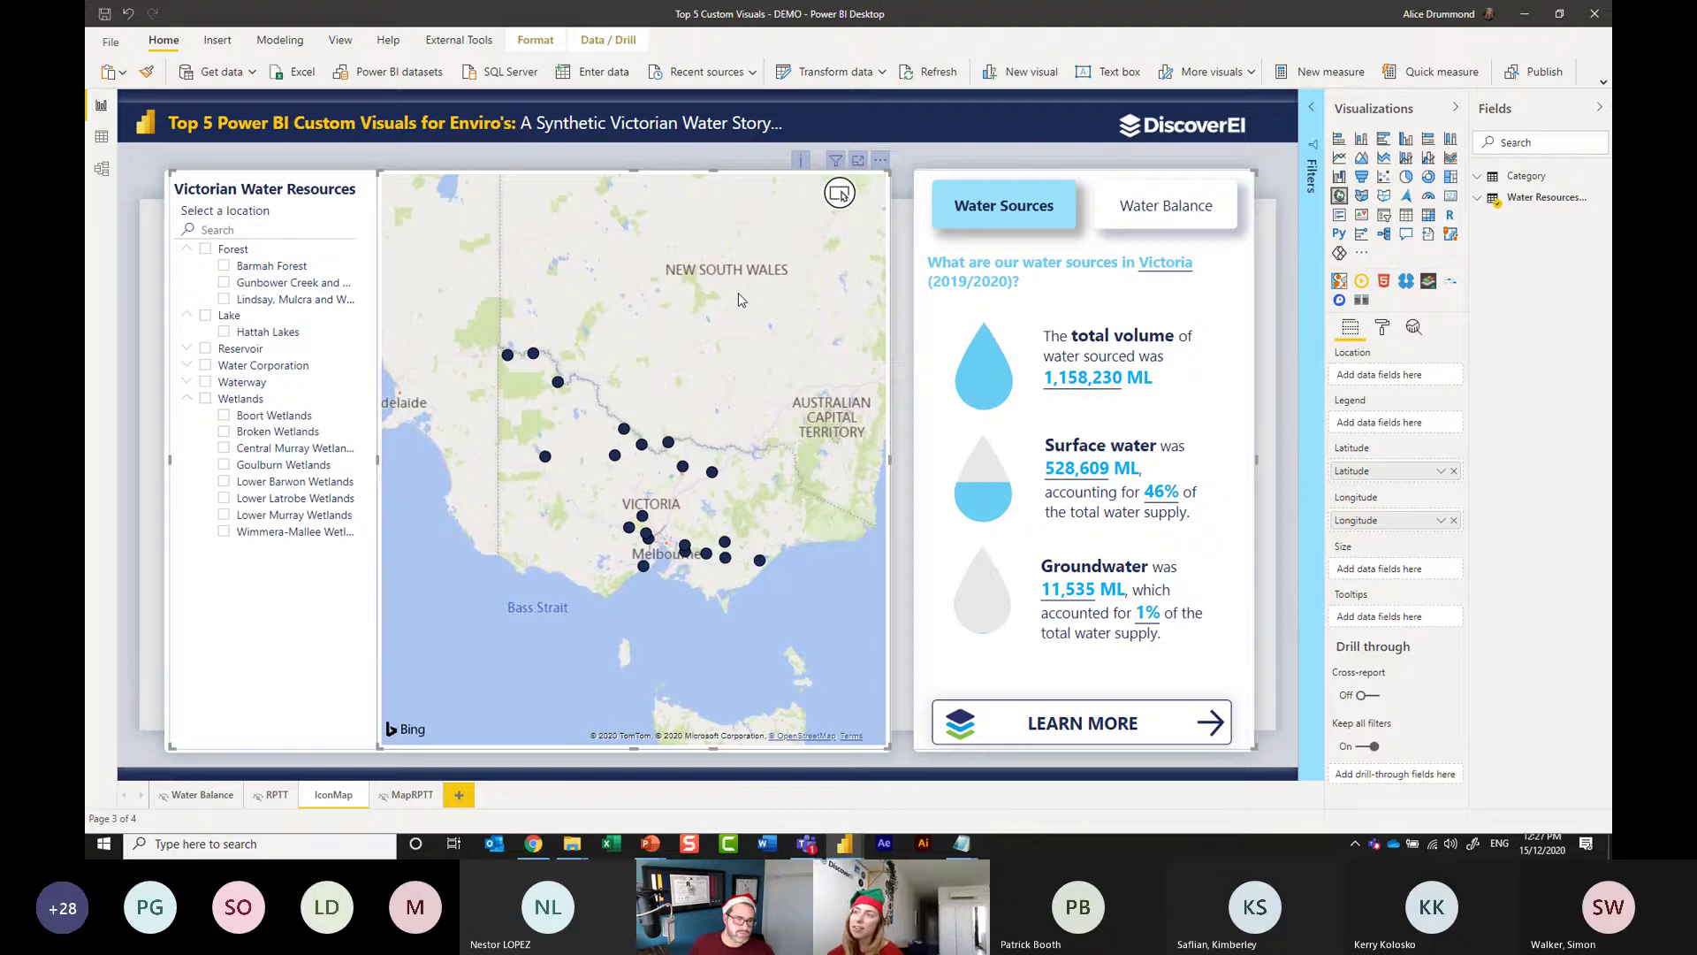
{"action": "left_click", "coordinate": [186, 382]}
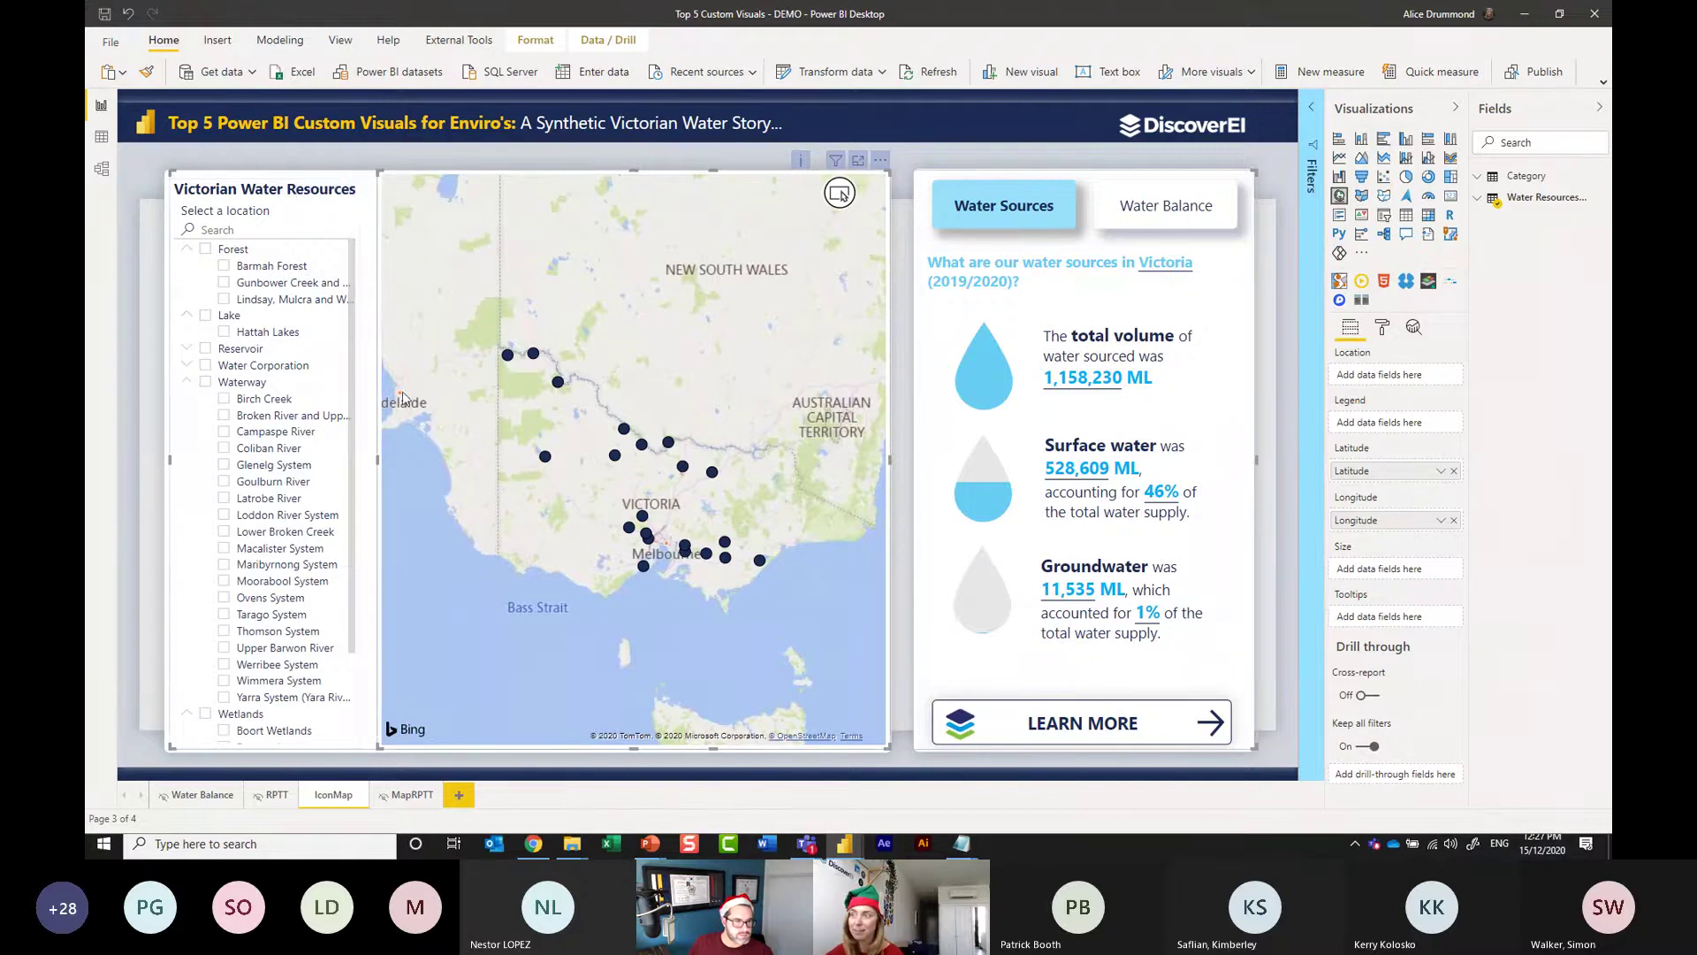
{"action": "left_click", "coordinate": [186, 365]}
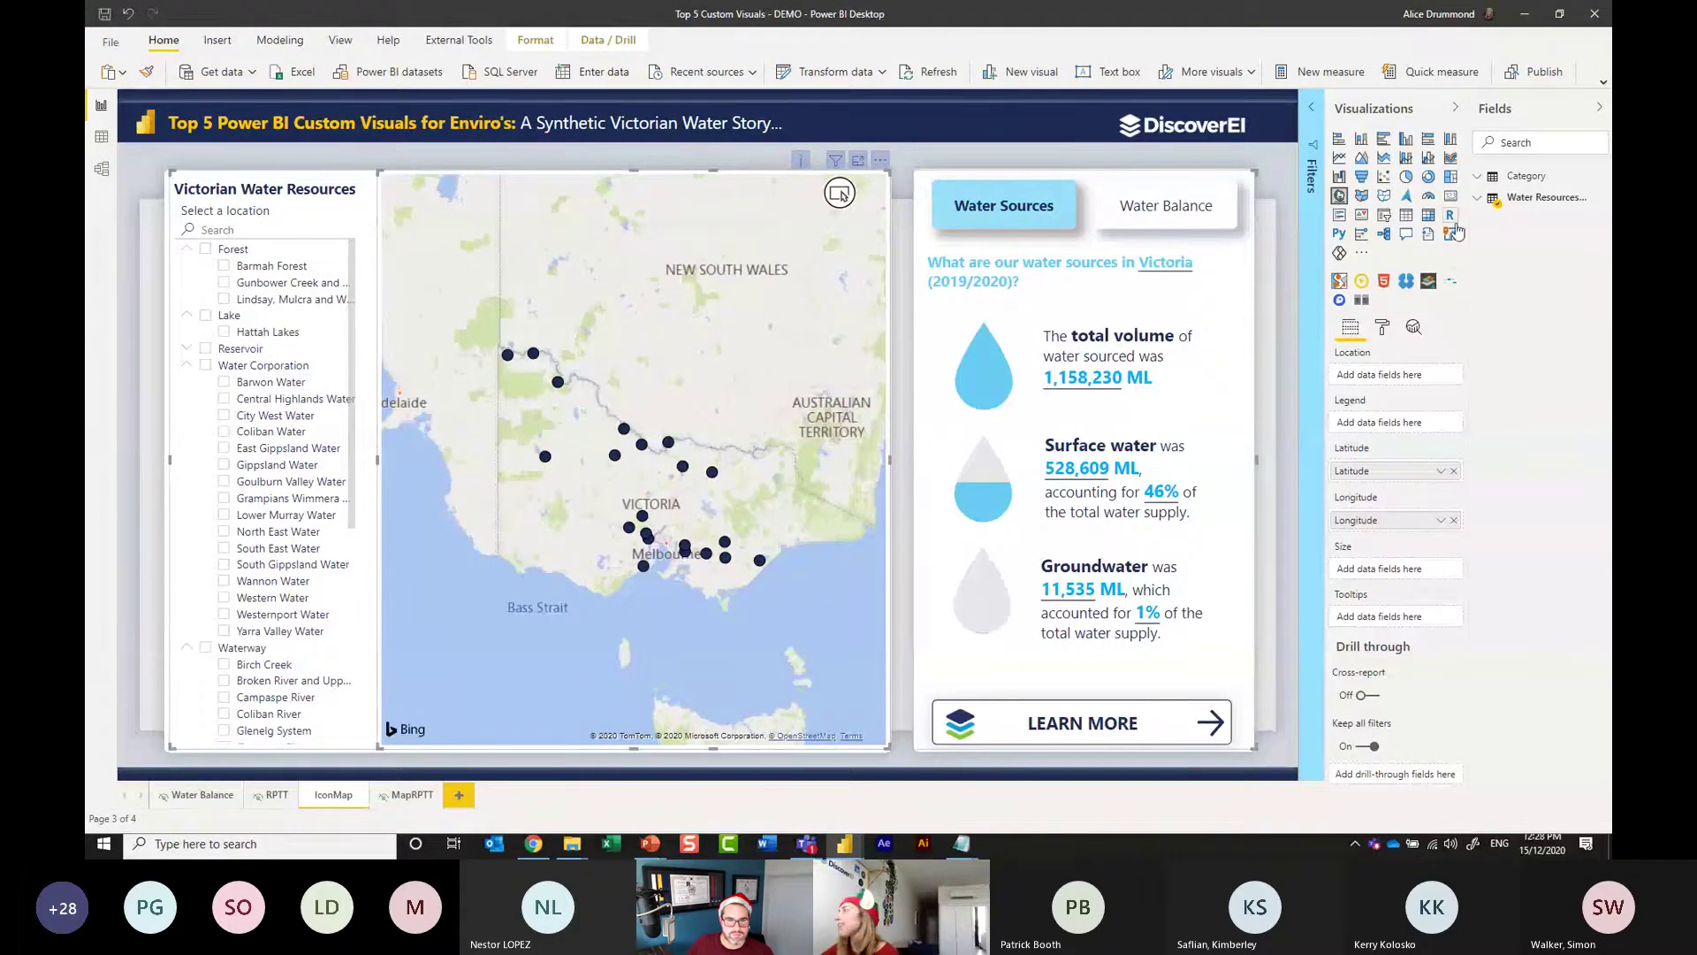
Convert the selected map into an Icon Map visual.
{"action": "left_click", "coordinate": [1362, 255]}
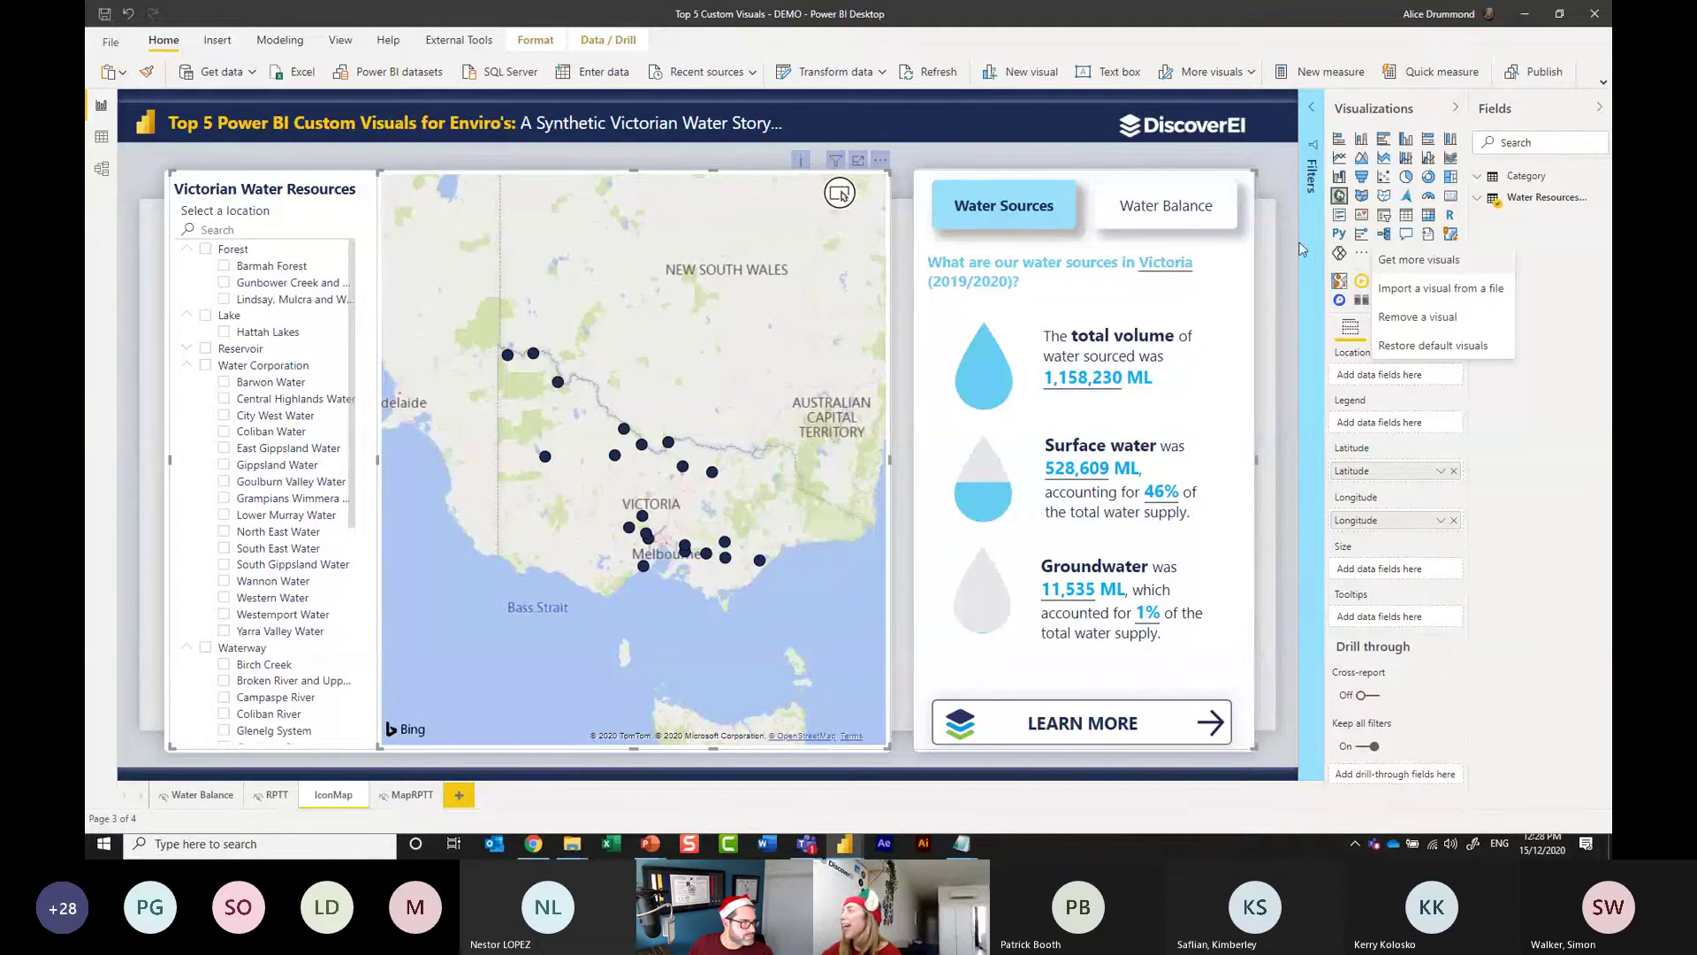
{"action": "left_click", "coordinate": [1340, 282]}
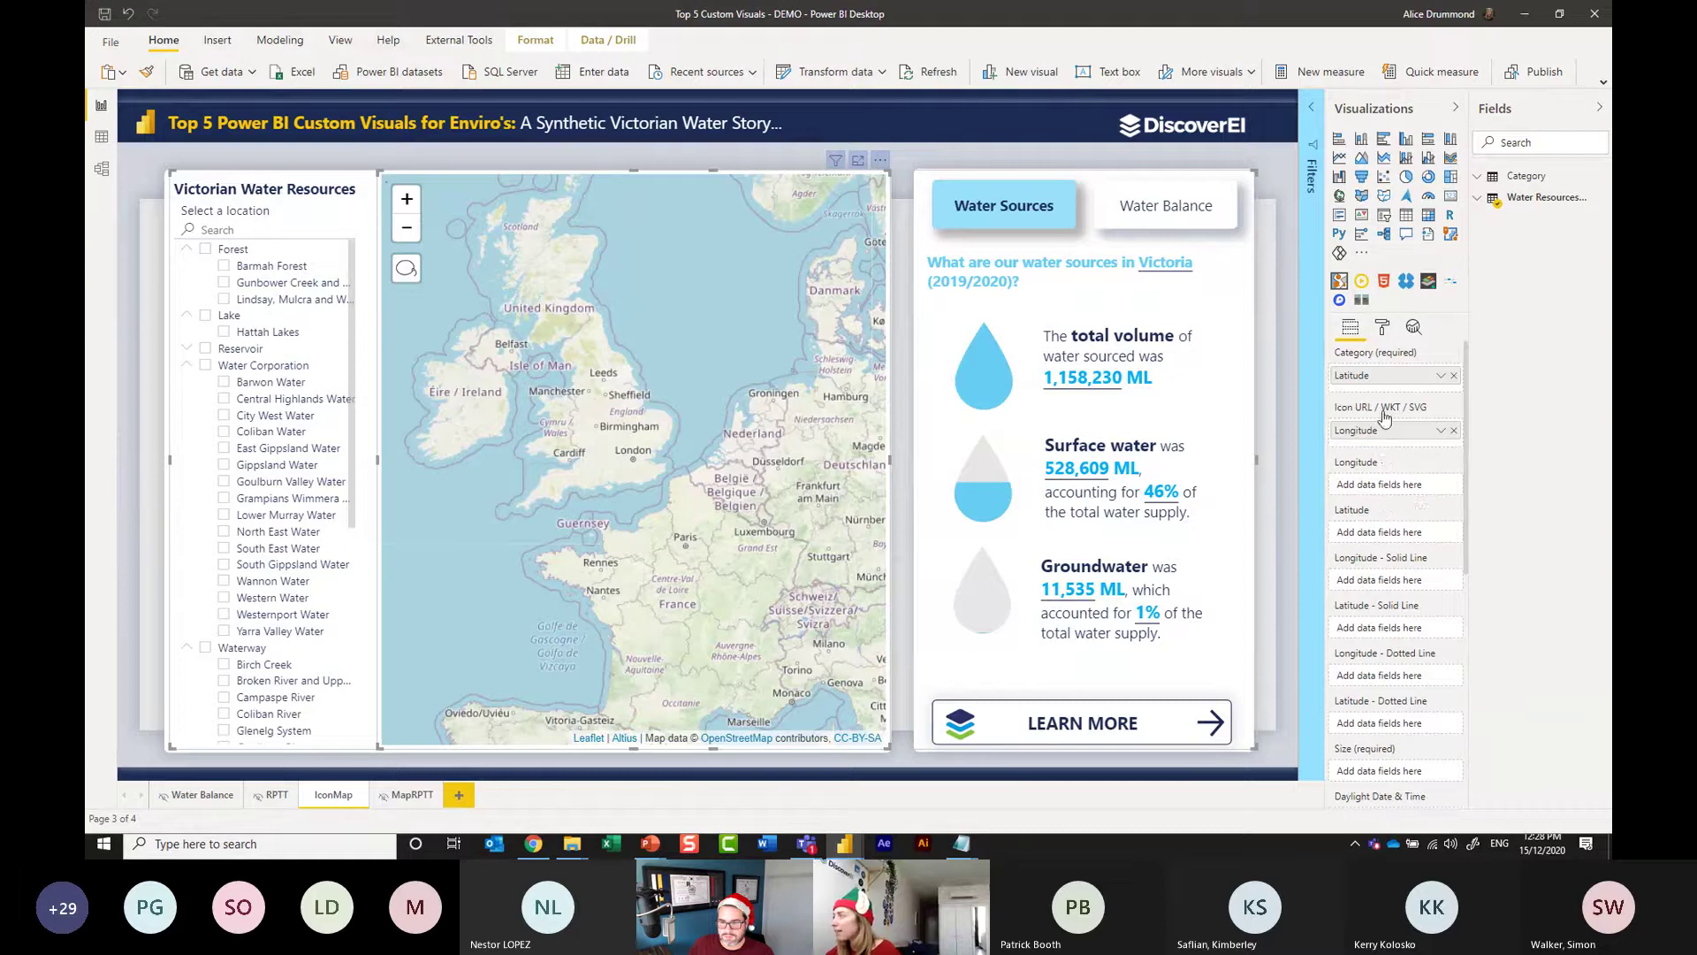
Assign Longitude and Latitude, Index as Category, and Map Icon and WKT as the icon field.
{"action": "left_click_drag", "start_coordinate": [1384, 430], "coordinate": [1378, 482]}
{"action": "left_click_drag", "start_coordinate": [1384, 375], "coordinate": [1366, 530]}
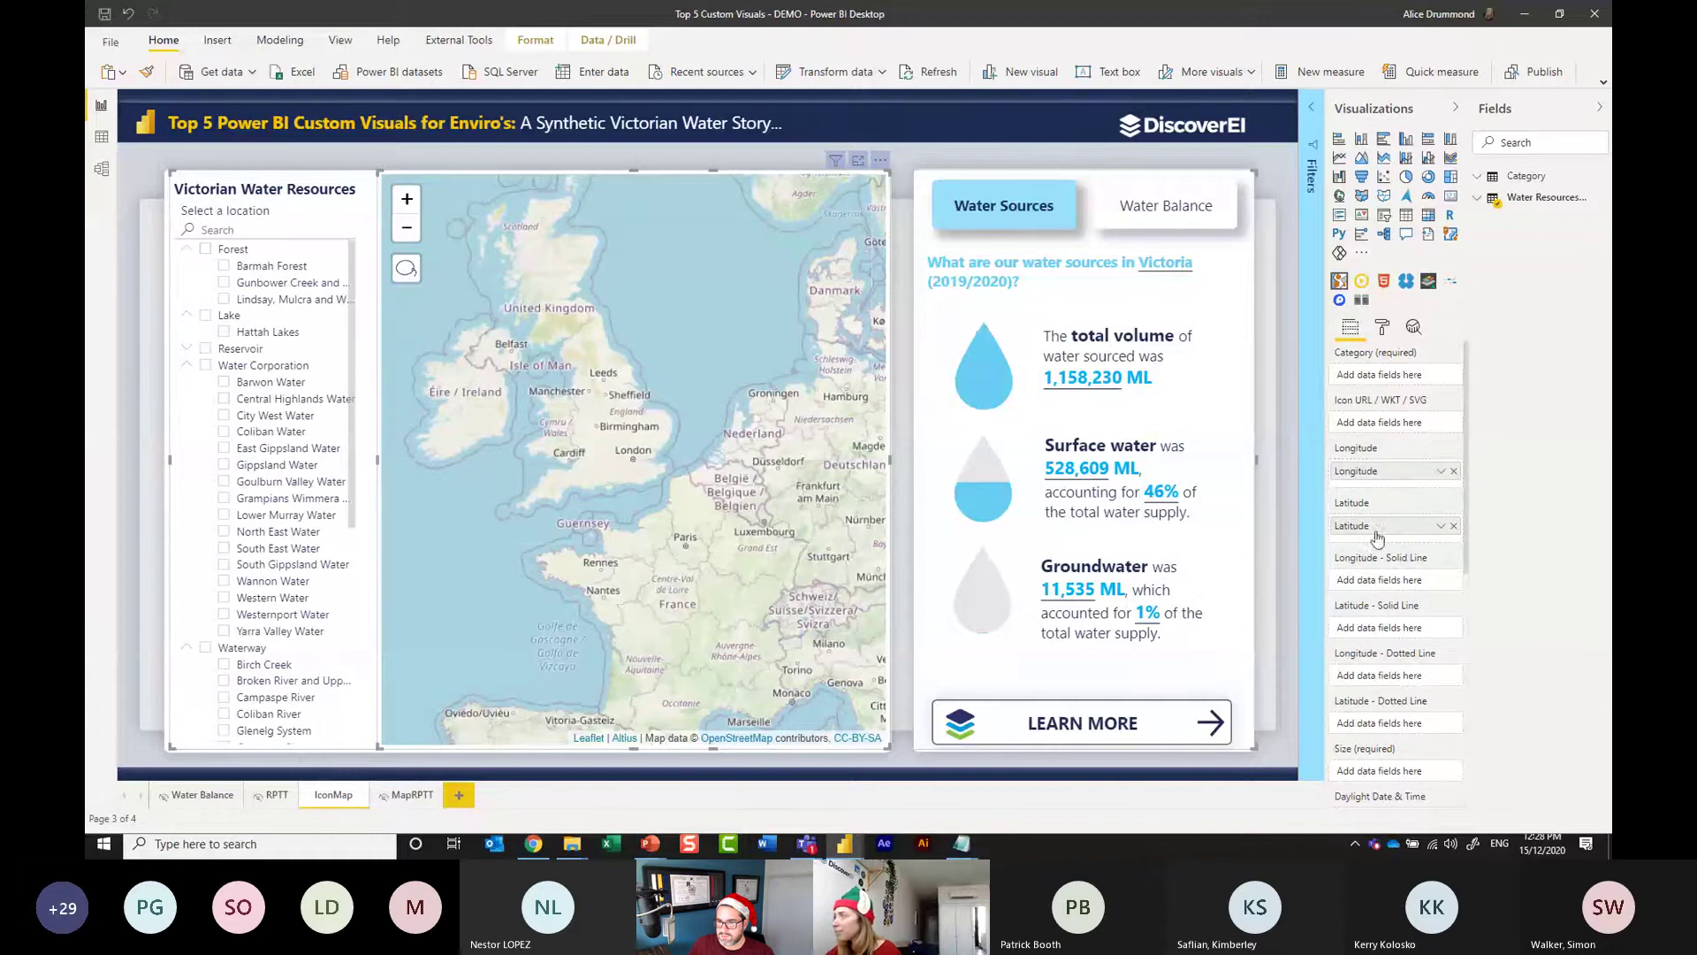
{"action": "left_click", "coordinate": [1478, 200]}
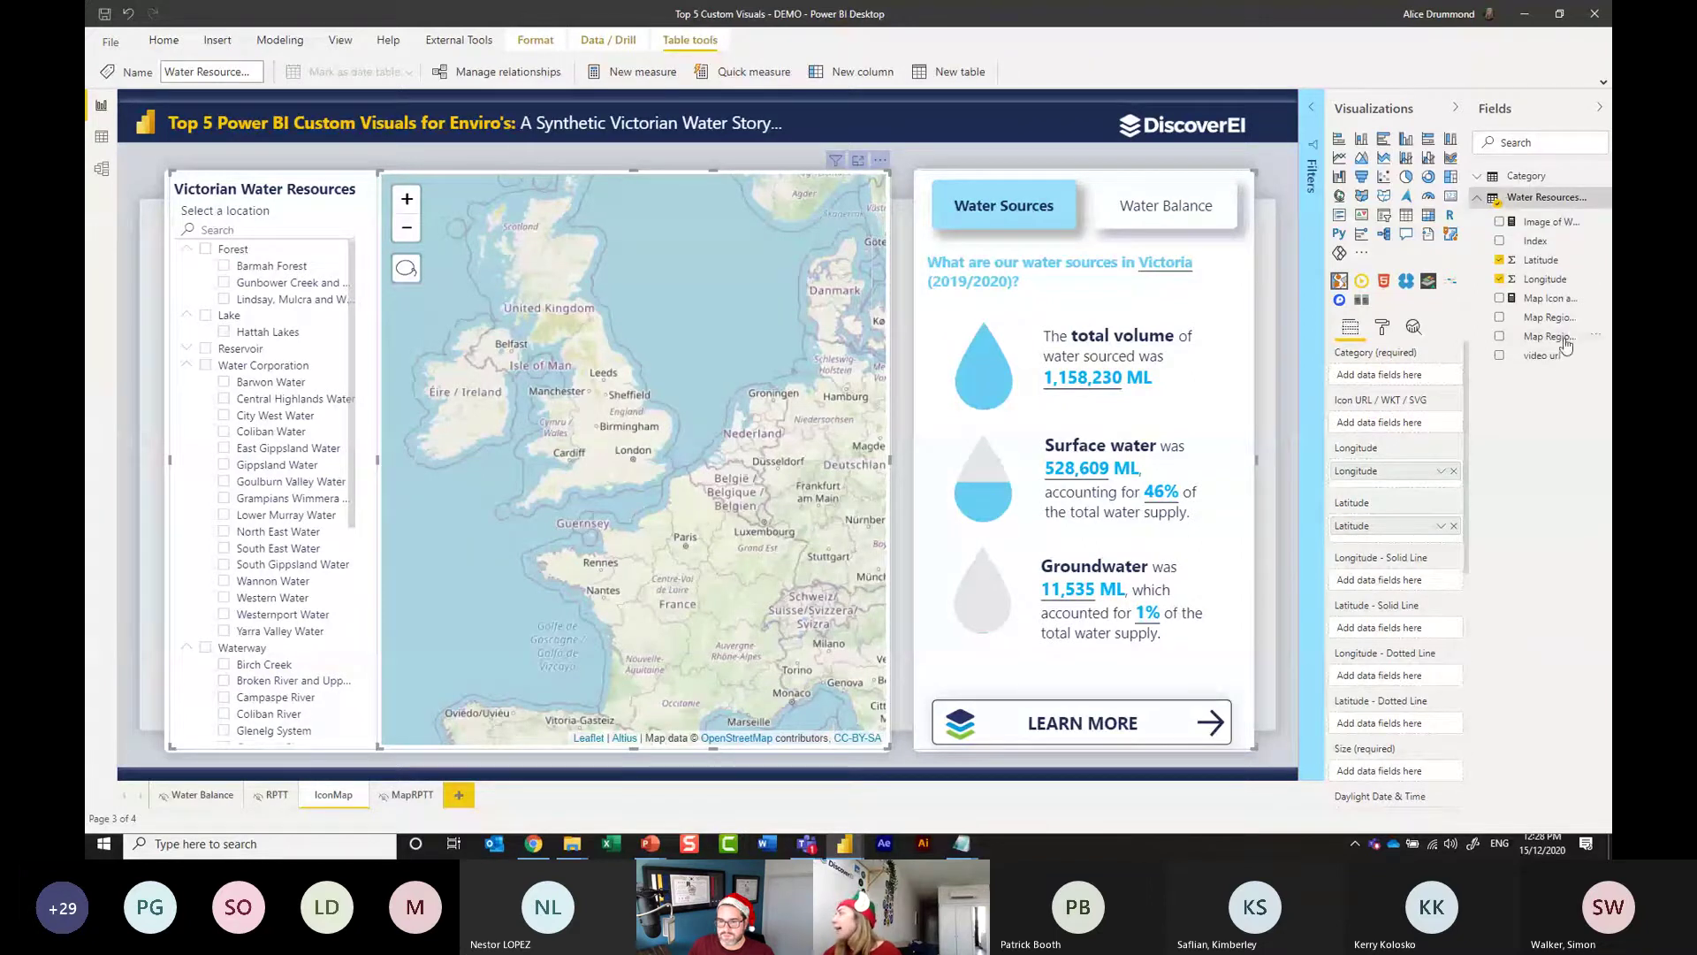
{"action": "left_click", "coordinate": [1493, 179]}
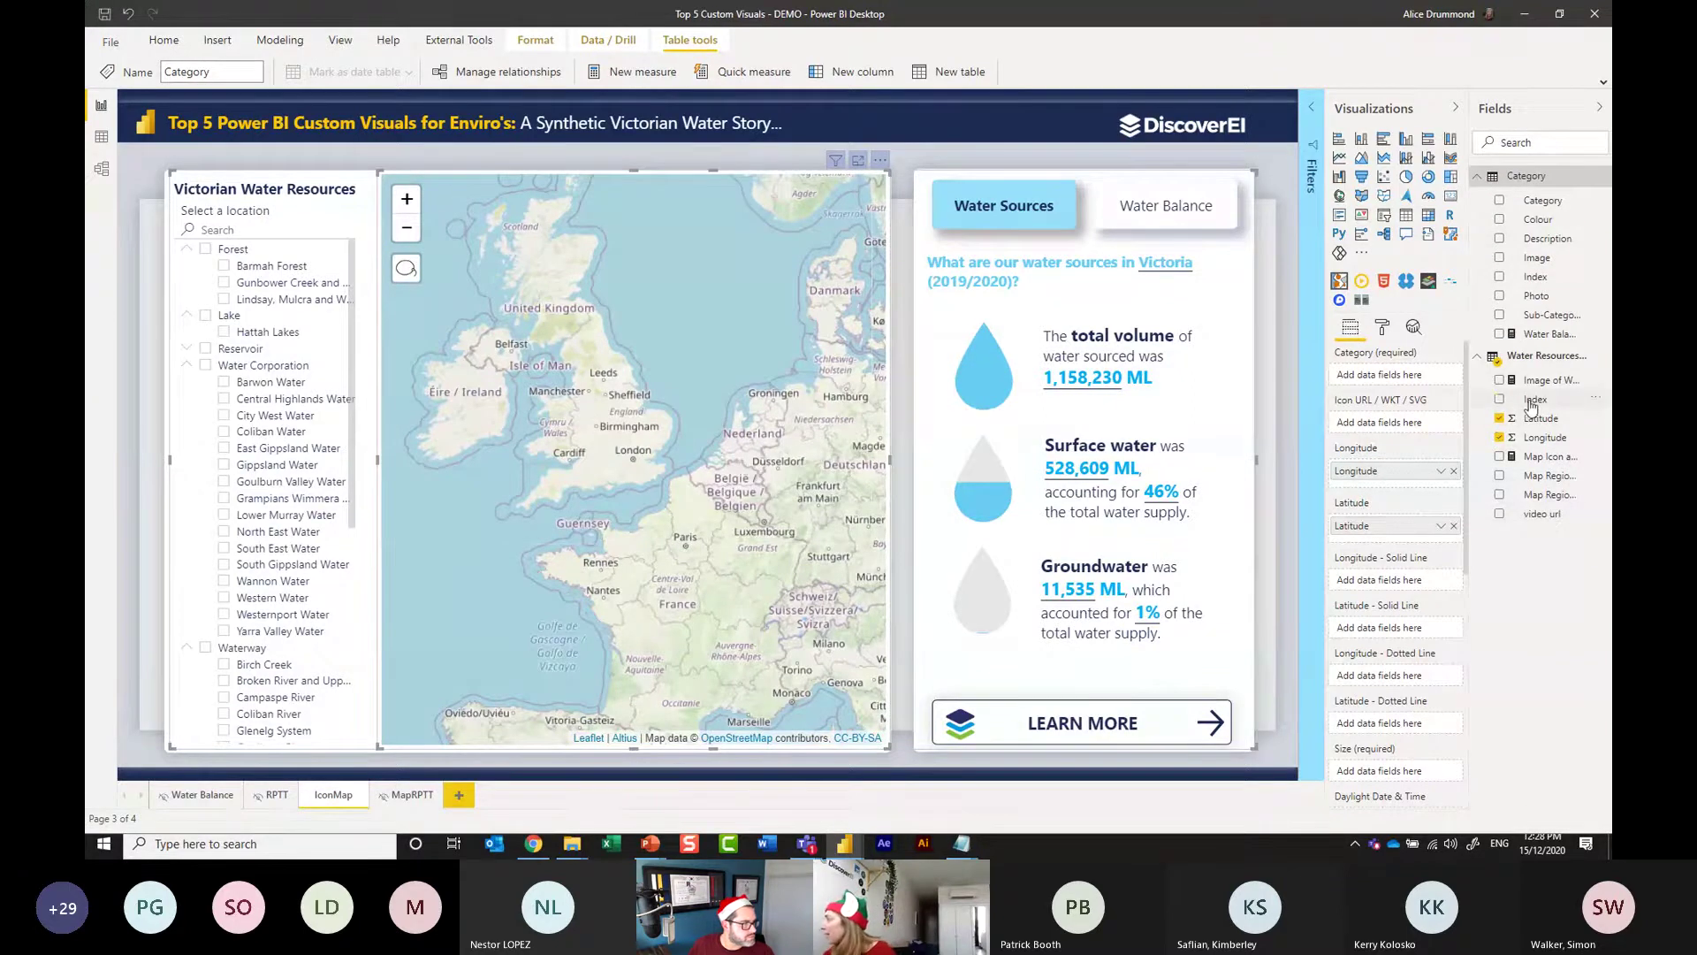
{"action": "left_click_drag", "start_coordinate": [1535, 399], "coordinate": [1394, 375]}
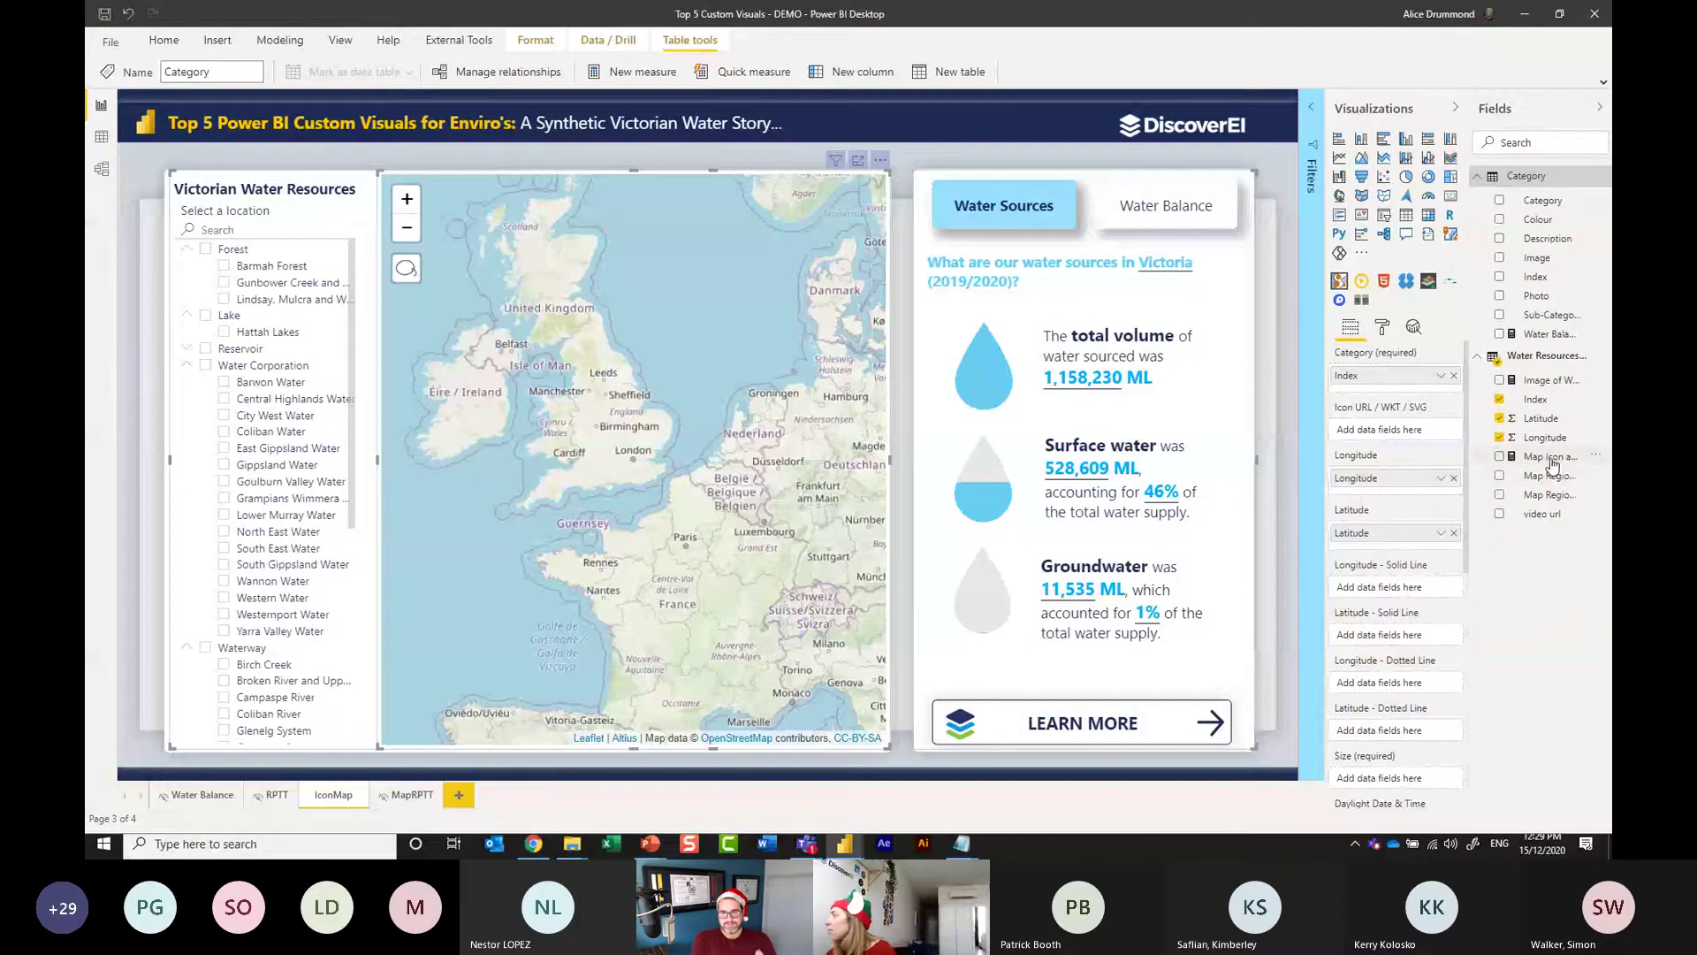
{"action": "left_click_drag", "start_coordinate": [1554, 462], "coordinate": [1397, 438]}
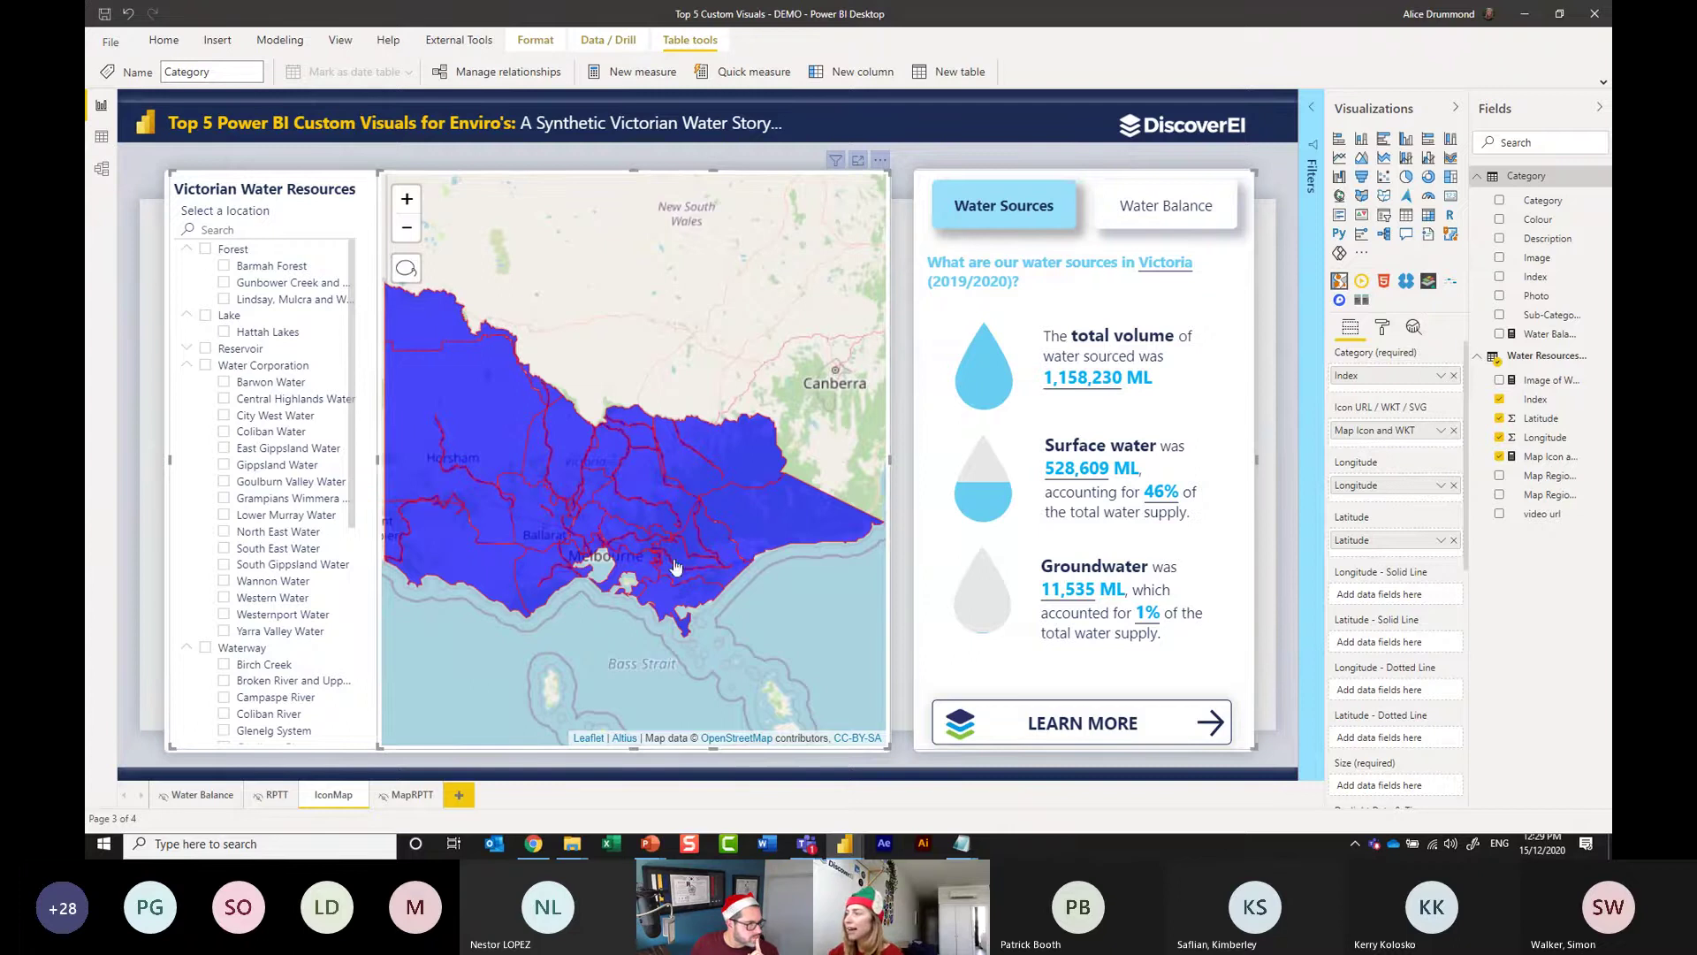
Size the Icon Map objects by Count of Index.
{"action": "mouse_move", "coordinate": [751, 510]}
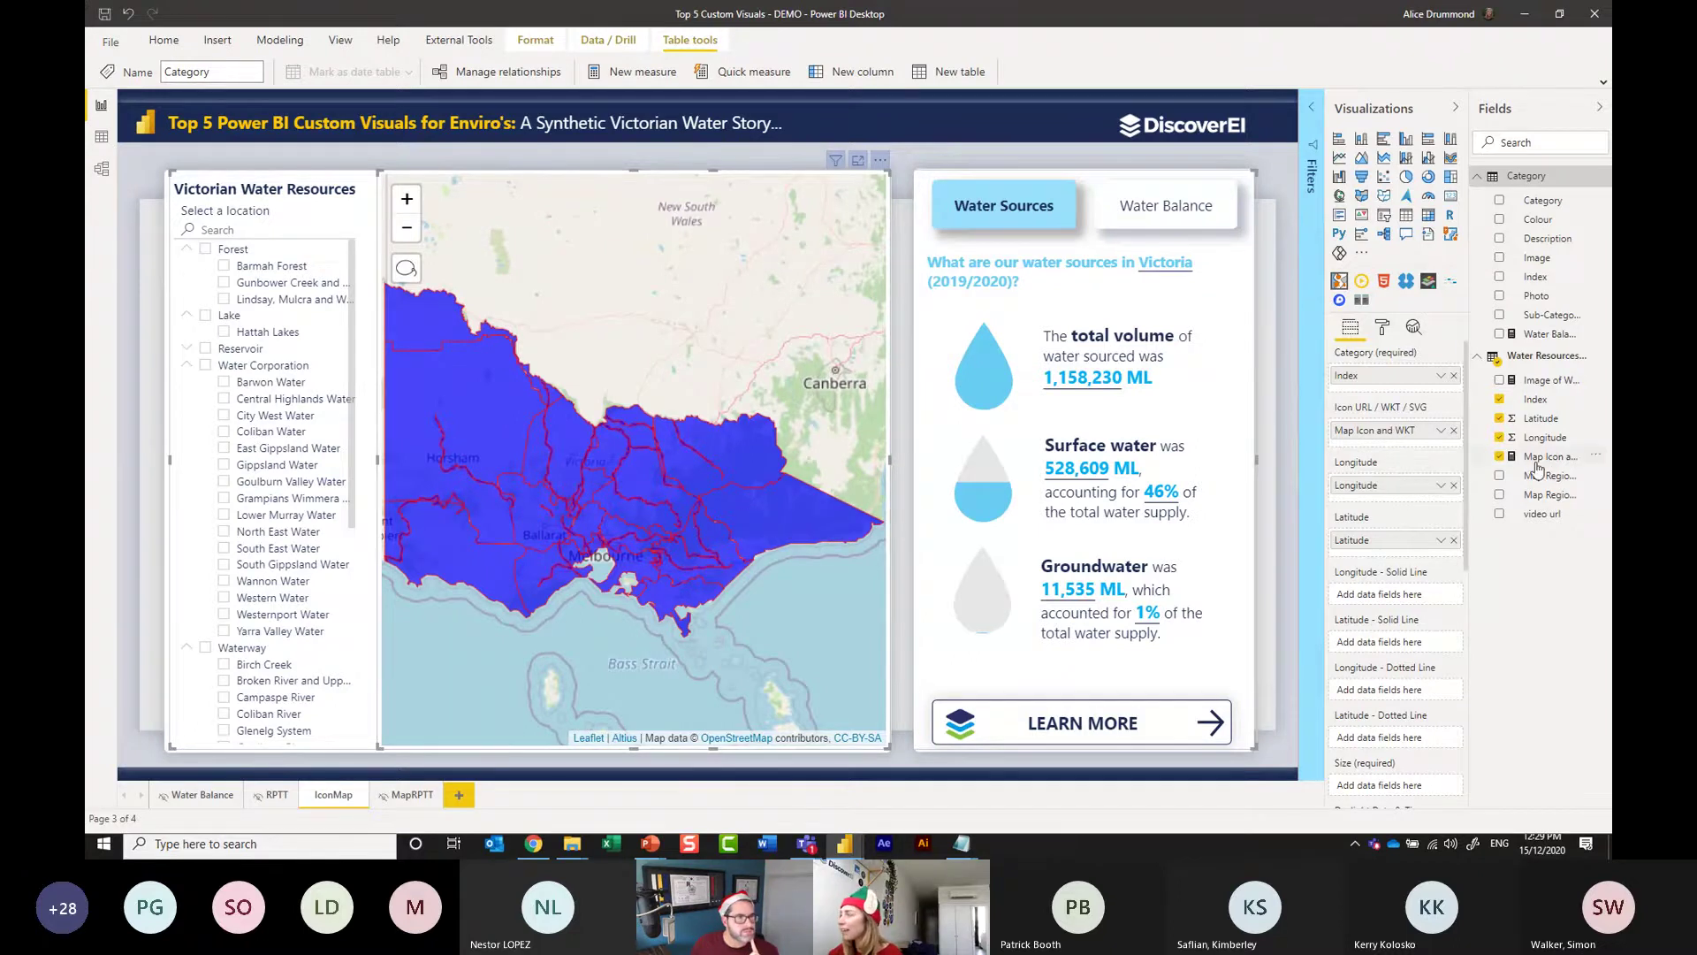
{"action": "scroll", "coordinate": [1386, 470], "scroll_direction": "down", "scroll_amount": 3}
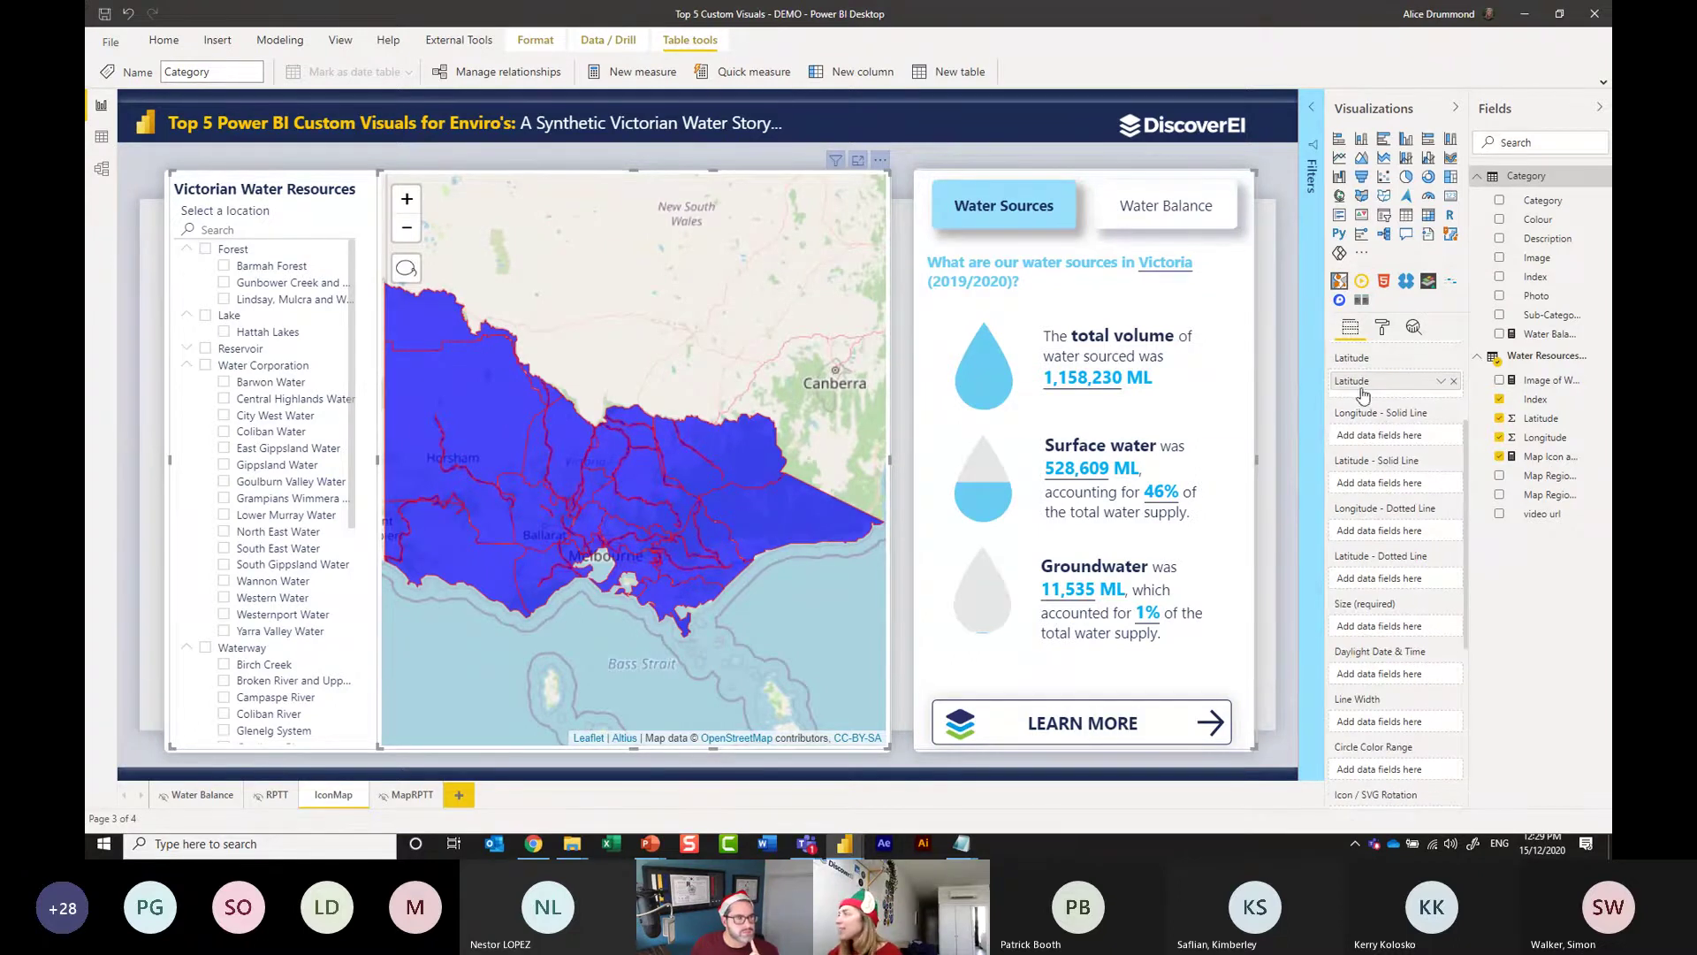
{"action": "scroll", "coordinate": [1391, 471], "scroll_direction": "down", "scroll_amount": 2}
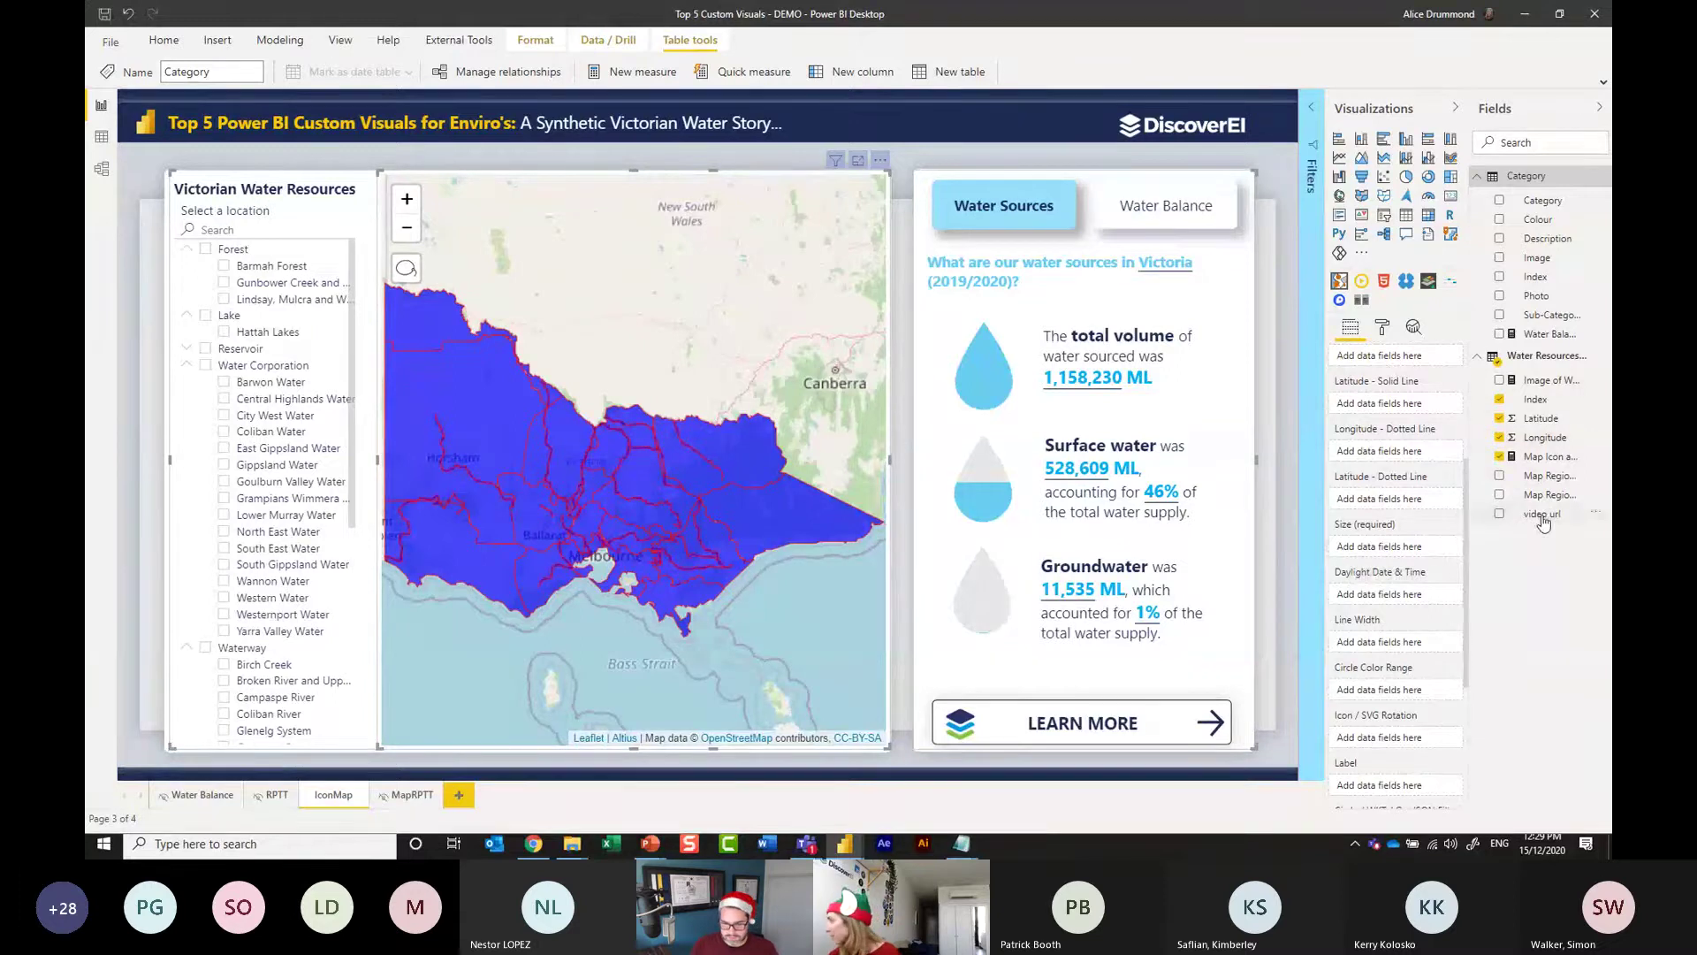
{"action": "left_click_drag", "start_coordinate": [1536, 398], "coordinate": [1386, 555]}
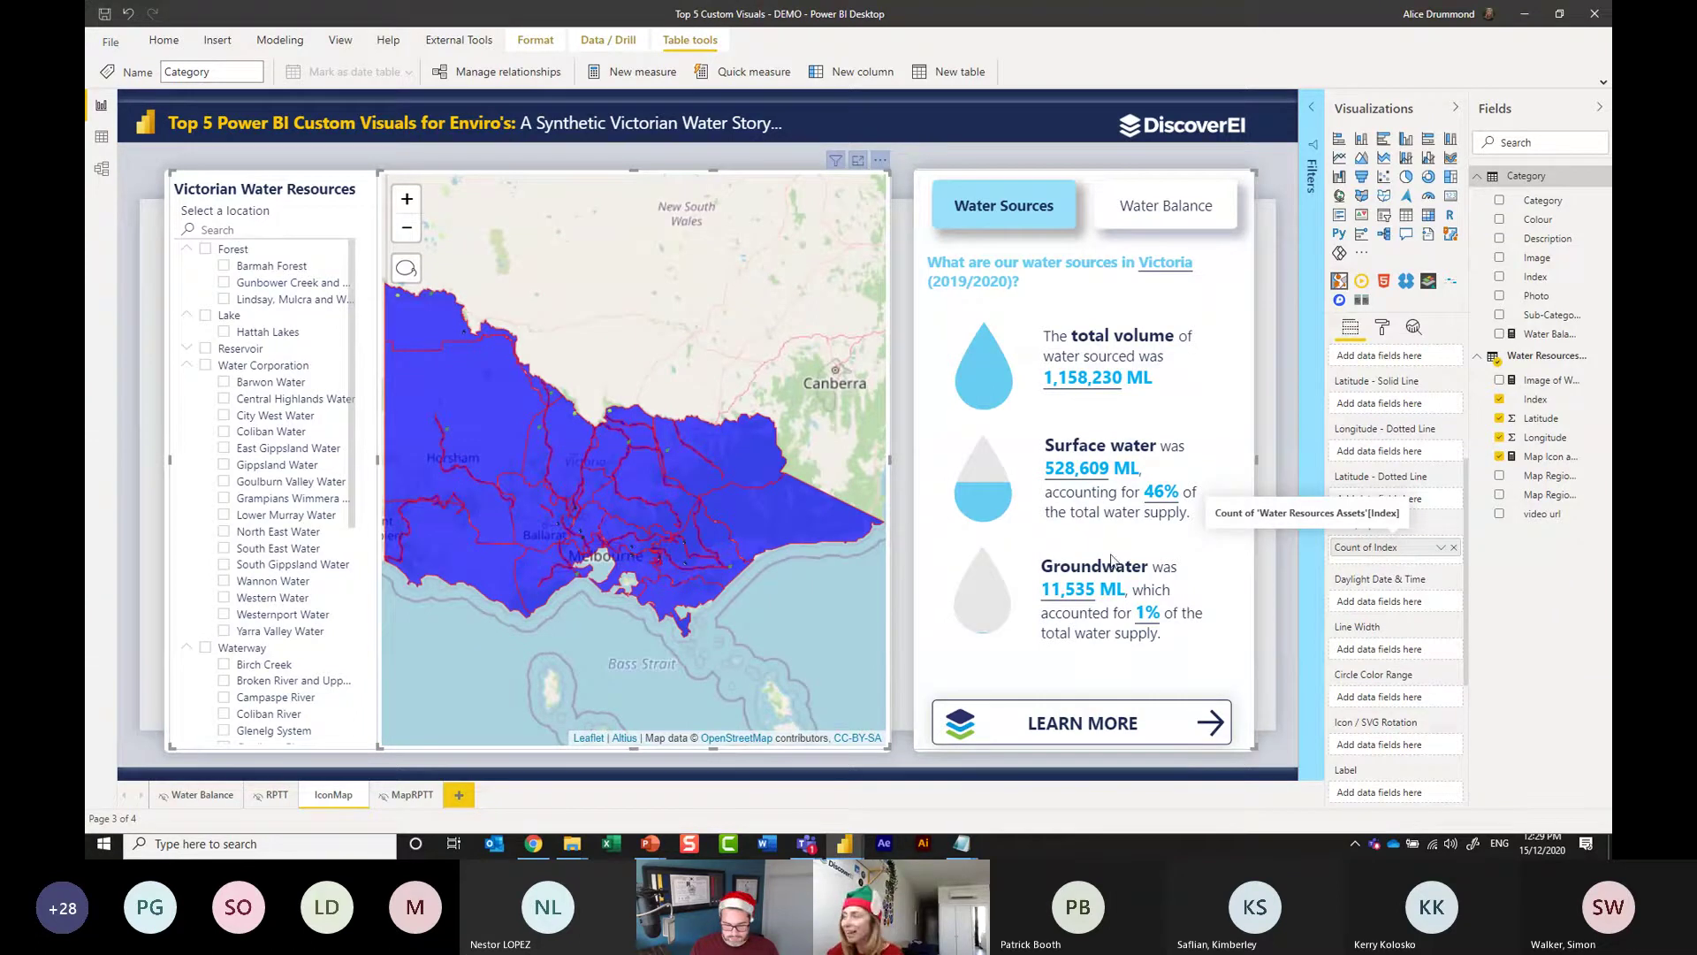
Colour the map with the Map Region Fill and Map Region Outline Colour fields.
{"action": "scroll", "coordinate": [1384, 583], "scroll_direction": "down", "scroll_amount": 4}
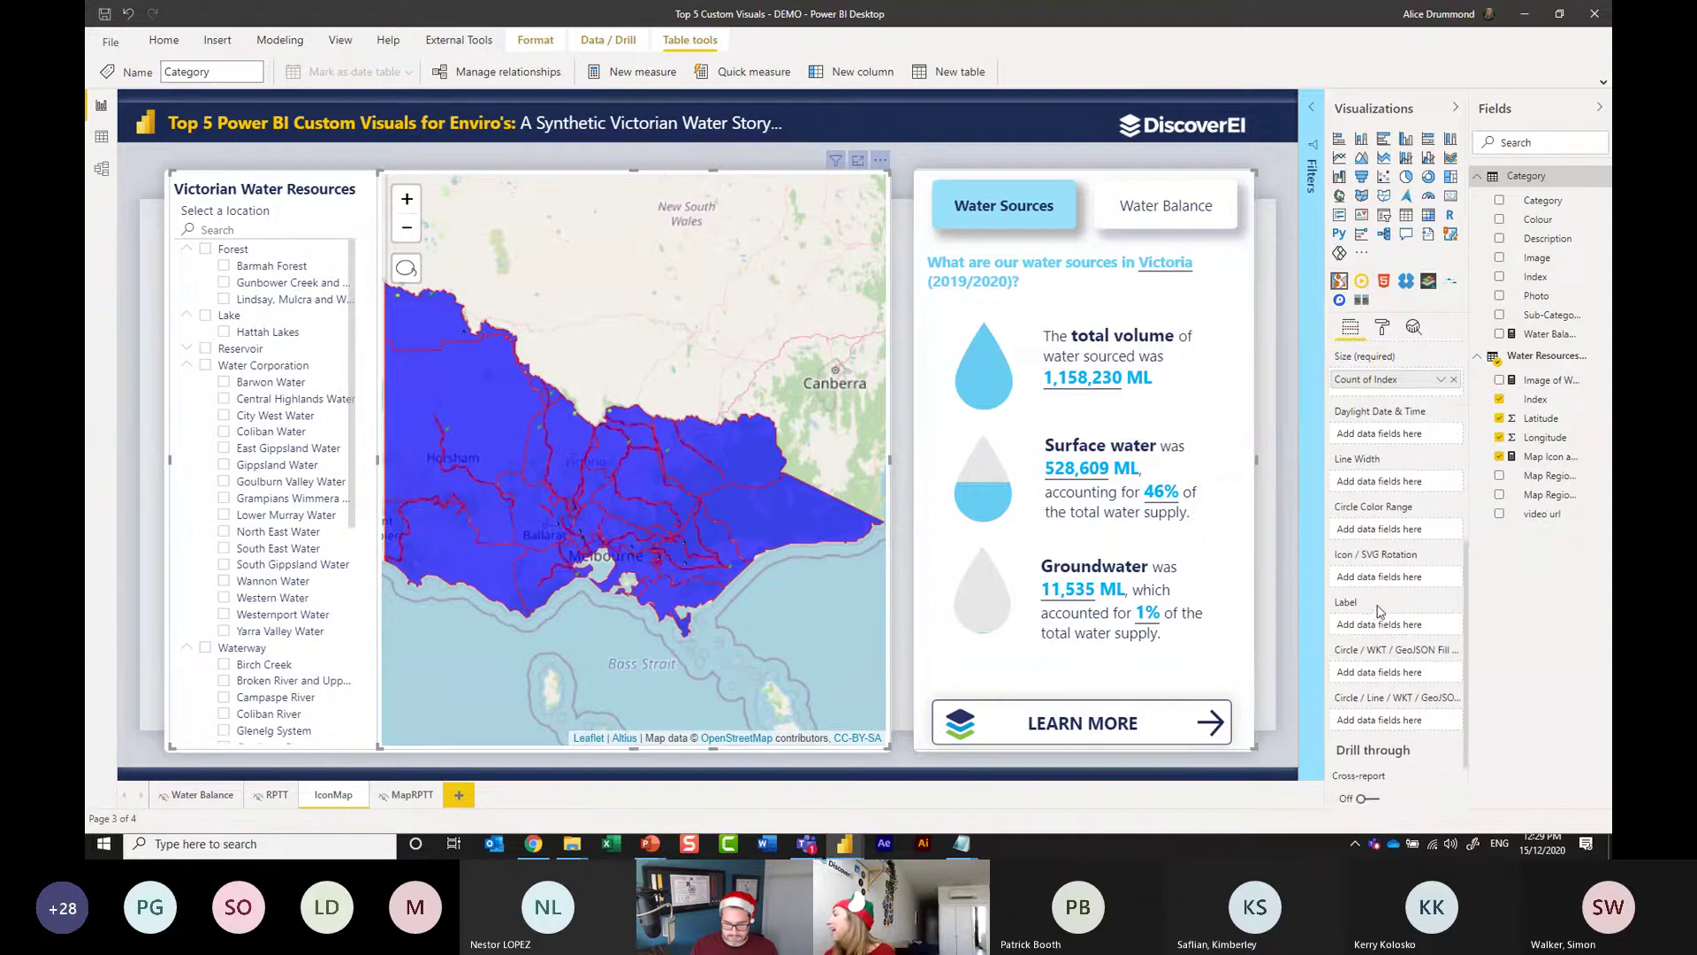
{"action": "scroll", "coordinate": [1380, 611], "scroll_direction": "down", "scroll_amount": 2}
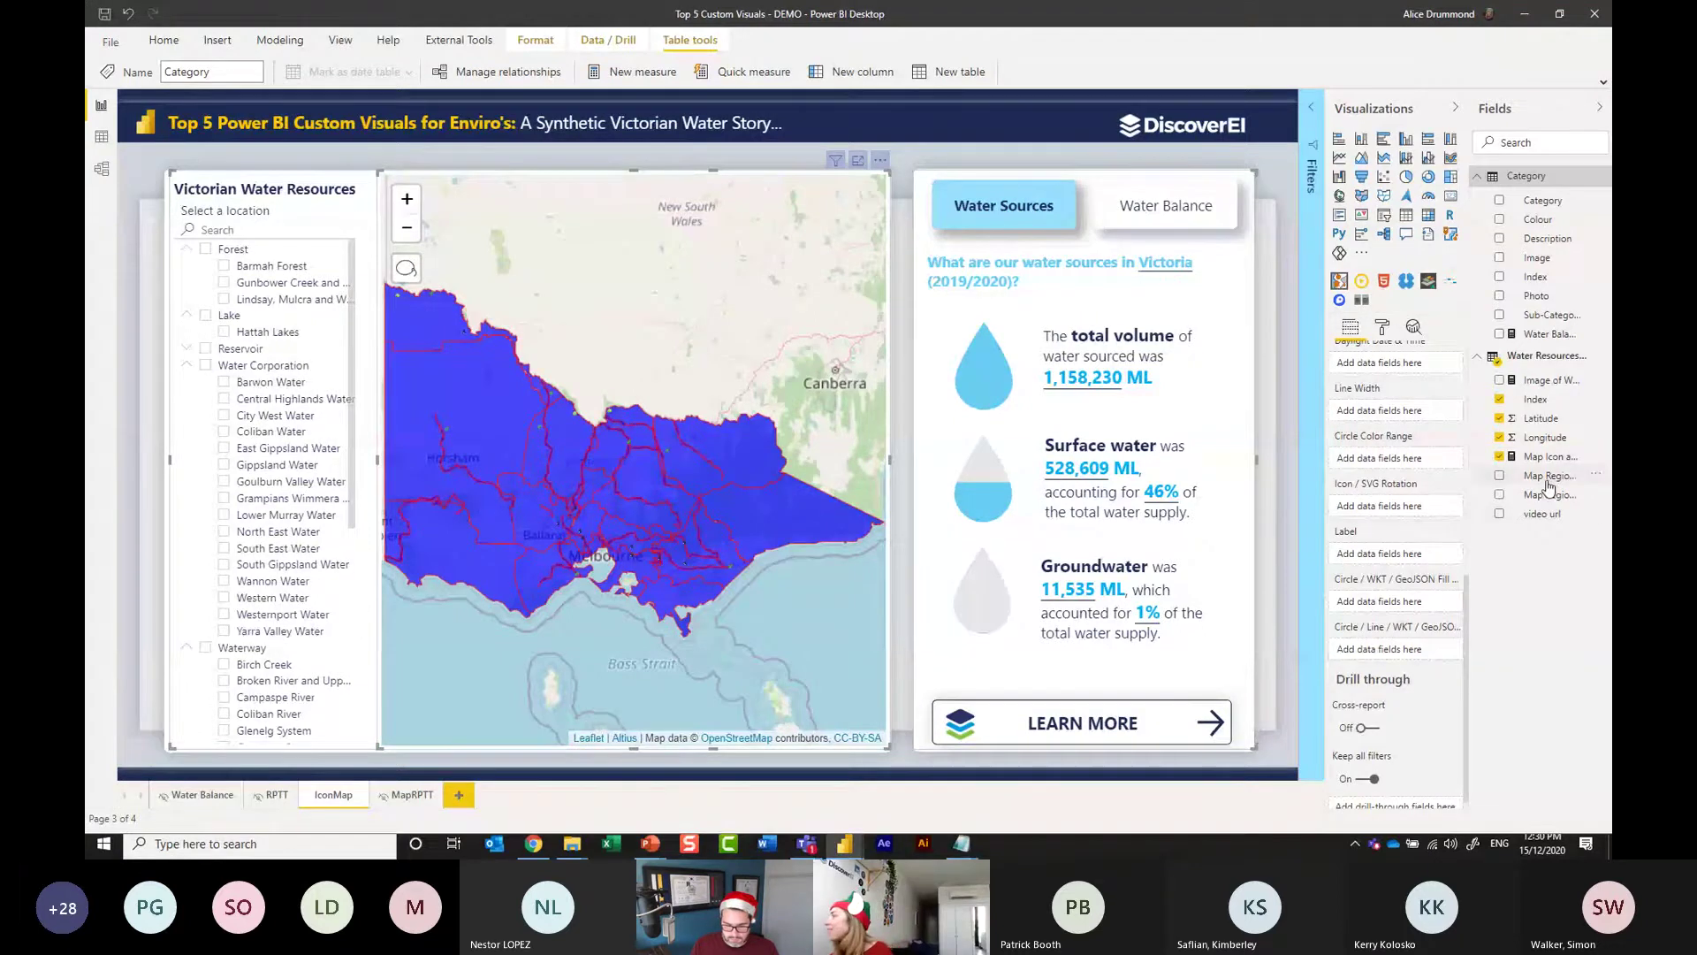
{"action": "left_click_drag", "start_coordinate": [1549, 480], "coordinate": [1384, 602]}
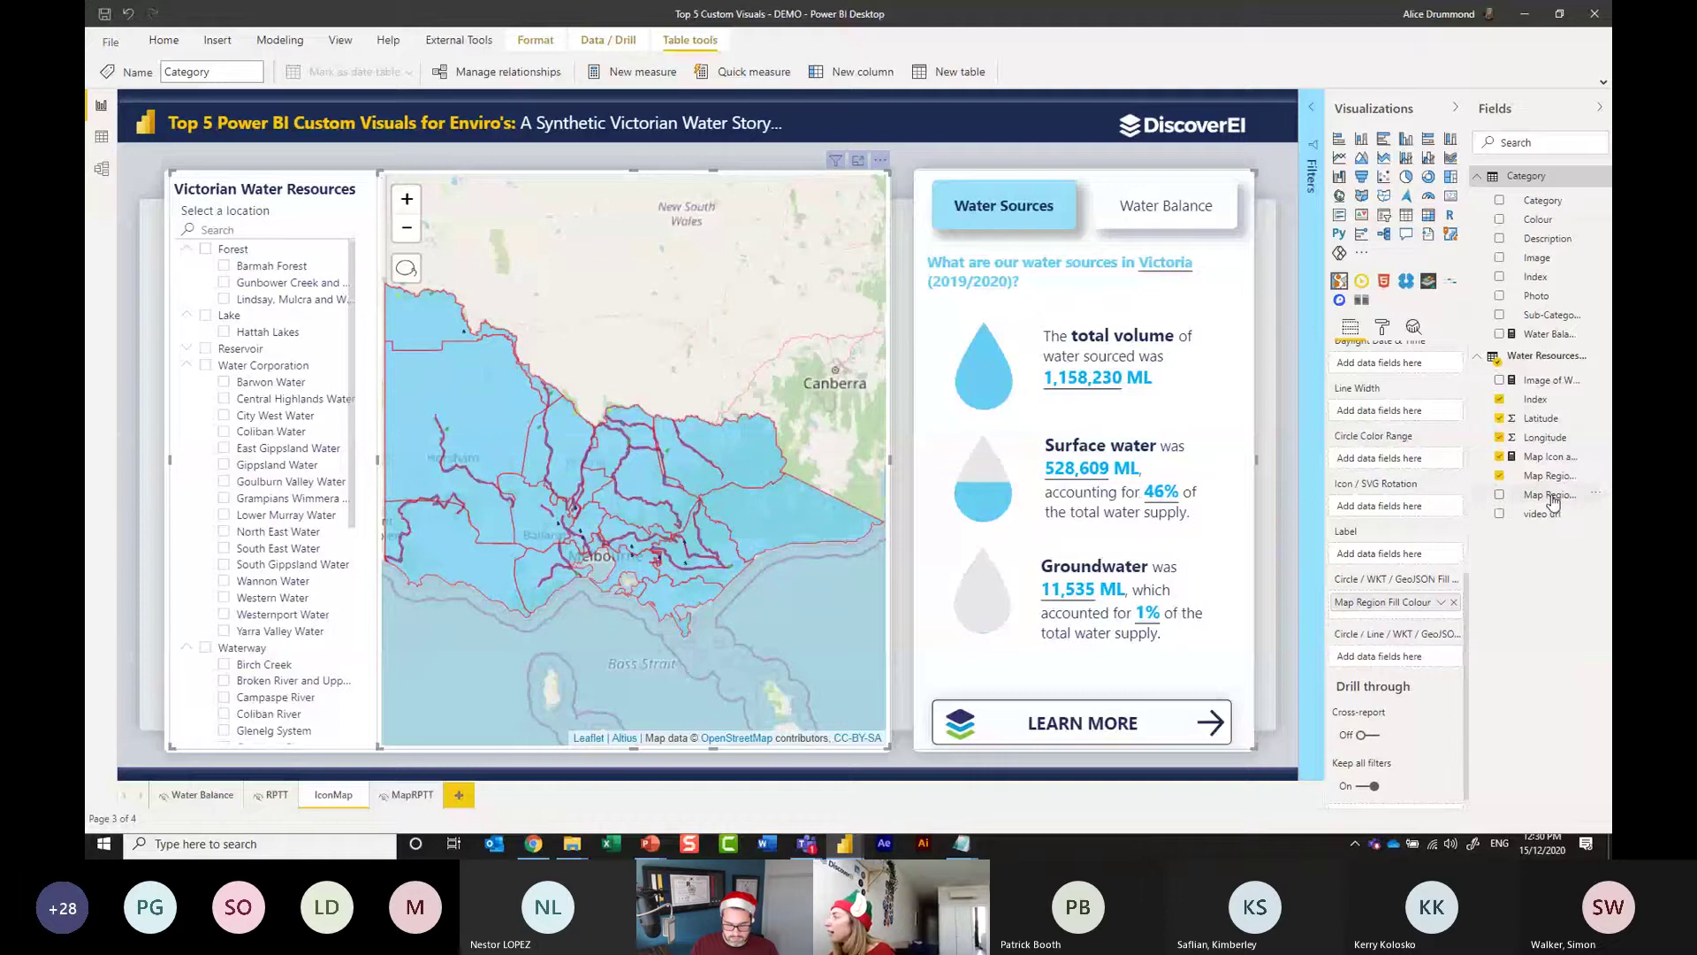
{"action": "left_click_drag", "start_coordinate": [1563, 493], "coordinate": [1393, 663]}
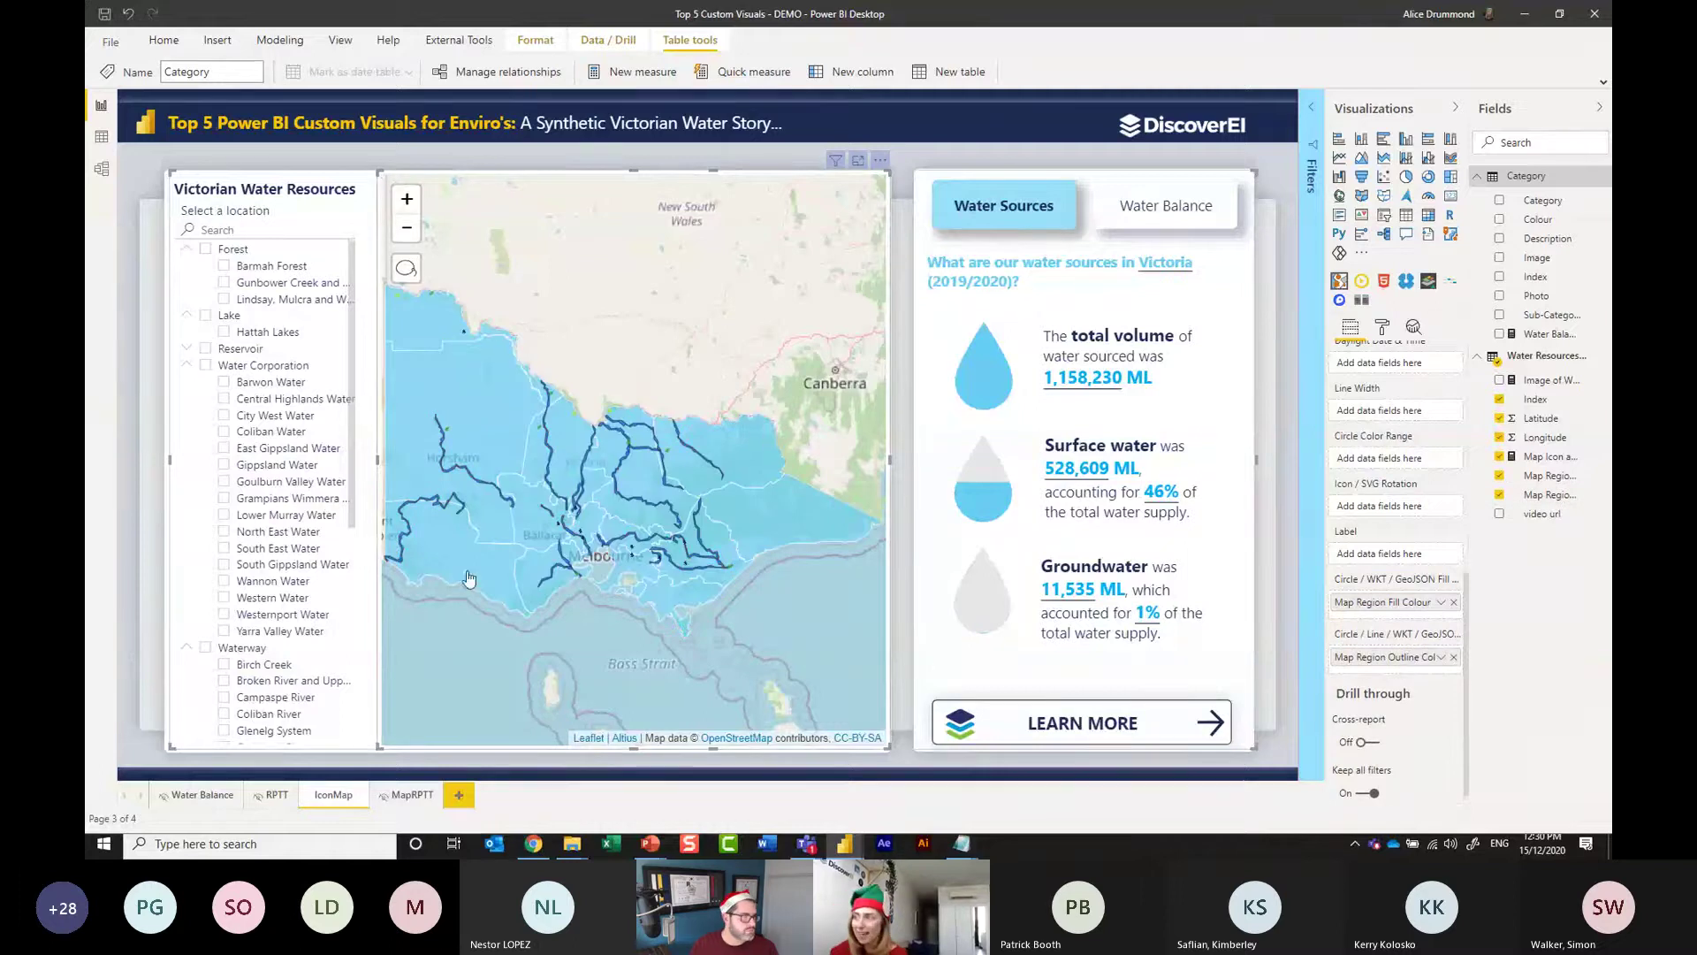
{"action": "mouse_move", "coordinate": [453, 504]}
{"action": "scroll", "coordinate": [453, 503], "scroll_direction": "up", "scroll_amount": 2}
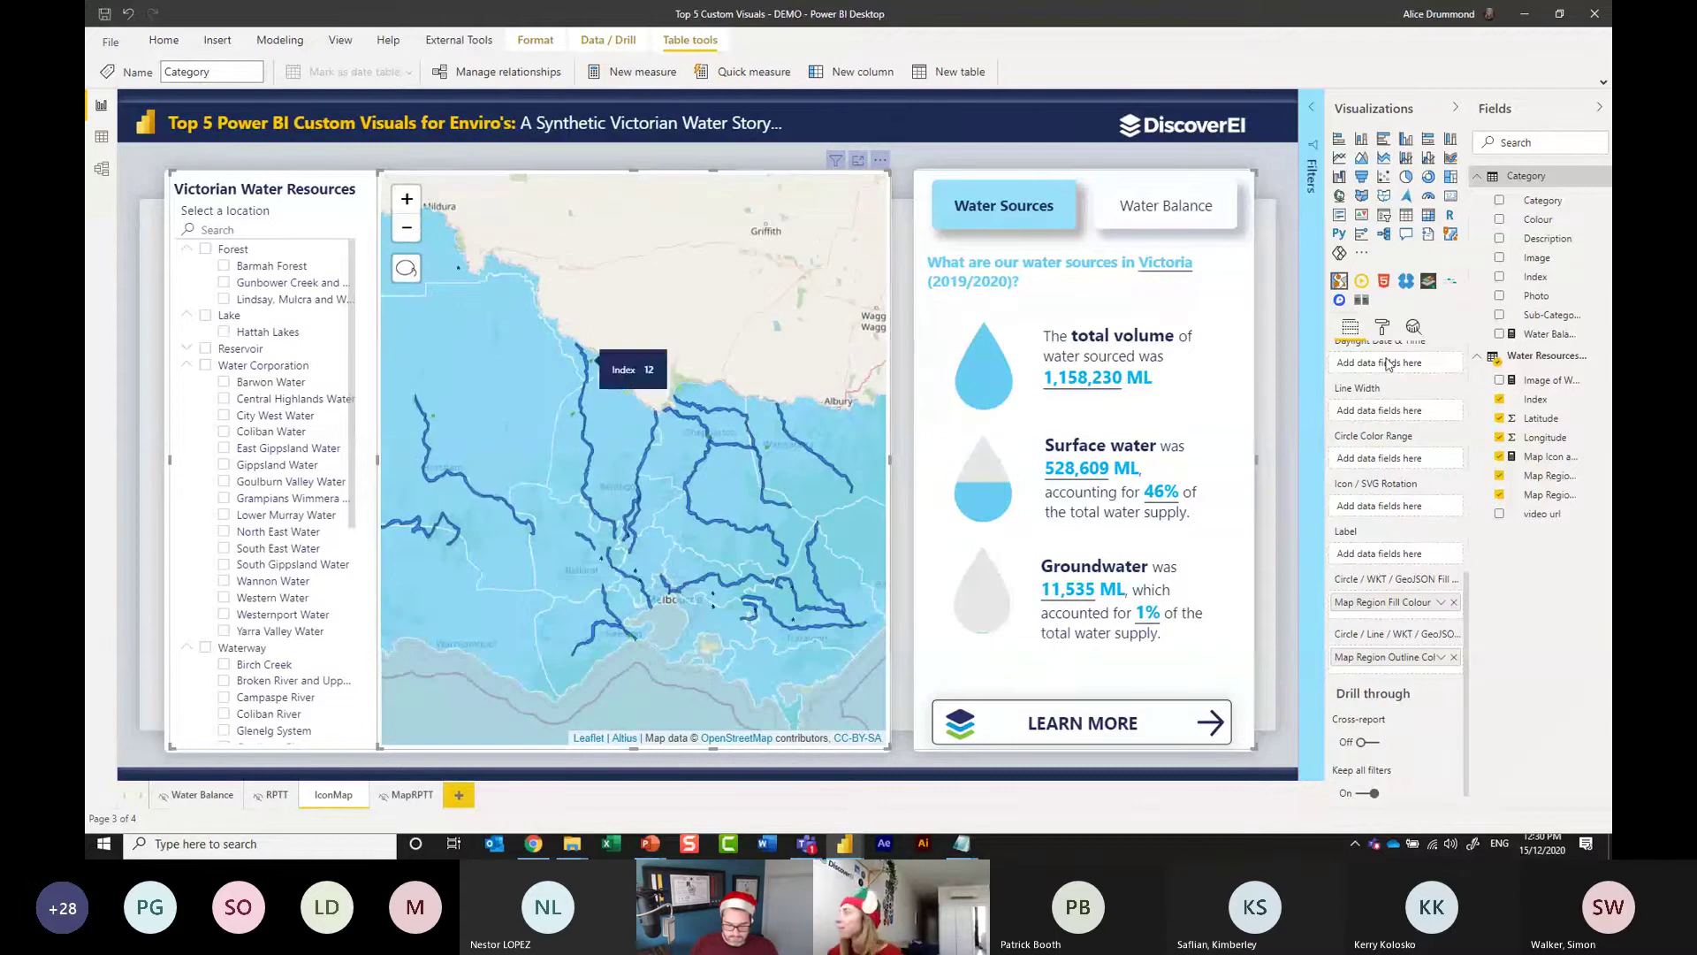
Set the Icon Map's Data Map Objects Min. Size to 20.
{"action": "left_click", "coordinate": [1383, 329]}
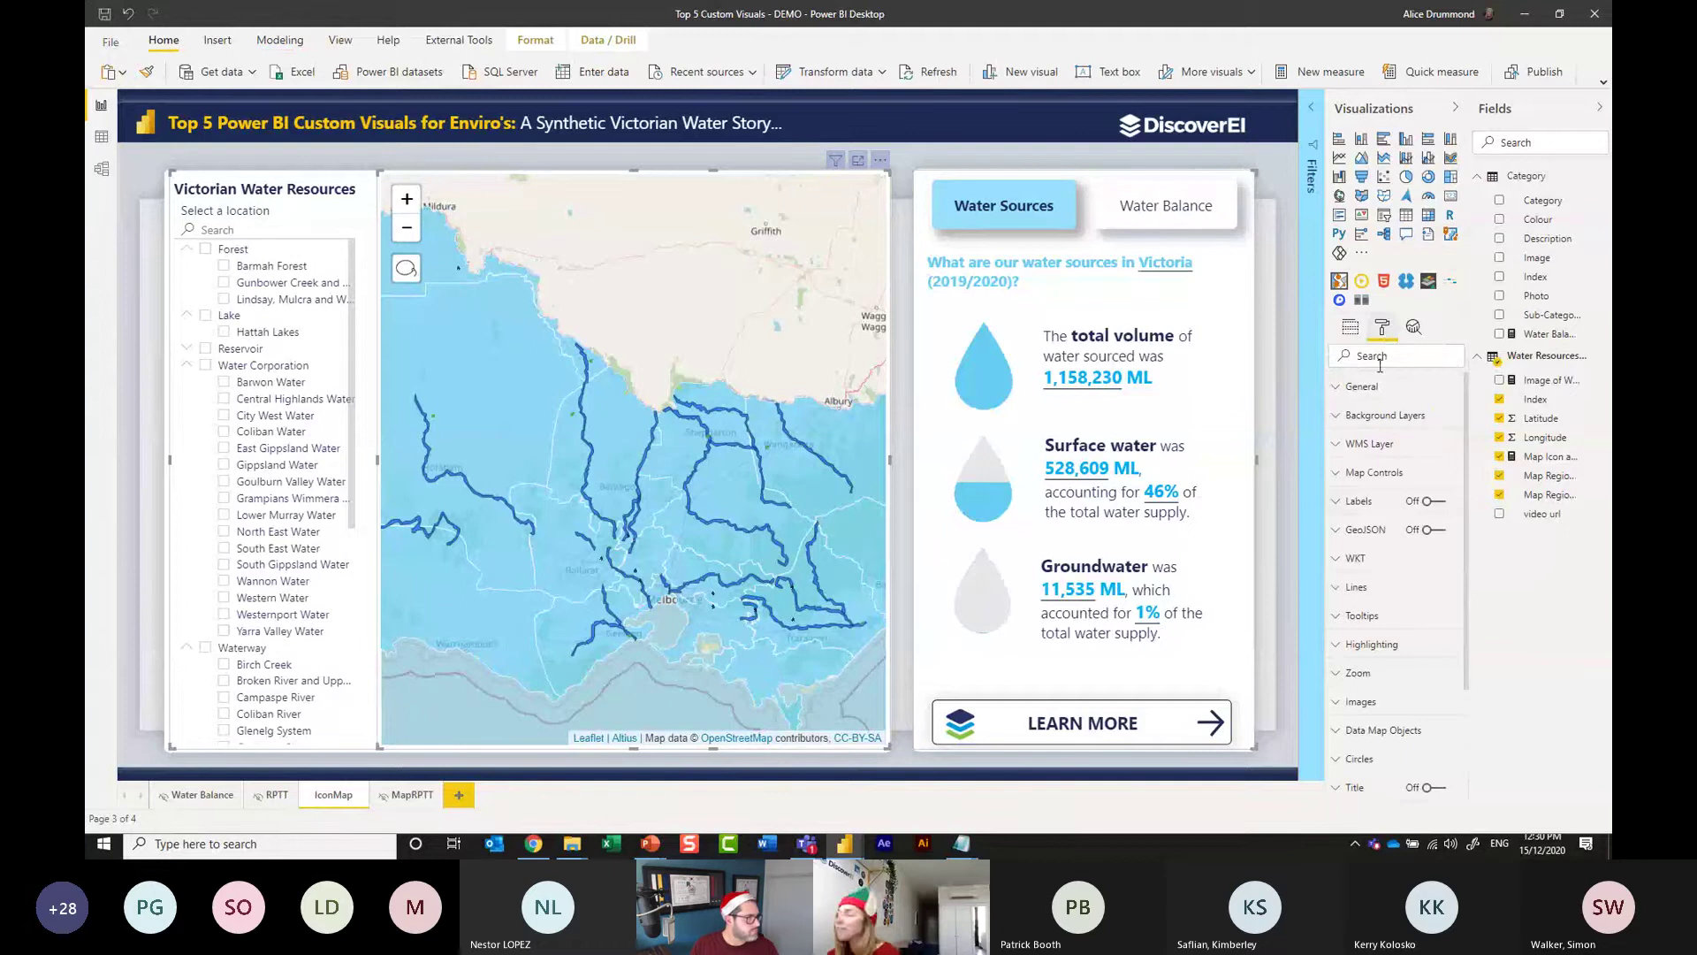
{"action": "scroll", "coordinate": [1369, 594], "scroll_direction": "down", "scroll_amount": 3}
{"action": "left_click", "coordinate": [1384, 572]}
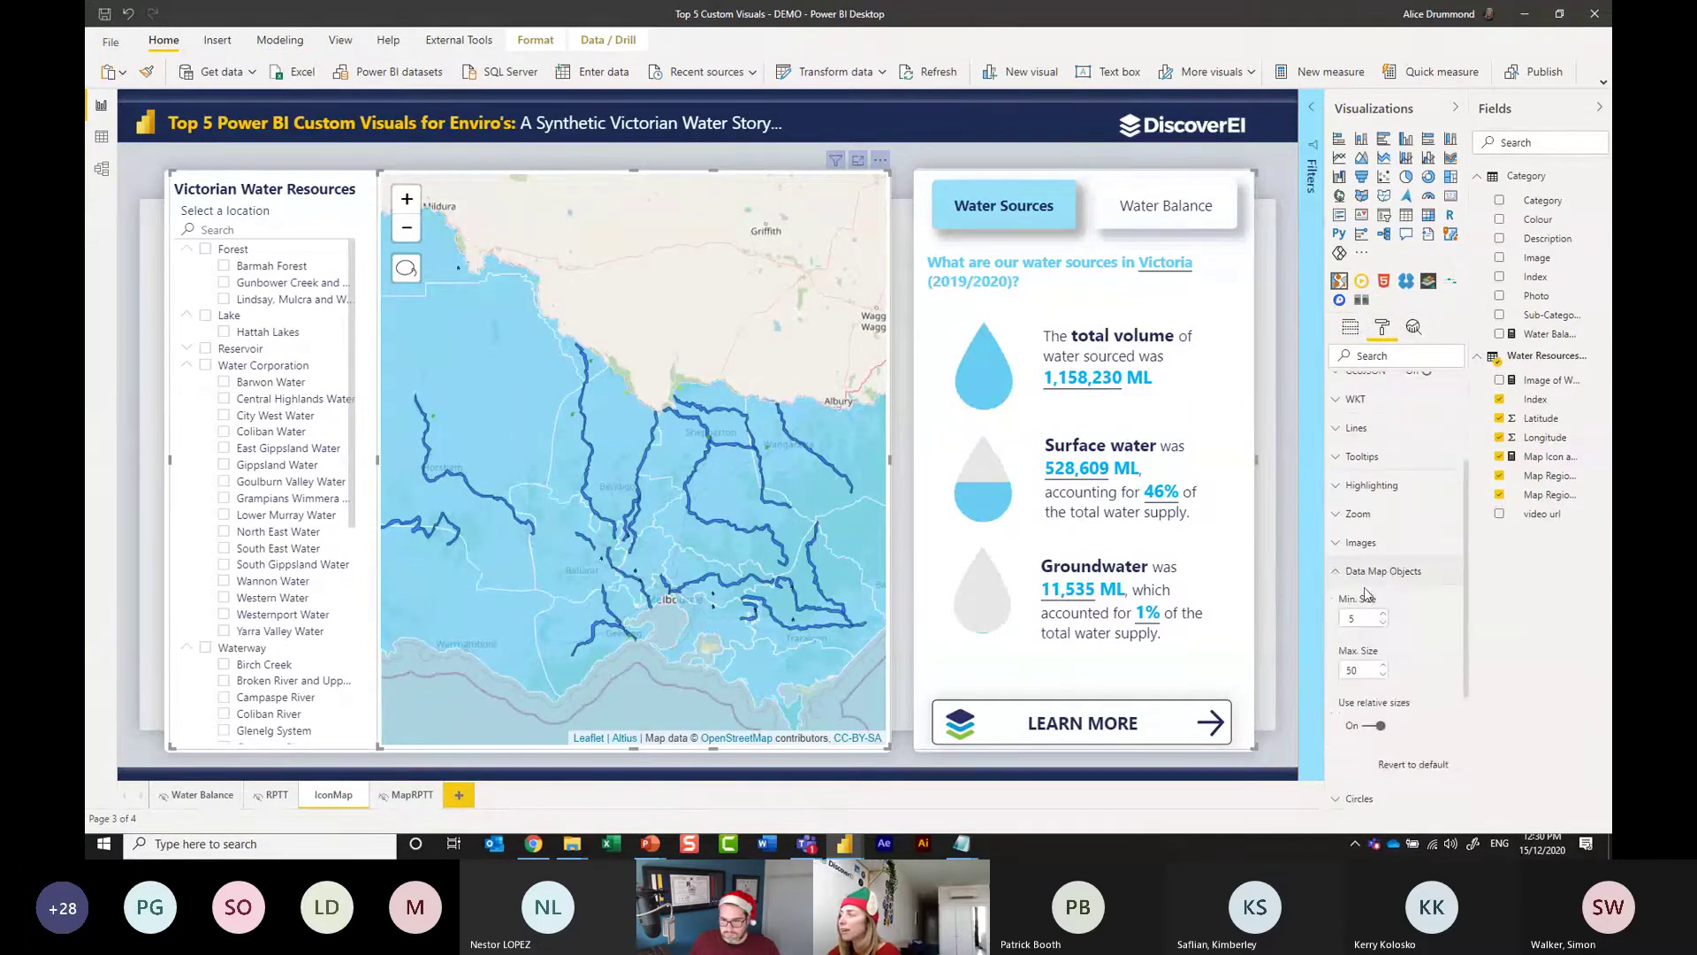
{"action": "mouse_move", "coordinate": [435, 424]}
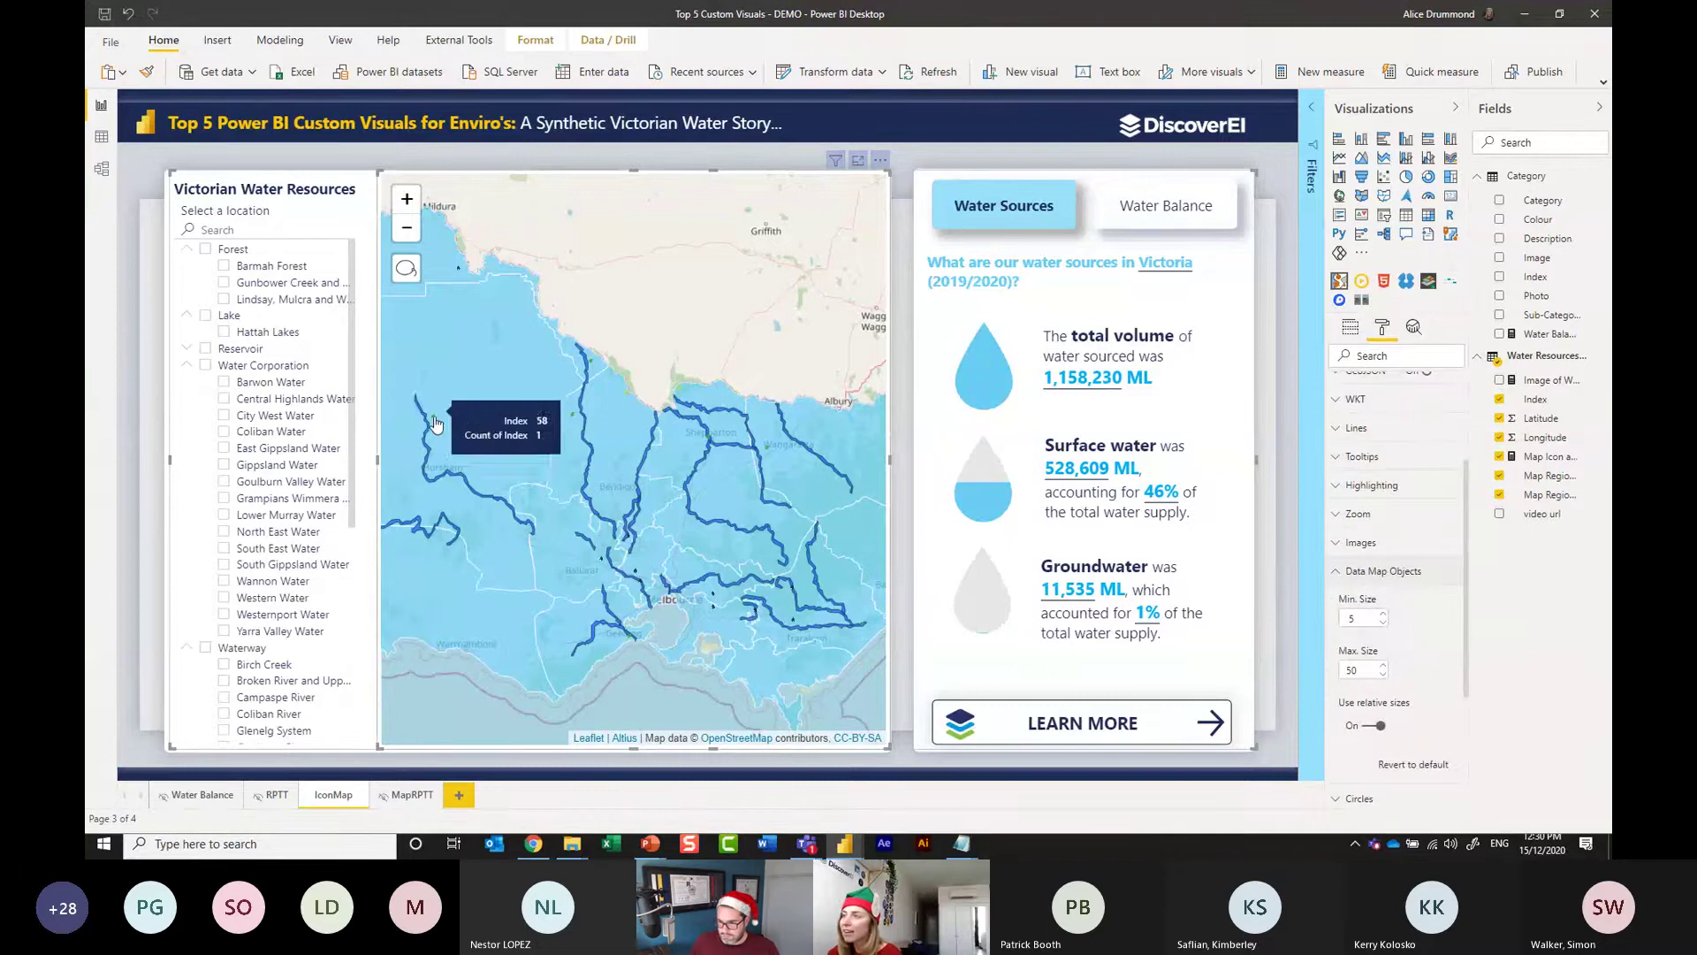
{"action": "double_click", "coordinate": [1357, 616]}
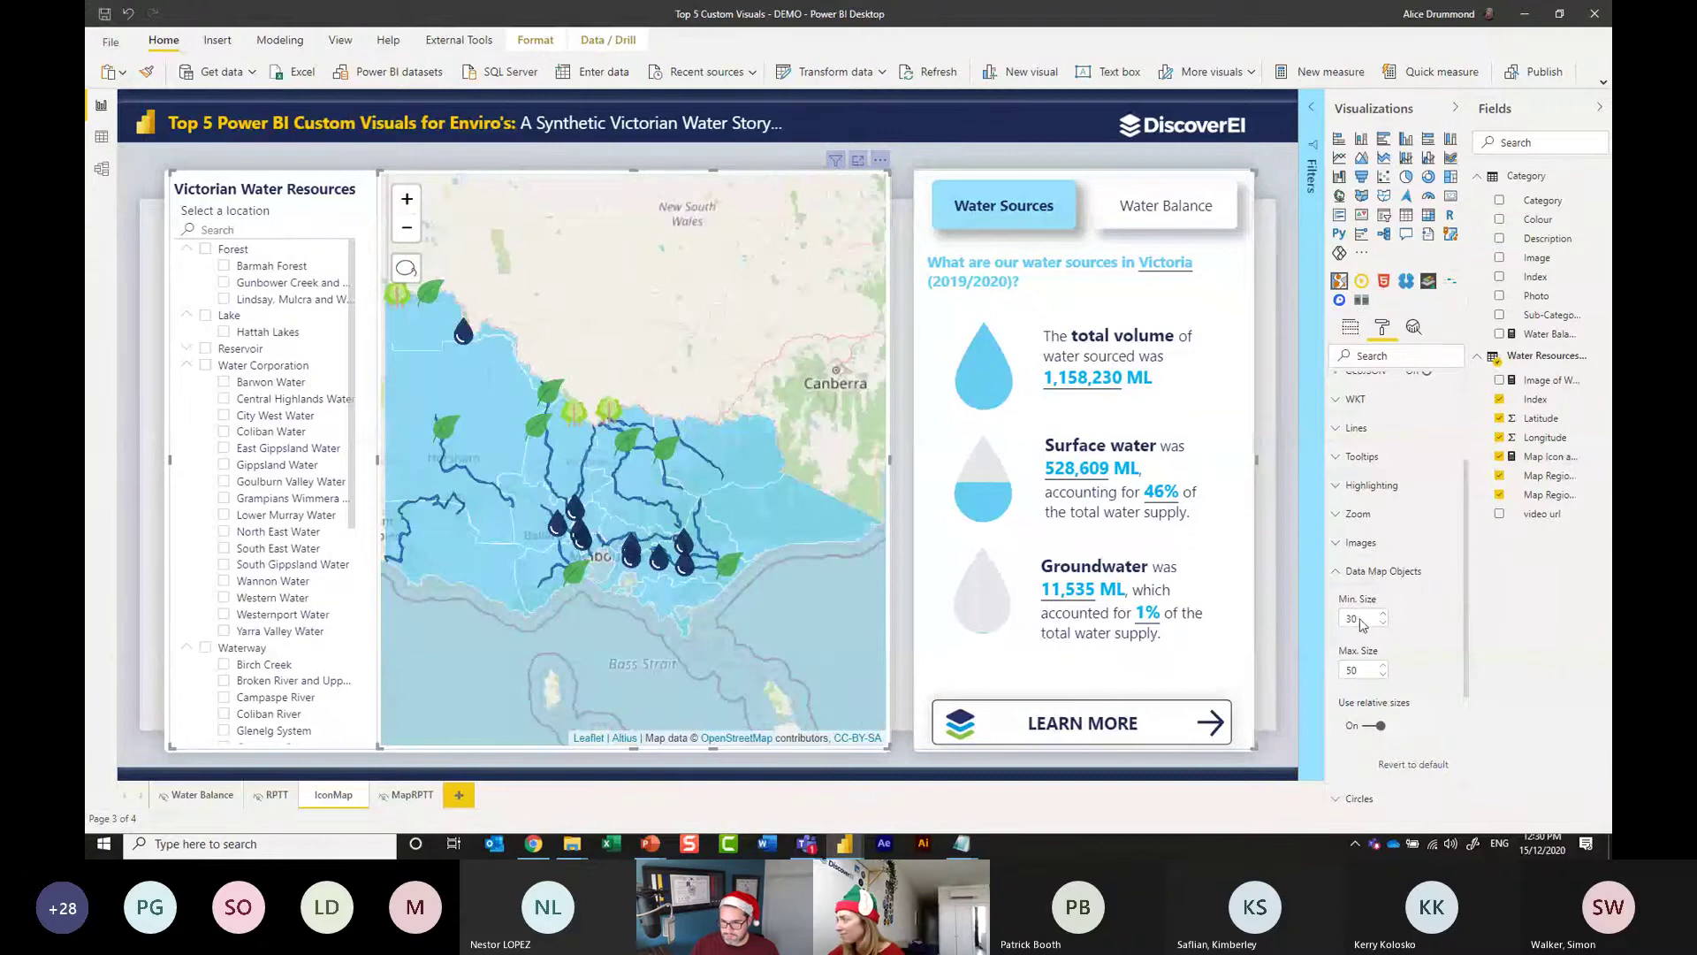
{"action": "key", "text": "BackSpace"}
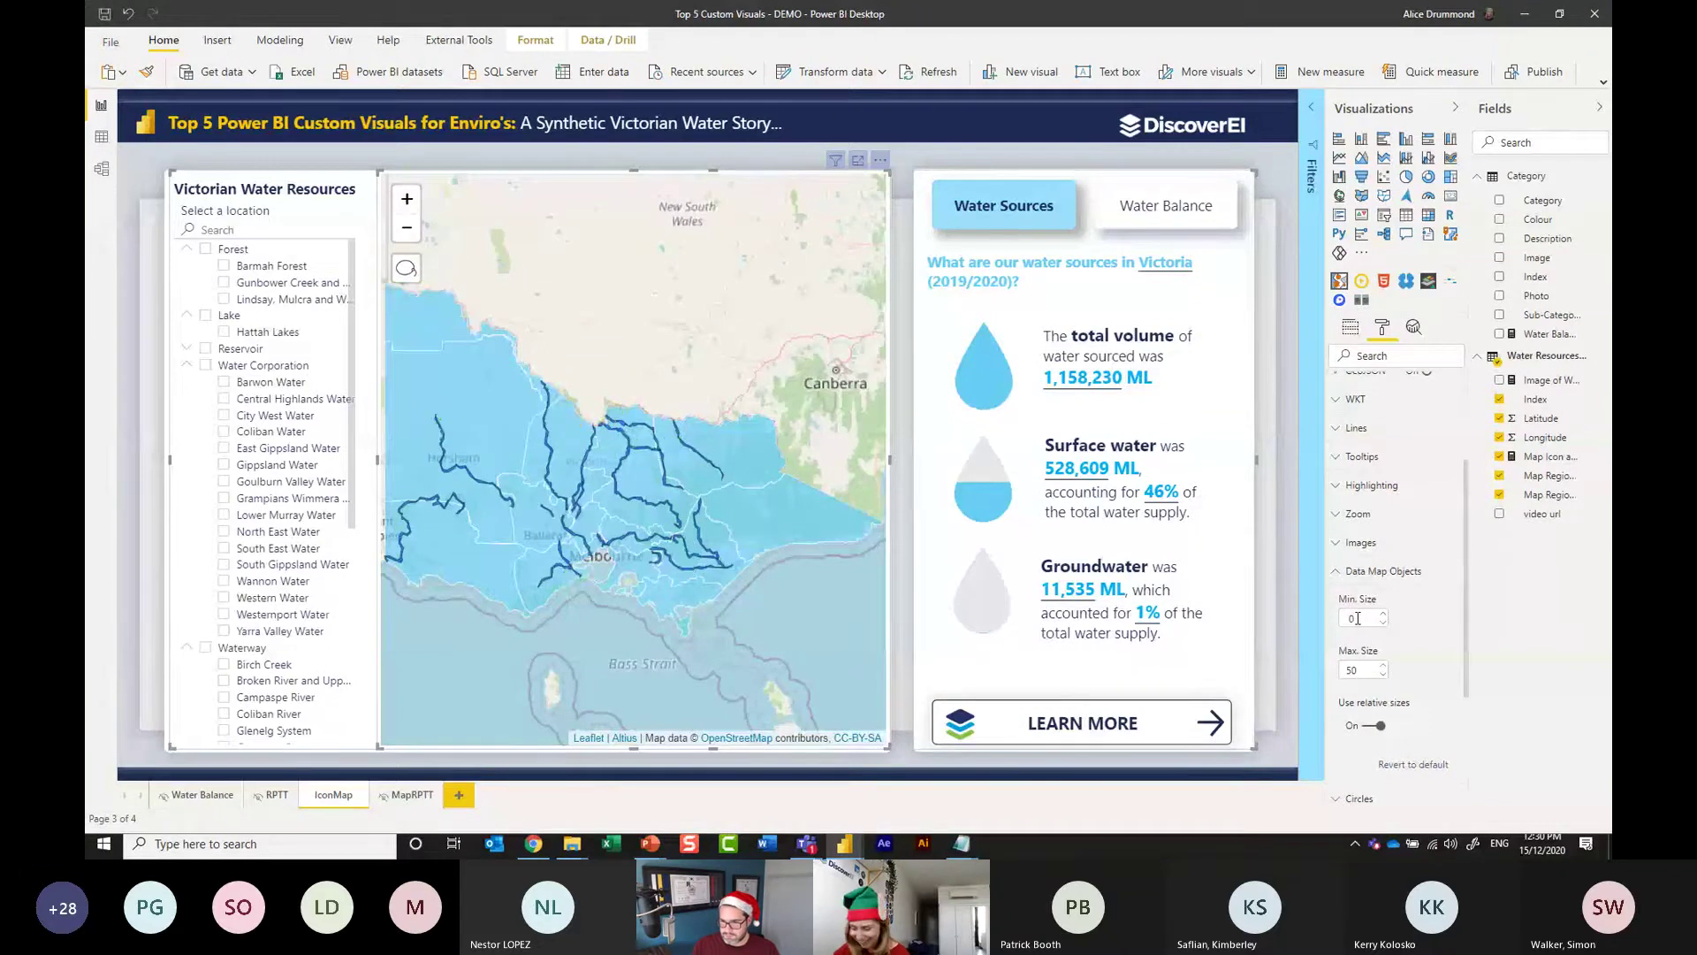
{"action": "type", "text": "2"}
{"action": "key", "text": "Return"}
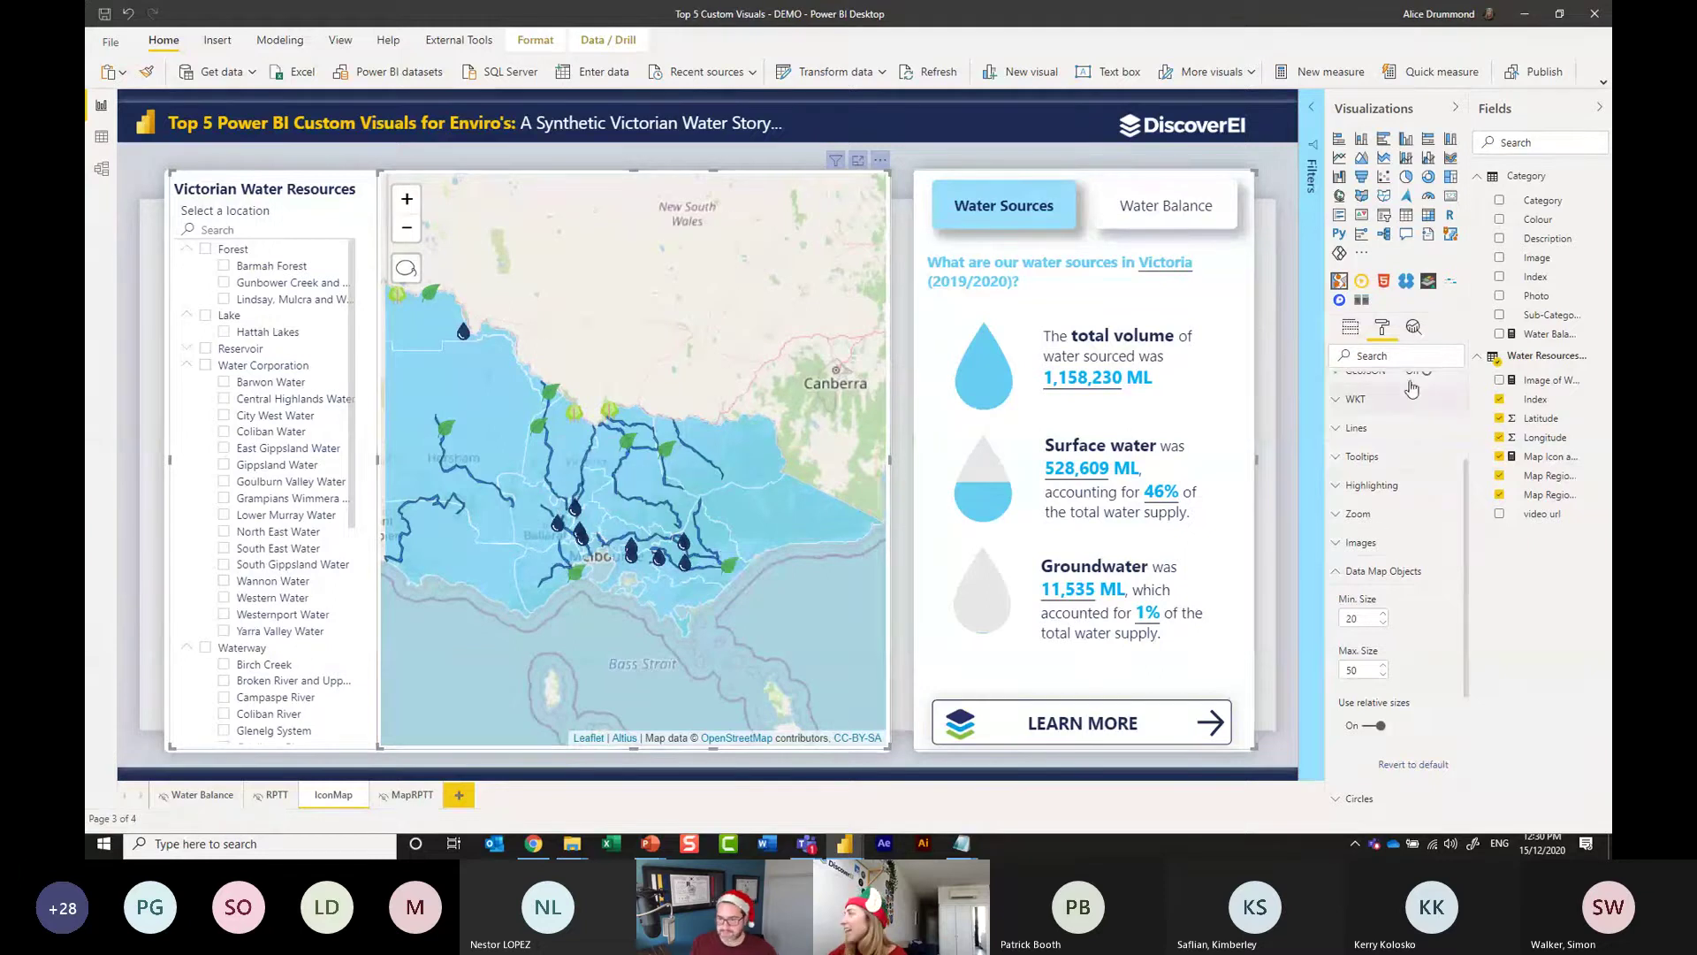
{"action": "scroll", "coordinate": [1418, 458], "scroll_direction": "up", "scroll_amount": 3}
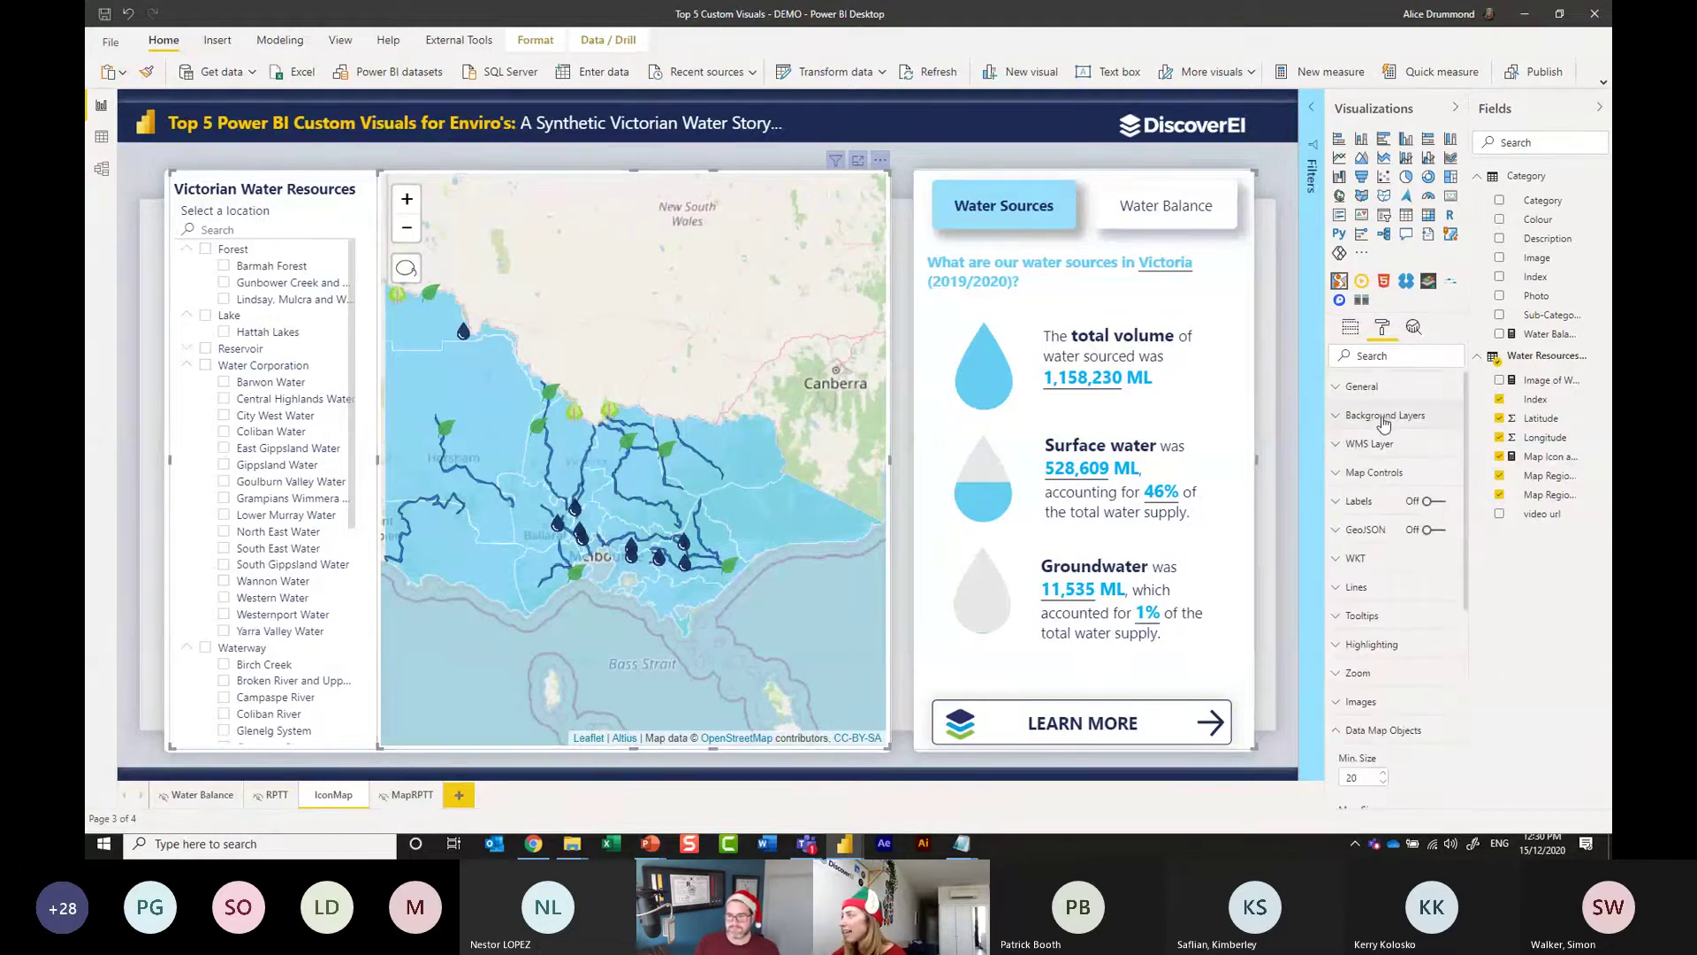
Set the Background Layer to Custom URI after briefly choosing Mapbox - Light.
{"action": "left_click", "coordinate": [1385, 419]}
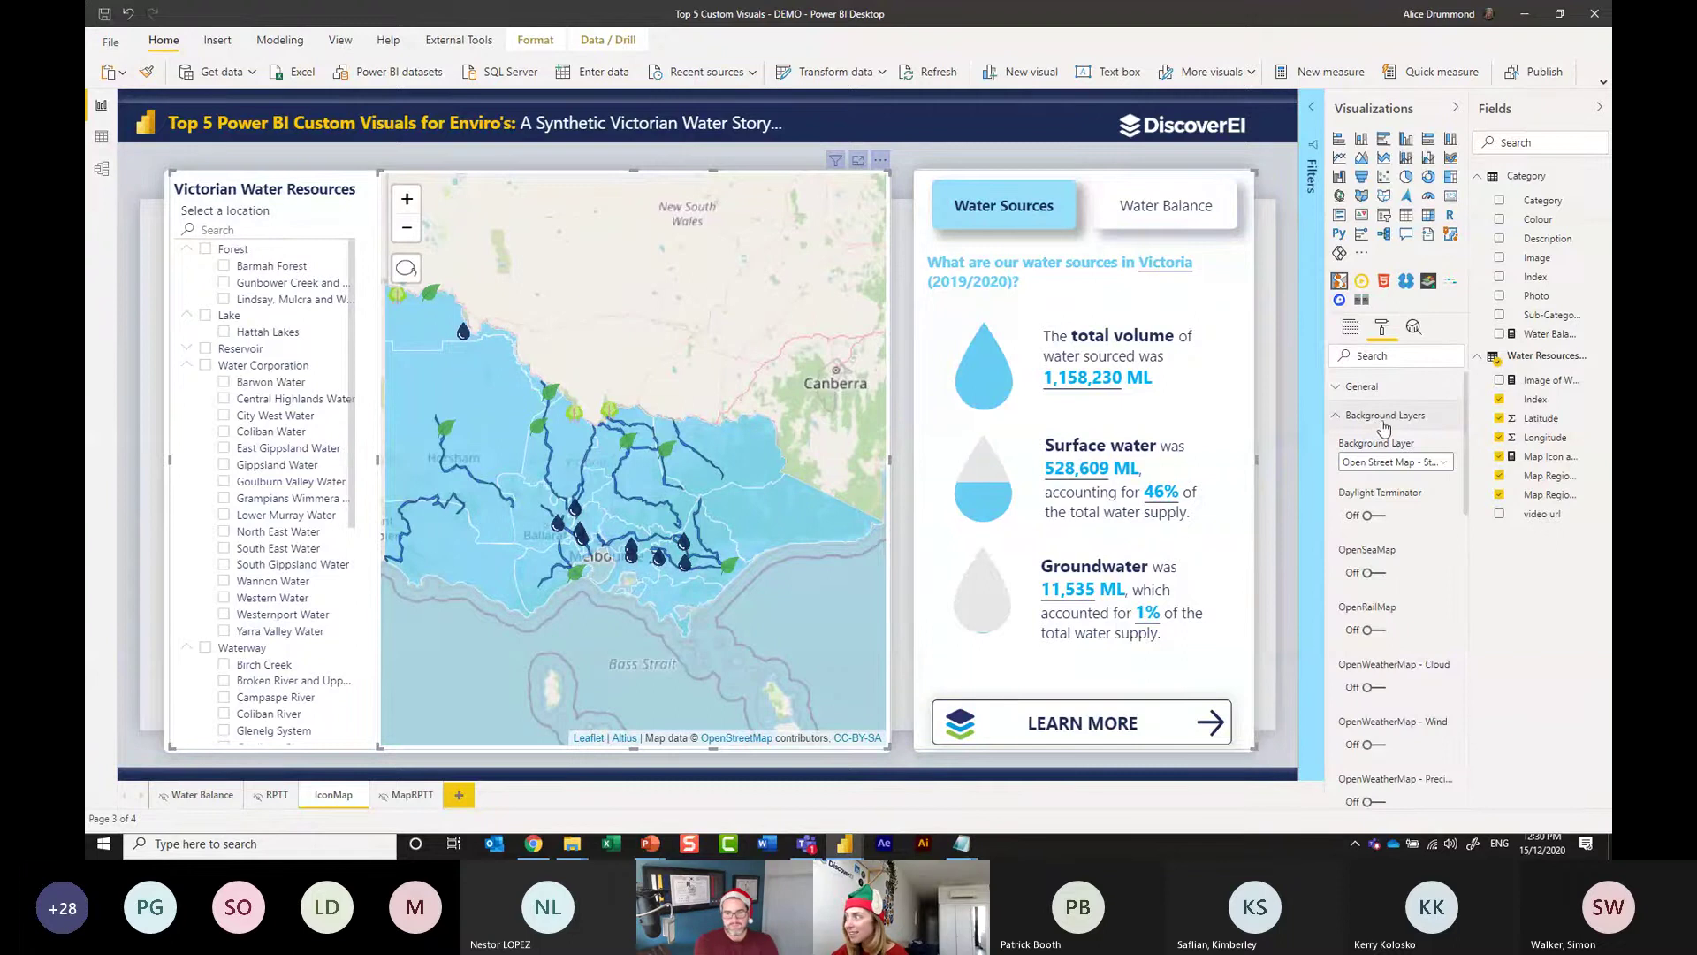
{"action": "left_click", "coordinate": [1392, 462]}
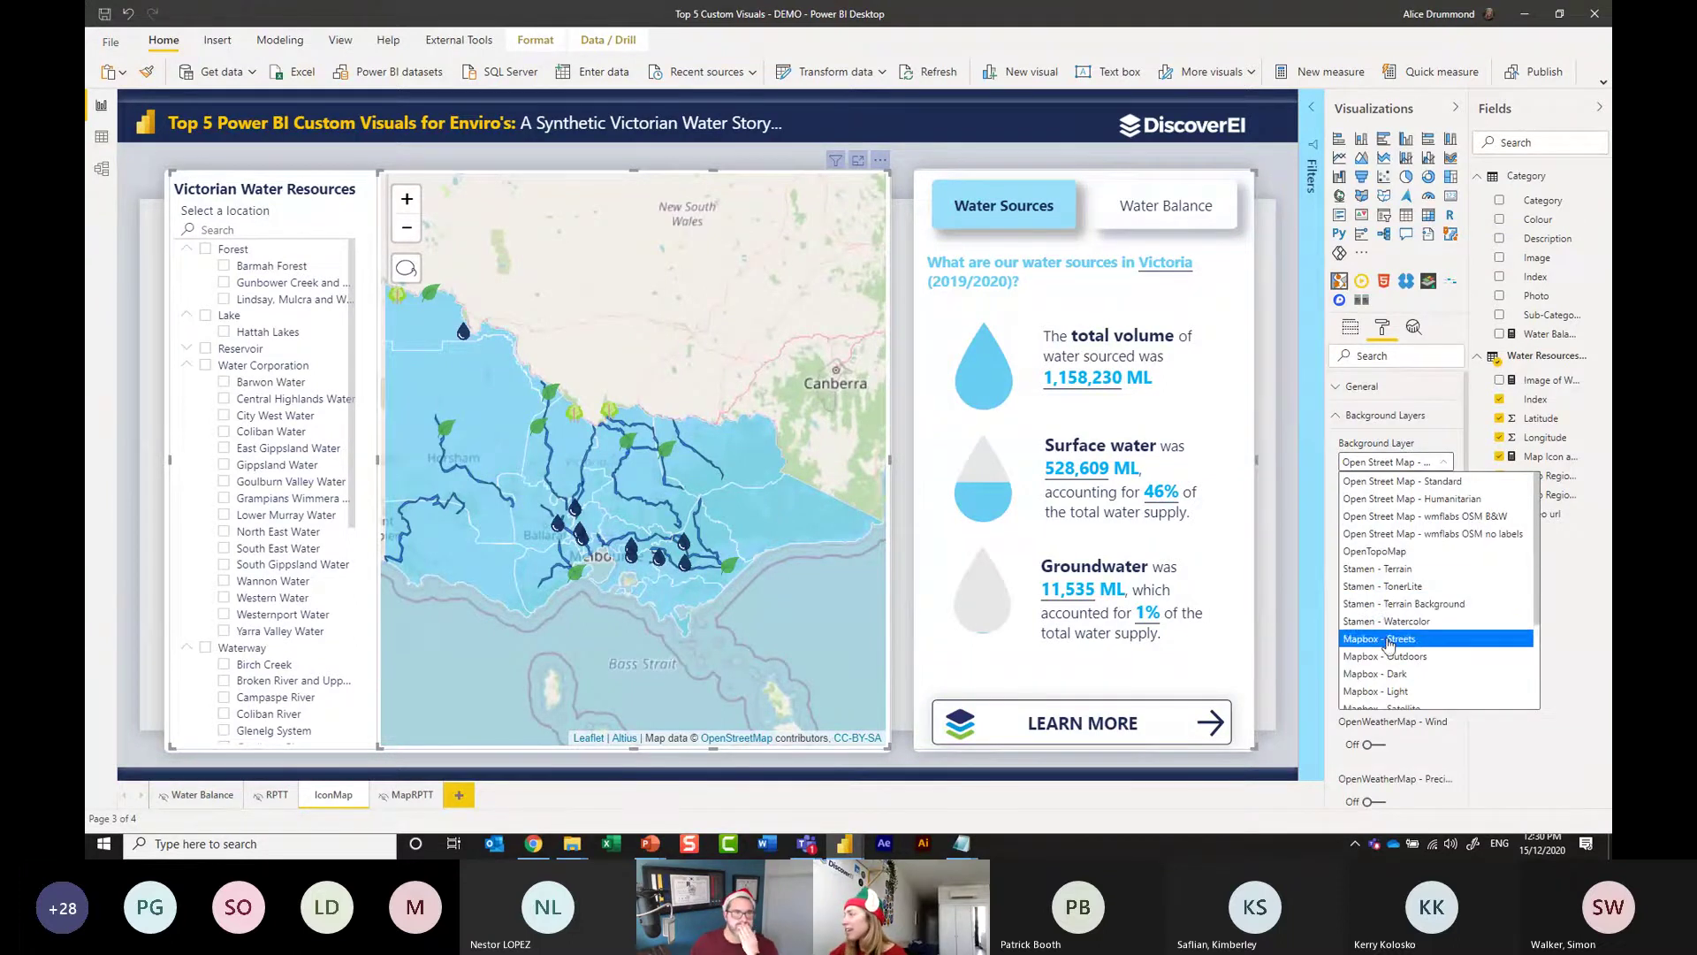
{"action": "scroll", "coordinate": [1385, 576], "scroll_direction": "down", "scroll_amount": 2}
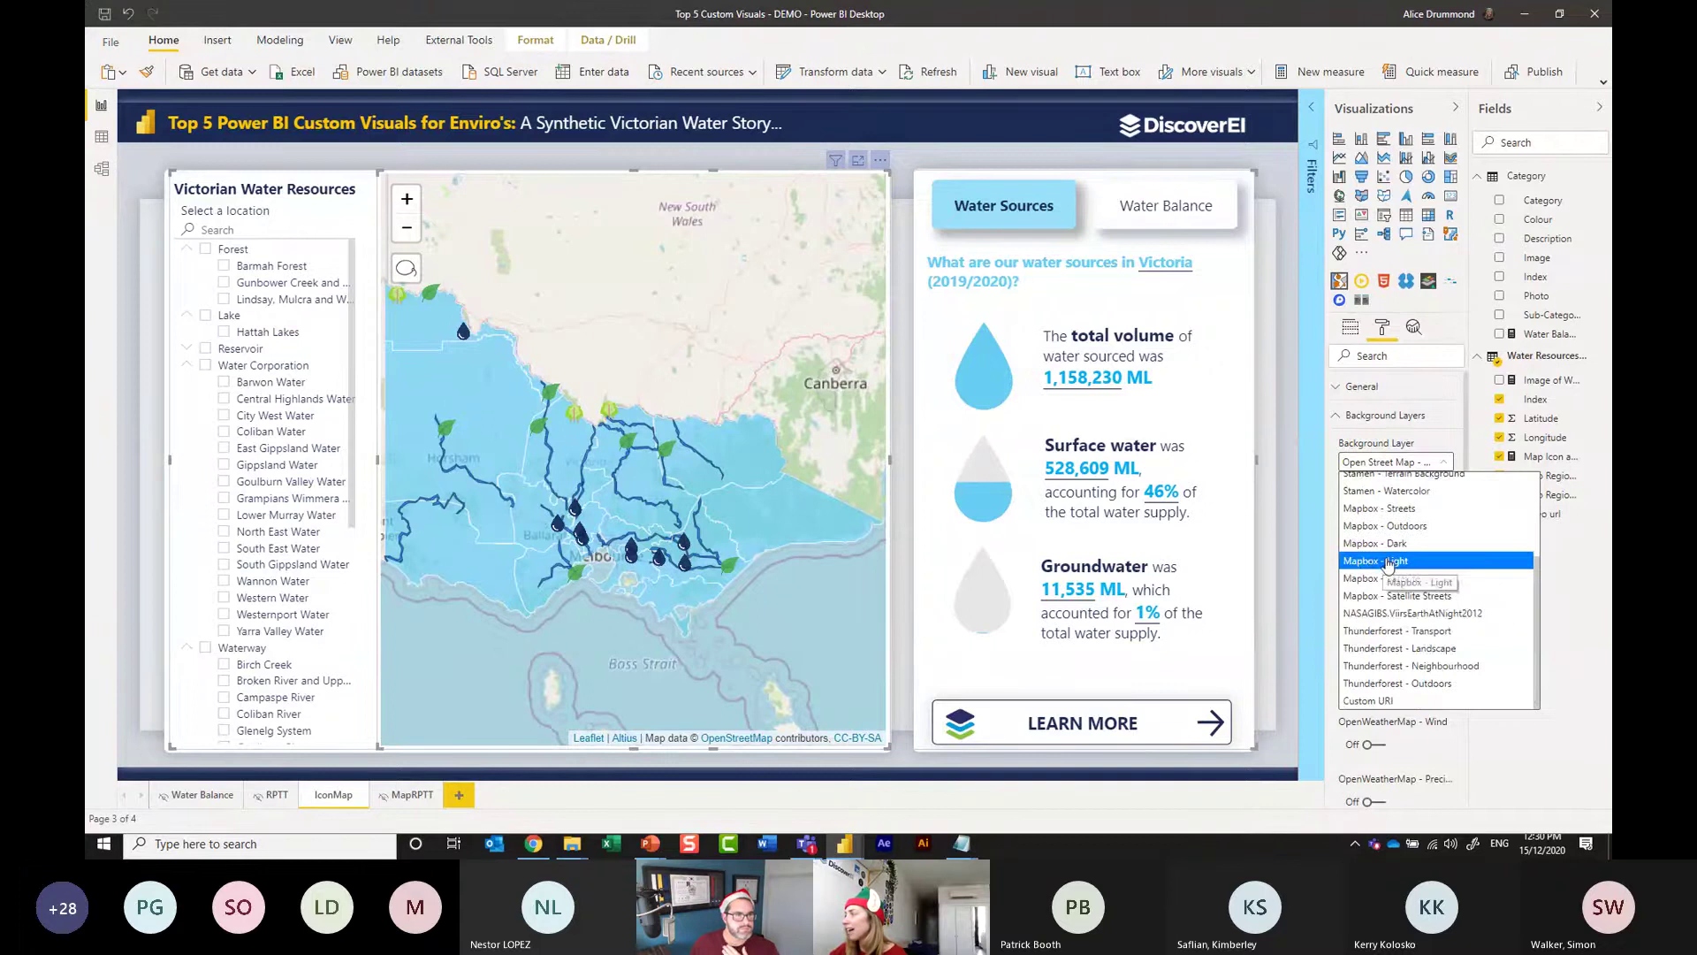
{"action": "left_click", "coordinate": [1385, 570]}
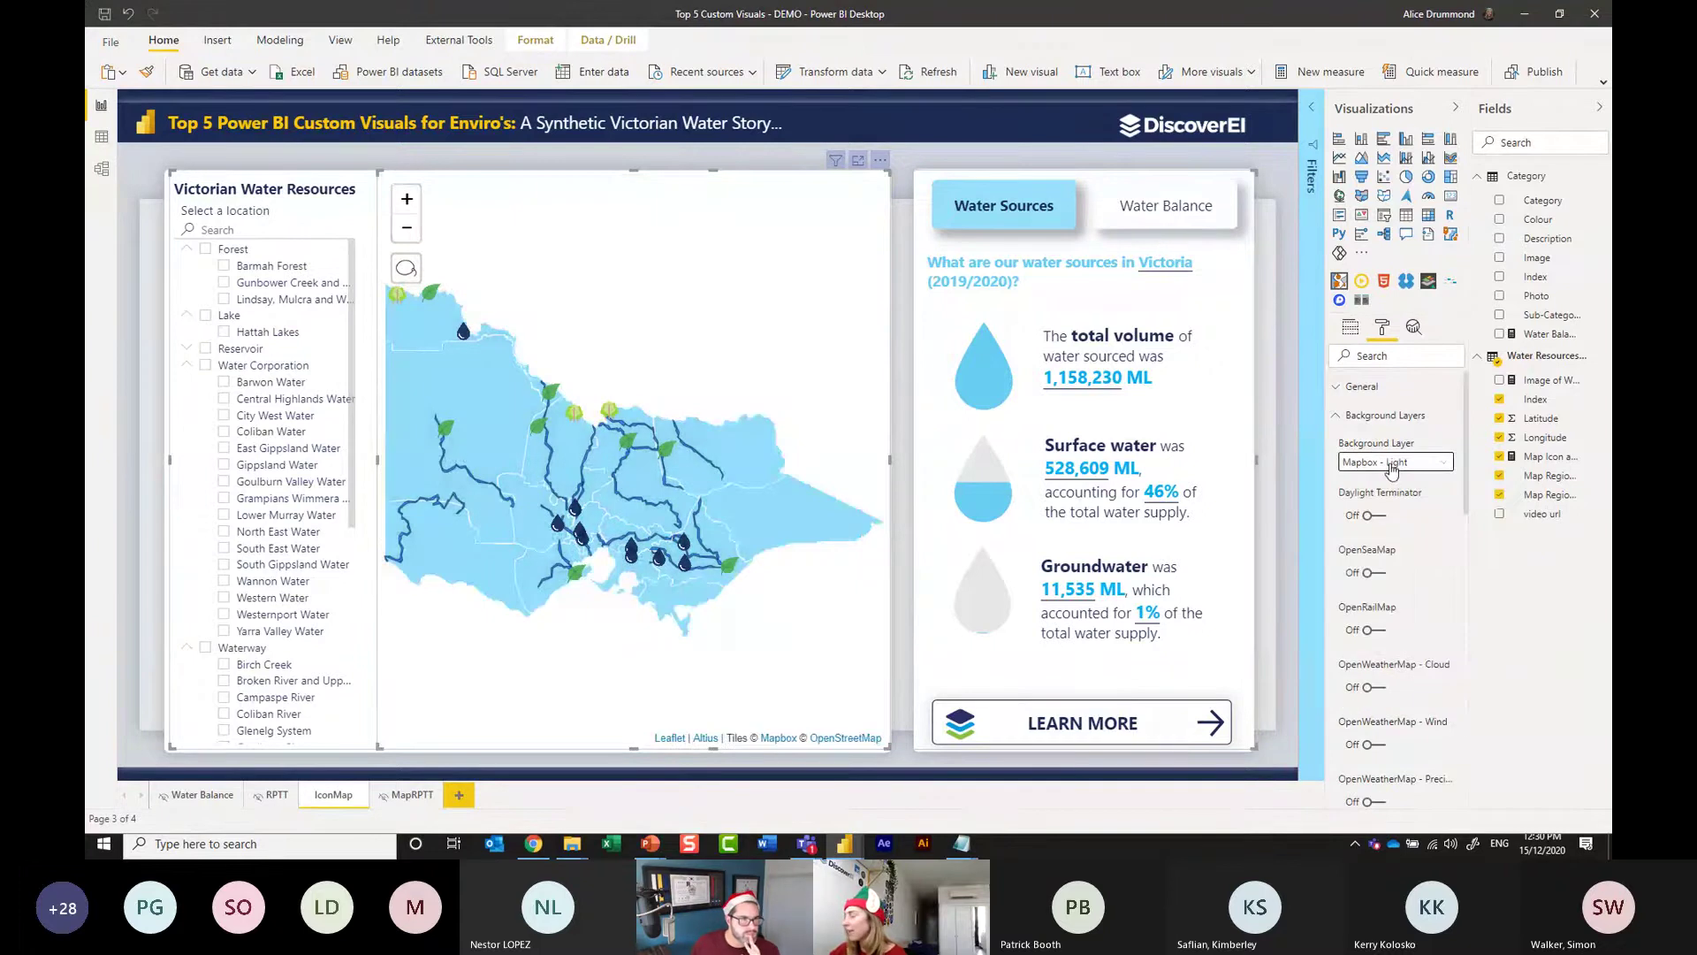
{"action": "left_click", "coordinate": [1392, 463]}
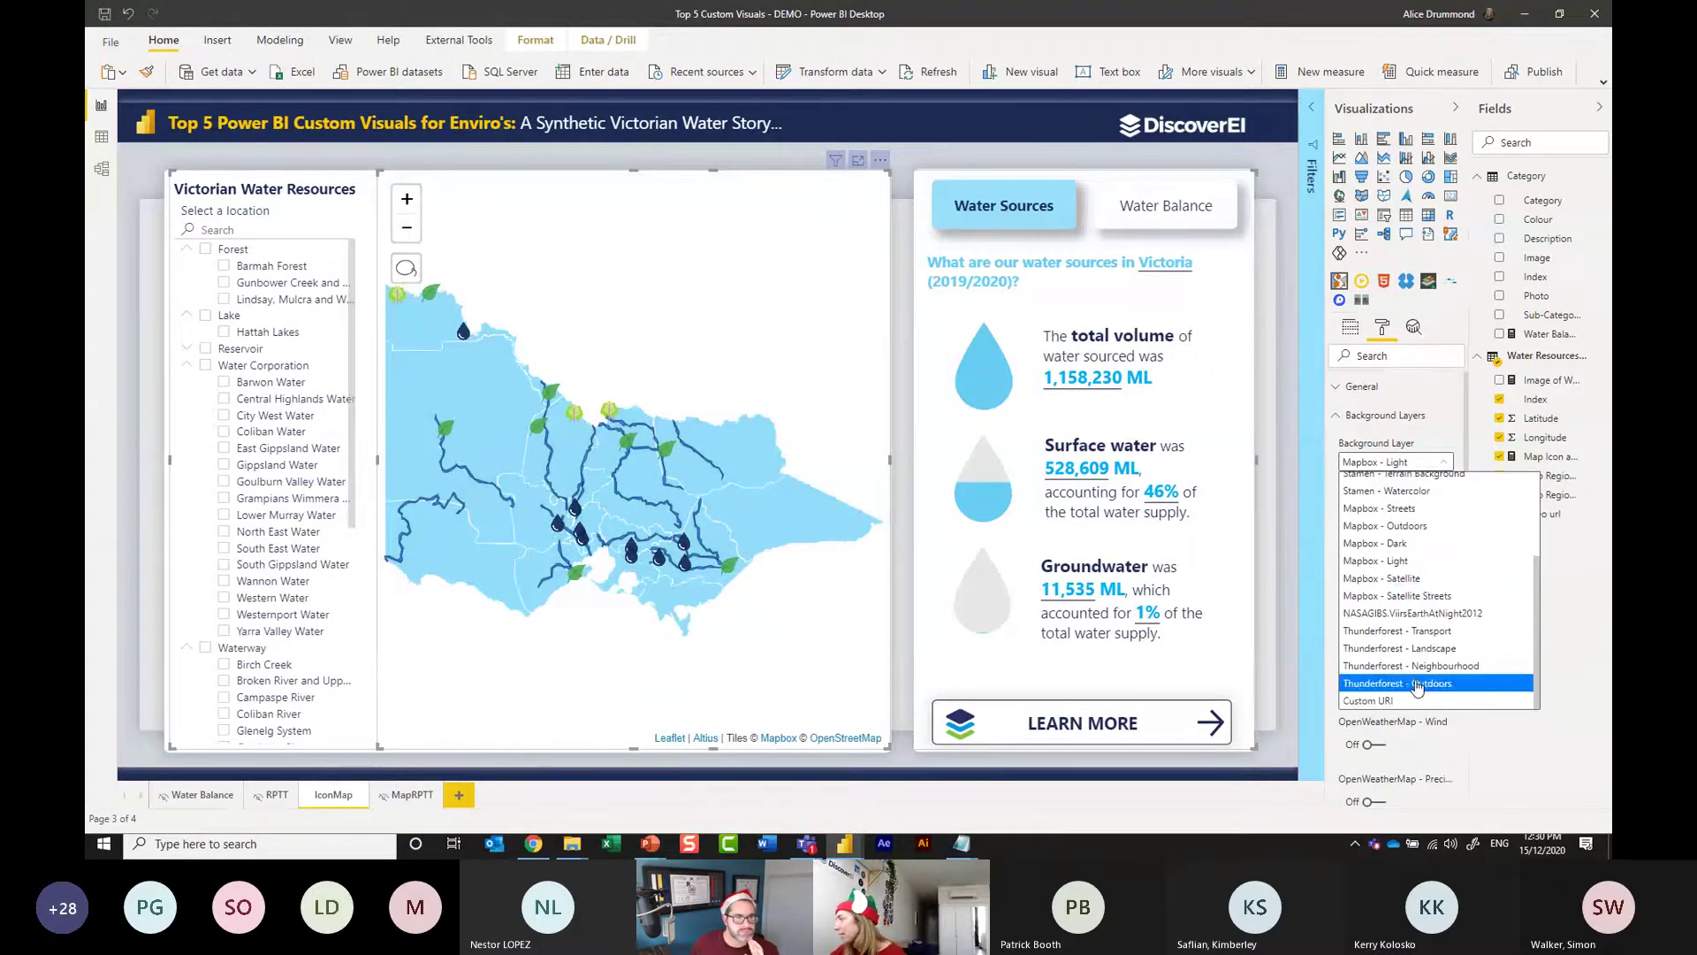
{"action": "left_click", "coordinate": [1395, 700]}
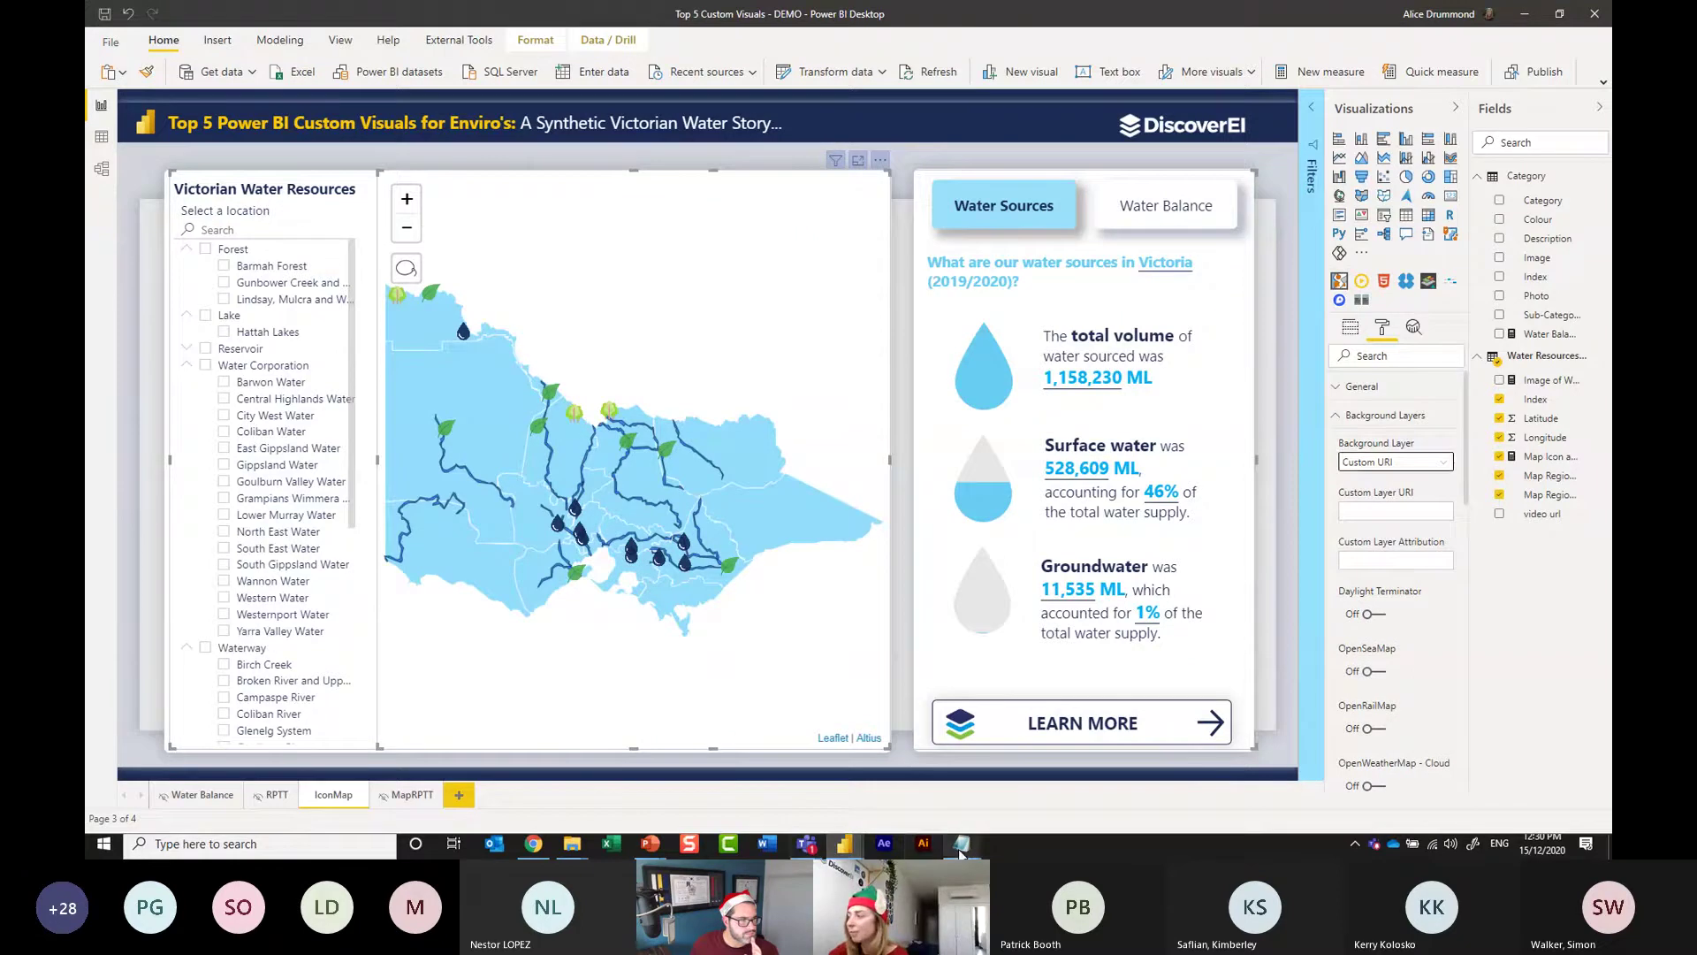
Paste the Mapbox style URL from Notepad into the Custom Layer URI field.
{"action": "mouse_move", "coordinate": [962, 849]}
{"action": "left_click", "coordinate": [849, 772]}
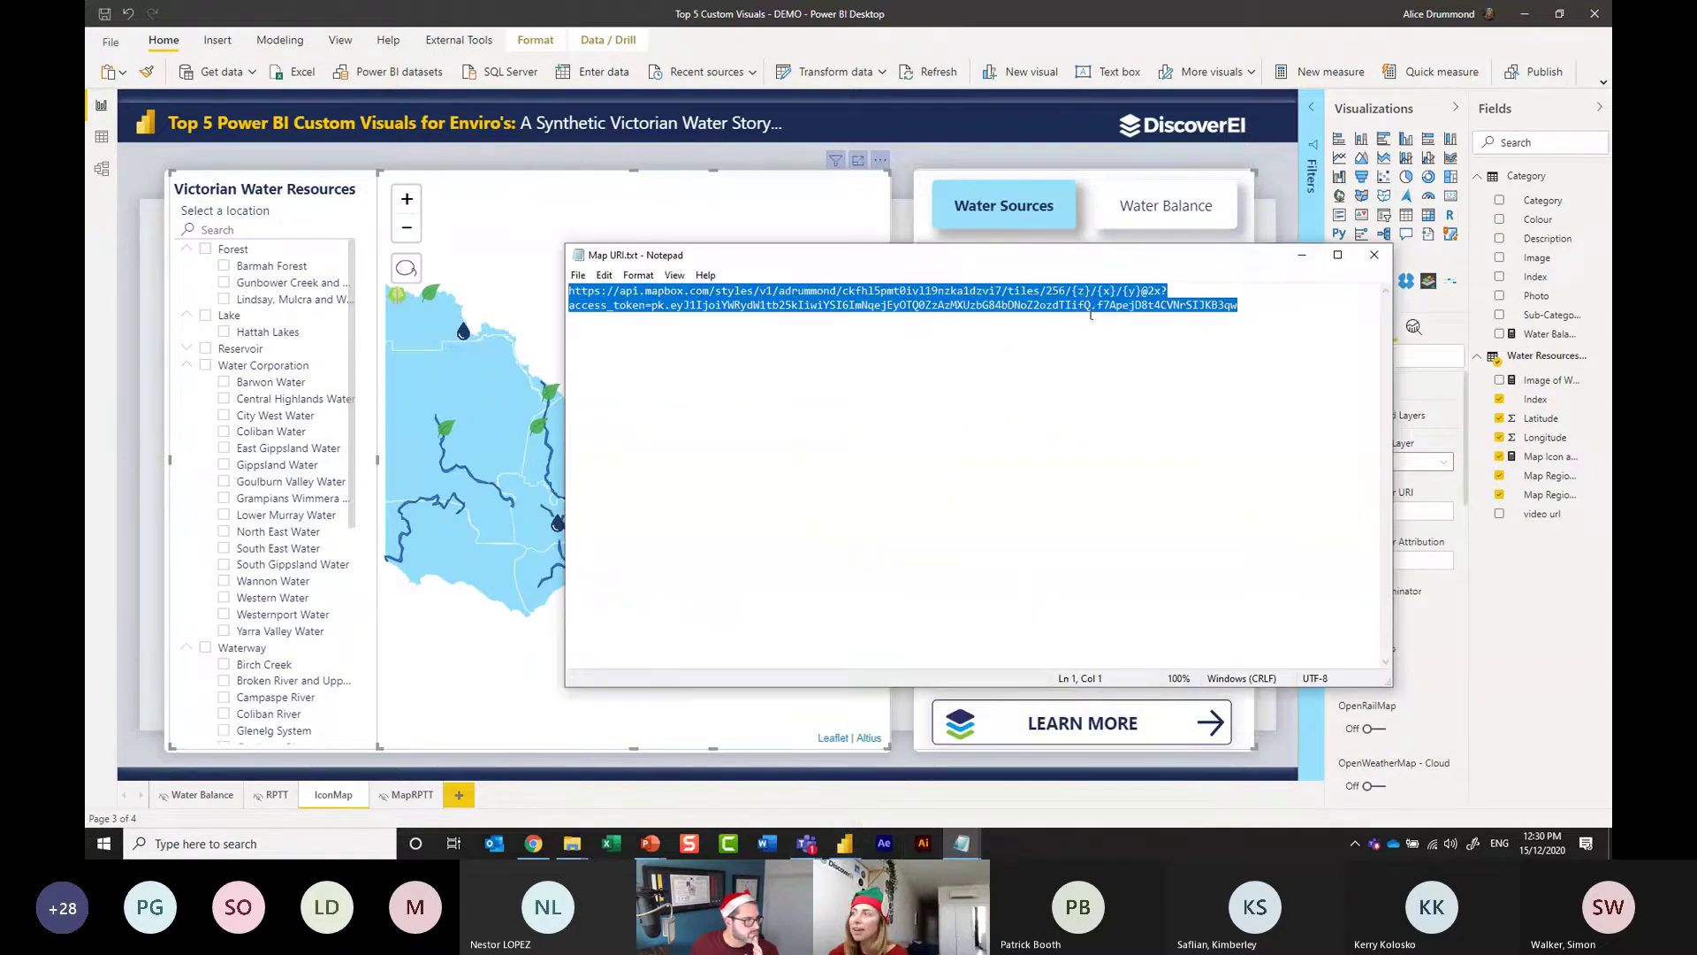
{"action": "left_click", "coordinate": [1301, 255]}
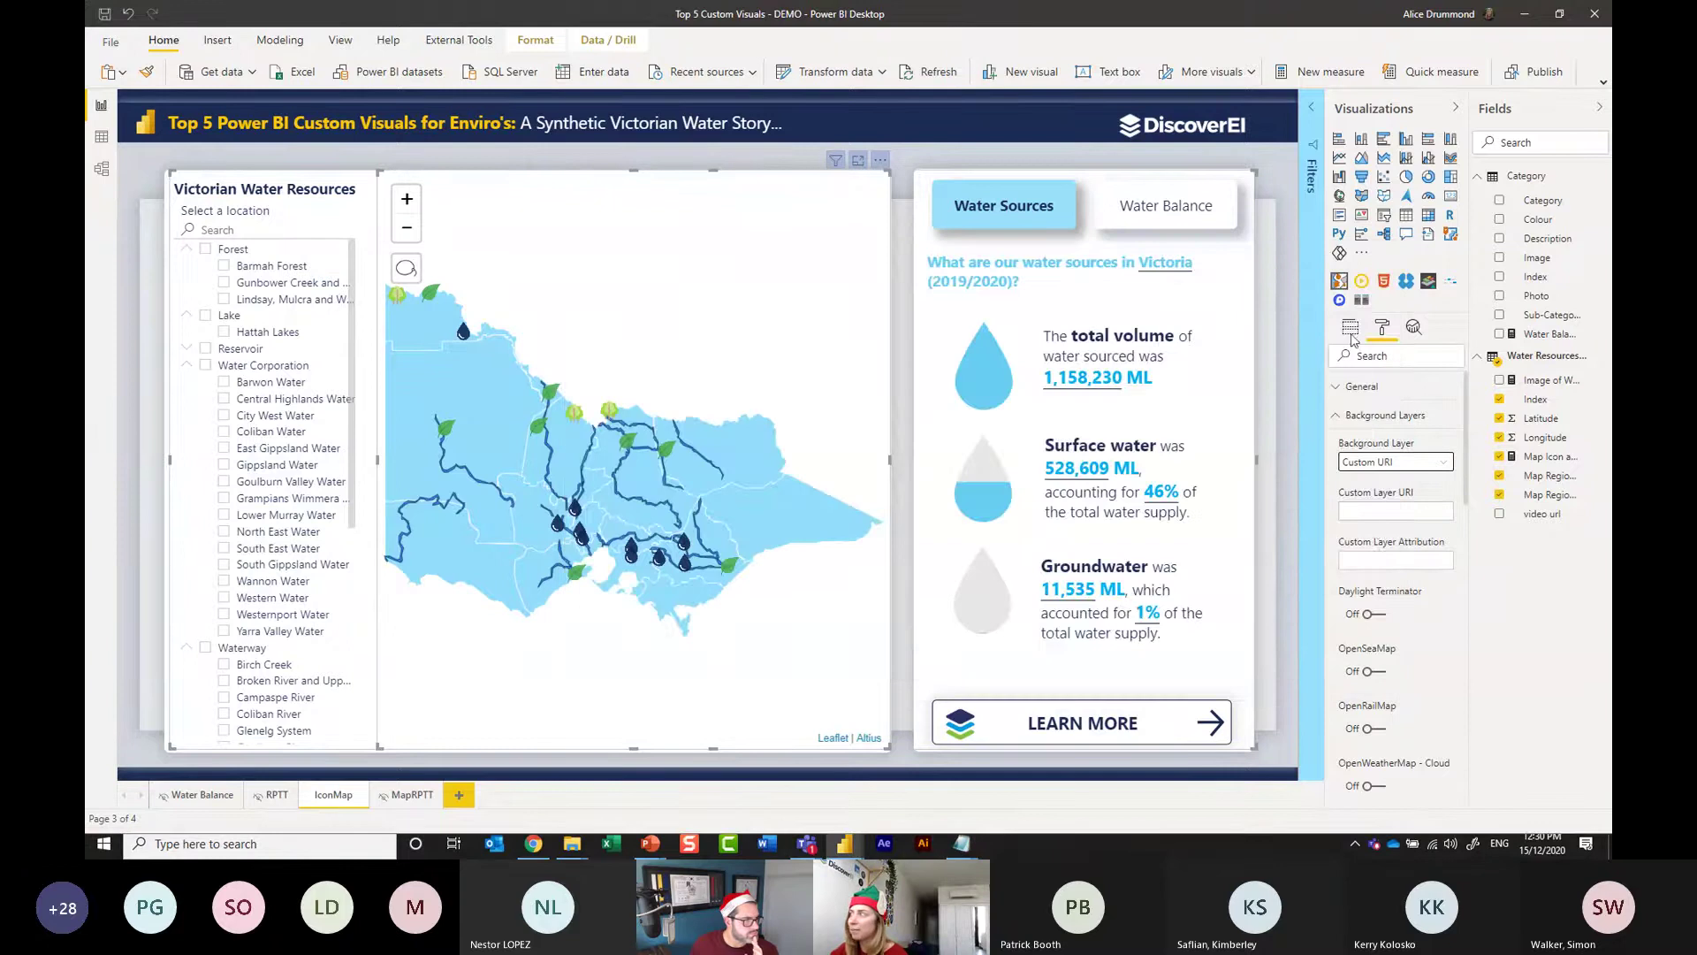
{"action": "left_click", "coordinate": [1371, 517]}
{"action": "key", "text": "ctrl+v"}
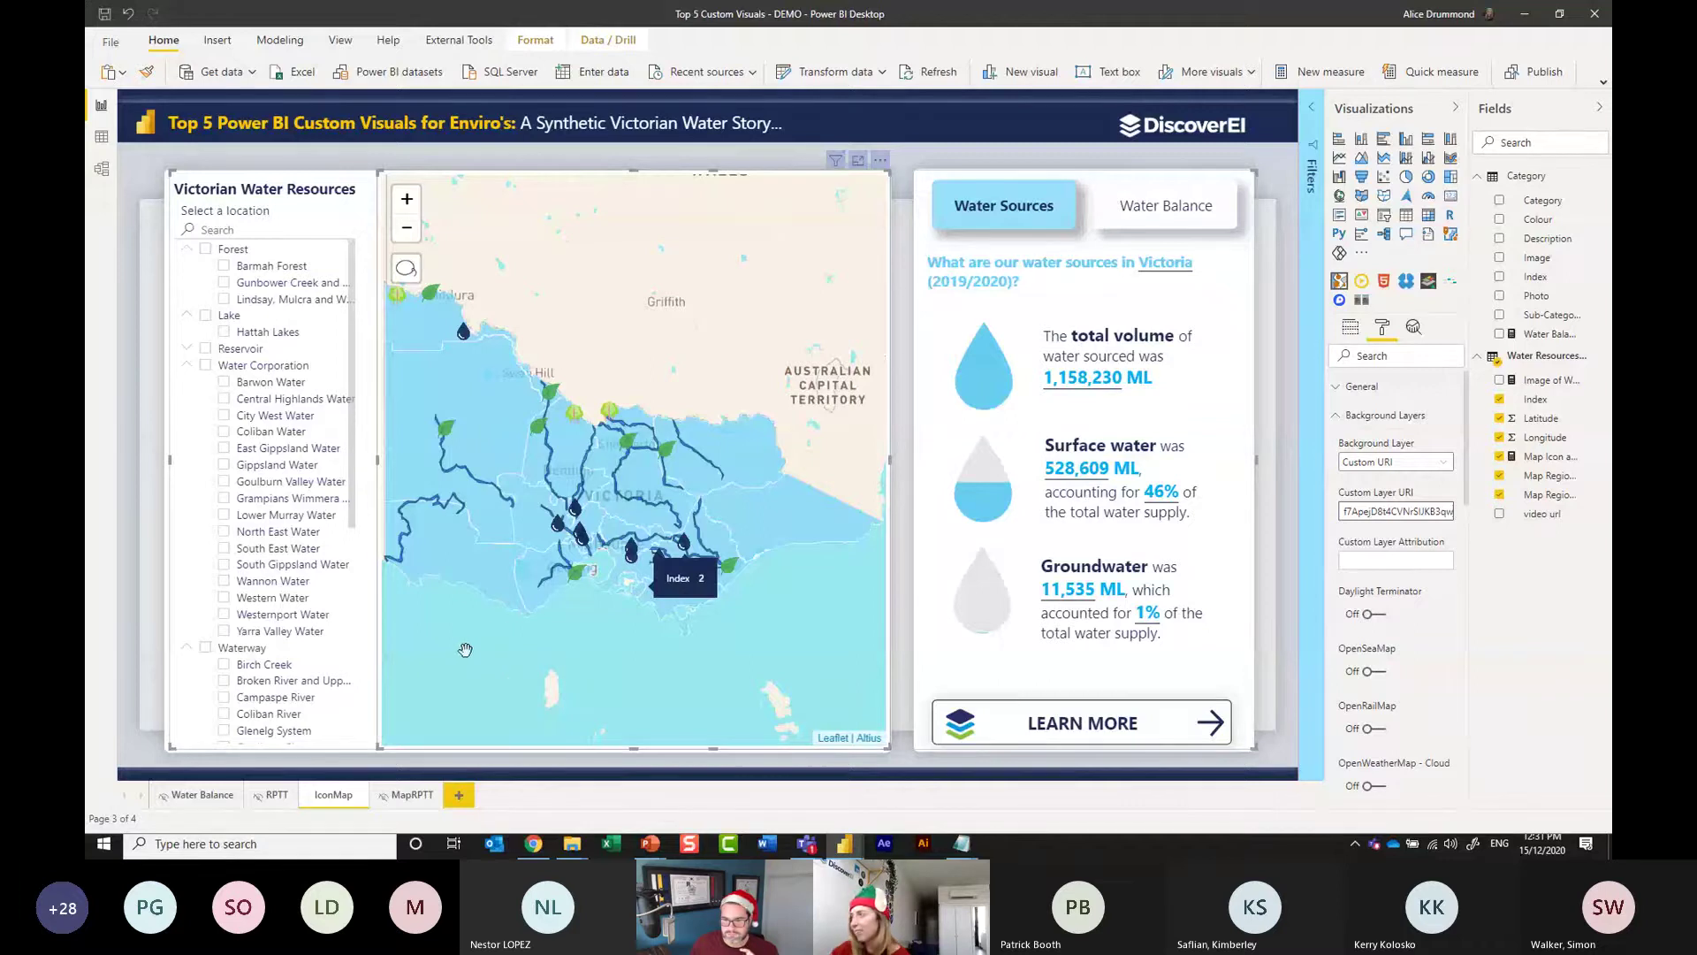
Filter the water-sources card by Index 10, Coliban Water and Grampians Wimmera Mallee regions, then clear it.
{"action": "scroll", "coordinate": [517, 574], "scroll_direction": "up", "scroll_amount": 1}
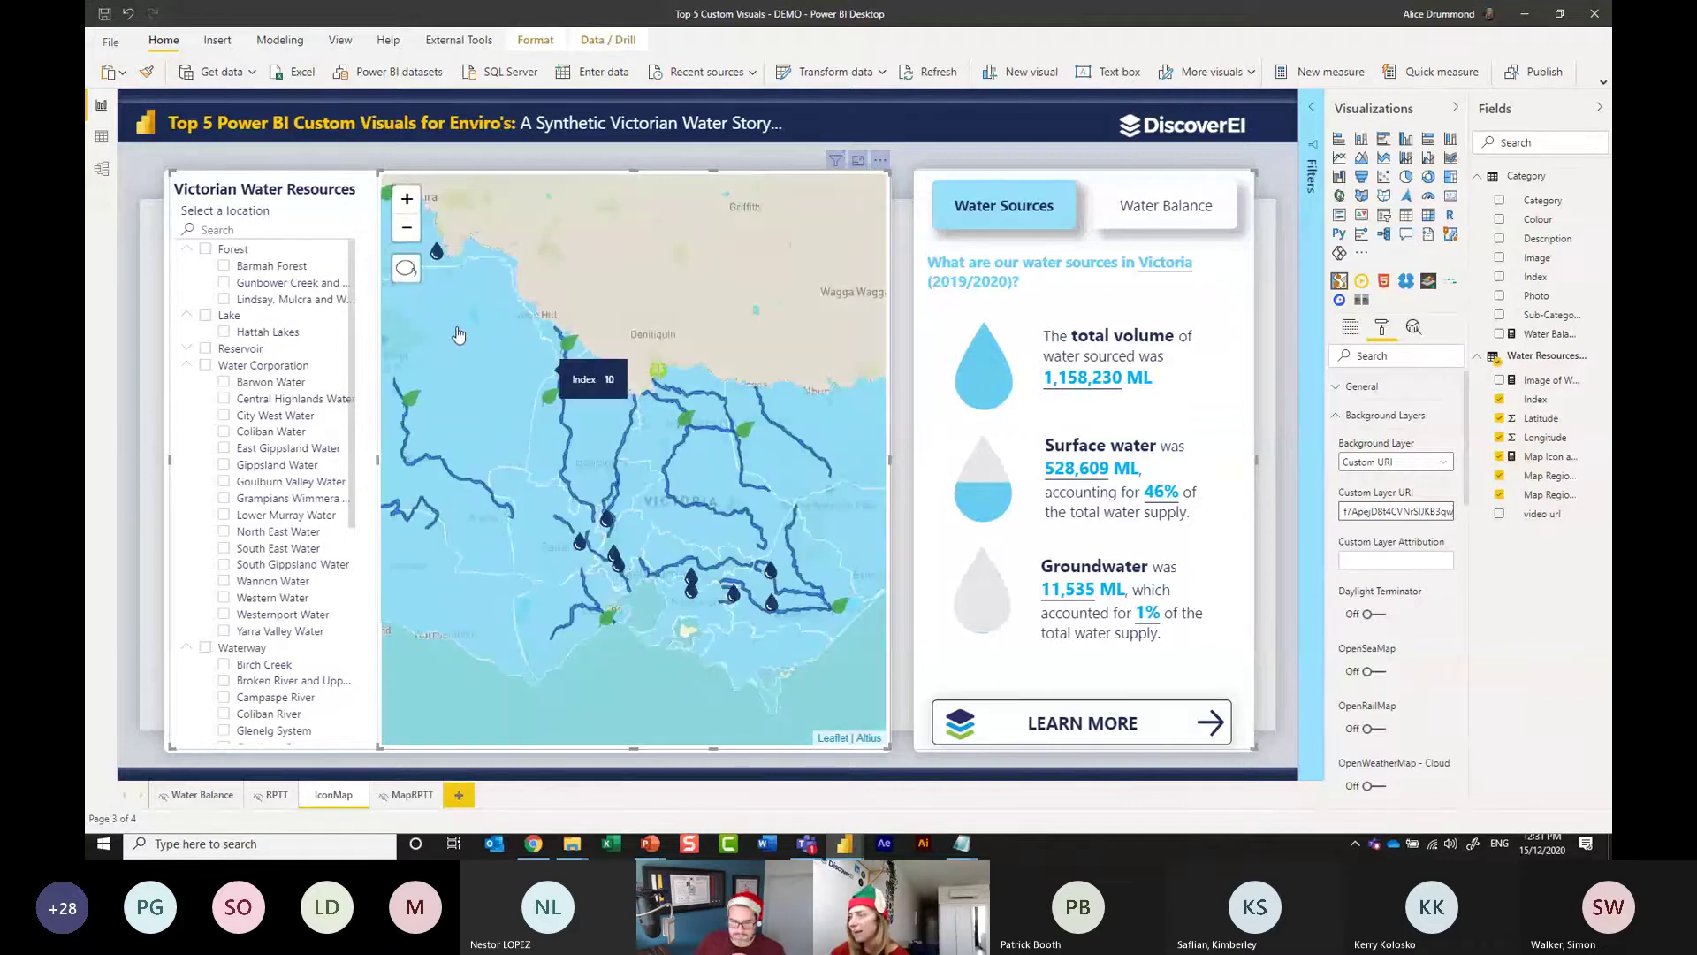
{"action": "scroll", "coordinate": [522, 371], "scroll_direction": "down", "scroll_amount": 1}
{"action": "scroll", "coordinate": [442, 327], "scroll_direction": "up", "scroll_amount": 1}
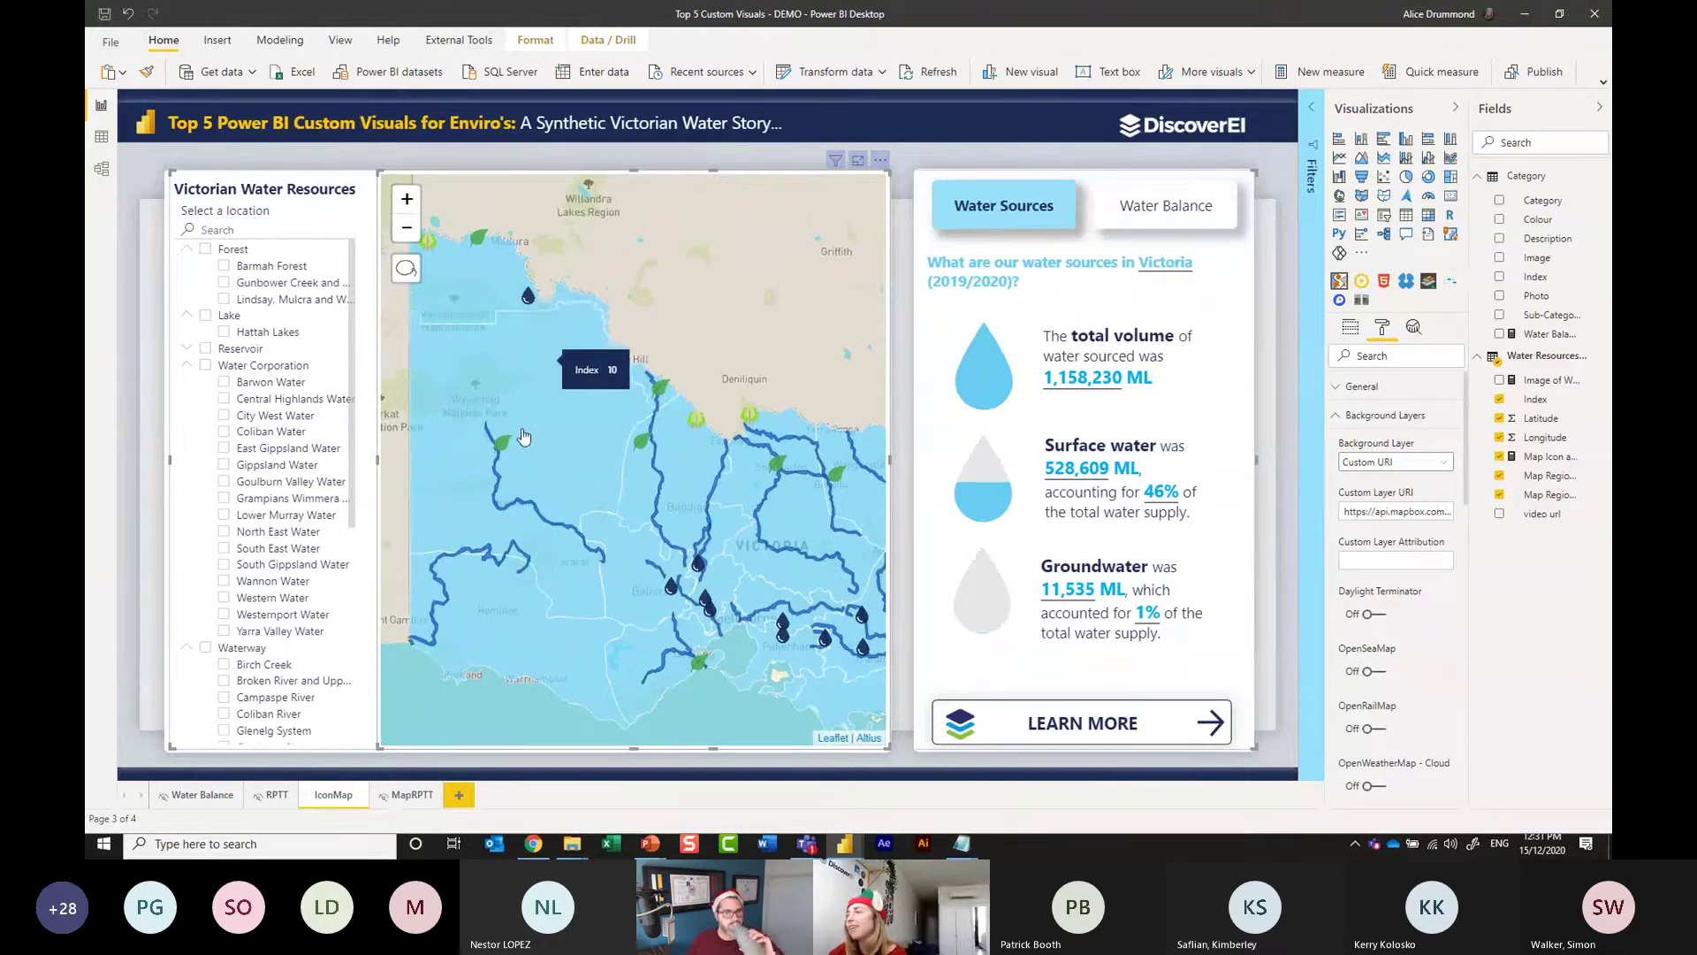
{"action": "scroll", "coordinate": [501, 504], "scroll_direction": "up", "scroll_amount": 1}
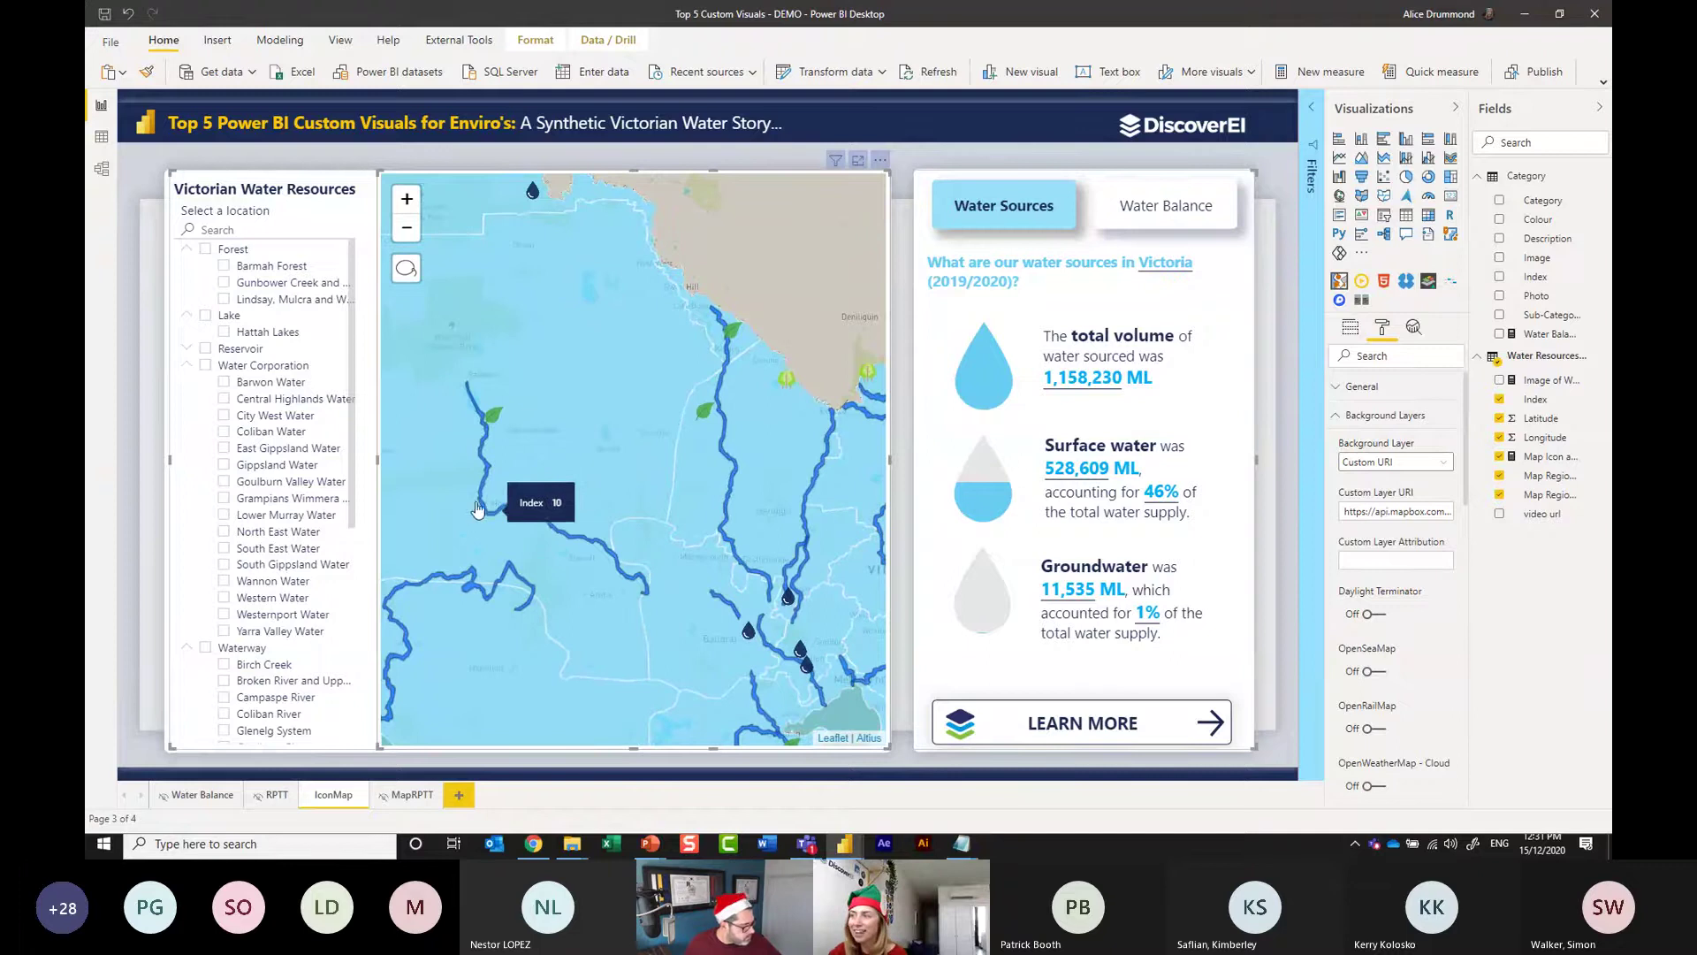
{"action": "left_click", "coordinate": [534, 315]}
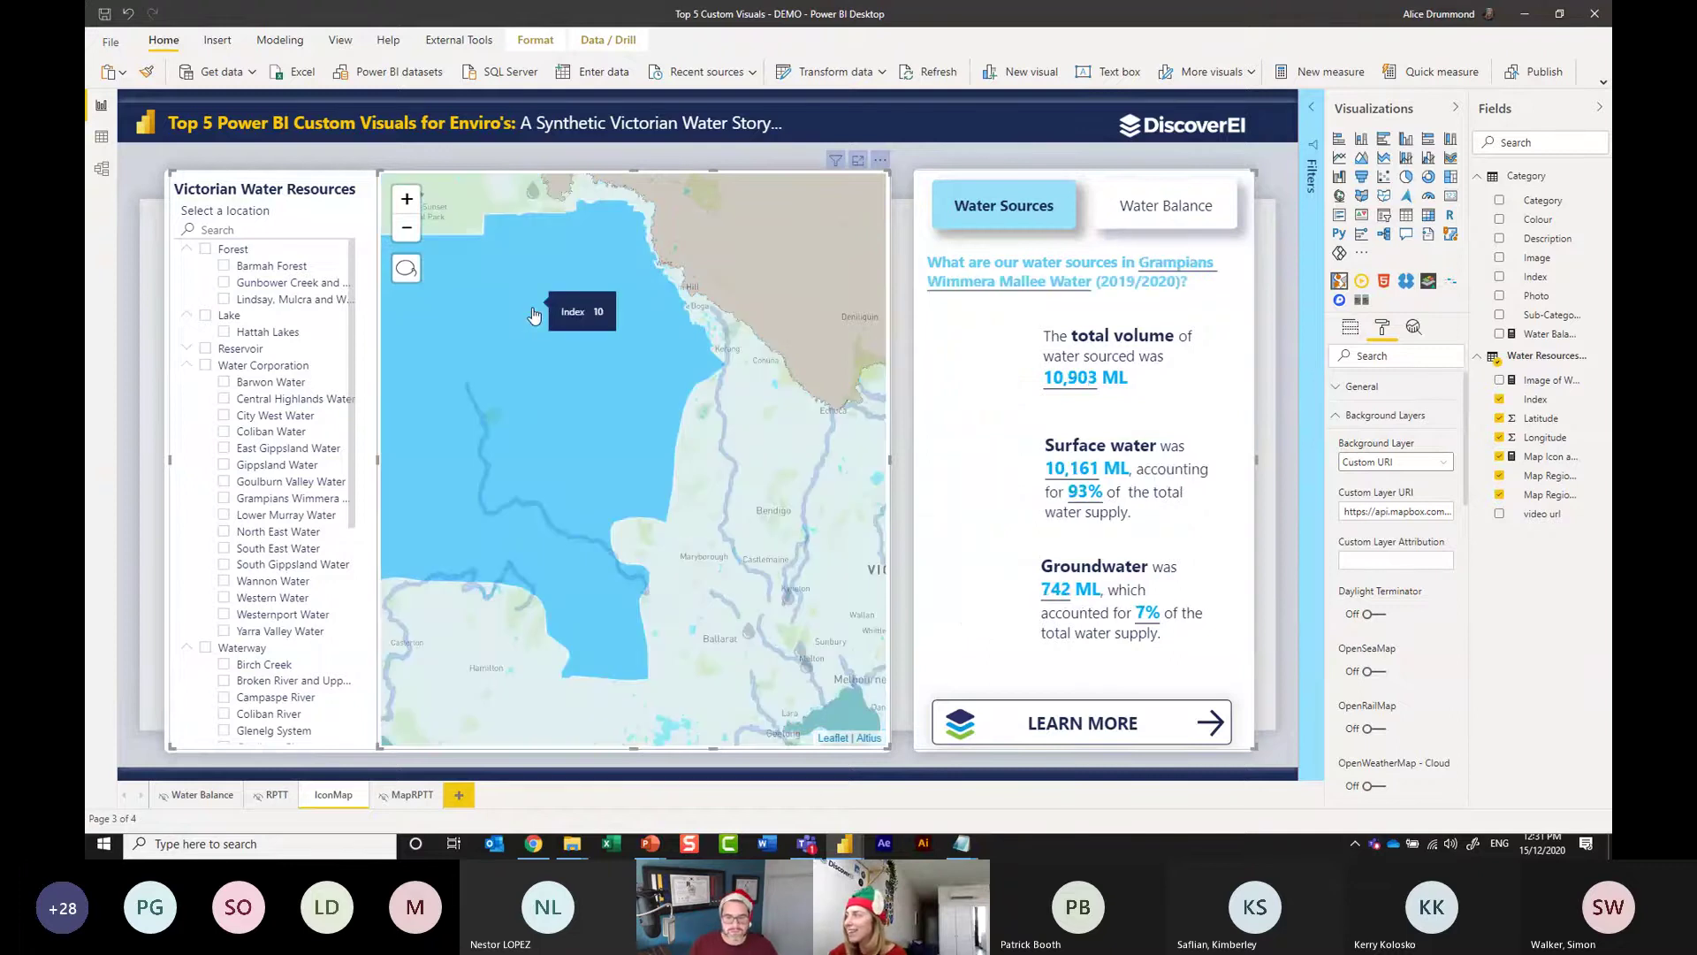
{"action": "left_click", "coordinate": [769, 413]}
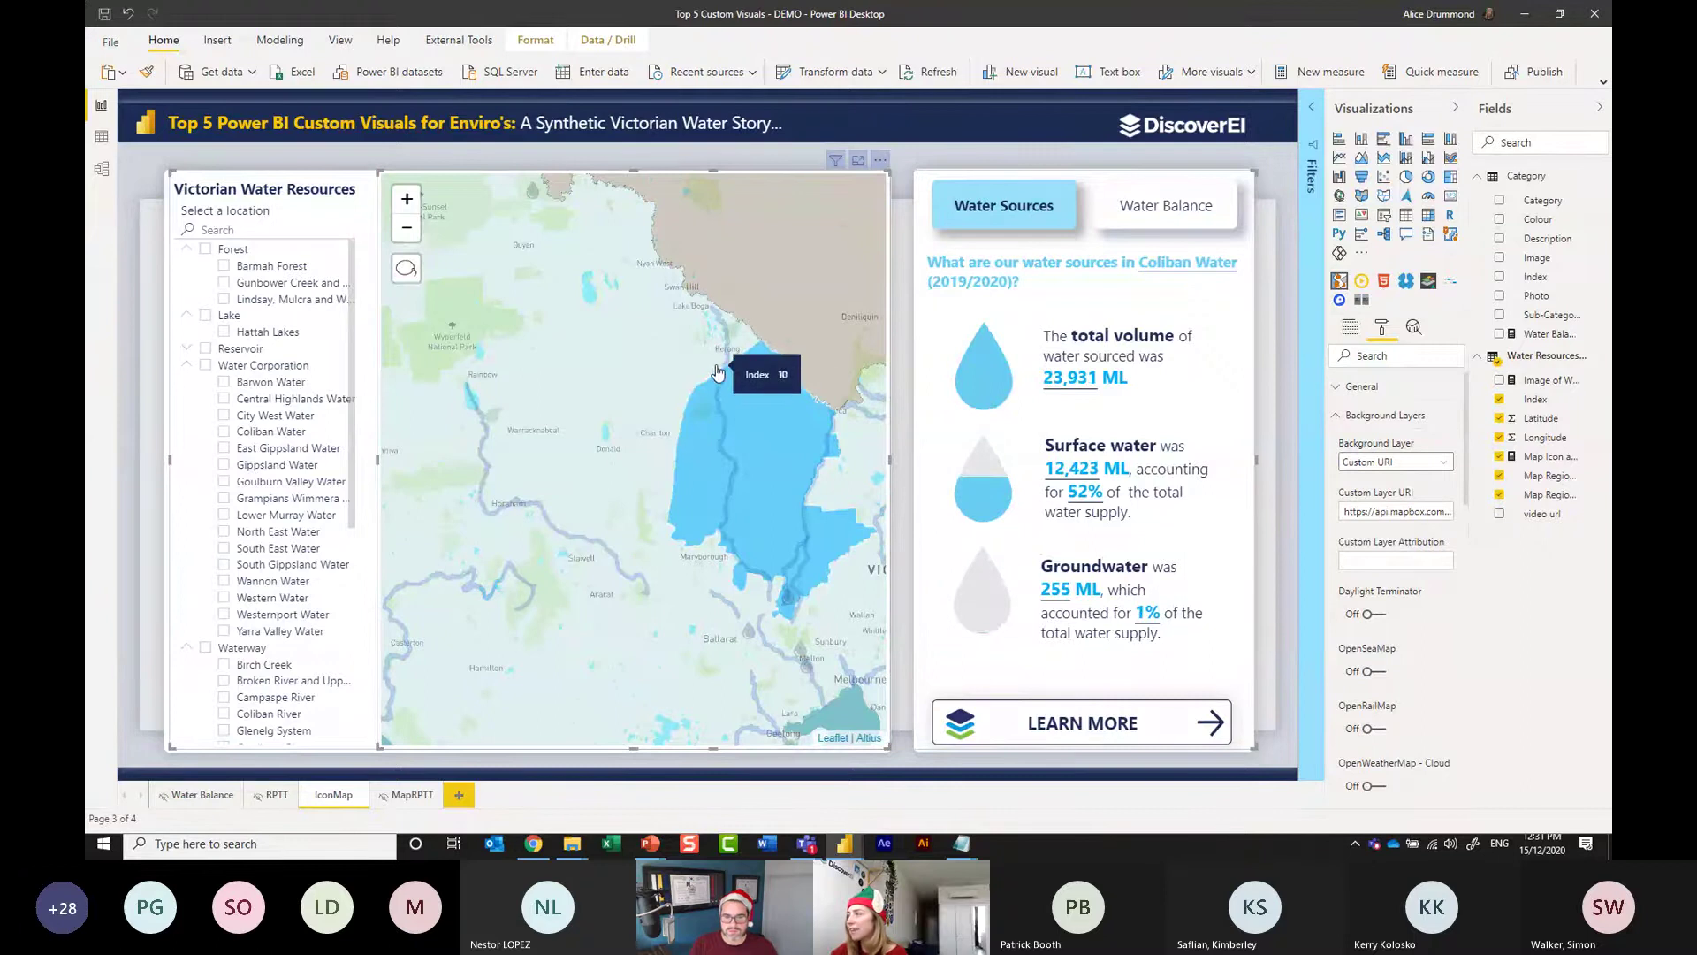
{"action": "left_click", "coordinate": [684, 355]}
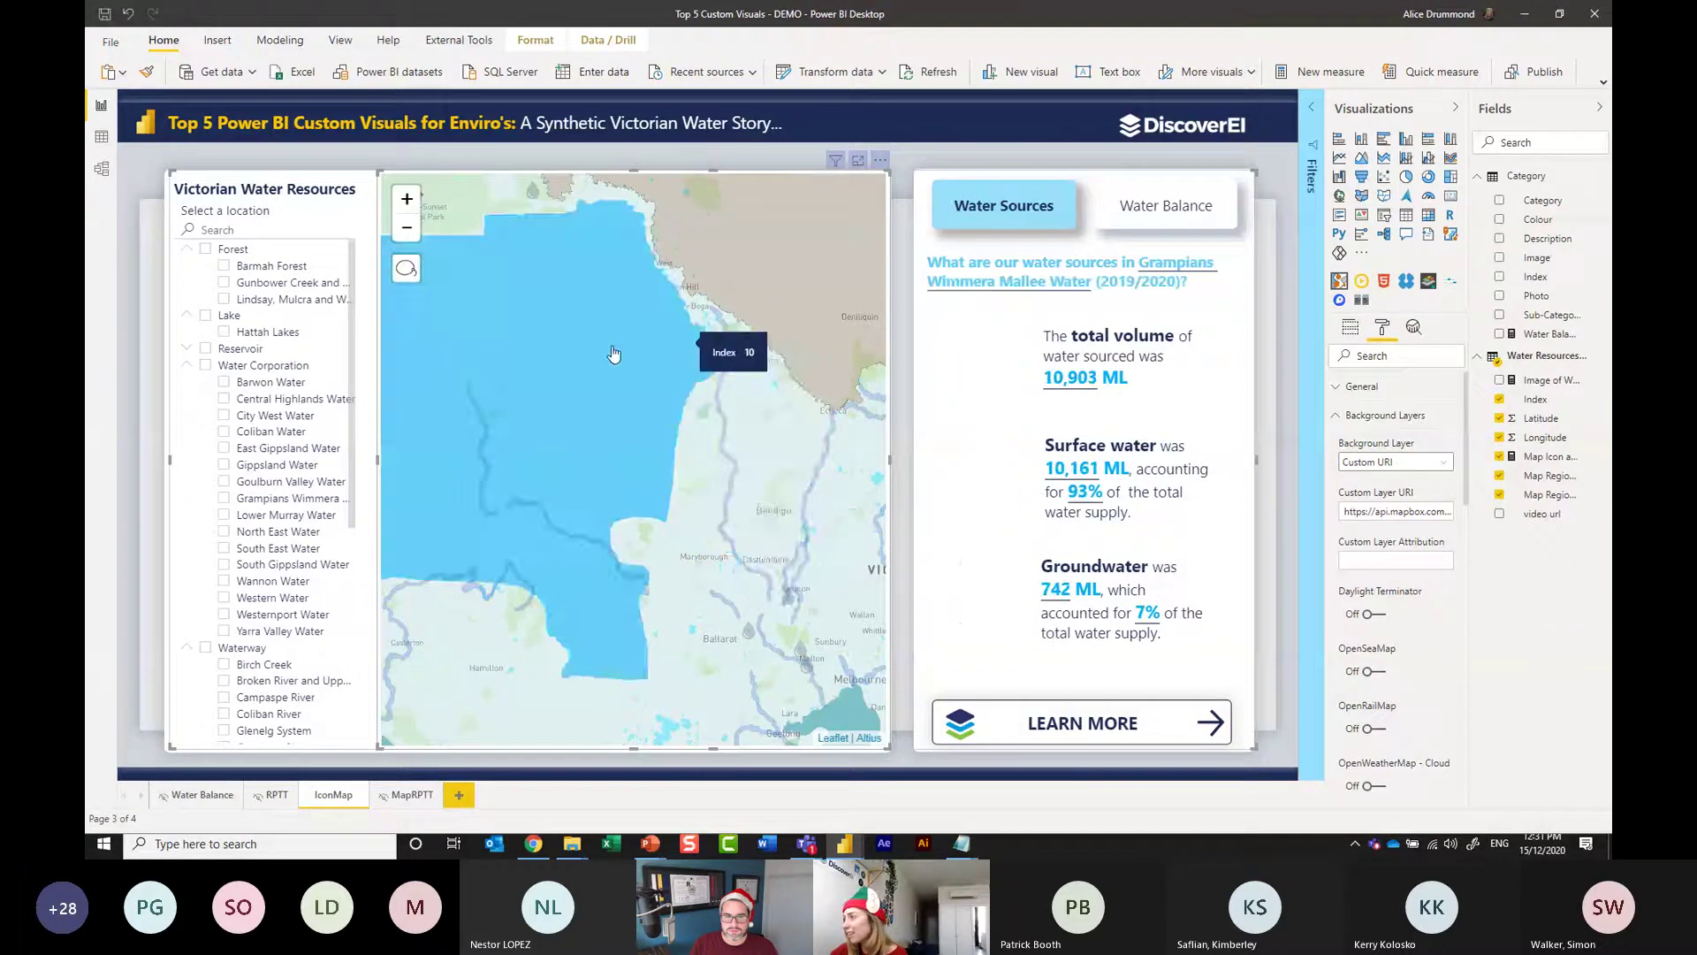
{"action": "left_click", "coordinate": [555, 371]}
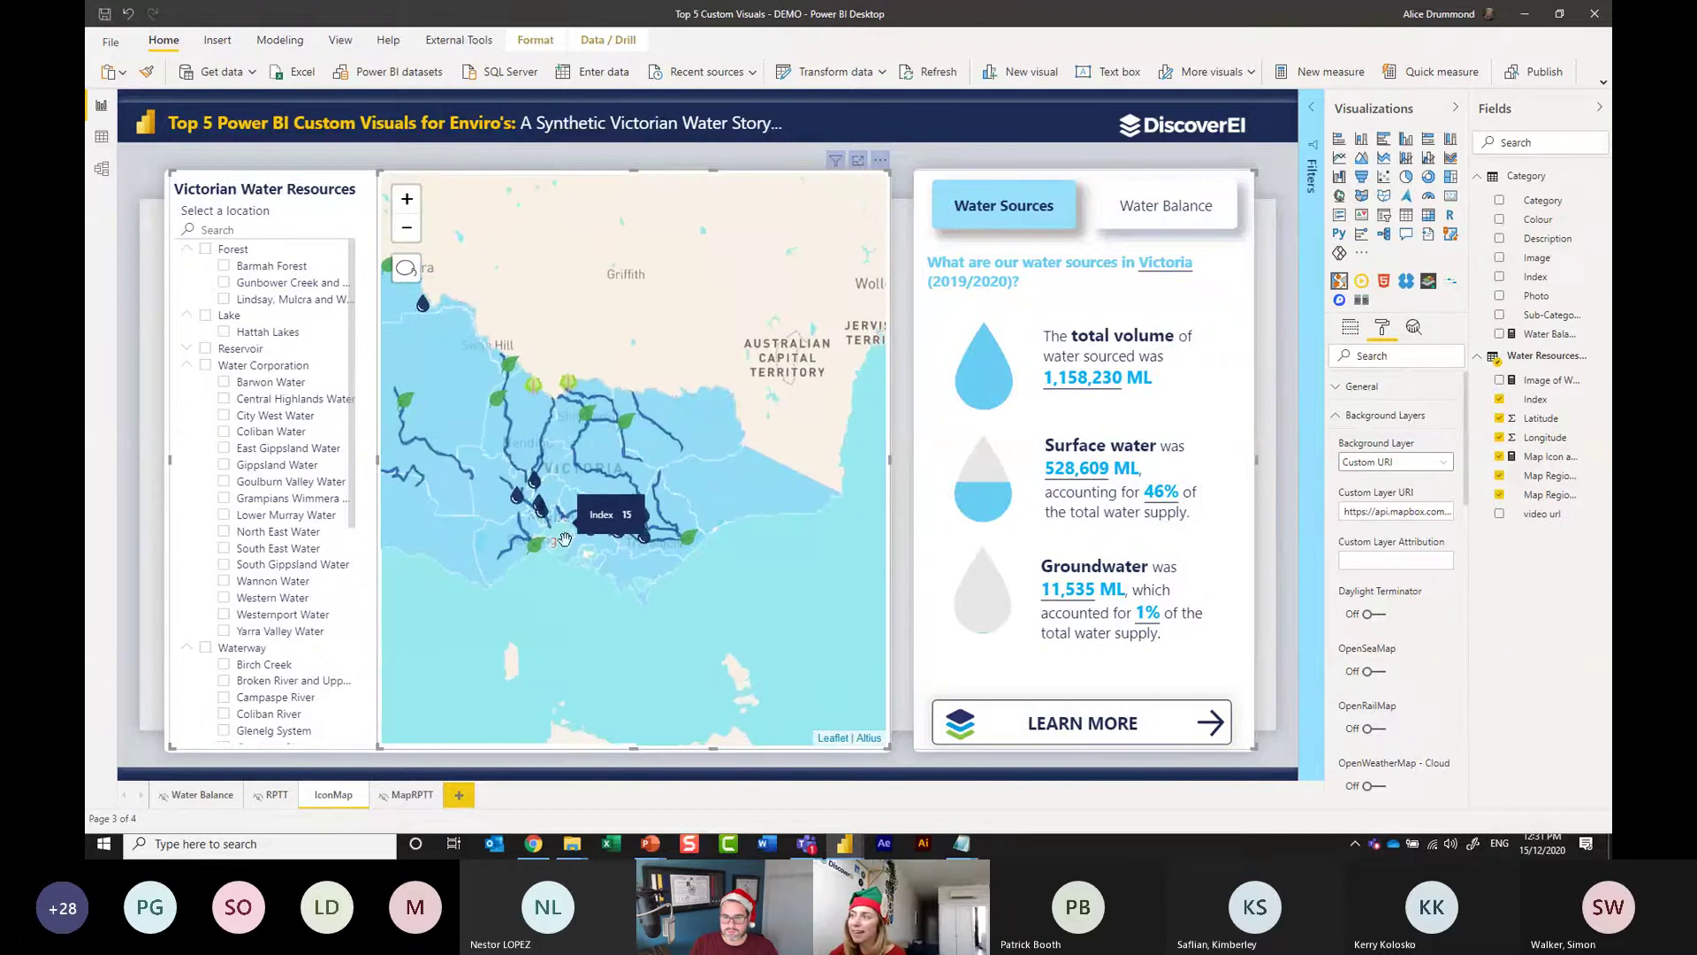
{"action": "scroll", "coordinate": [599, 451], "scroll_direction": "up", "scroll_amount": 2}
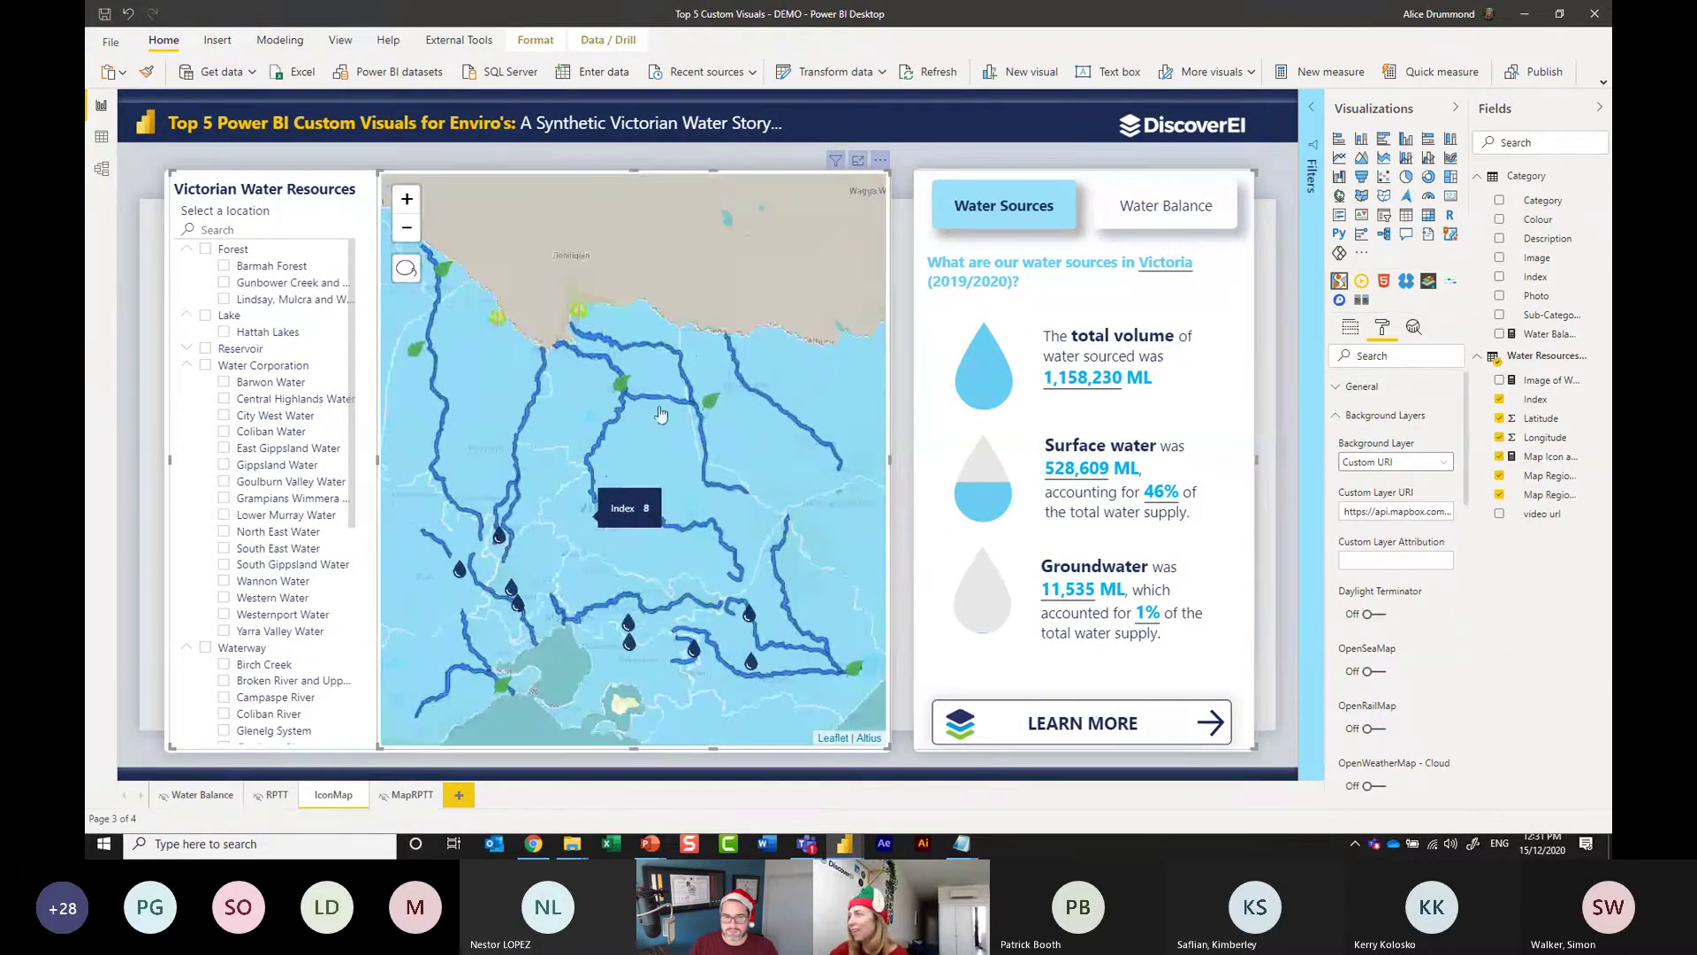
Collapse Background Layers and set the Icon Map's tooltip Page to MapRPTT.
{"action": "left_click", "coordinate": [1359, 415]}
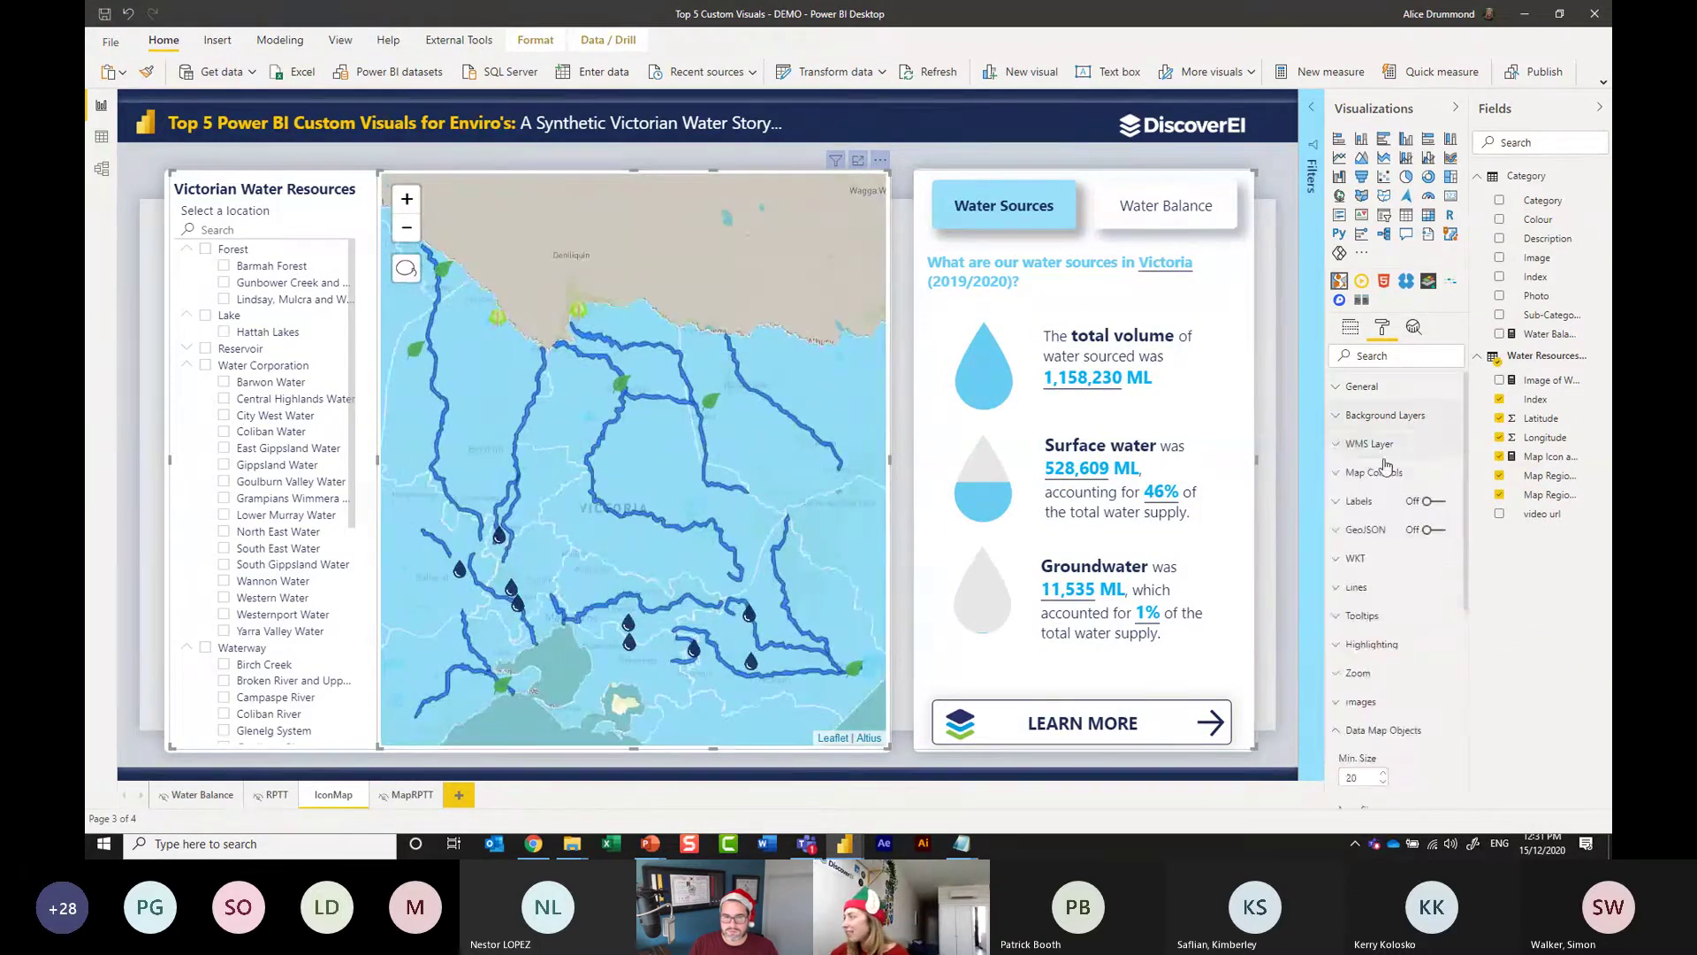
{"action": "scroll", "coordinate": [1391, 637], "scroll_direction": "down", "scroll_amount": 2}
{"action": "scroll", "coordinate": [1390, 636], "scroll_direction": "down", "scroll_amount": 1}
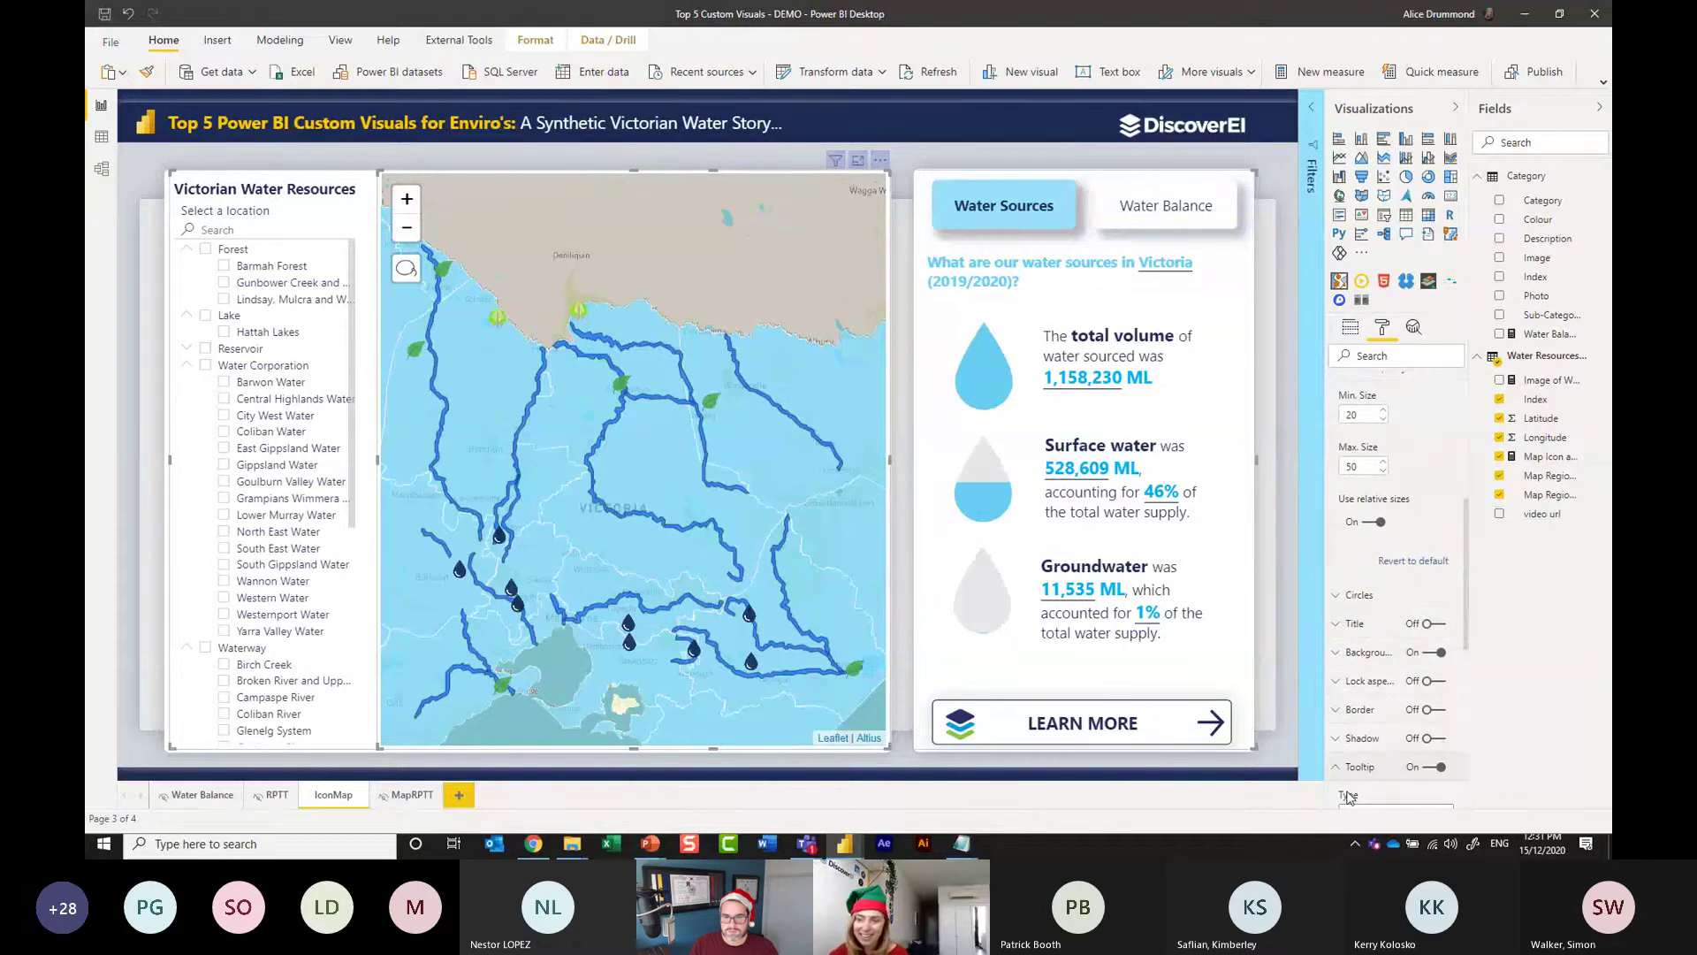
{"action": "scroll", "coordinate": [1357, 662], "scroll_direction": "down", "scroll_amount": 3}
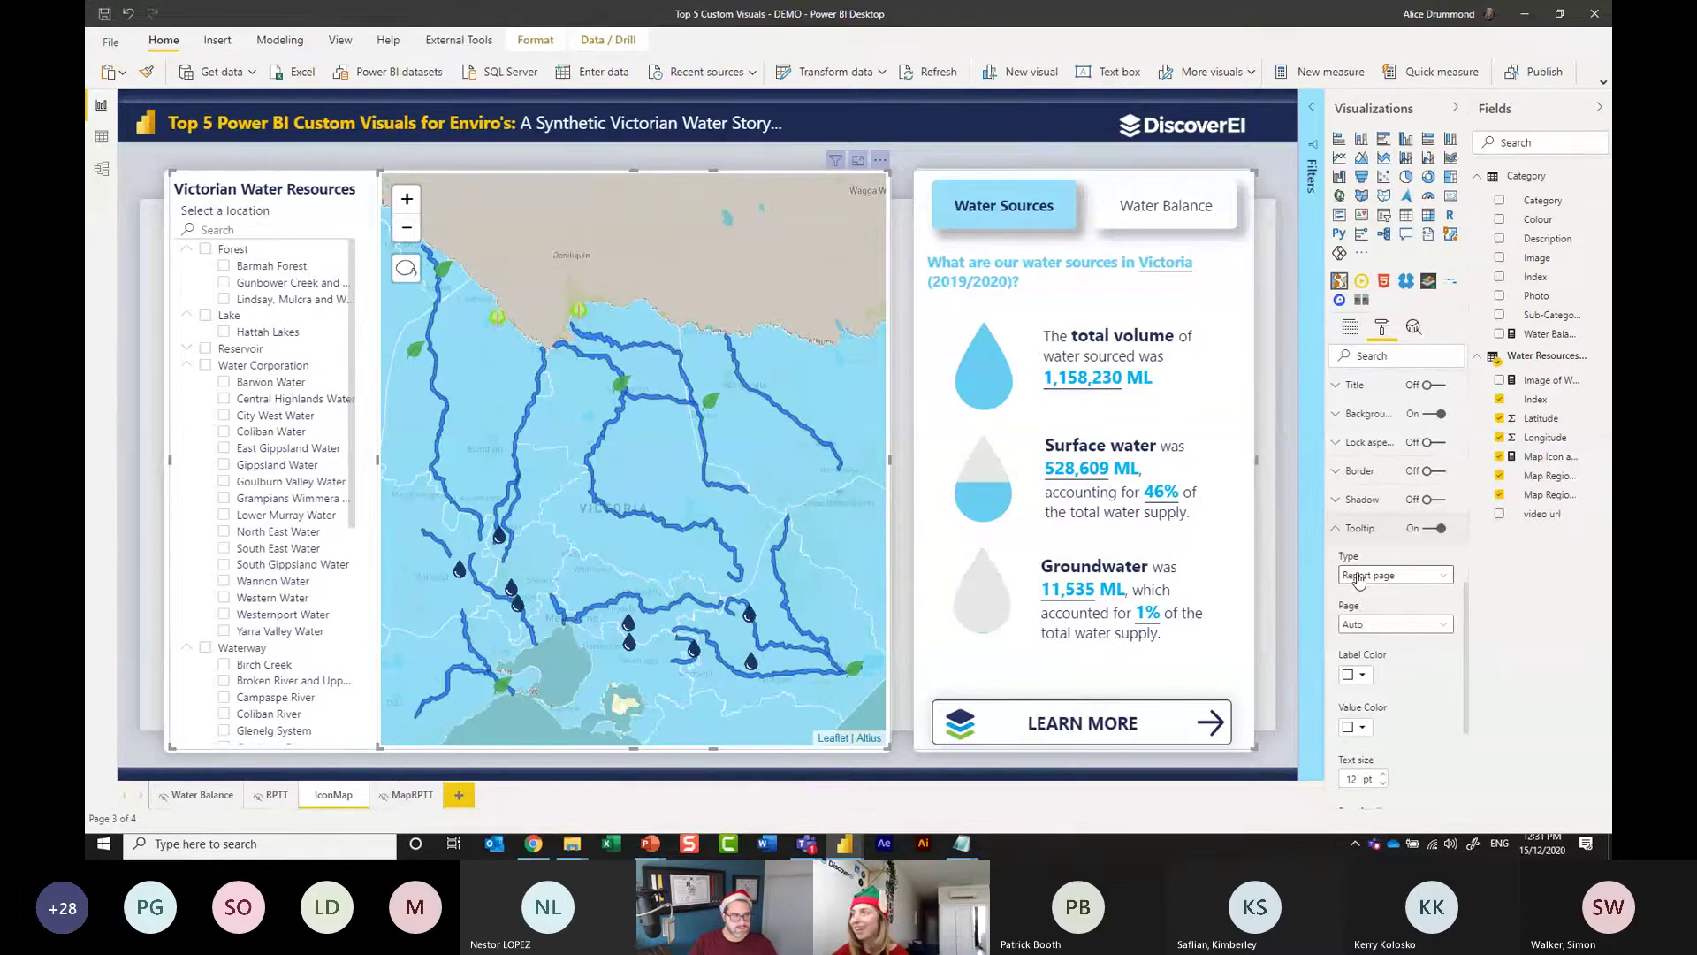
{"action": "left_click", "coordinate": [1393, 626]}
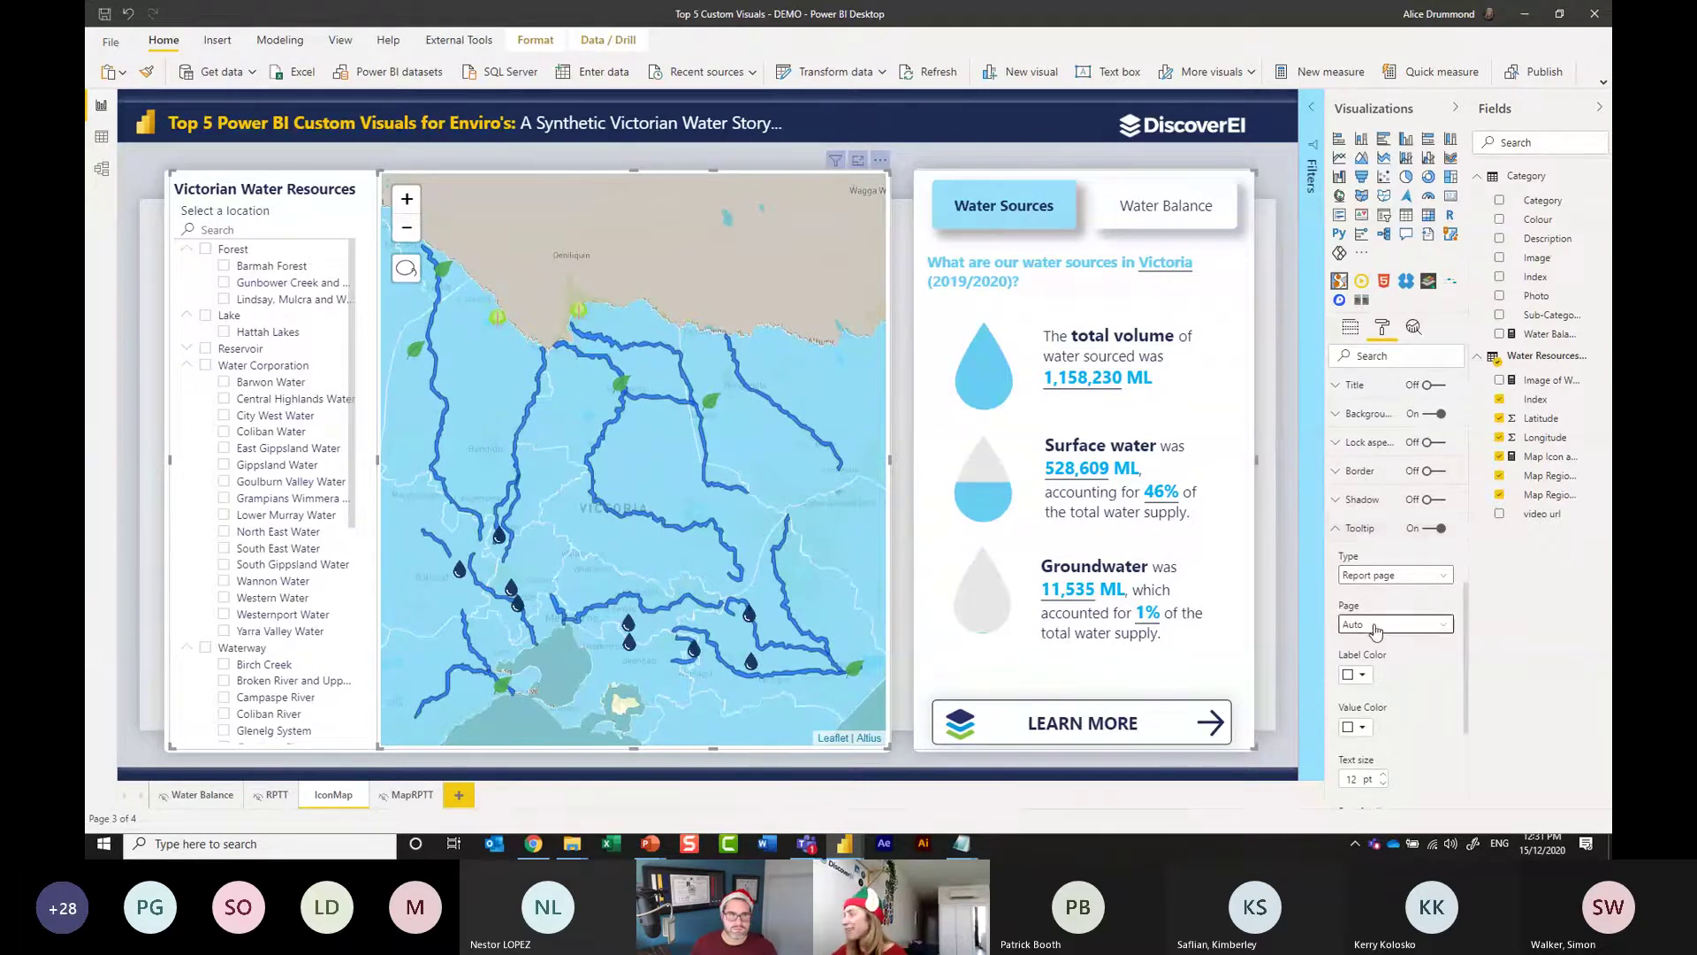
{"action": "left_click", "coordinate": [1372, 679]}
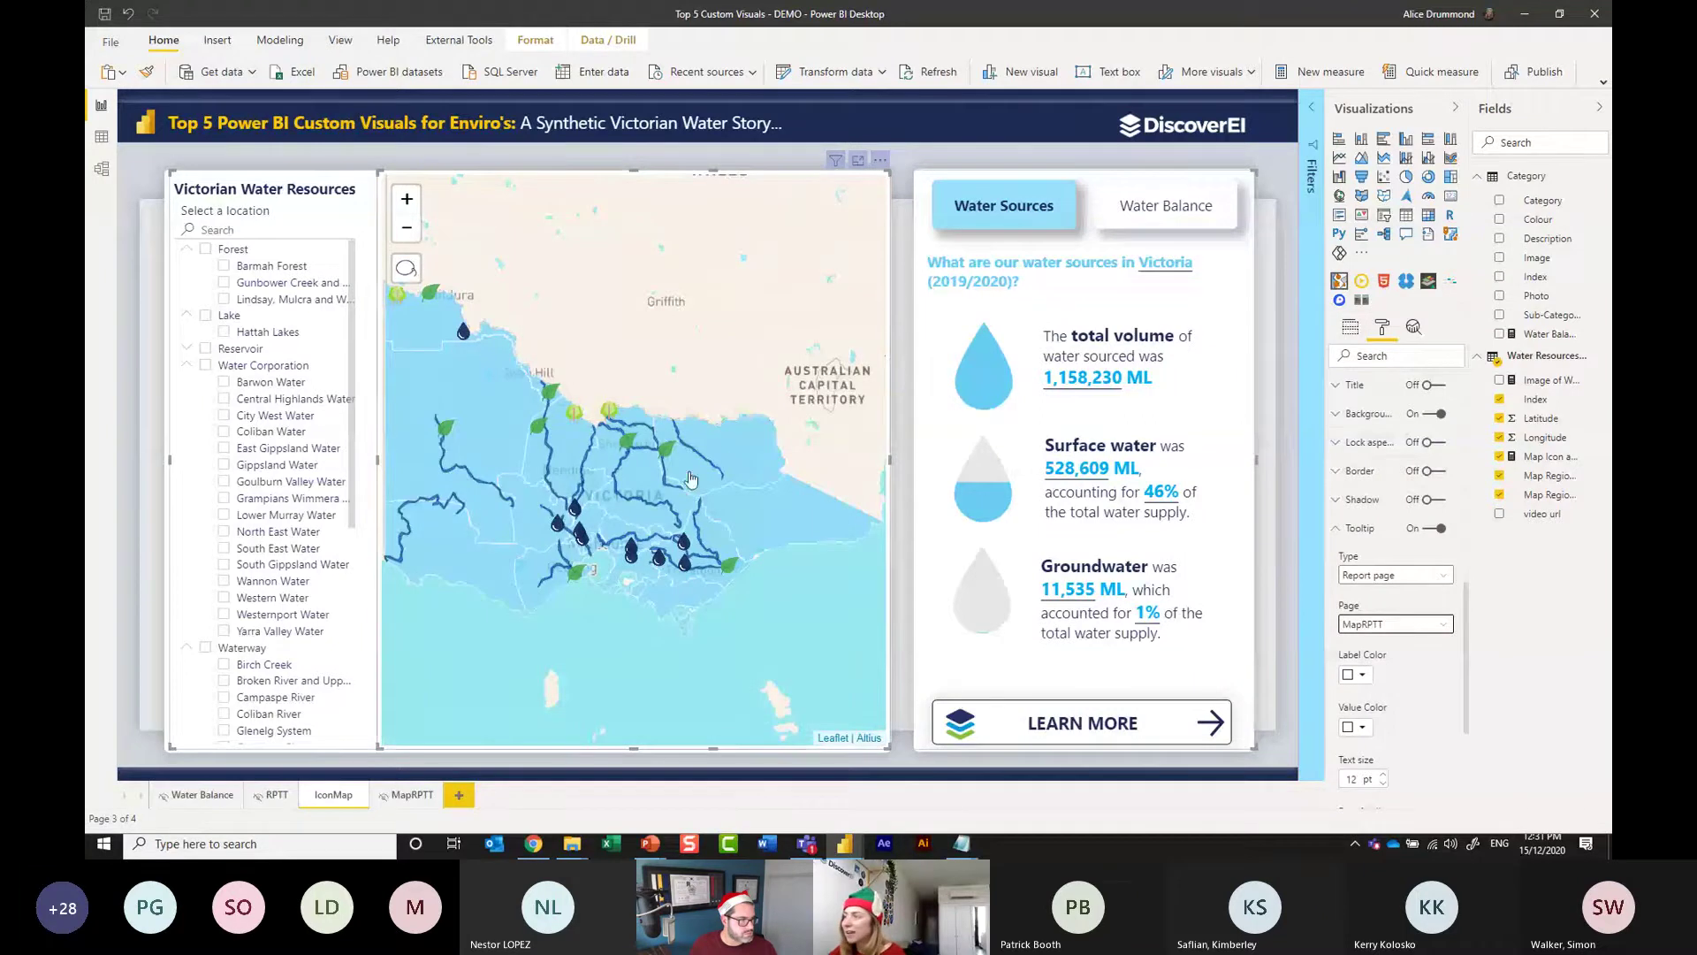
{"action": "mouse_move", "coordinate": [721, 454]}
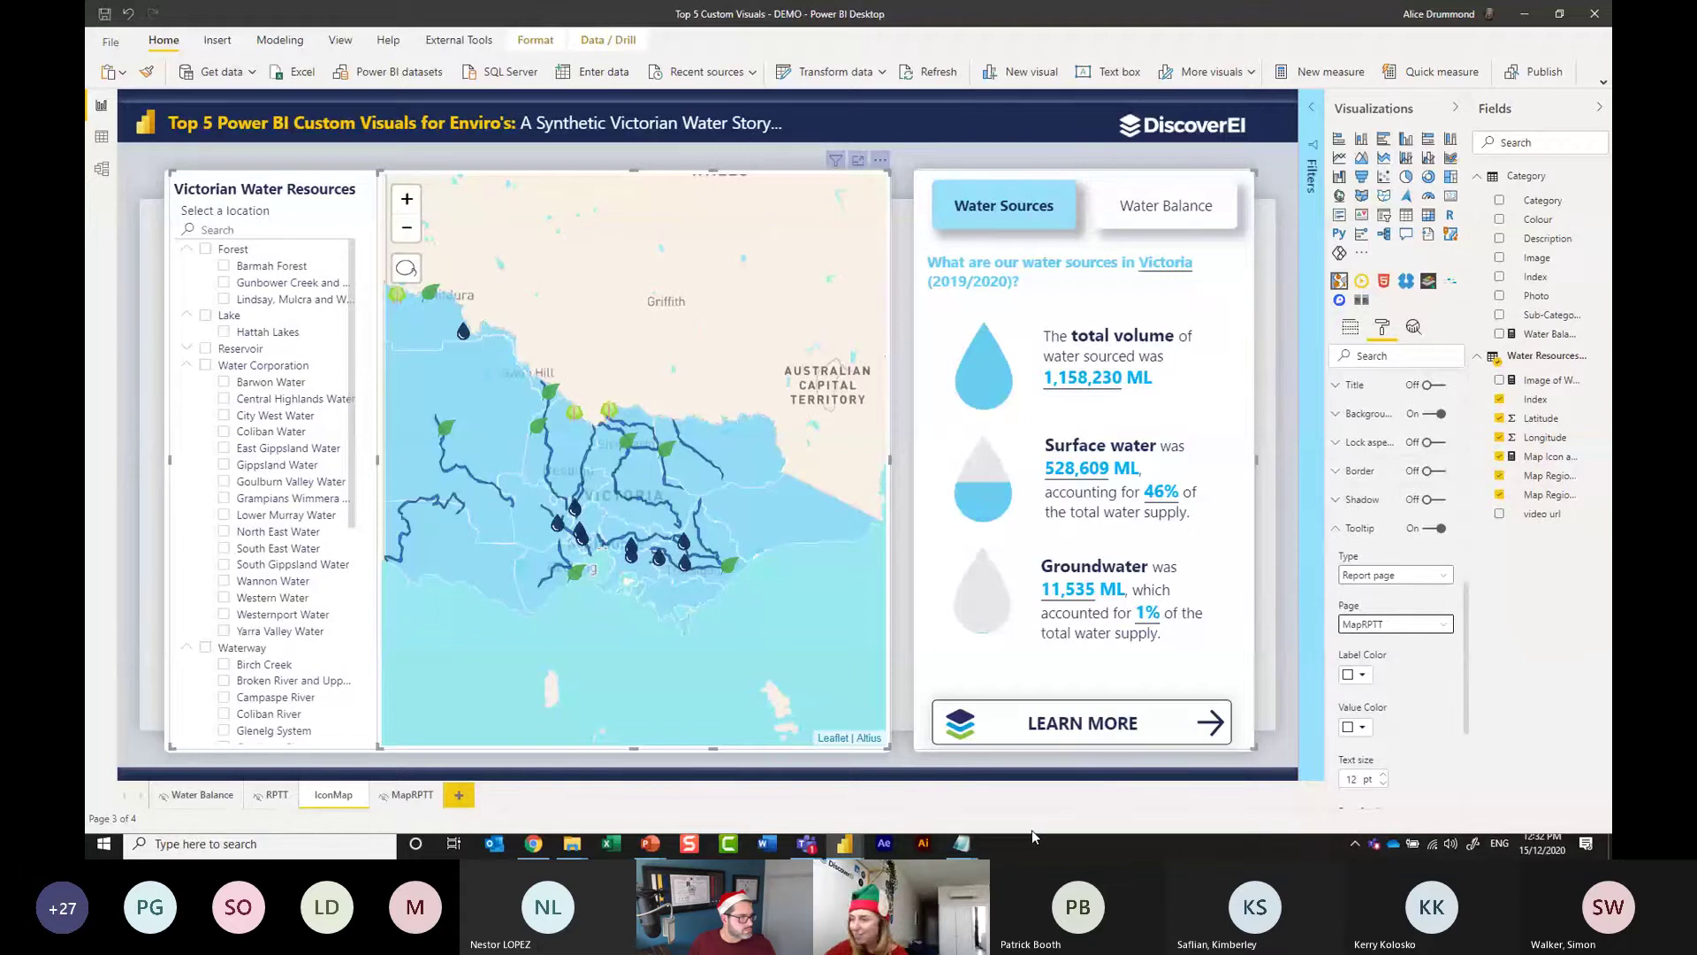
On the MapRPTT page, change the page height from 135 to 400 pixels.
{"action": "left_click", "coordinate": [400, 795]}
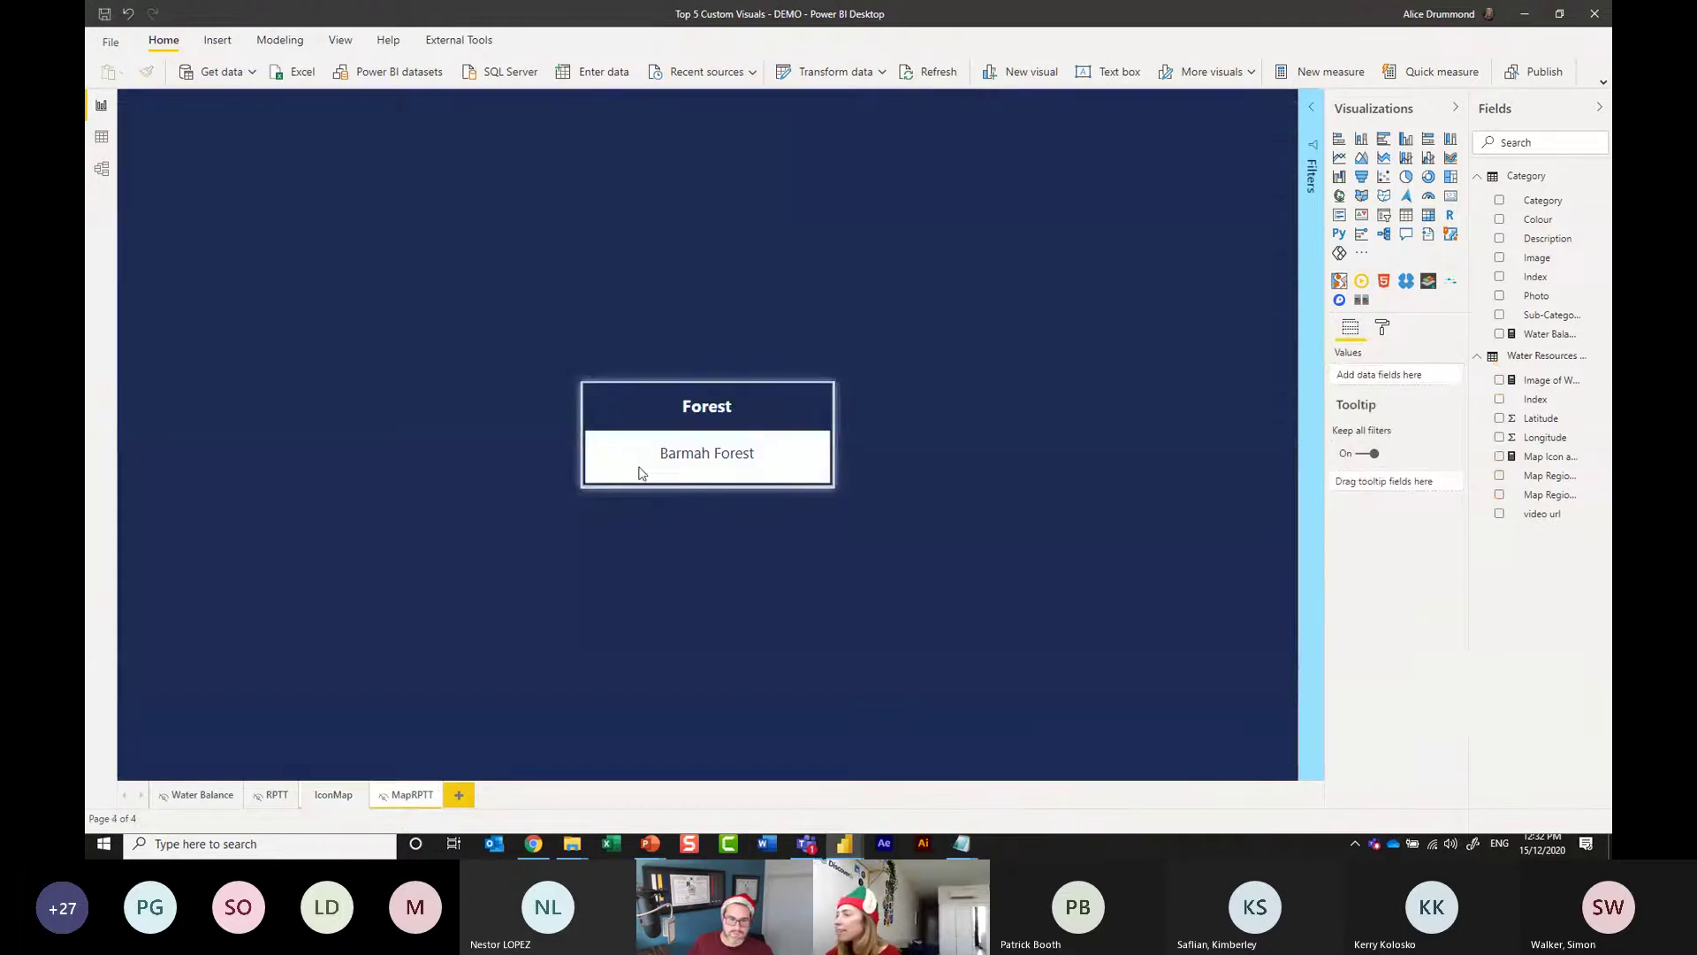
{"action": "left_click", "coordinate": [1384, 329]}
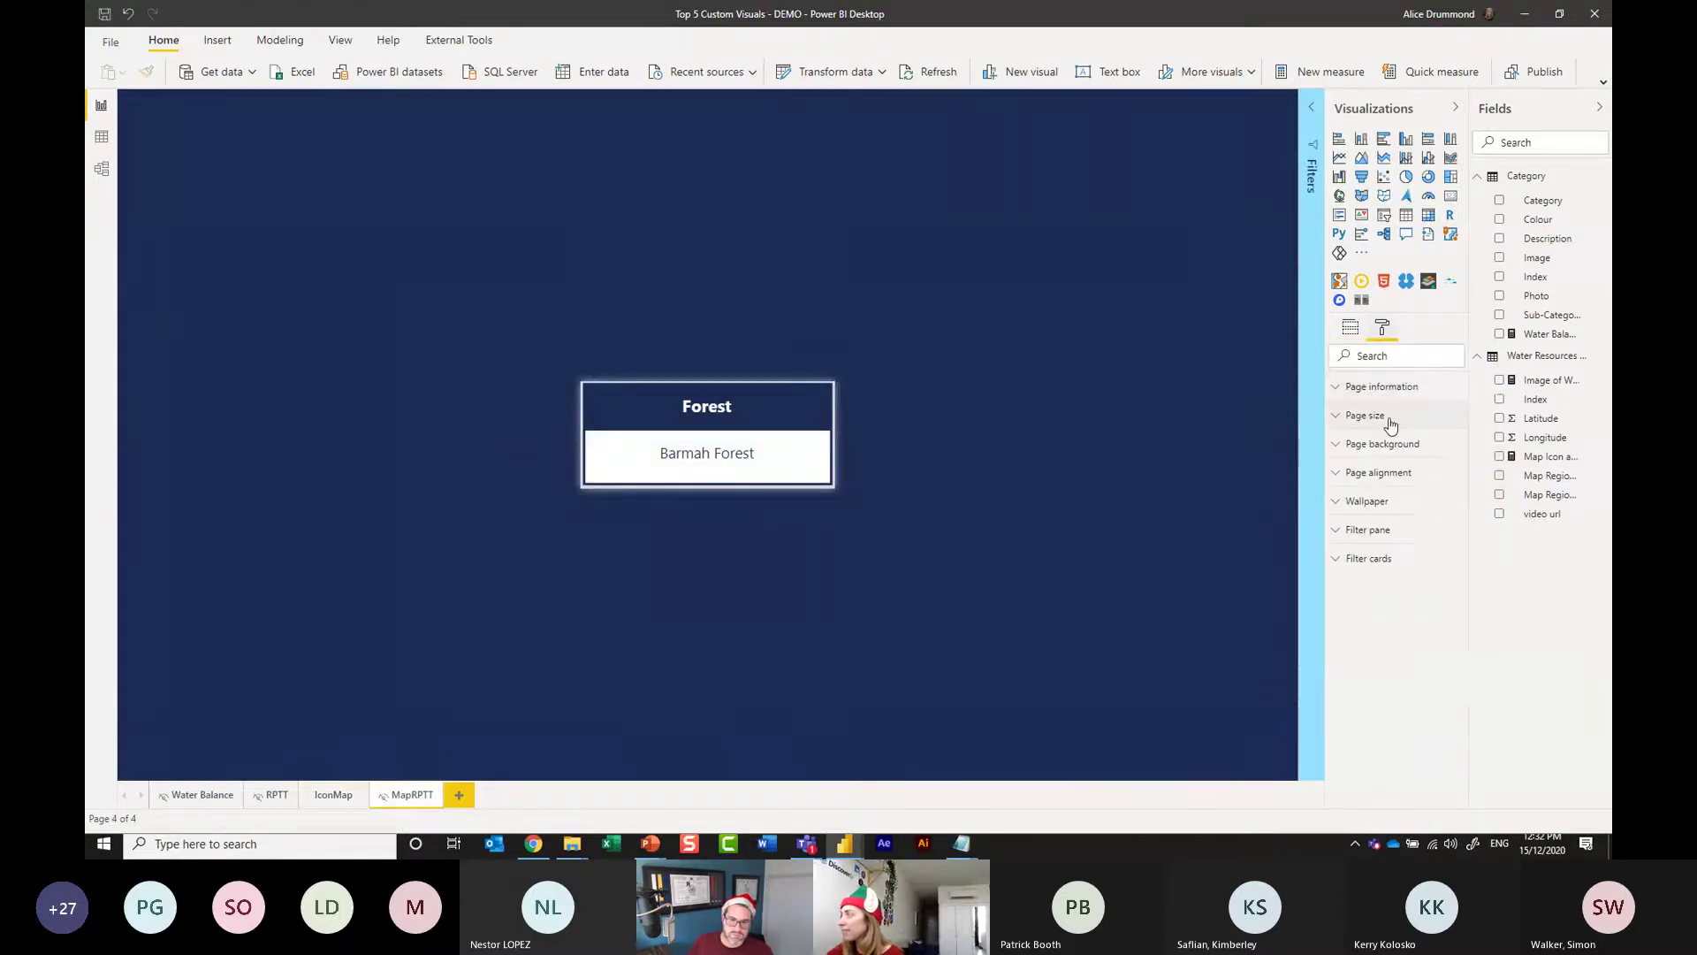
{"action": "left_click", "coordinate": [1367, 415]}
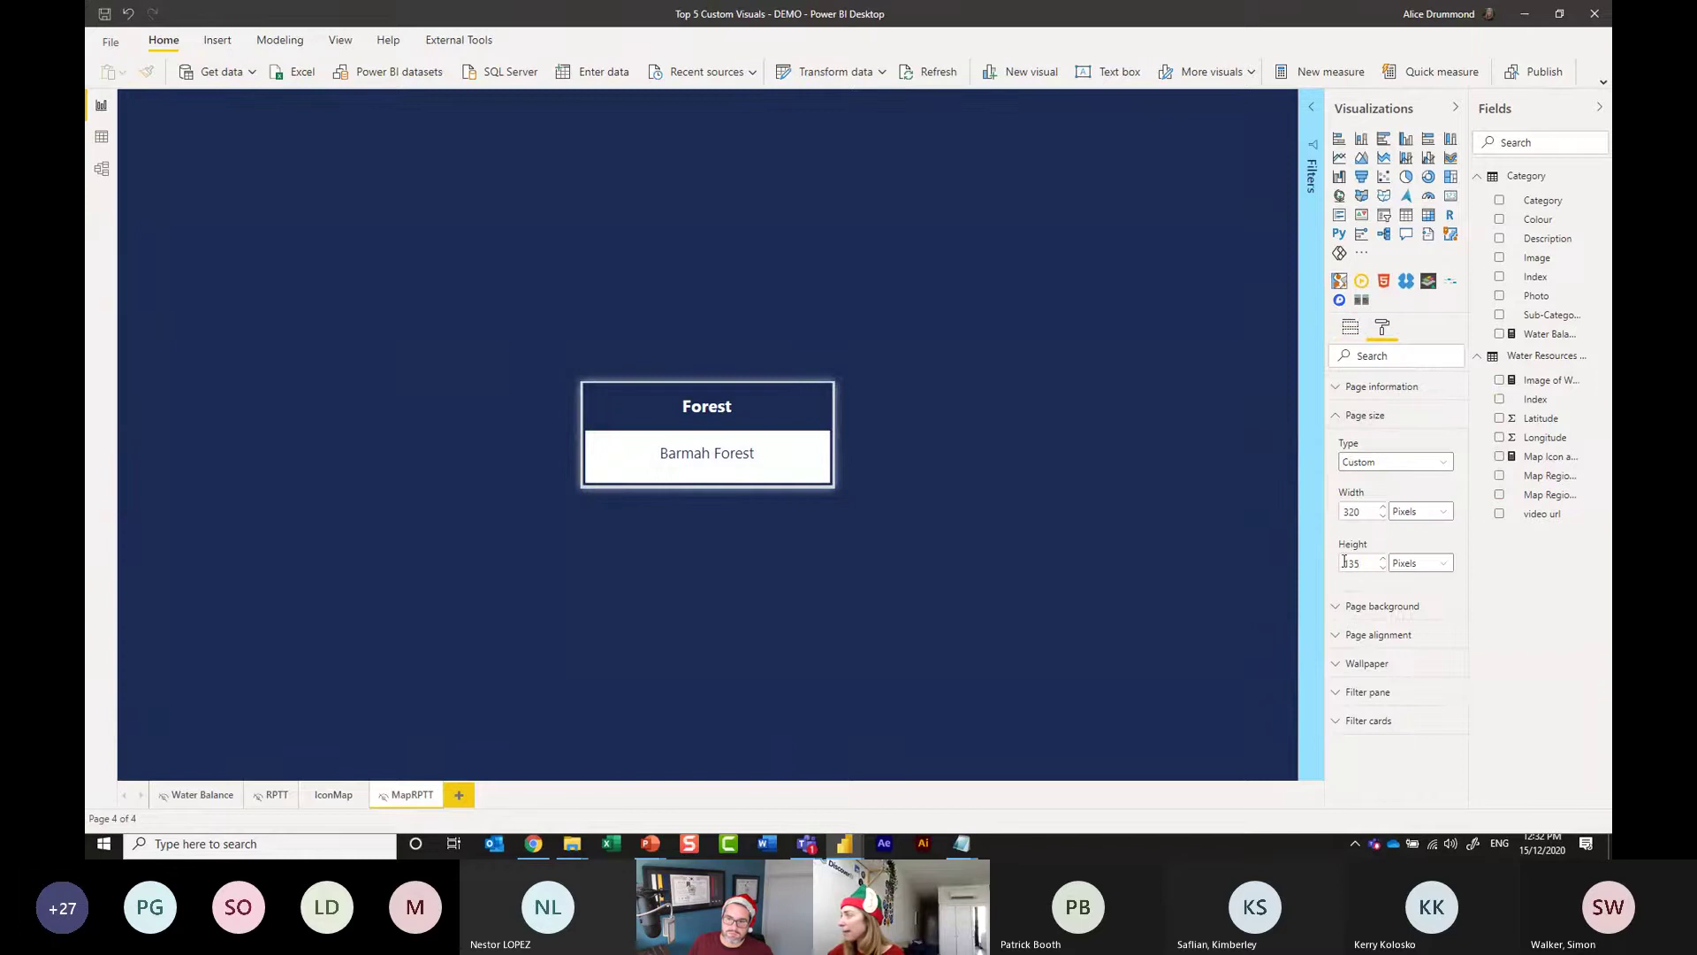
{"action": "type", "text": "400"}
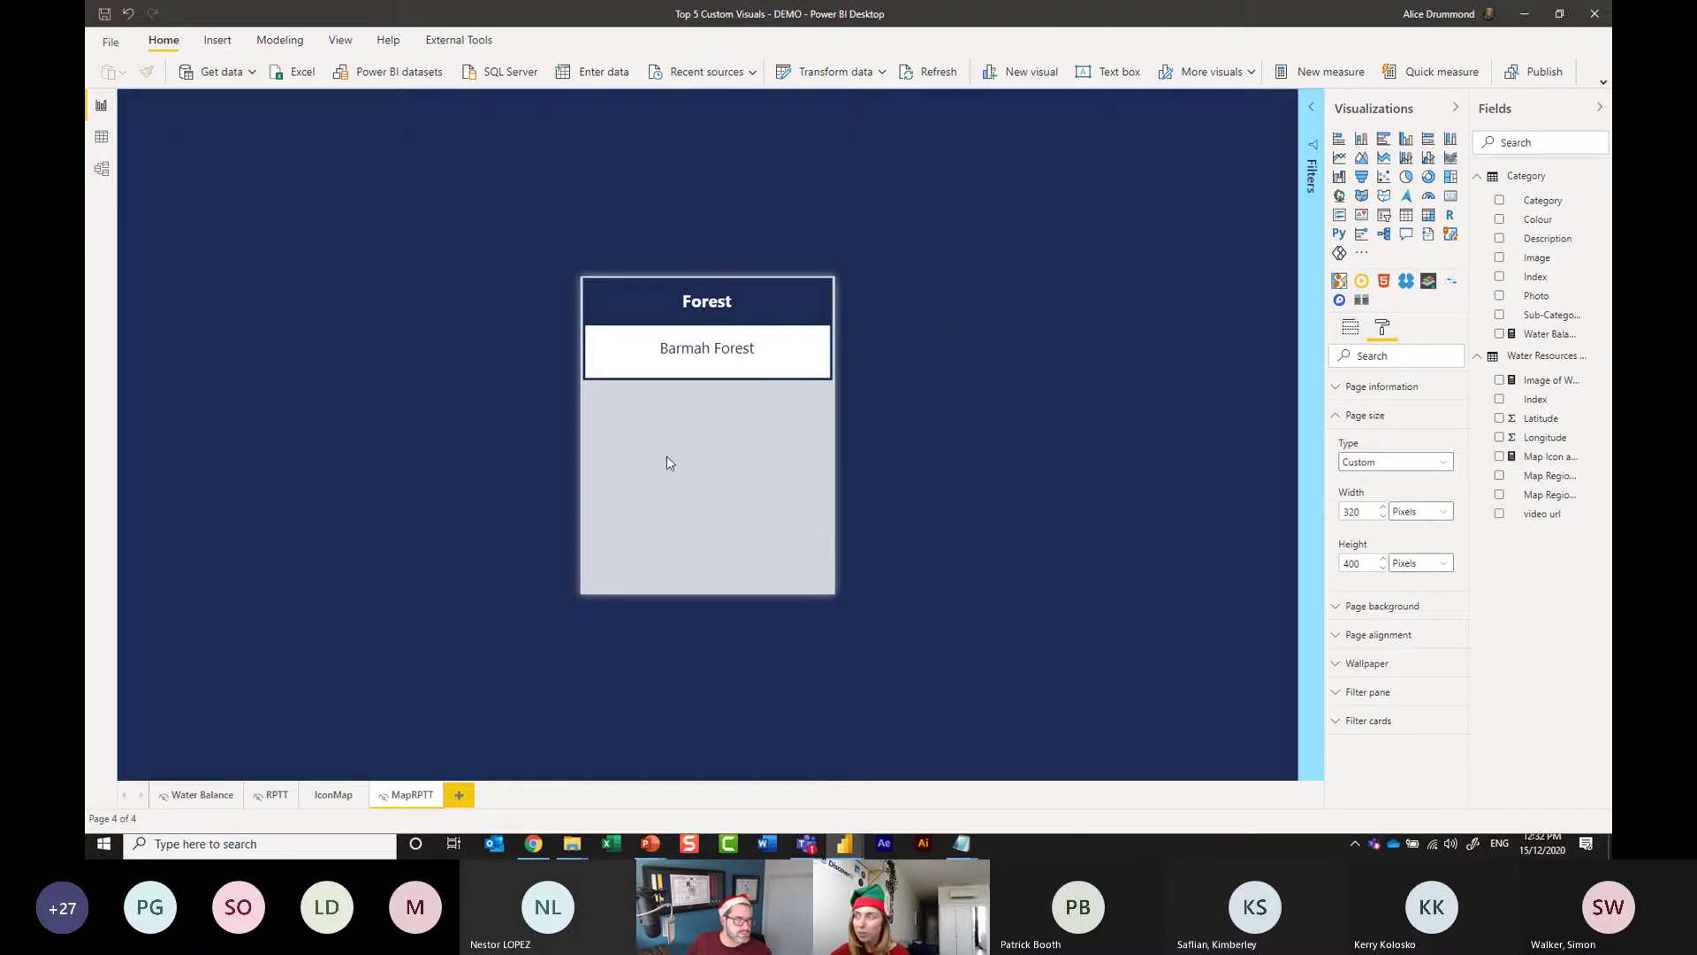
Add an image visual fed by Image of Water Resources and size it below the card.
{"action": "left_click", "coordinate": [1407, 282]}
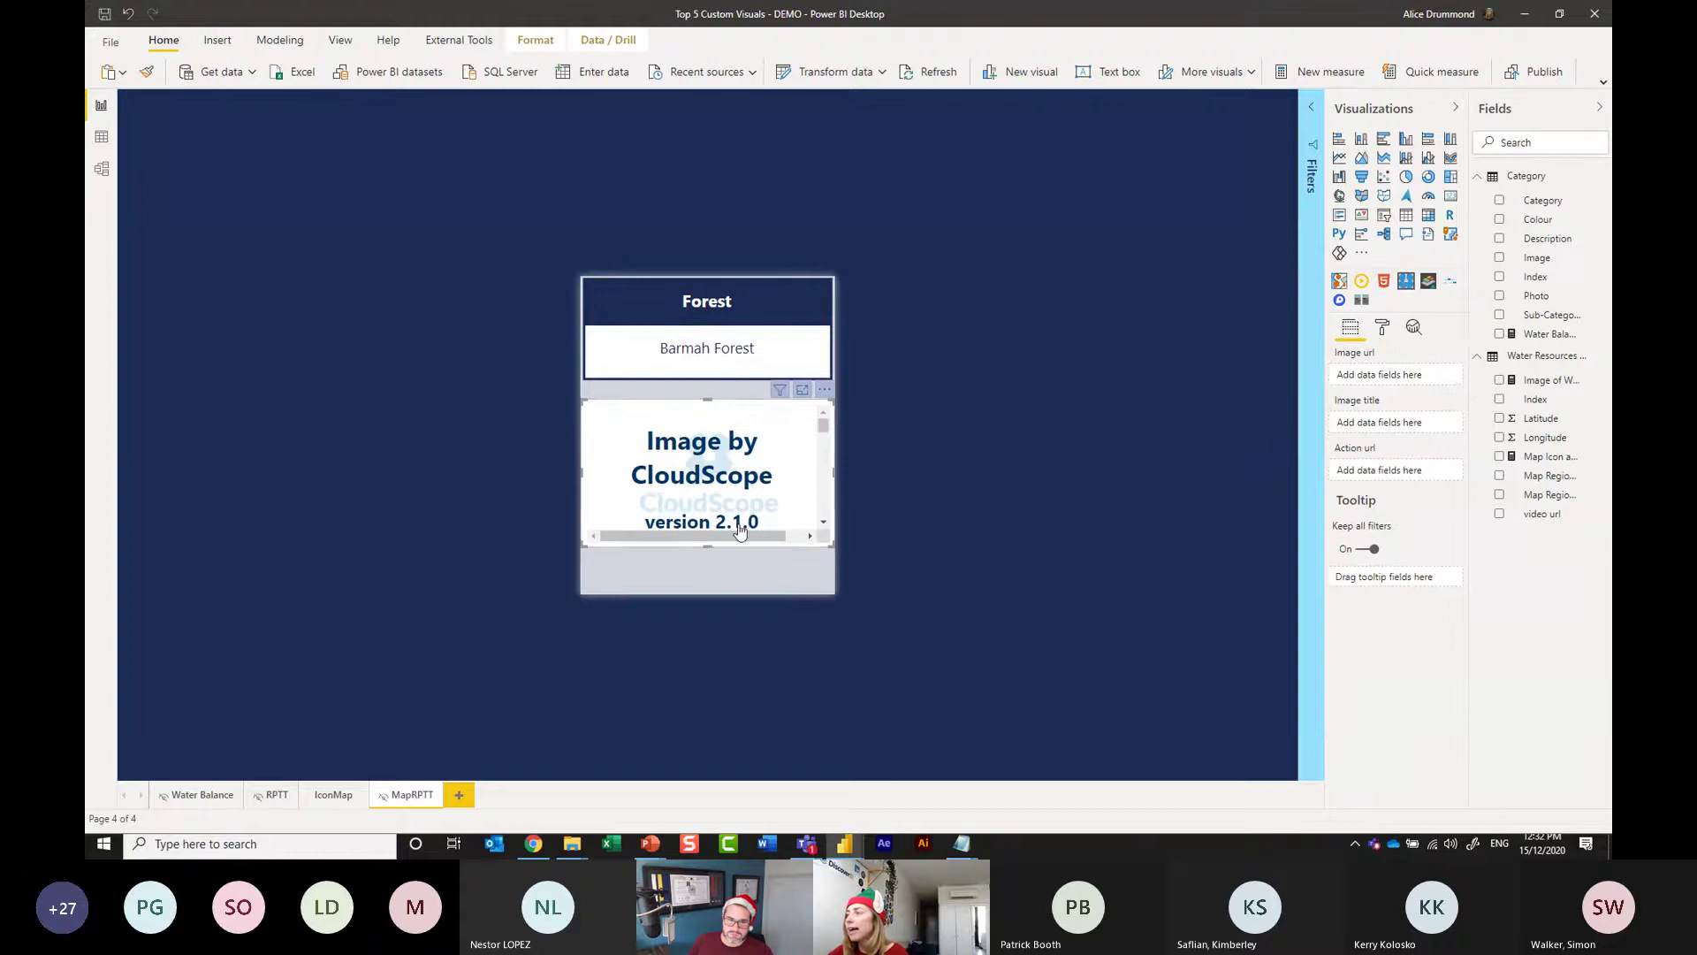
{"action": "left_click_drag", "start_coordinate": [707, 546], "coordinate": [712, 575]}
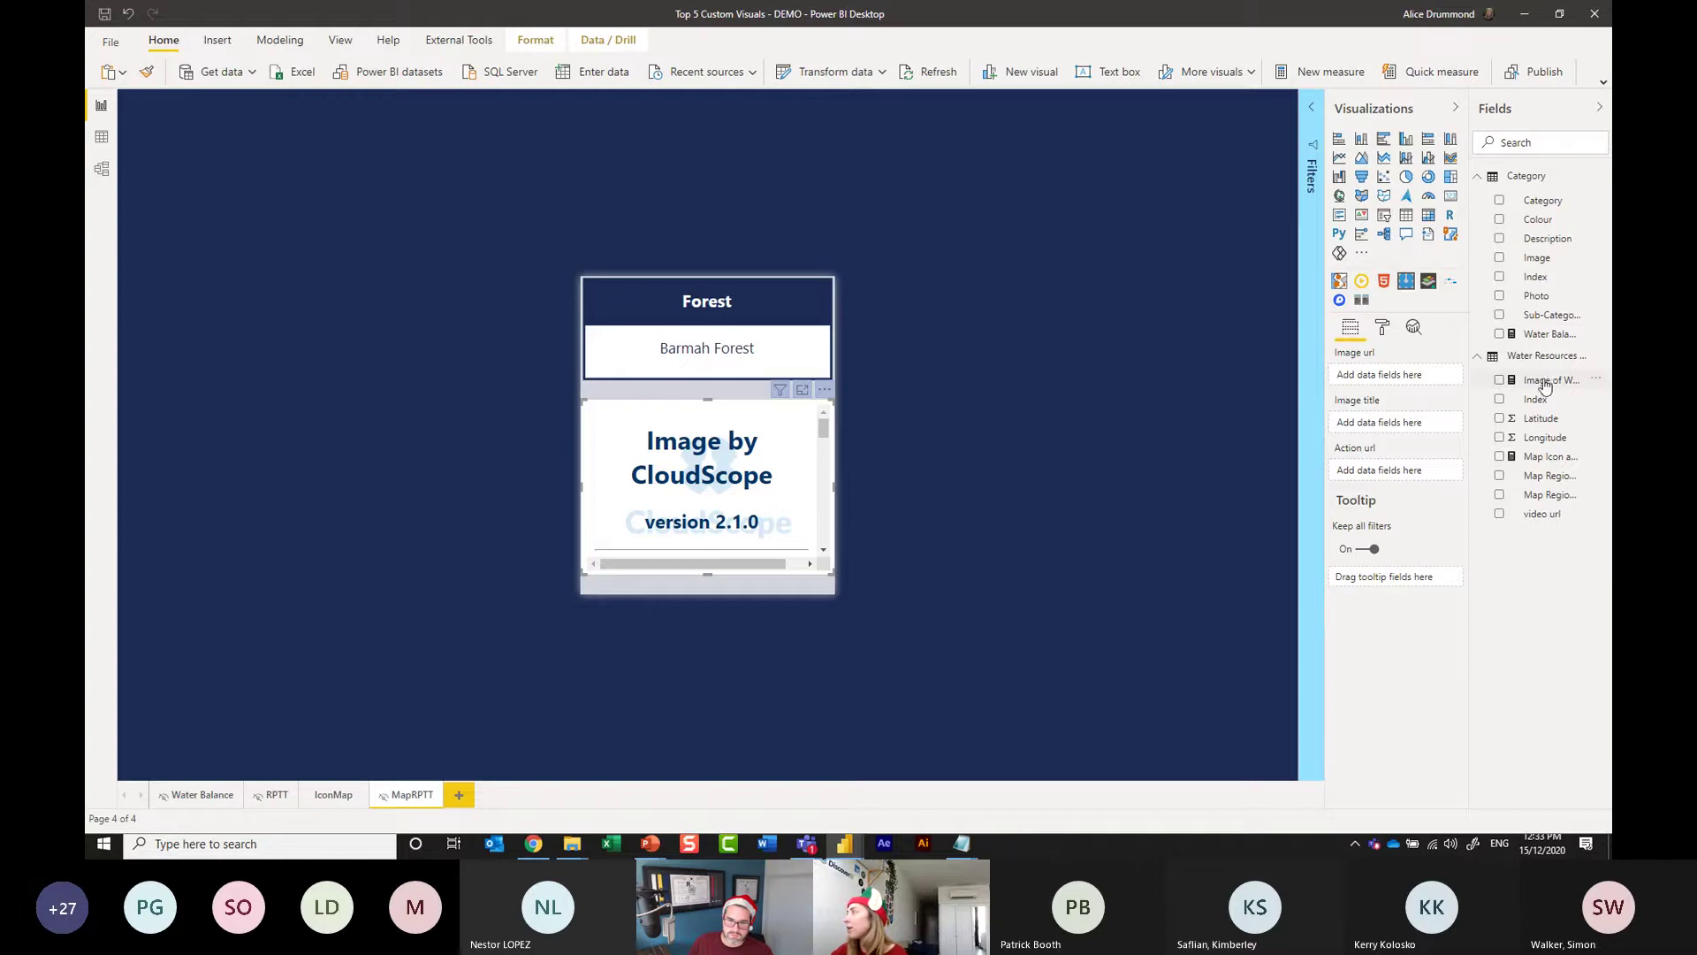
{"action": "left_click_drag", "start_coordinate": [1547, 382], "coordinate": [1386, 375]}
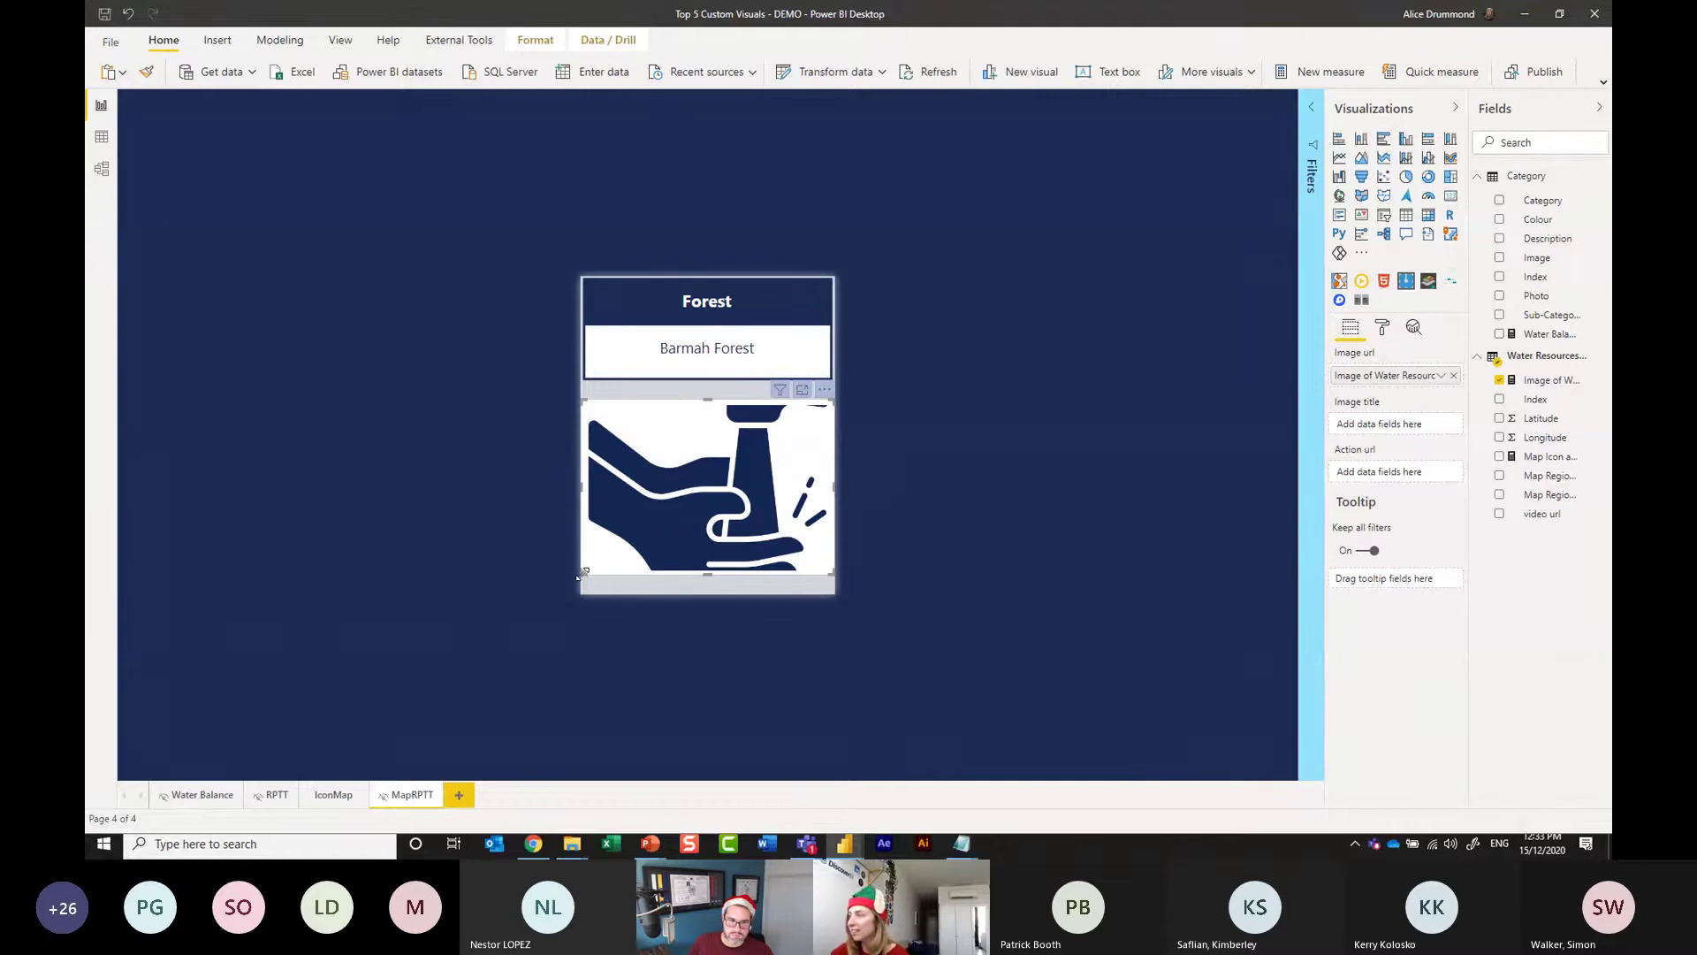
{"action": "left_click_drag", "start_coordinate": [582, 570], "coordinate": [792, 437]}
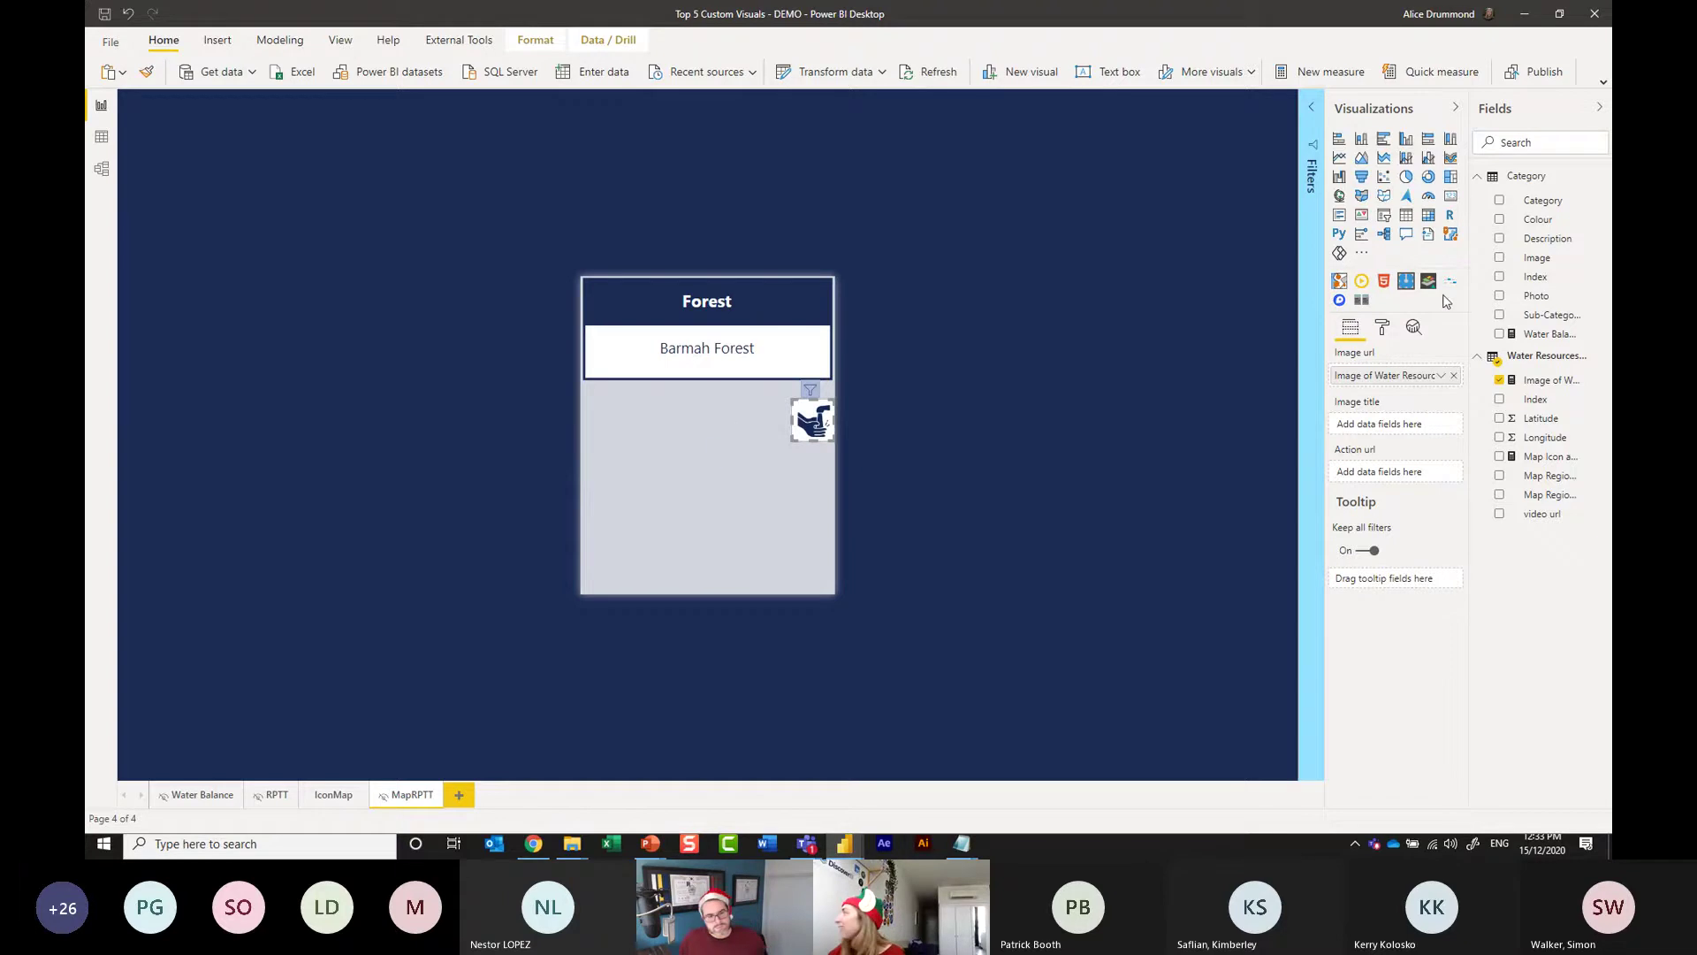
Position the image at X 8, Y 8 and size it 50 by 50.
{"action": "left_click", "coordinate": [1383, 327]}
{"action": "left_click", "coordinate": [1362, 390]}
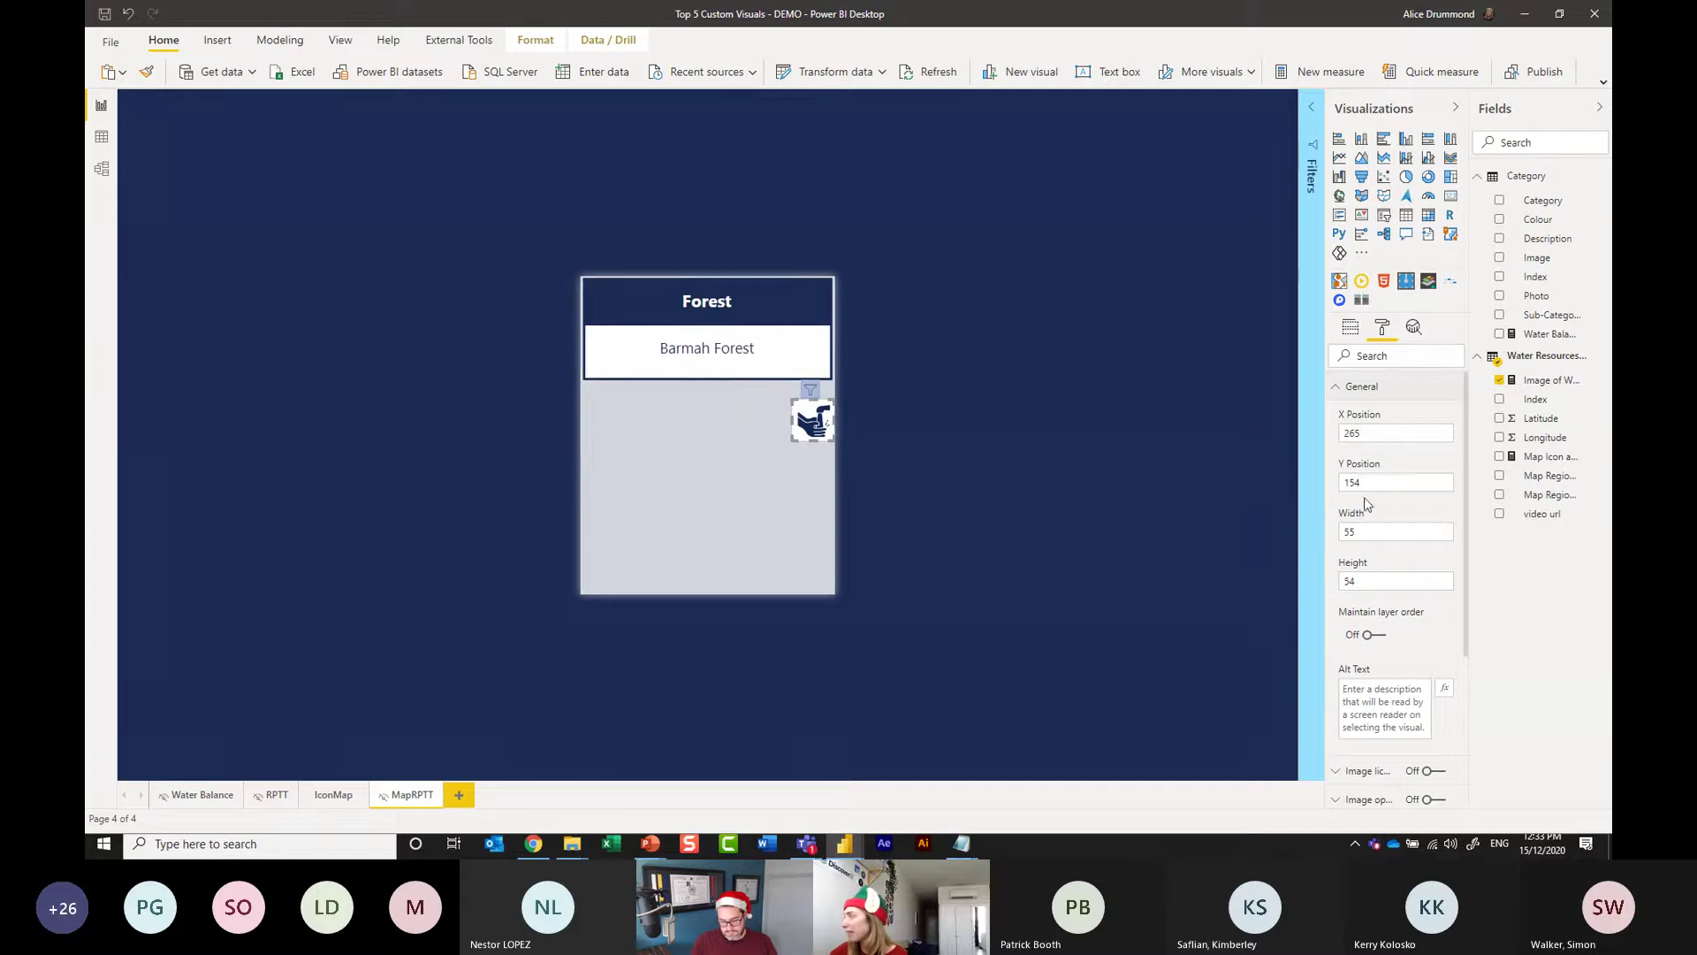
{"action": "left_click", "coordinate": [1379, 436]}
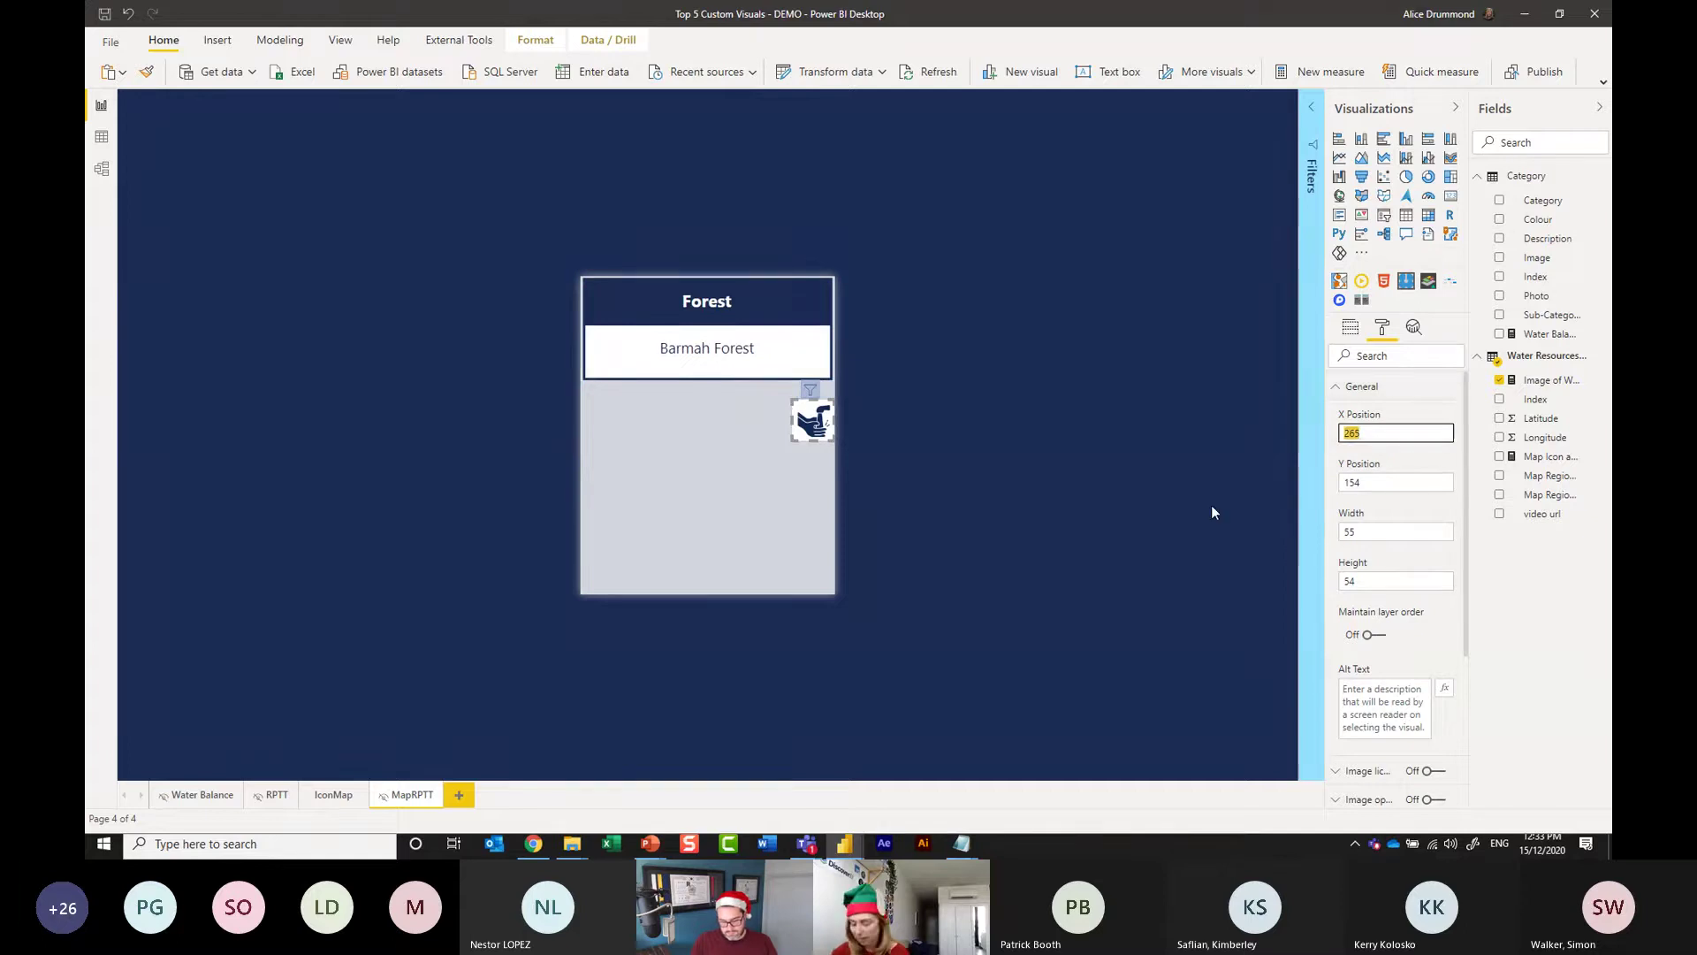
{"action": "type", "text": "8"}
{"action": "left_click", "coordinate": [1342, 486]}
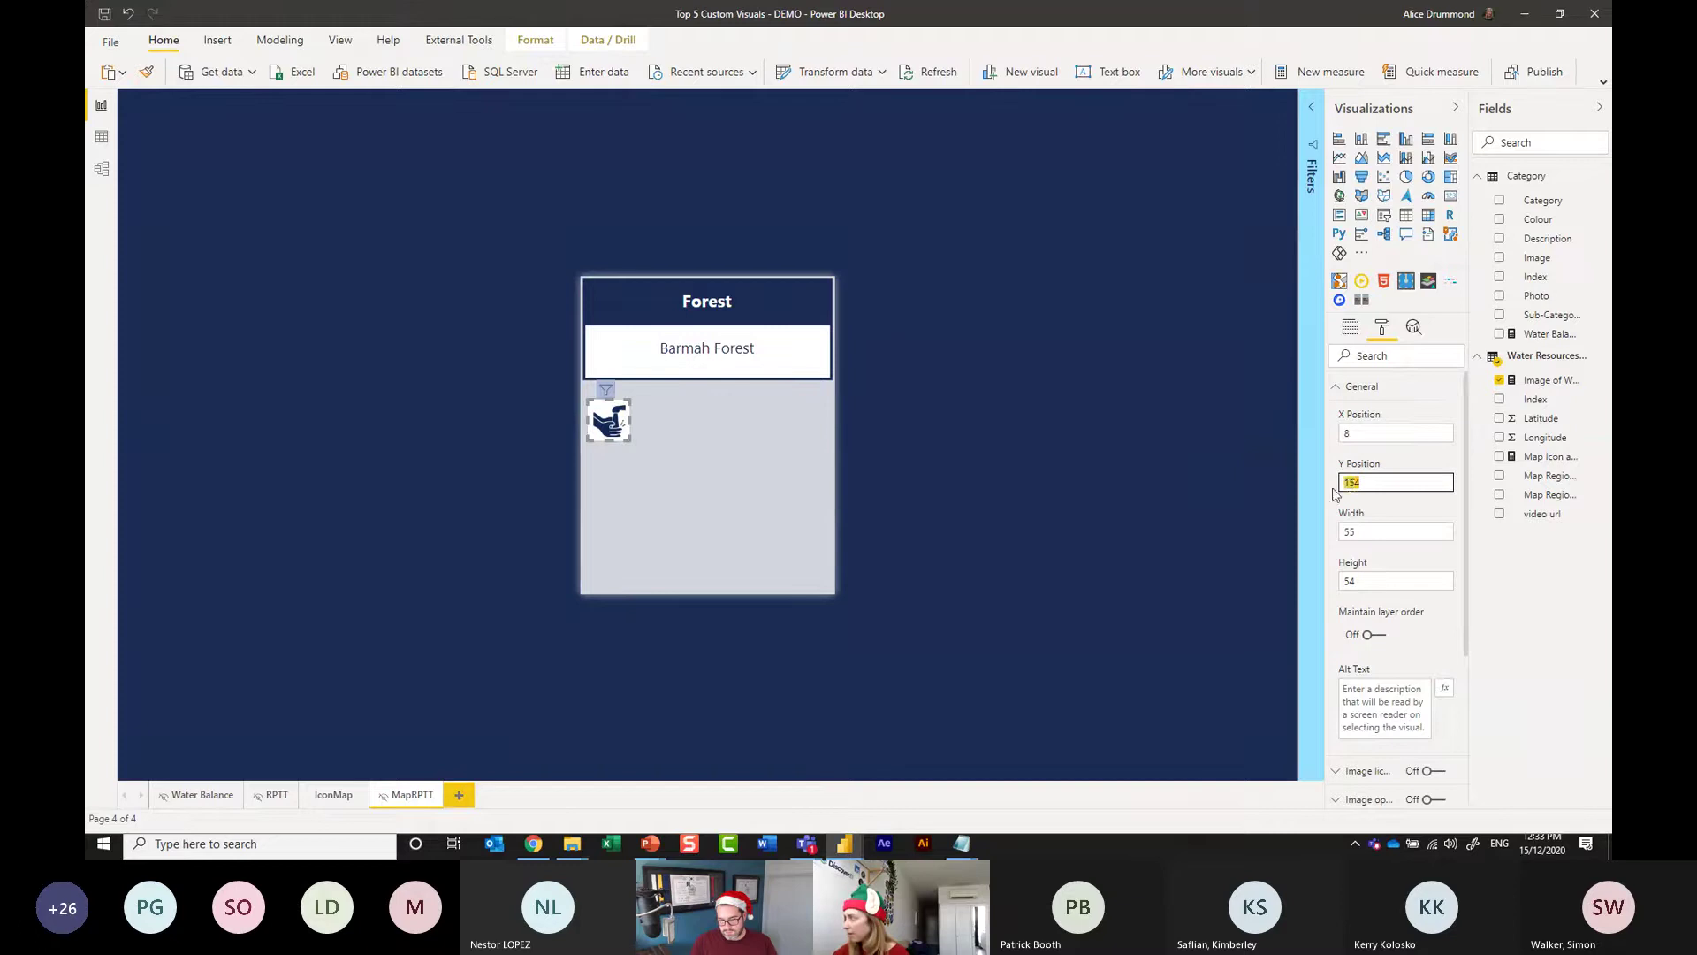
{"action": "type", "text": "8"}
{"action": "key", "text": "Tab"}
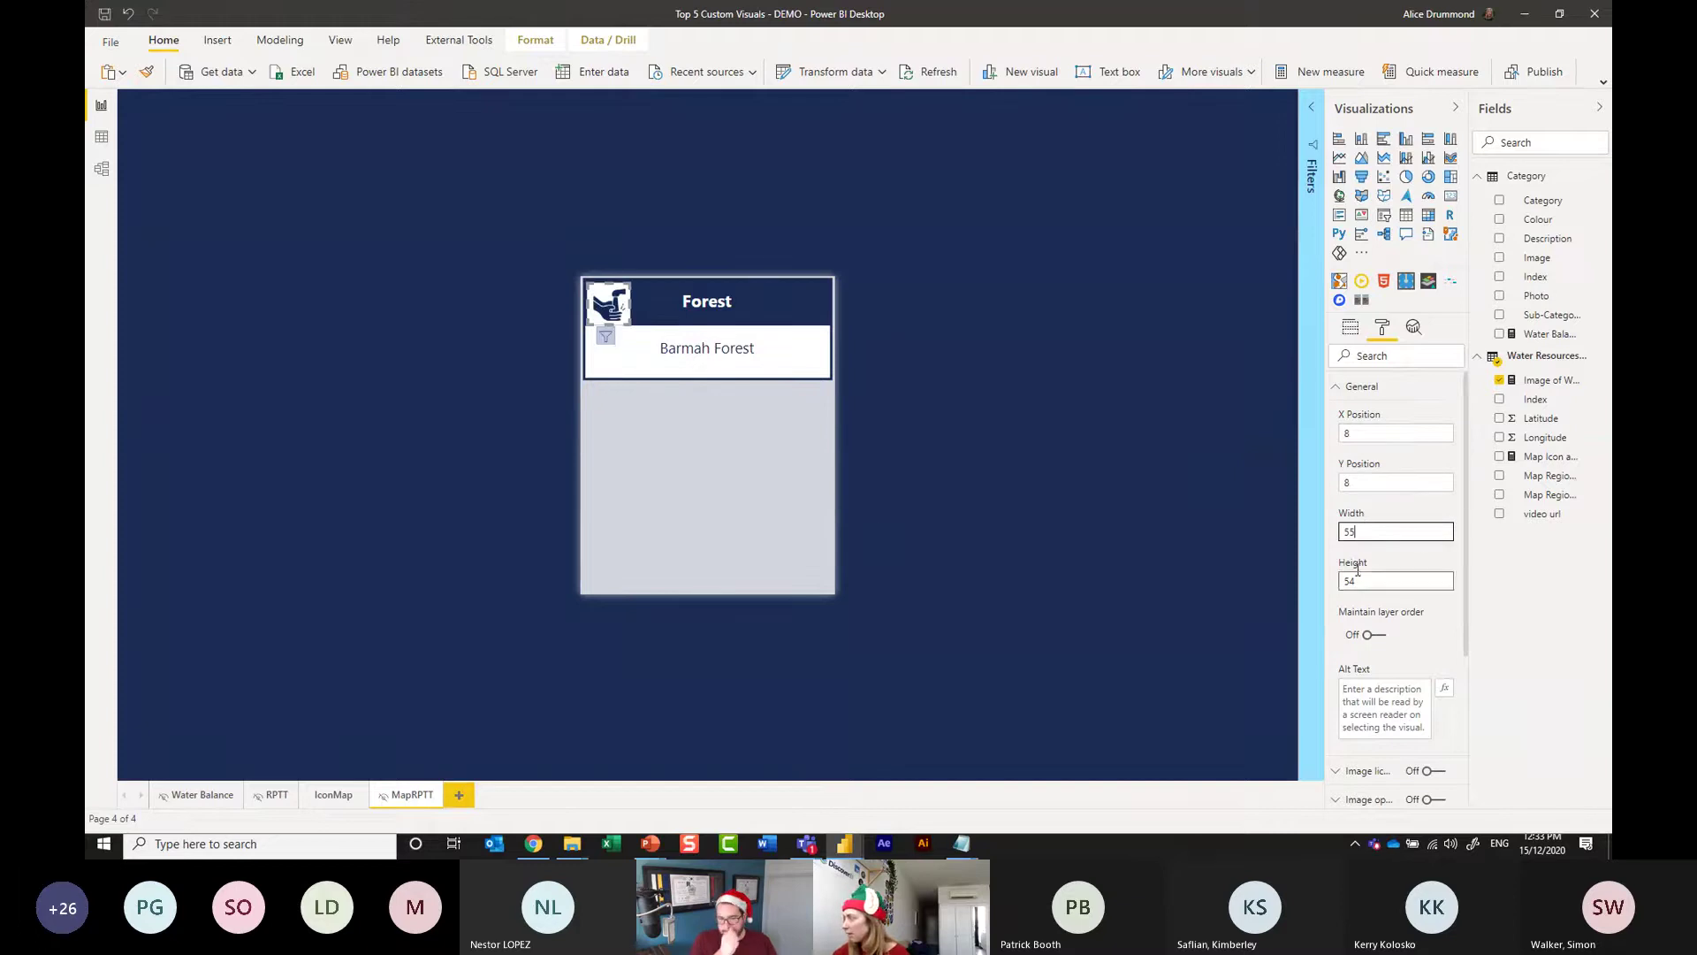
{"action": "type", "text": "50"}
{"action": "left_click", "coordinate": [1397, 578]}
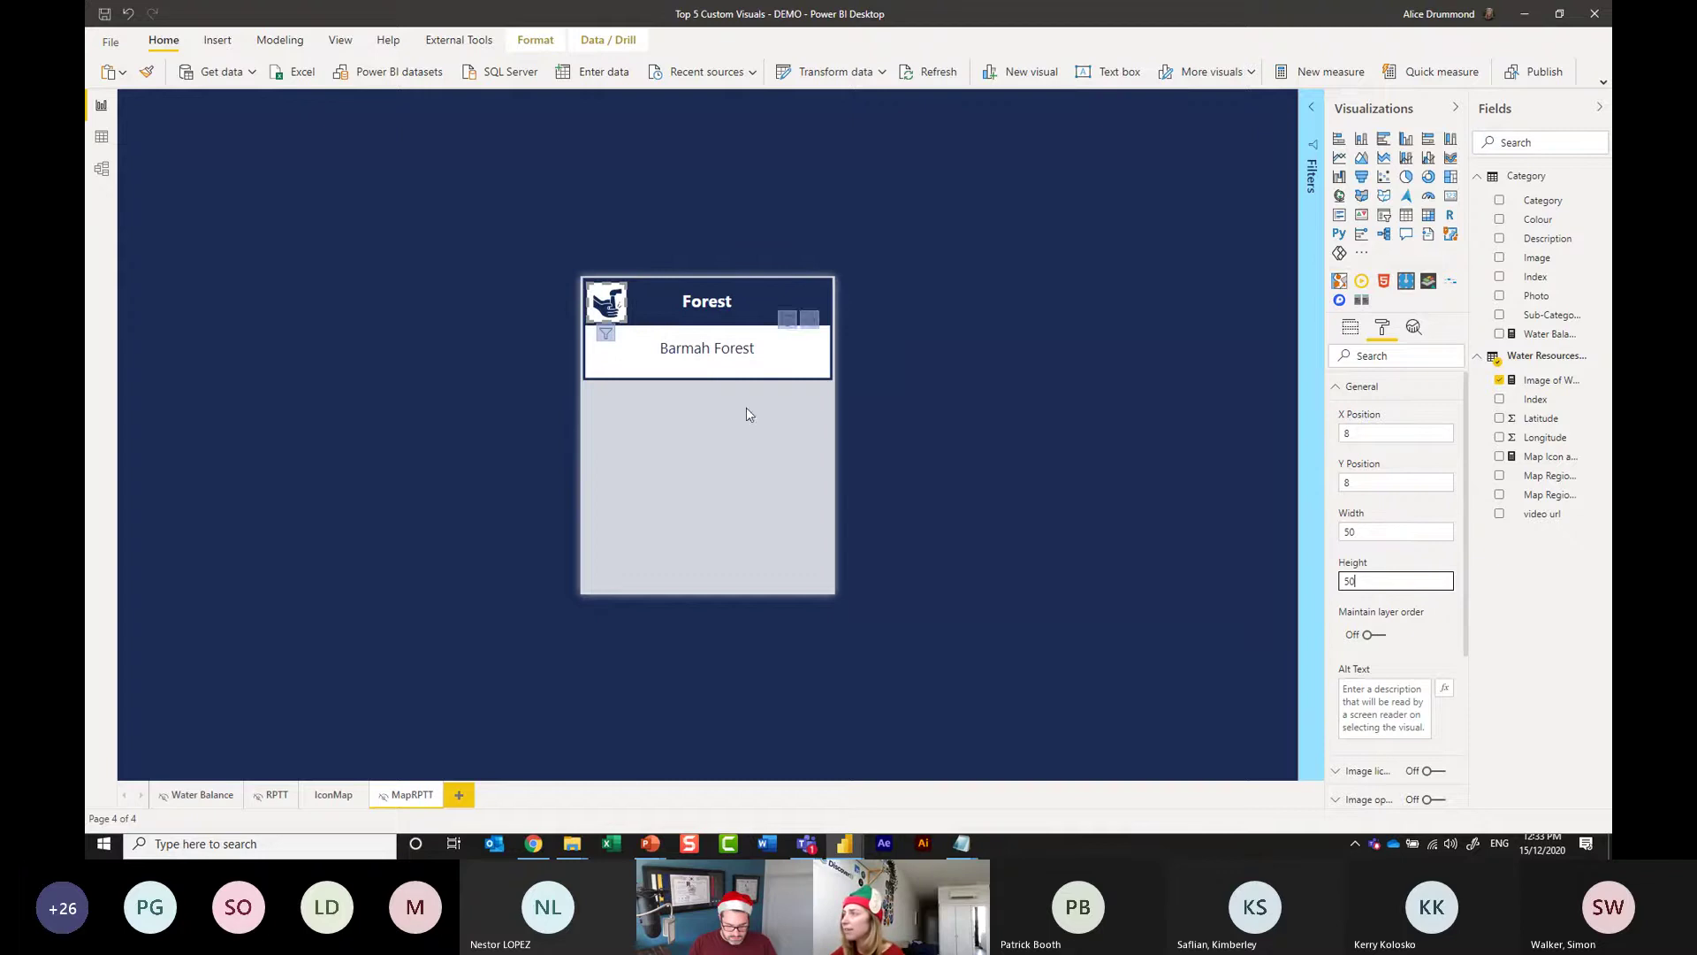
Set the tooltip page height to 135 so the page is 320 by 135.
{"action": "left_click", "coordinate": [1060, 441]}
{"action": "left_click", "coordinate": [1384, 325]}
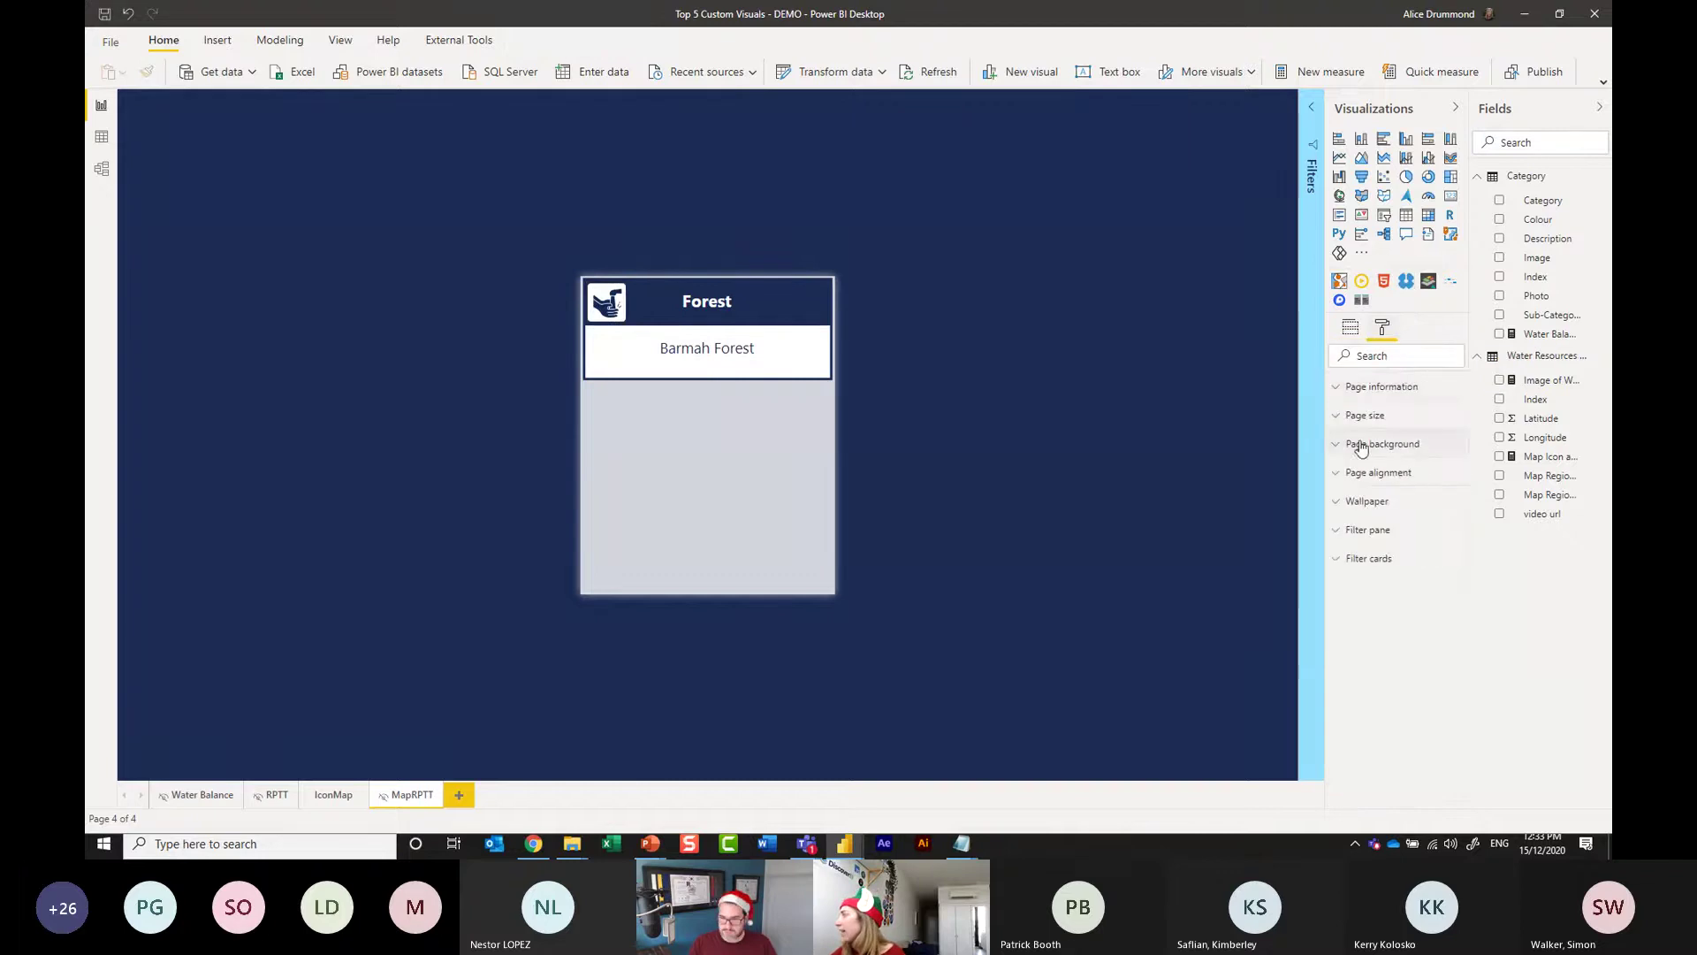
{"action": "left_click", "coordinate": [1369, 446]}
{"action": "left_click", "coordinate": [1370, 444]}
{"action": "left_click", "coordinate": [1365, 415]}
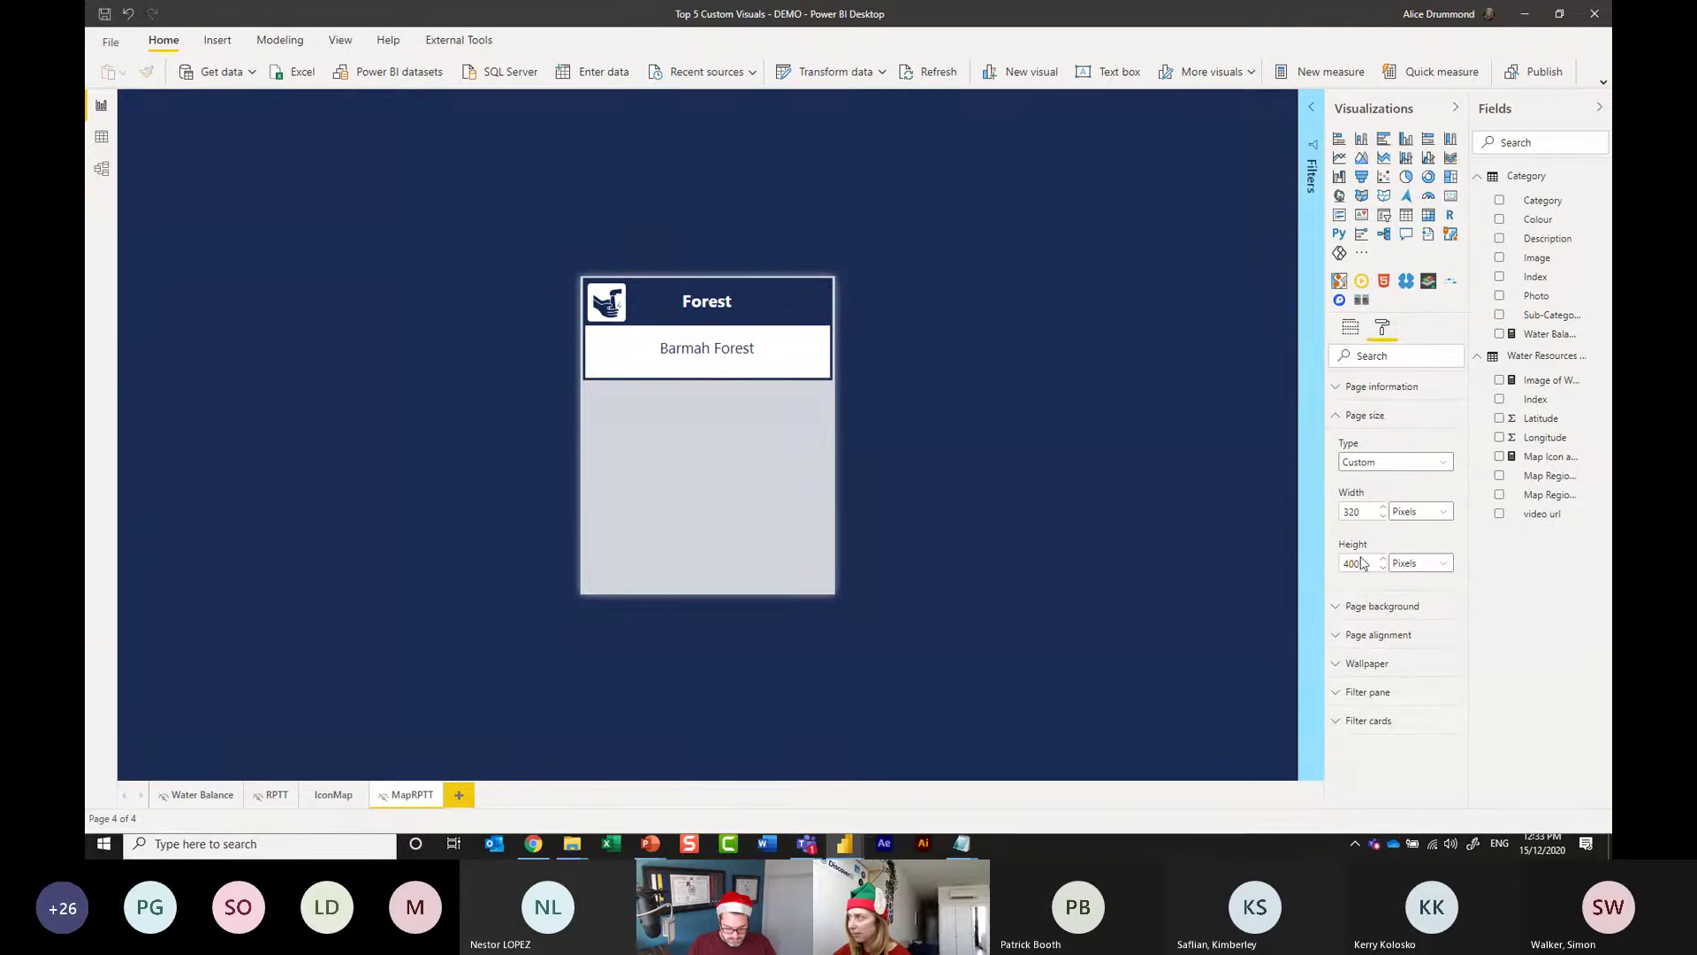
{"action": "type", "text": "135"}
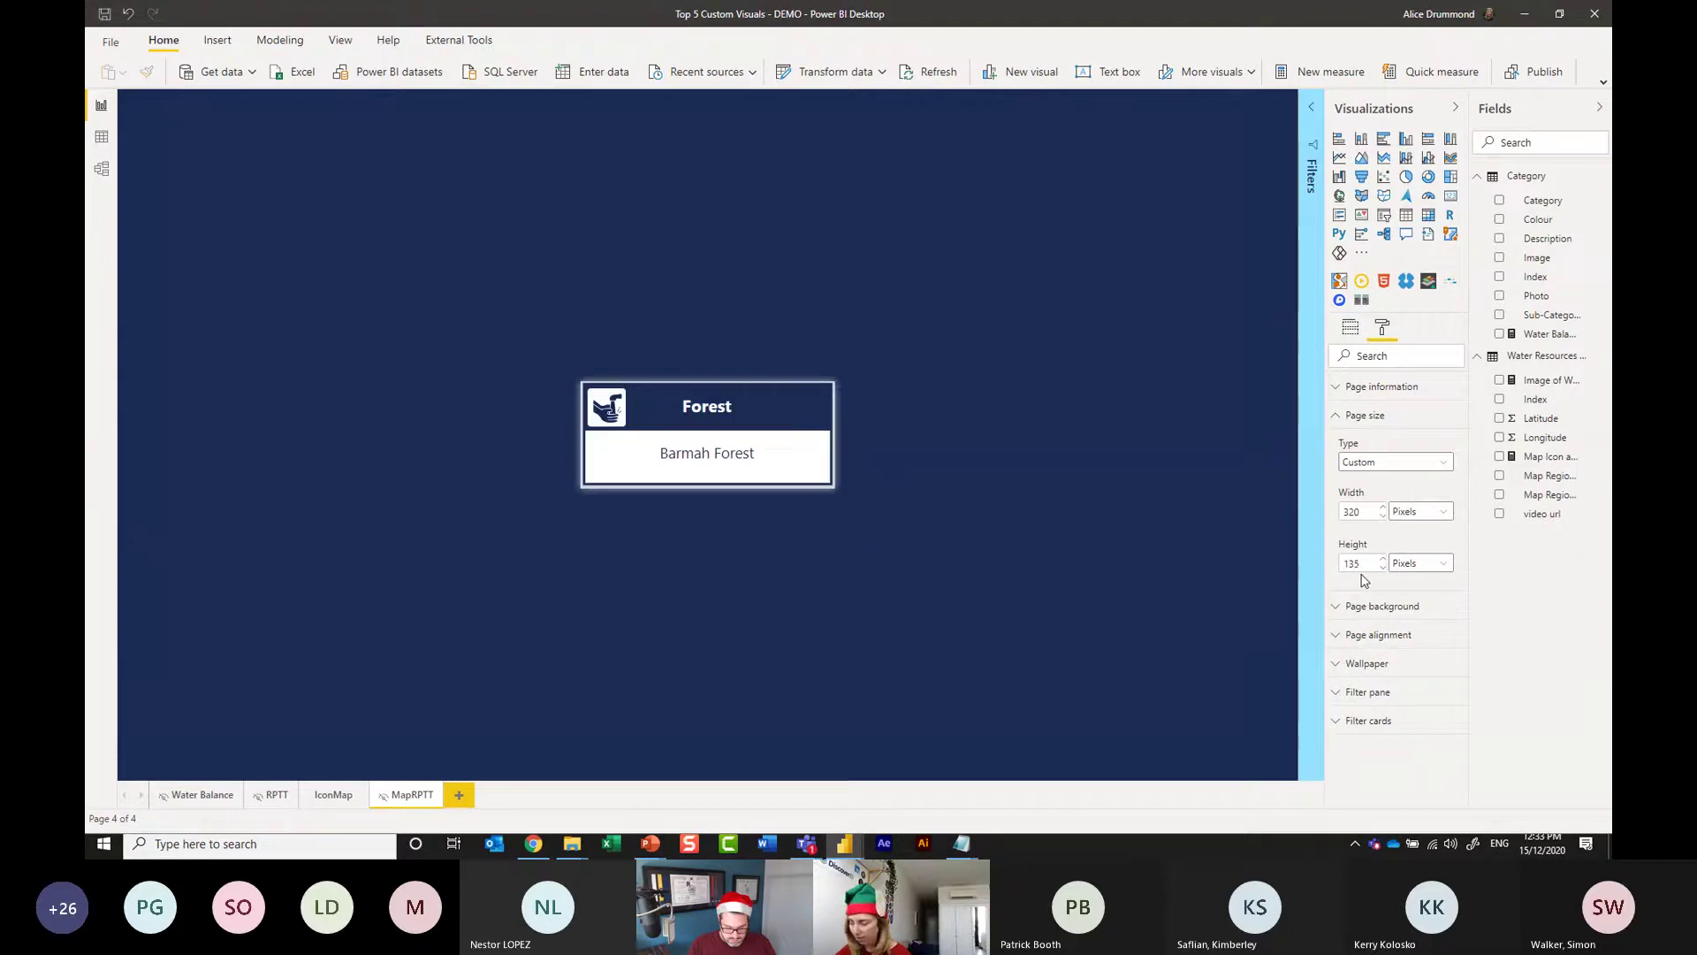
Return to the IconMap page showing the Victorian water resources map and its marker tooltips.
{"action": "left_click", "coordinate": [333, 795]}
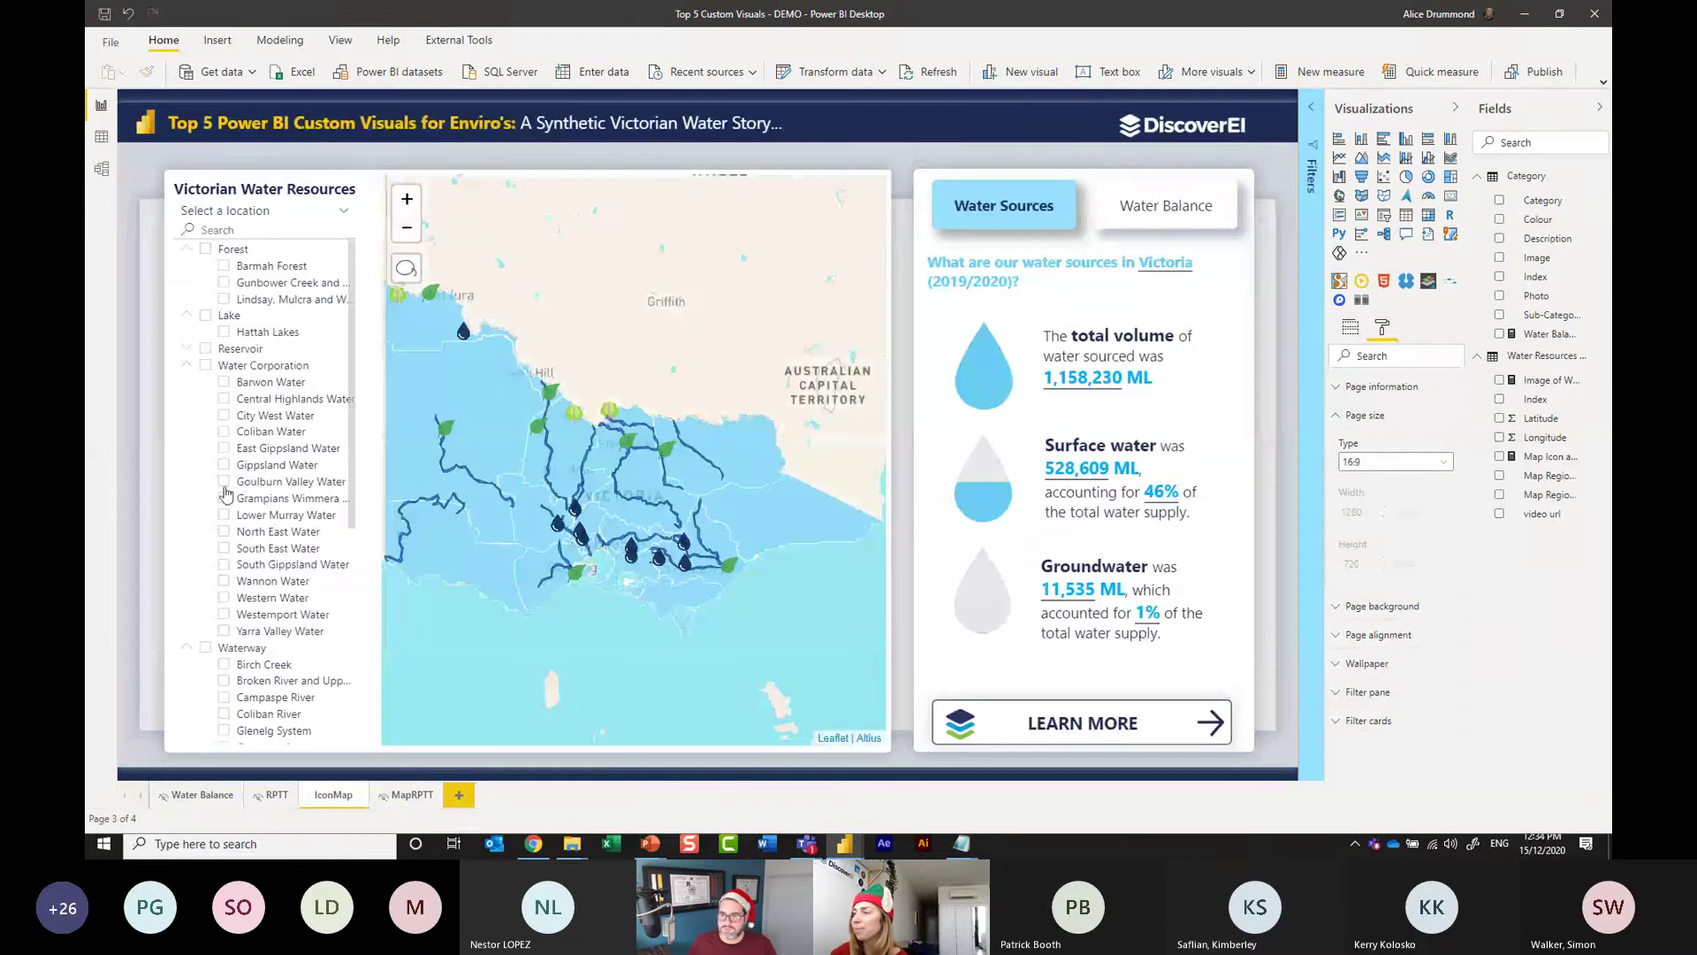
{"action": "mouse_move", "coordinate": [483, 582]}
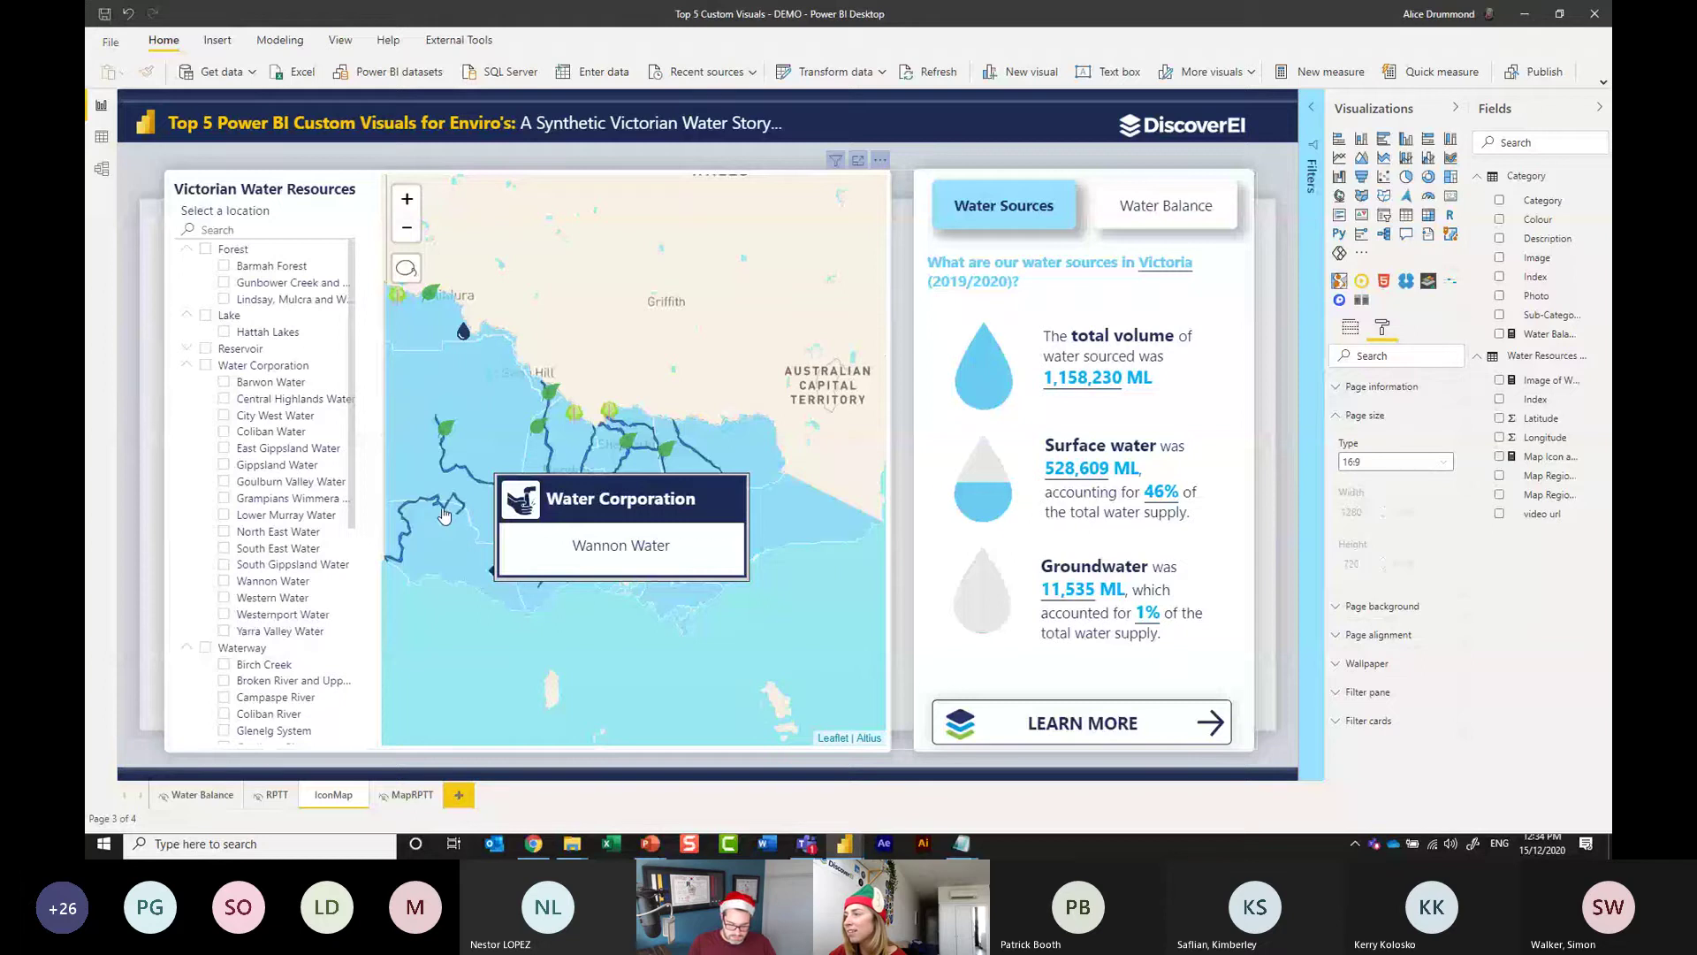
{"action": "mouse_move", "coordinate": [444, 515]}
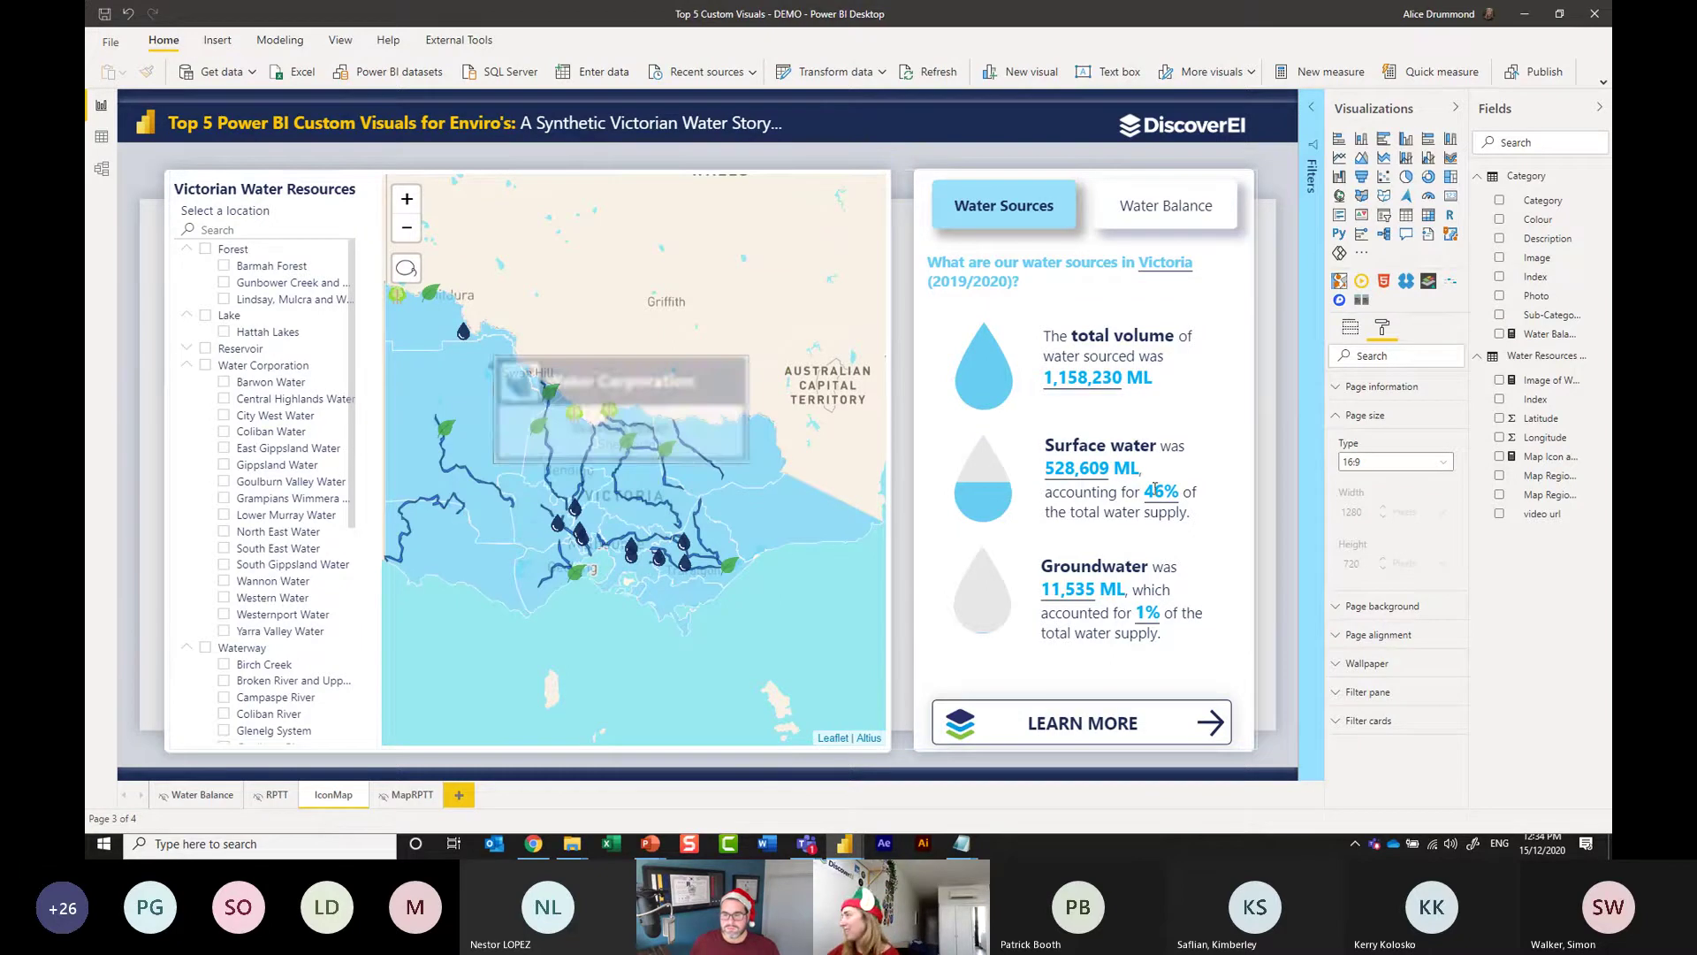
Switch the panel to Water Balance and select the description table inside its group.
{"action": "left_click", "coordinate": [1166, 210], "text": "ctrl"}
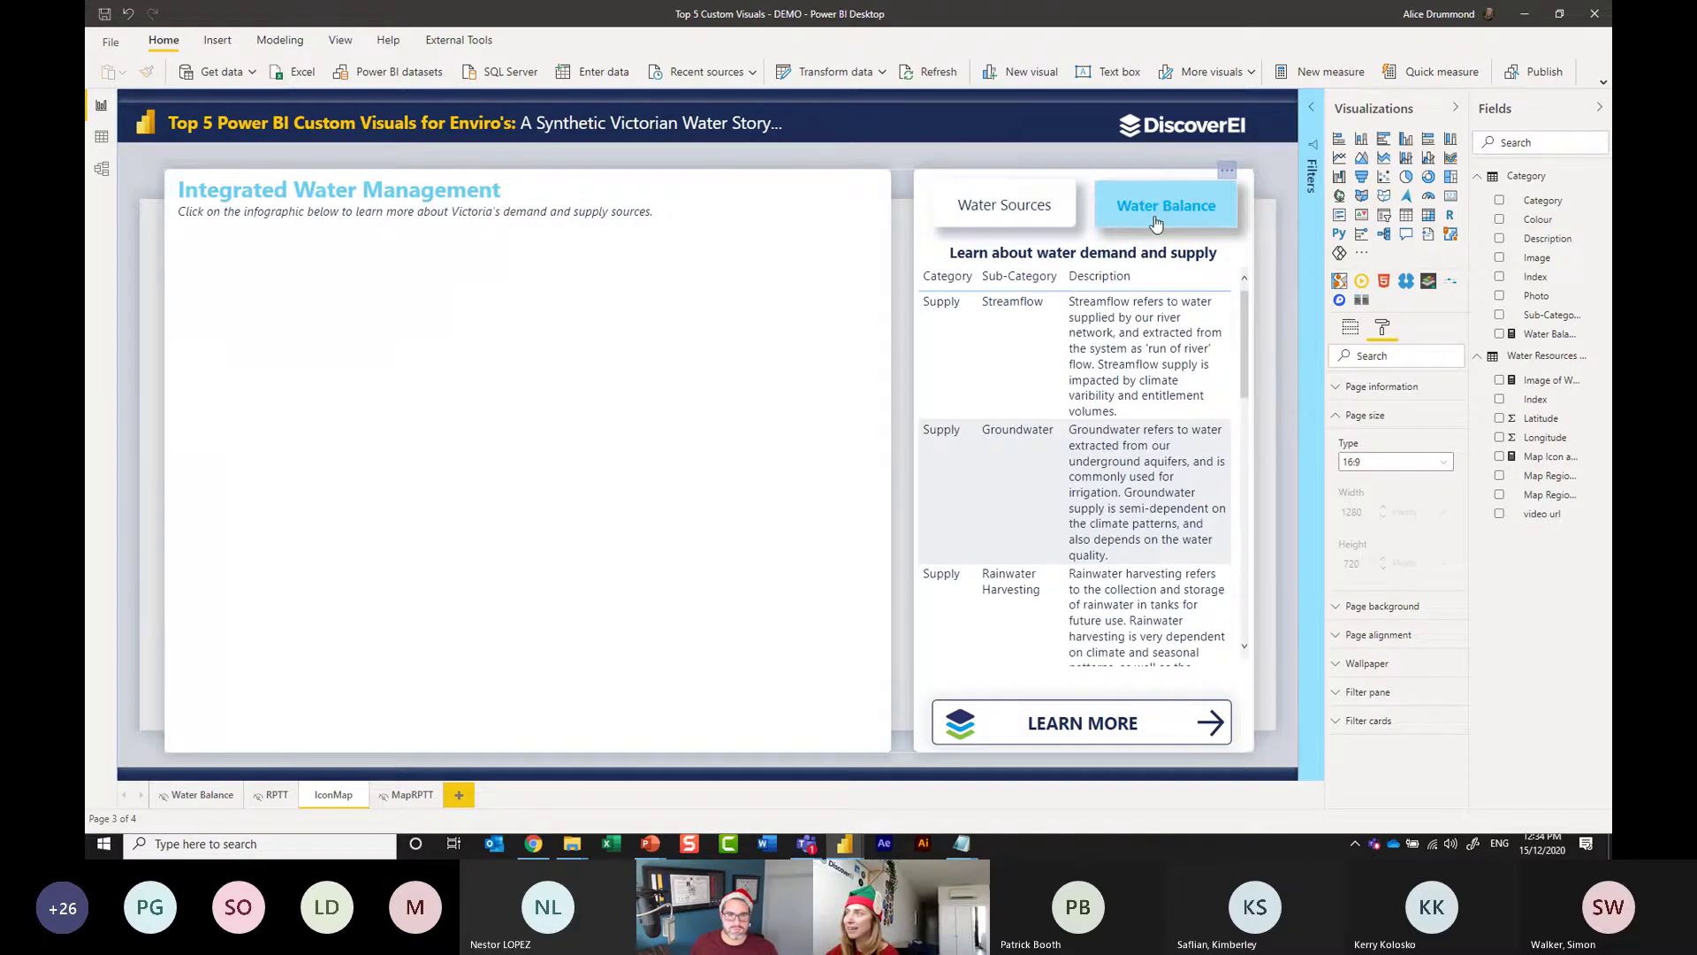
{"action": "left_click", "coordinate": [939, 256]}
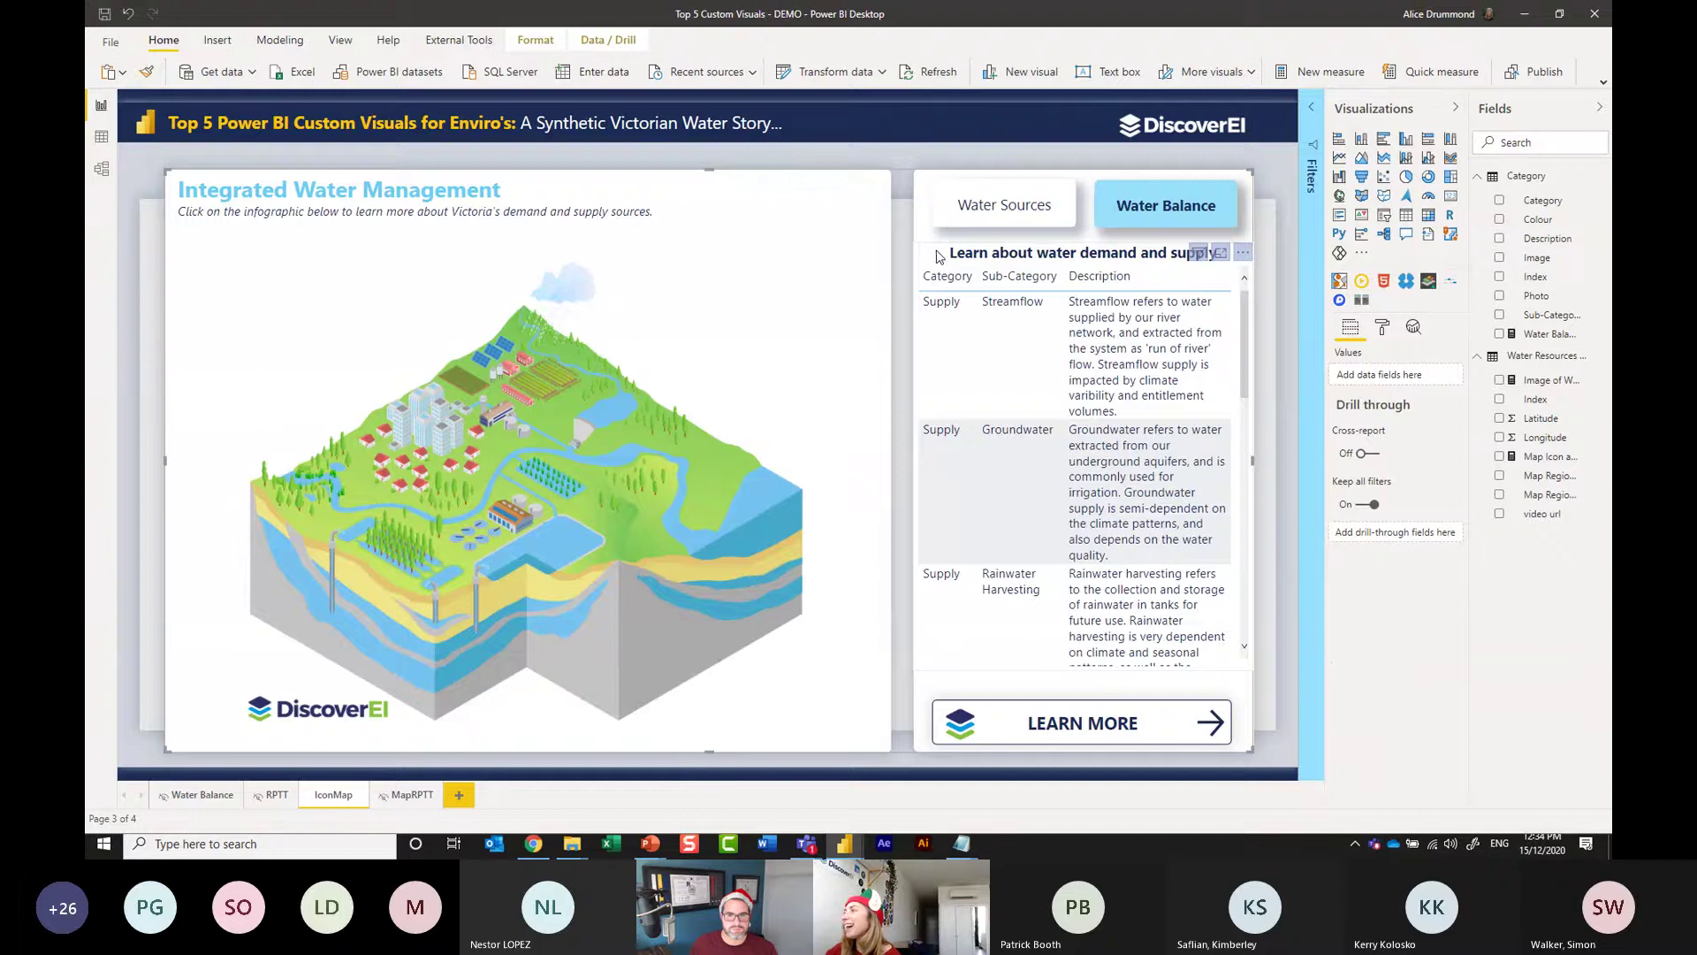
{"action": "left_click", "coordinate": [939, 255]}
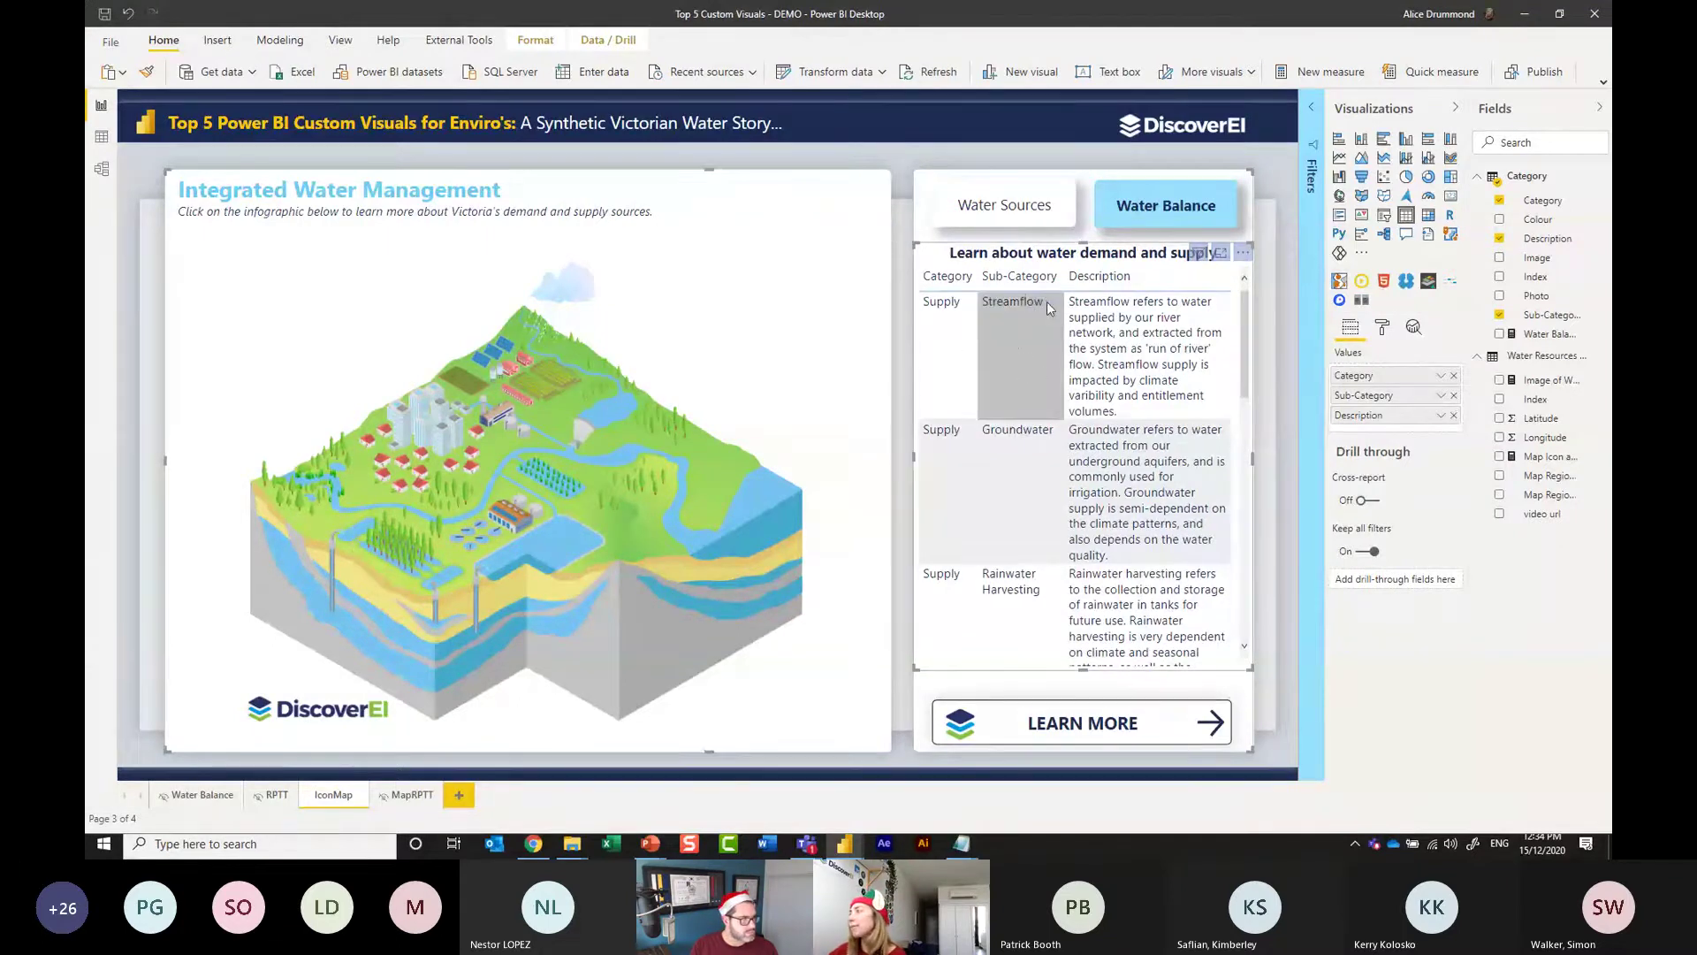
{"action": "scroll", "coordinate": [1015, 384], "scroll_direction": "down", "scroll_amount": 3}
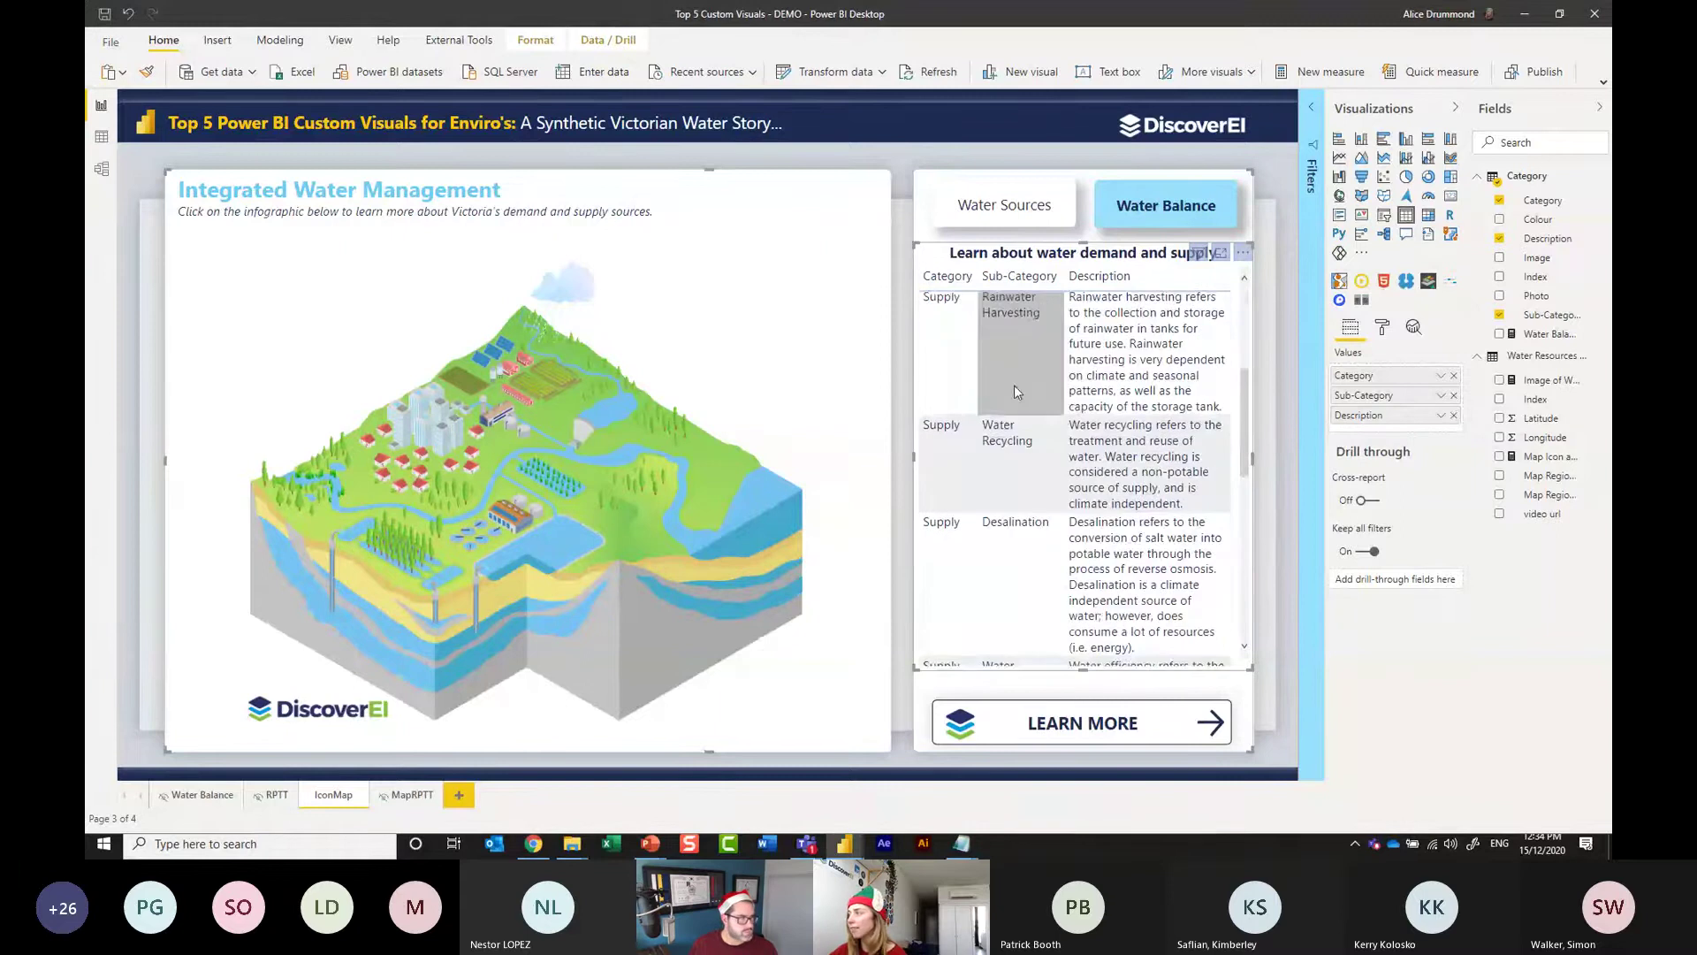
{"action": "scroll", "coordinate": [992, 380], "scroll_direction": "down", "scroll_amount": 3}
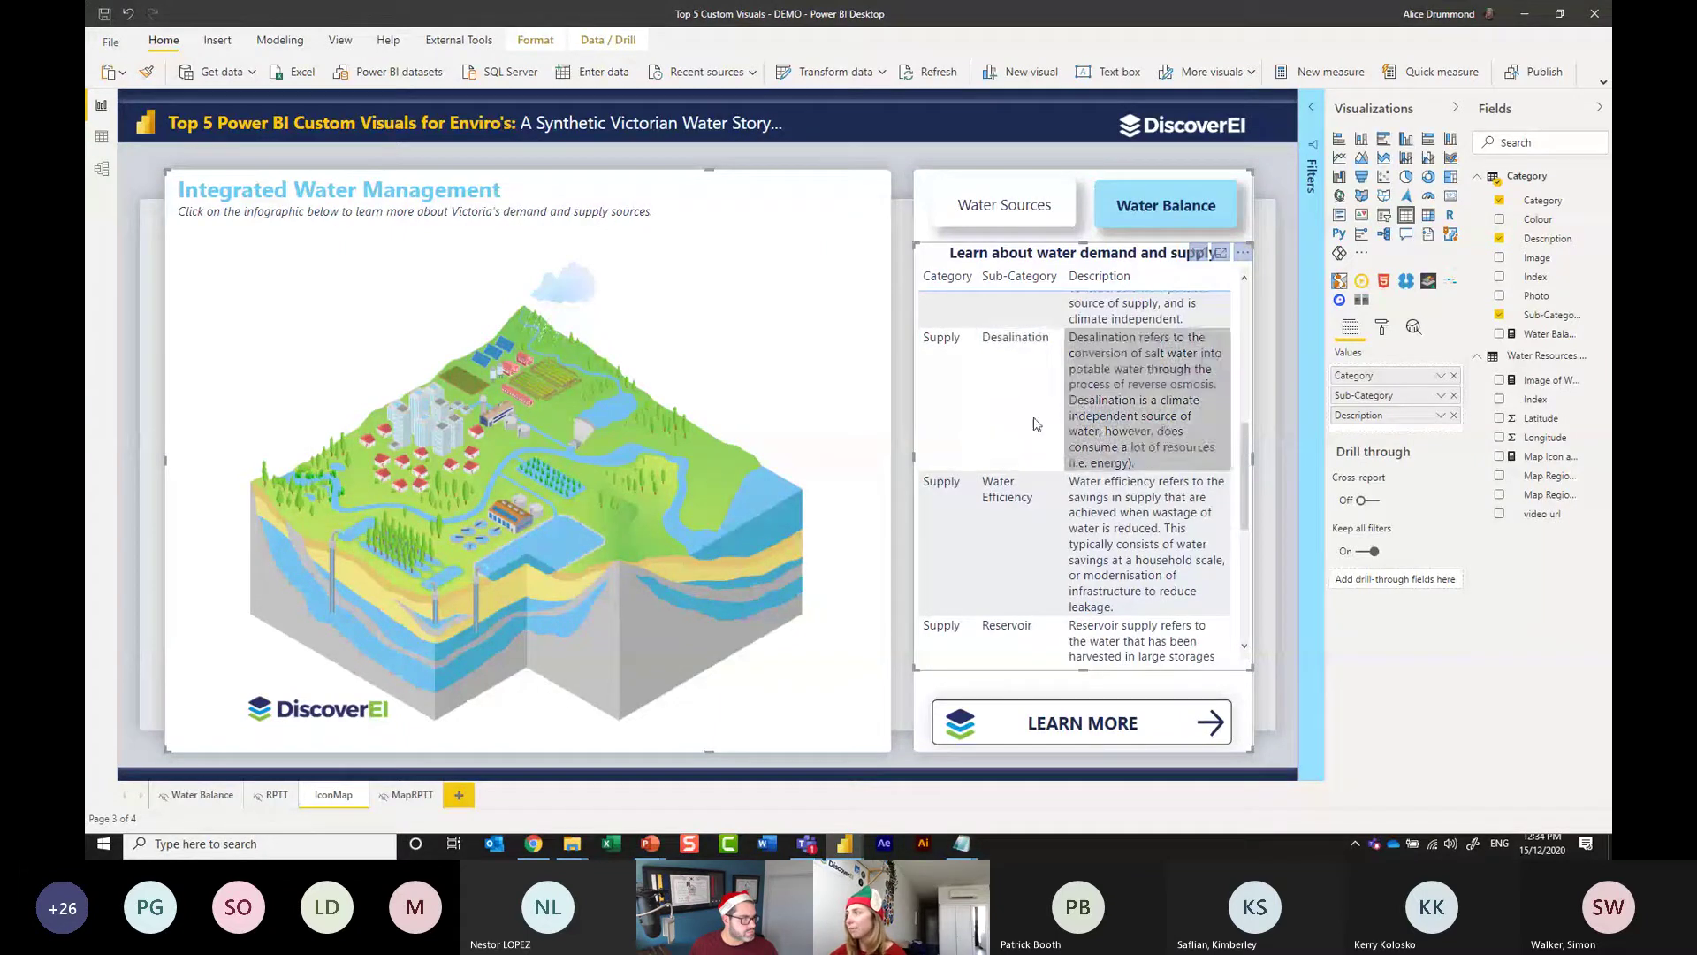
{"action": "scroll", "coordinate": [1025, 406], "scroll_direction": "up", "scroll_amount": 6}
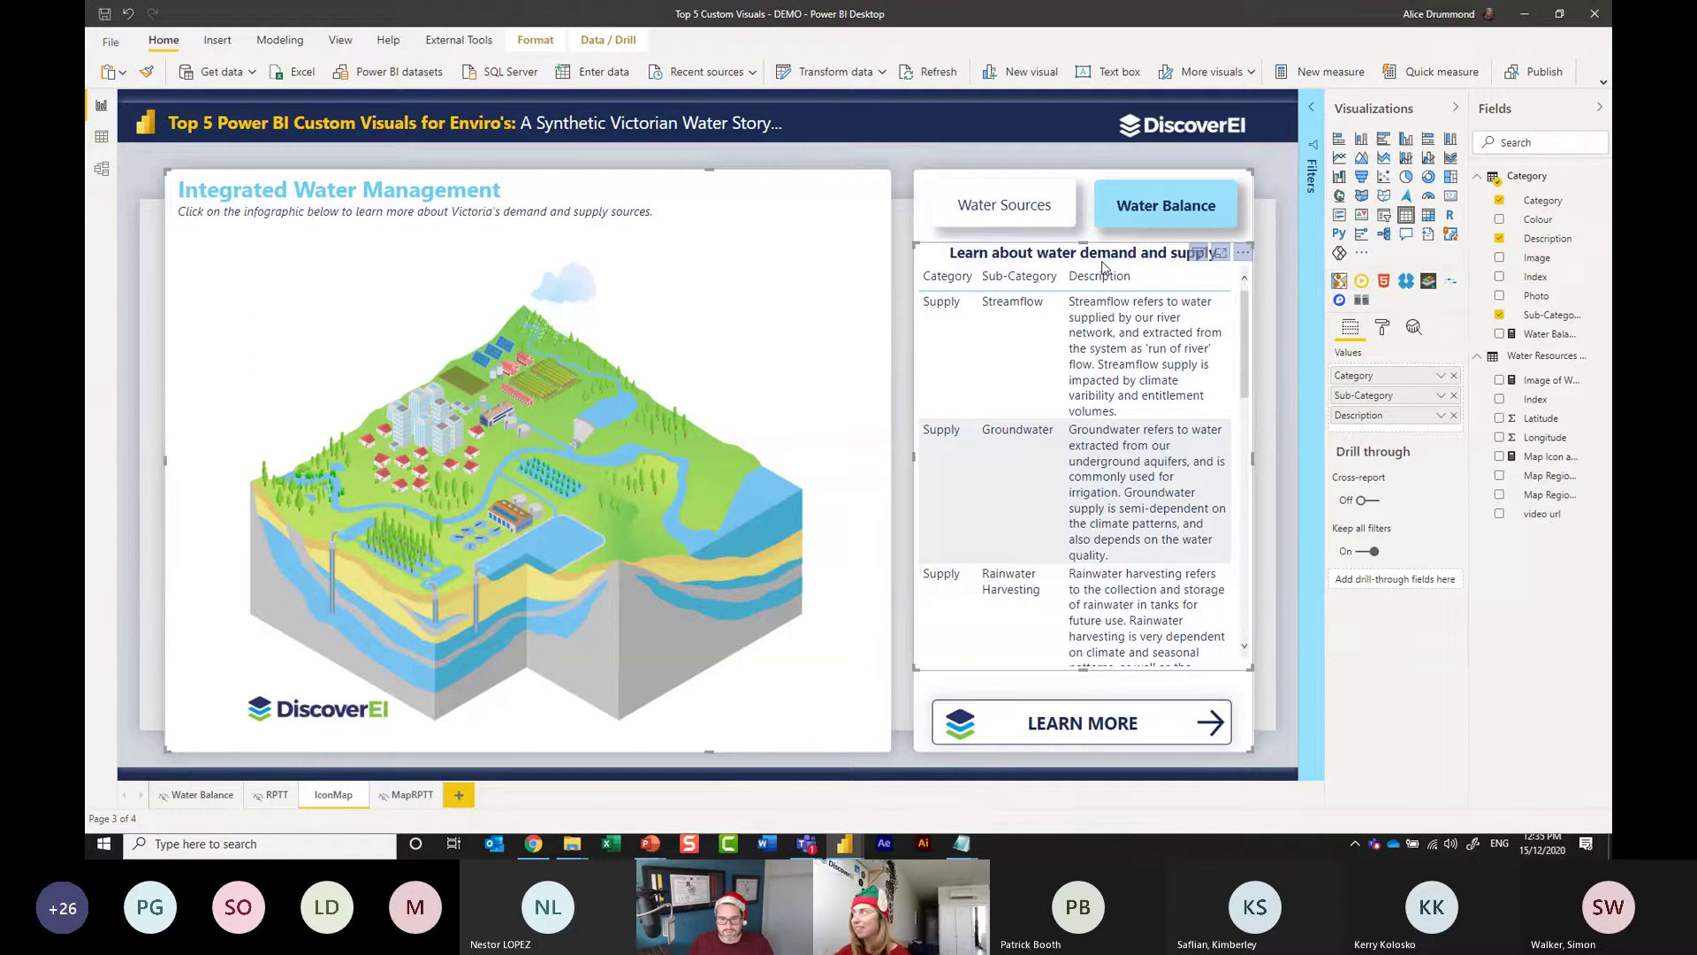
Convert the table to a Card Browser: Index as document id, Category subtitle, Description content.
{"action": "left_click", "coordinate": [1362, 301]}
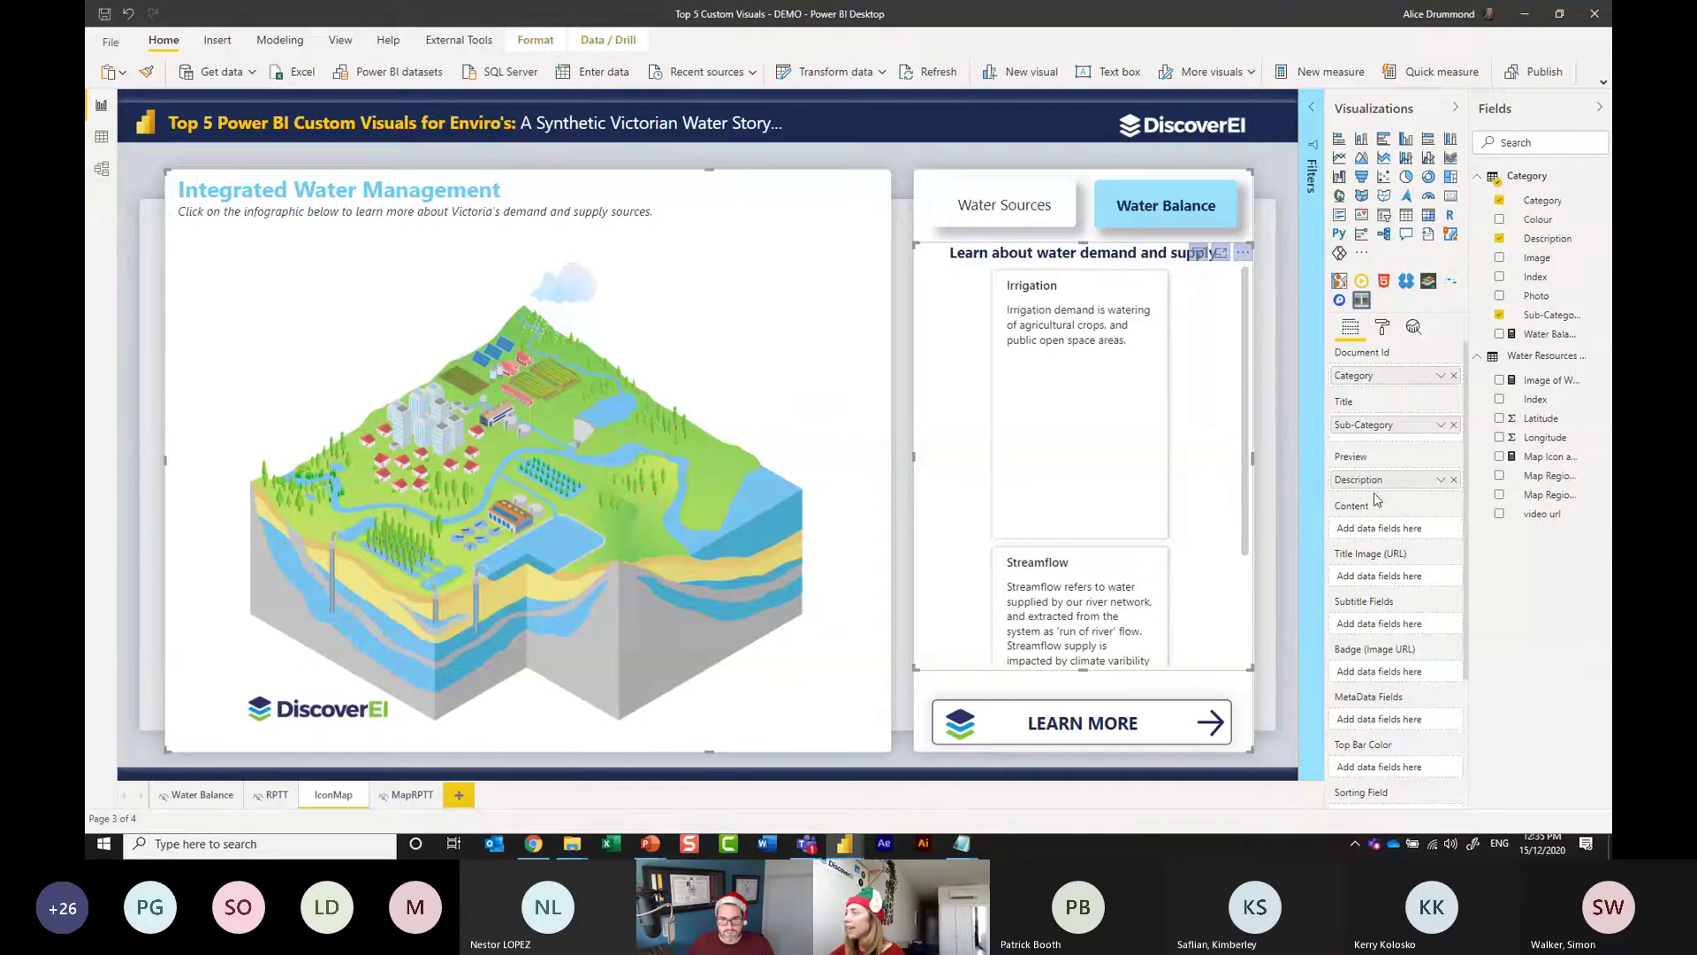
{"action": "scroll", "coordinate": [1388, 654], "scroll_direction": "down", "scroll_amount": 3}
{"action": "scroll", "coordinate": [1383, 531], "scroll_direction": "up", "scroll_amount": 3}
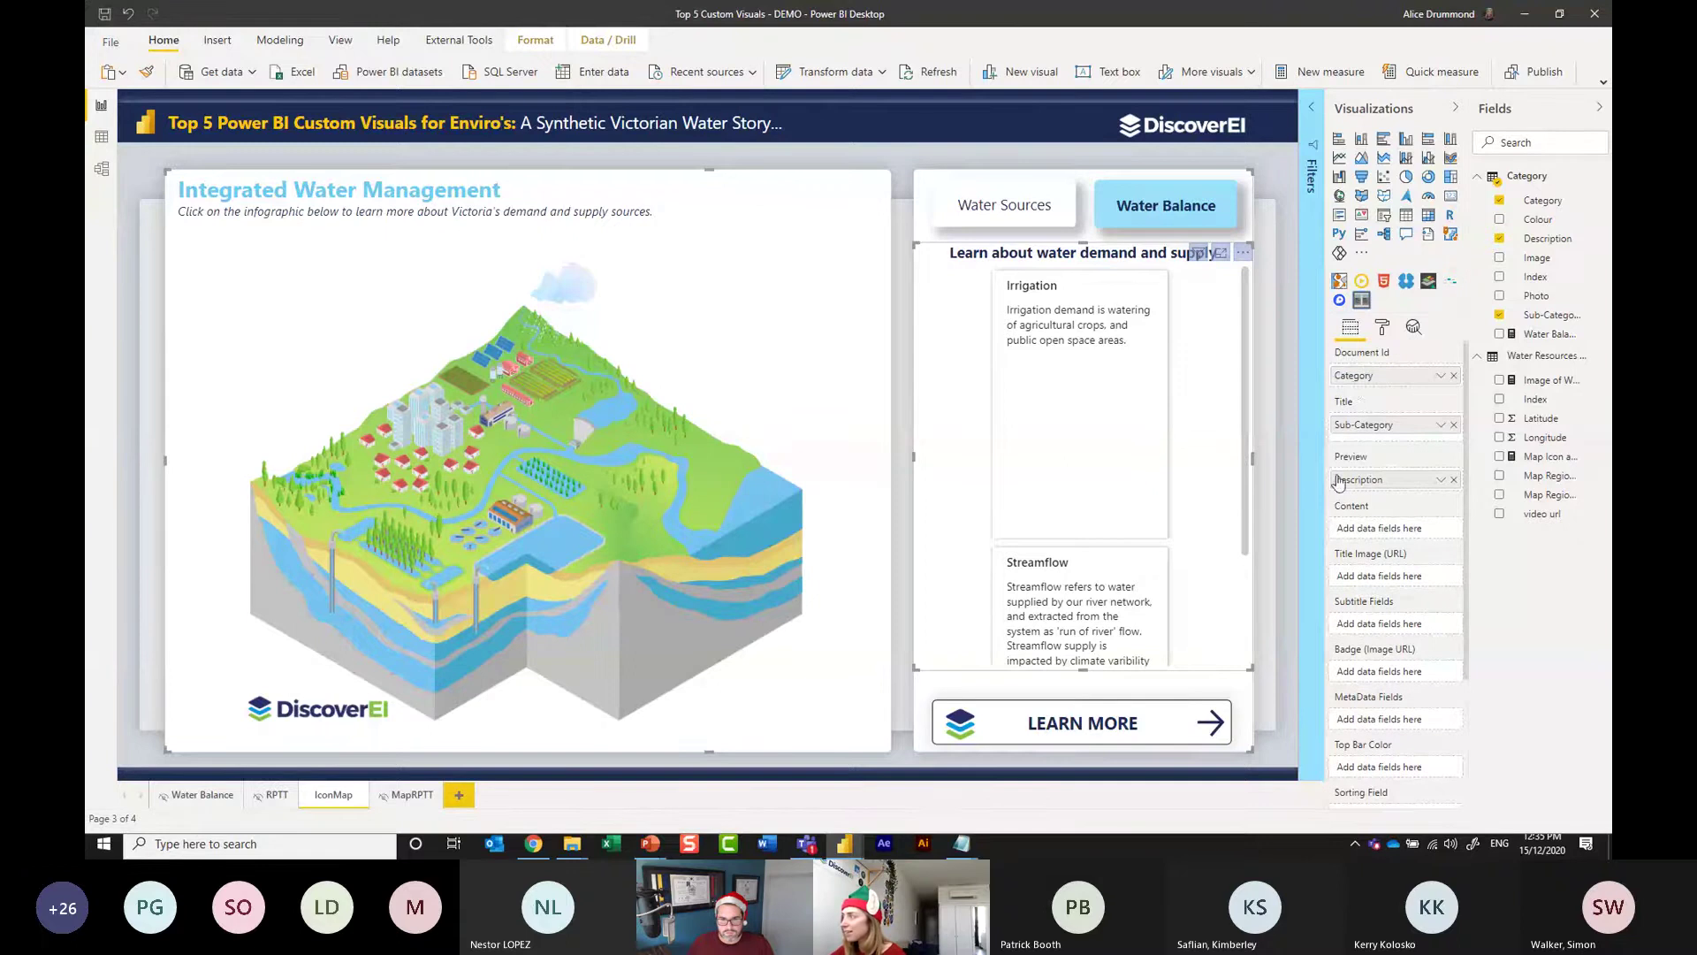
{"action": "left_click_drag", "start_coordinate": [1379, 378], "coordinate": [1377, 625]}
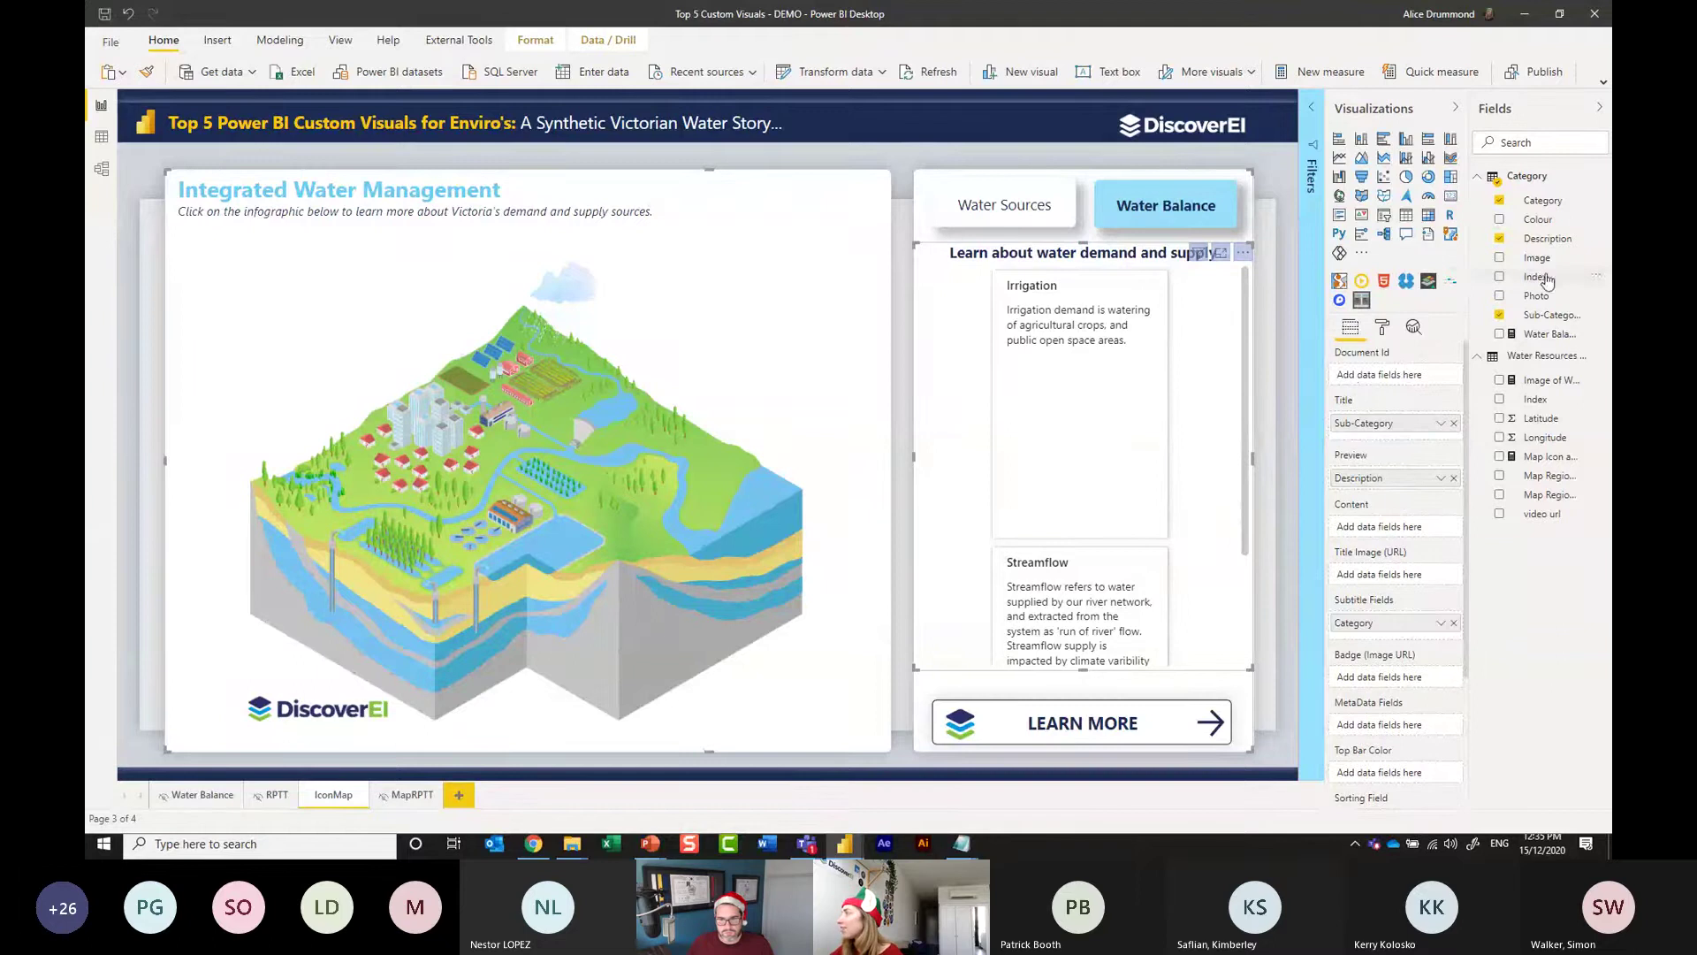
{"action": "left_click_drag", "start_coordinate": [1535, 277], "coordinate": [1392, 380]}
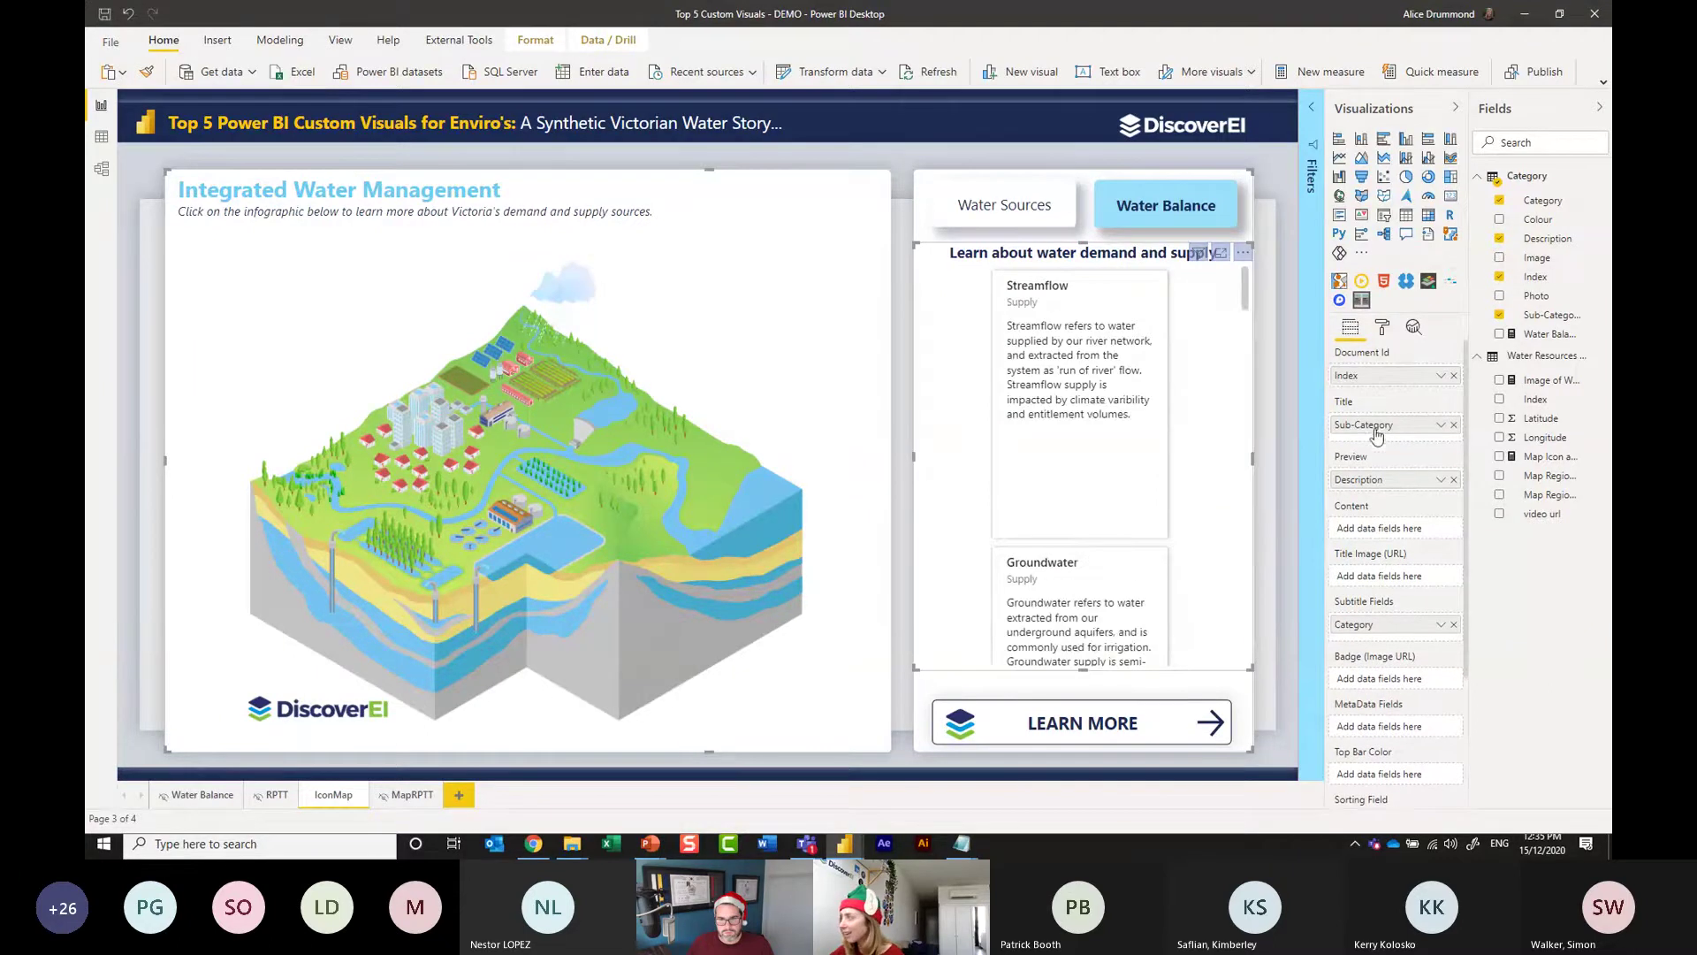
{"action": "left_click_drag", "start_coordinate": [1376, 482], "coordinate": [1386, 529]}
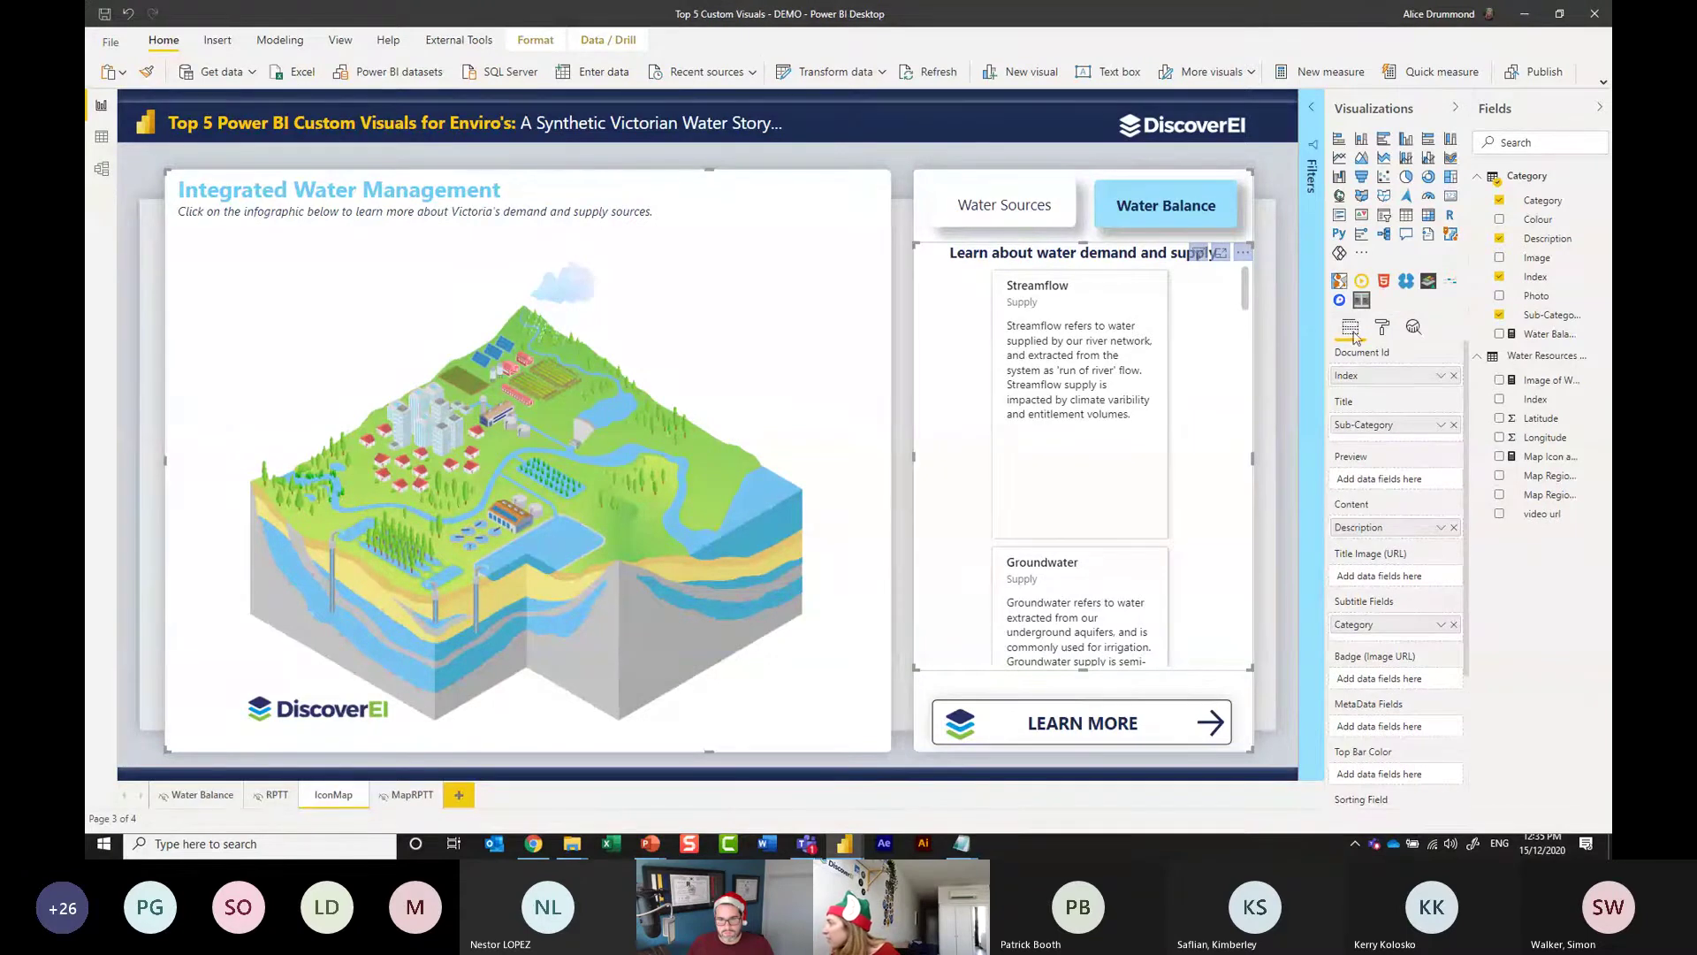
Change the Card Browser's card width from 200 to 150.
{"action": "left_click", "coordinate": [1382, 333]}
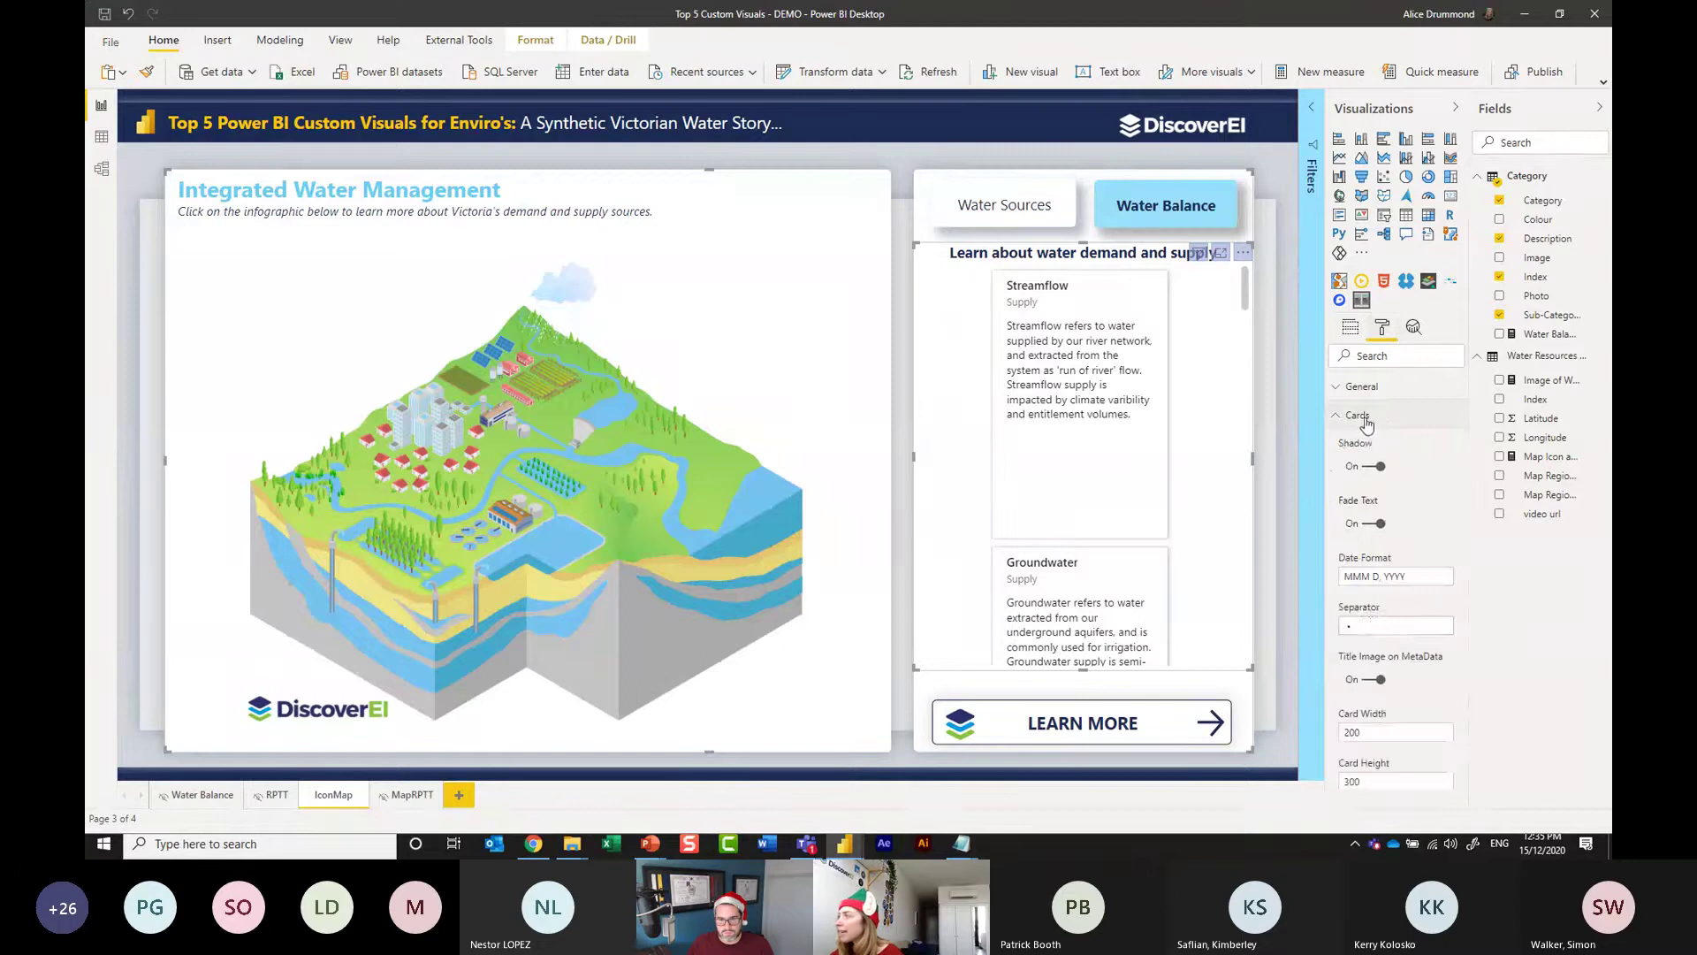
{"action": "double_click", "coordinate": [1375, 732]}
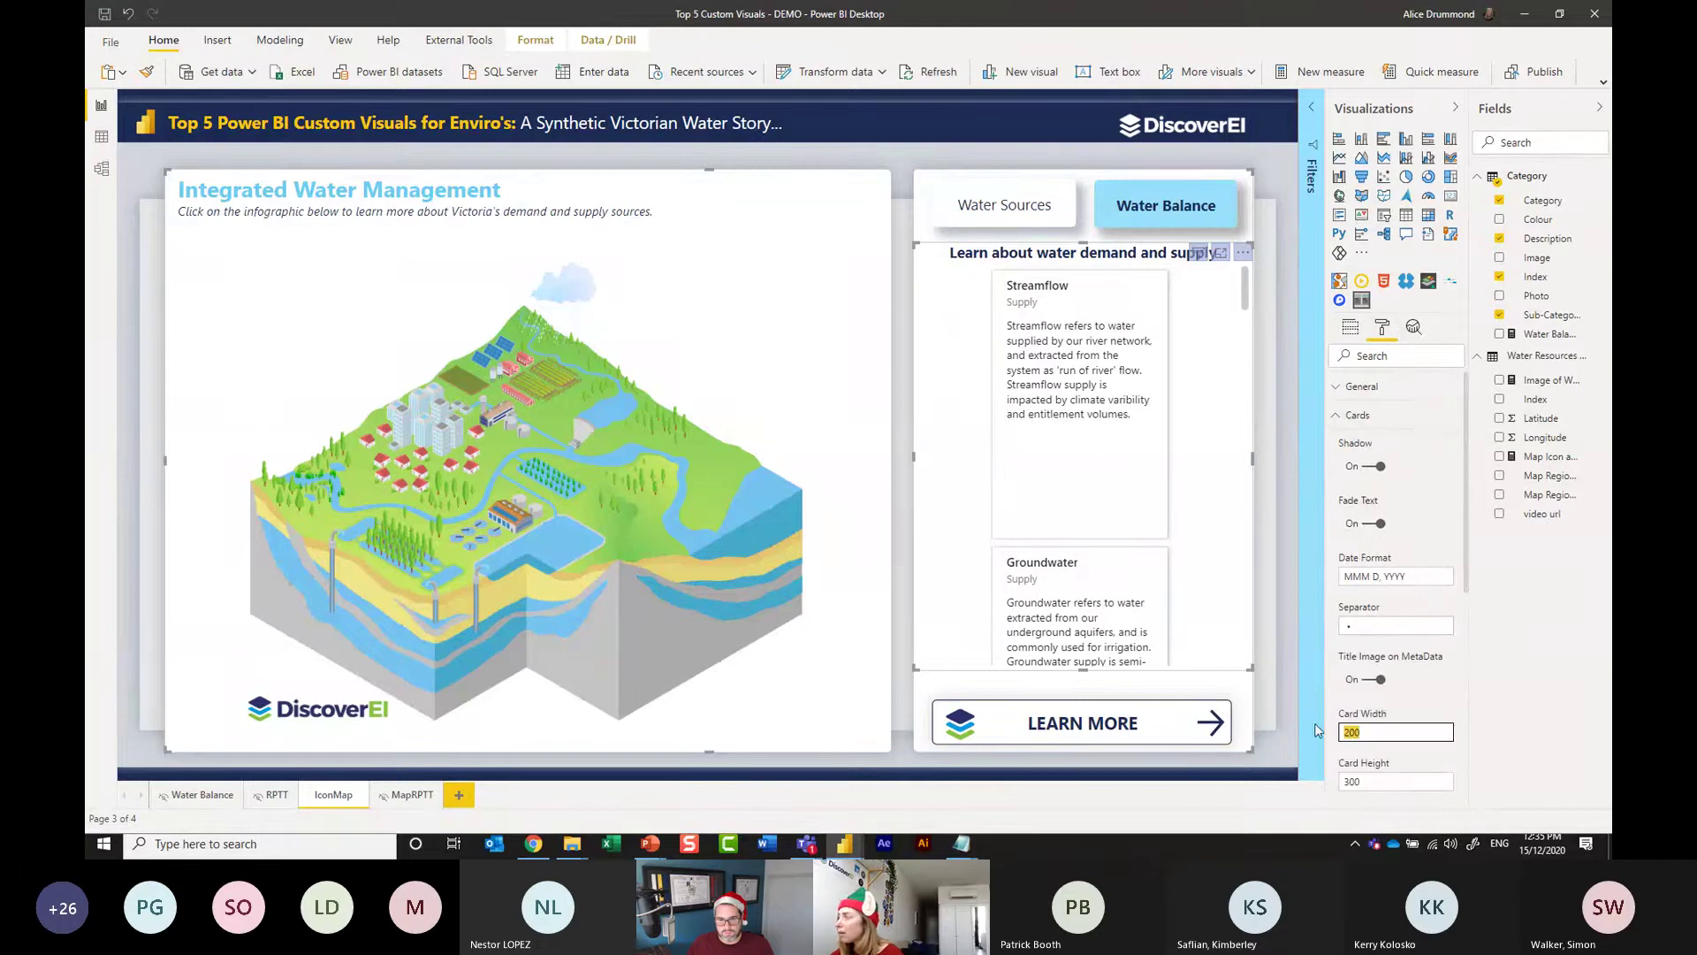
{"action": "type", "text": "150"}
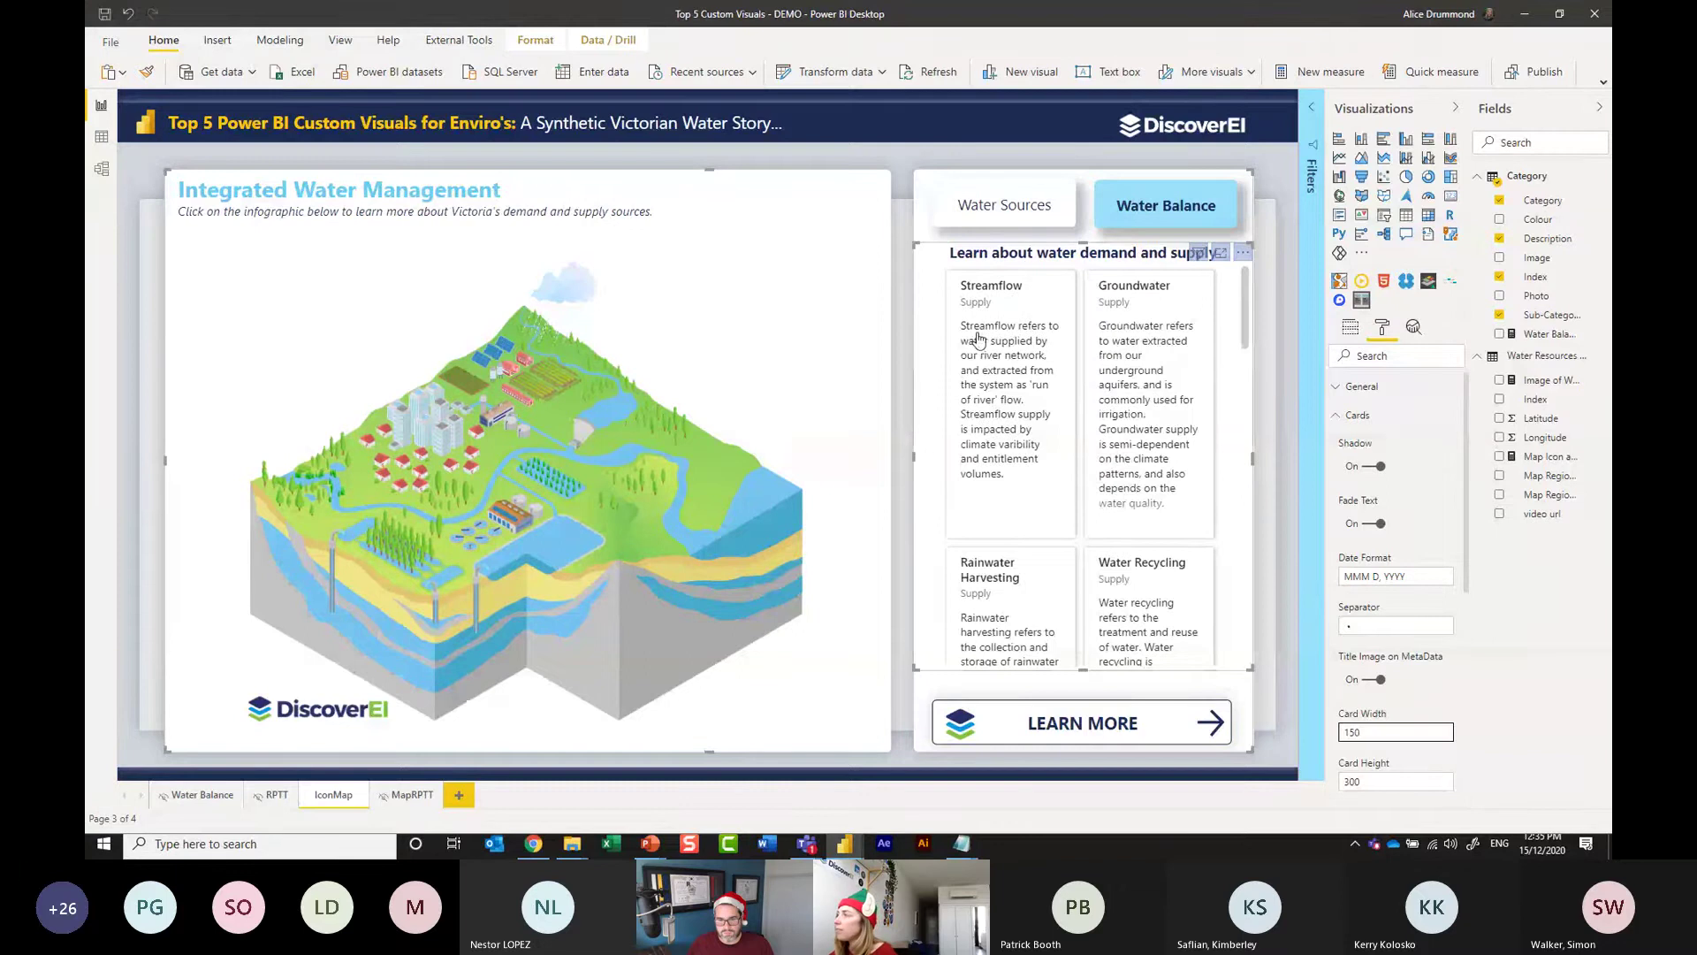
{"action": "scroll", "coordinate": [978, 339], "scroll_direction": "down", "scroll_amount": 15}
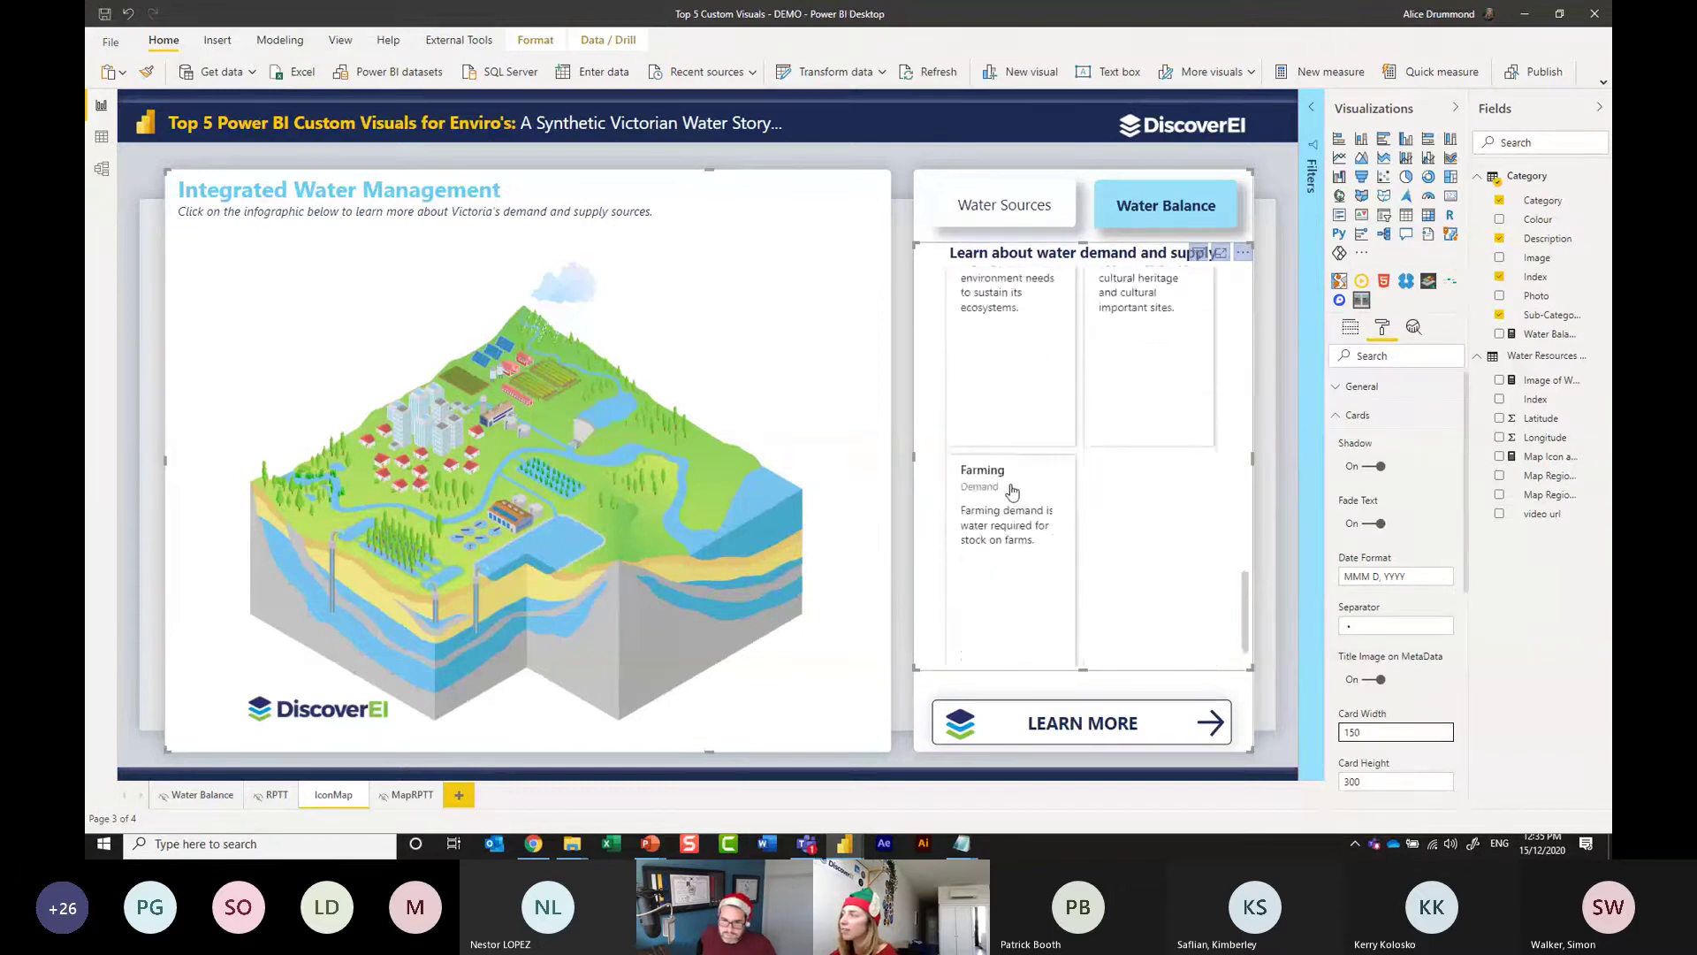
{"action": "scroll", "coordinate": [1012, 491], "scroll_direction": "up", "scroll_amount": 15}
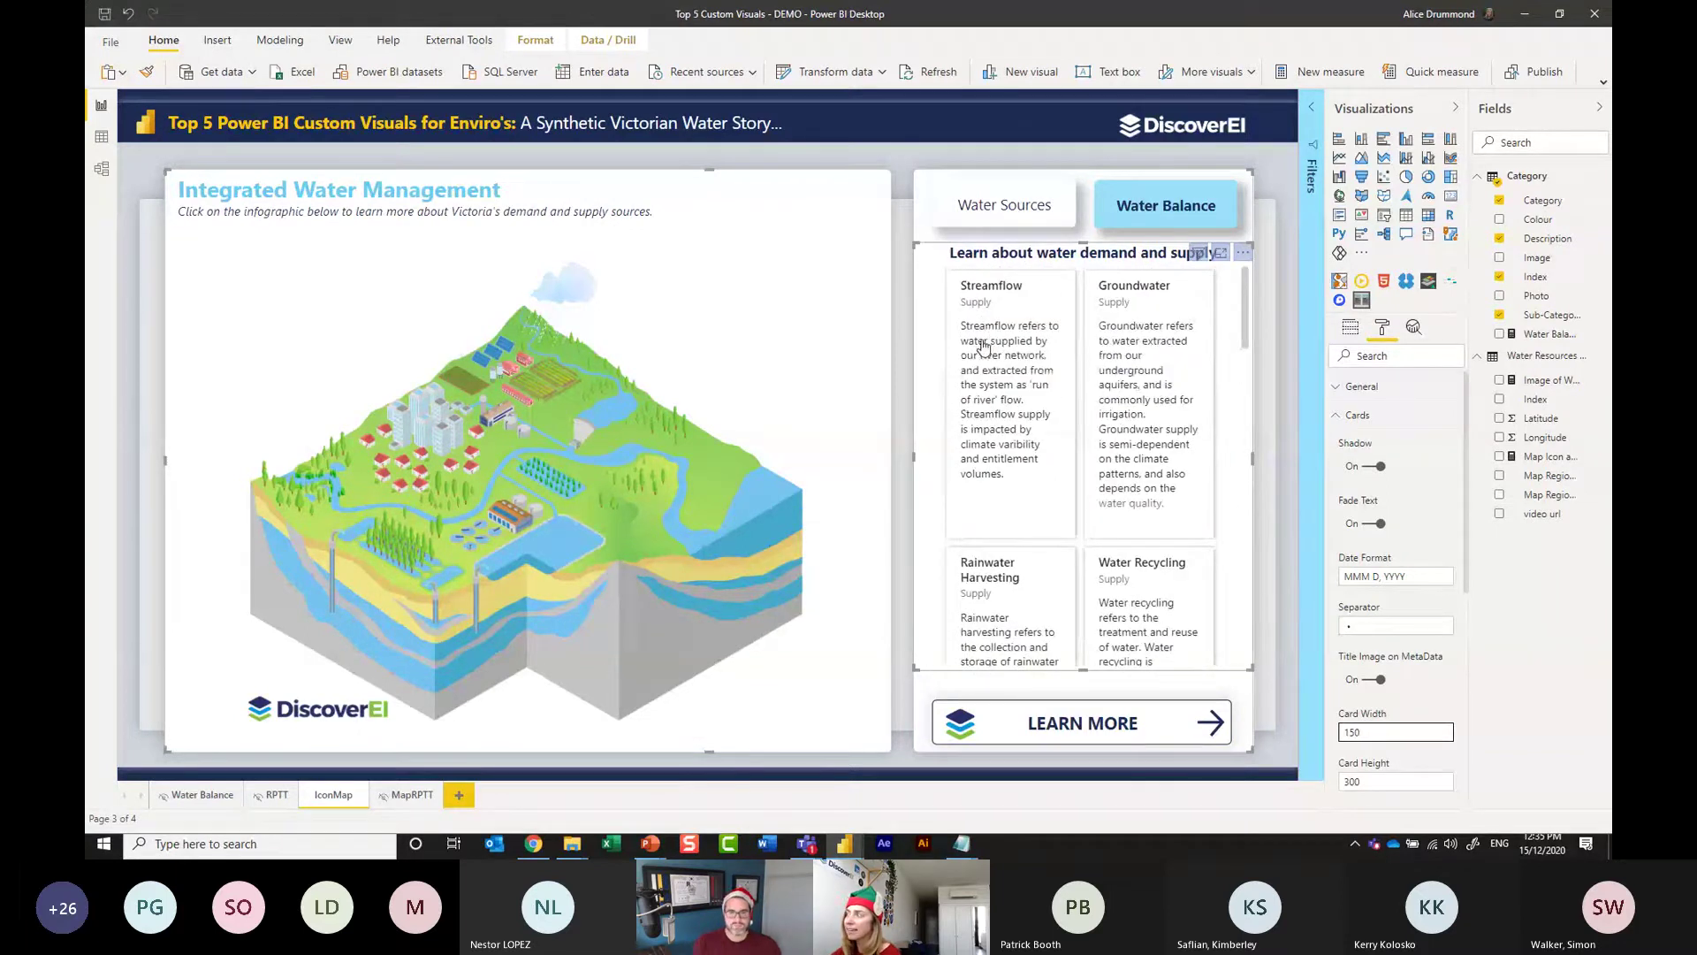
{"action": "mouse_move", "coordinate": [989, 338]}
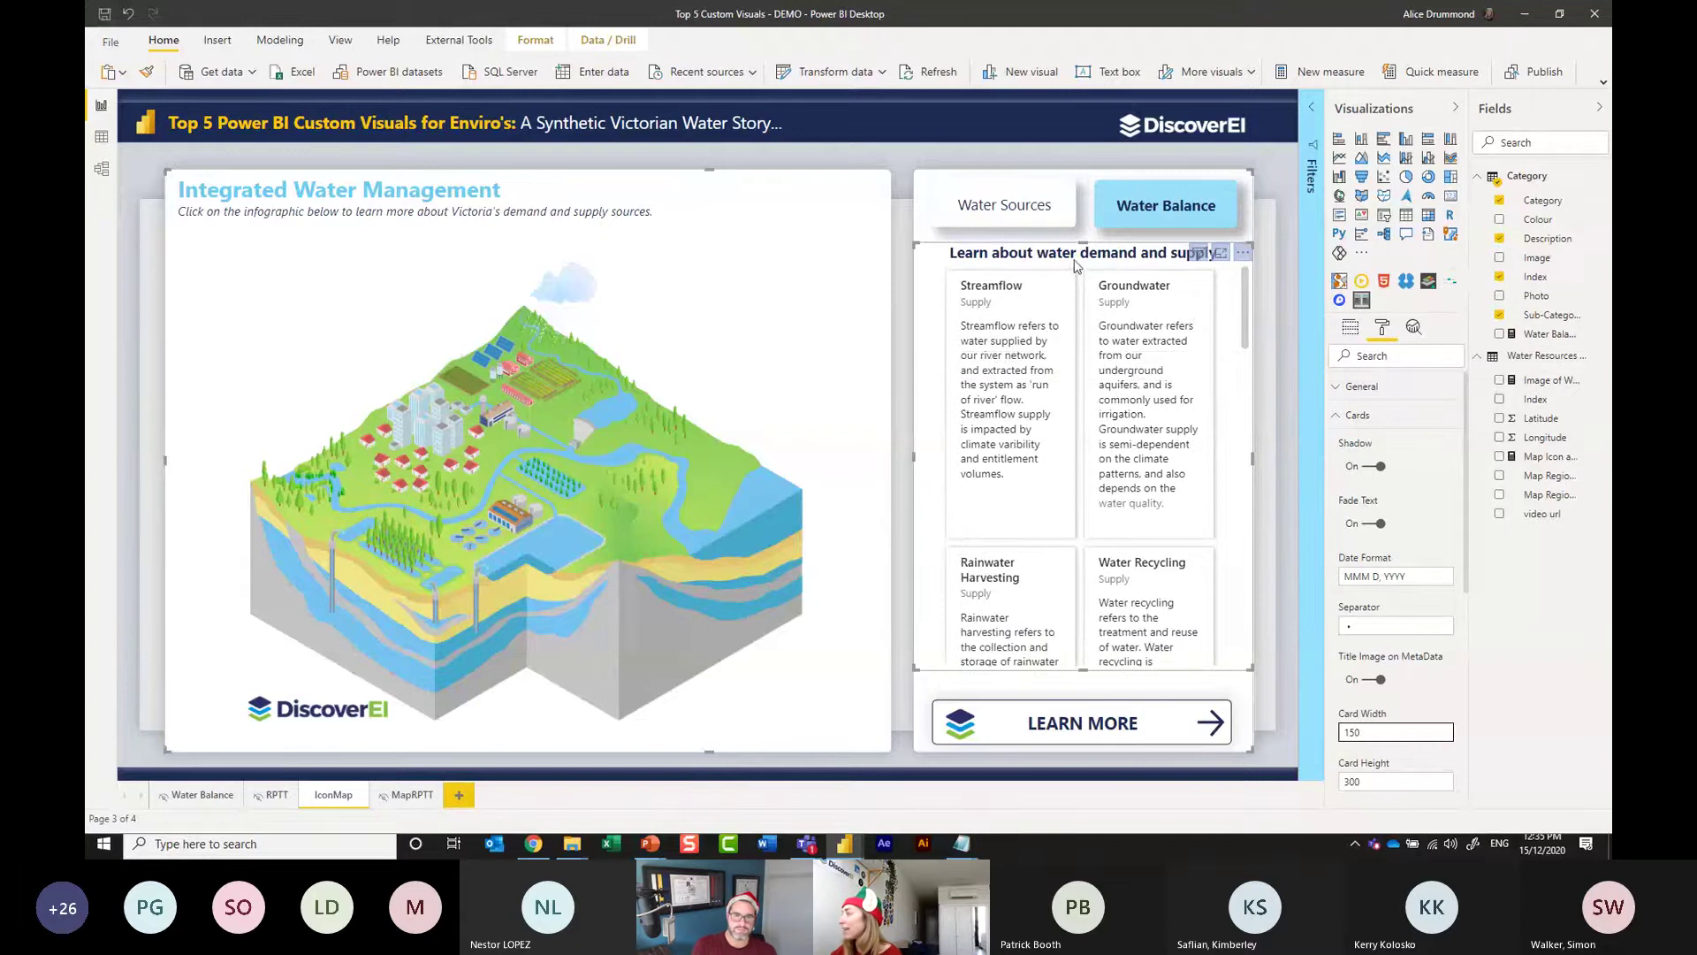
Add Photo as the card image, Image as the badge and Colour as the top bar color.
{"action": "left_click", "coordinate": [1351, 328]}
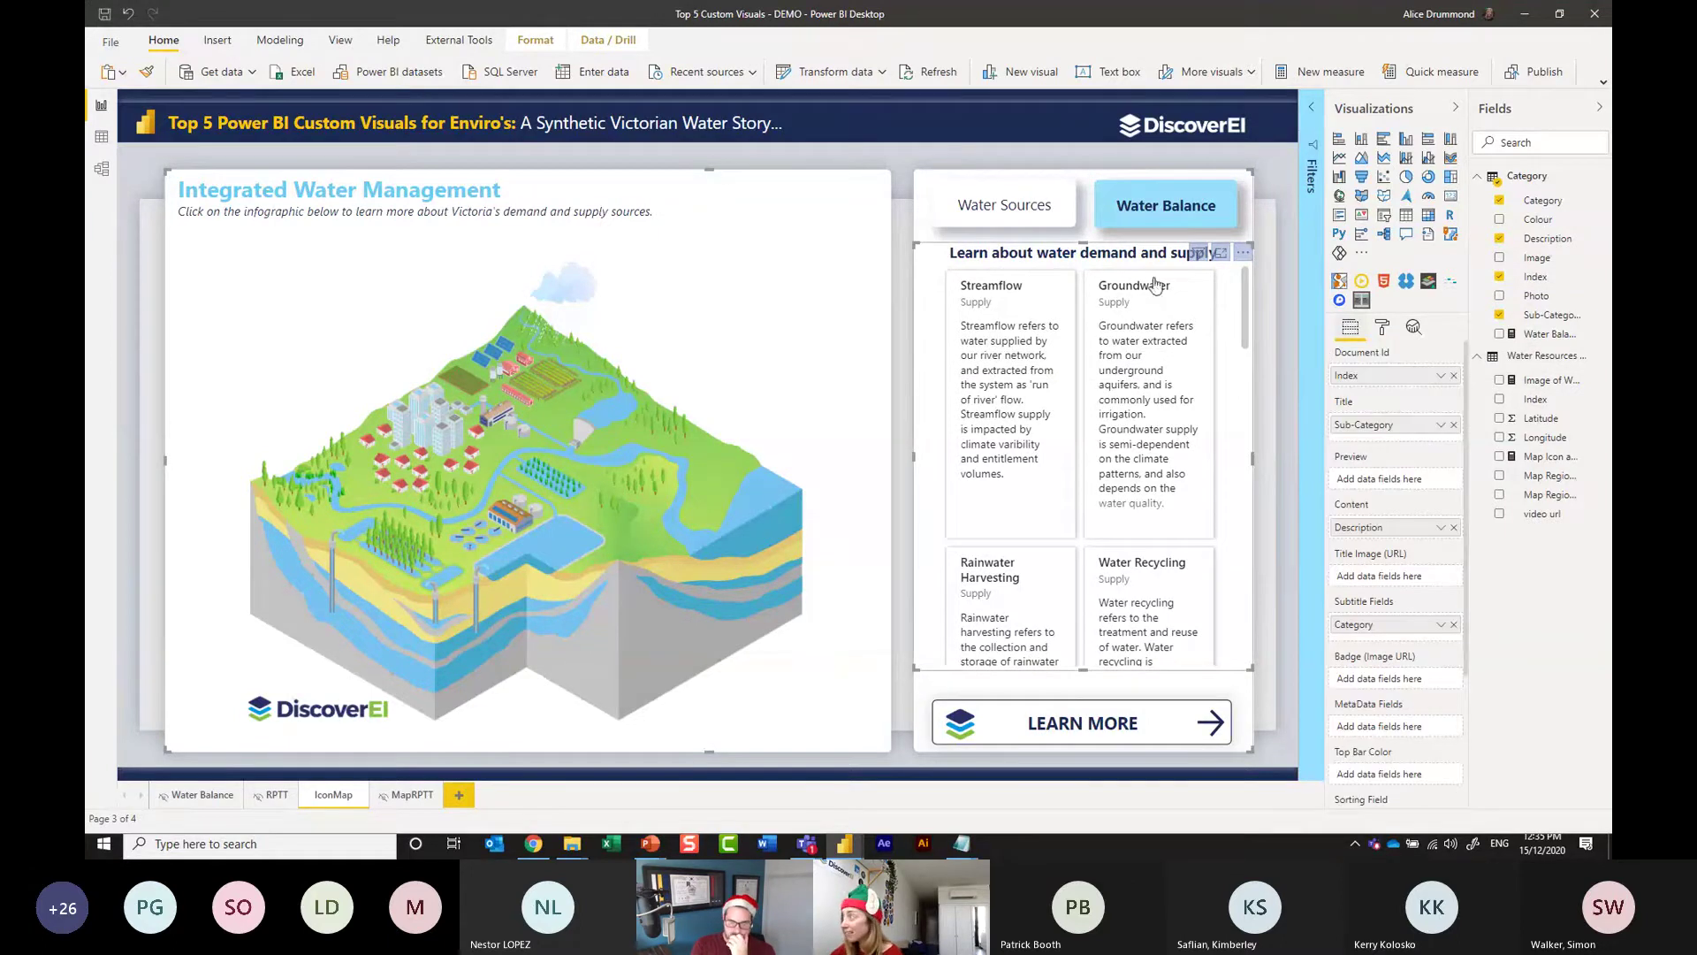
{"action": "left_click_drag", "start_coordinate": [1555, 295], "coordinate": [1393, 583]}
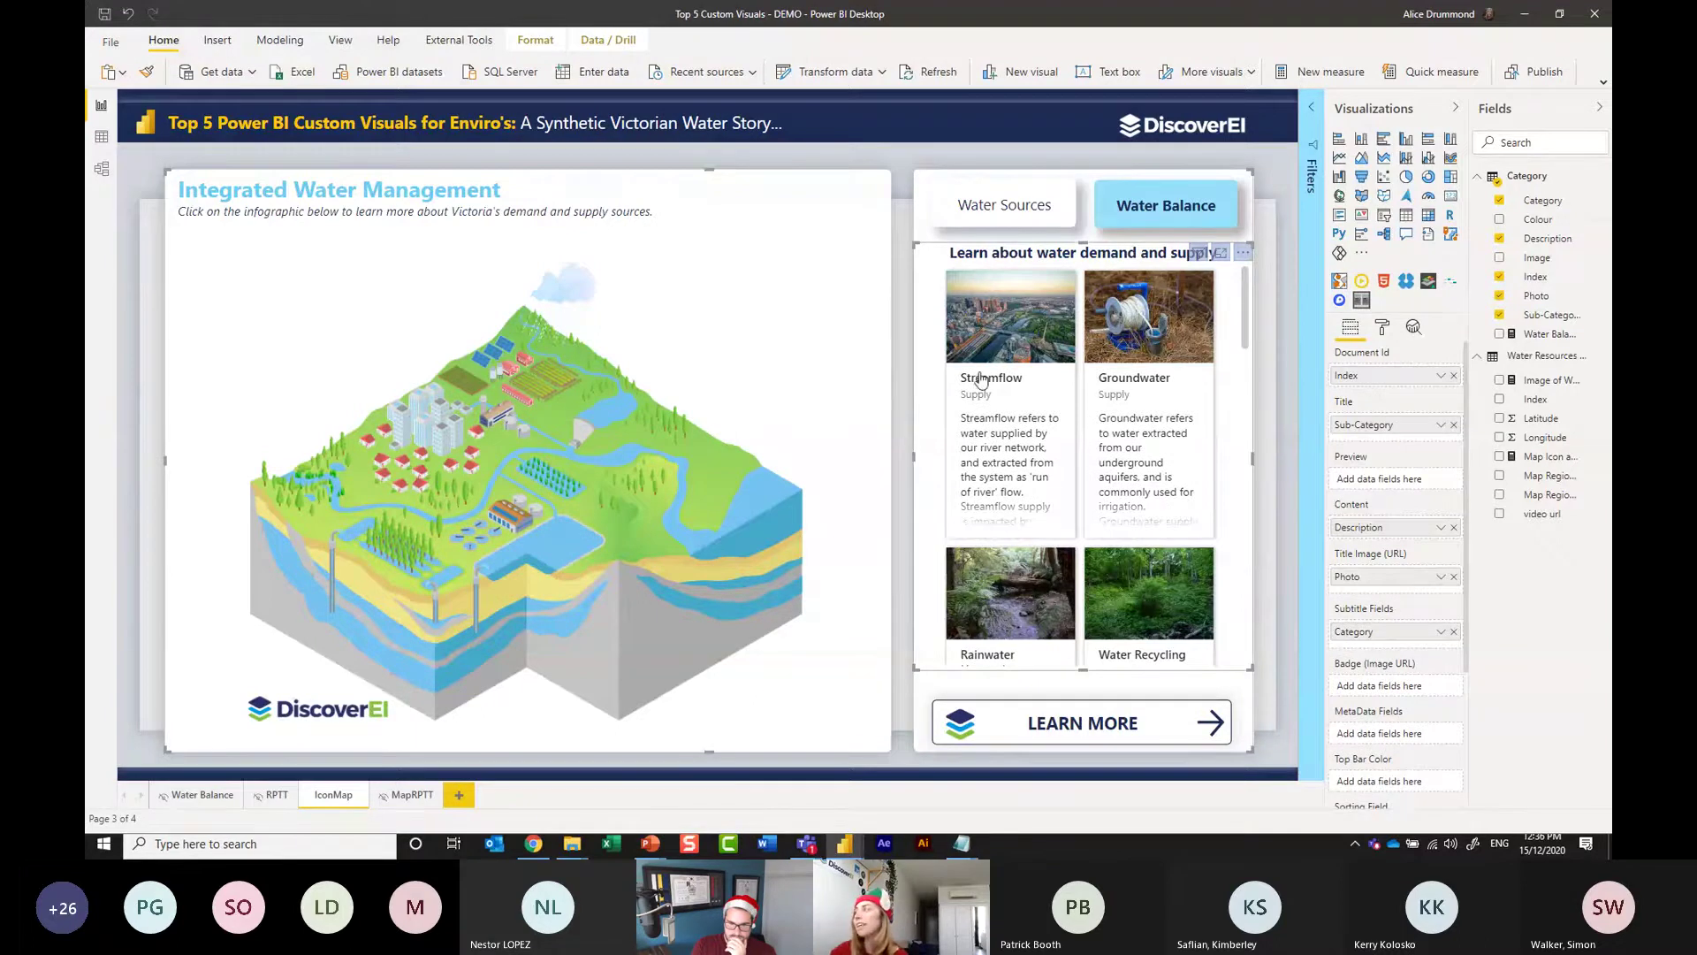
{"action": "scroll", "coordinate": [1027, 347], "scroll_direction": "down", "scroll_amount": 5}
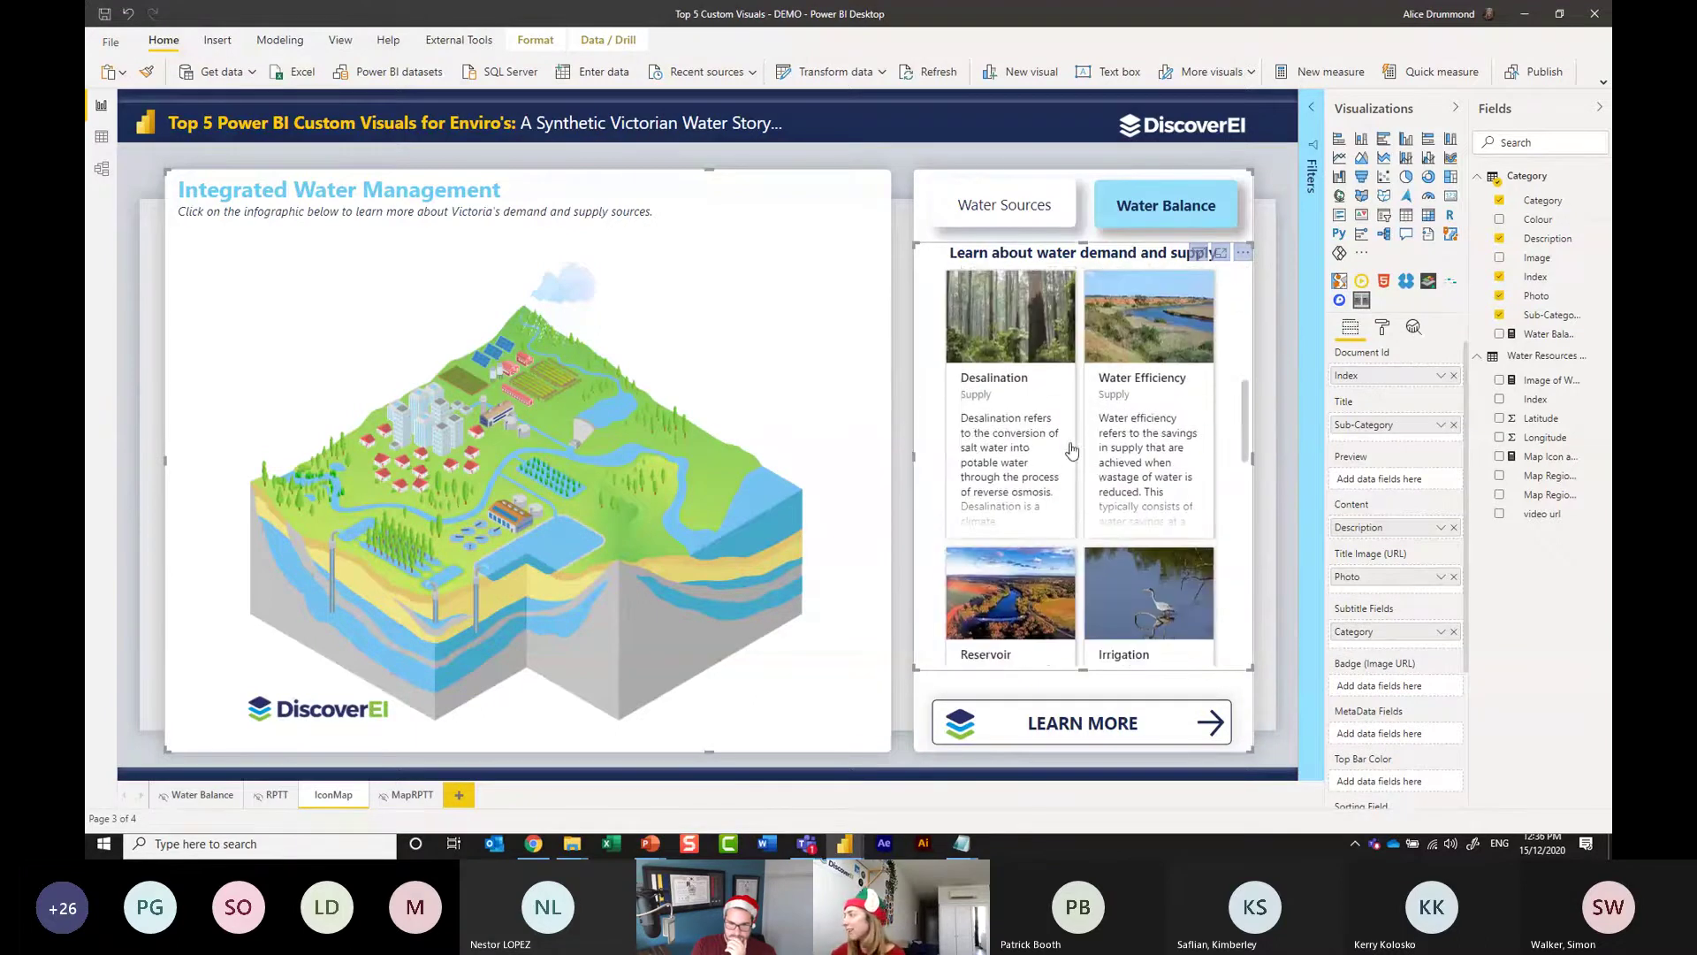
{"action": "scroll", "coordinate": [1071, 451], "scroll_direction": "down", "scroll_amount": 2}
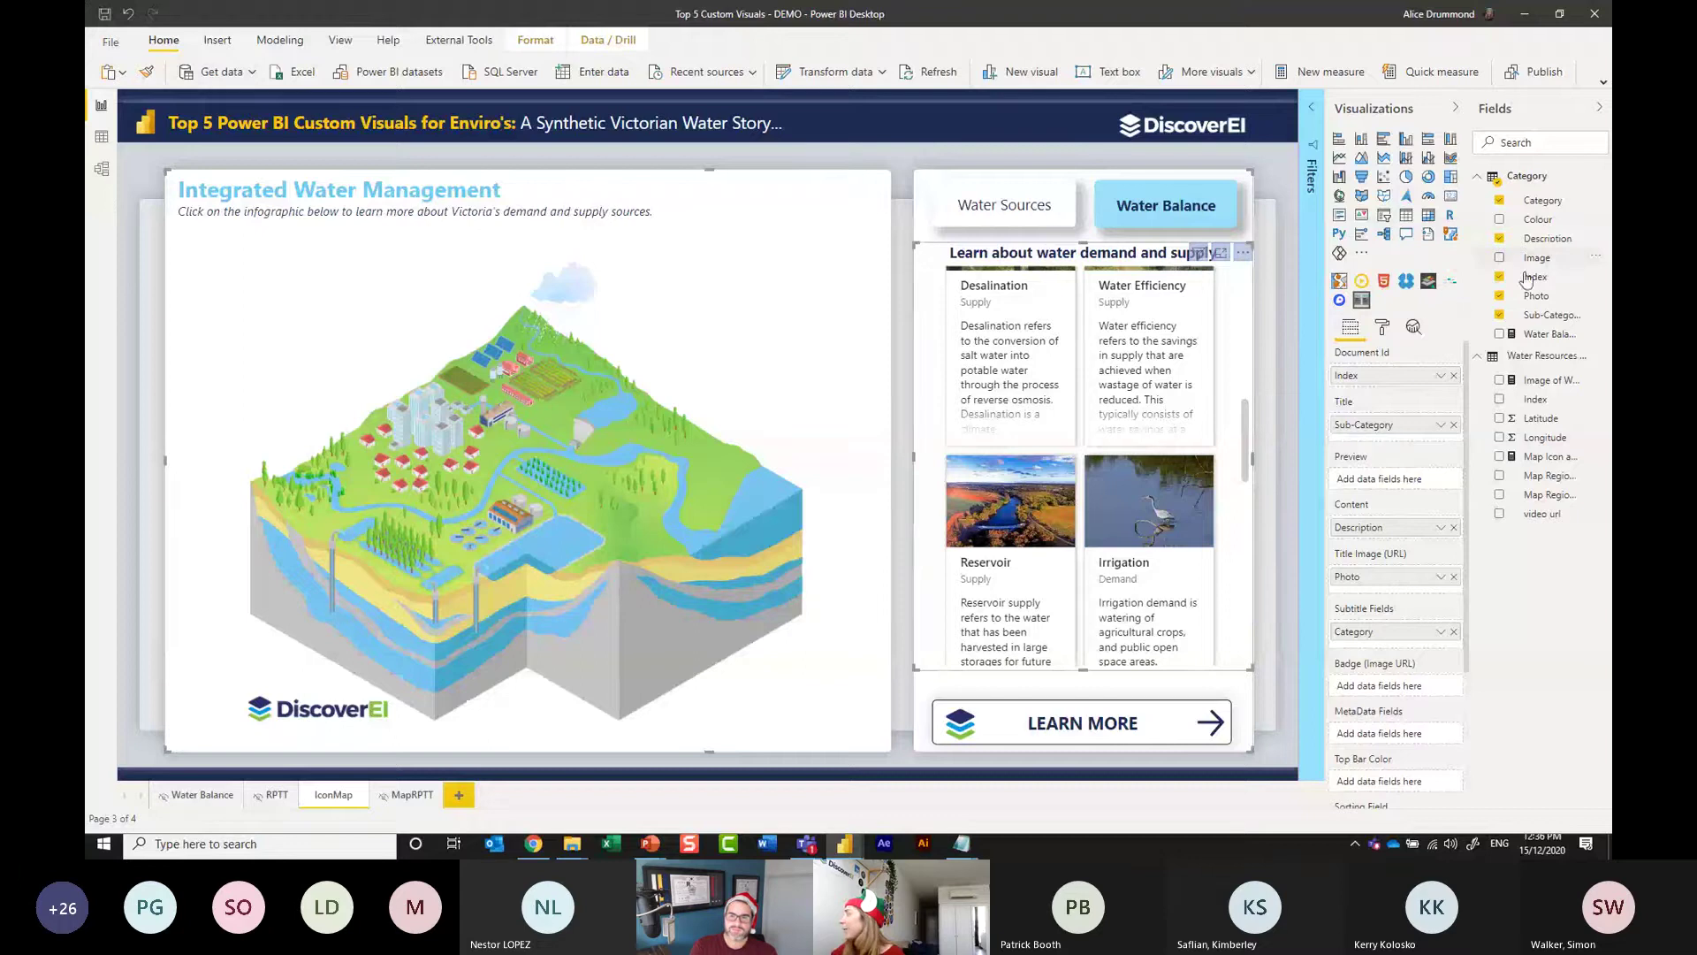
{"action": "left_click_drag", "start_coordinate": [1536, 257], "coordinate": [1359, 690]}
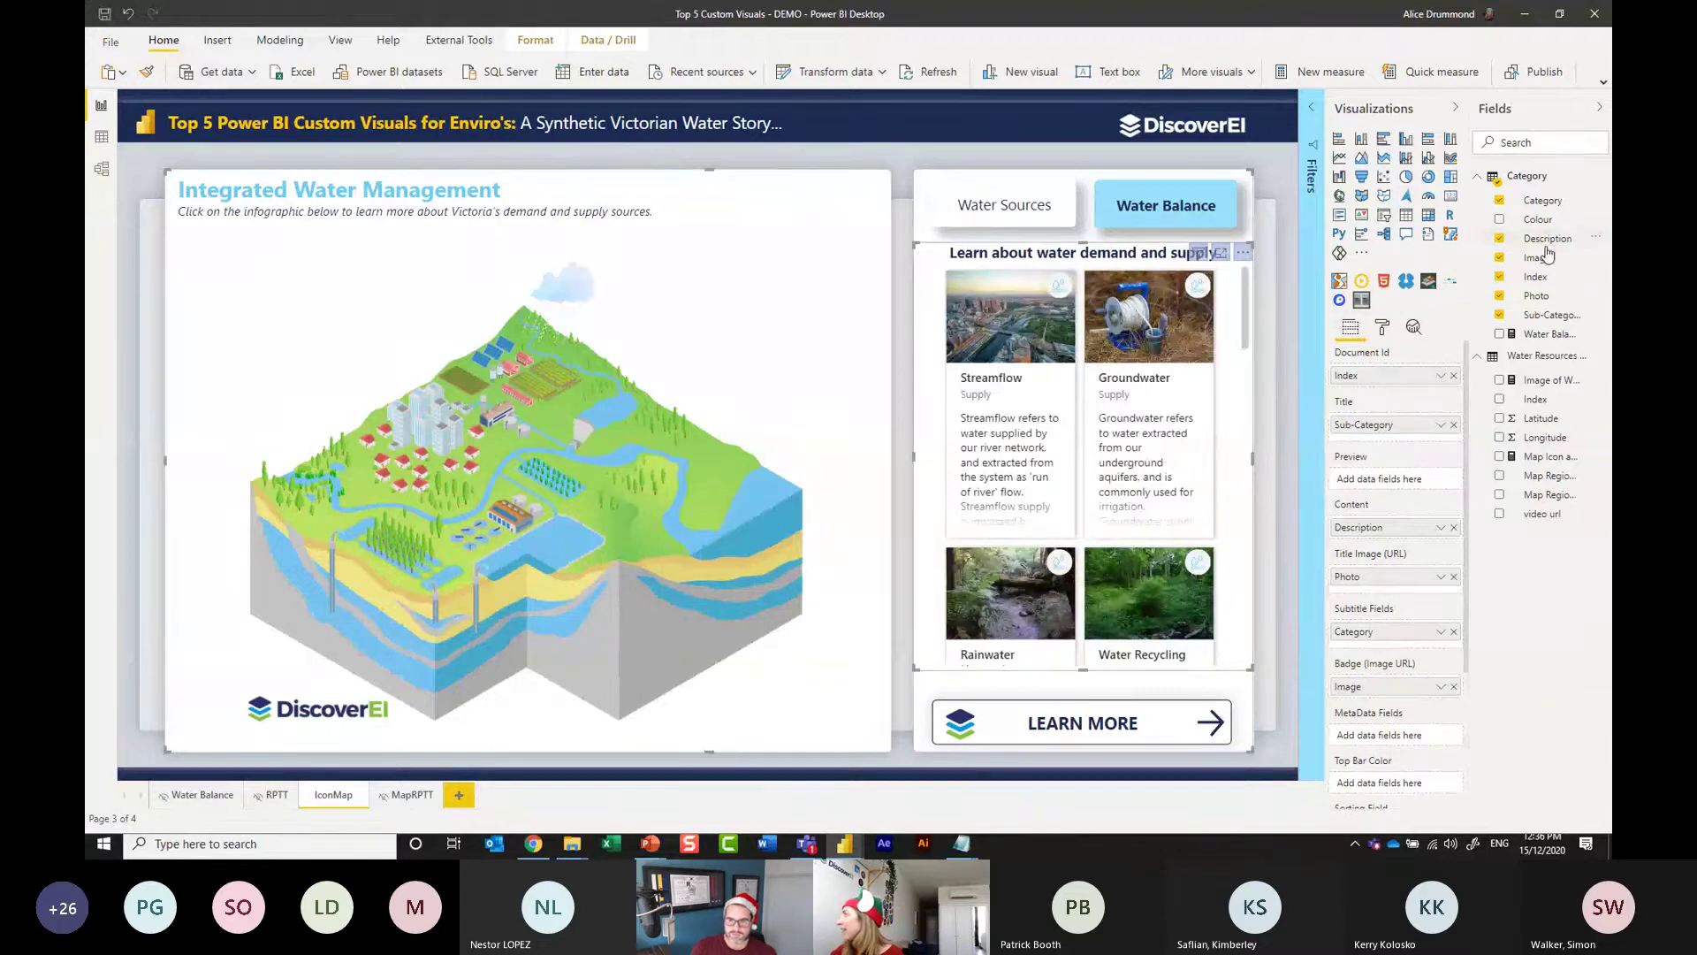
{"action": "left_click_drag", "start_coordinate": [1540, 220], "coordinate": [1393, 783]}
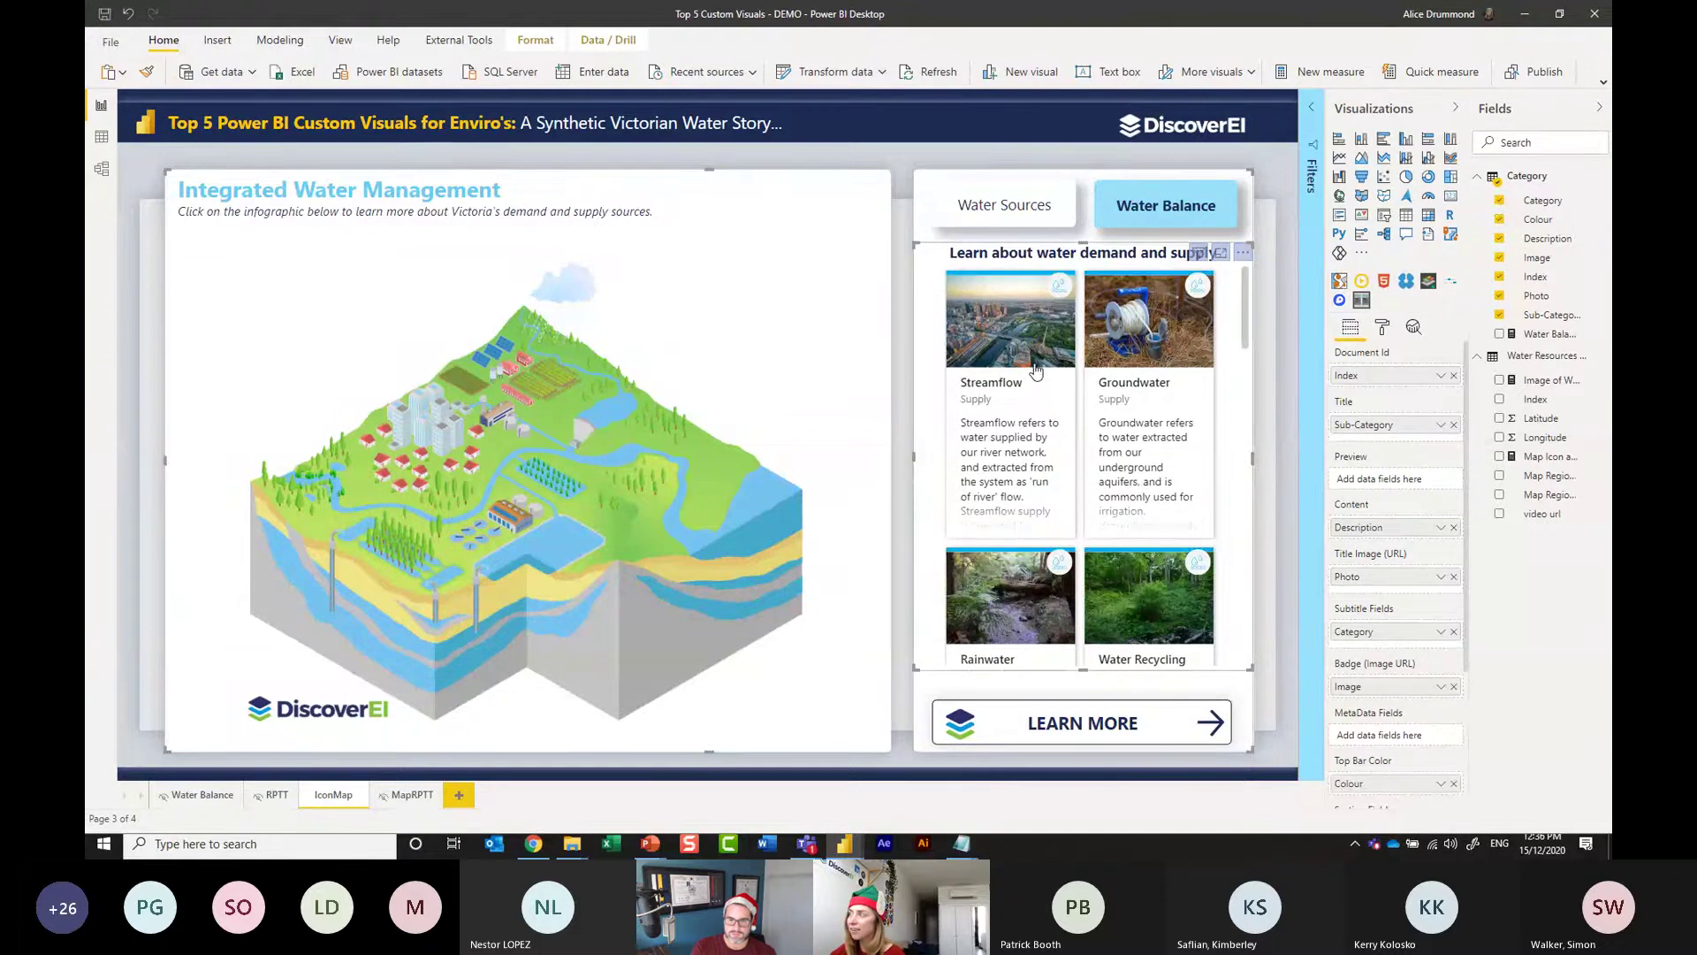
{"action": "scroll", "coordinate": [1014, 358], "scroll_direction": "down", "scroll_amount": 3}
{"action": "scroll", "coordinate": [1015, 358], "scroll_direction": "down", "scroll_amount": 5}
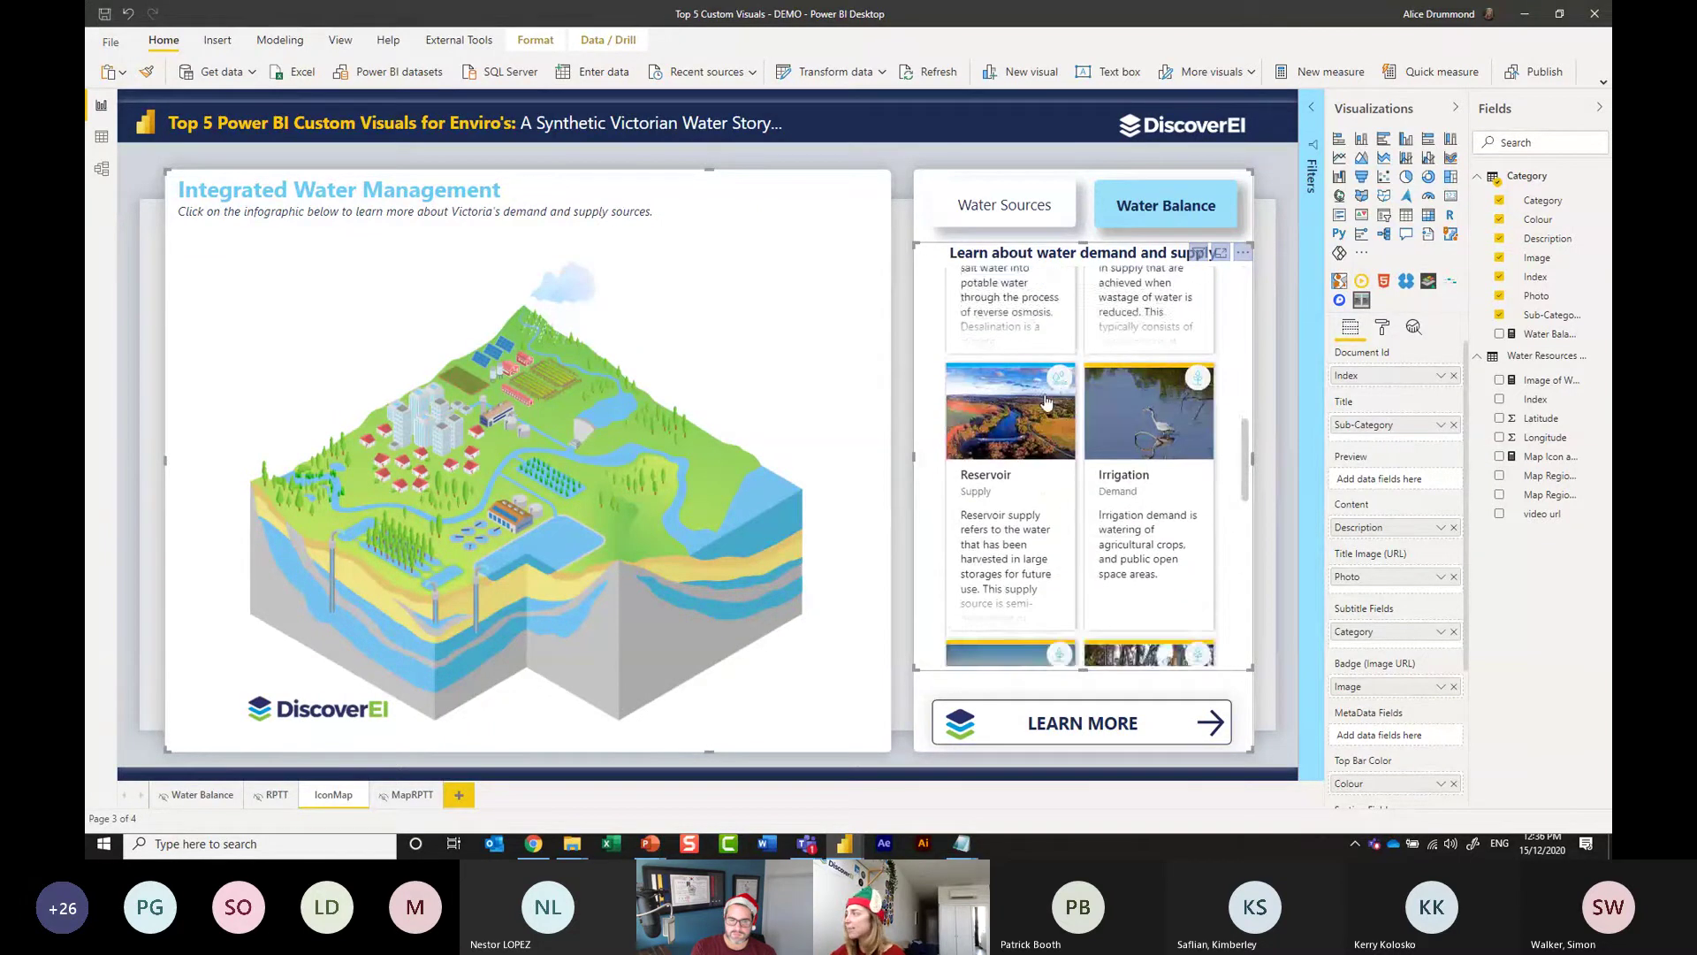
{"action": "scroll", "coordinate": [993, 531], "scroll_direction": "down", "scroll_amount": 2}
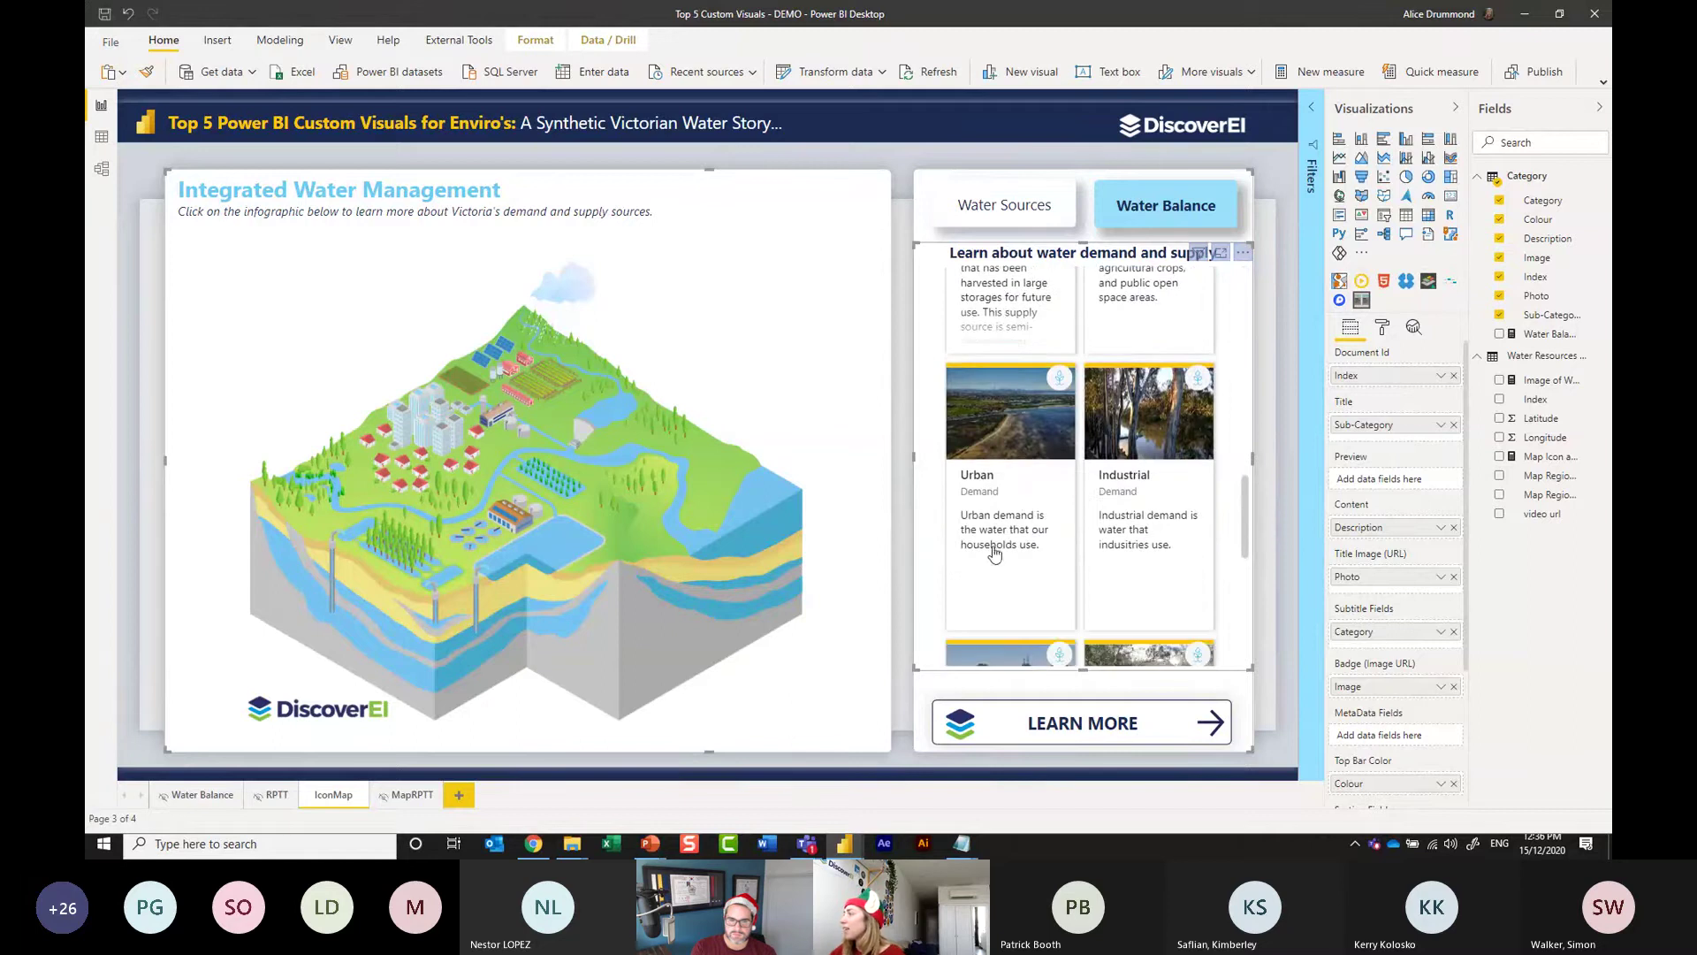
{"action": "left_click", "coordinate": [1017, 495]}
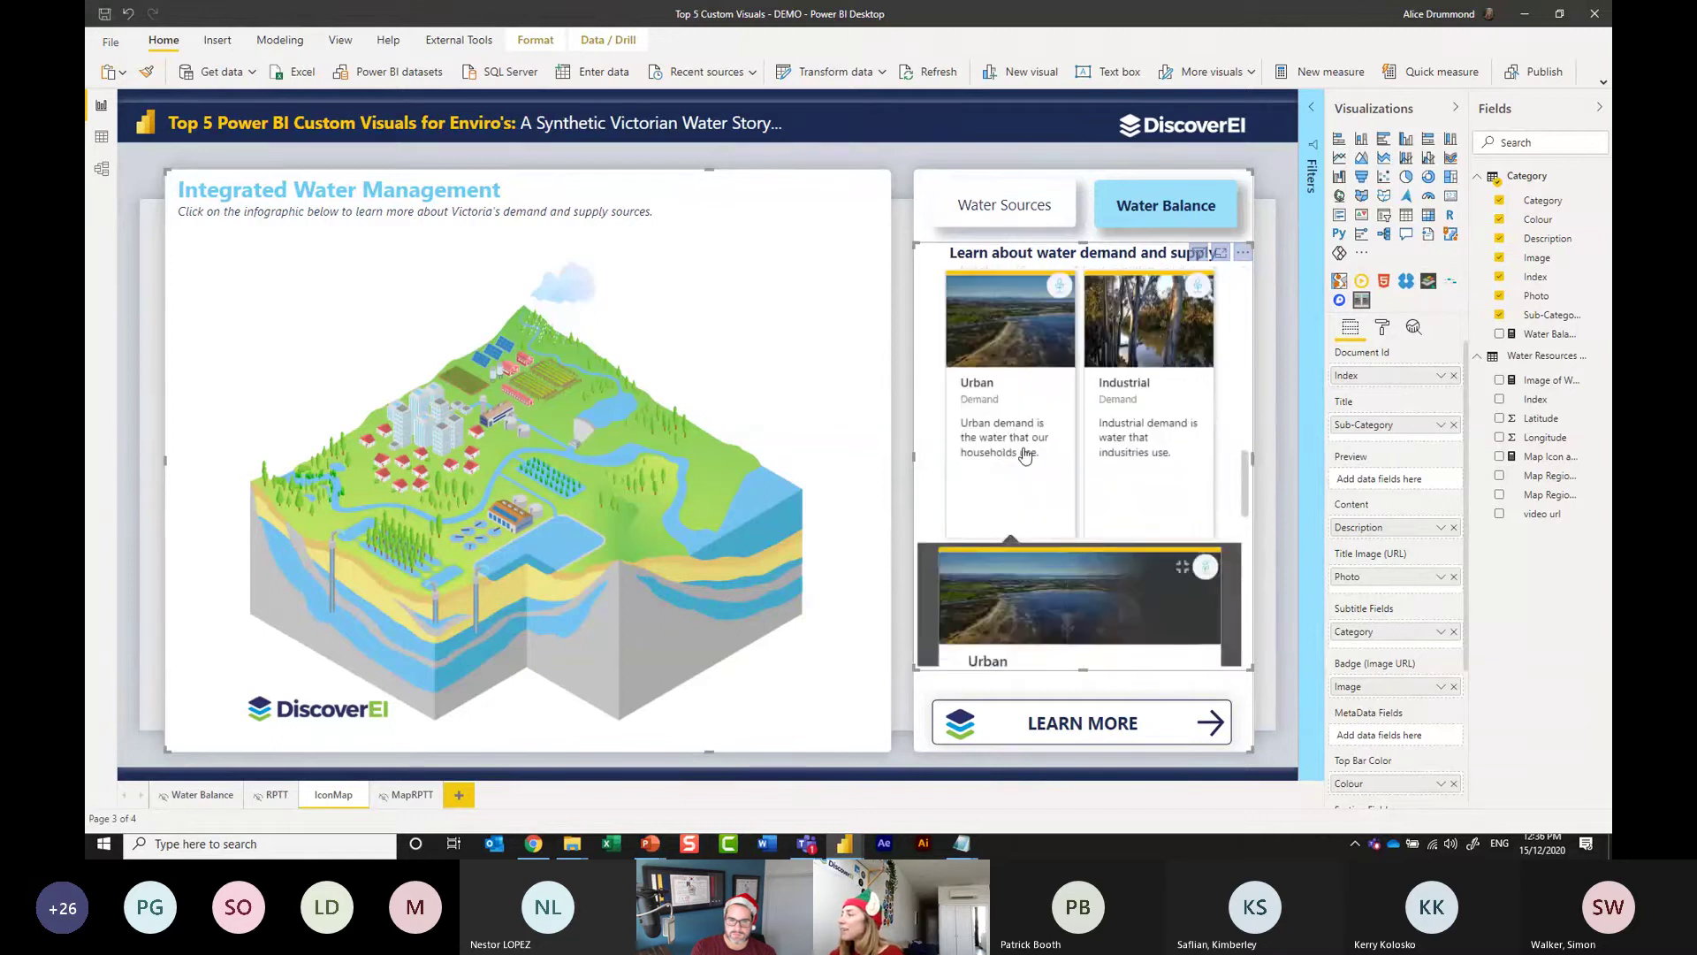
{"action": "scroll", "coordinate": [1026, 455], "scroll_direction": "down", "scroll_amount": 2}
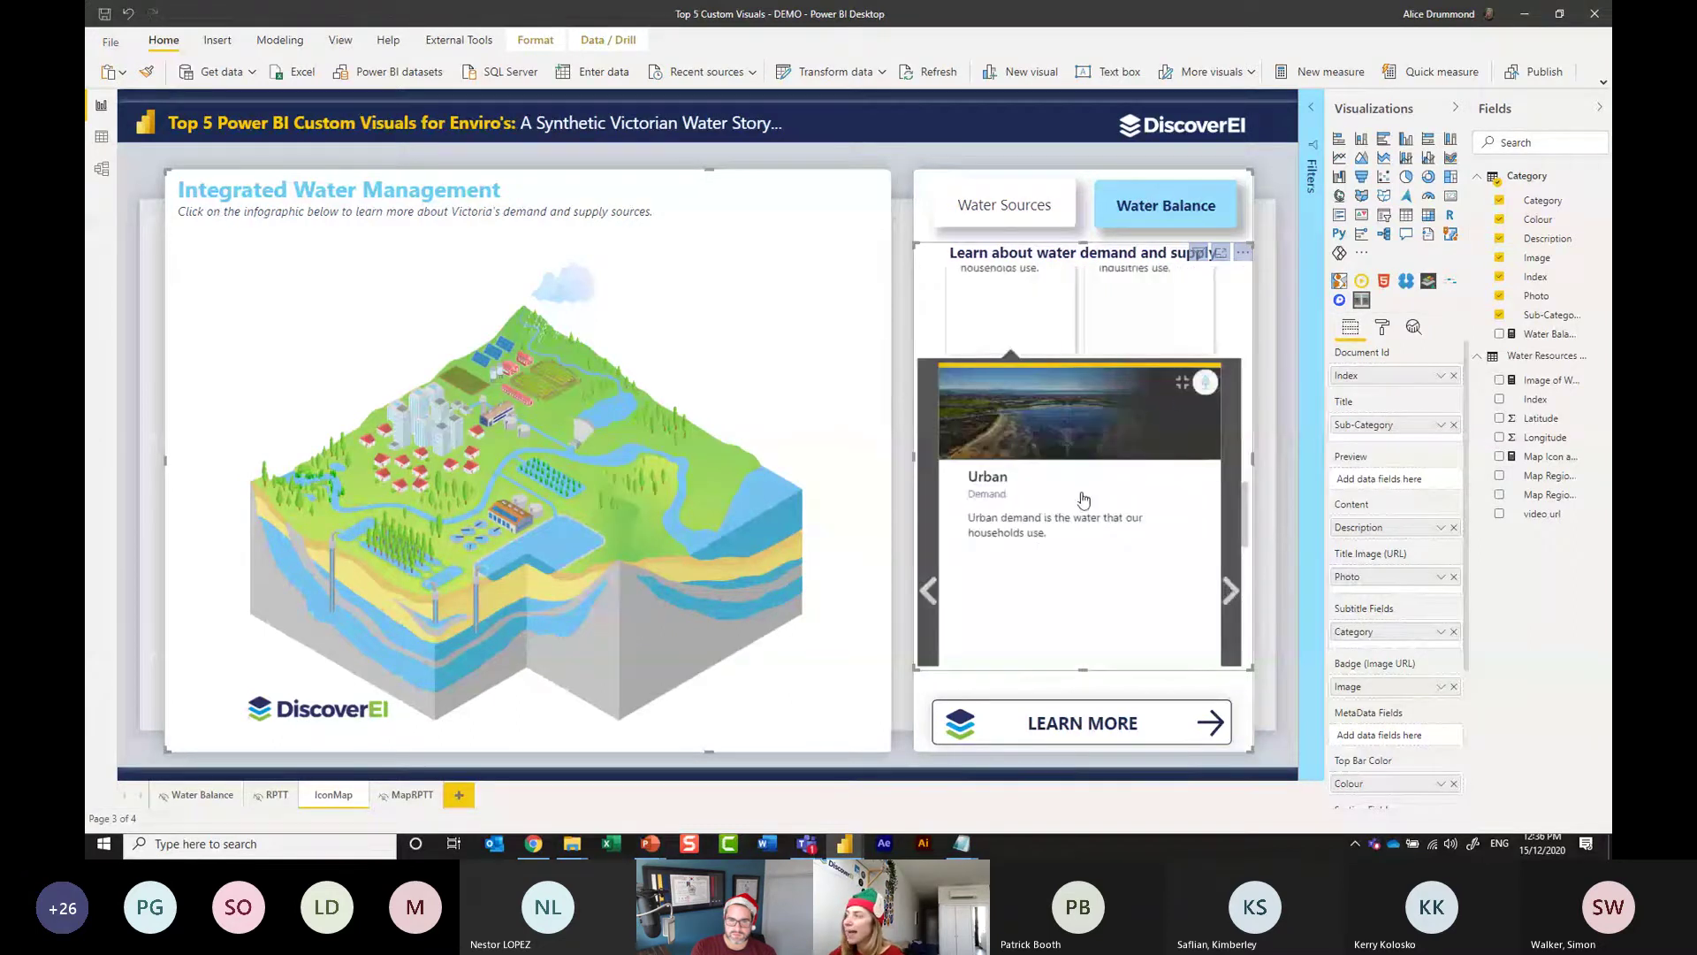
{"action": "left_click", "coordinate": [1184, 395]}
{"action": "scroll", "coordinate": [1014, 466], "scroll_direction": "up", "scroll_amount": 5}
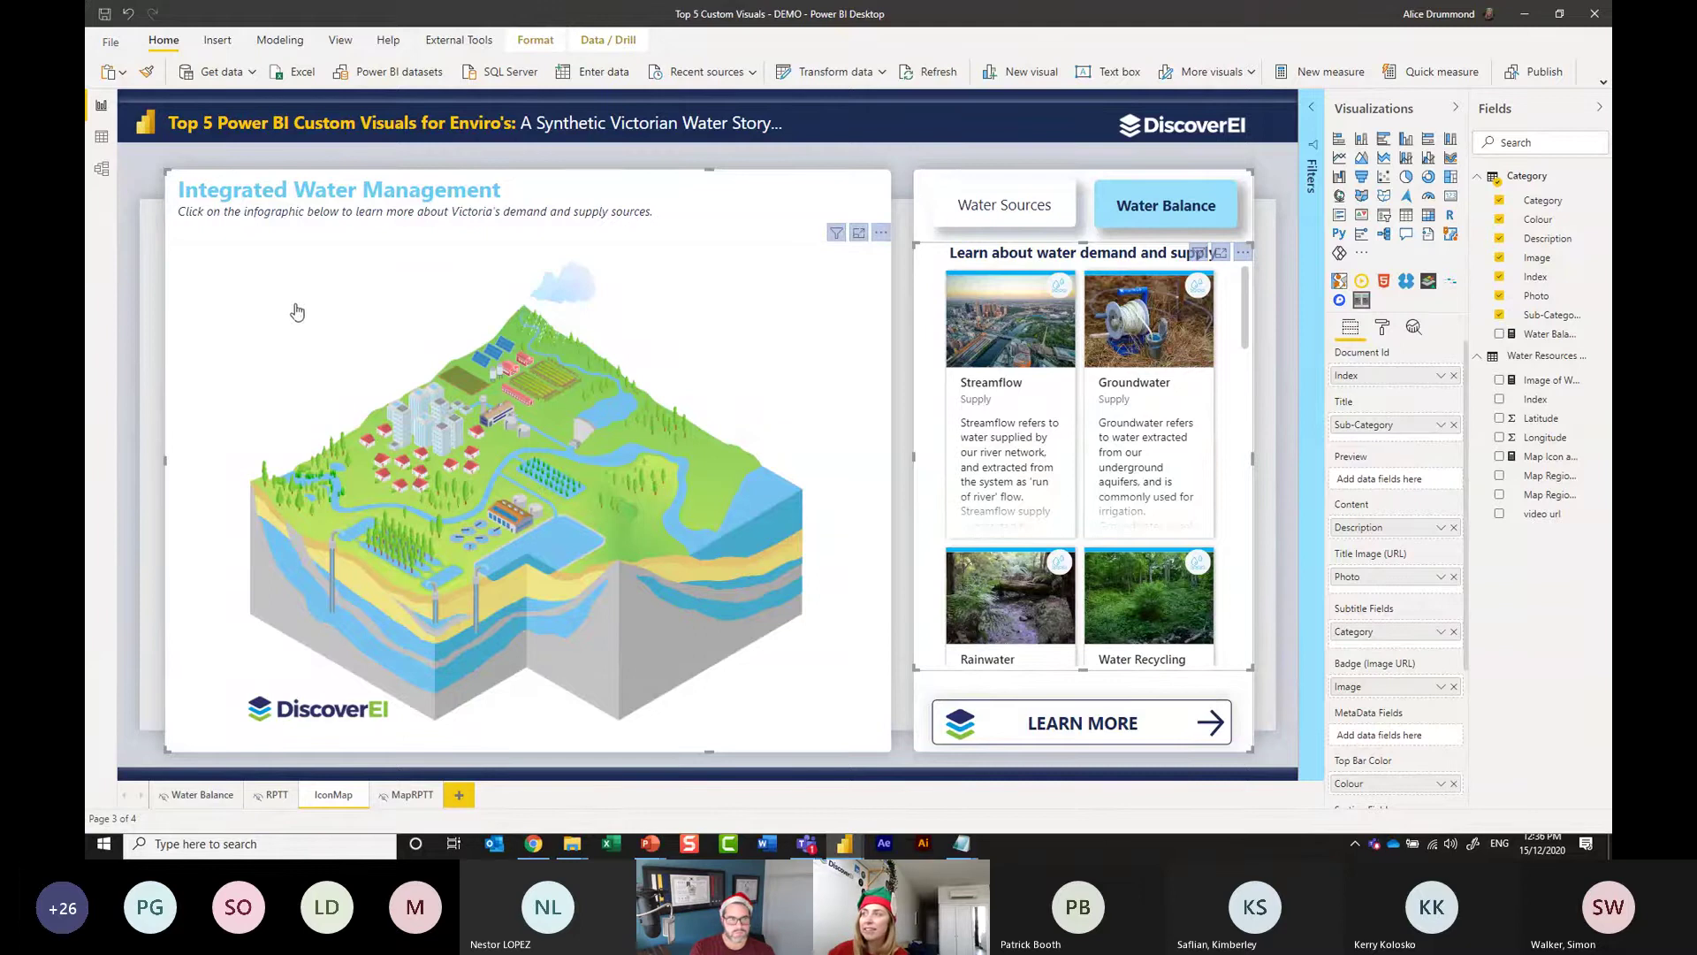
Convert the infographic visual into a Synoptic Panel by OKViz.
{"action": "left_click", "coordinate": [358, 287]}
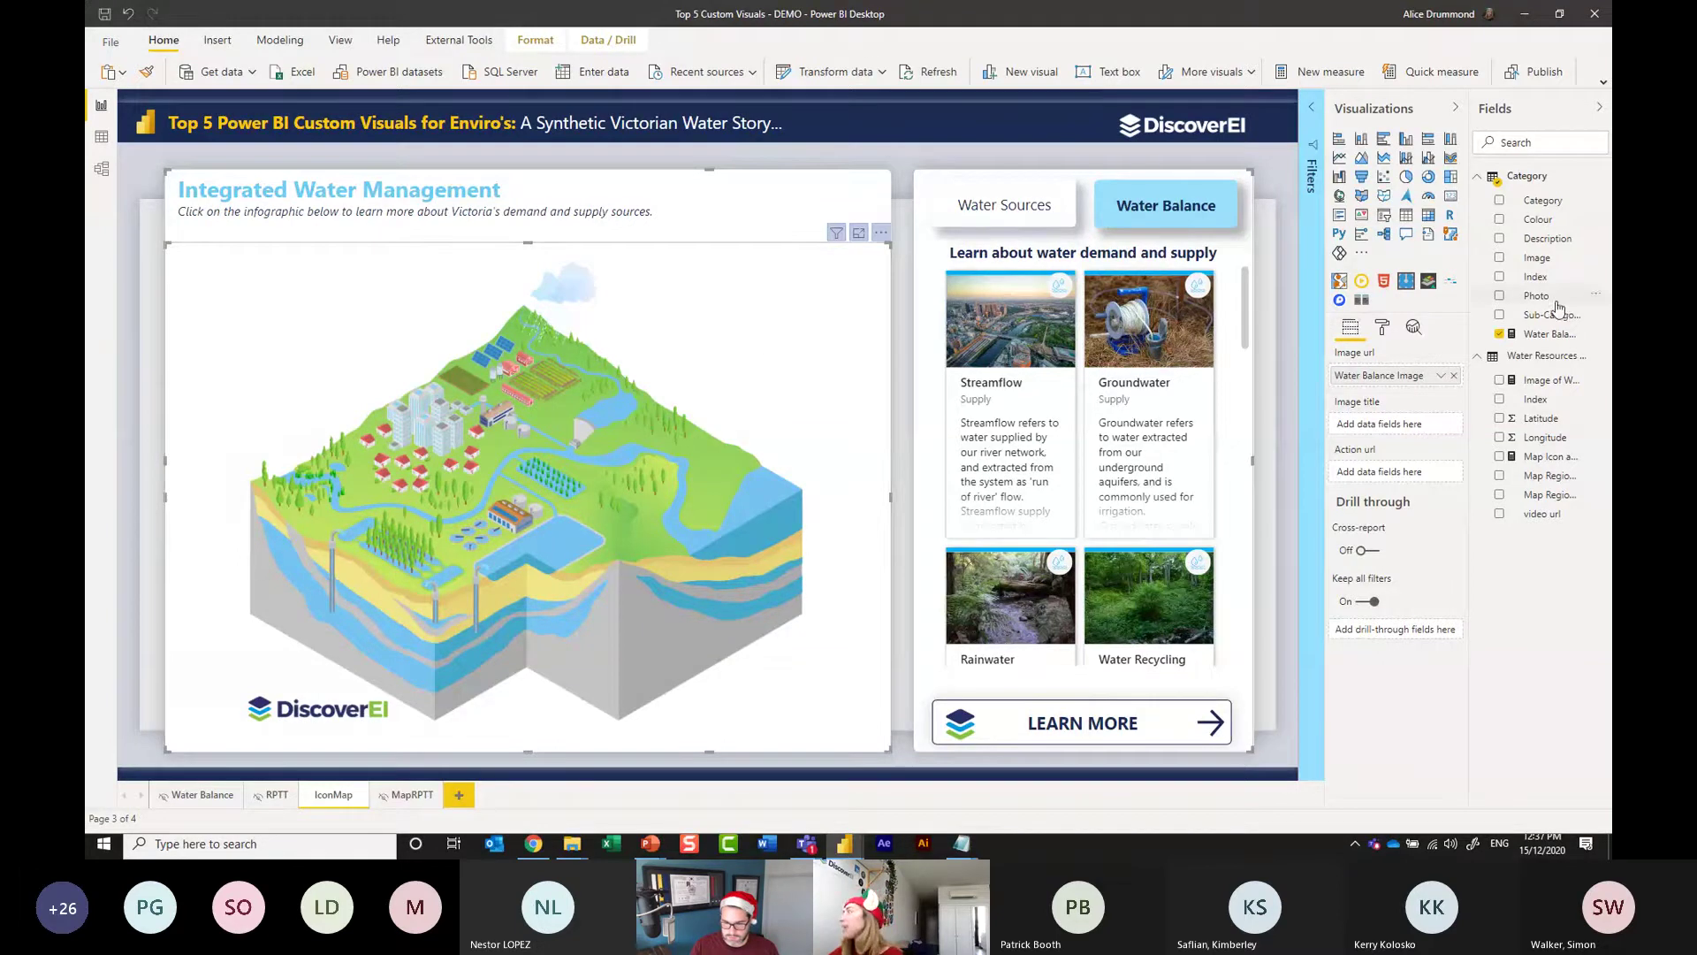
{"action": "left_click", "coordinate": [1429, 283]}
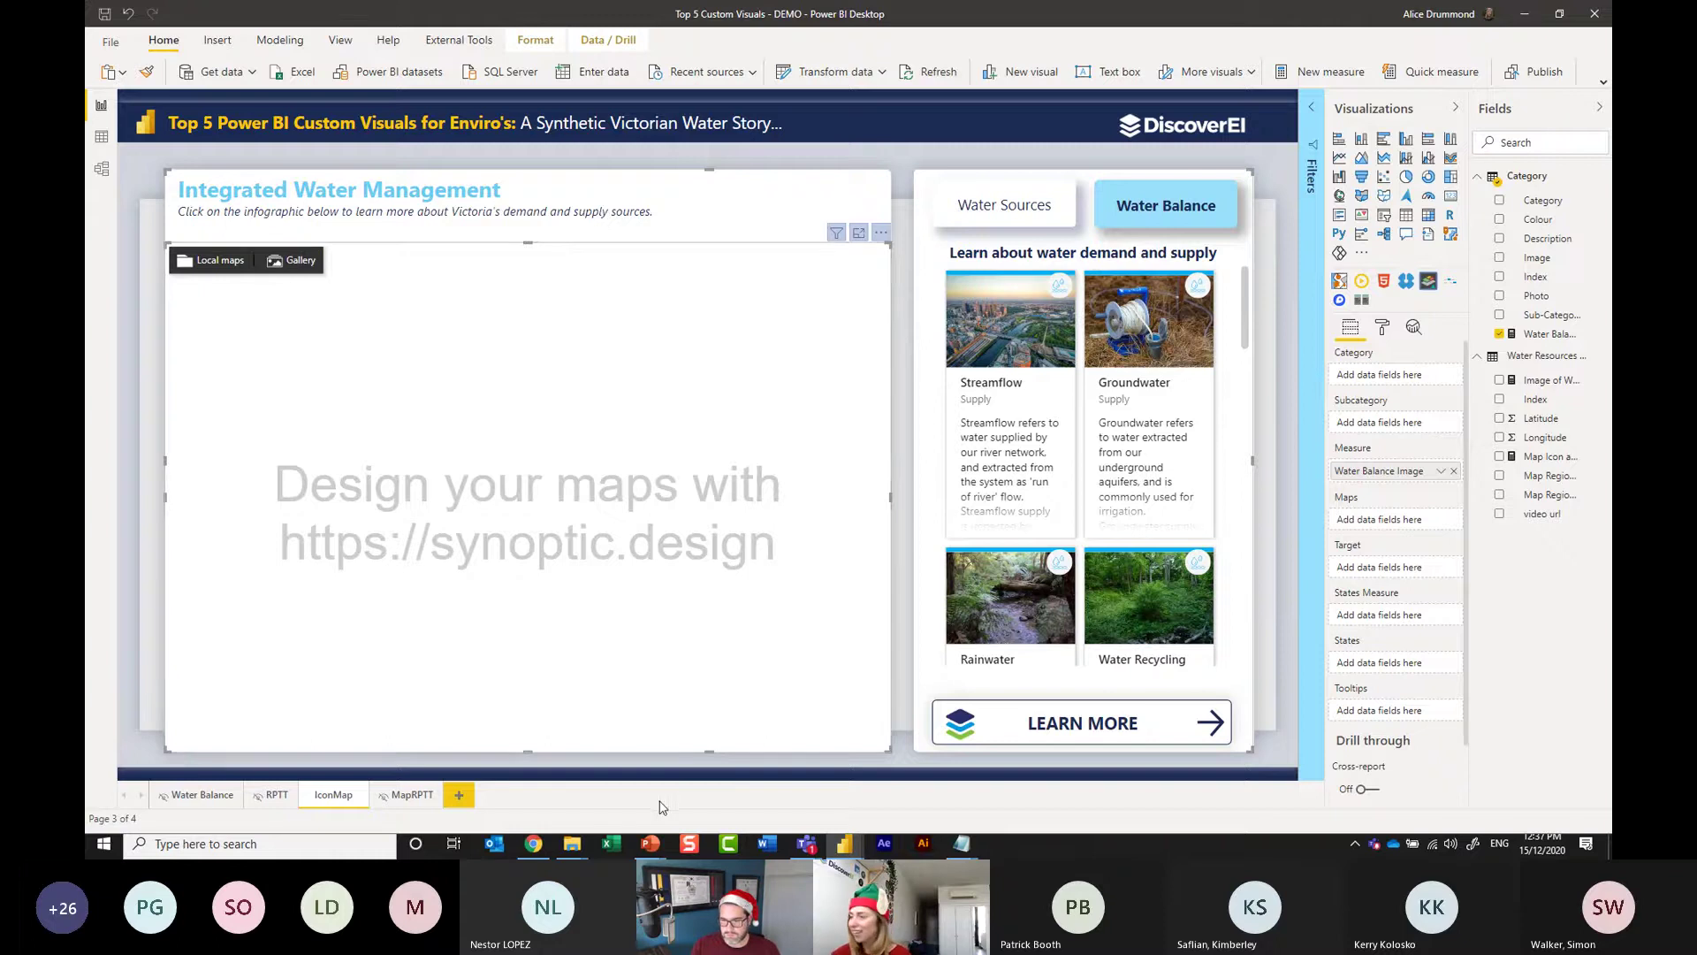
In a new Chrome tab, search 'synoptic designer' and open Synoptic Designer for Power BI.
{"action": "left_click", "coordinate": [530, 846]}
{"action": "key", "text": "ctrl+t"}
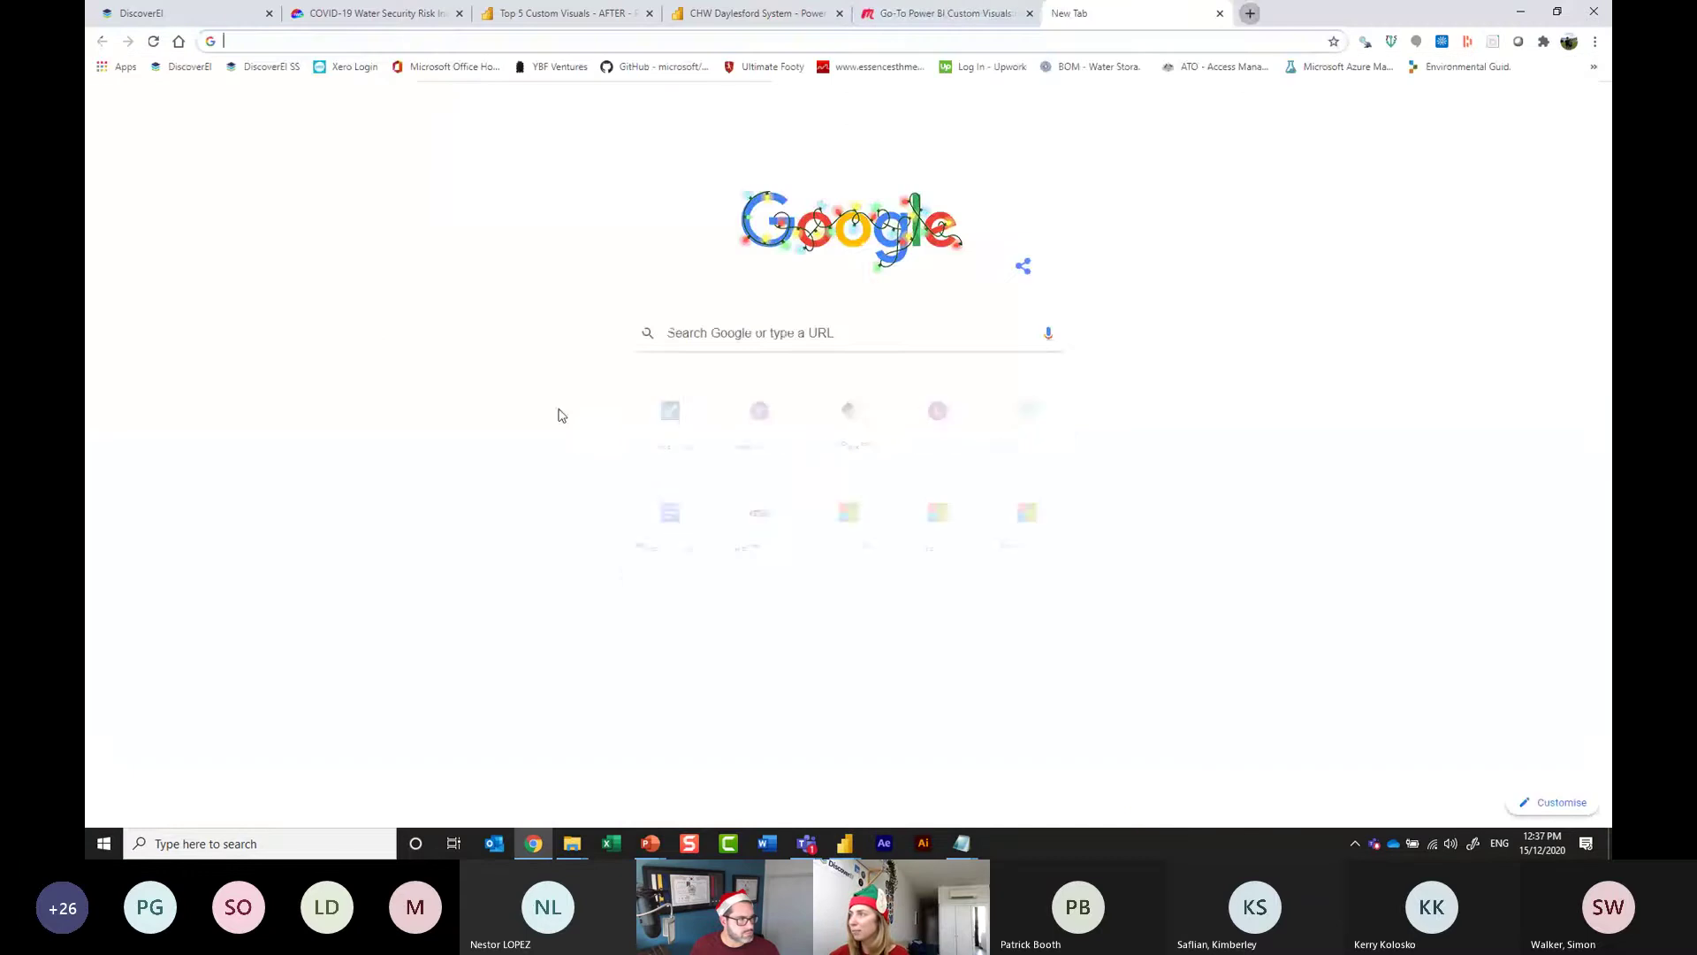
{"action": "left_click", "coordinate": [711, 333]}
{"action": "type", "text": "syno"}
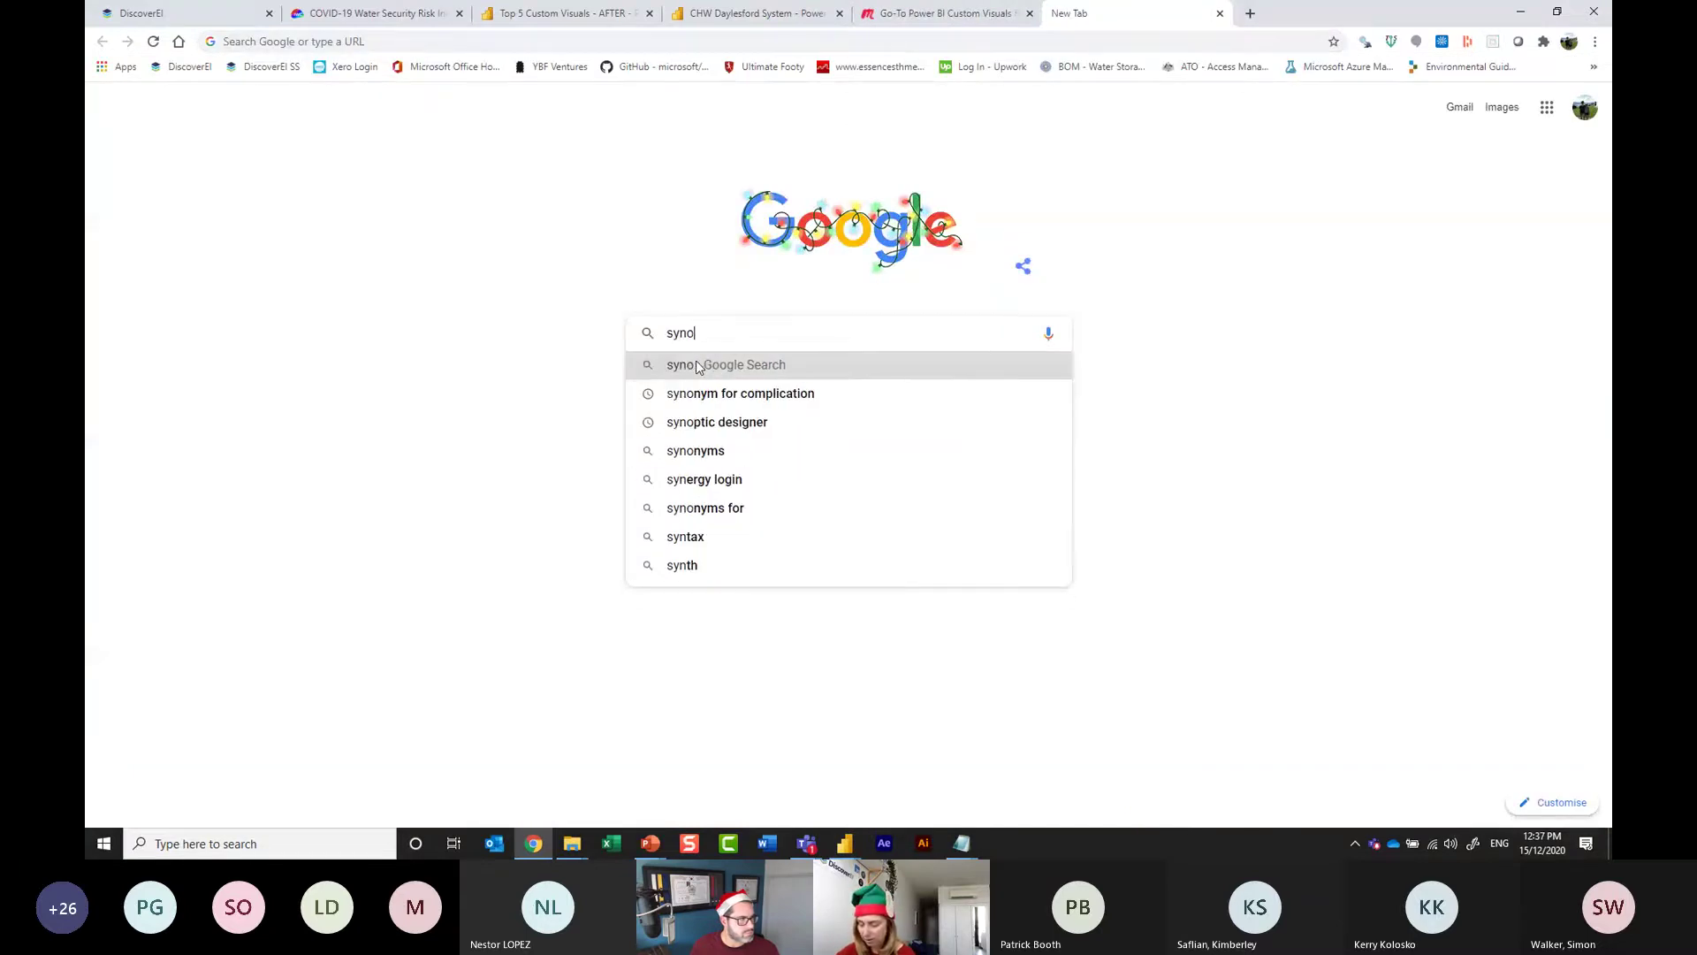
{"action": "type", "text": "ptic designer"}
{"action": "key", "text": "Return"}
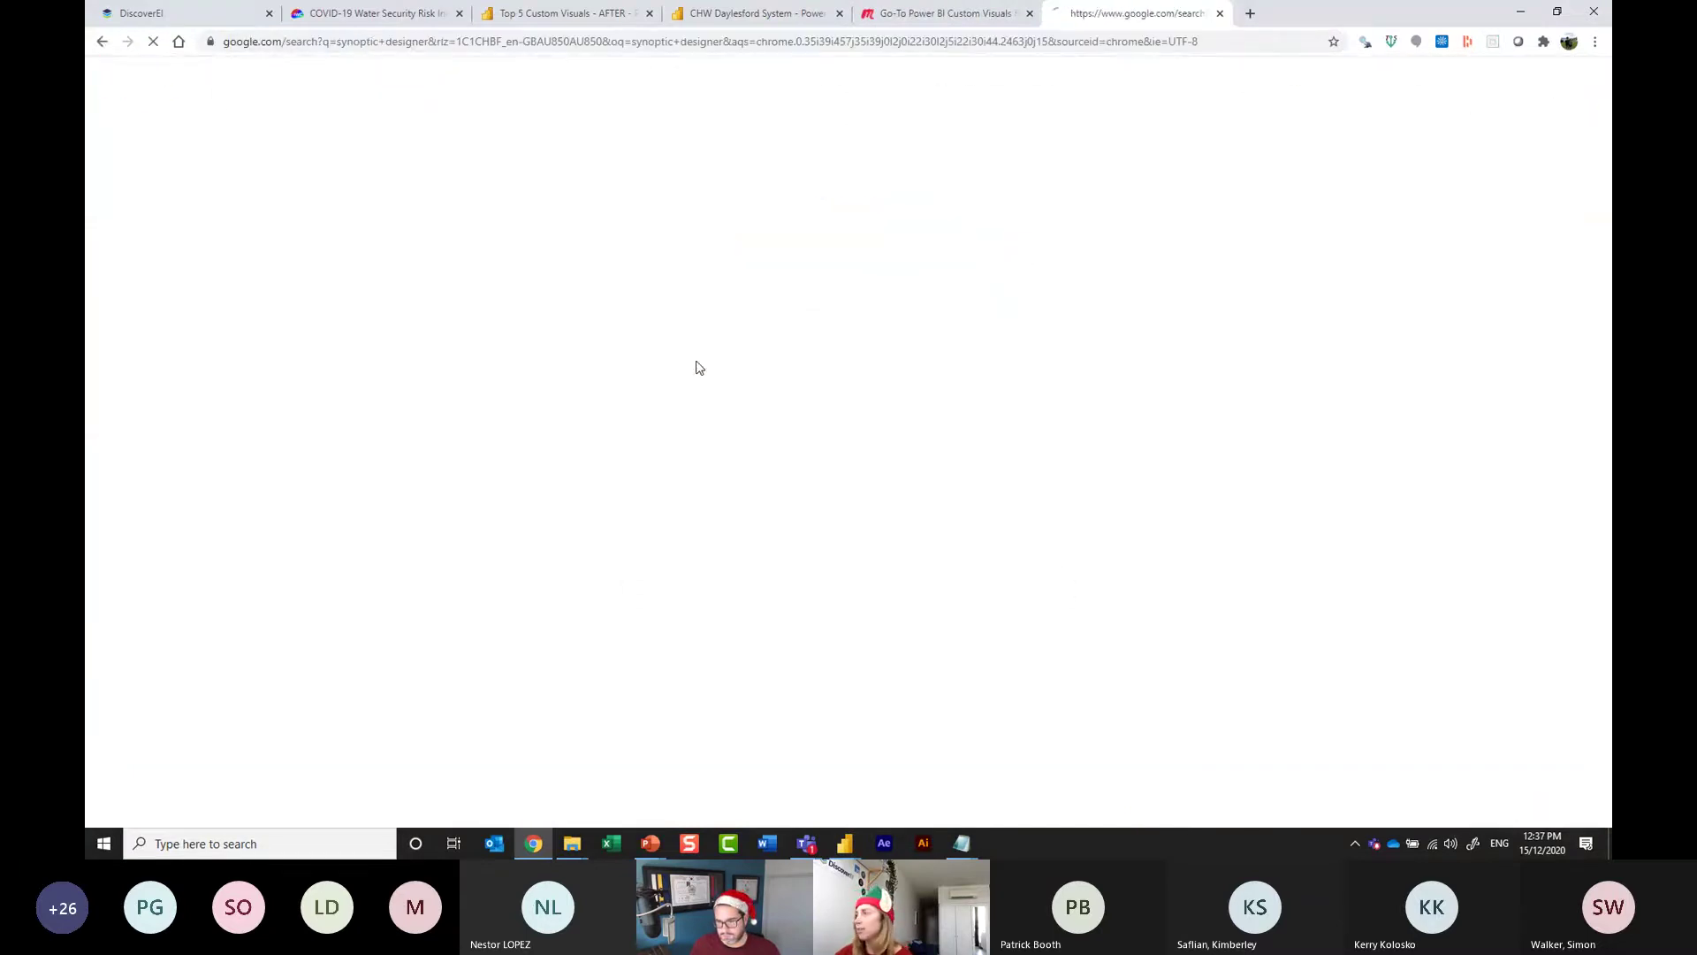
{"action": "left_click", "coordinate": [278, 222]}
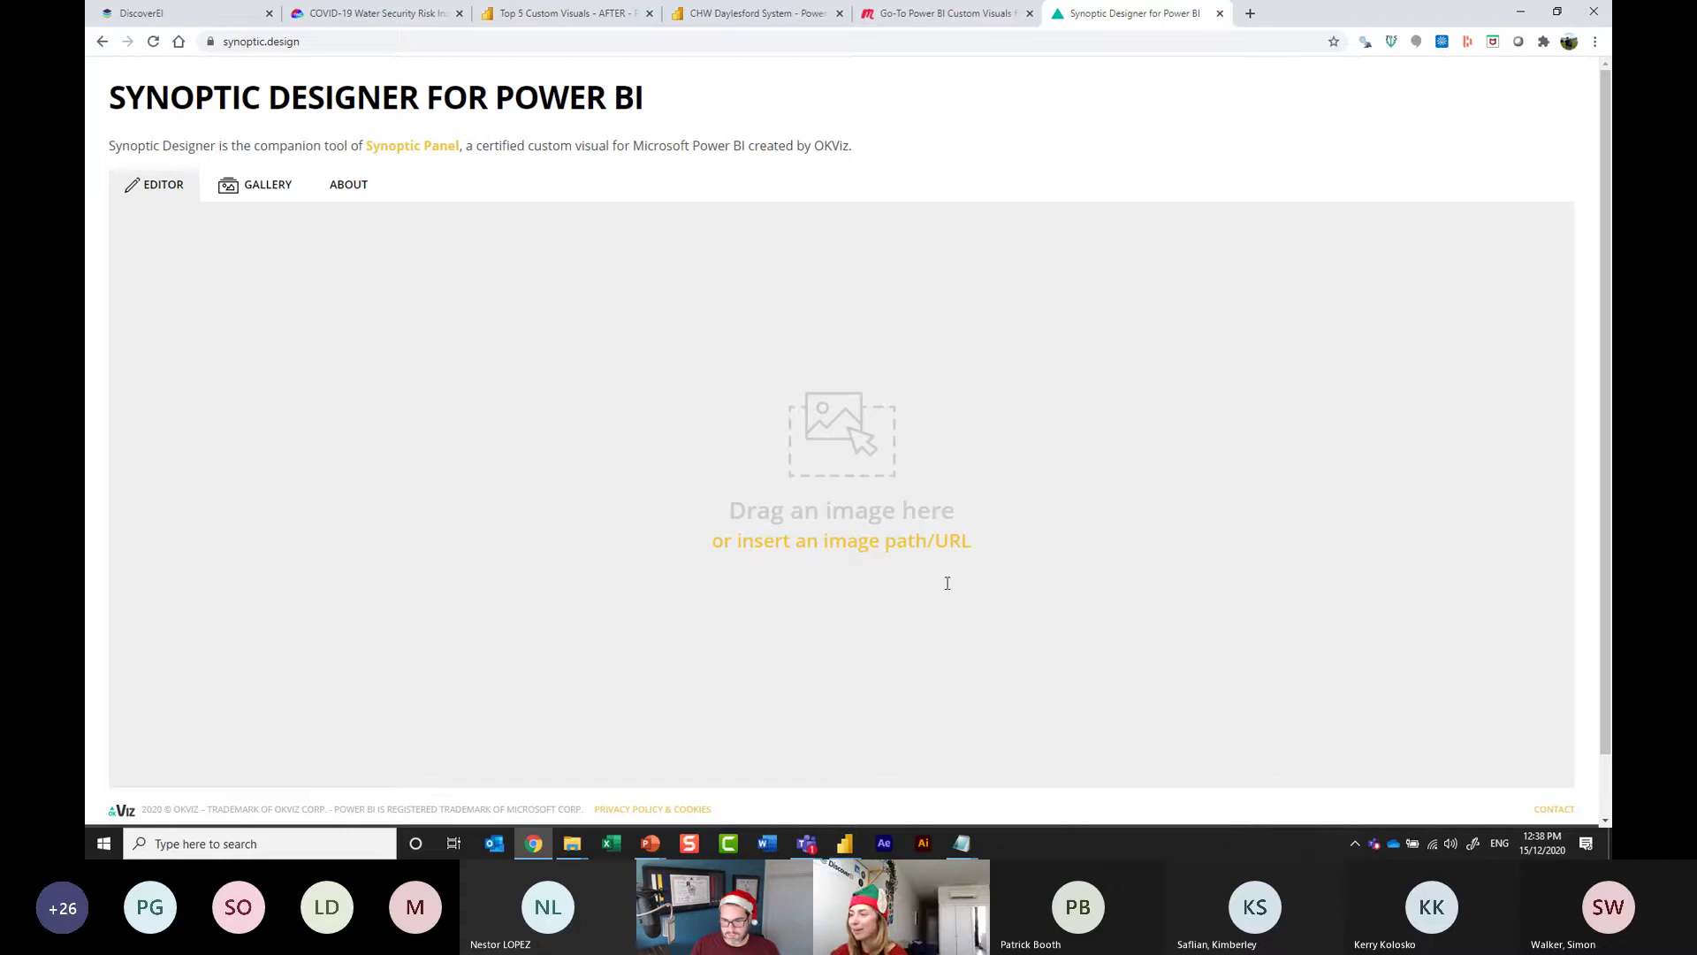
Open the Custom Visuals folder in File Explorer, then minimize the Explorer window.
{"action": "mouse_move", "coordinate": [574, 847]}
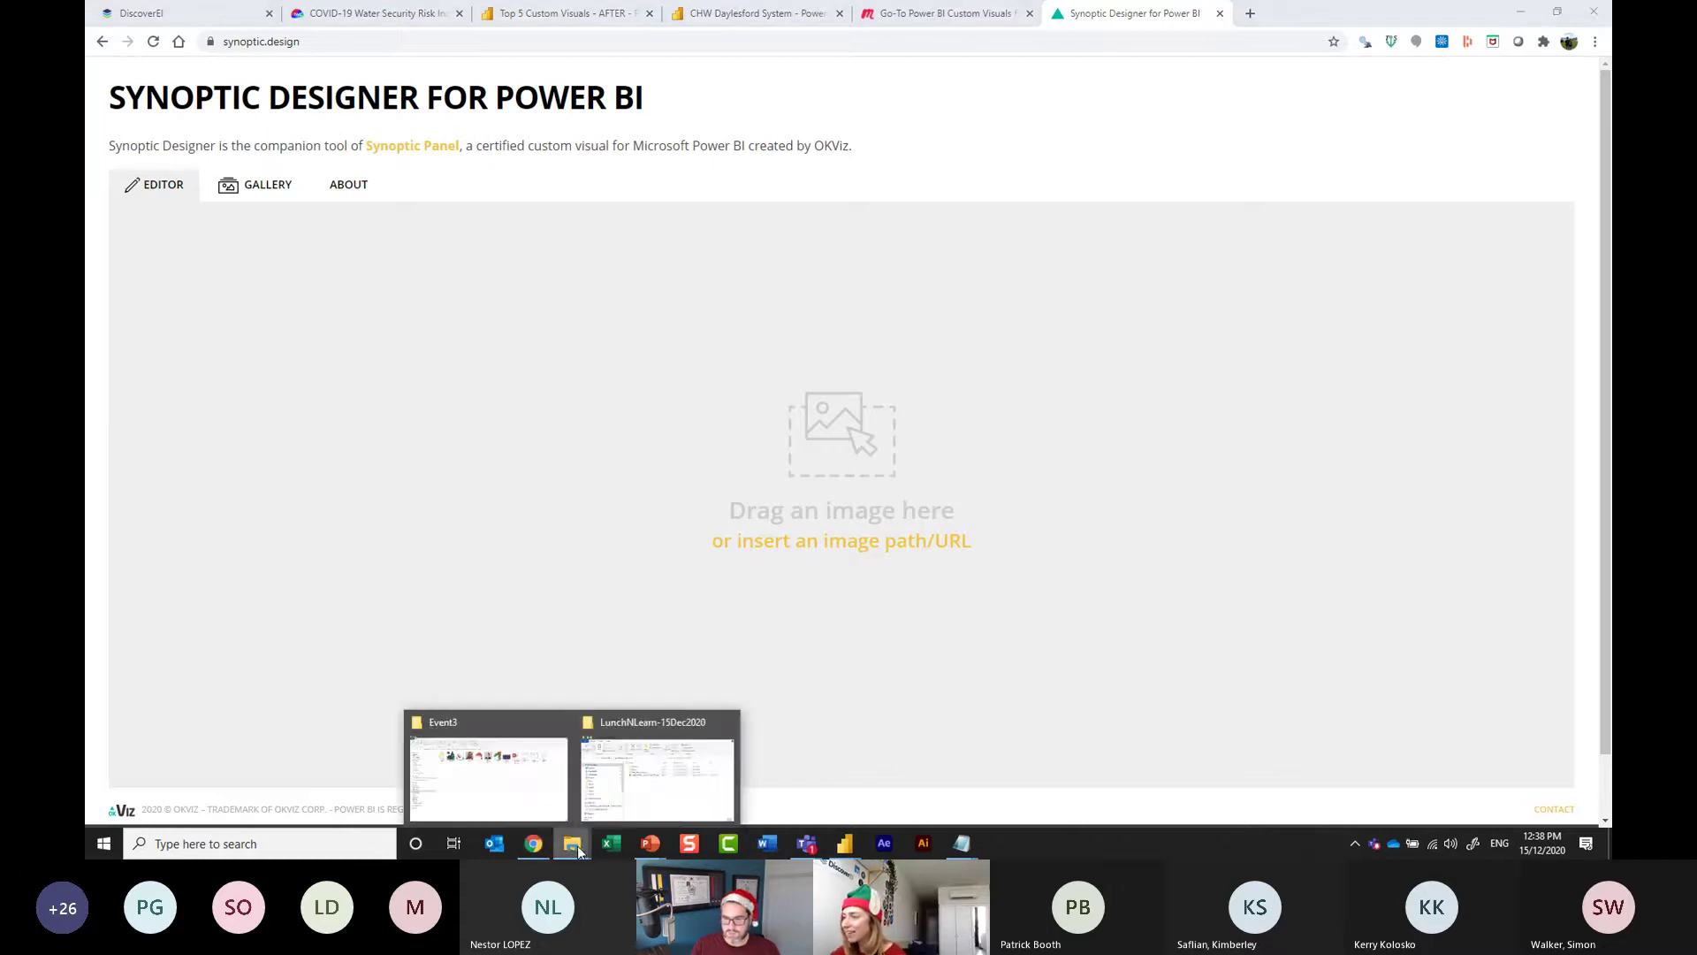
{"action": "left_click", "coordinate": [495, 784]}
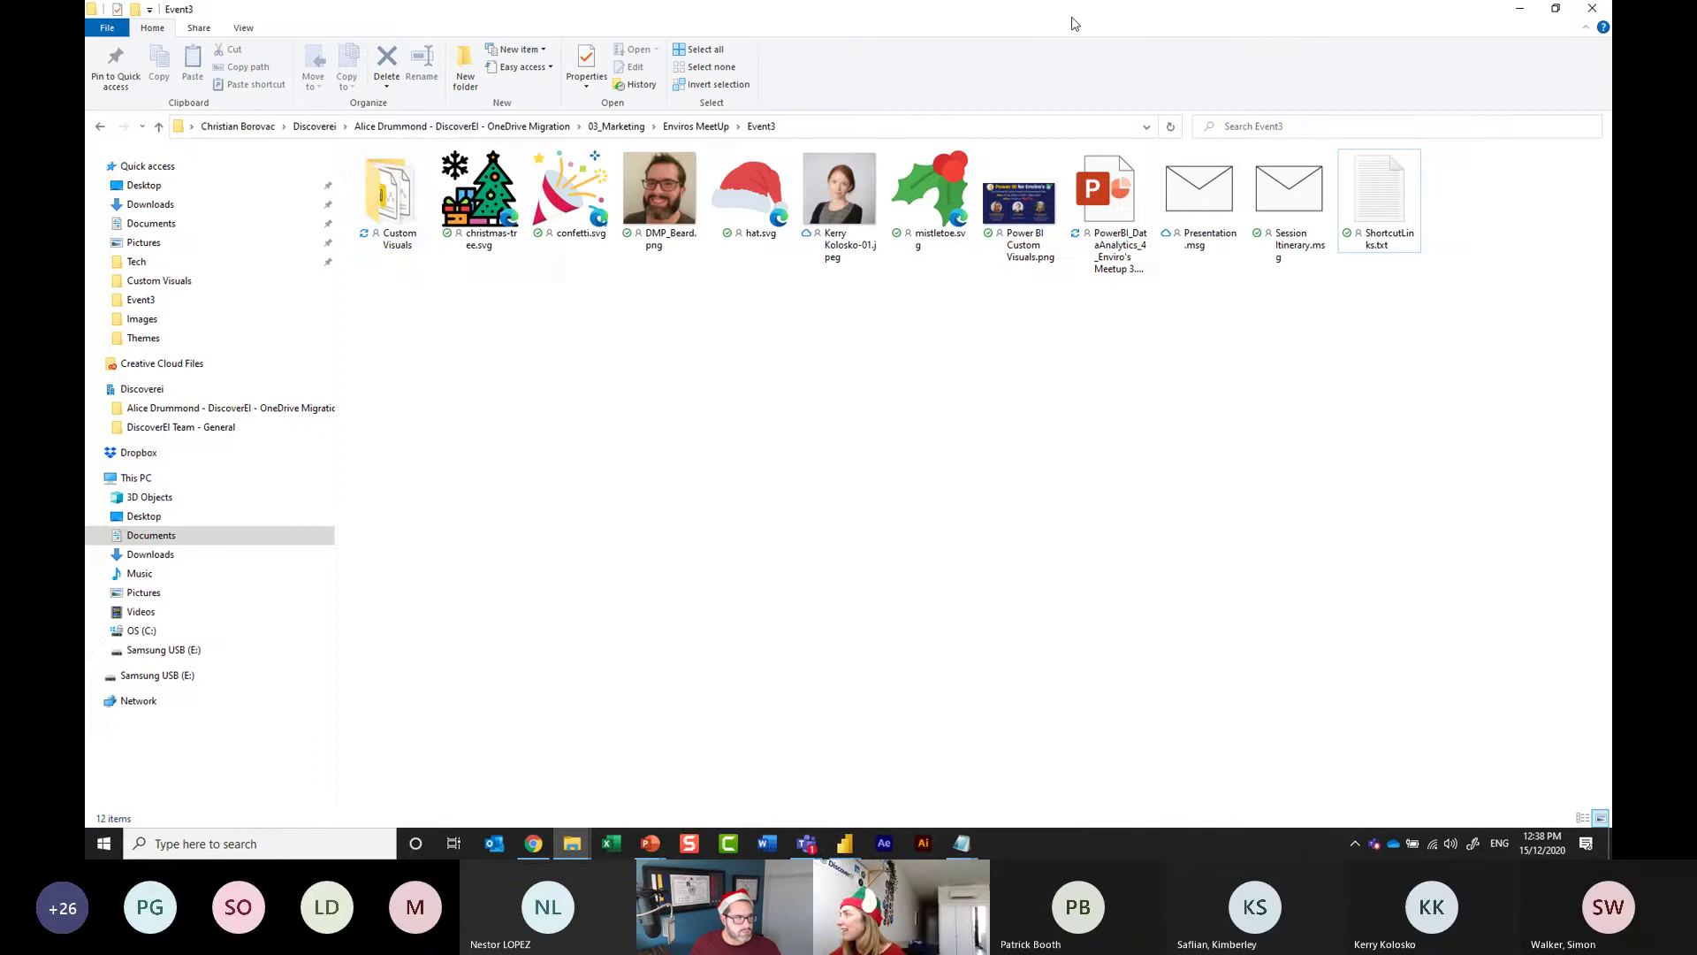
{"action": "double_click", "coordinate": [385, 202]}
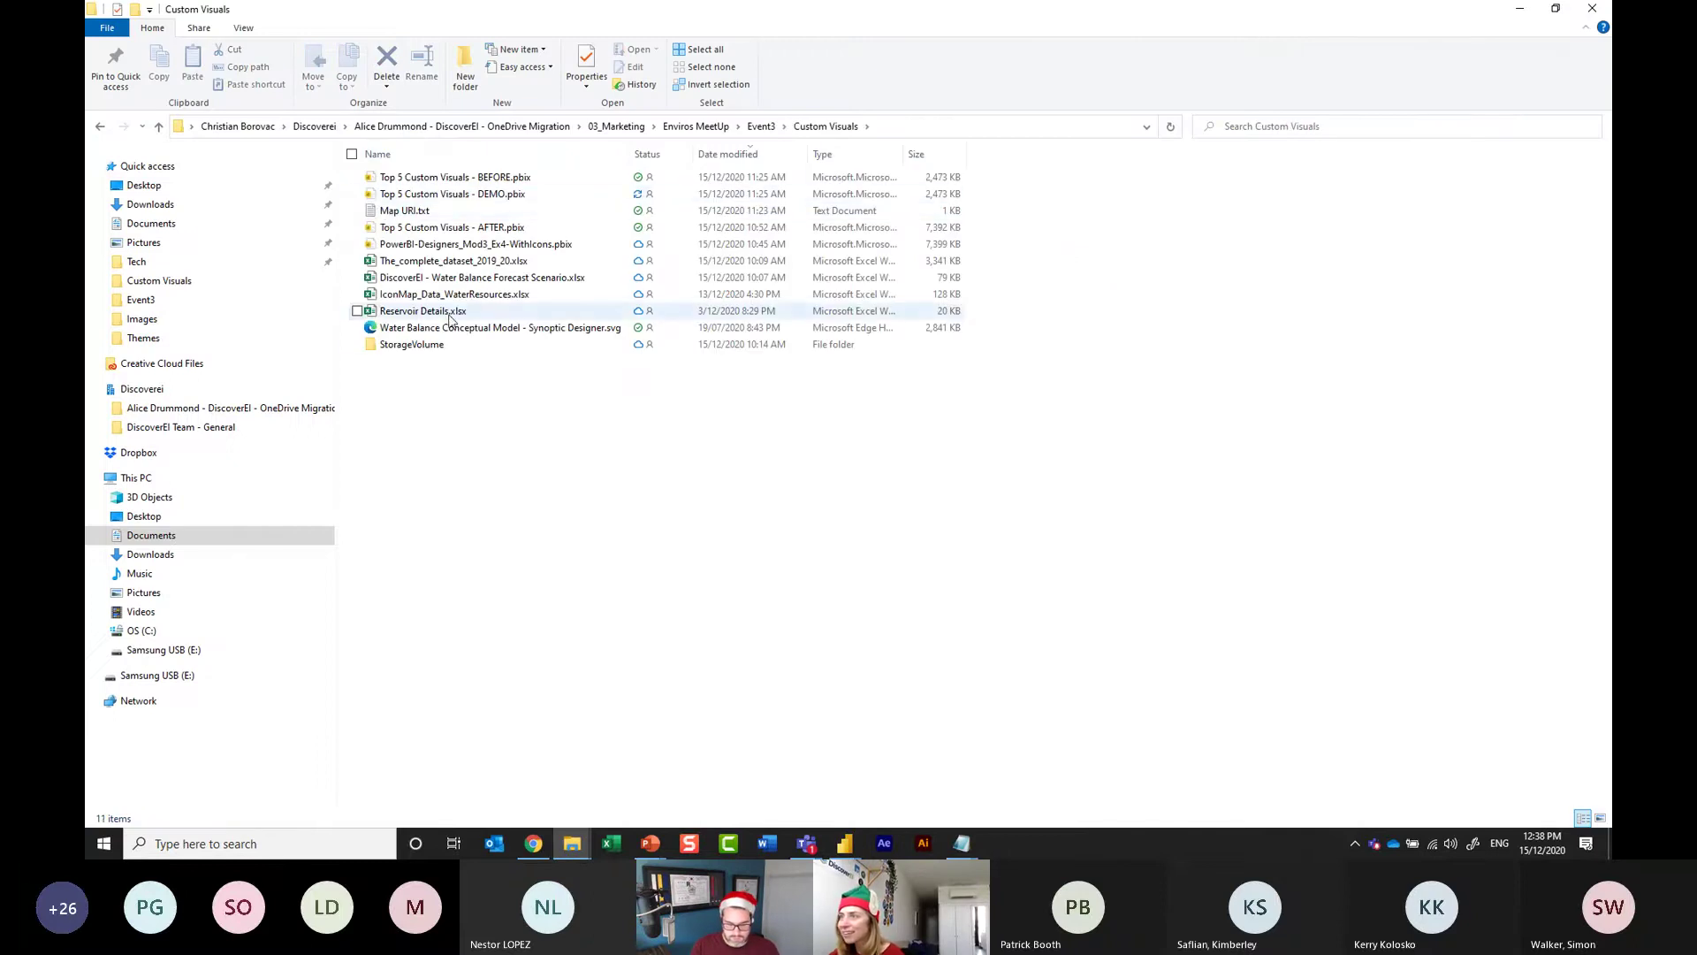
{"action": "key", "text": "super+Down"}
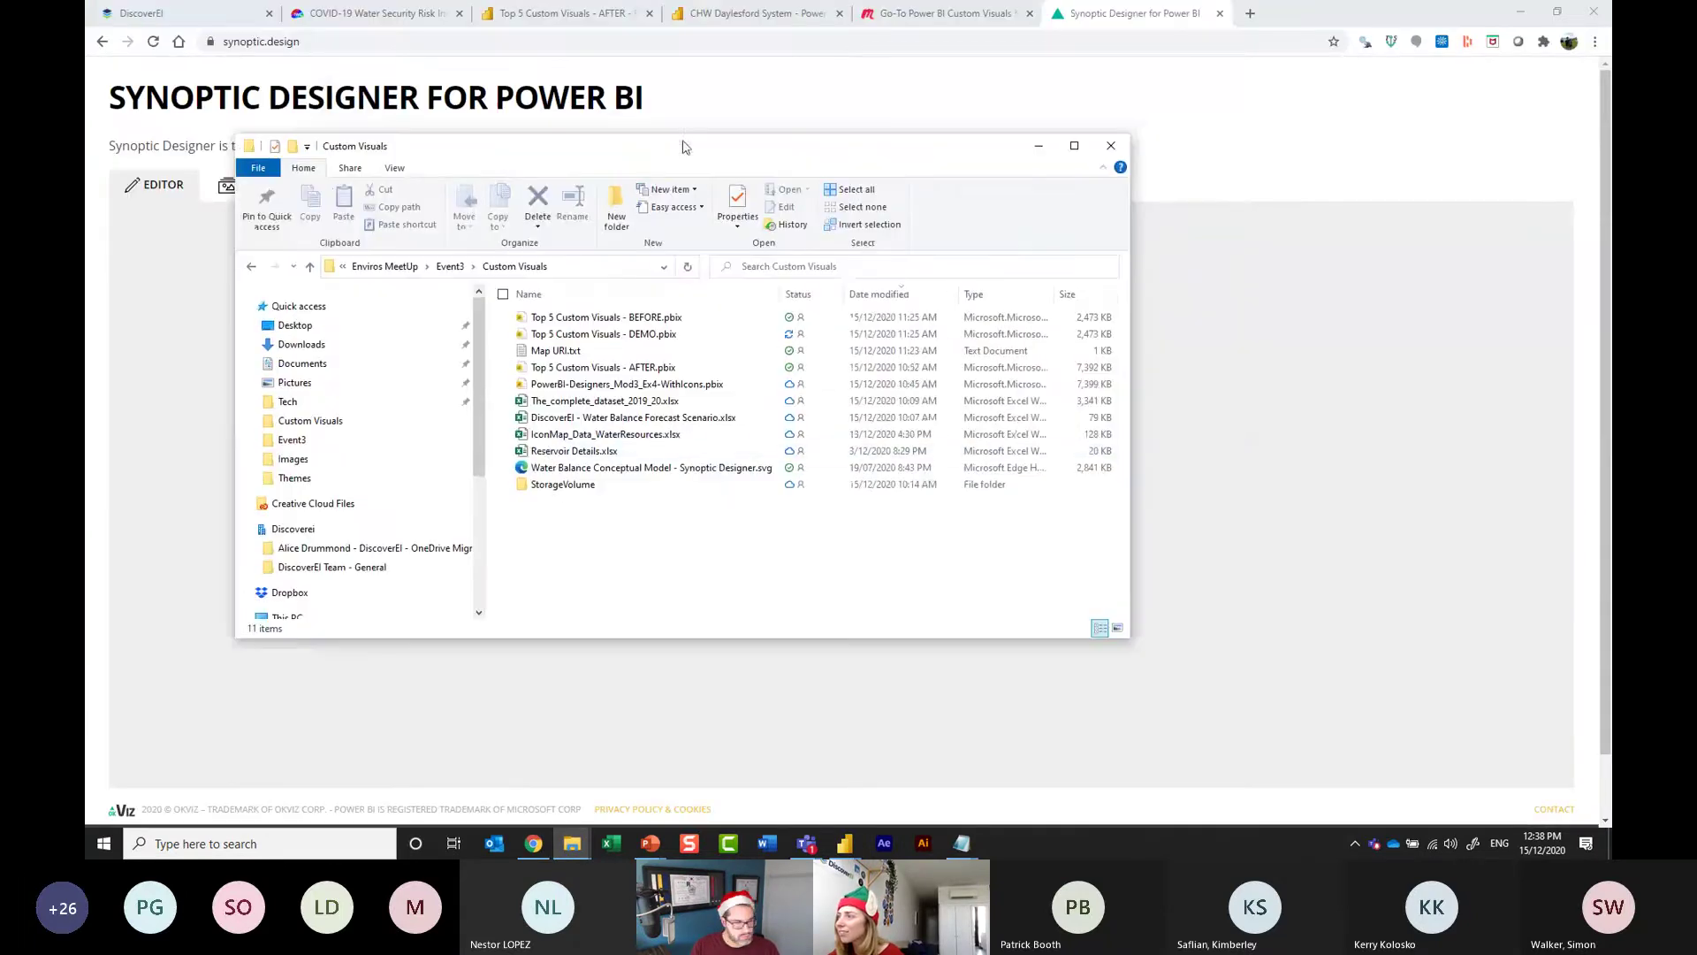
{"action": "left_click", "coordinate": [1039, 146]}
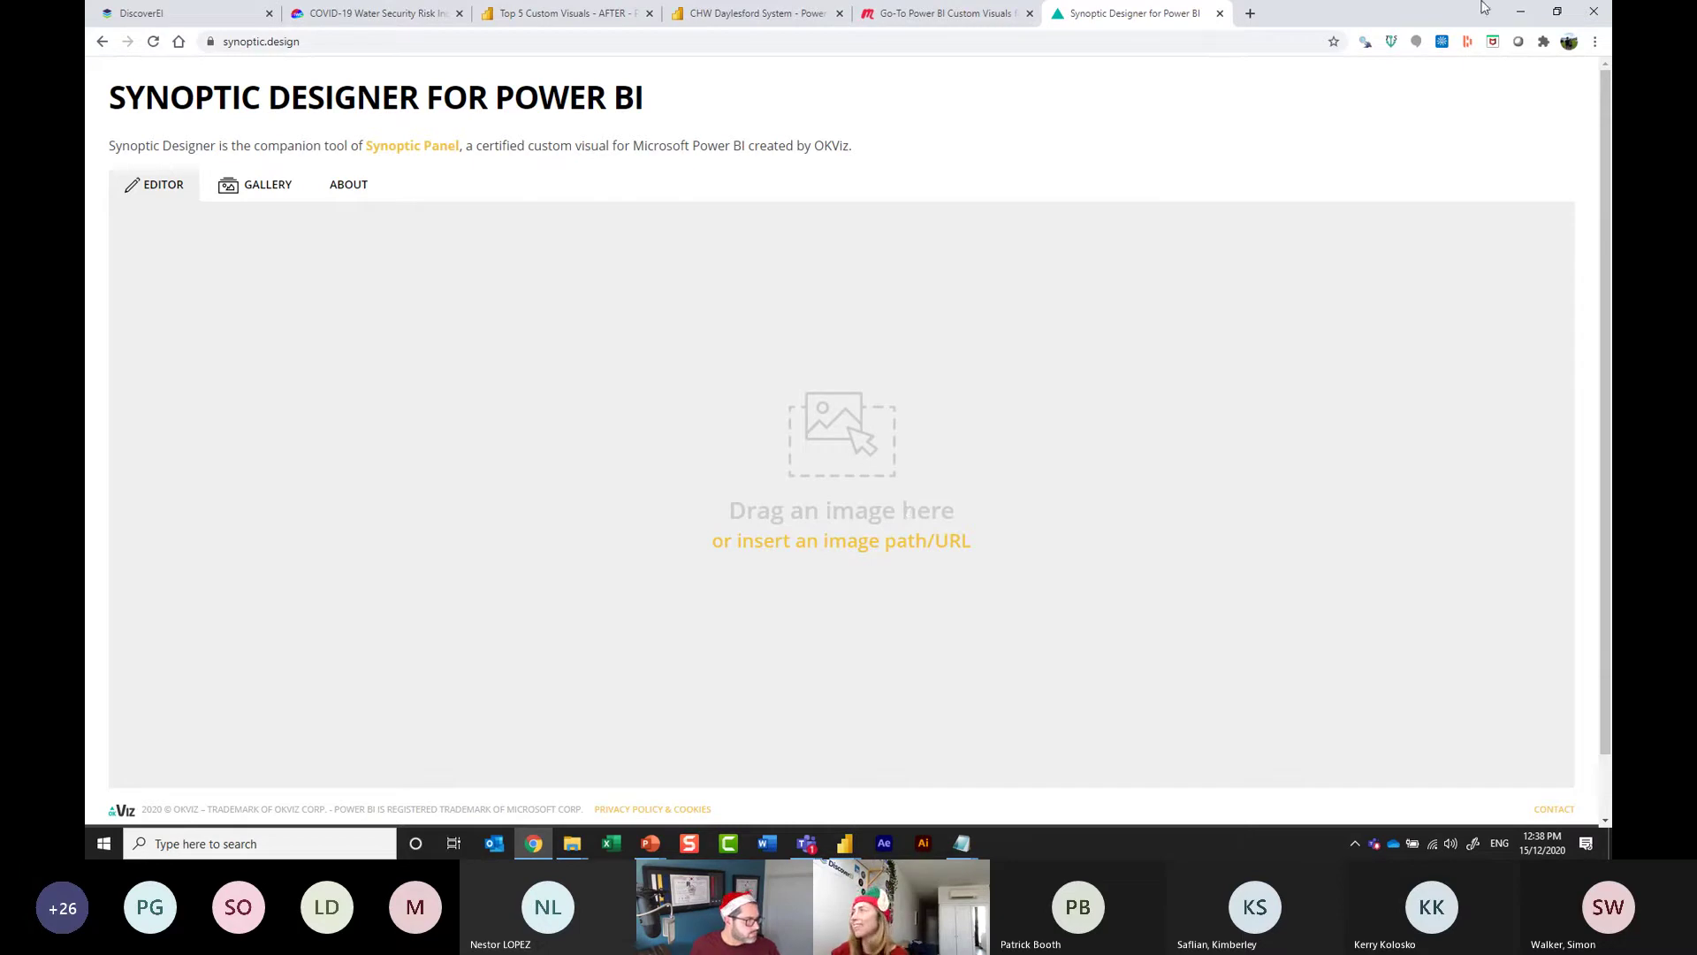
Load 'Water Balance Conceptual Model - Synoptic Designer.svg' as the Synoptic Panel's local map.
{"action": "left_click", "coordinate": [1521, 10]}
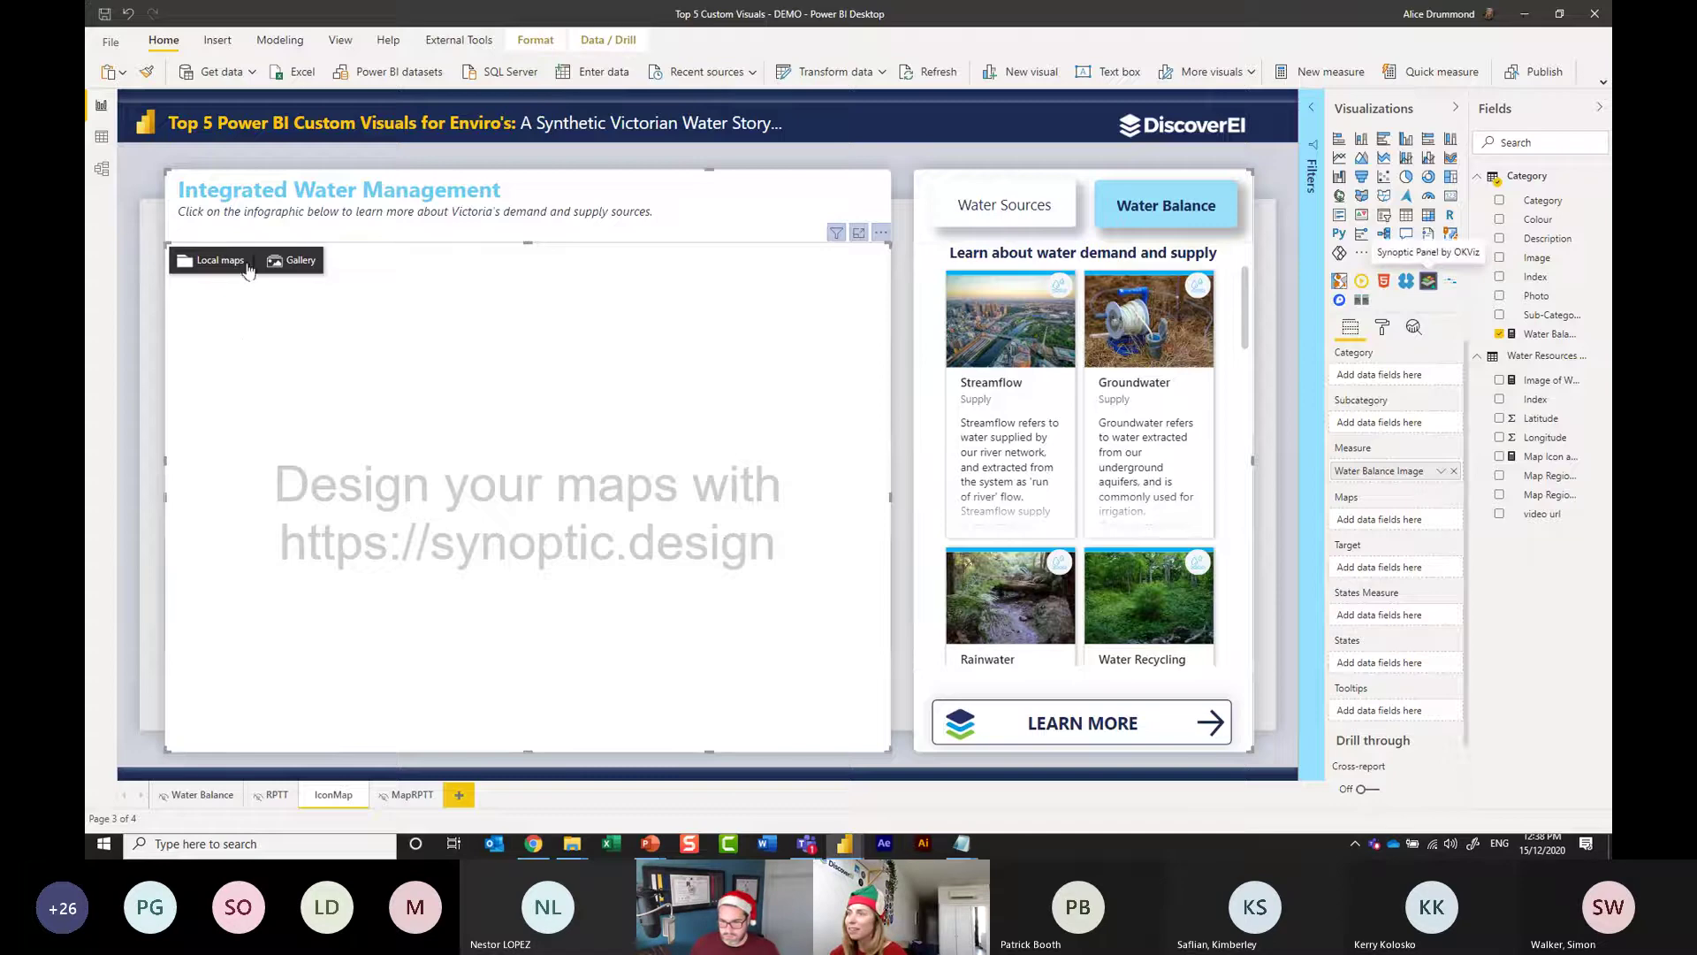
{"action": "left_click", "coordinate": [248, 267]}
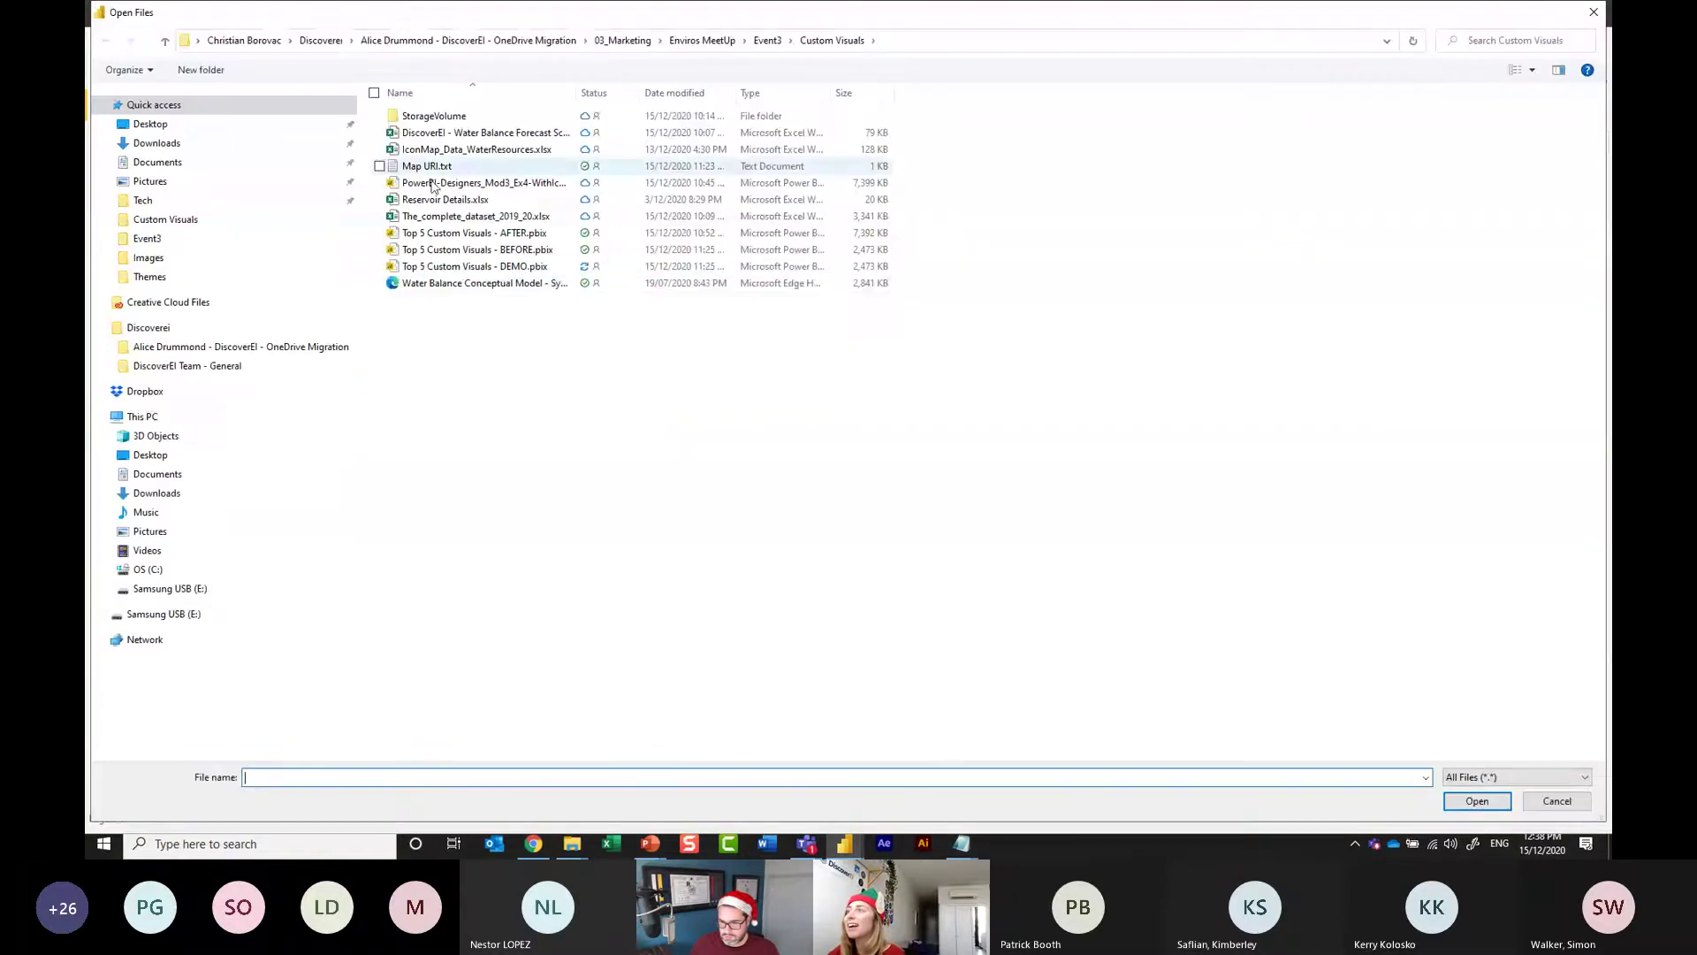
{"action": "left_click", "coordinate": [463, 284]}
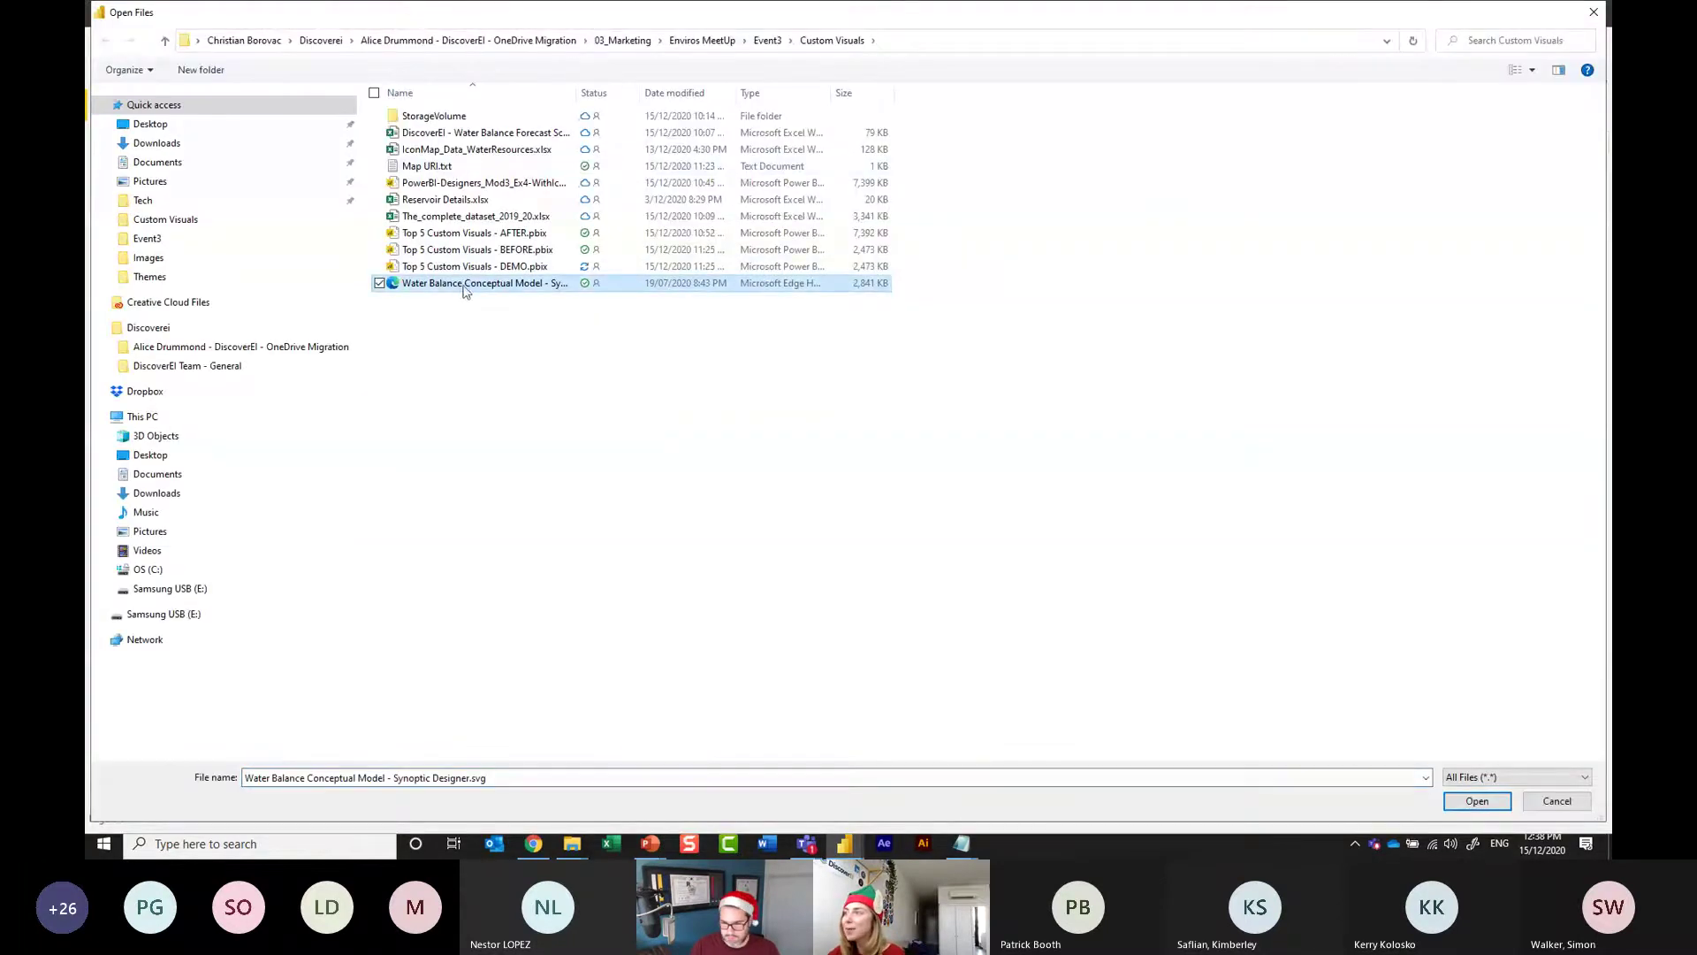
{"action": "left_click", "coordinate": [1473, 806]}
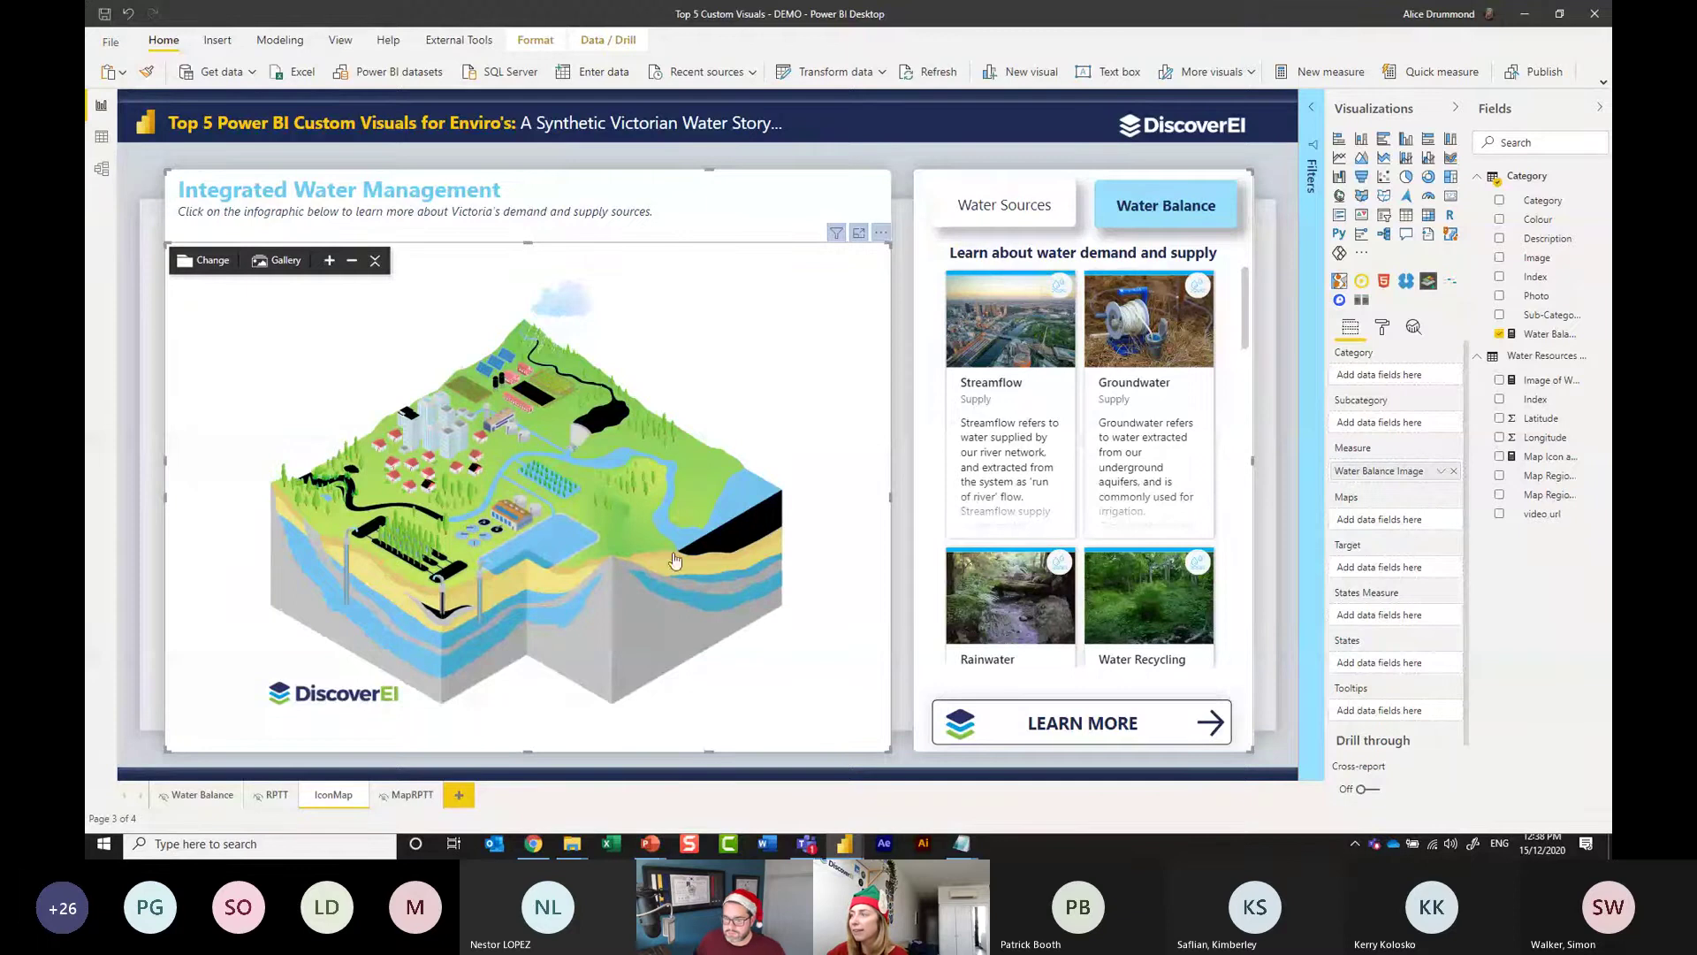
{"action": "mouse_move", "coordinate": [727, 541]}
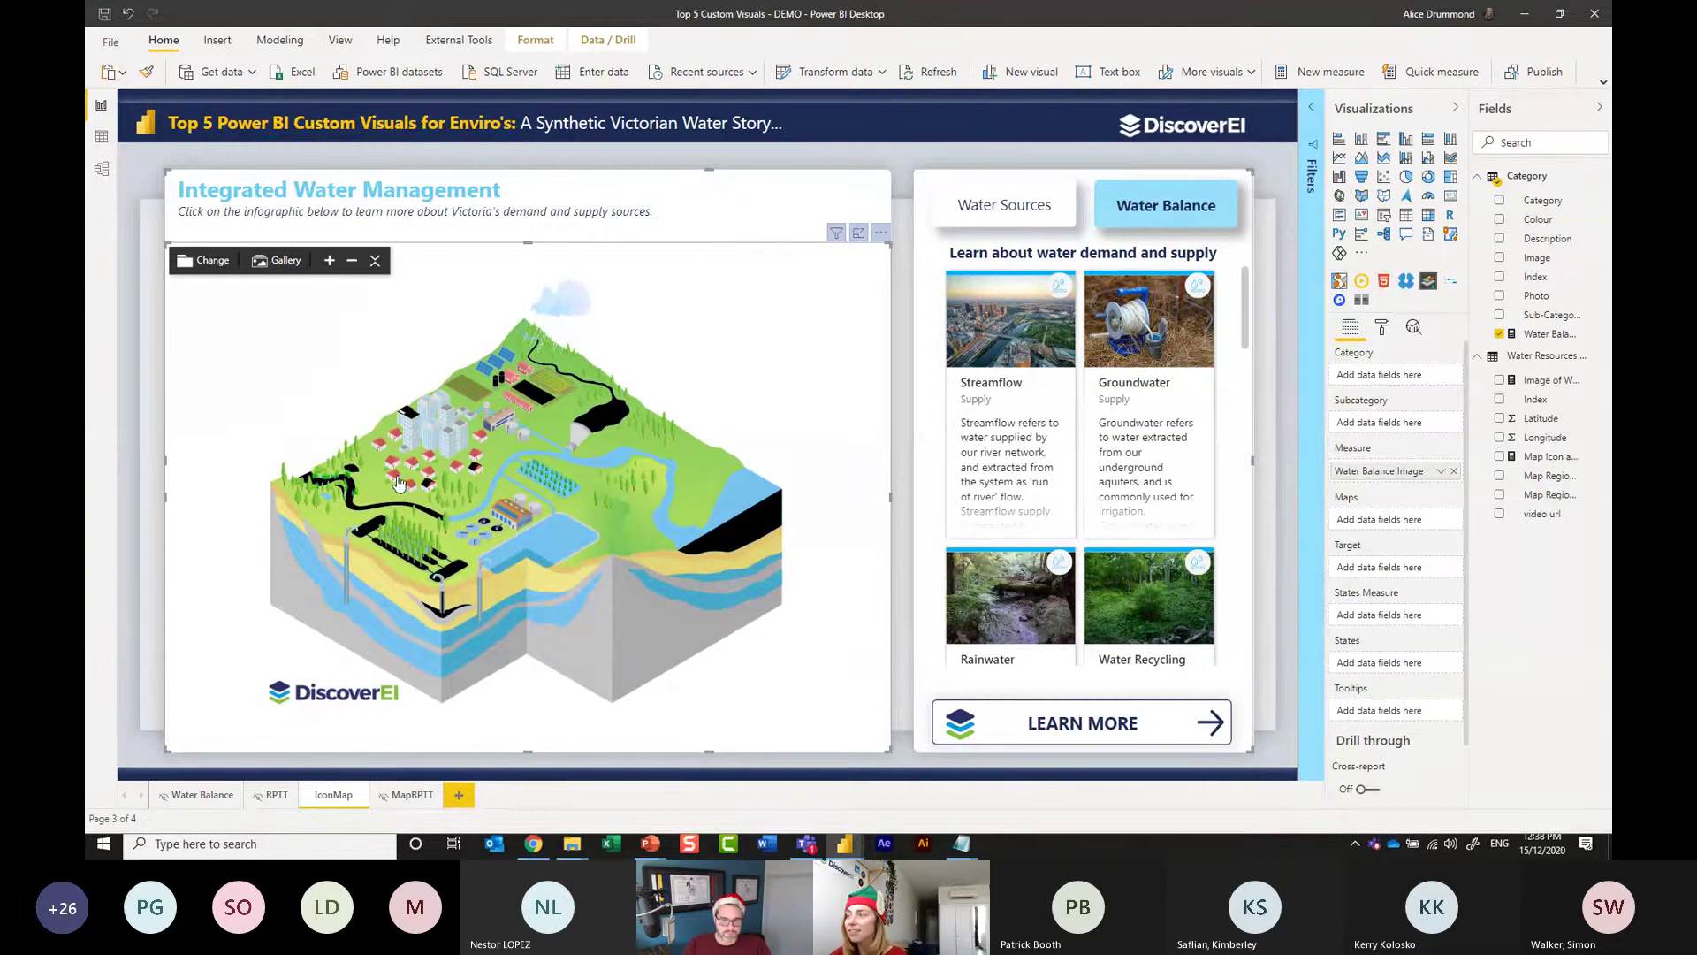
{"action": "mouse_move", "coordinate": [351, 506]}
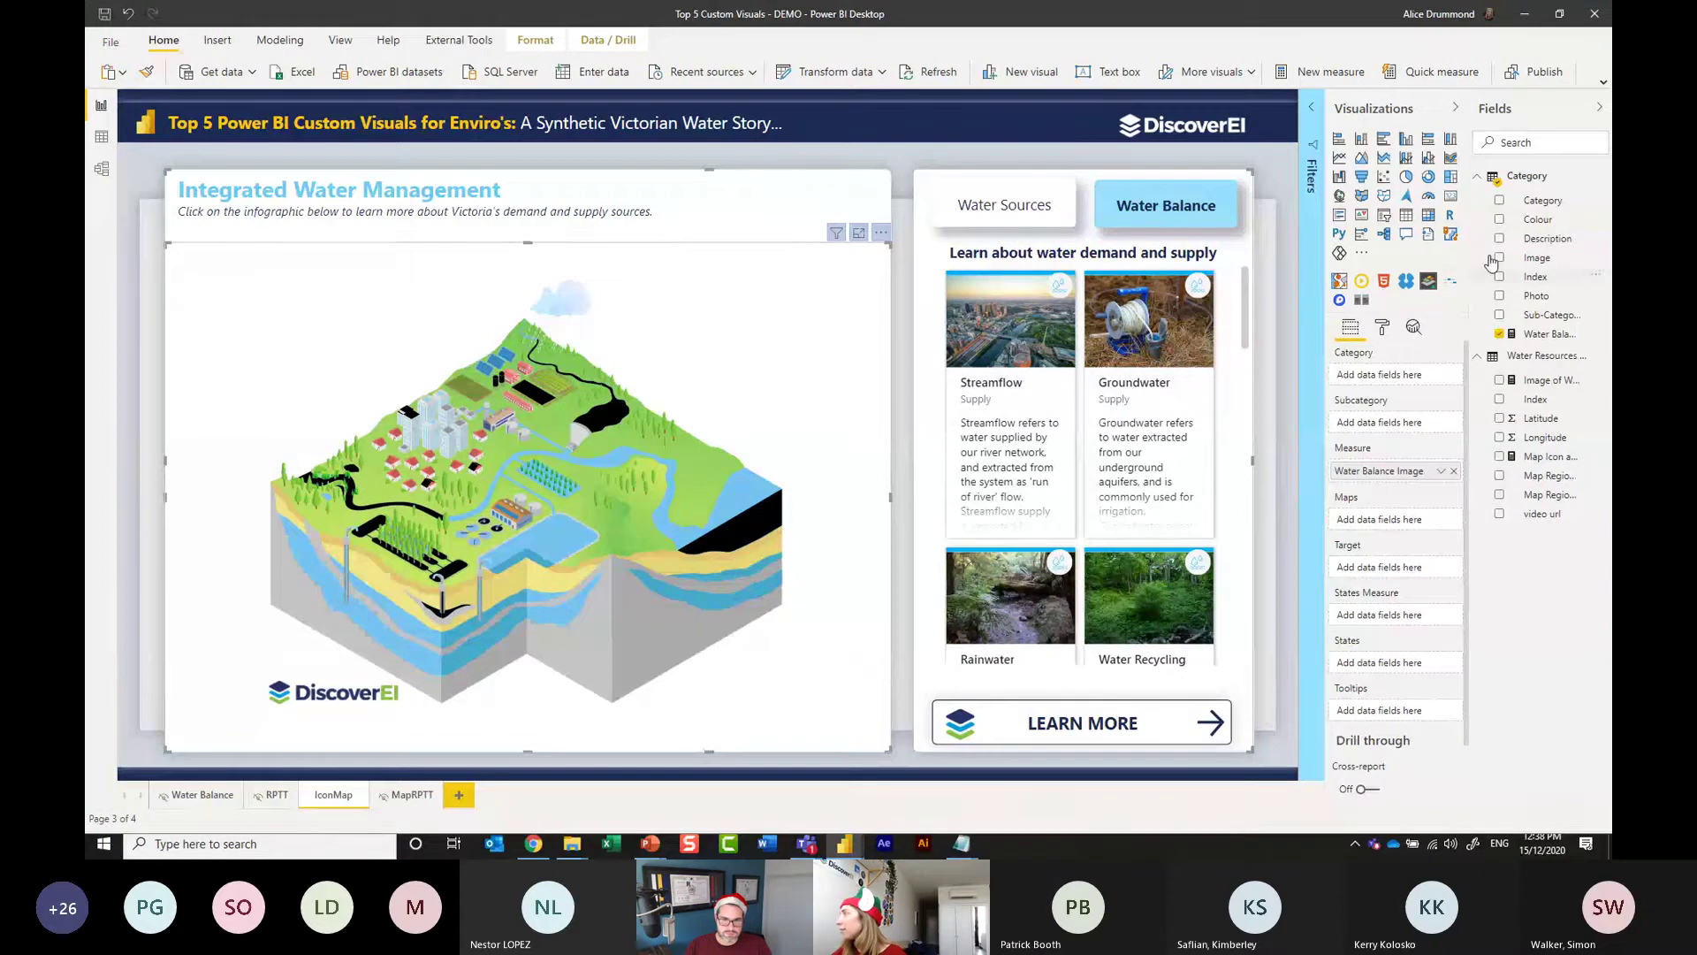
Use Sub-Category as the Synoptic Panel's category and measure, replacing Water Balance Image, so the infographic renders.
{"action": "left_click", "coordinate": [1556, 317]}
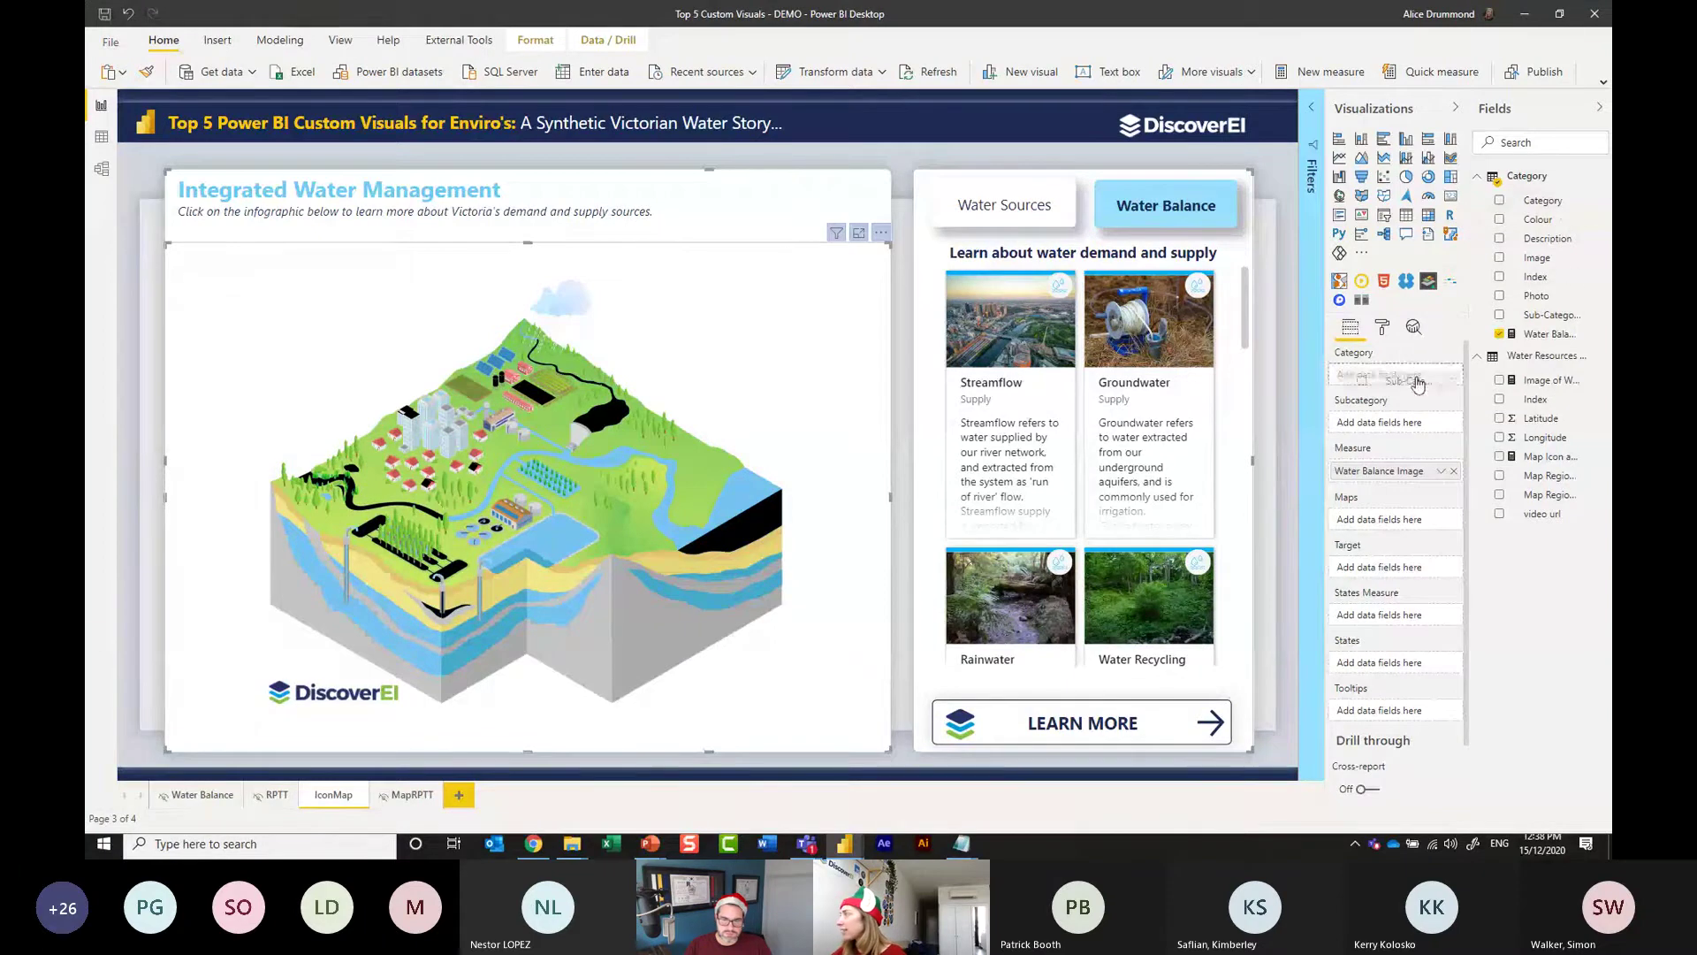
{"action": "left_click", "coordinate": [1454, 474]}
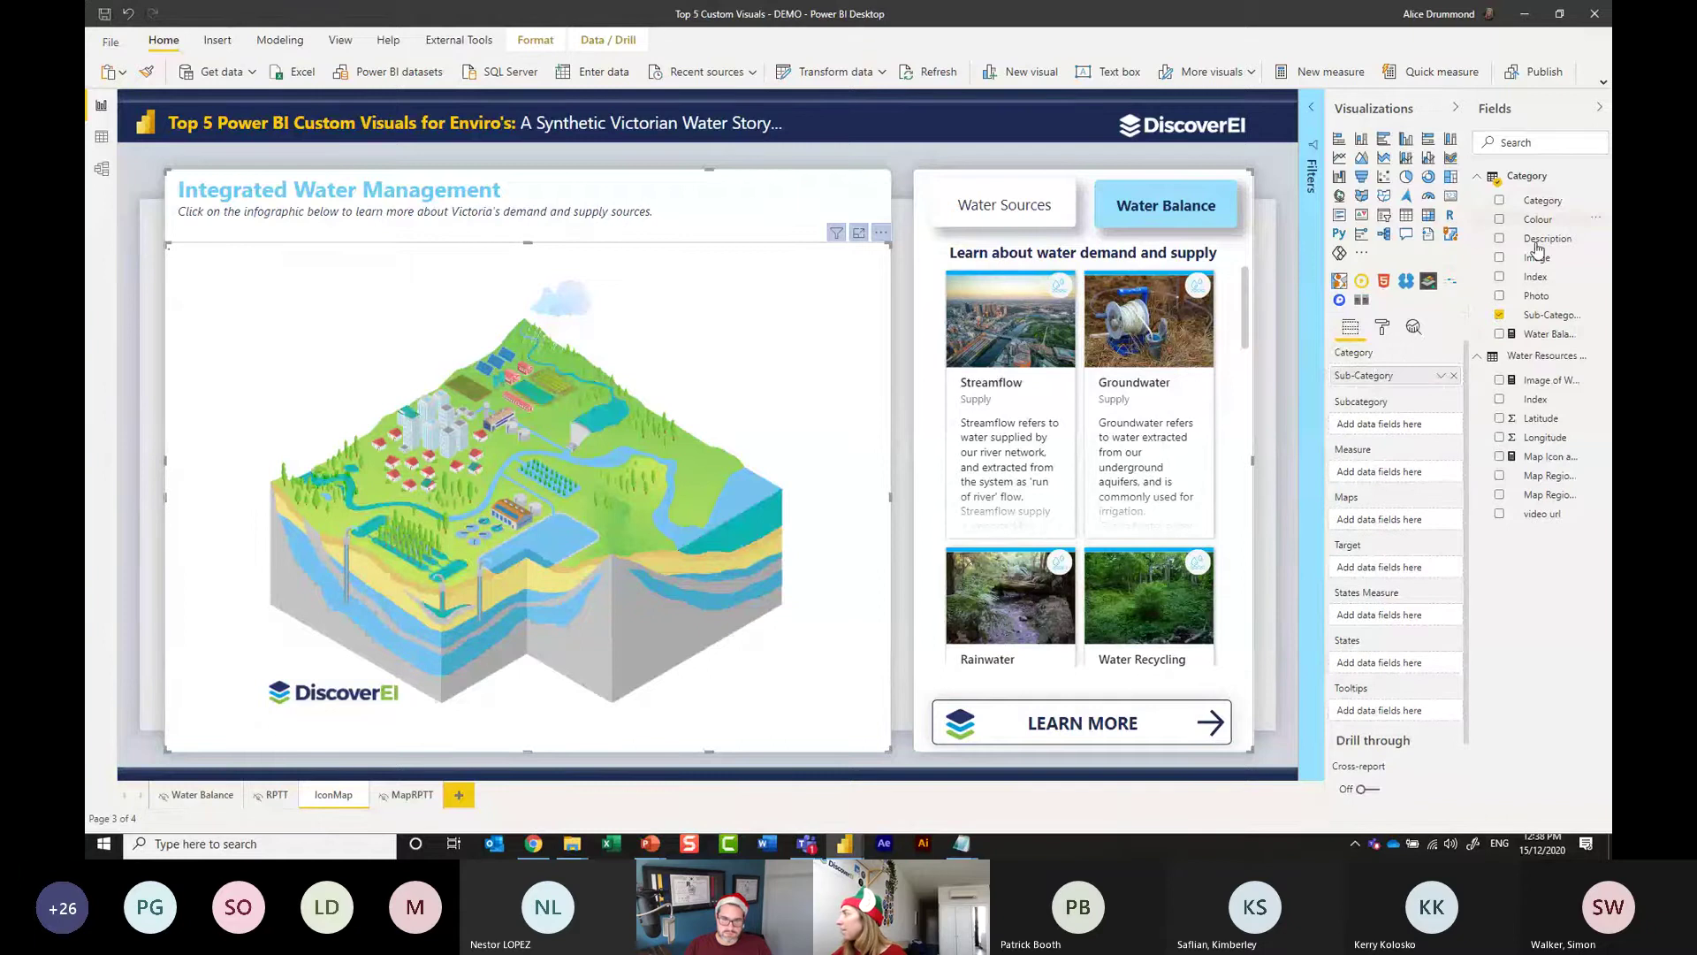
{"action": "left_click_drag", "start_coordinate": [1547, 316], "coordinate": [1419, 477]}
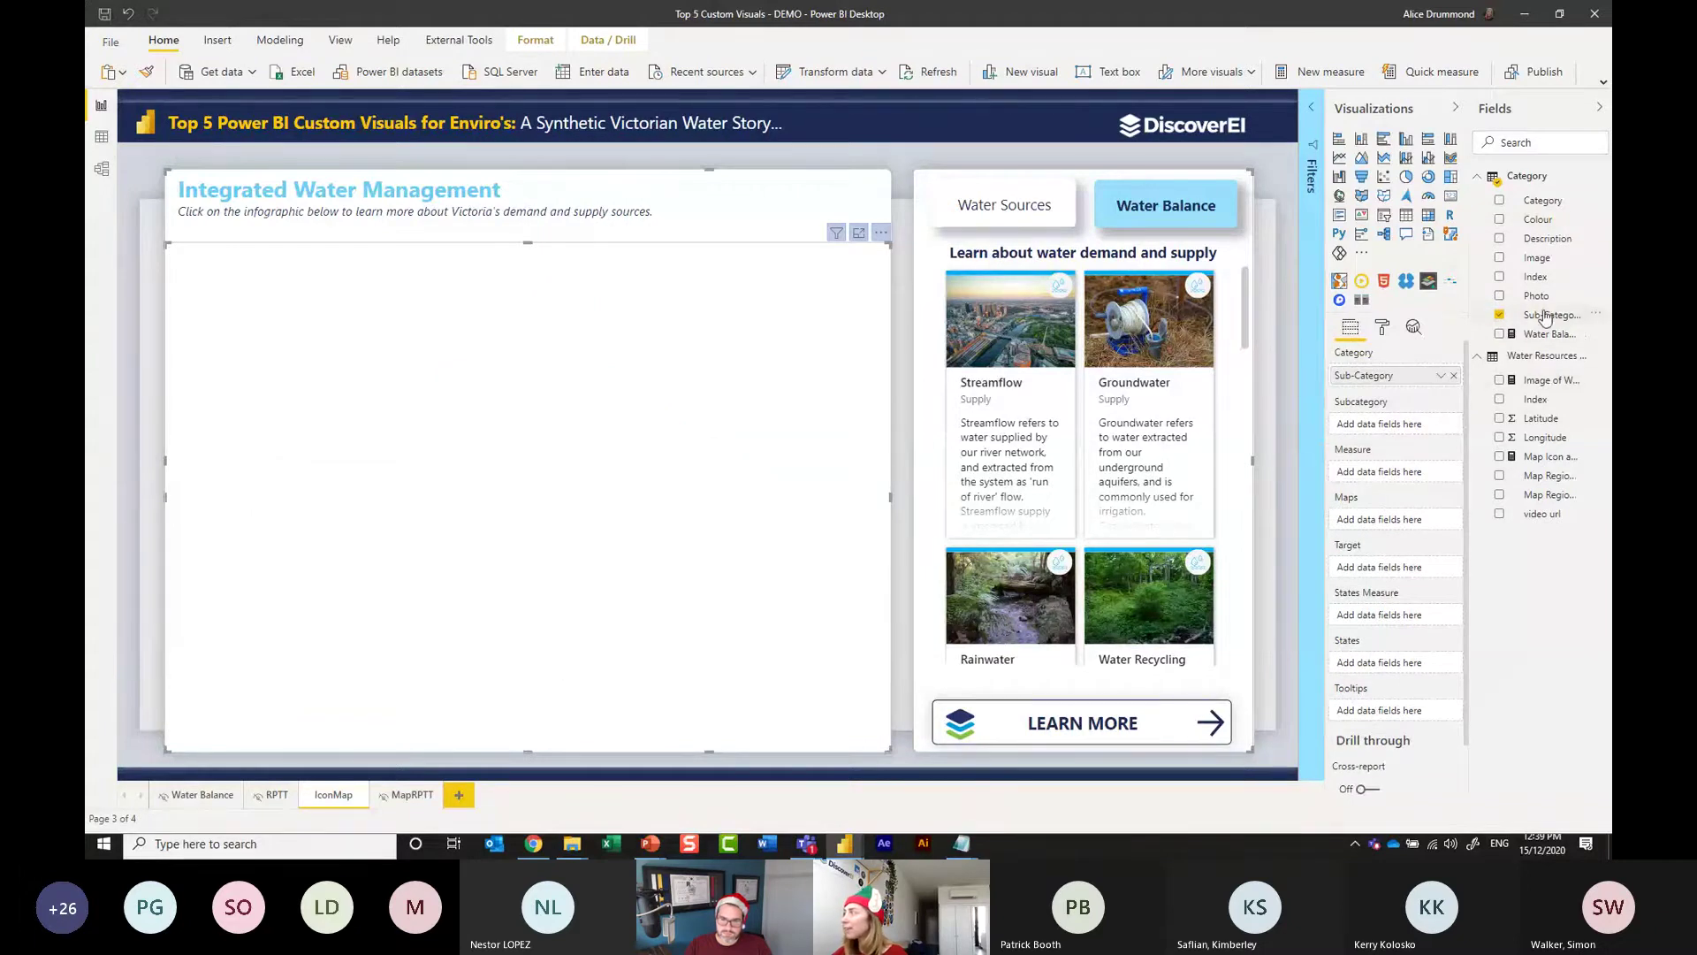
{"action": "left_click_drag", "start_coordinate": [1545, 318], "coordinate": [1396, 468]}
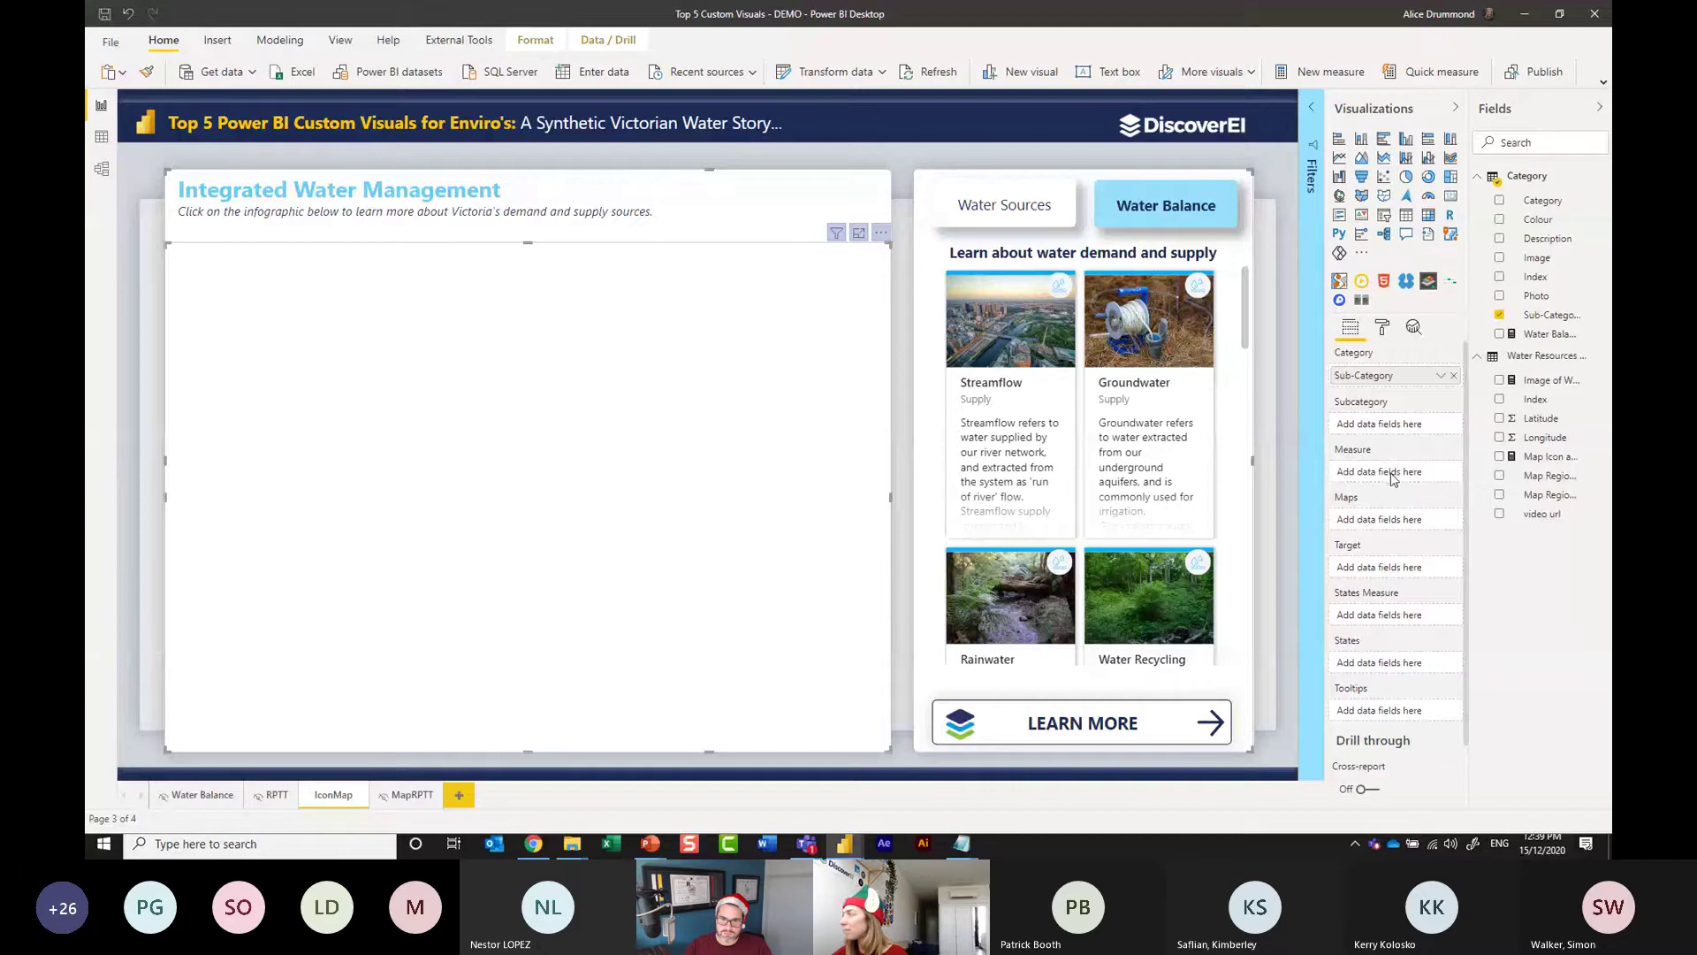
{"action": "left_click_drag", "start_coordinate": [1545, 317], "coordinate": [1418, 436]}
{"action": "left_click_drag", "start_coordinate": [1392, 478], "coordinate": [1392, 478]}
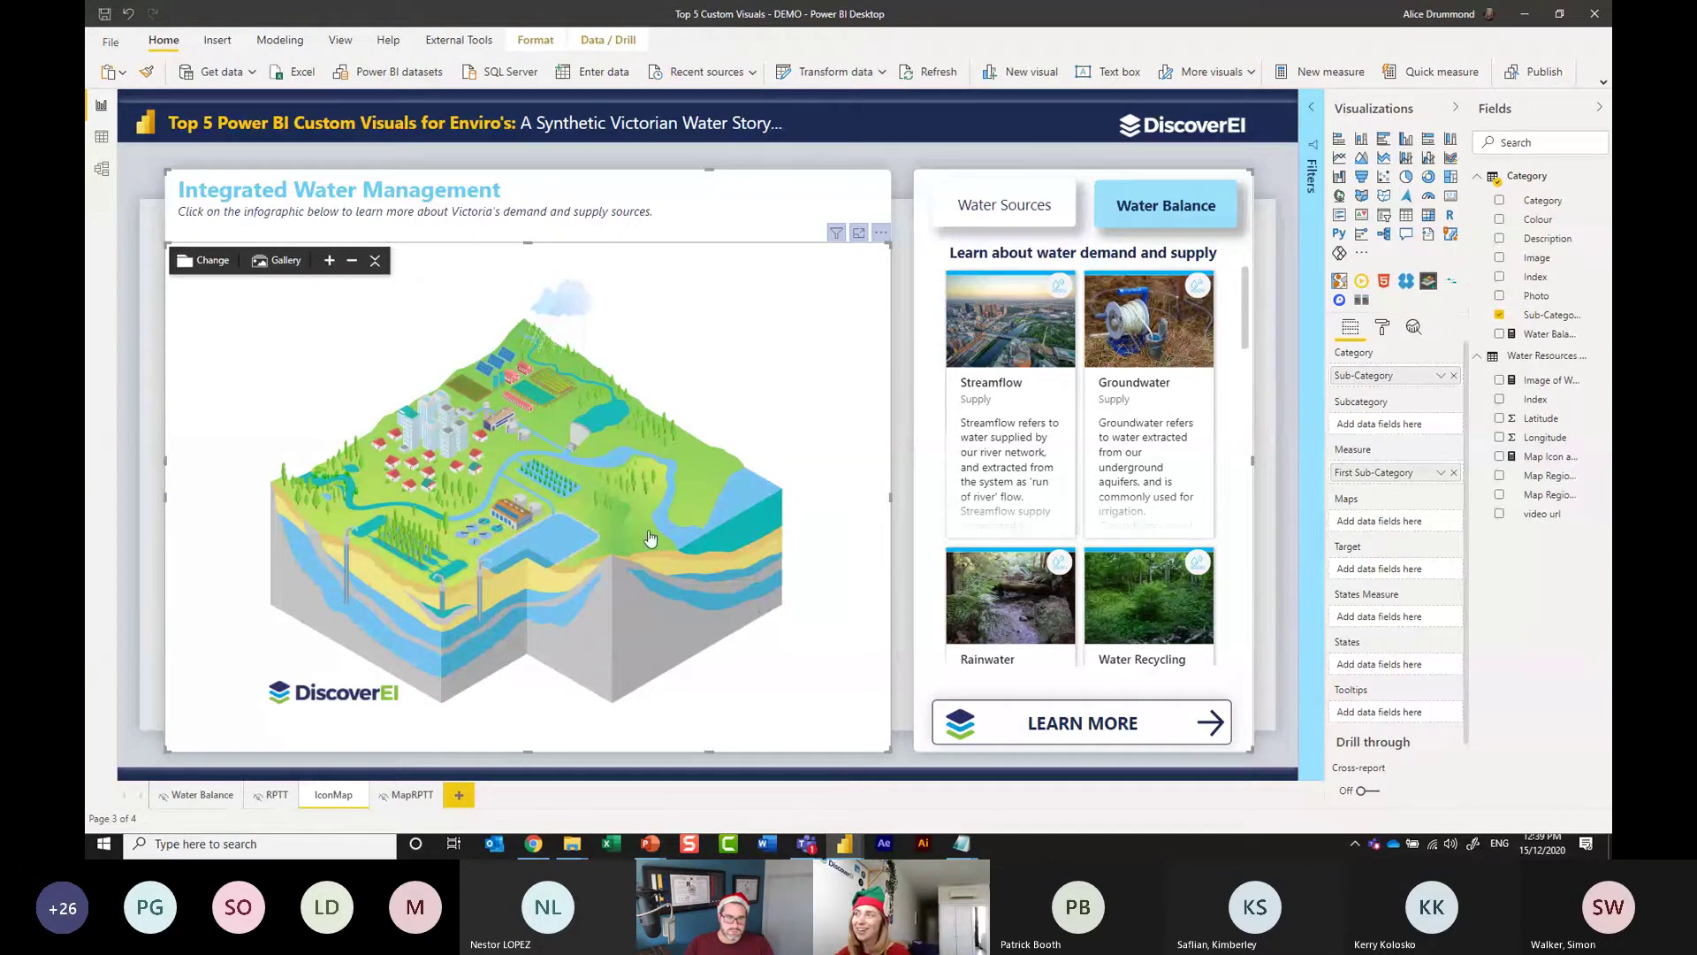
{"action": "mouse_move", "coordinate": [610, 420]}
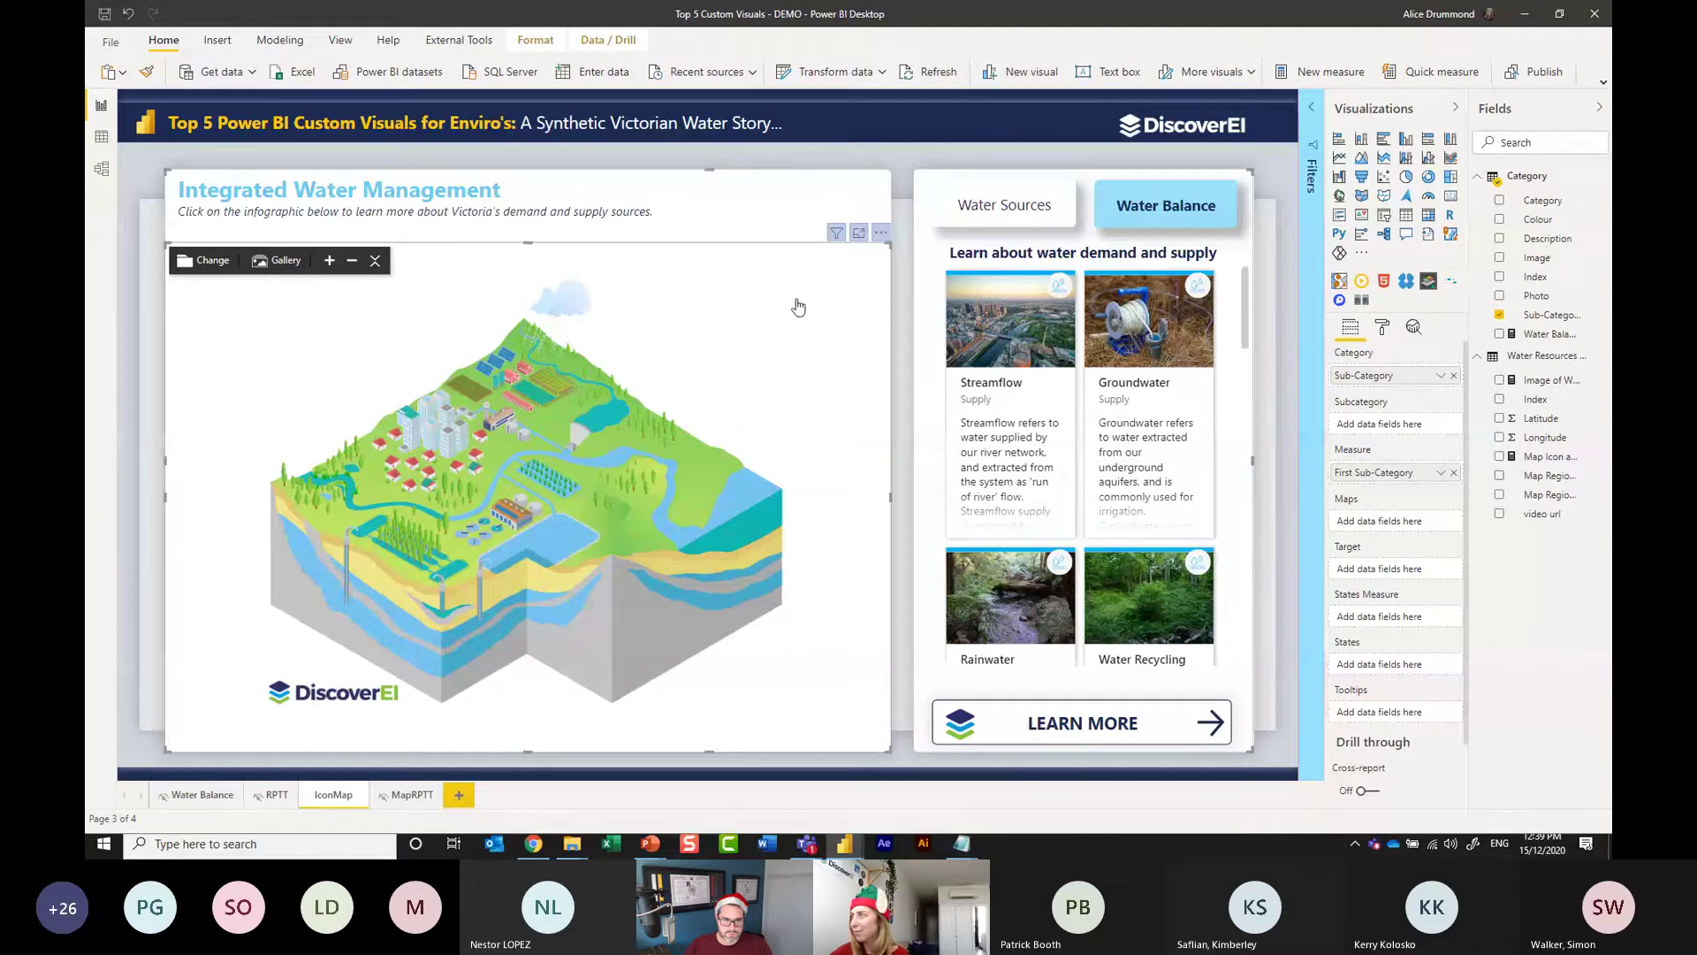
Set the infographic's default data colour to dark navy.
{"action": "left_click", "coordinate": [1384, 334]}
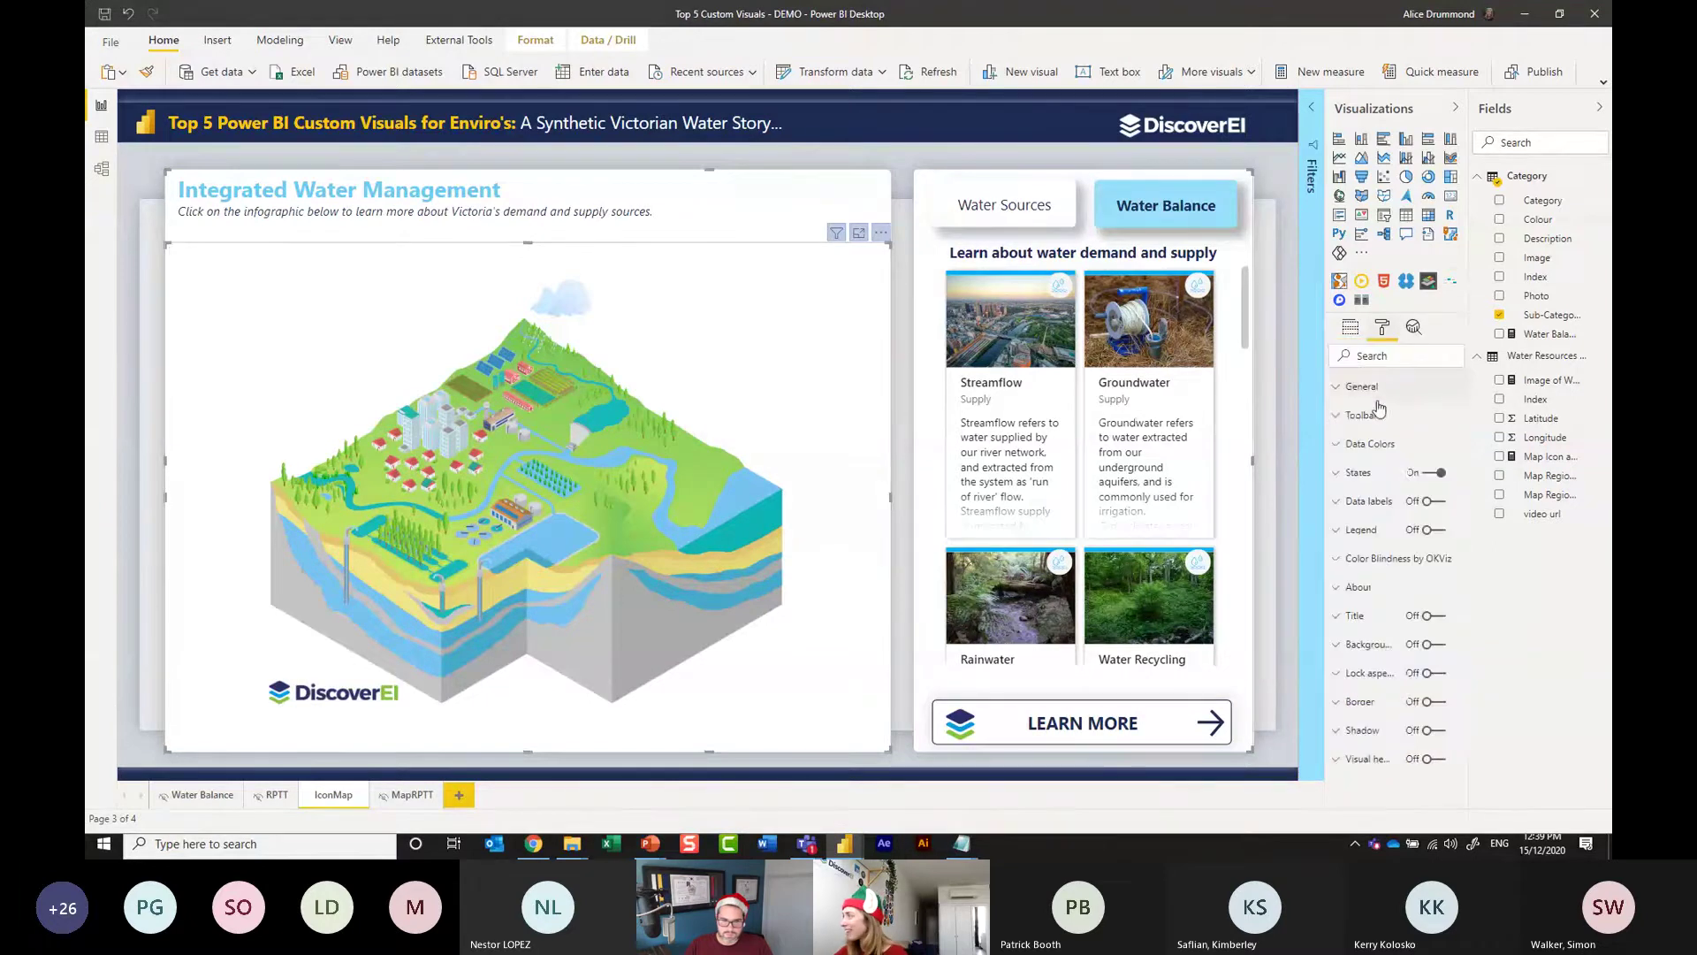
{"action": "left_click", "coordinate": [1370, 443]}
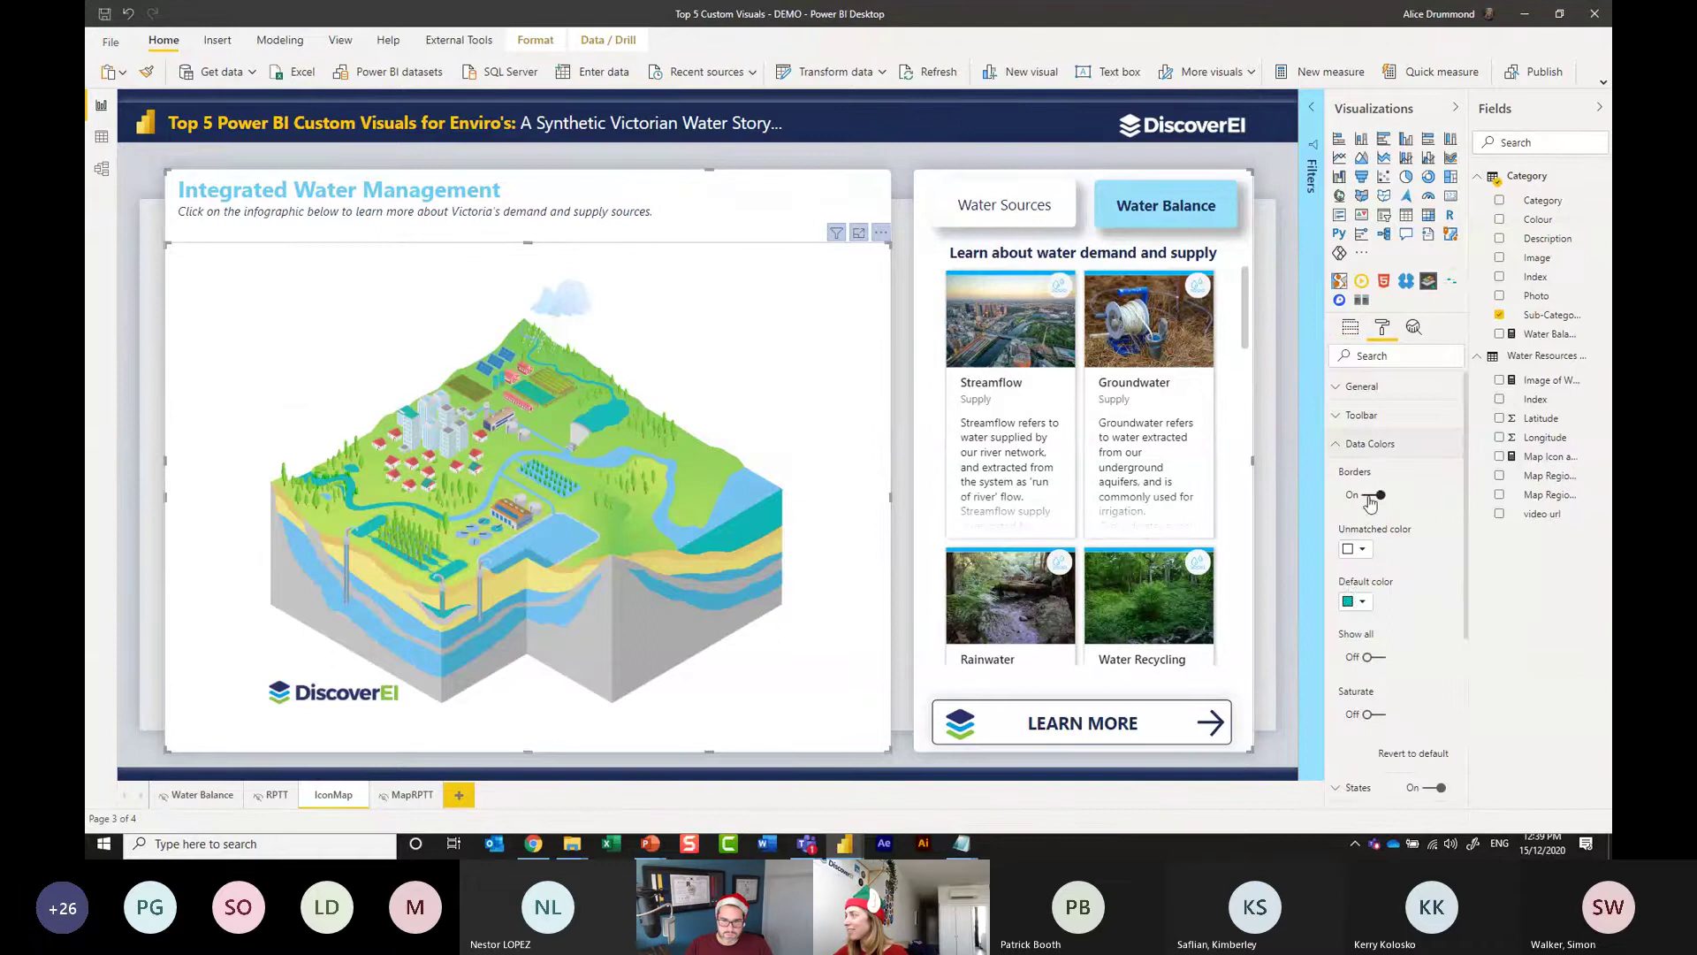
{"action": "left_click", "coordinate": [1357, 601]}
{"action": "left_click", "coordinate": [1370, 638]}
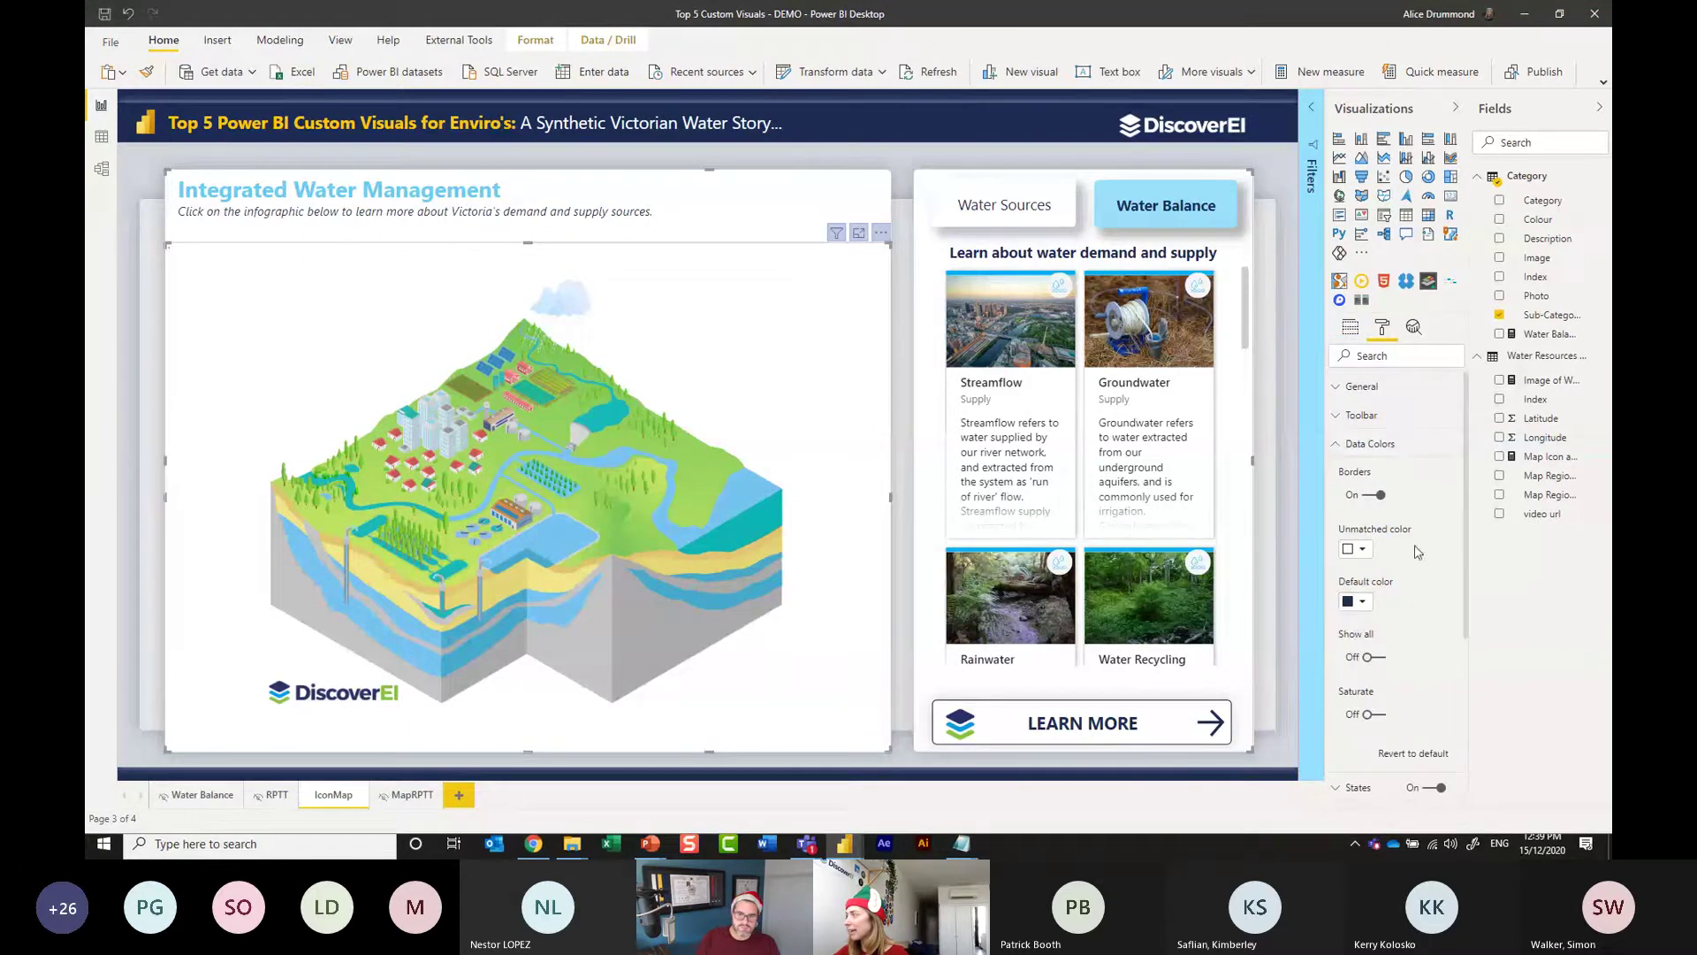
{"action": "left_click", "coordinate": [1370, 443]}
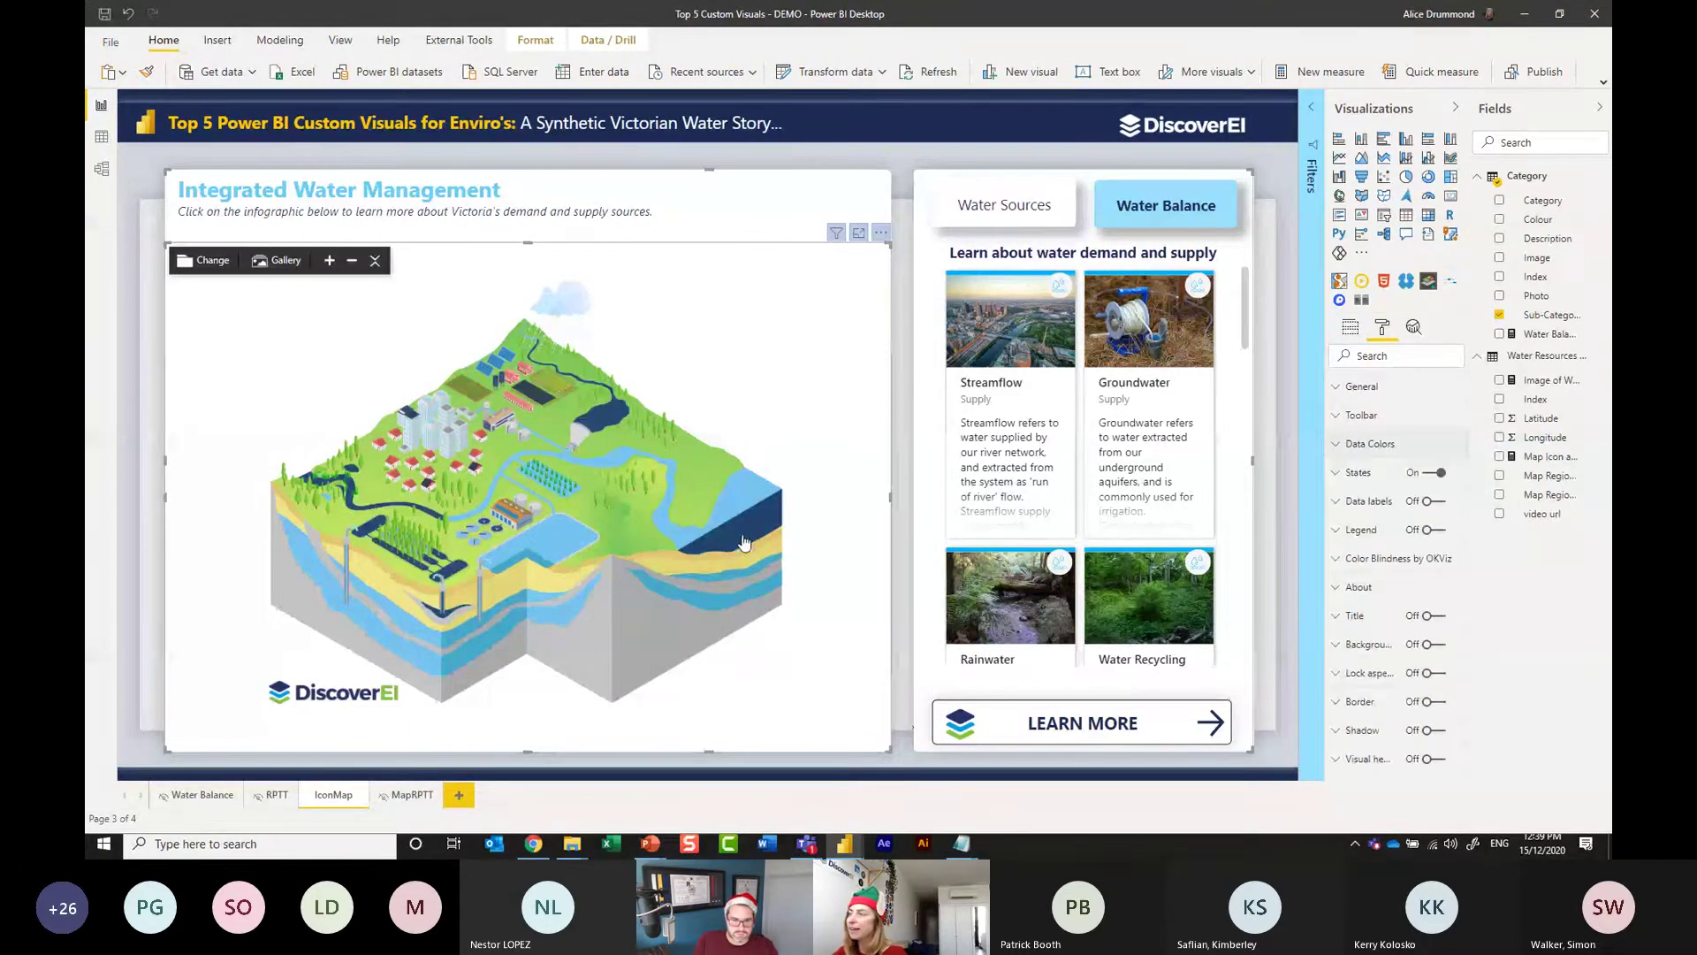
Test the card filtering on the Desalination and Reservoir areas, then clear the filter.
{"action": "mouse_move", "coordinate": [743, 534]}
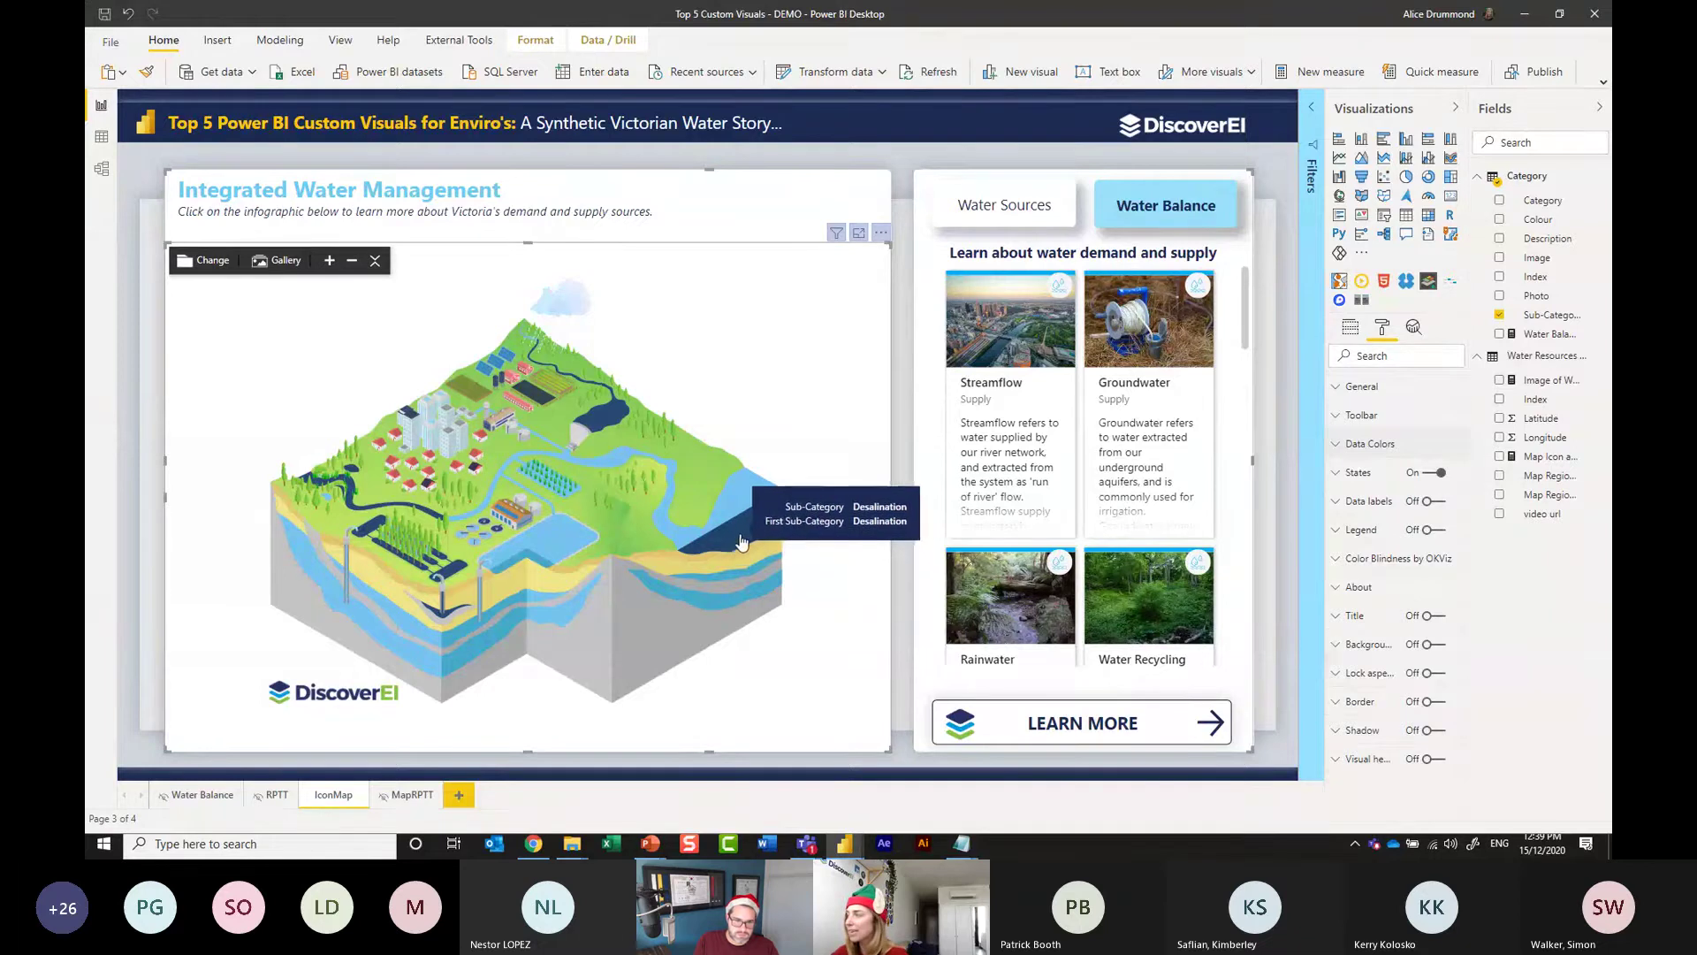
{"action": "left_click", "coordinate": [737, 545]}
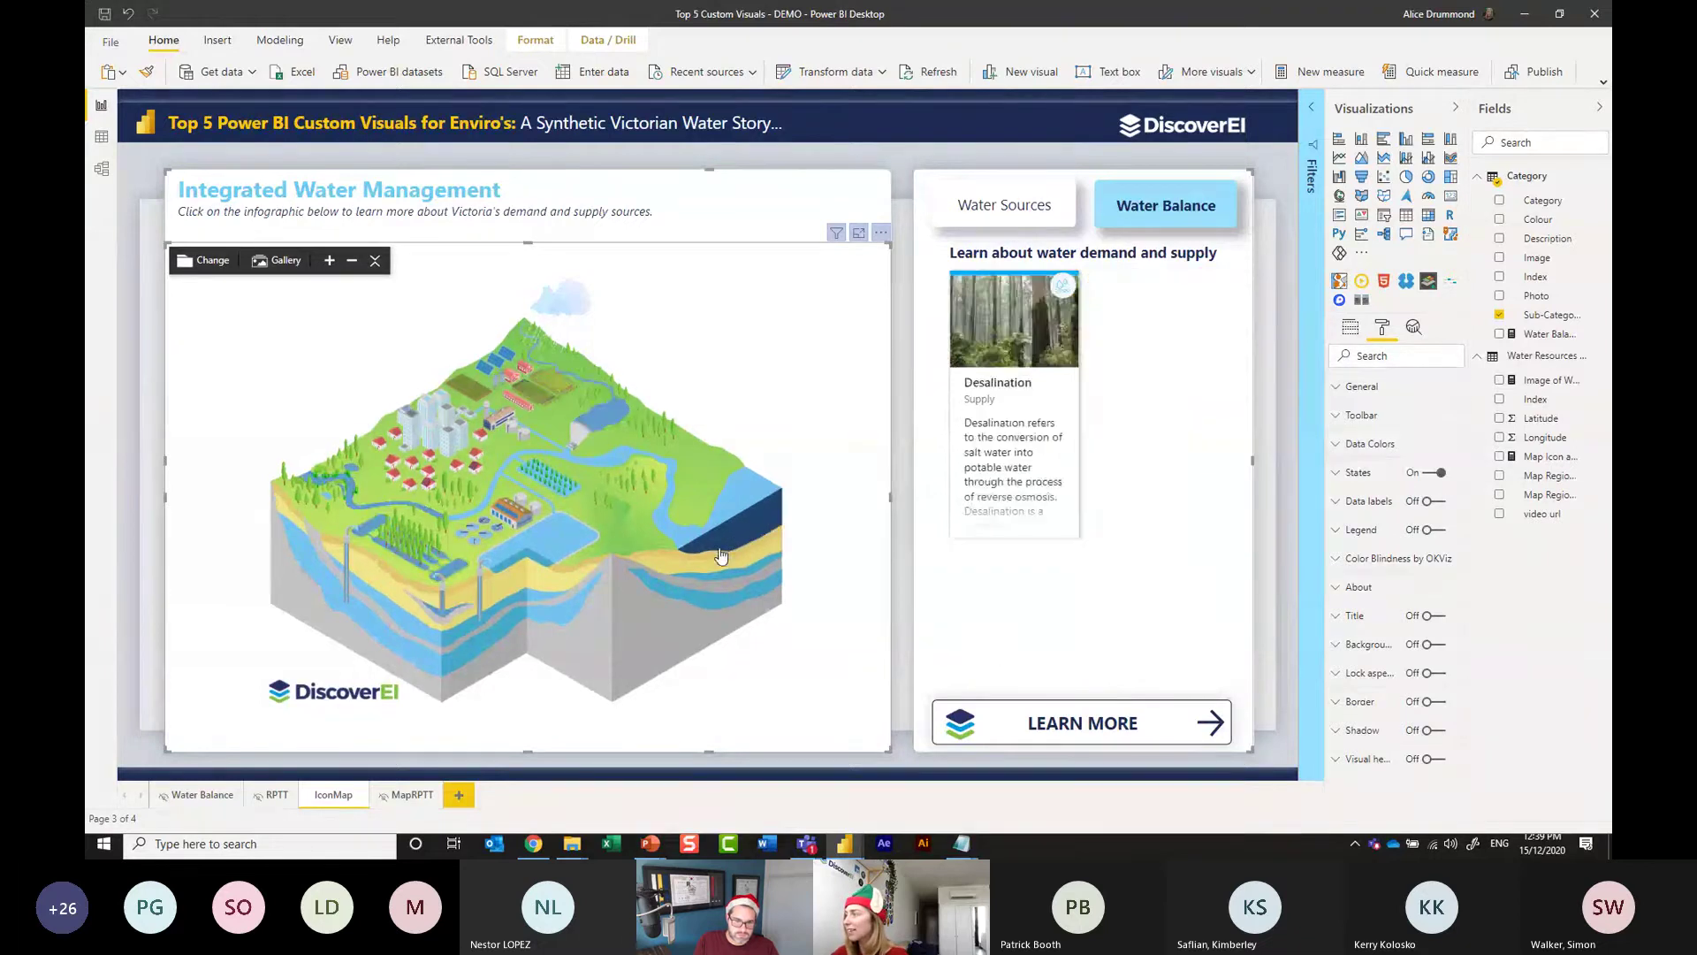
{"action": "left_click", "coordinate": [589, 423]}
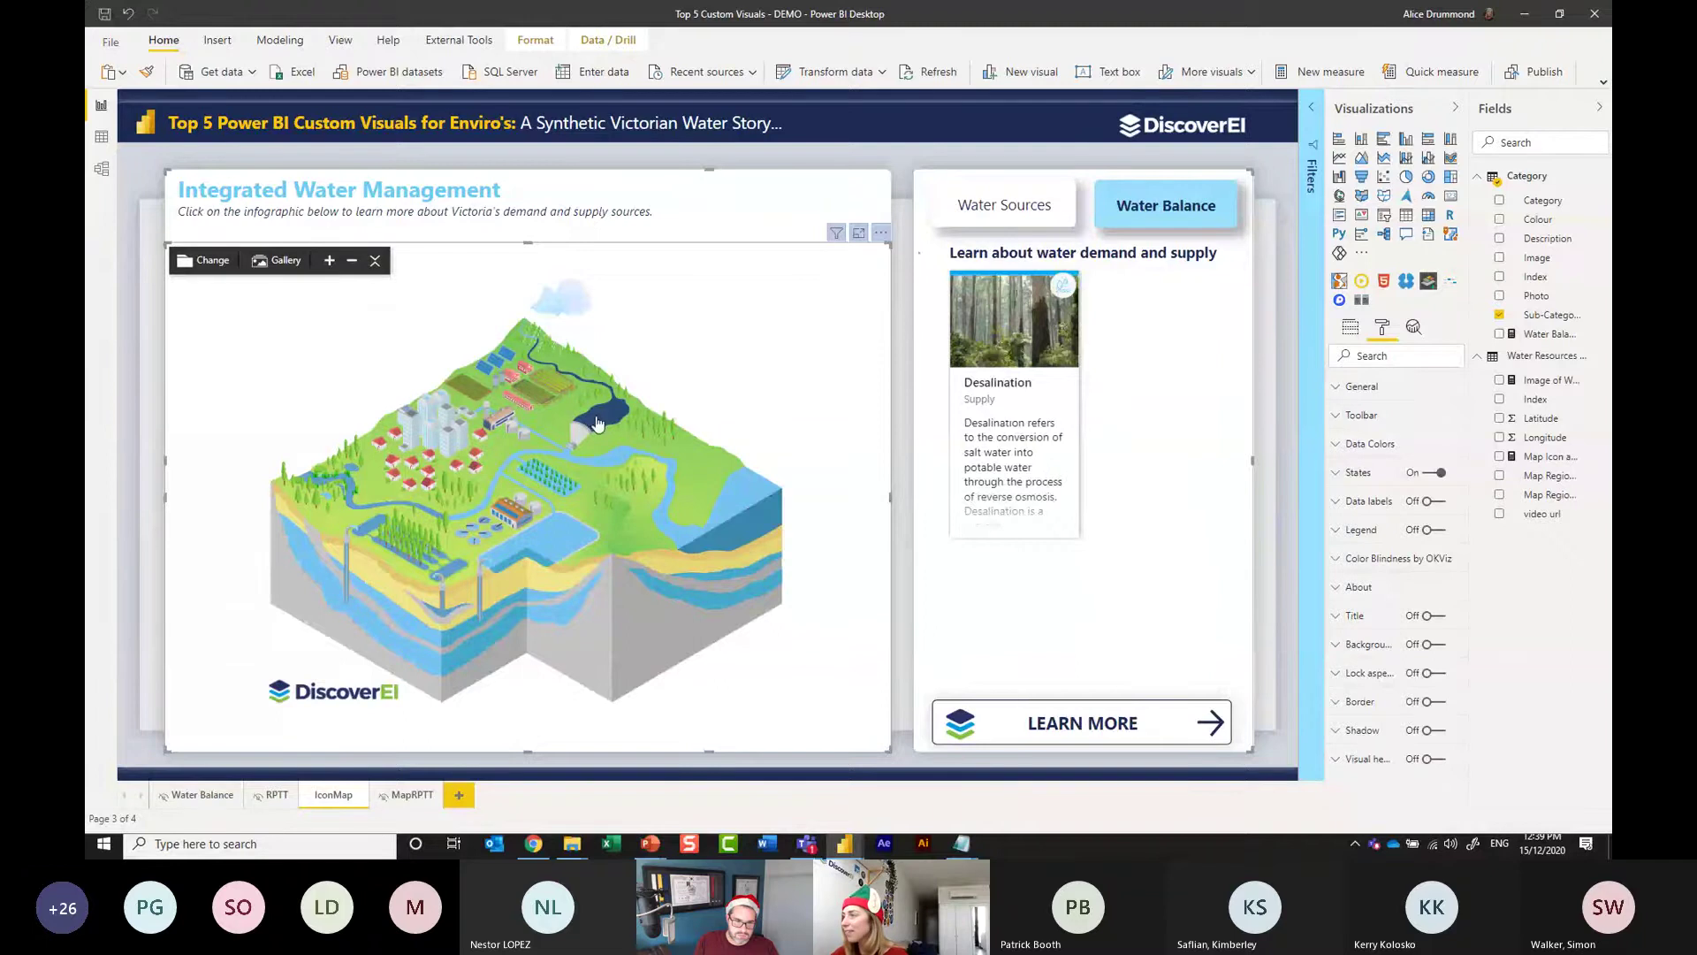
{"action": "left_click", "coordinate": [495, 473]}
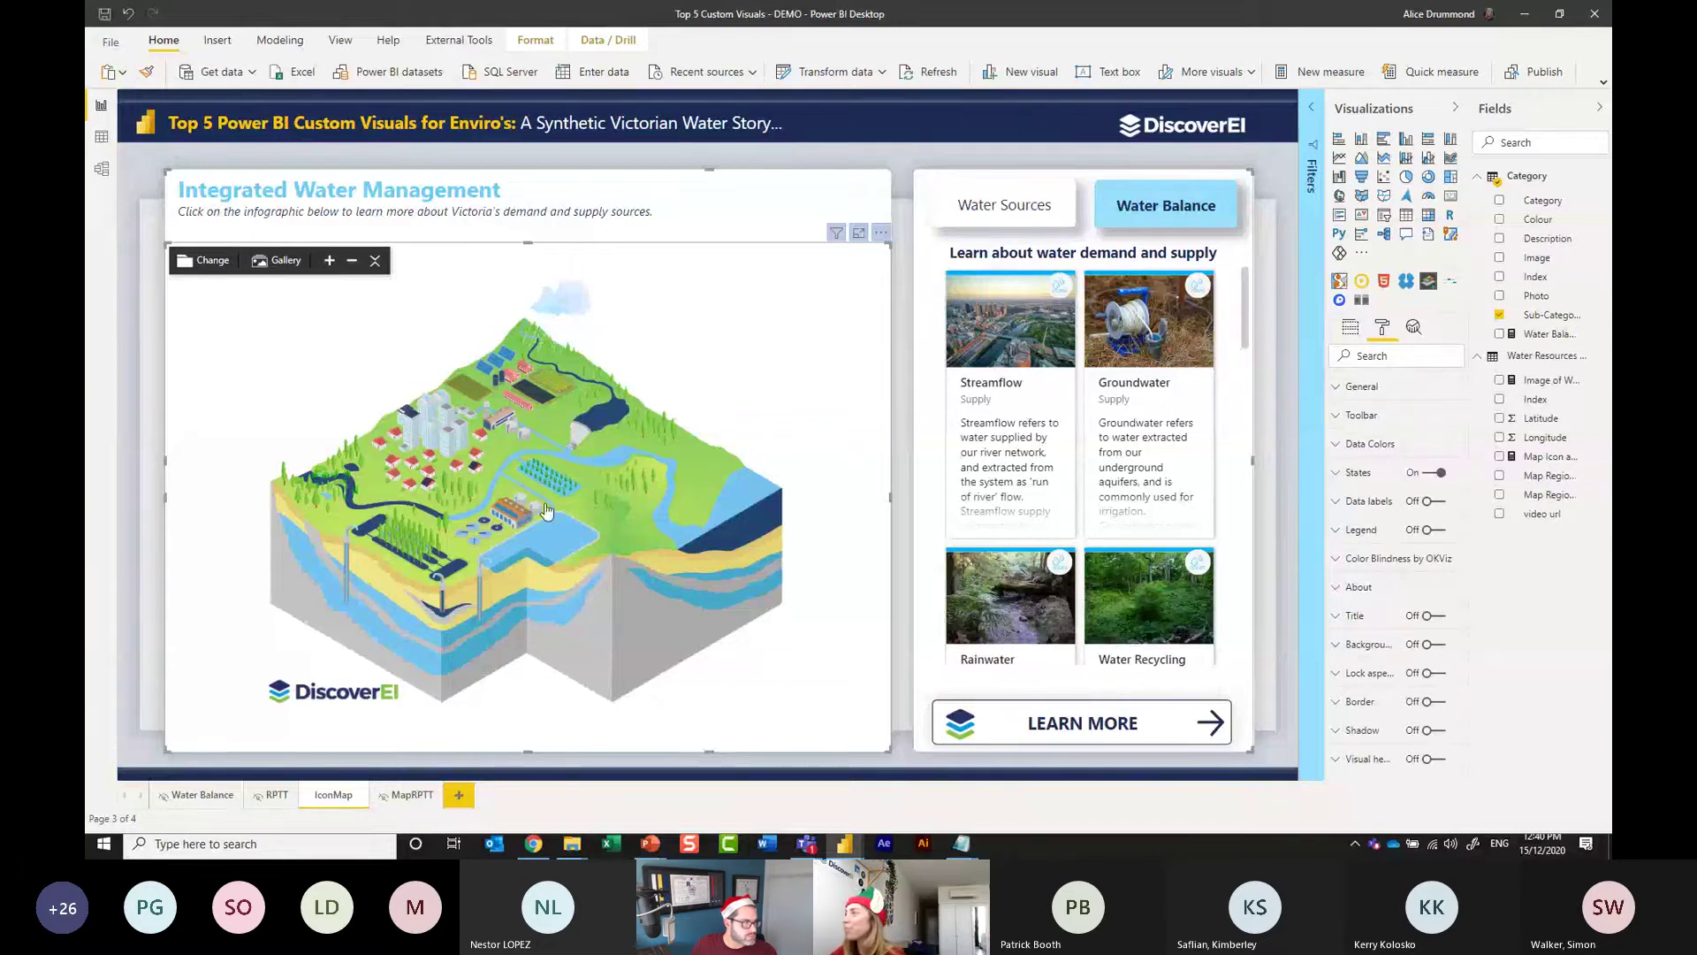
Go to the Water Sources view, zoom the icon map toward Melbourne, and select Merrimu Reservoir.
{"action": "left_click", "coordinate": [1012, 216], "text": "ctrl"}
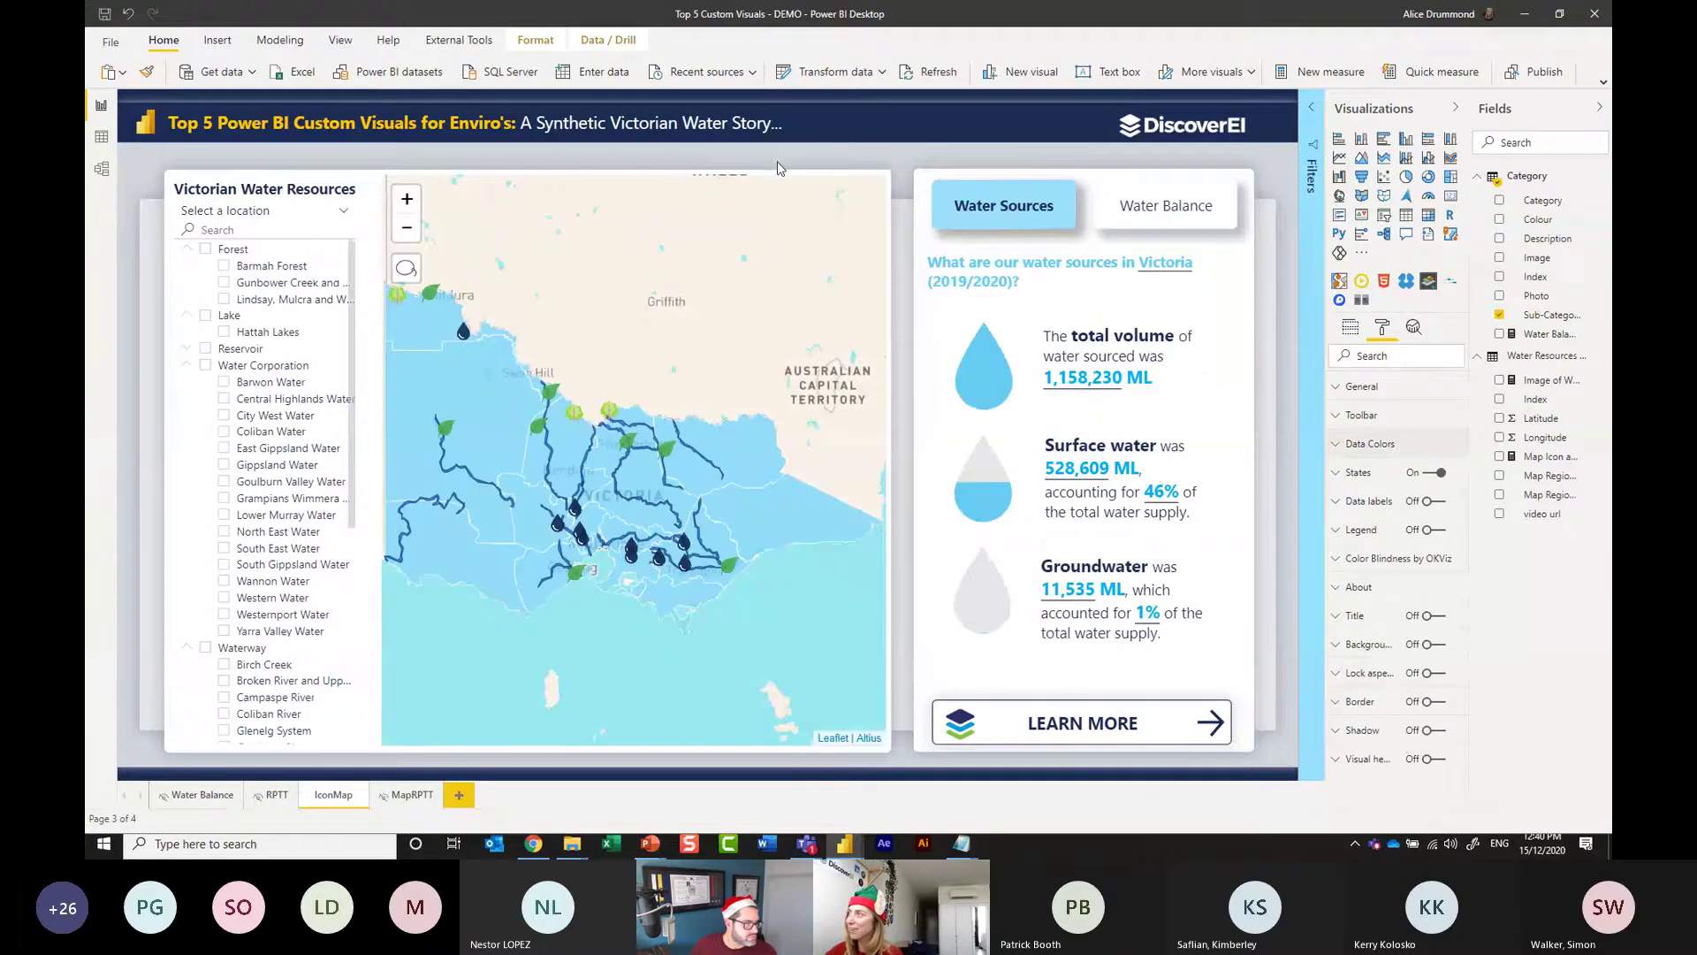
{"action": "left_click", "coordinate": [782, 153]}
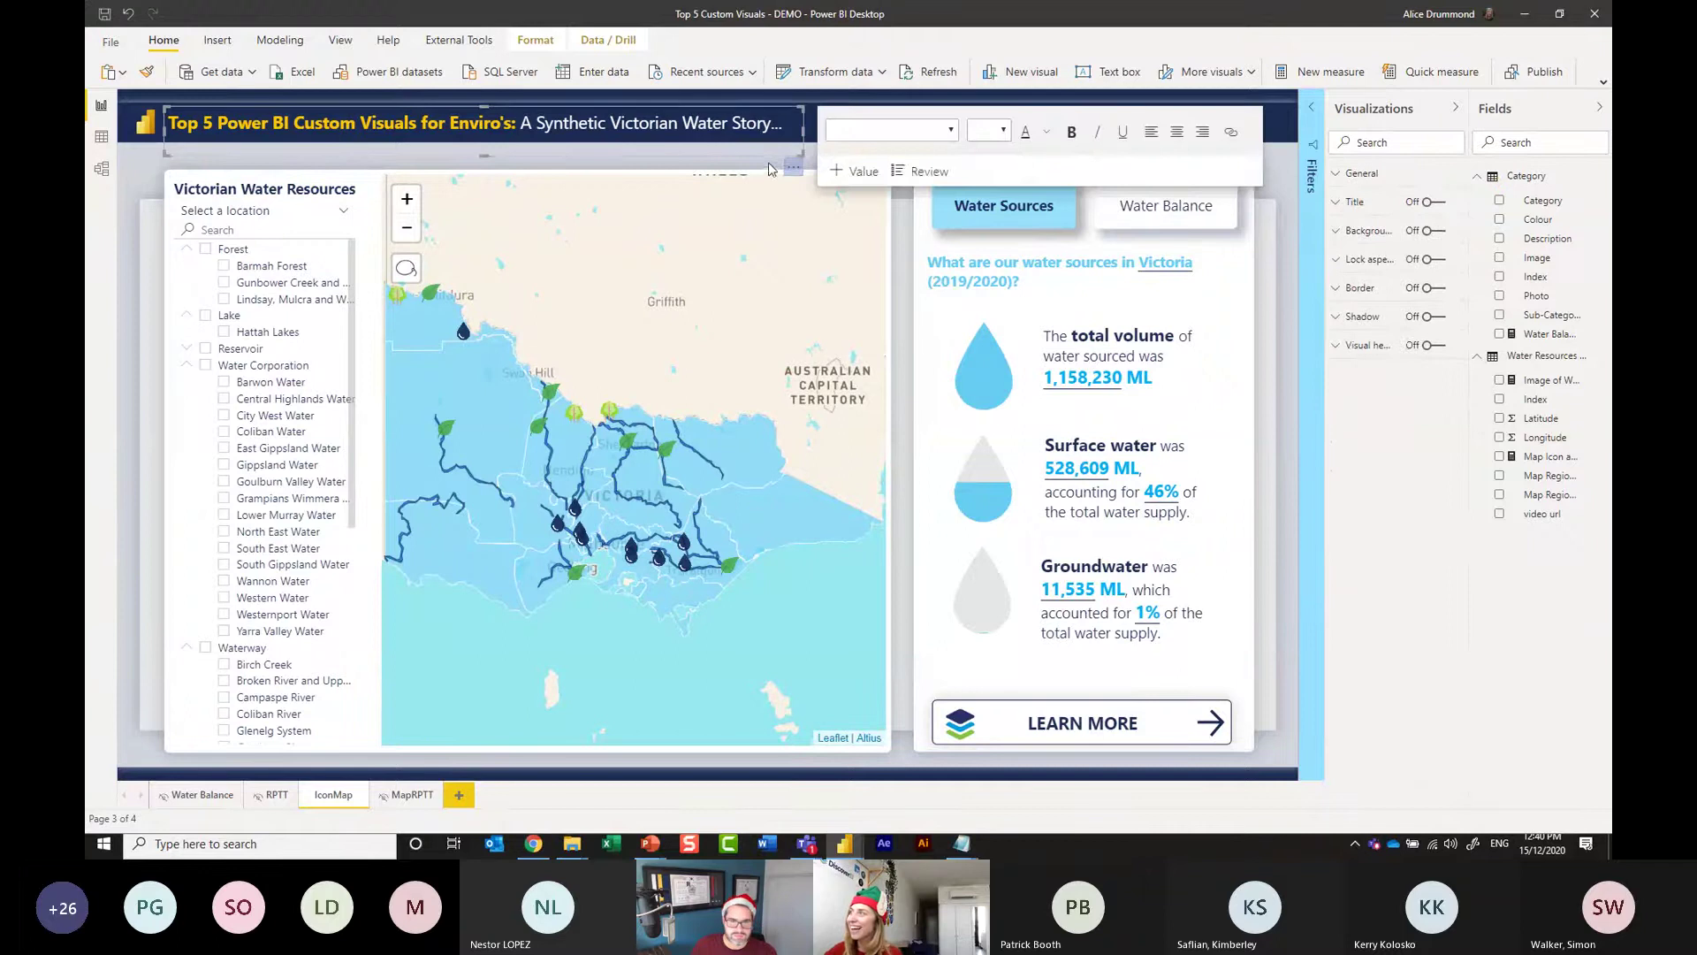
{"action": "left_click", "coordinate": [773, 171]}
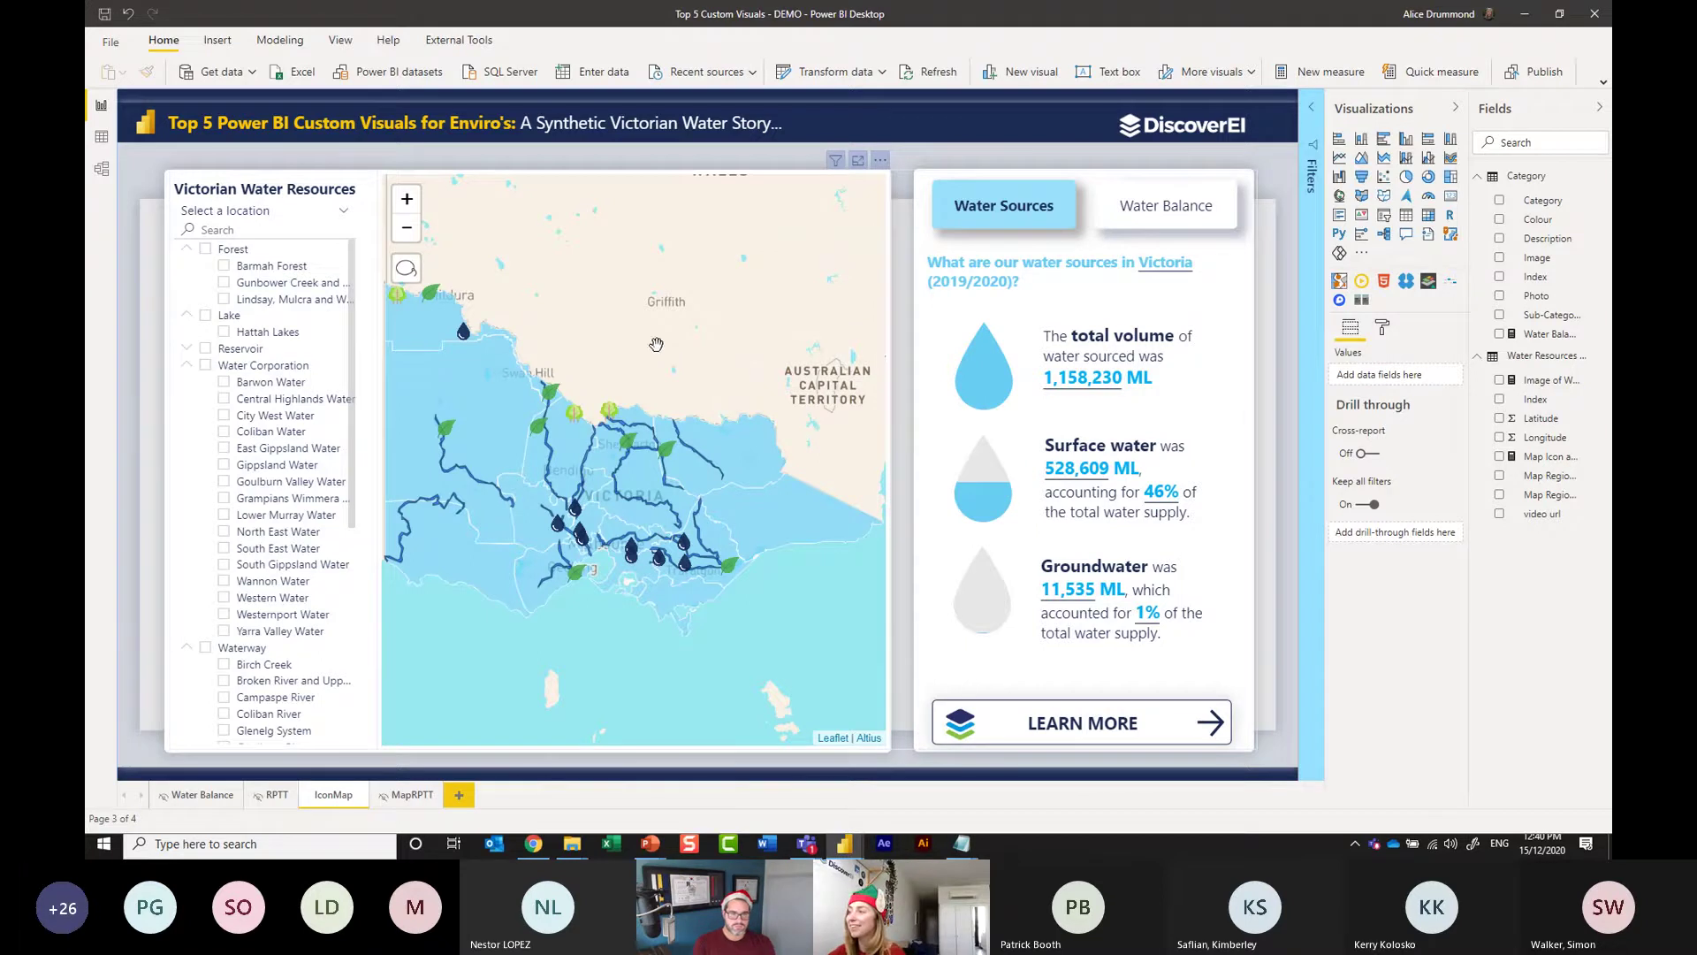
{"action": "scroll", "coordinate": [632, 583], "scroll_direction": "up", "scroll_amount": 2}
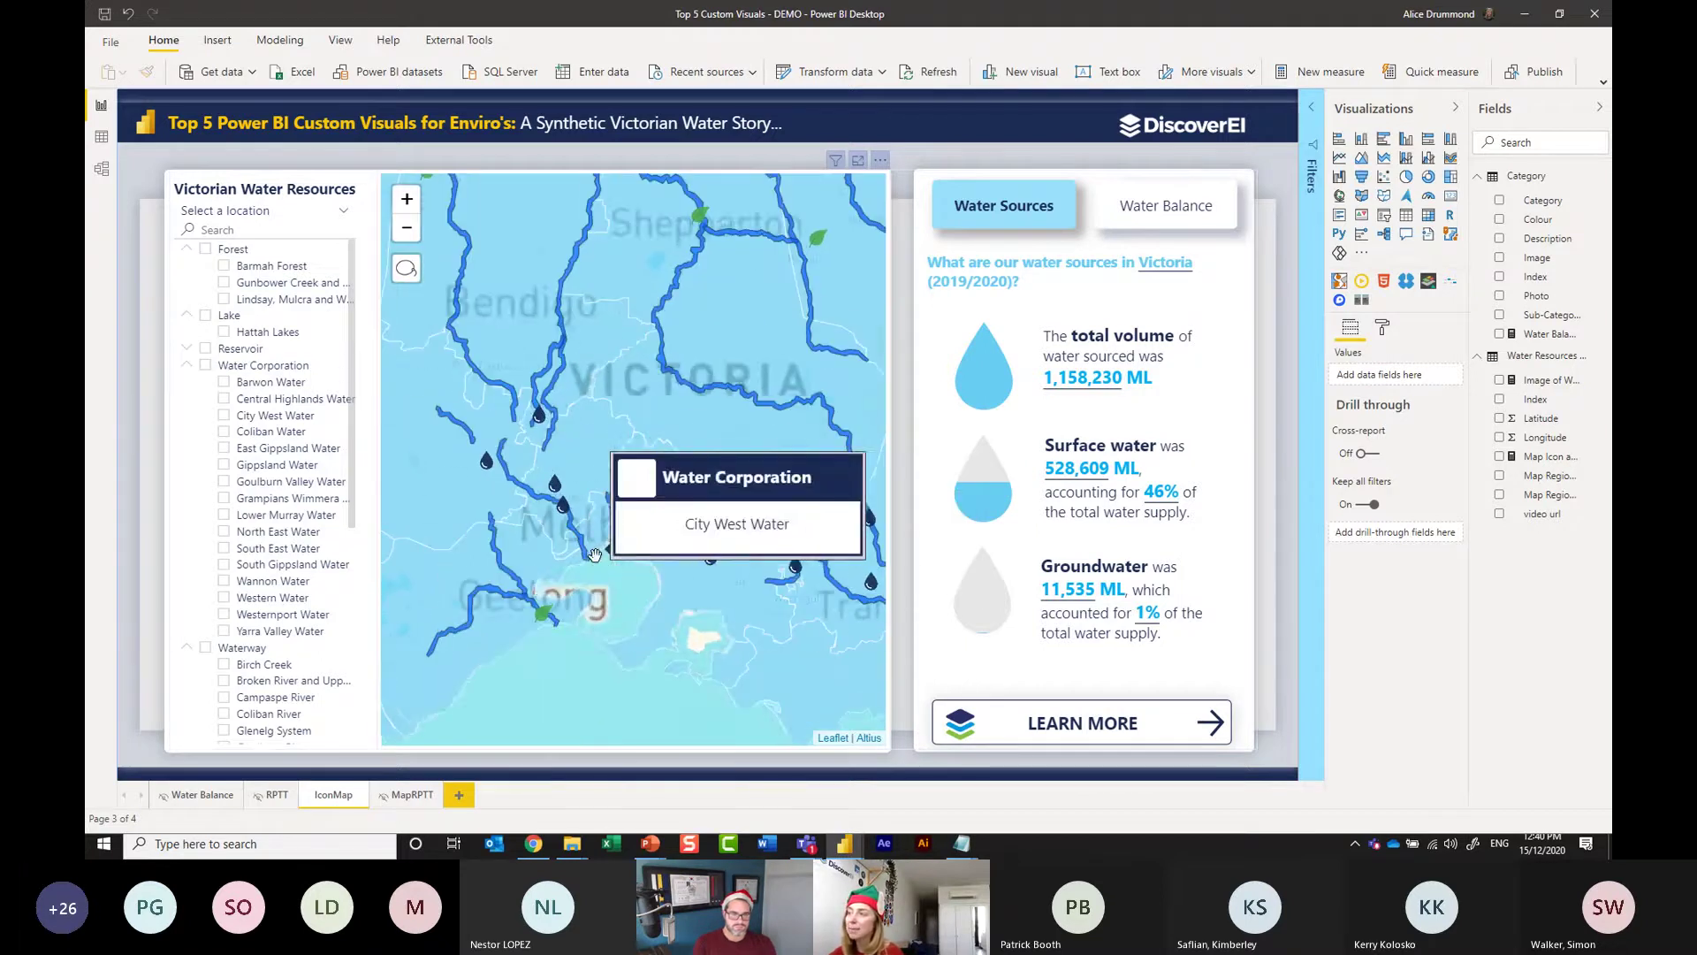
{"action": "mouse_move", "coordinate": [607, 599]}
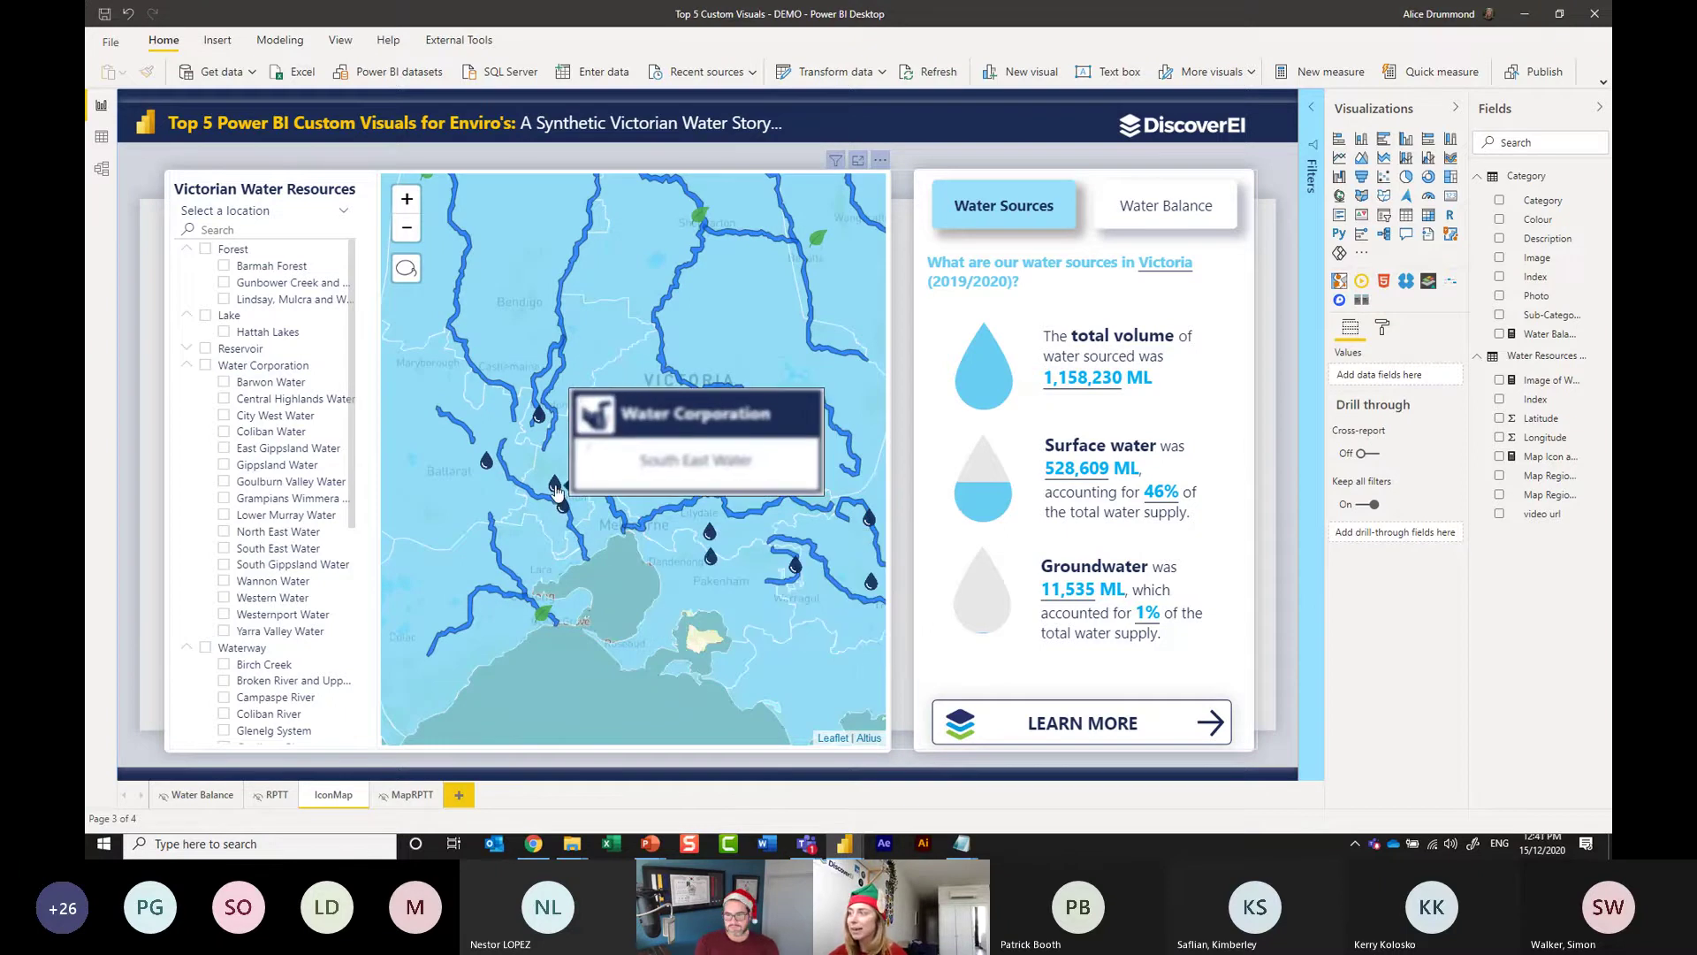
{"action": "mouse_move", "coordinate": [562, 508]}
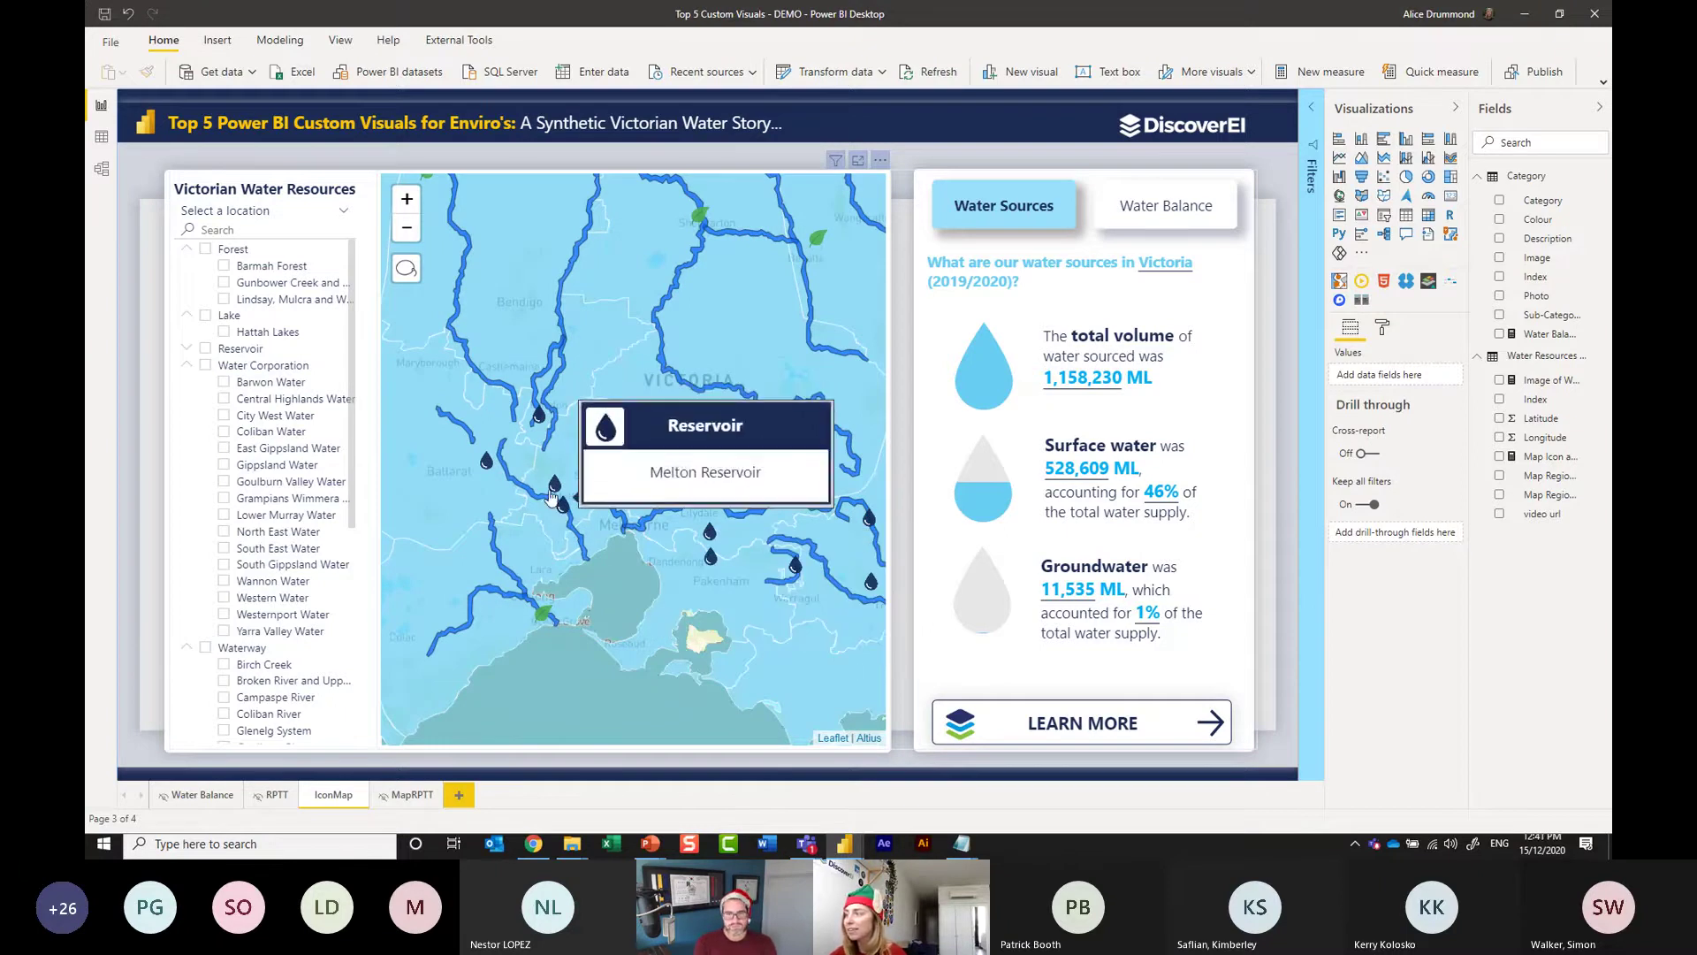
{"action": "left_click", "coordinate": [554, 489]}
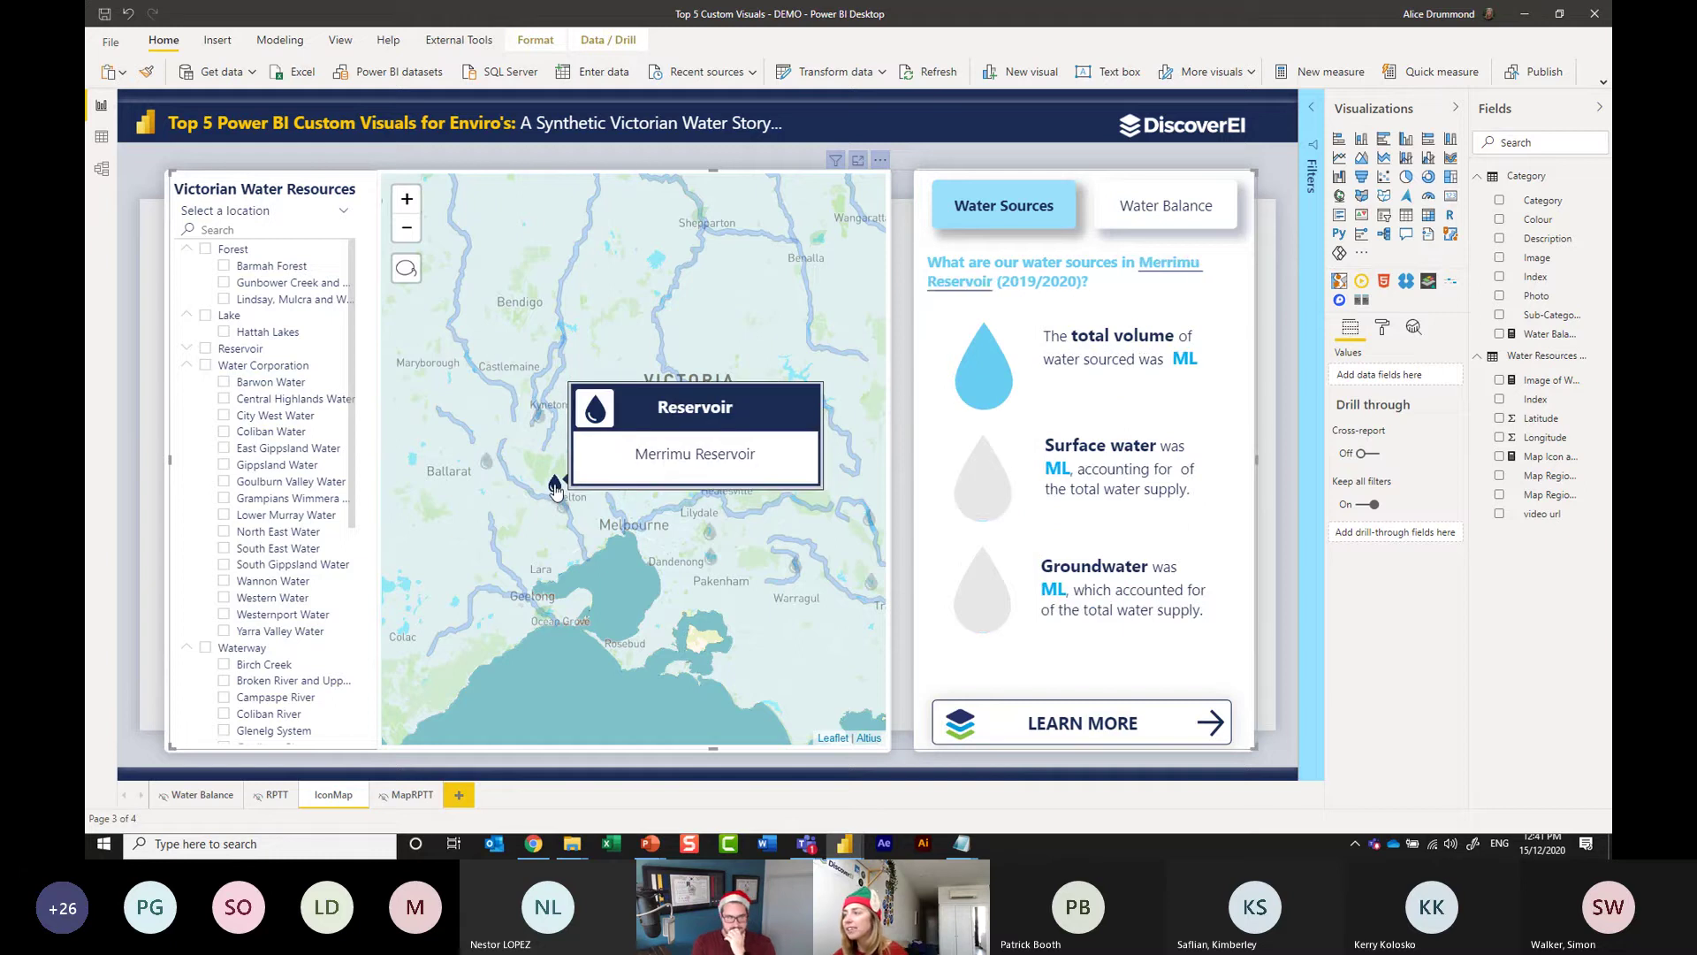
Open the Merrimu Reservoir detail page via LEARN MORE and select its photo visual.
{"action": "left_click", "coordinate": [1072, 729], "text": "ctrl"}
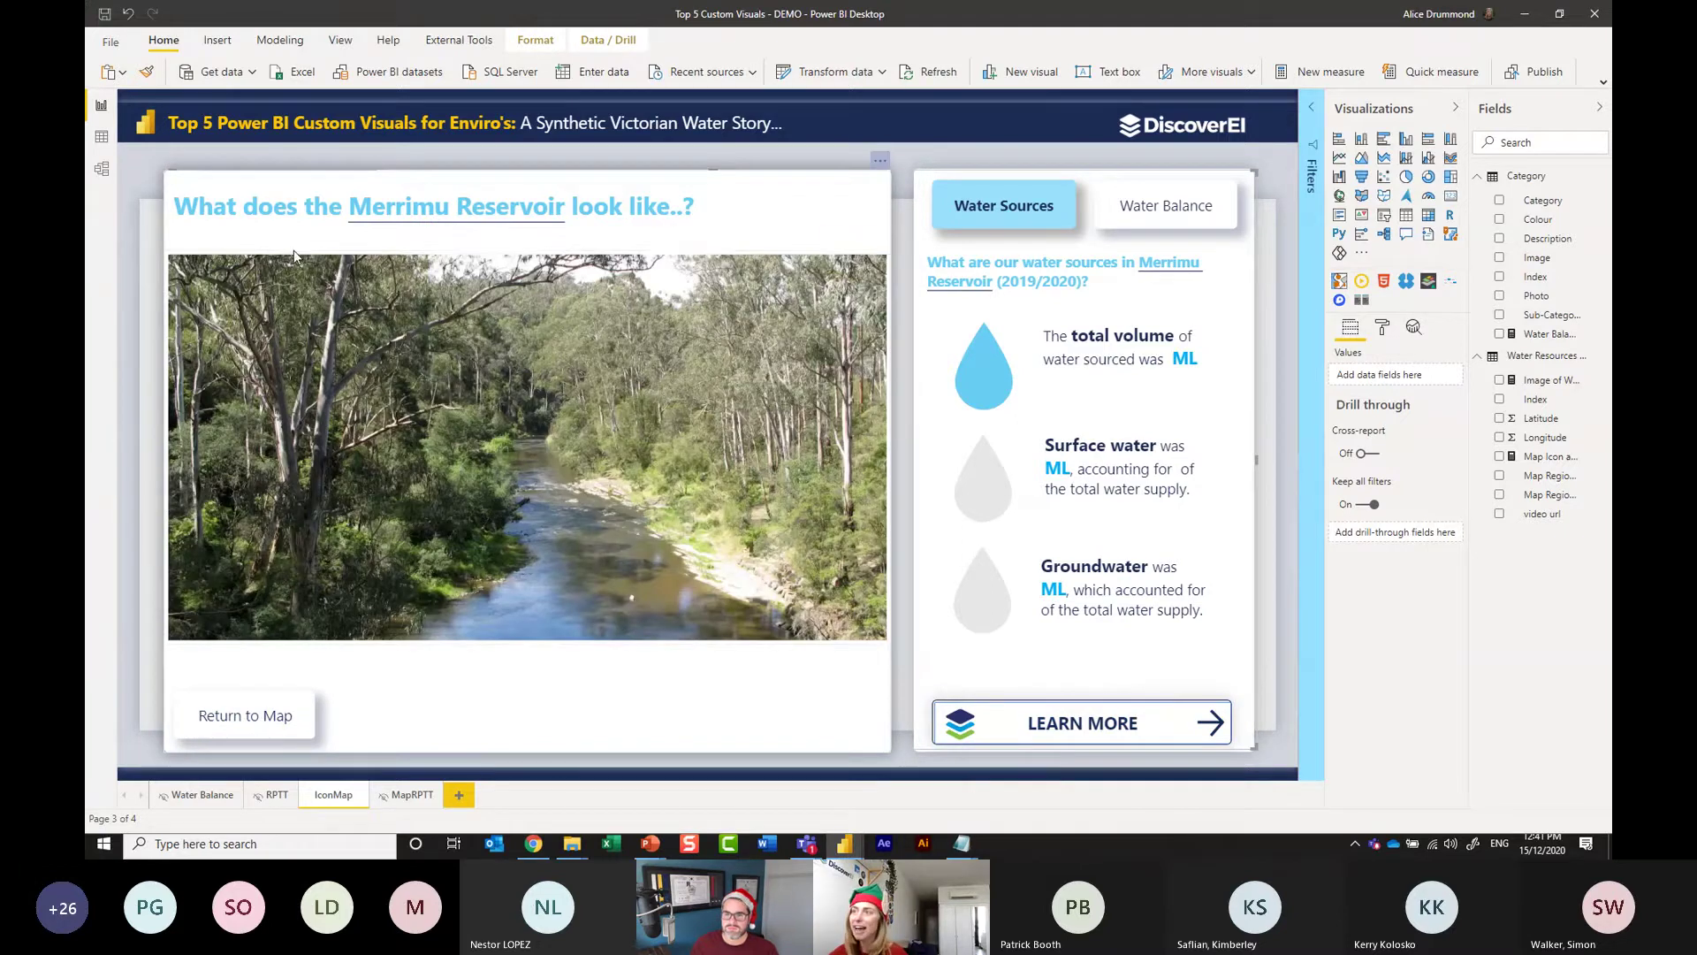
{"action": "left_click", "coordinate": [497, 649]}
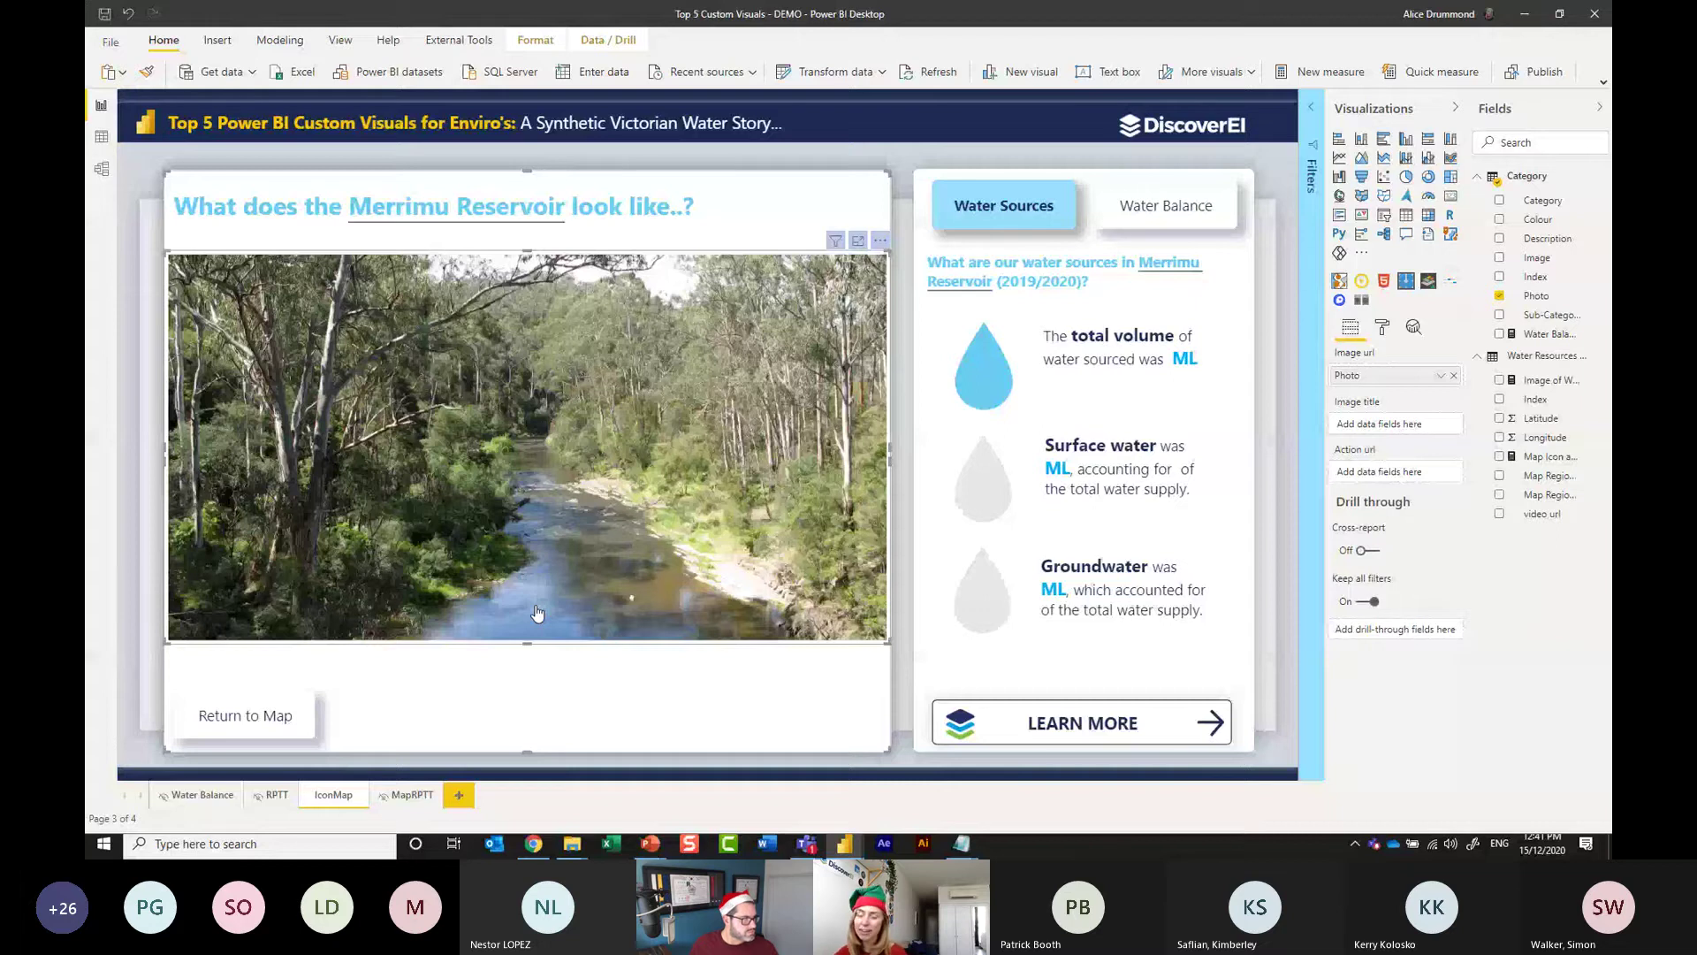
Convert the photo into an HTML Content visual showing the 'video url' field as a video player.
{"action": "left_click", "coordinate": [1384, 283]}
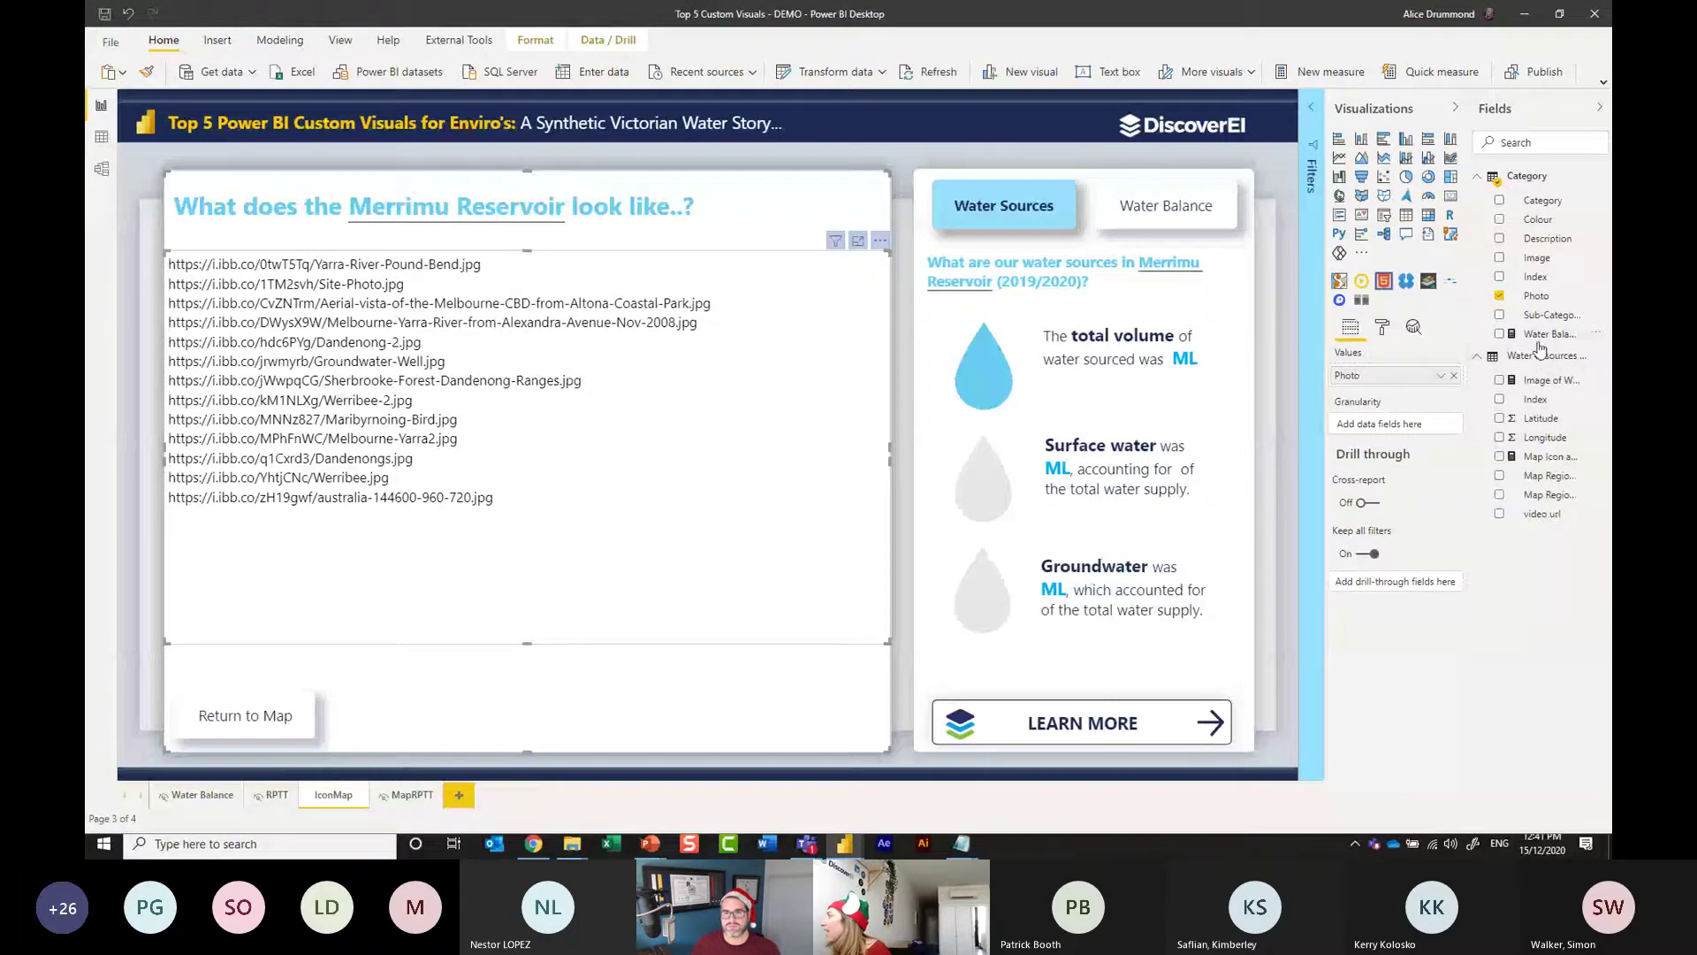
{"action": "left_click_drag", "start_coordinate": [1491, 523], "coordinate": [1396, 376]}
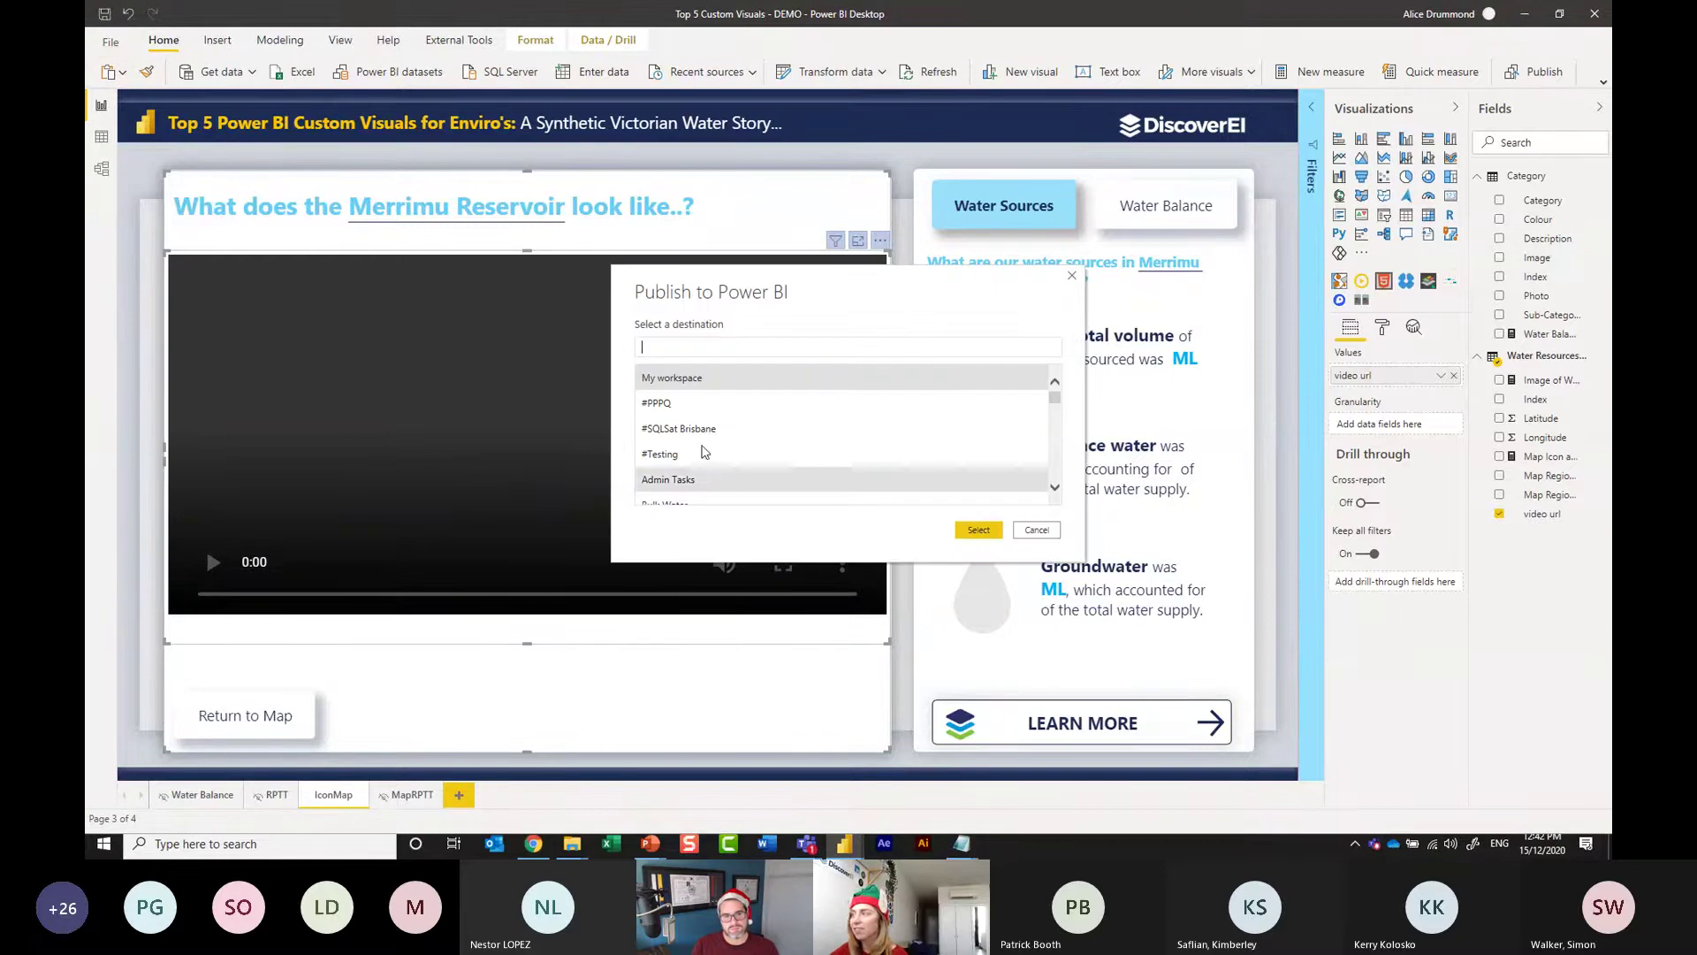
Publish the report to My workspace and open it in Power BI online.
{"action": "left_click", "coordinate": [709, 380]}
{"action": "left_click", "coordinate": [978, 530]}
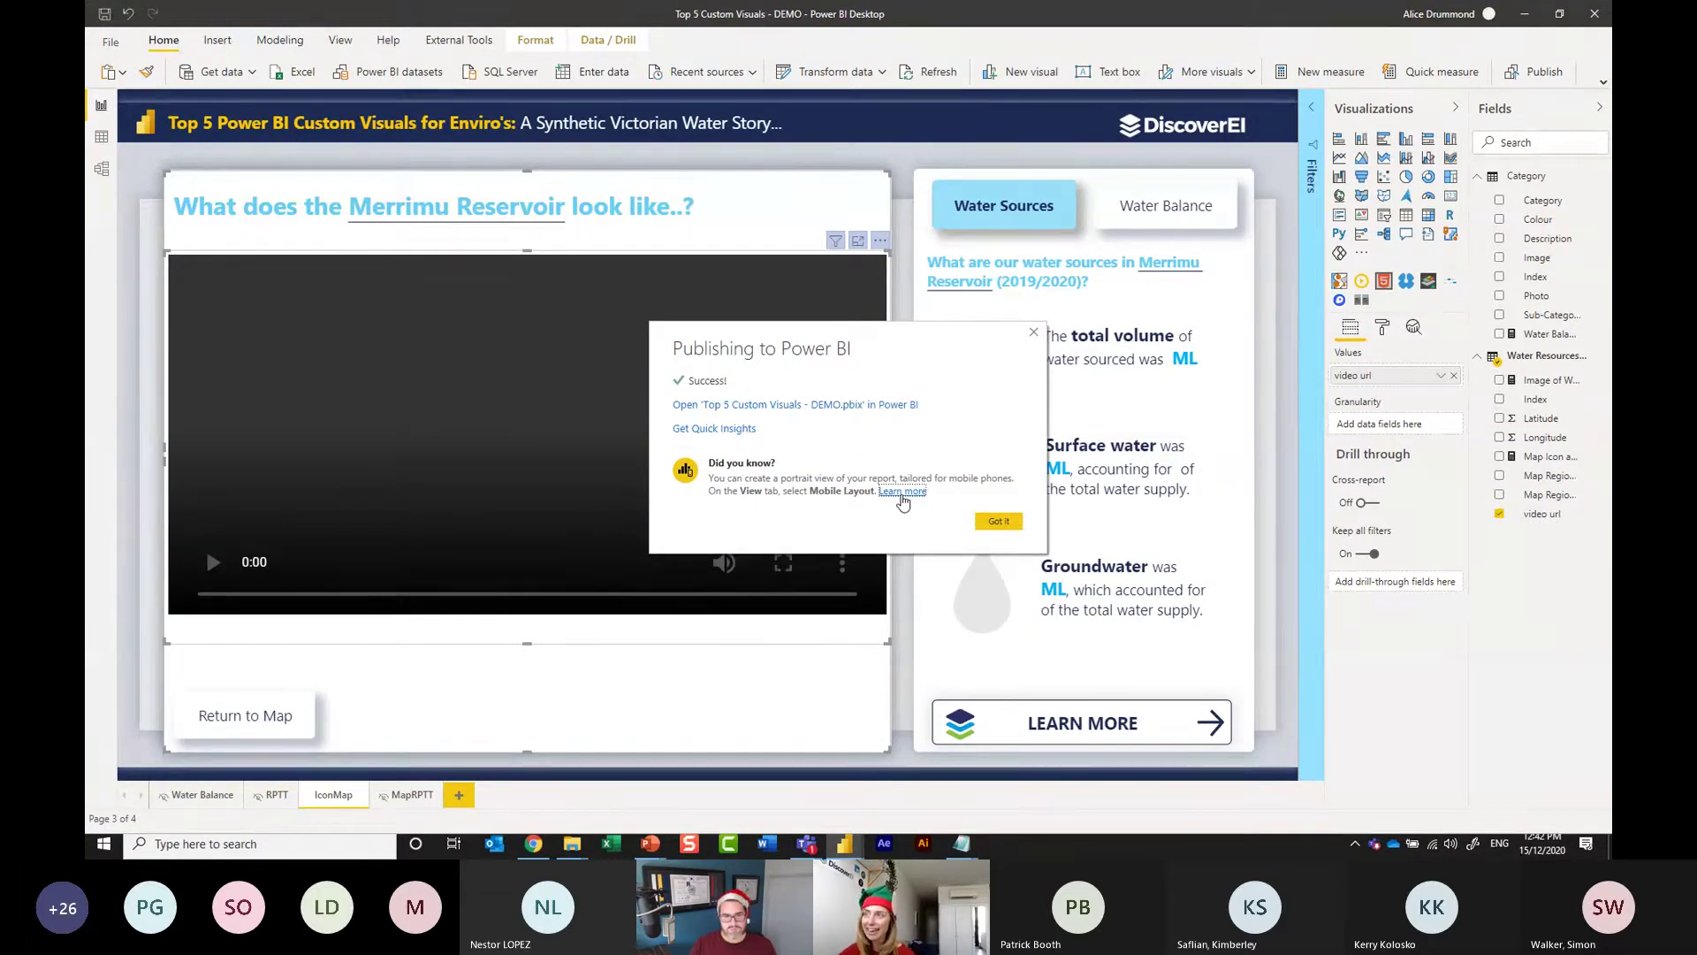
{"action": "left_click", "coordinate": [840, 404]}
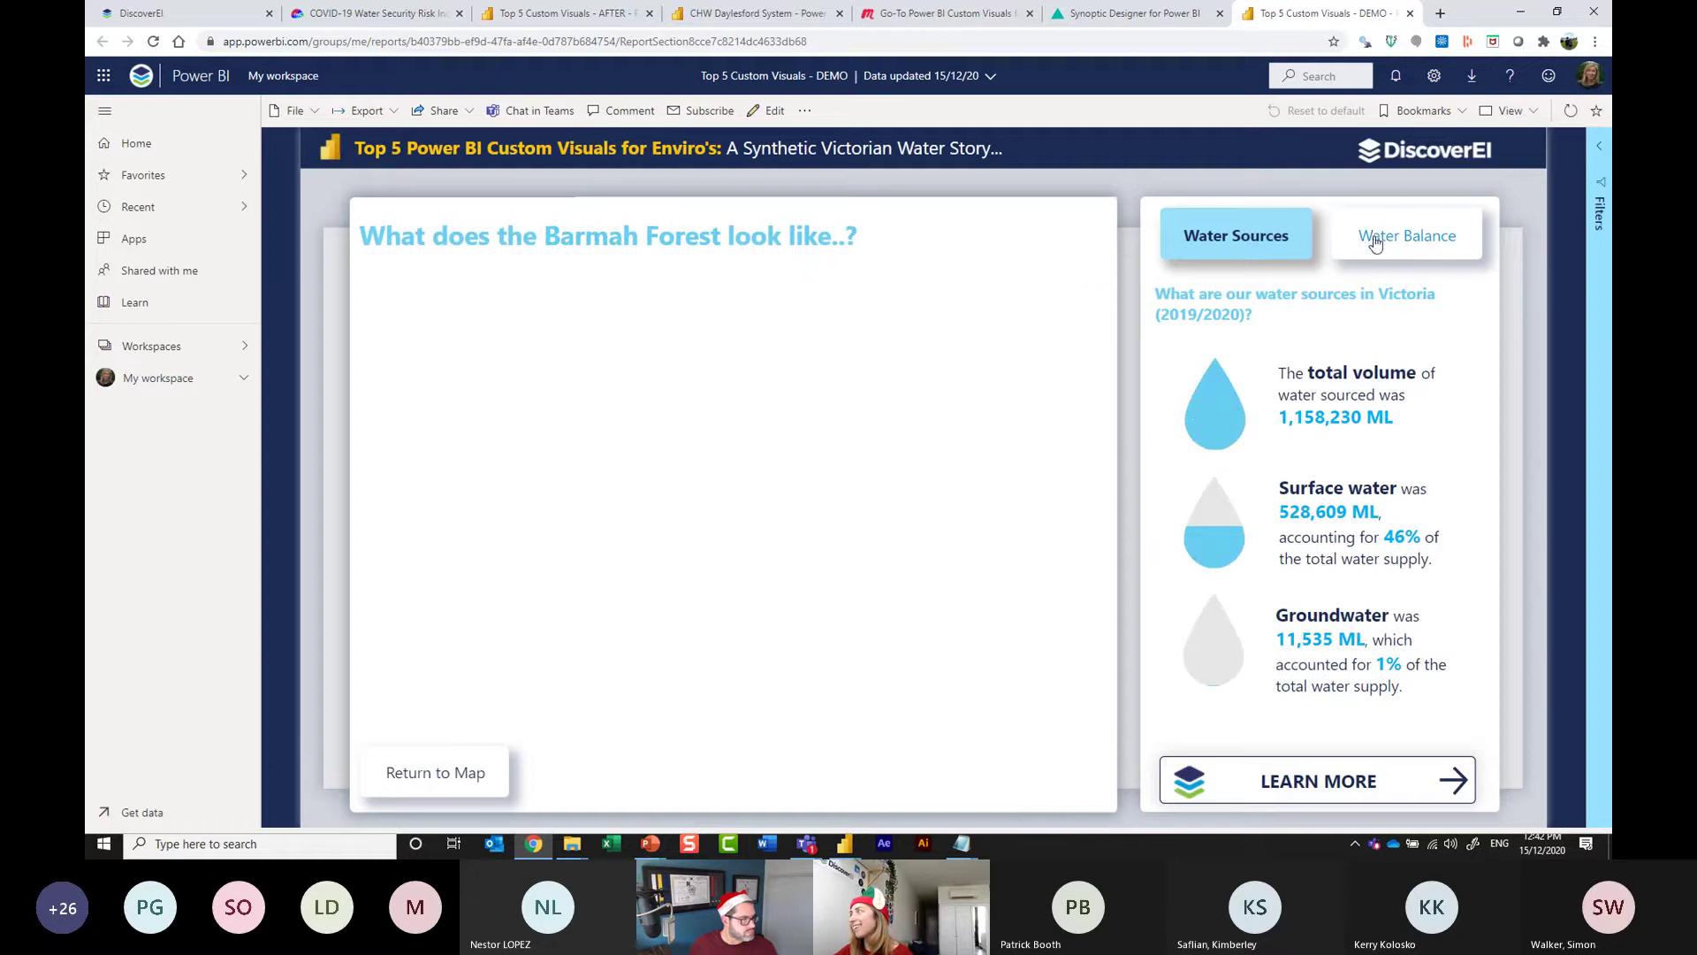
In the published report, select the reservoir on the map, play its video page, then return to the map.
{"action": "left_click", "coordinate": [429, 774]}
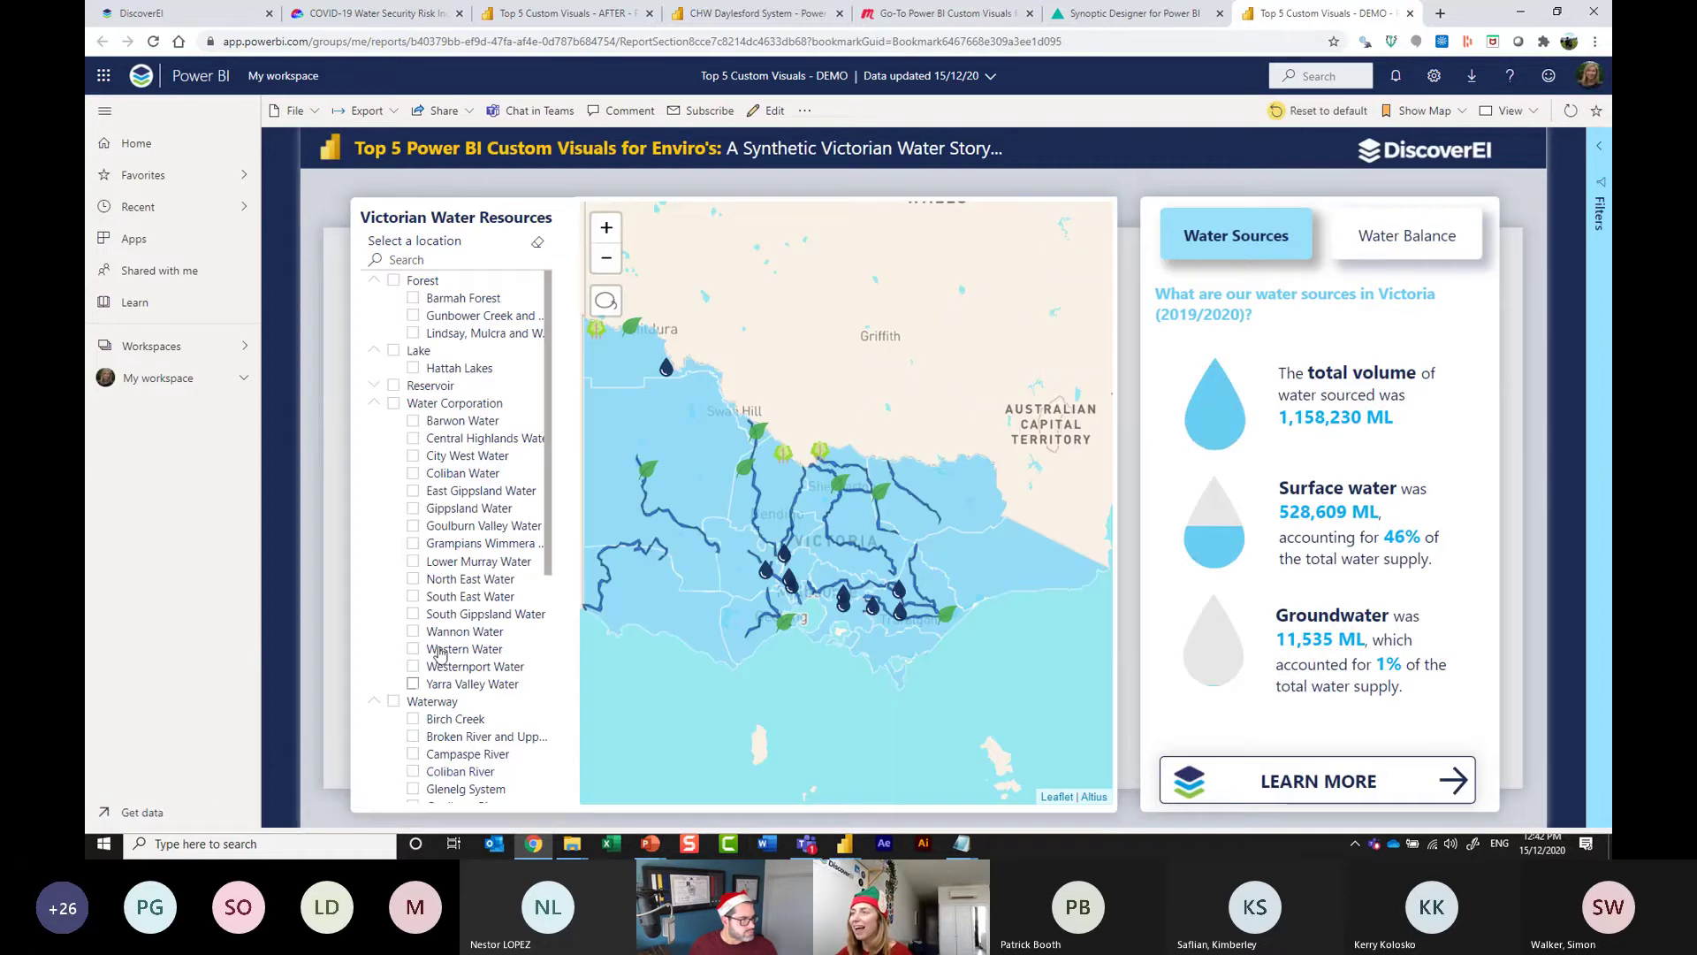
{"action": "left_click", "coordinate": [786, 581]}
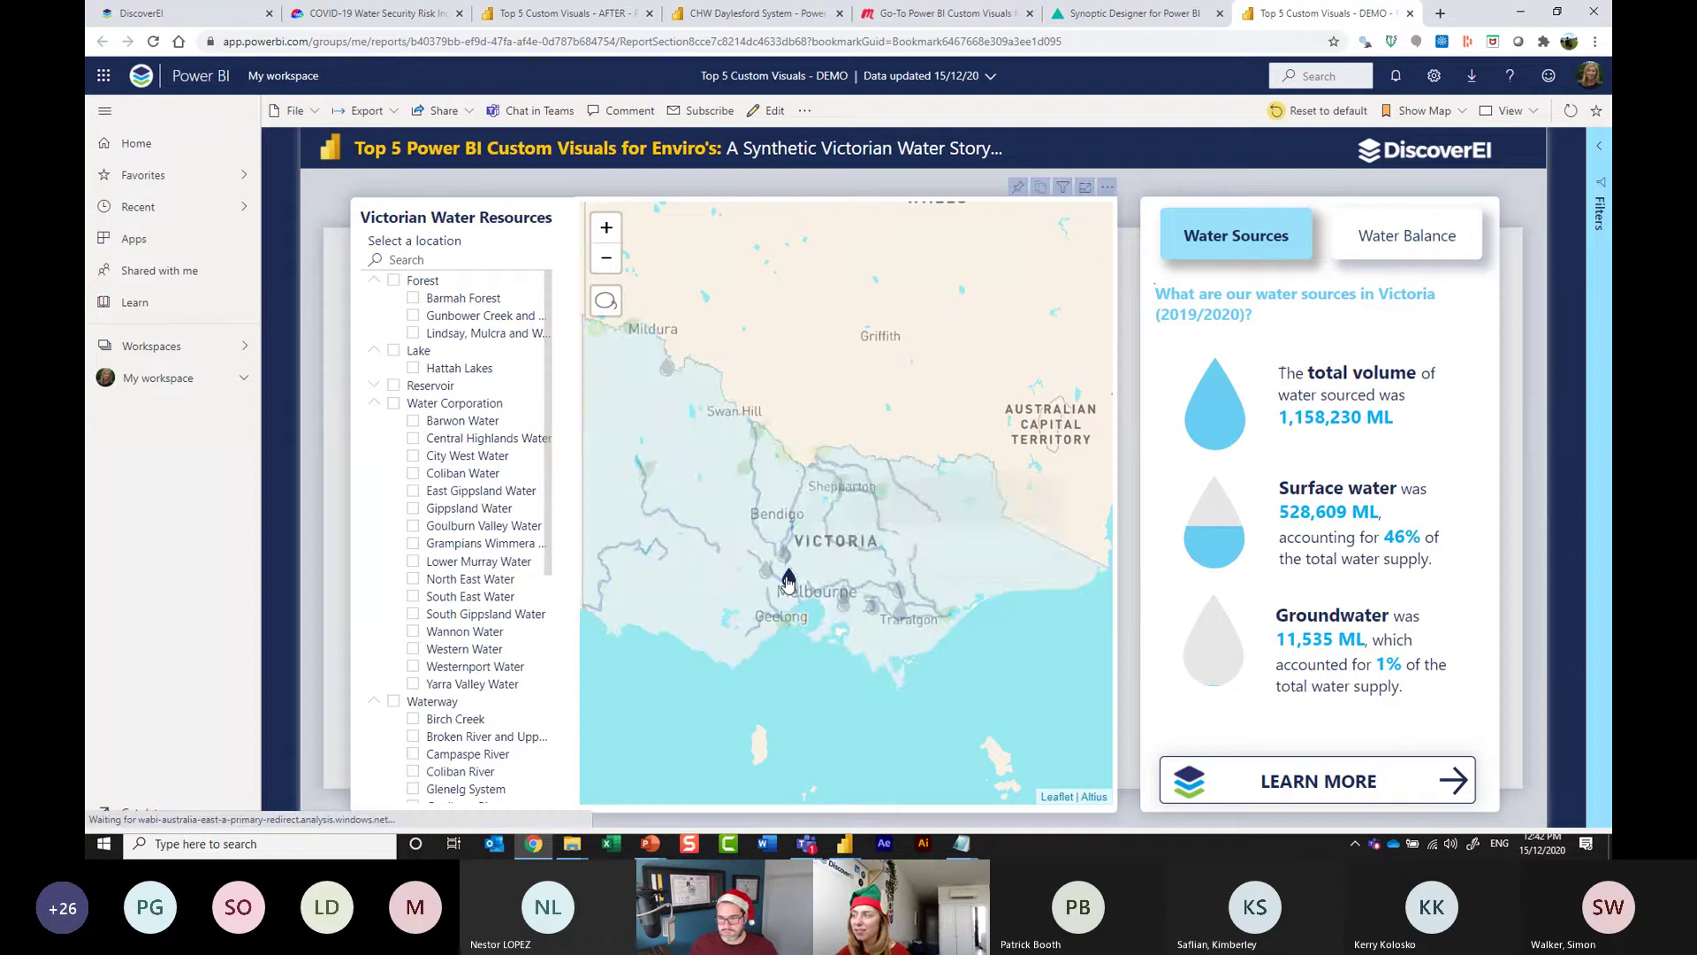
{"action": "left_click", "coordinate": [1294, 789]}
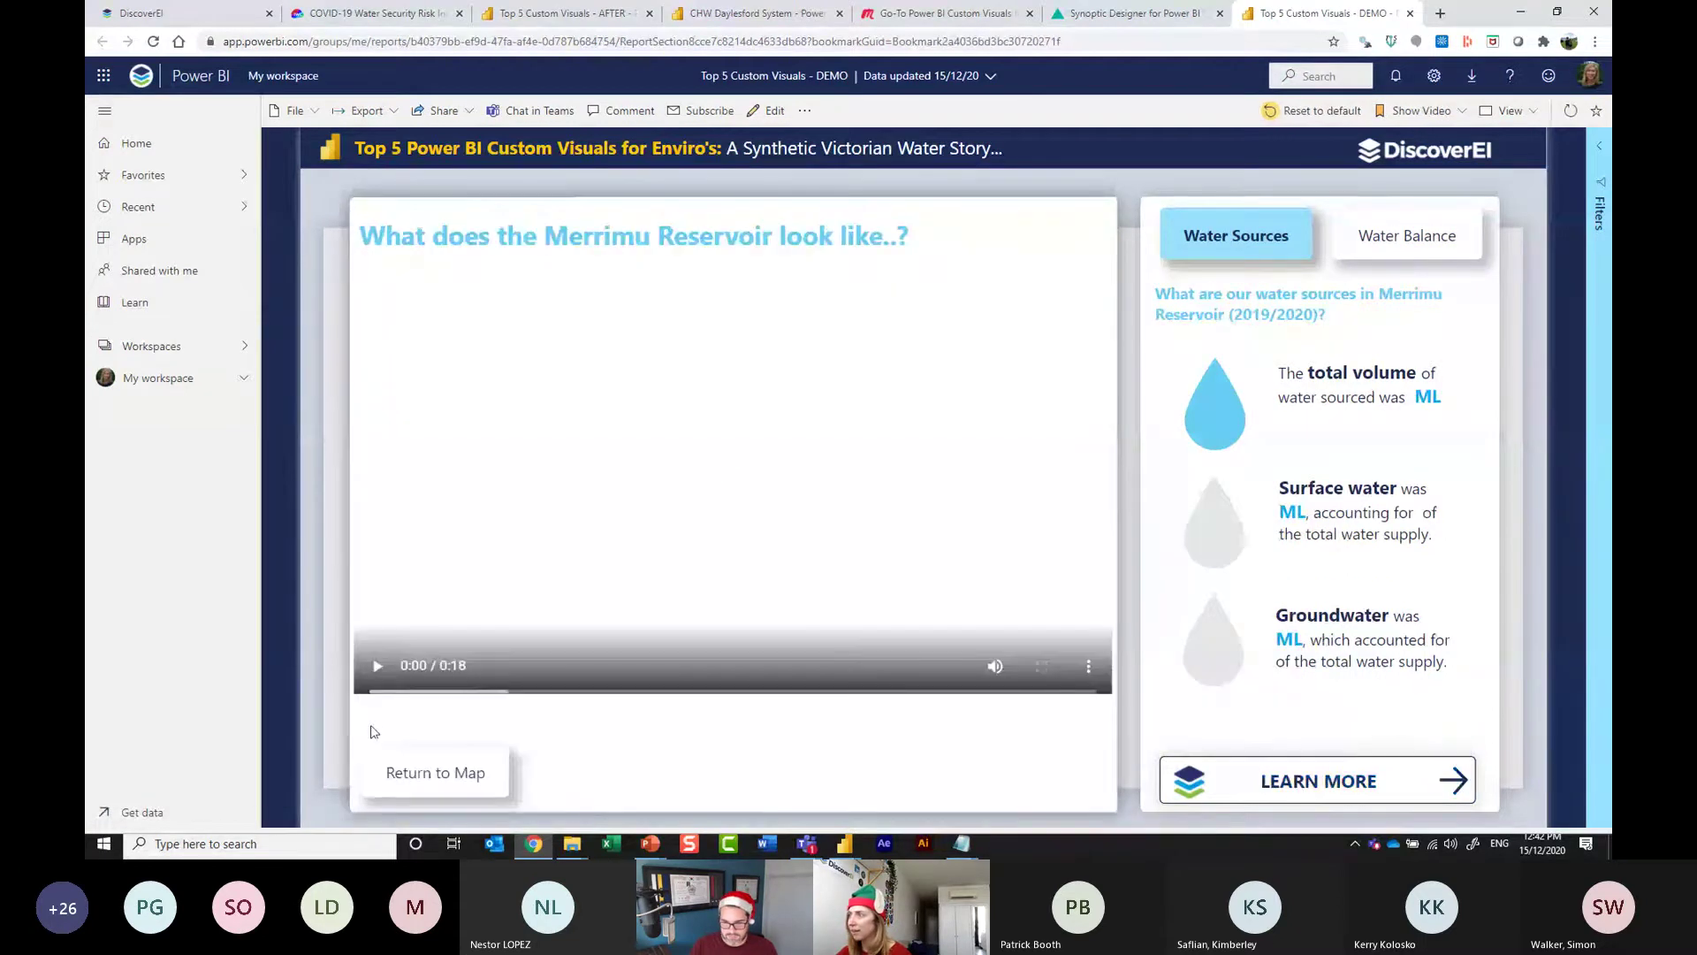
{"action": "left_click", "coordinate": [377, 667]}
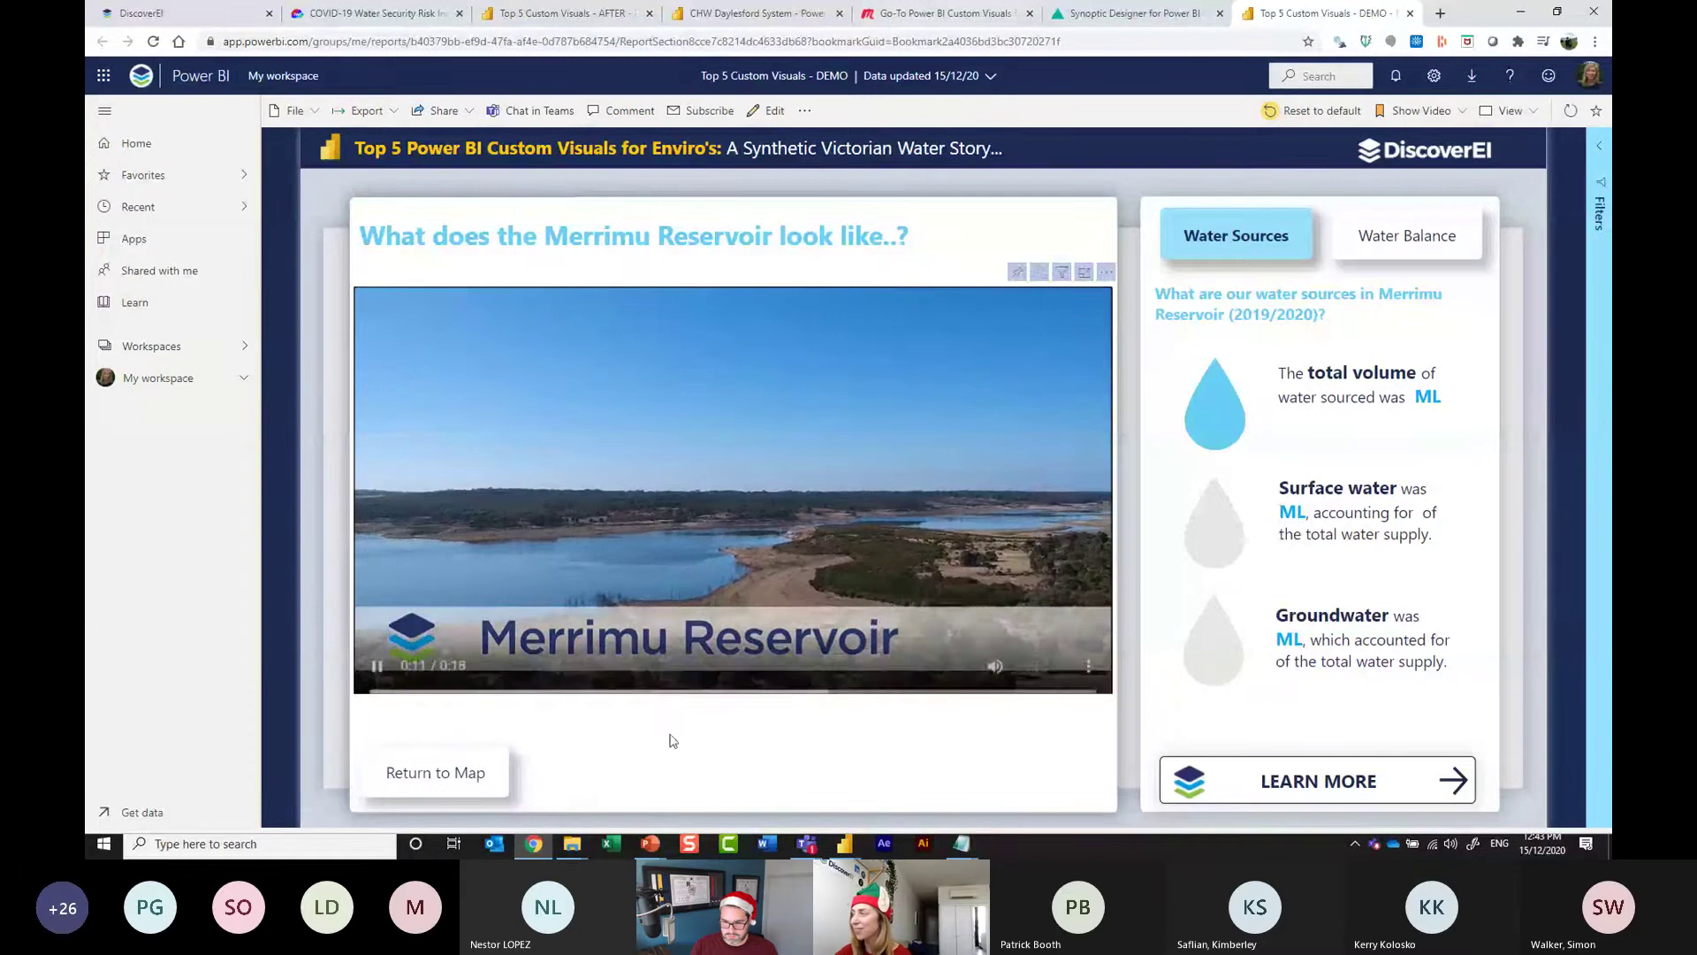
{"action": "left_click", "coordinate": [439, 775]}
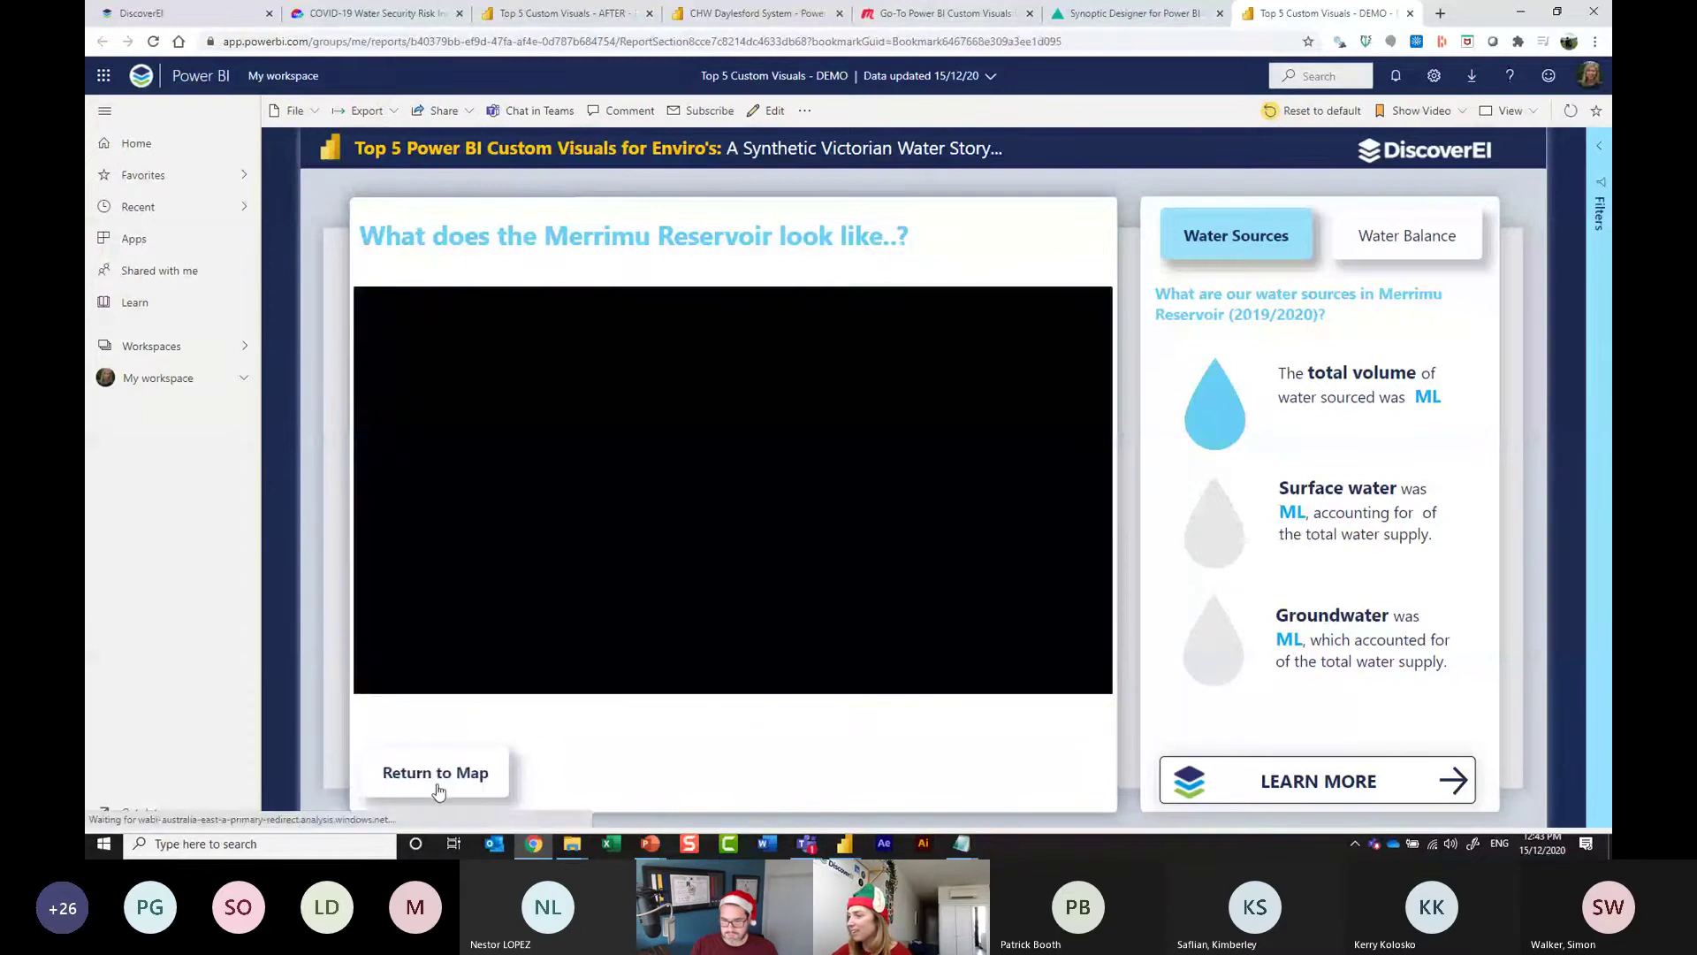